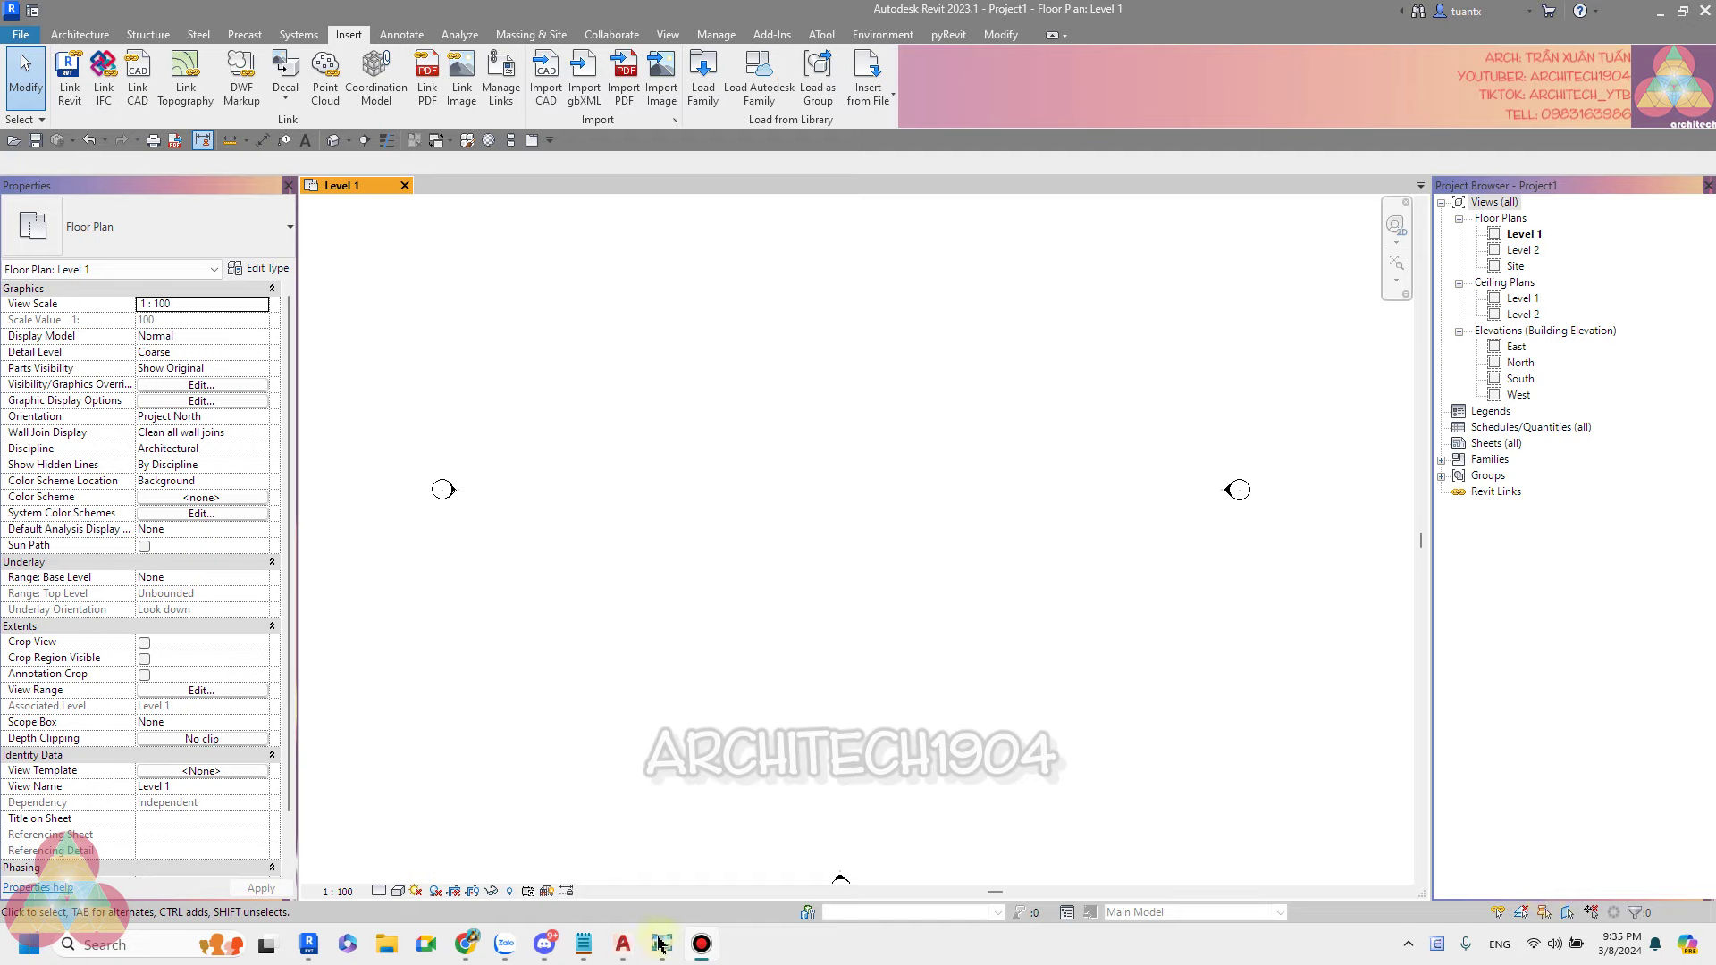
Switch from Revit to the villa floor-plan drawing 'Biệt thự 02 tầng (1).dwg' in AutoCAD.
{"action": "left_click", "coordinate": [623, 944]}
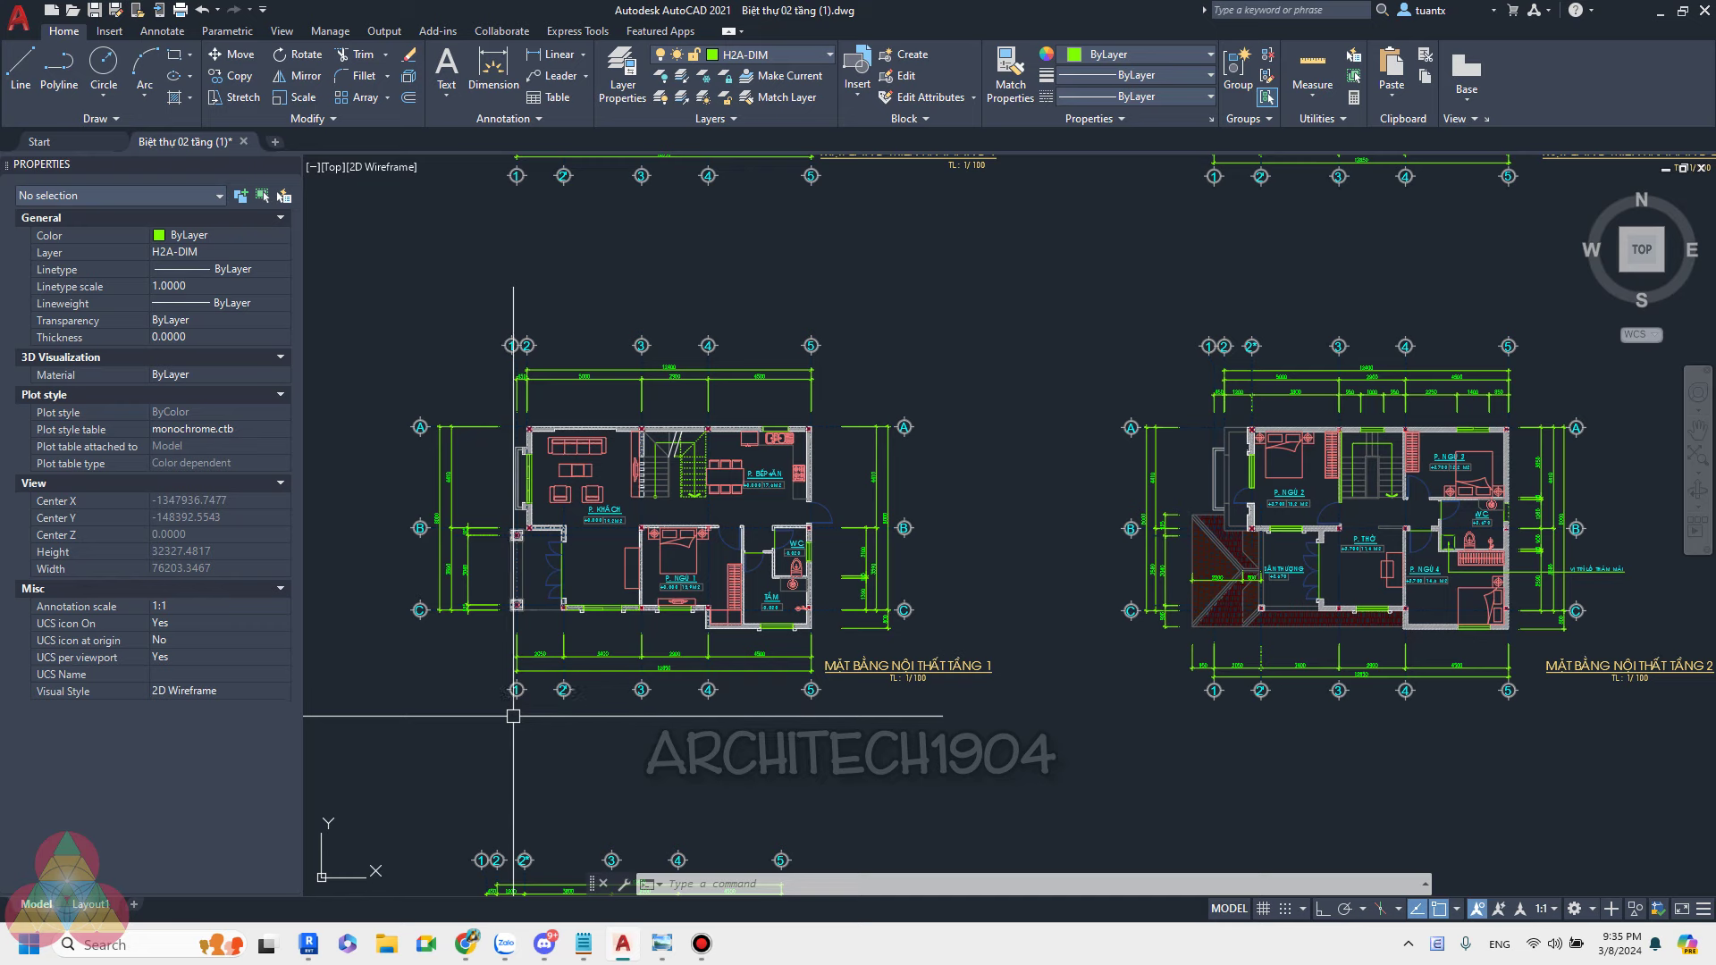
{"action": "mouse_move", "coordinate": [662, 944]}
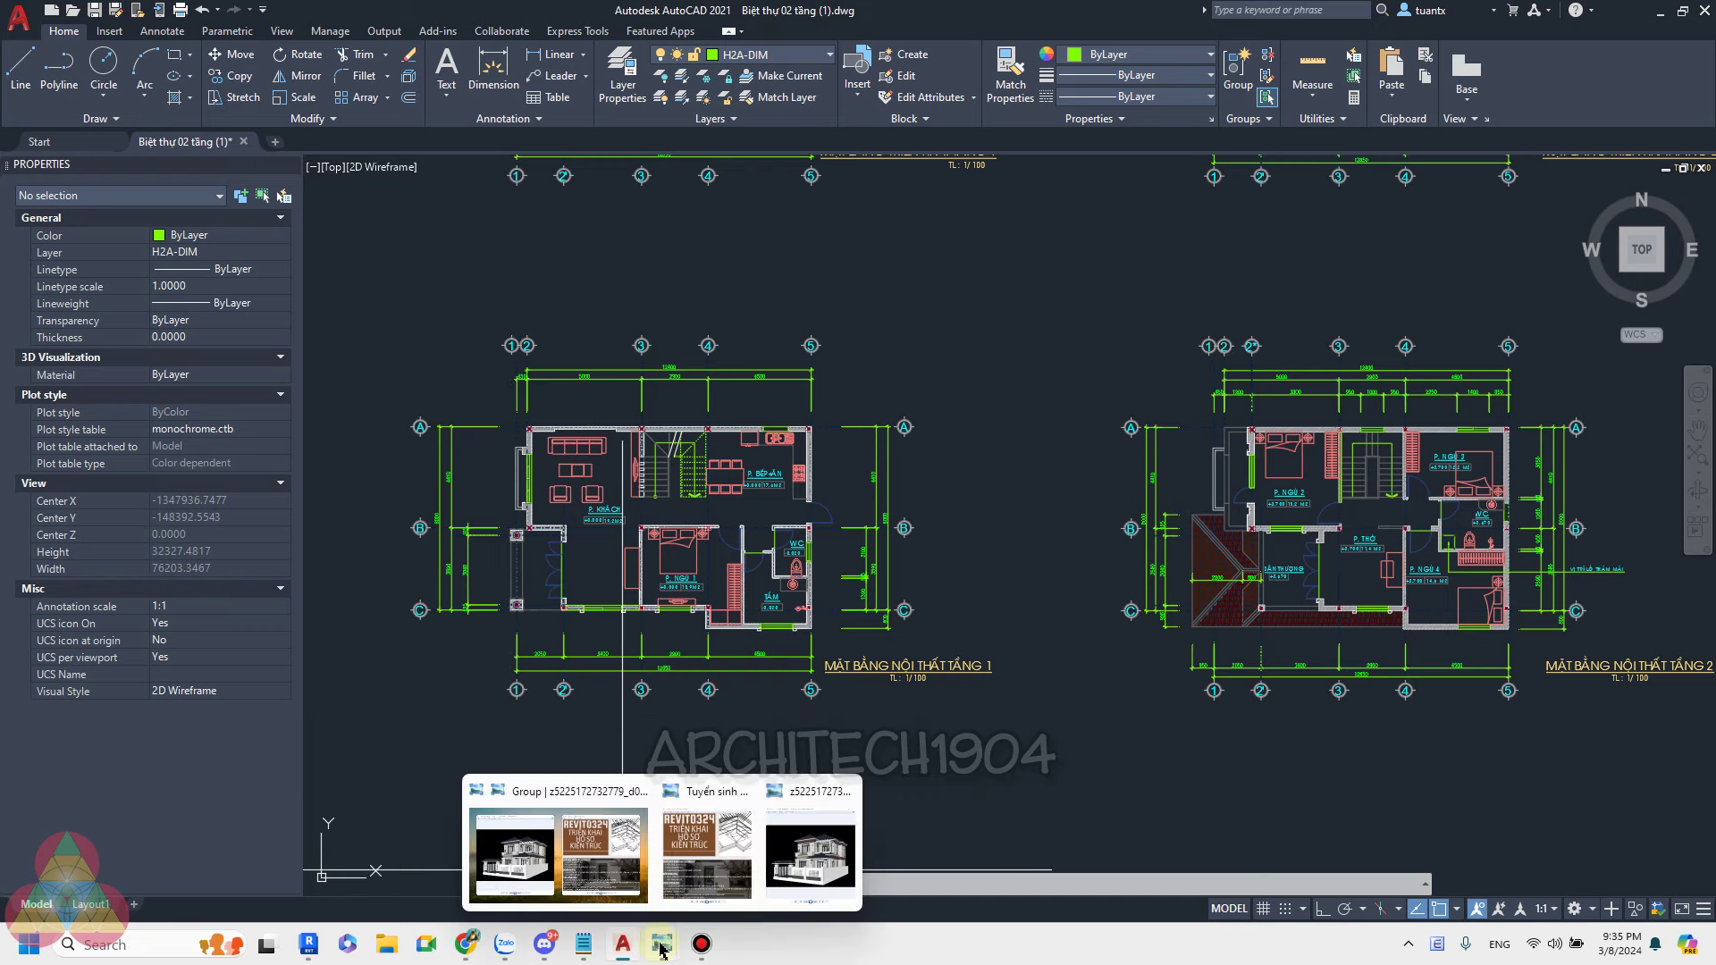
Show the villa render and 'Tuyển sinh Revit.png' poster, glancing at the Chrome course blog post.
{"action": "left_click", "coordinate": [579, 876]}
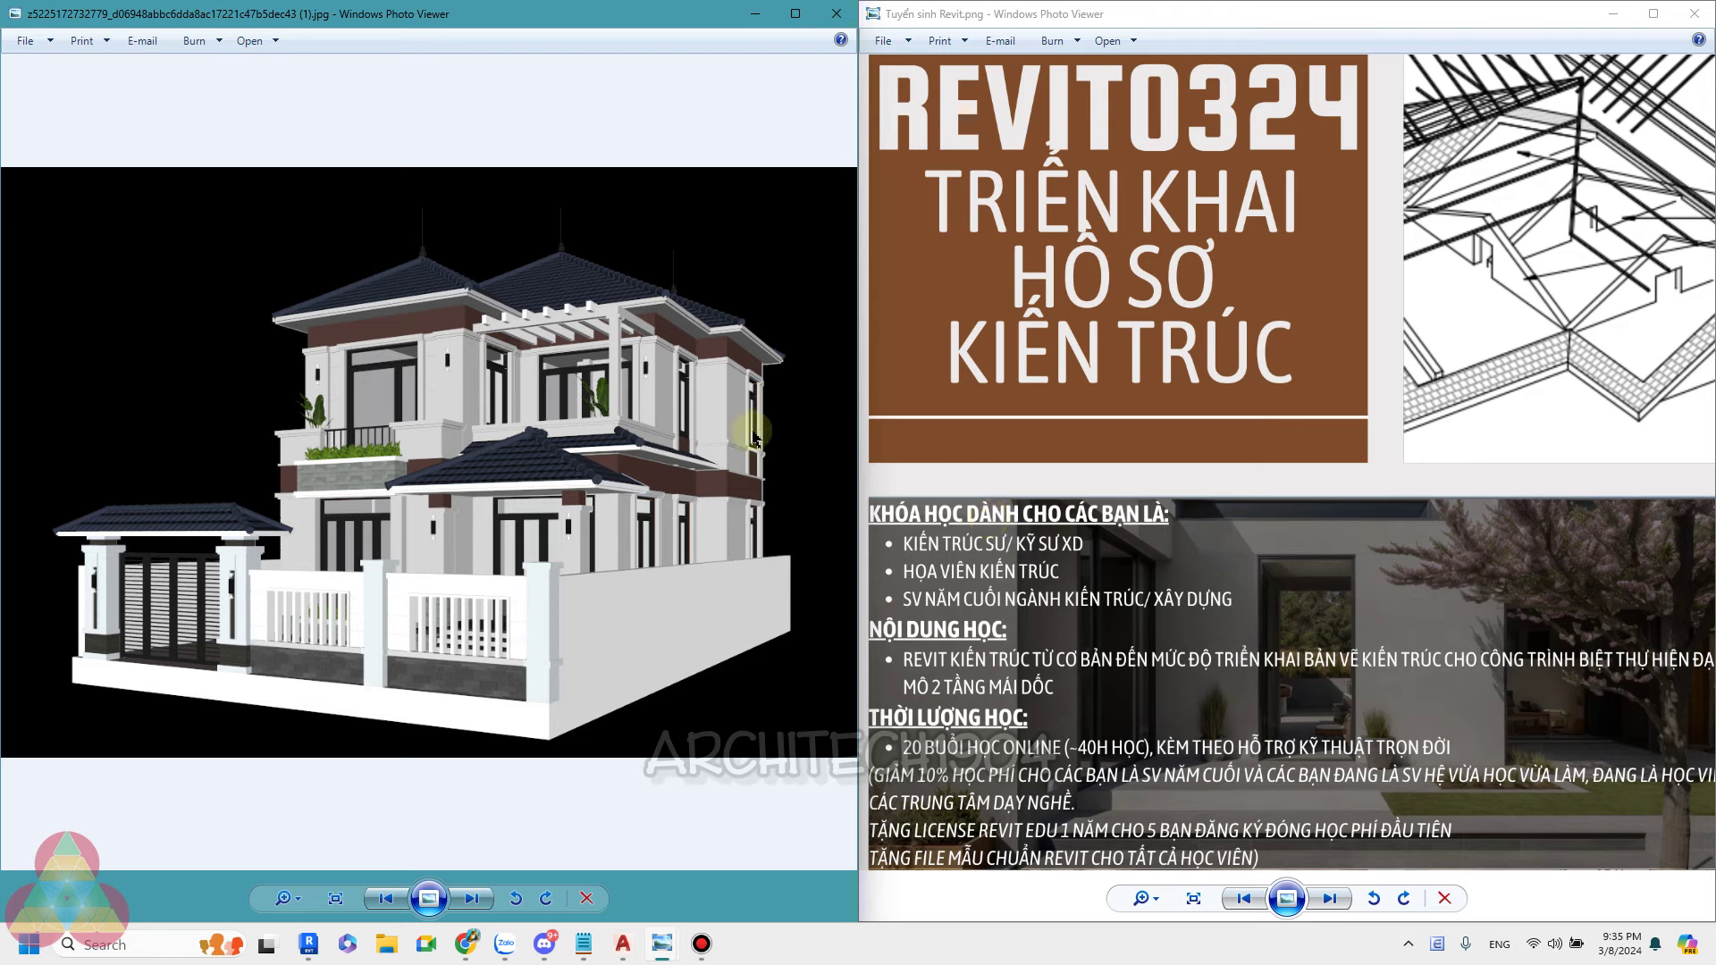
{"action": "mouse_move", "coordinate": [465, 944]}
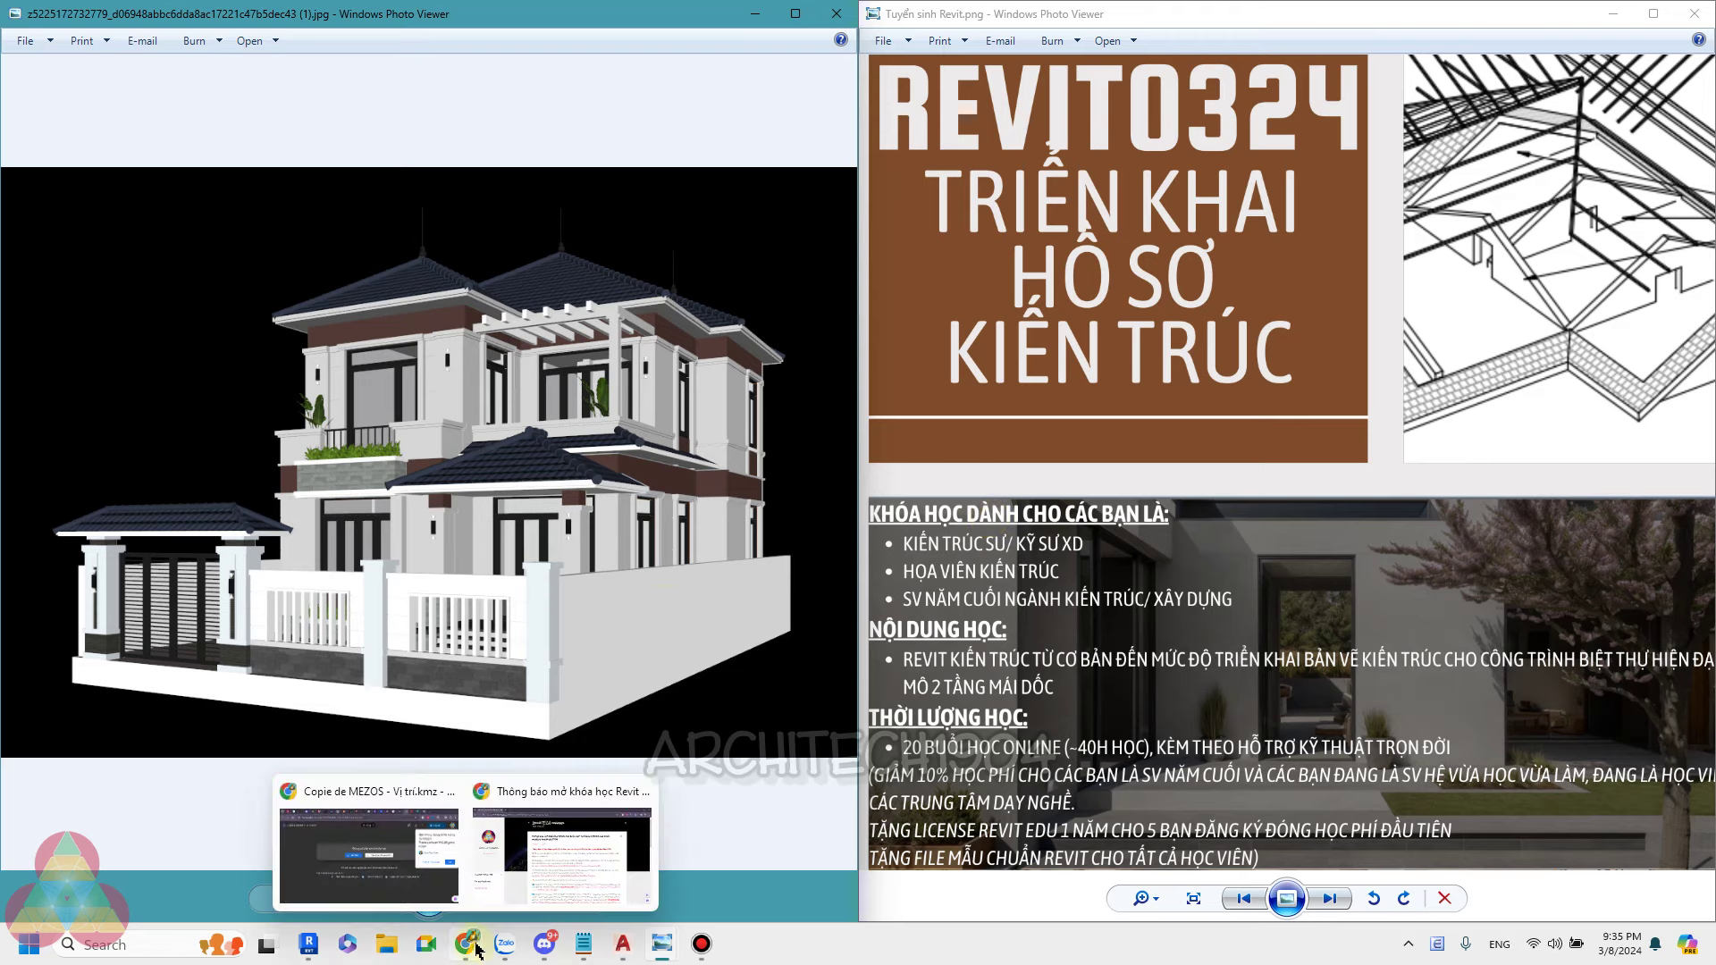
{"action": "left_click", "coordinate": [520, 898]}
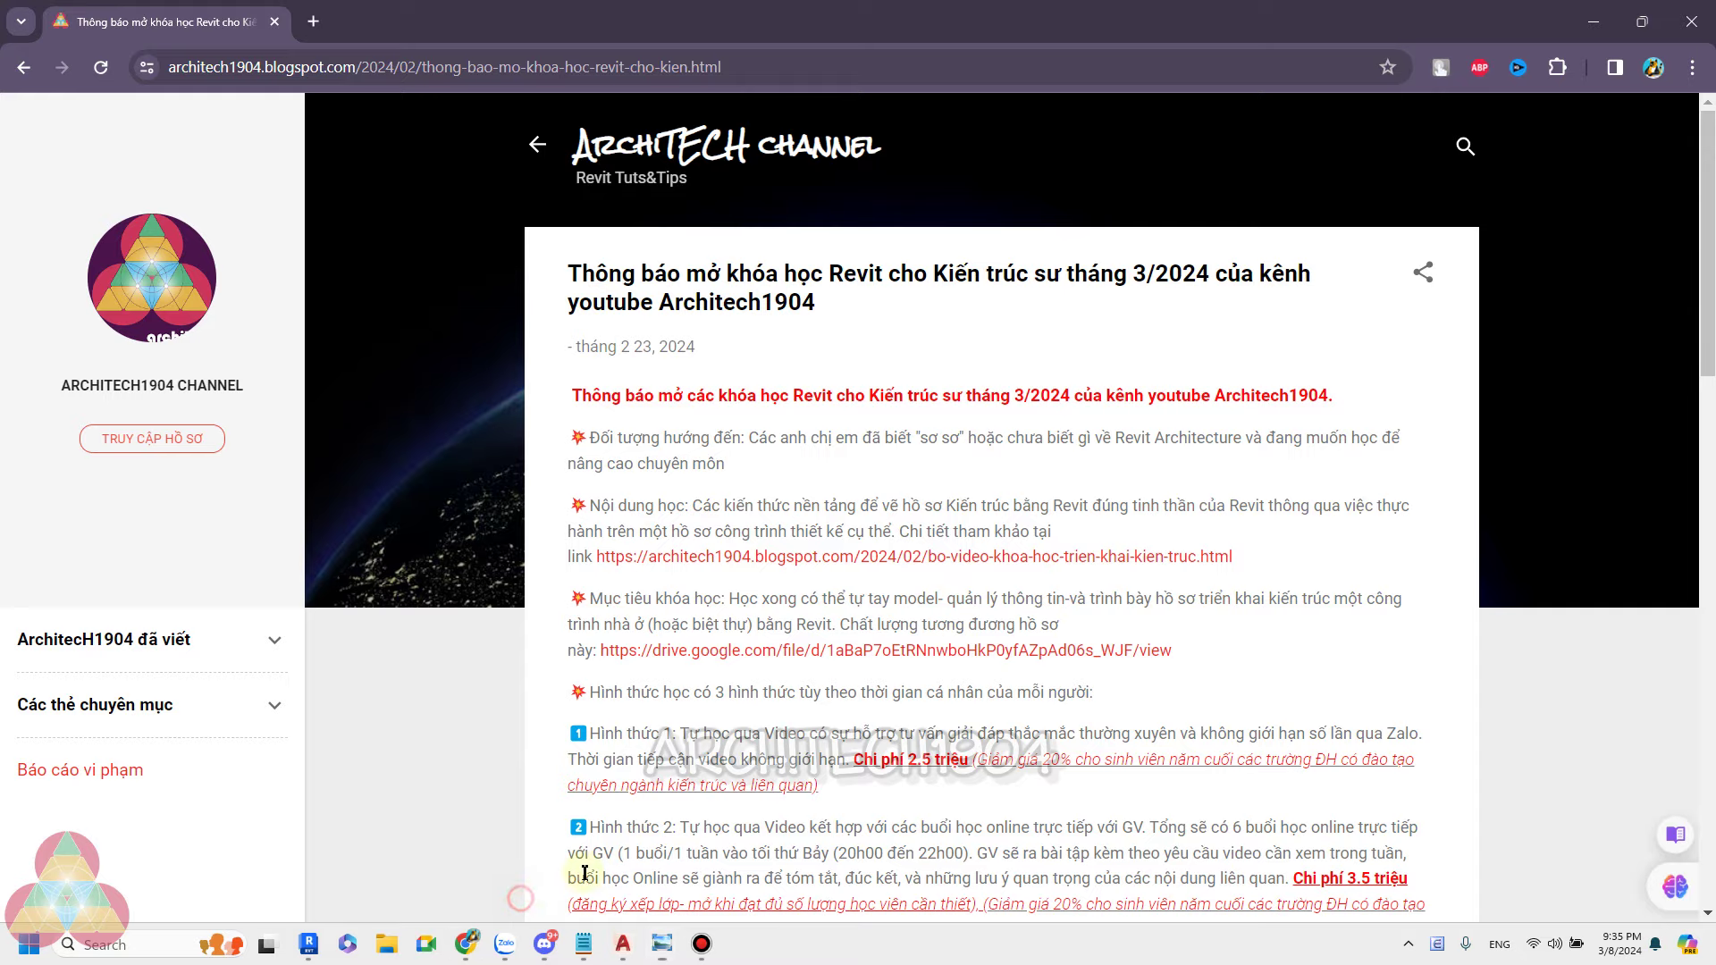
{"action": "left_click", "coordinate": [1588, 28]}
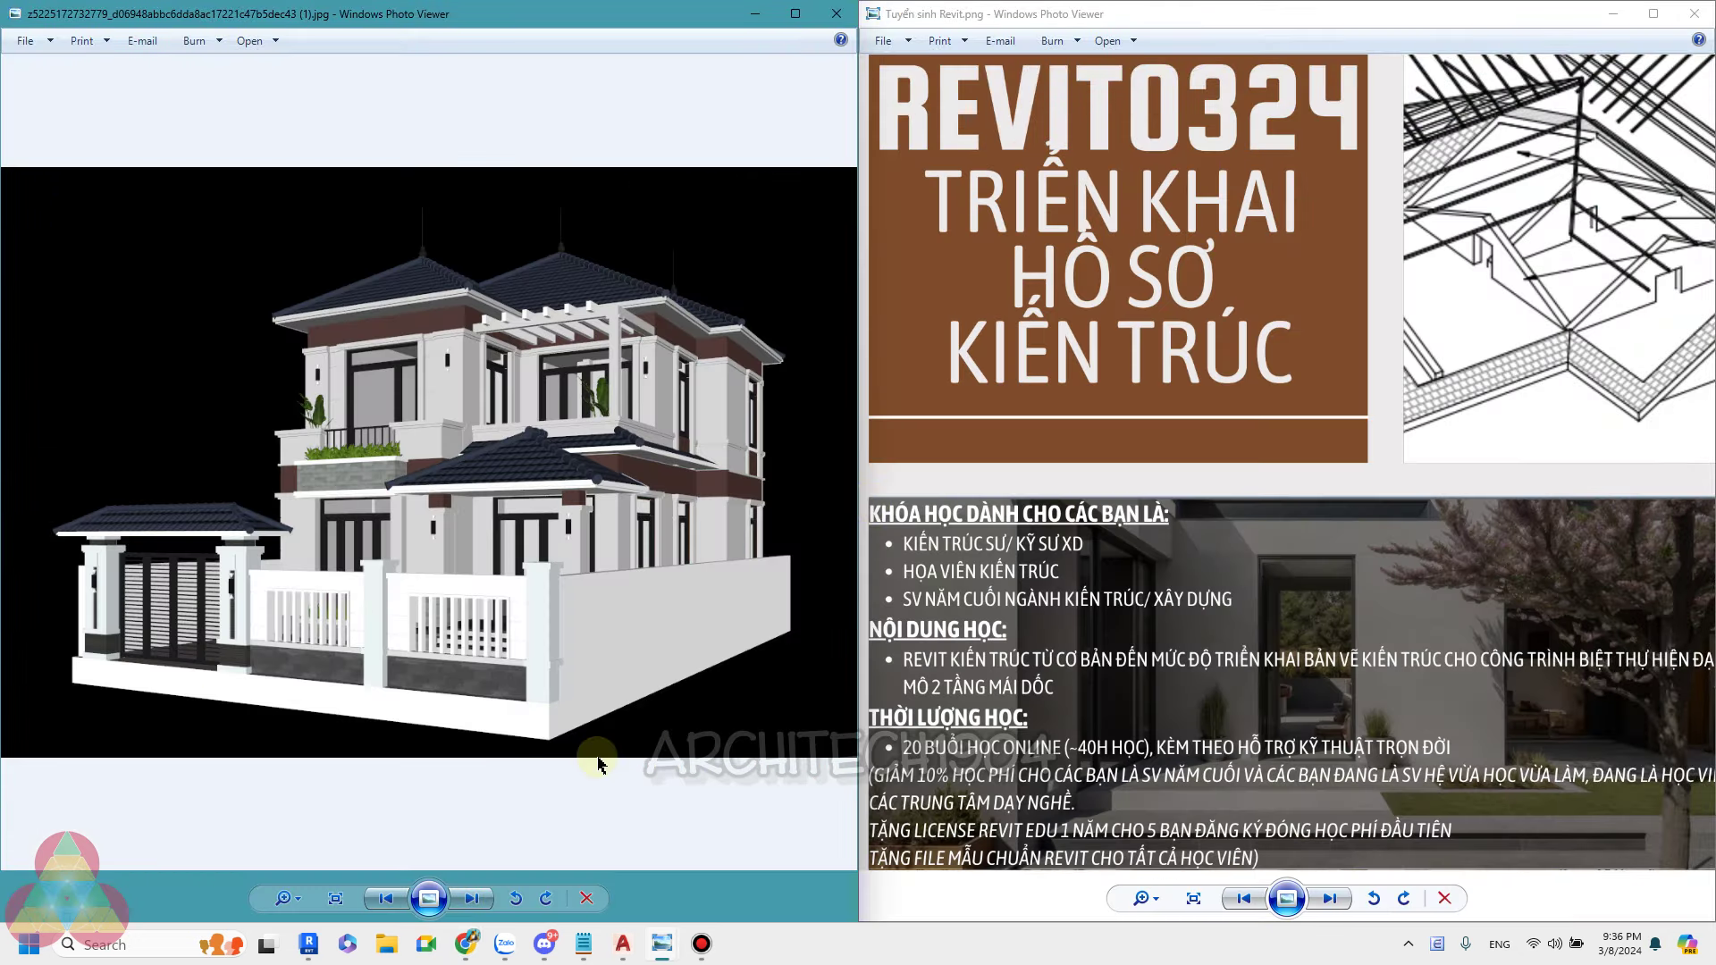
{"action": "mouse_move", "coordinate": [583, 944]}
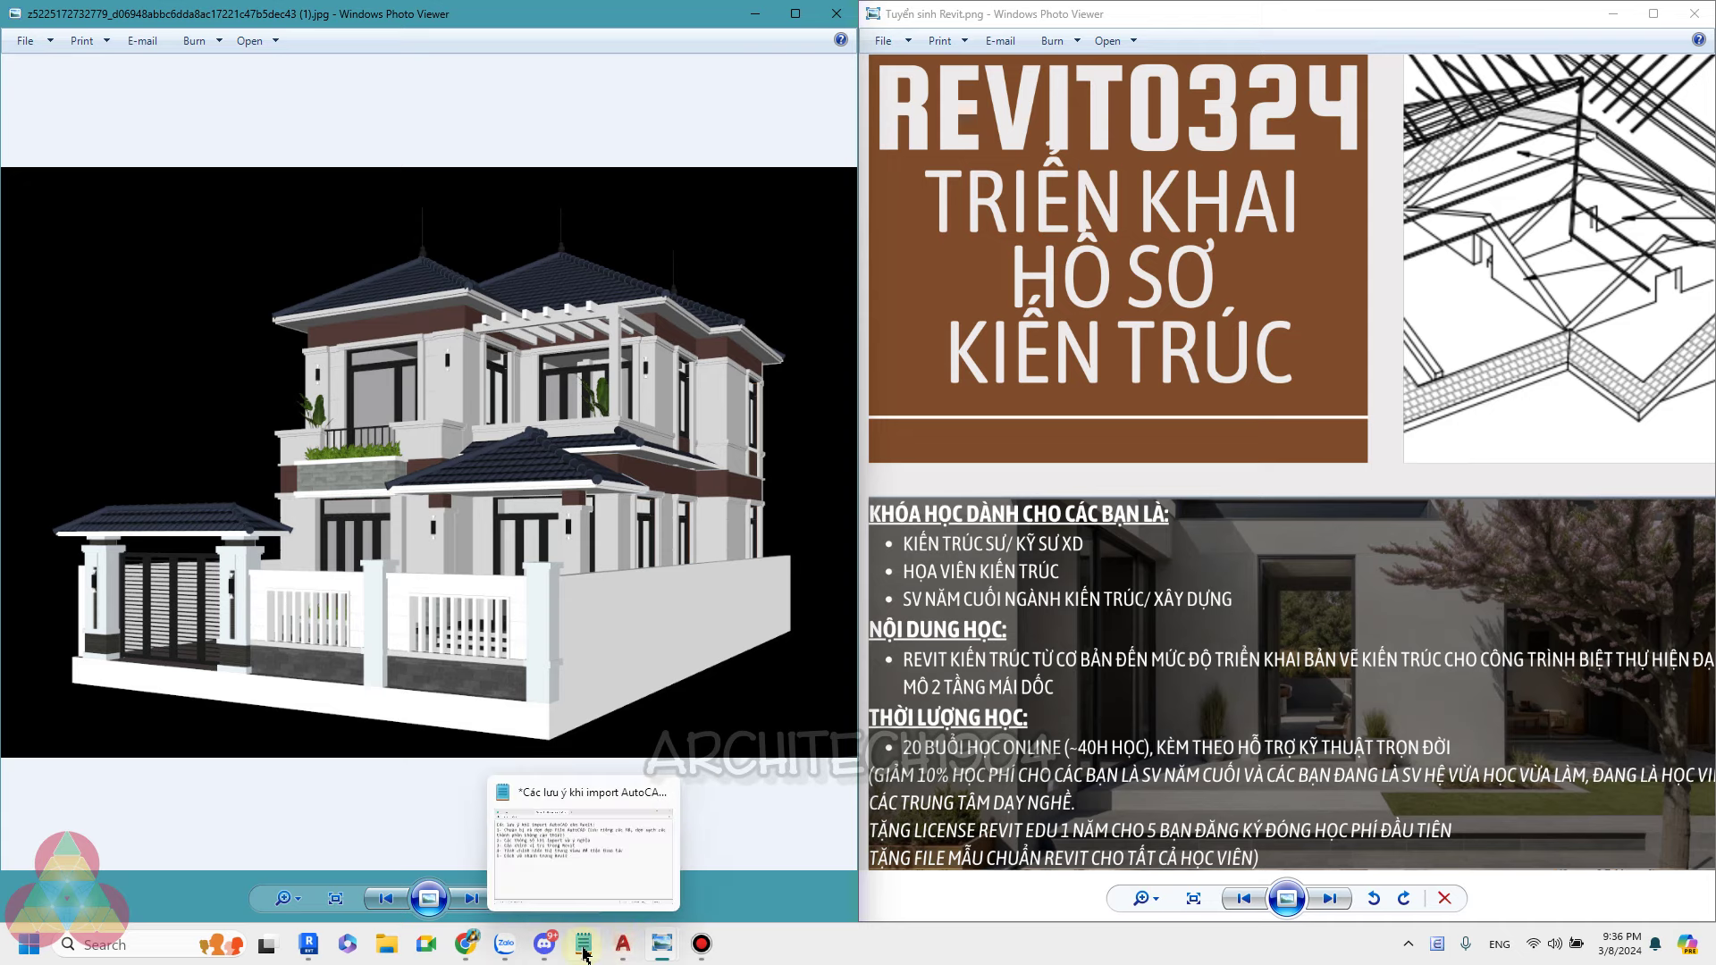
Bring the Notepad note with five AutoCAD-to-Revit import tips to the front.
{"action": "left_click", "coordinate": [584, 951]}
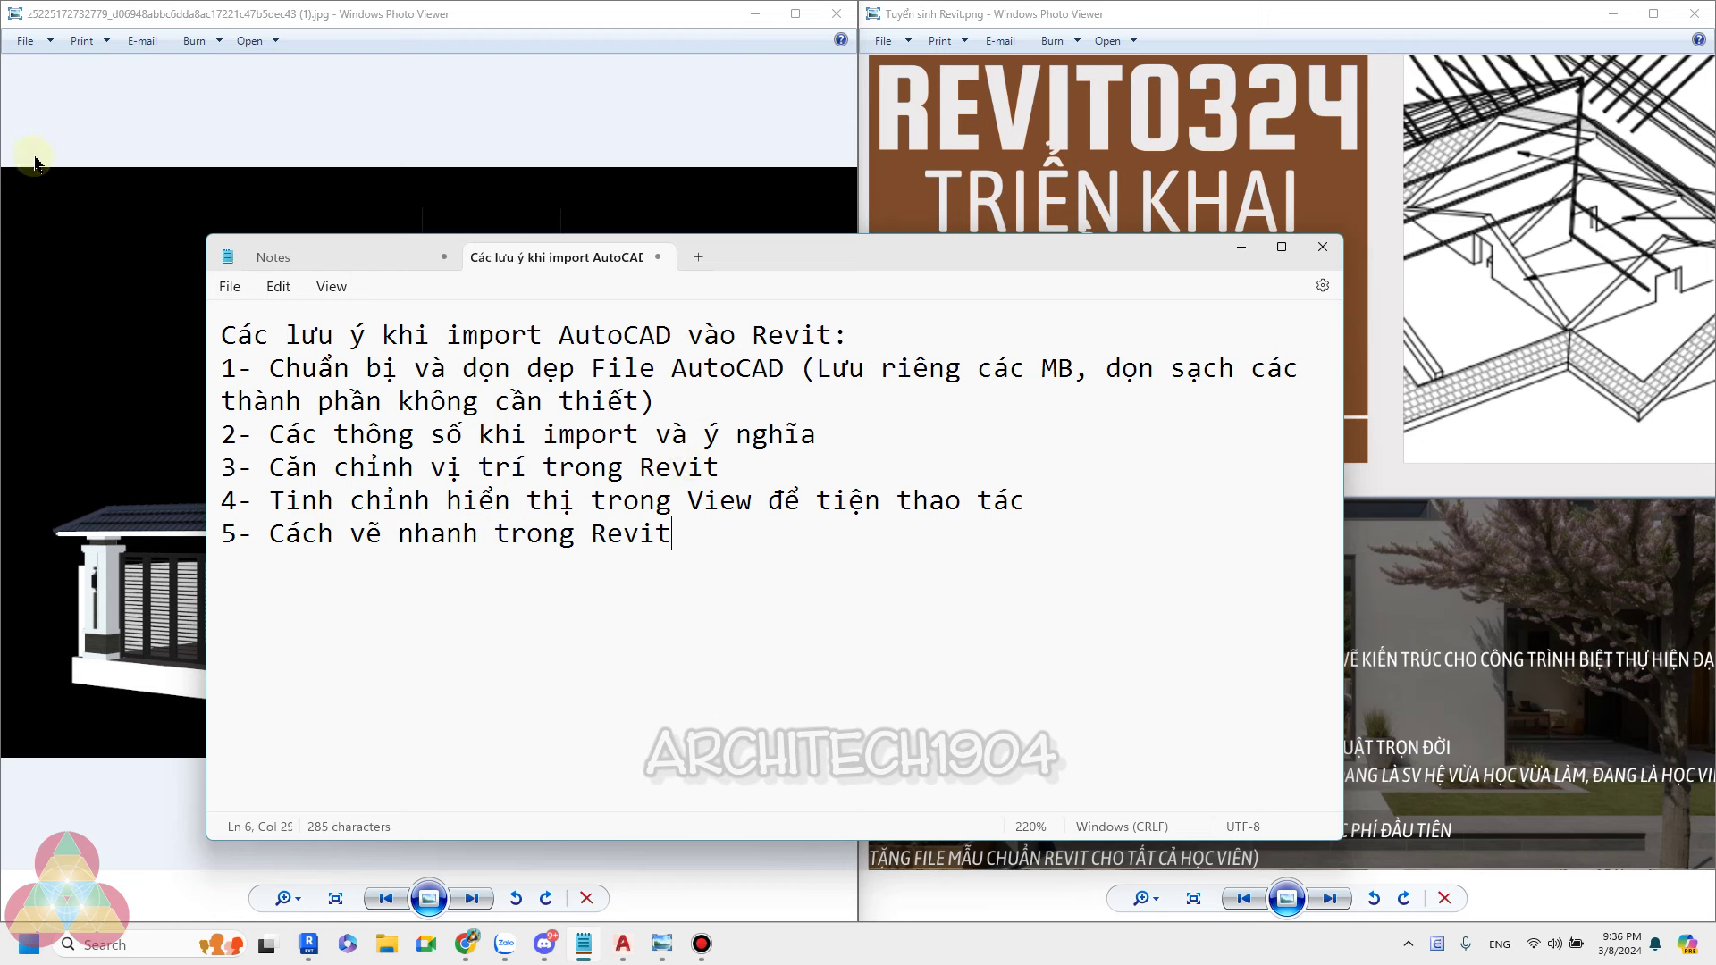
Return to AutoCAD and frame both interior floor plans in the view.
{"action": "left_click", "coordinate": [613, 949]}
{"action": "scroll", "coordinate": [717, 535], "scroll_direction": "down", "scroll_amount": 3}
{"action": "scroll", "coordinate": [717, 536], "scroll_direction": "up", "scroll_amount": 4}
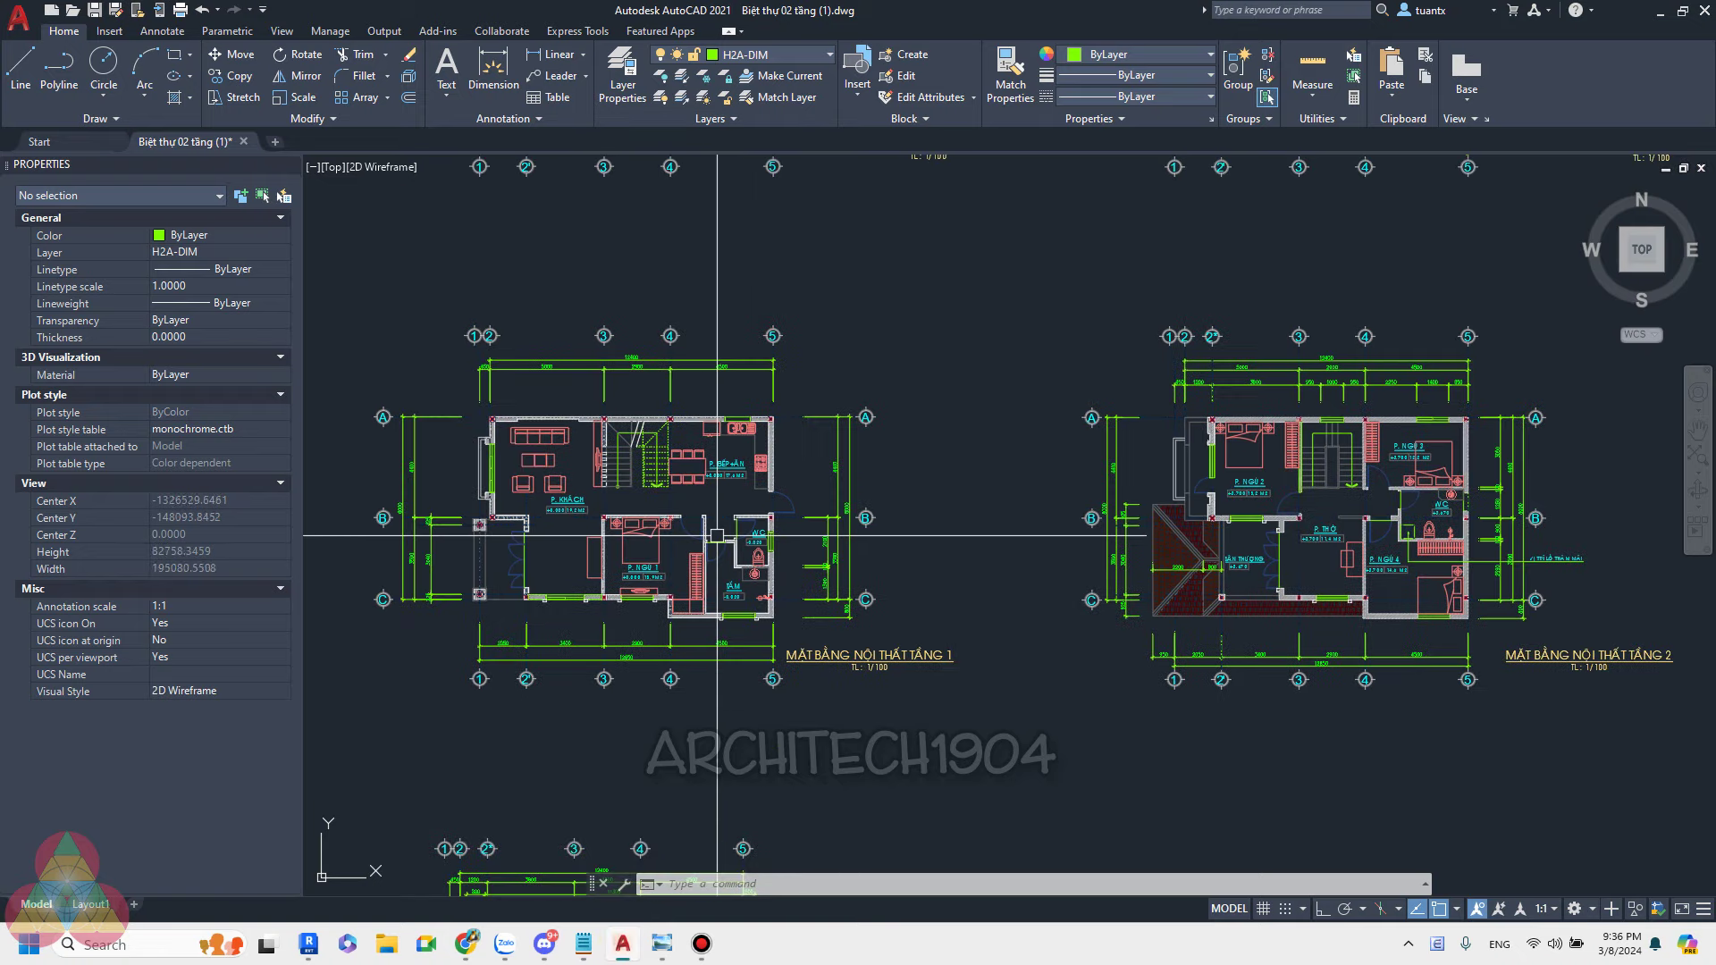
{"action": "scroll", "coordinate": [717, 535], "scroll_direction": "down", "scroll_amount": 1}
{"action": "scroll", "coordinate": [717, 536], "scroll_direction": "down", "scroll_amount": 2}
{"action": "scroll", "coordinate": [717, 536], "scroll_direction": "up", "scroll_amount": 3}
{"action": "middle_click_drag", "start_coordinate": [717, 536], "coordinate": [733, 513]}
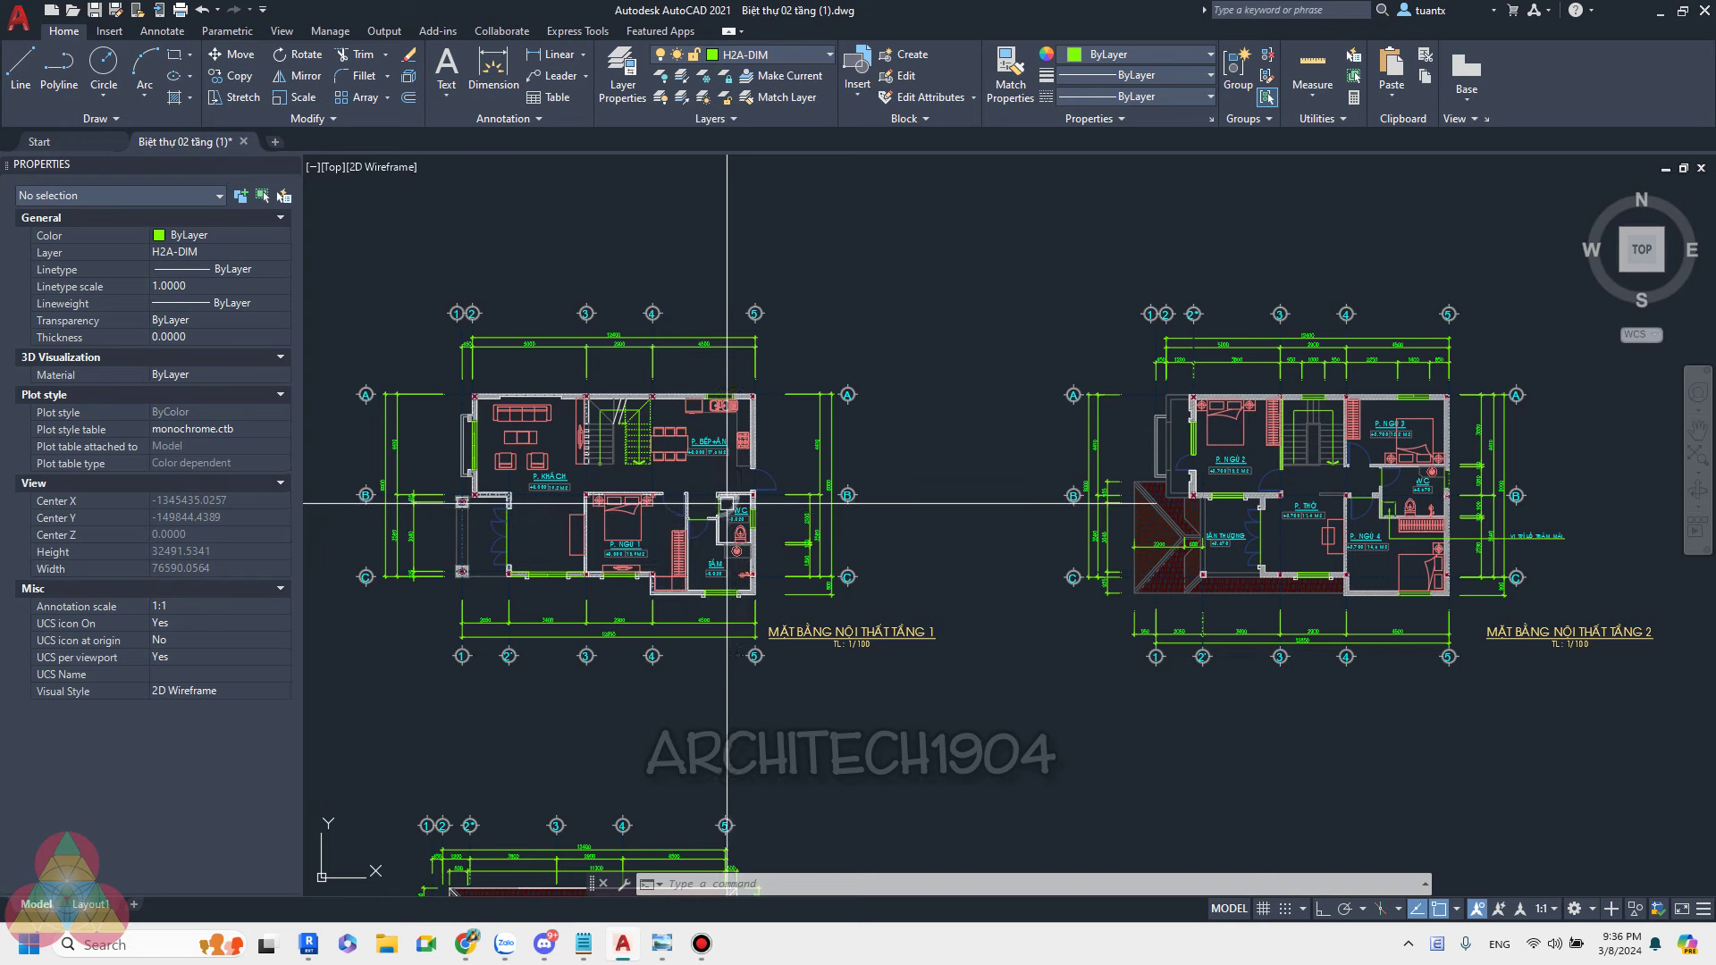
{"action": "scroll", "coordinate": [841, 517], "scroll_direction": "down", "scroll_amount": 1}
{"action": "scroll", "coordinate": [846, 517], "scroll_direction": "down", "scroll_amount": 1}
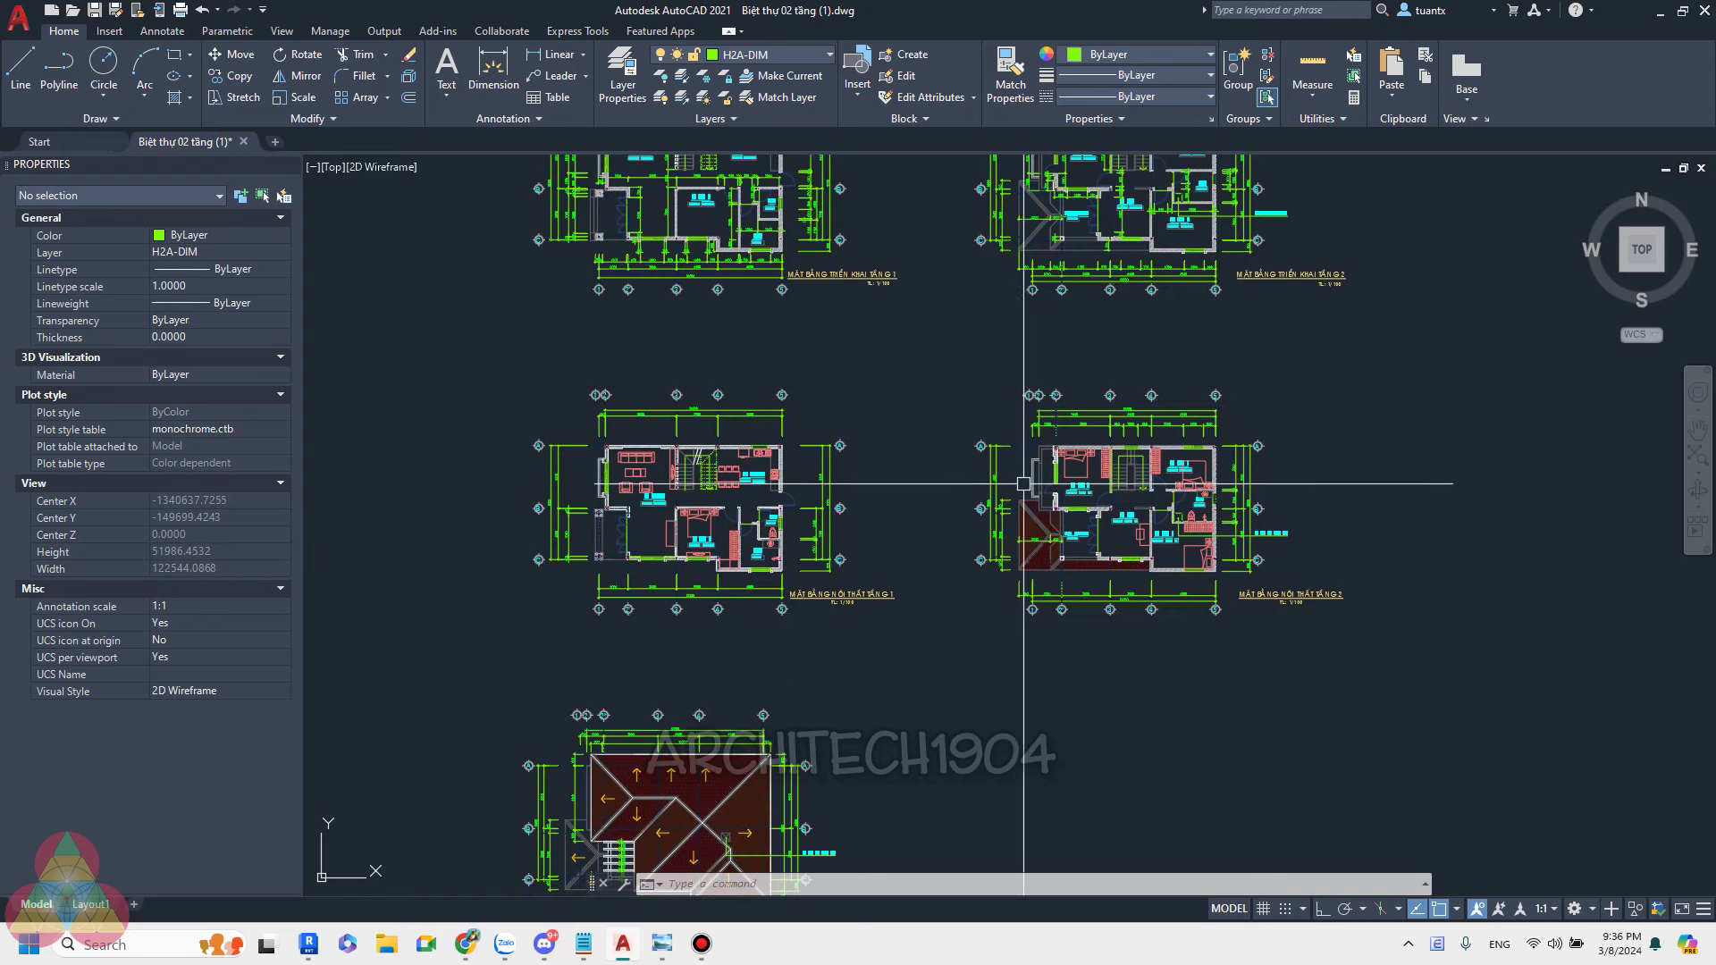
{"action": "scroll", "coordinate": [715, 458], "scroll_direction": "up", "scroll_amount": 2}
{"action": "scroll", "coordinate": [709, 460], "scroll_direction": "up", "scroll_amount": 2}
{"action": "scroll", "coordinate": [777, 572], "scroll_direction": "down", "scroll_amount": 1}
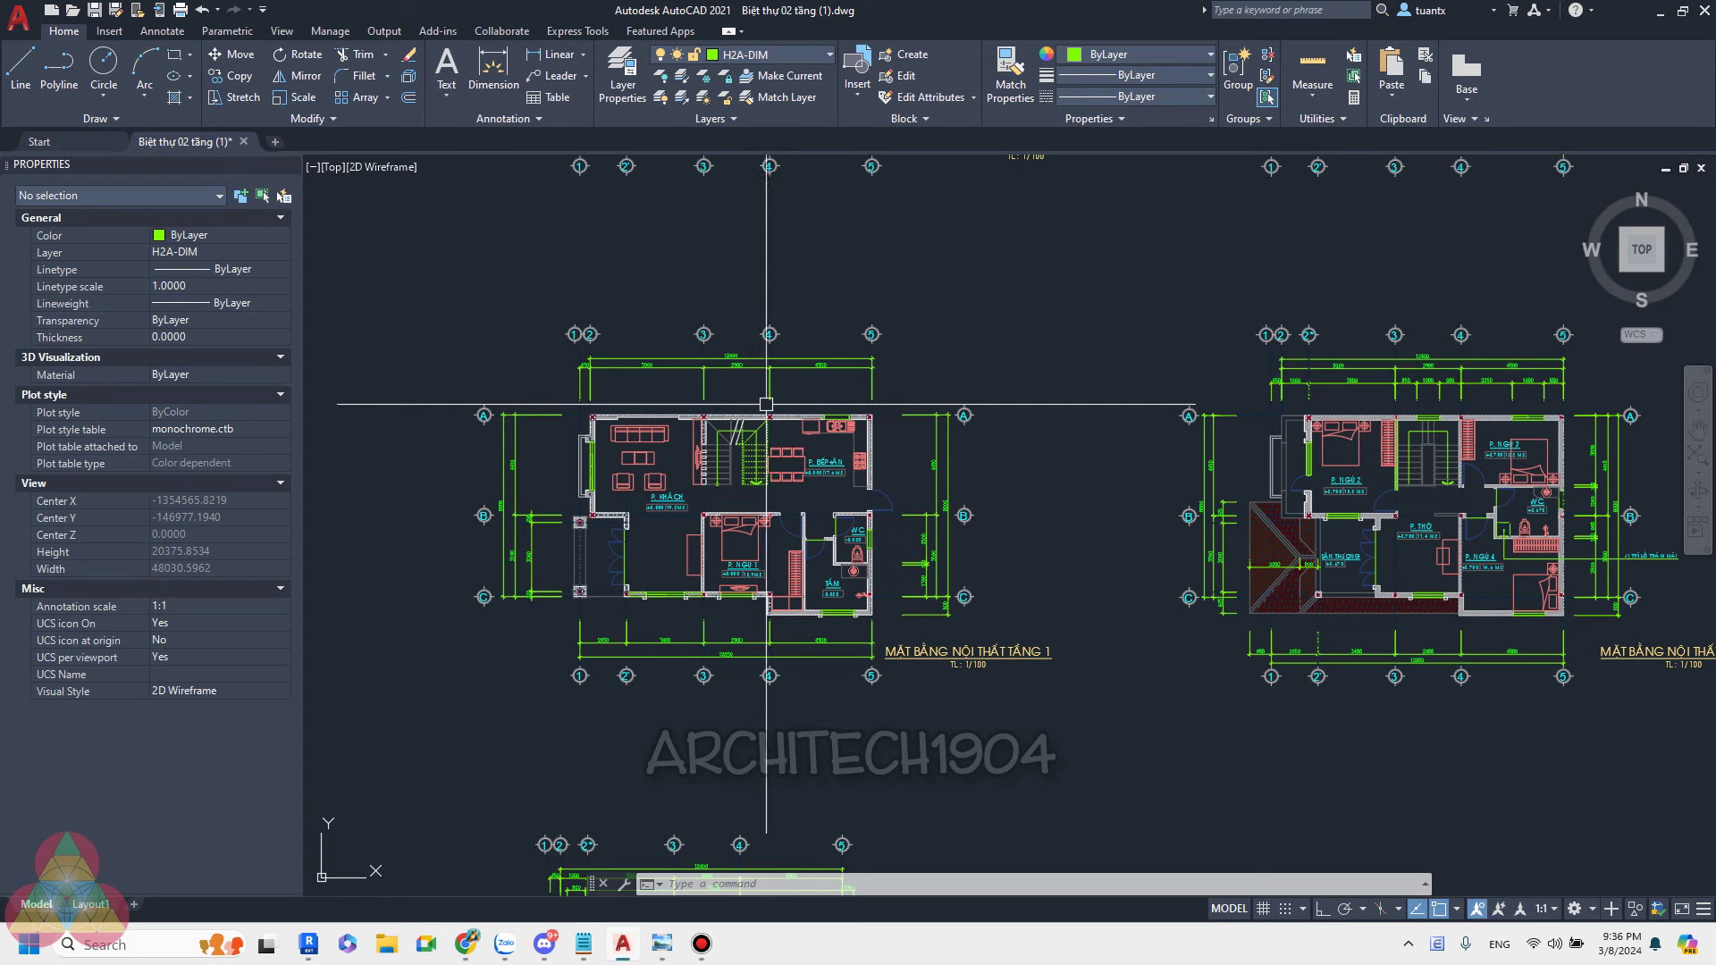
{"action": "scroll", "coordinate": [831, 518], "scroll_direction": "down", "scroll_amount": 1}
{"action": "scroll", "coordinate": [885, 465], "scroll_direction": "down", "scroll_amount": 1}
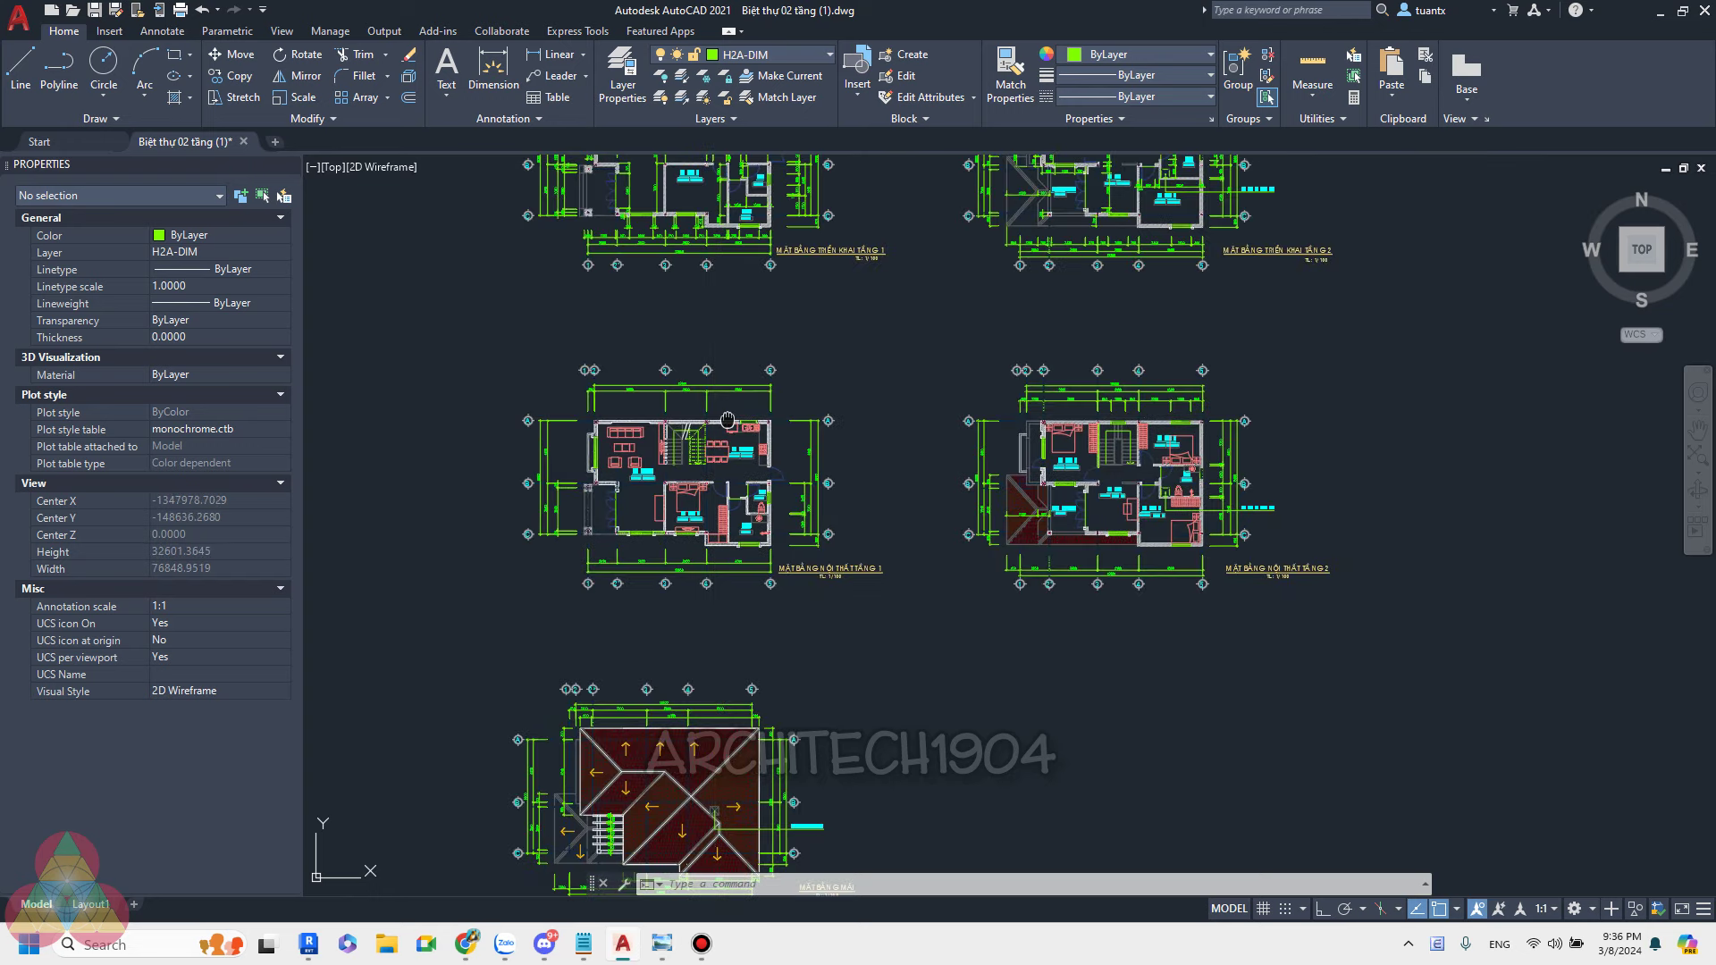
Select the interior plans, cancelling an accidentally started Circle command.
{"action": "left_click", "coordinate": [1404, 353]}
{"action": "left_click", "coordinate": [434, 611]}
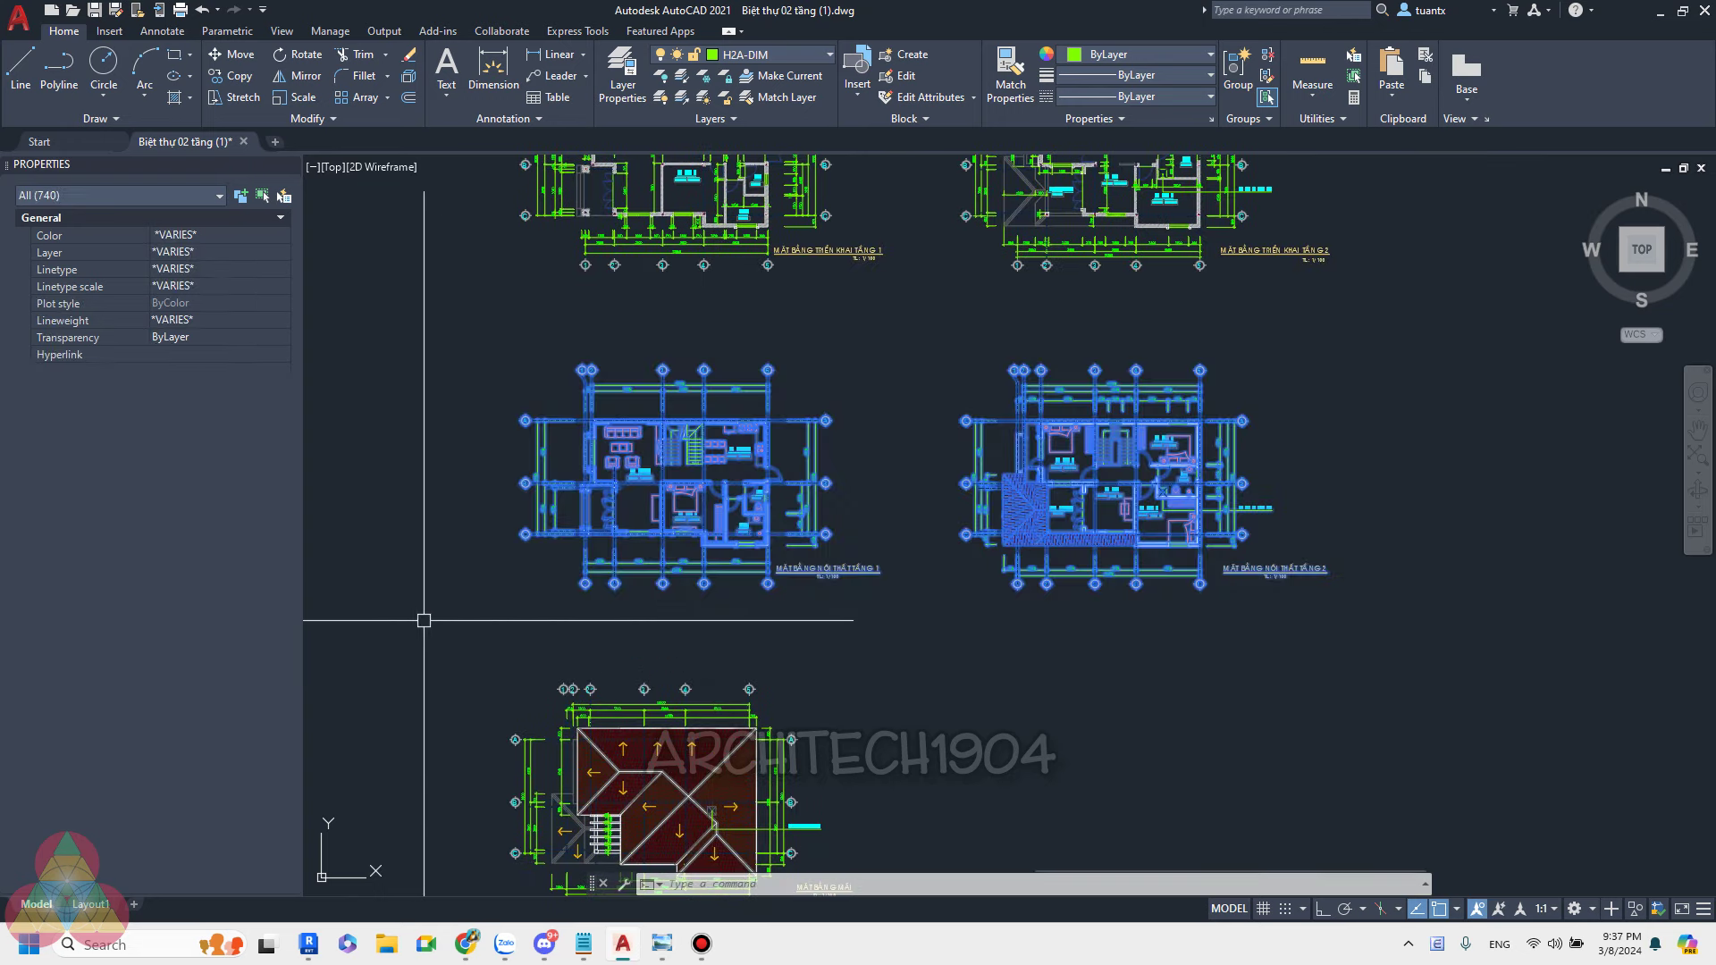
{"action": "type", "text": "c"}
{"action": "key", "text": "Return"}
{"action": "left_click", "coordinate": [482, 585]}
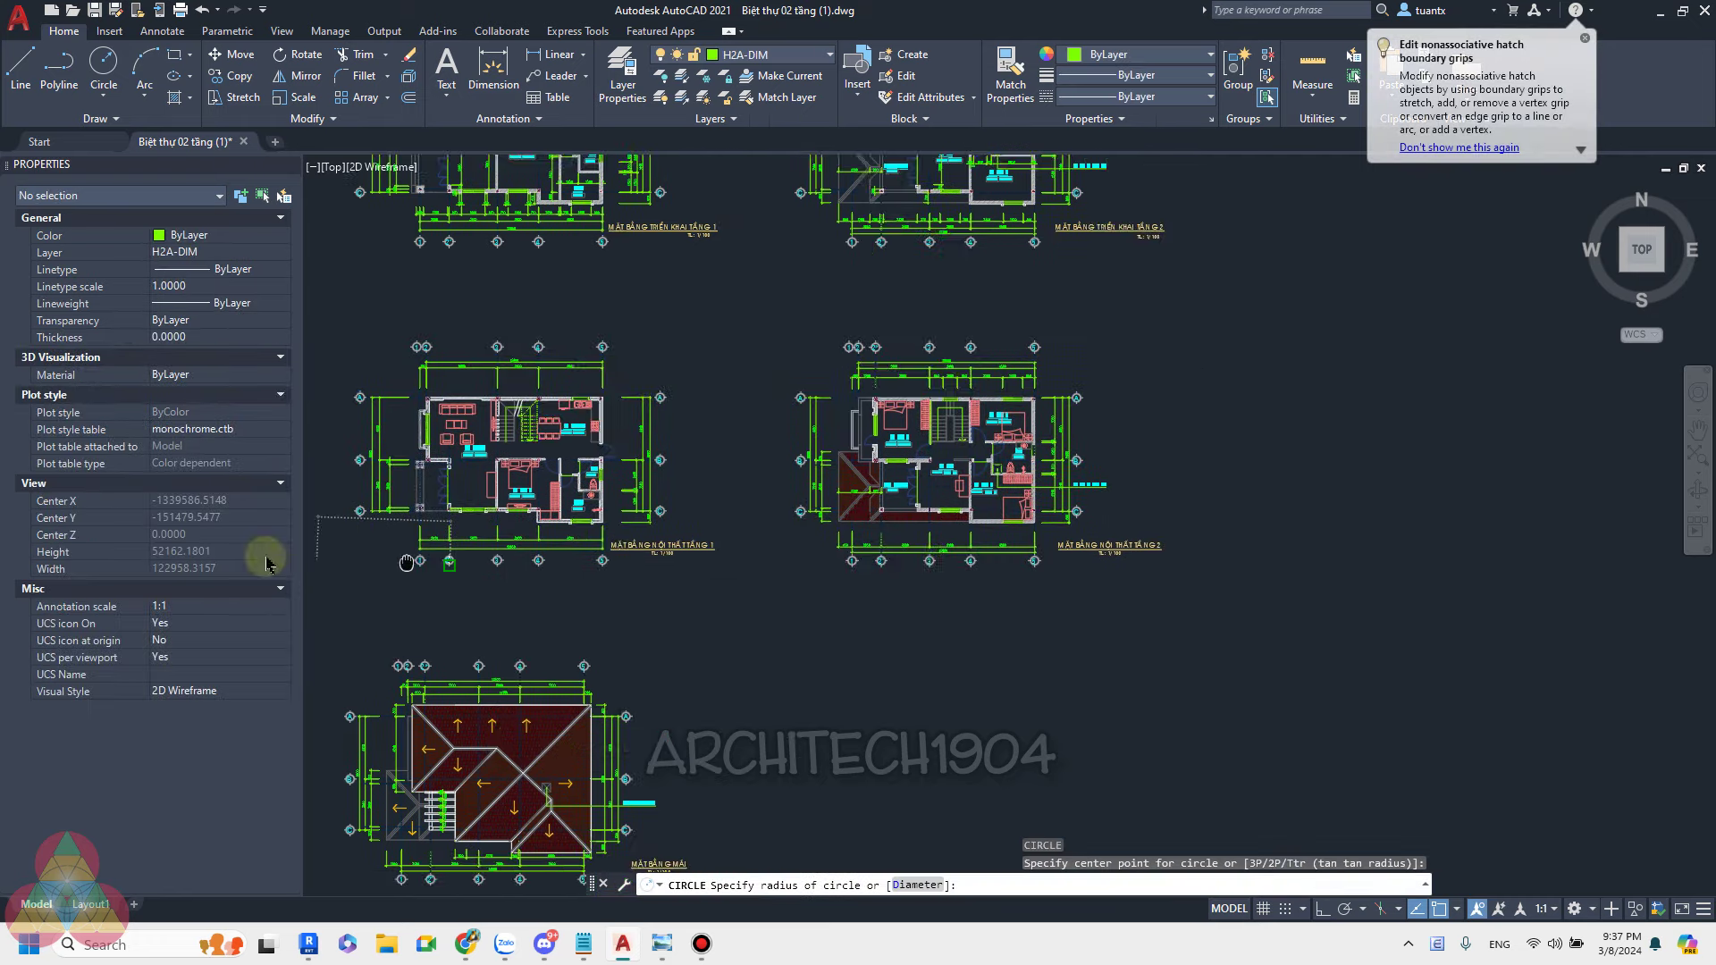
{"action": "scroll", "coordinate": [537, 572], "scroll_direction": "up", "scroll_amount": 1}
{"action": "key", "text": "Escape"}
{"action": "scroll", "coordinate": [536, 572], "scroll_direction": "down", "scroll_amount": 2}
{"action": "scroll", "coordinate": [1134, 463], "scroll_direction": "up", "scroll_amount": 1}
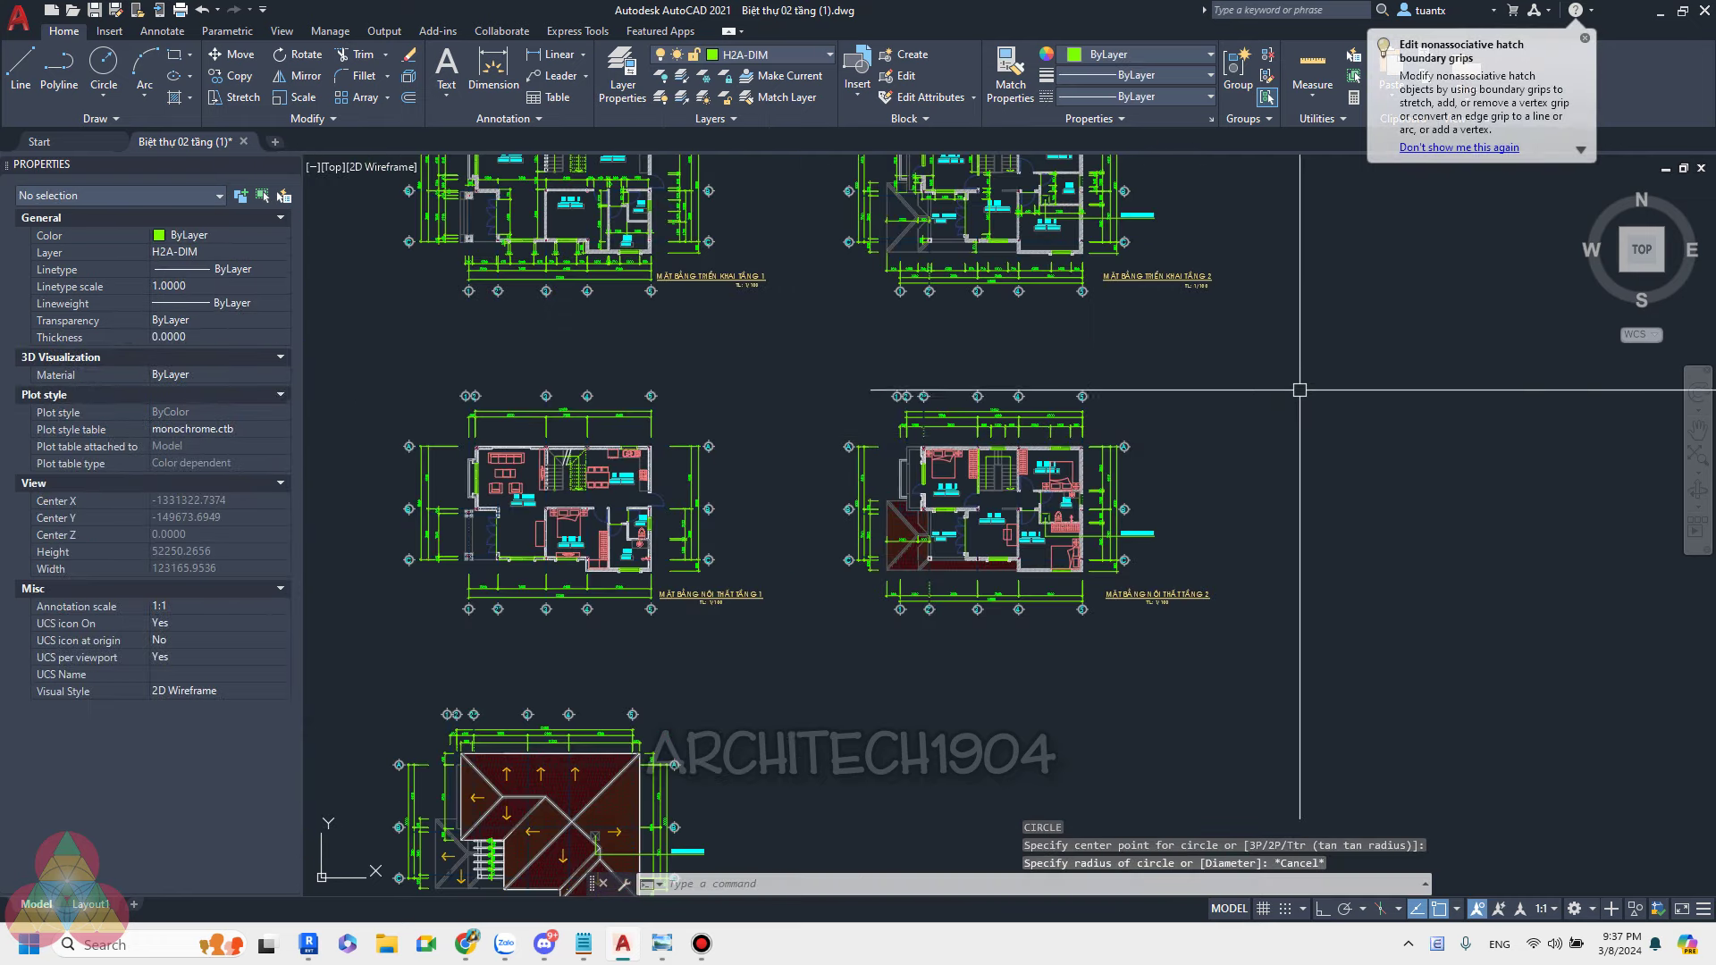
Copy both interior floor plans with CO to a spot right of the originals.
{"action": "left_click", "coordinate": [1135, 370]}
{"action": "left_click", "coordinate": [366, 679]}
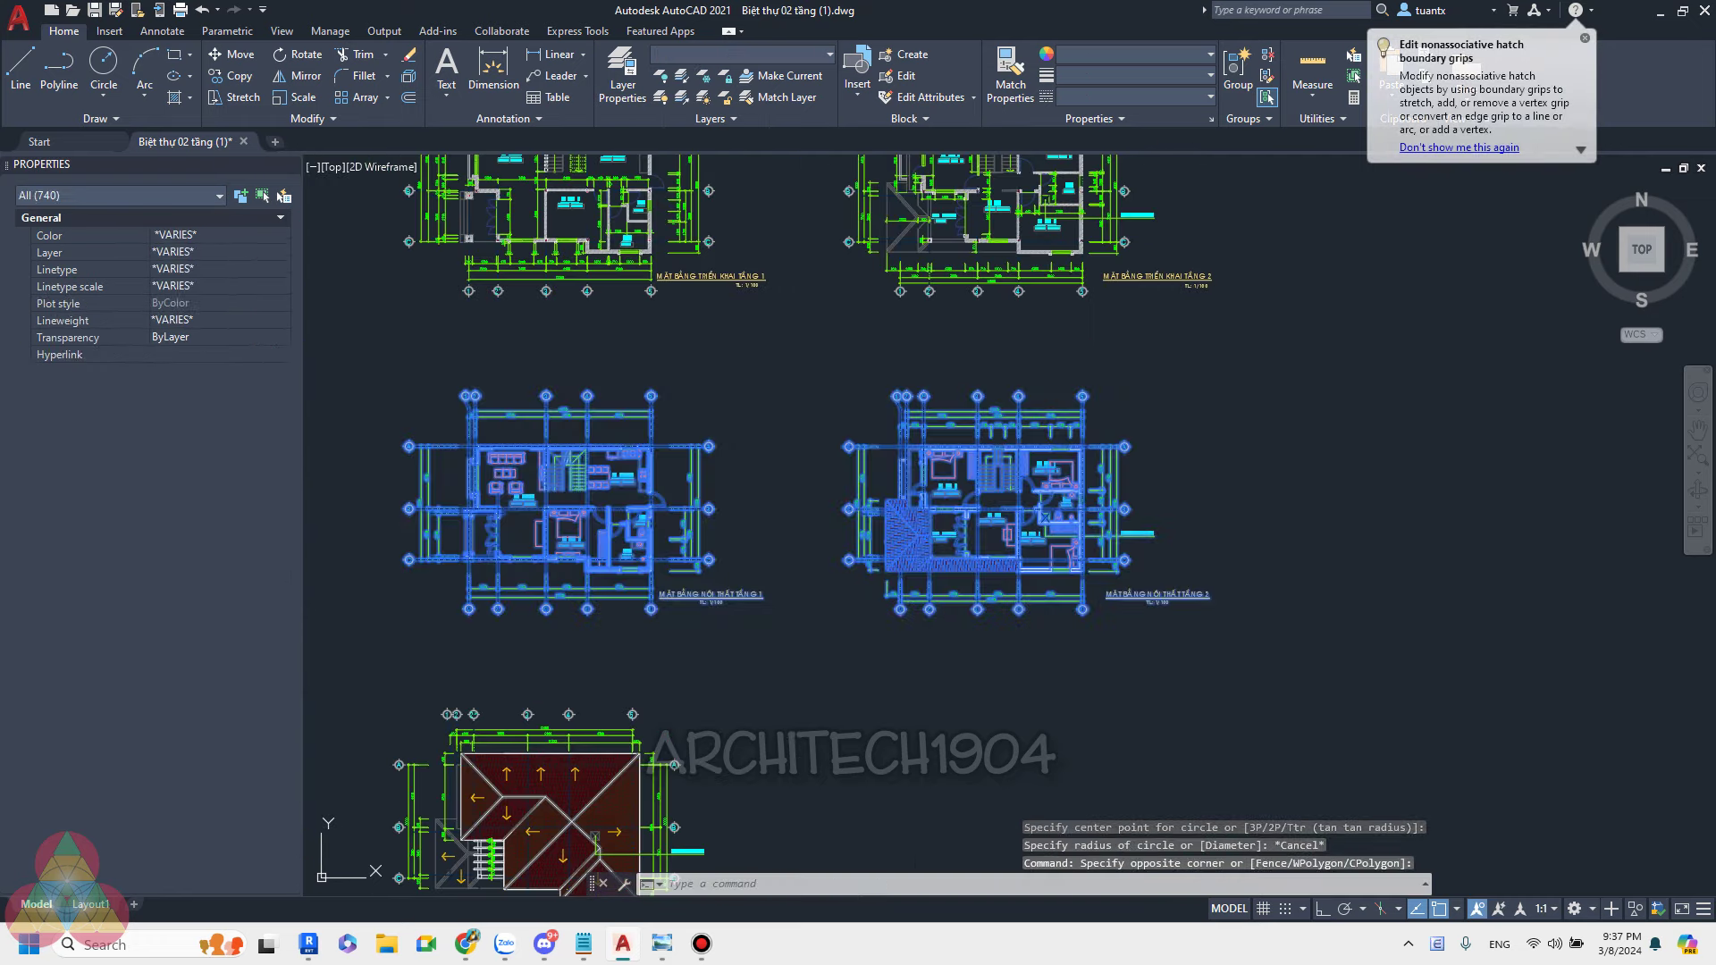
{"action": "type", "text": "co"}
{"action": "key", "text": "Return"}
{"action": "left_click", "coordinate": [461, 635]}
{"action": "scroll", "coordinate": [462, 634], "scroll_direction": "down", "scroll_amount": 2}
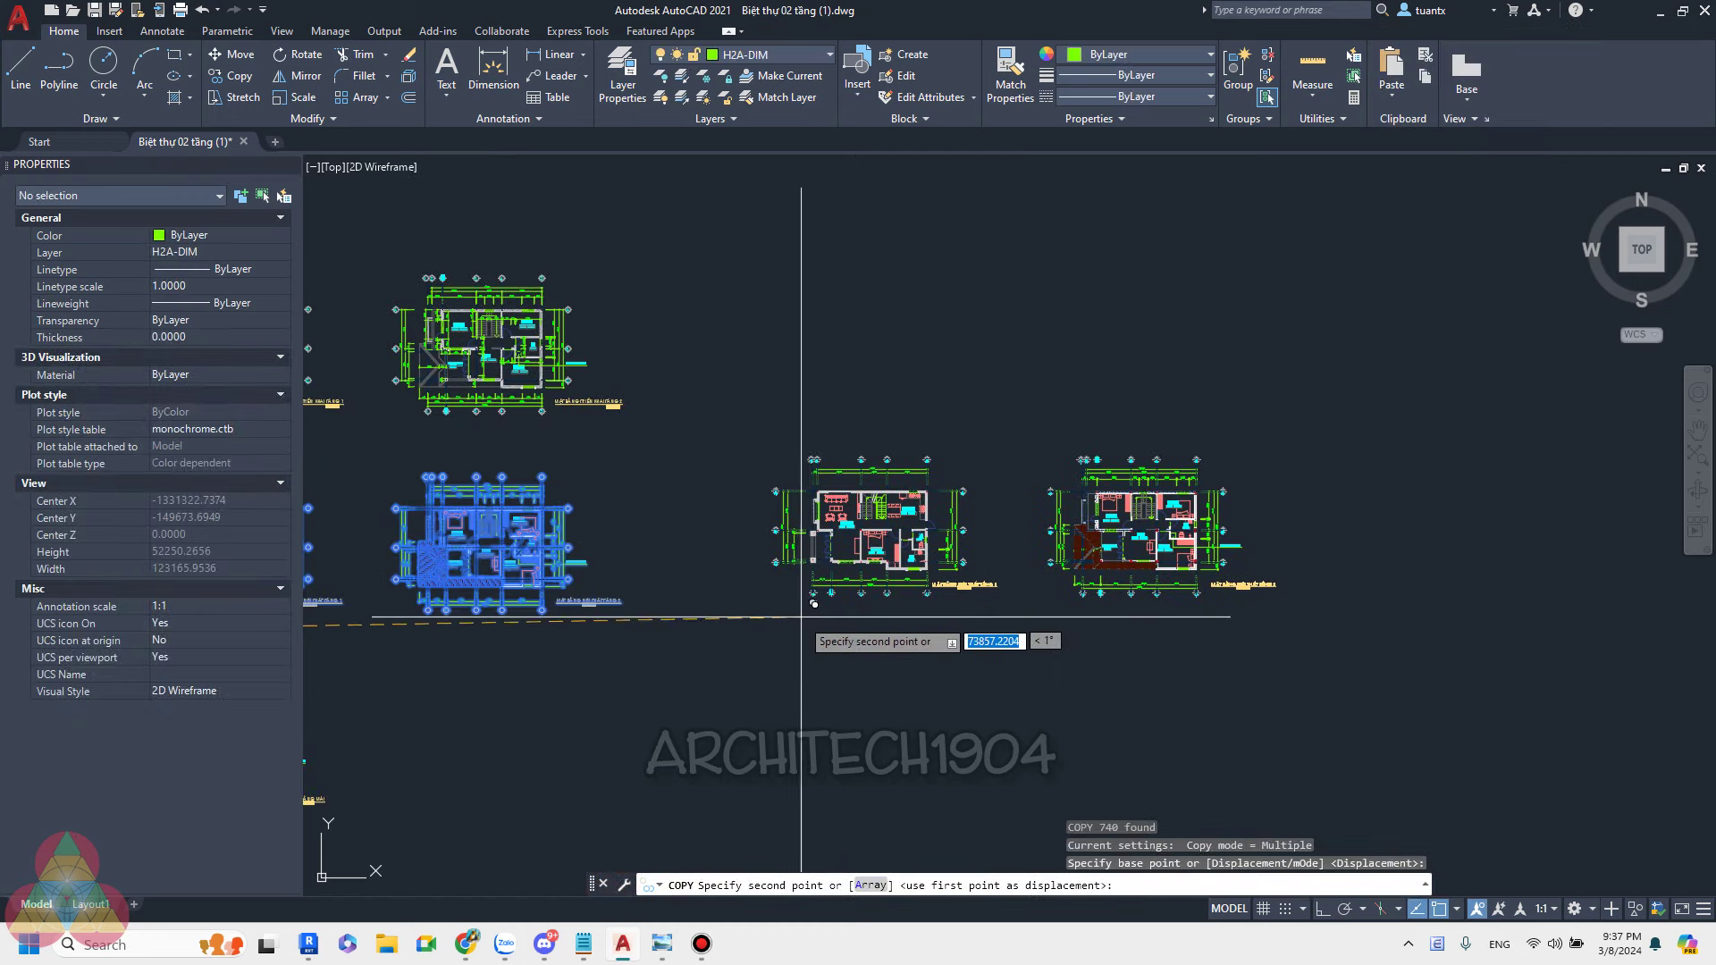
{"action": "left_click", "coordinate": [815, 601]}
{"action": "key", "text": "Escape"}
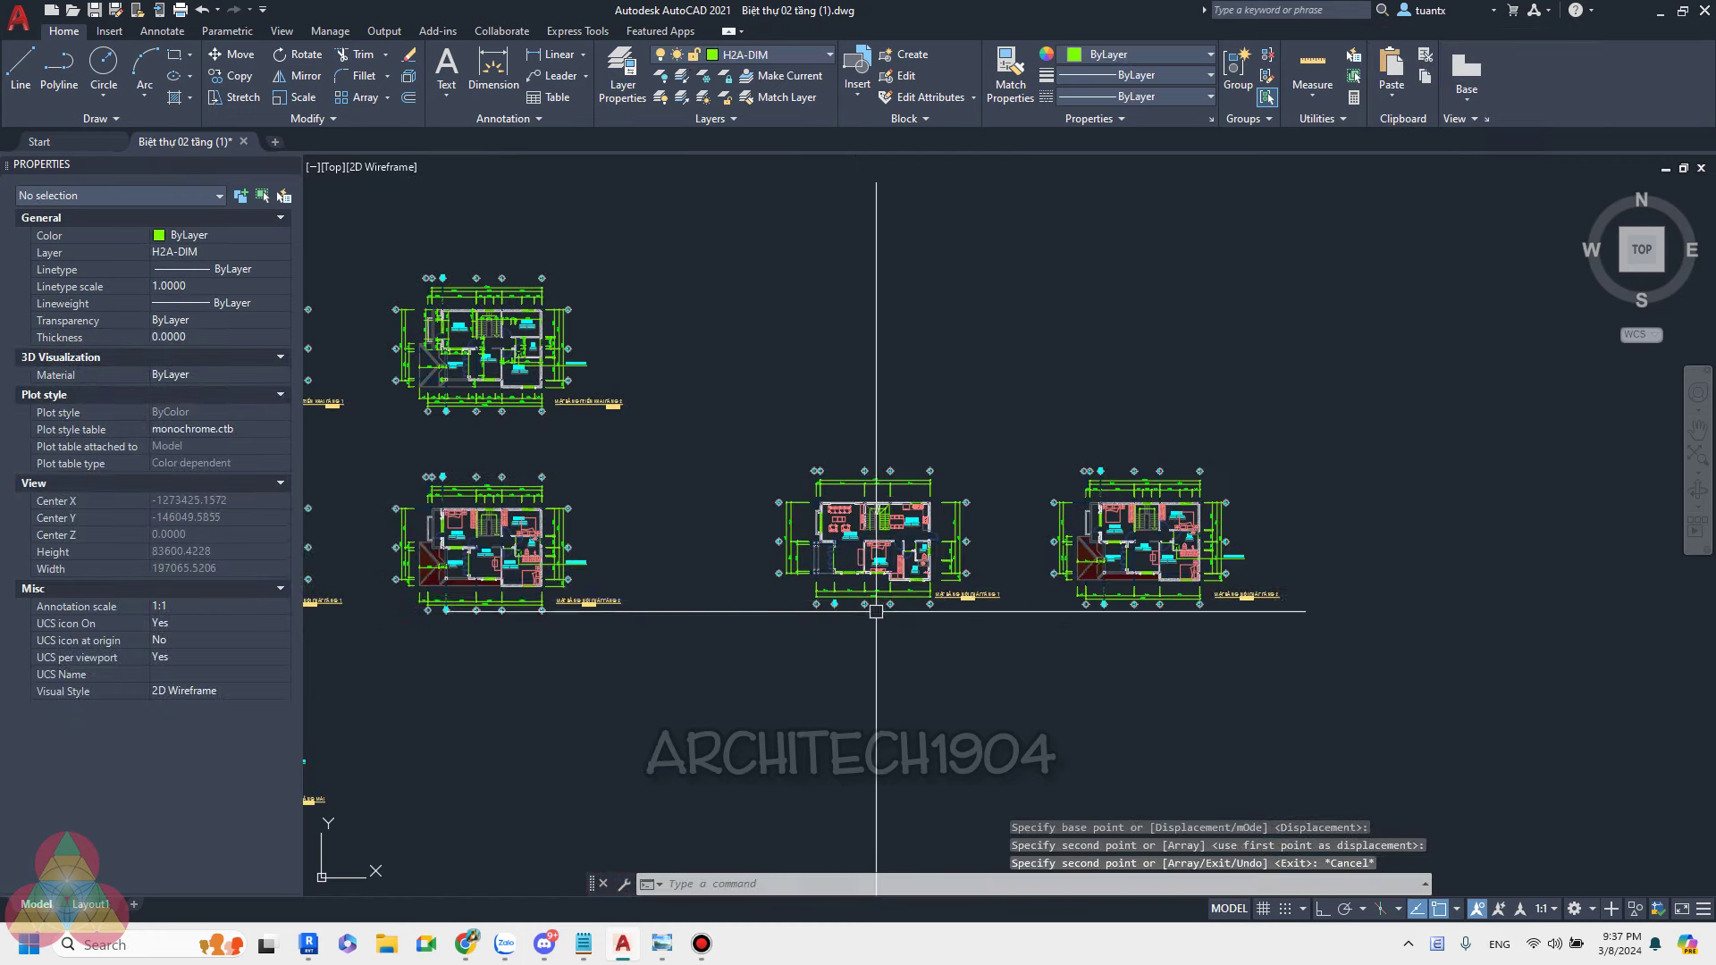
{"action": "scroll", "coordinate": [831, 554], "scroll_direction": "up", "scroll_amount": 4}
Erase the top and left grid axes, bubbles and dimensions from the copied floor 1 plan.
{"action": "middle_click_drag", "start_coordinate": [893, 467], "coordinate": [803, 529]}
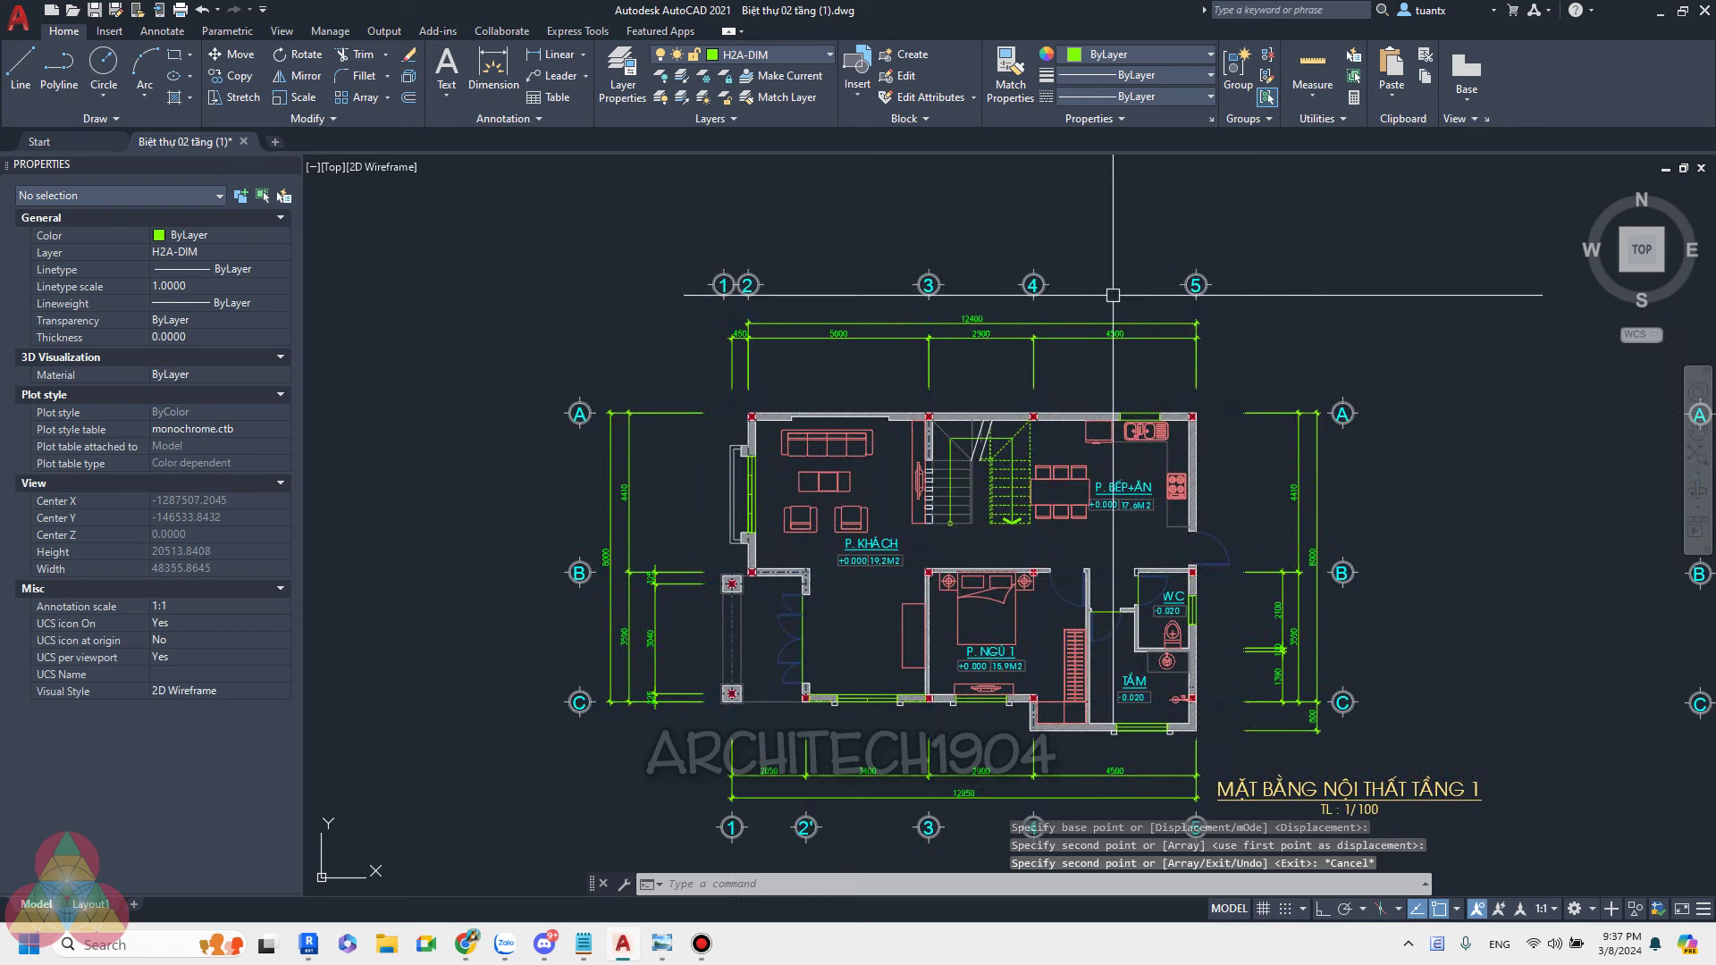
{"action": "left_click", "coordinate": [1605, 239]}
{"action": "left_click", "coordinate": [689, 352]}
{"action": "left_click", "coordinate": [662, 357]}
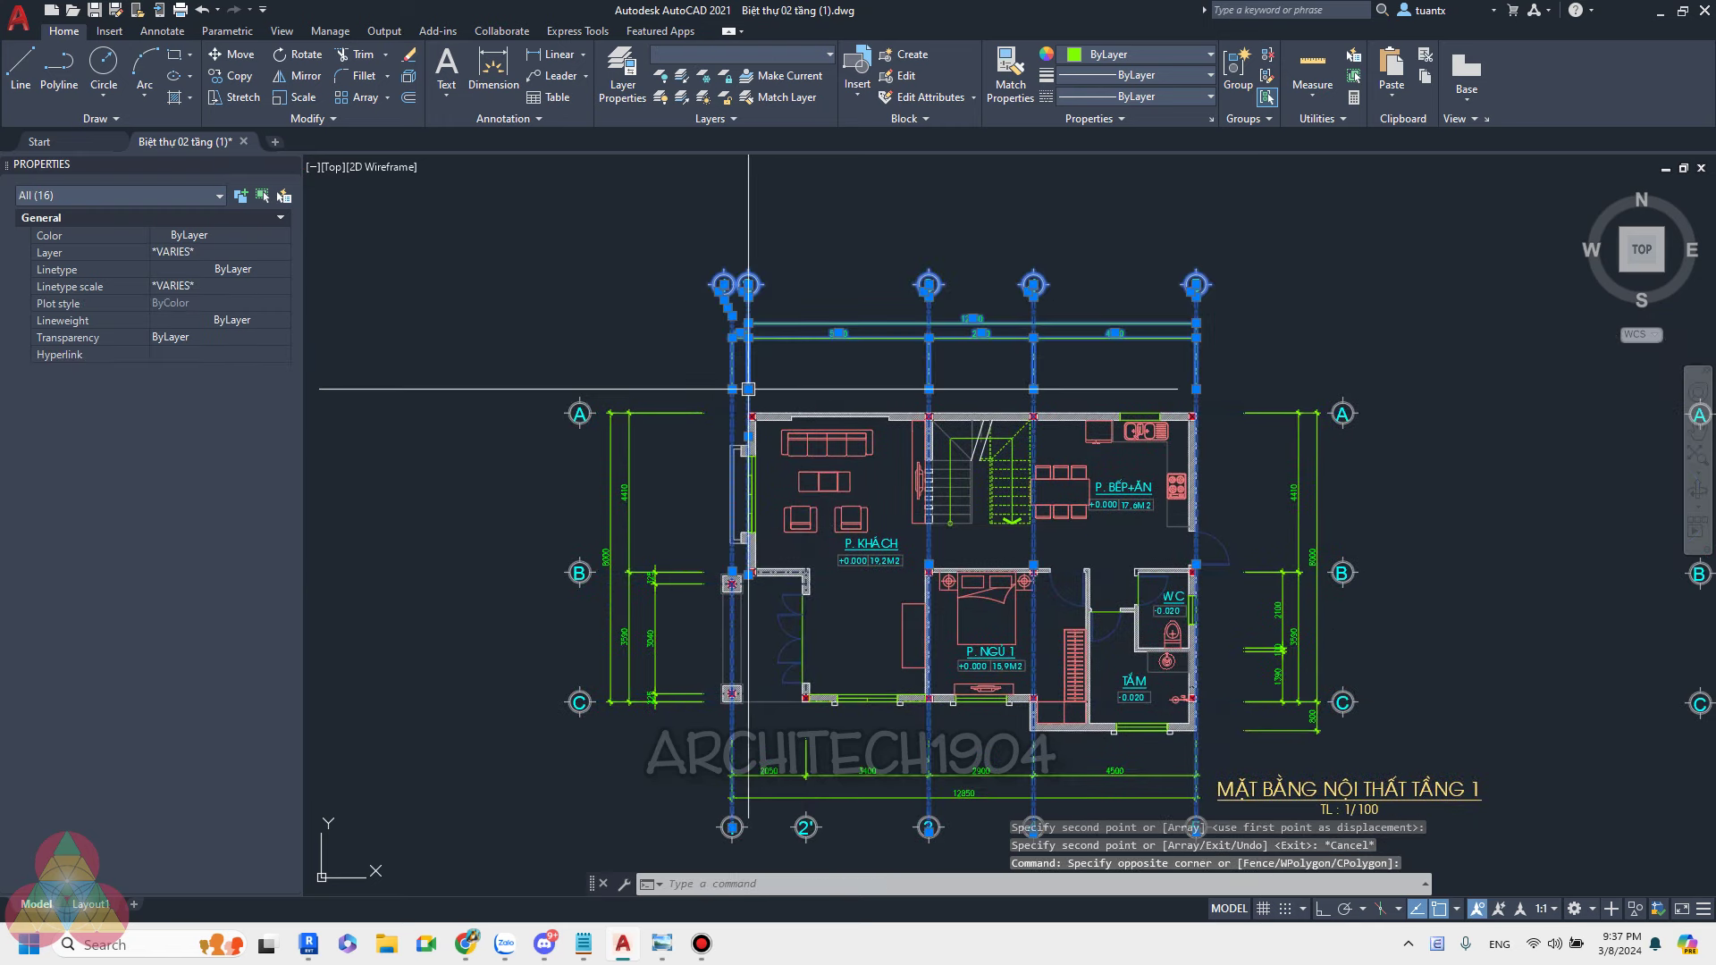
{"action": "scroll", "coordinate": [830, 365], "scroll_direction": "up", "scroll_amount": 3}
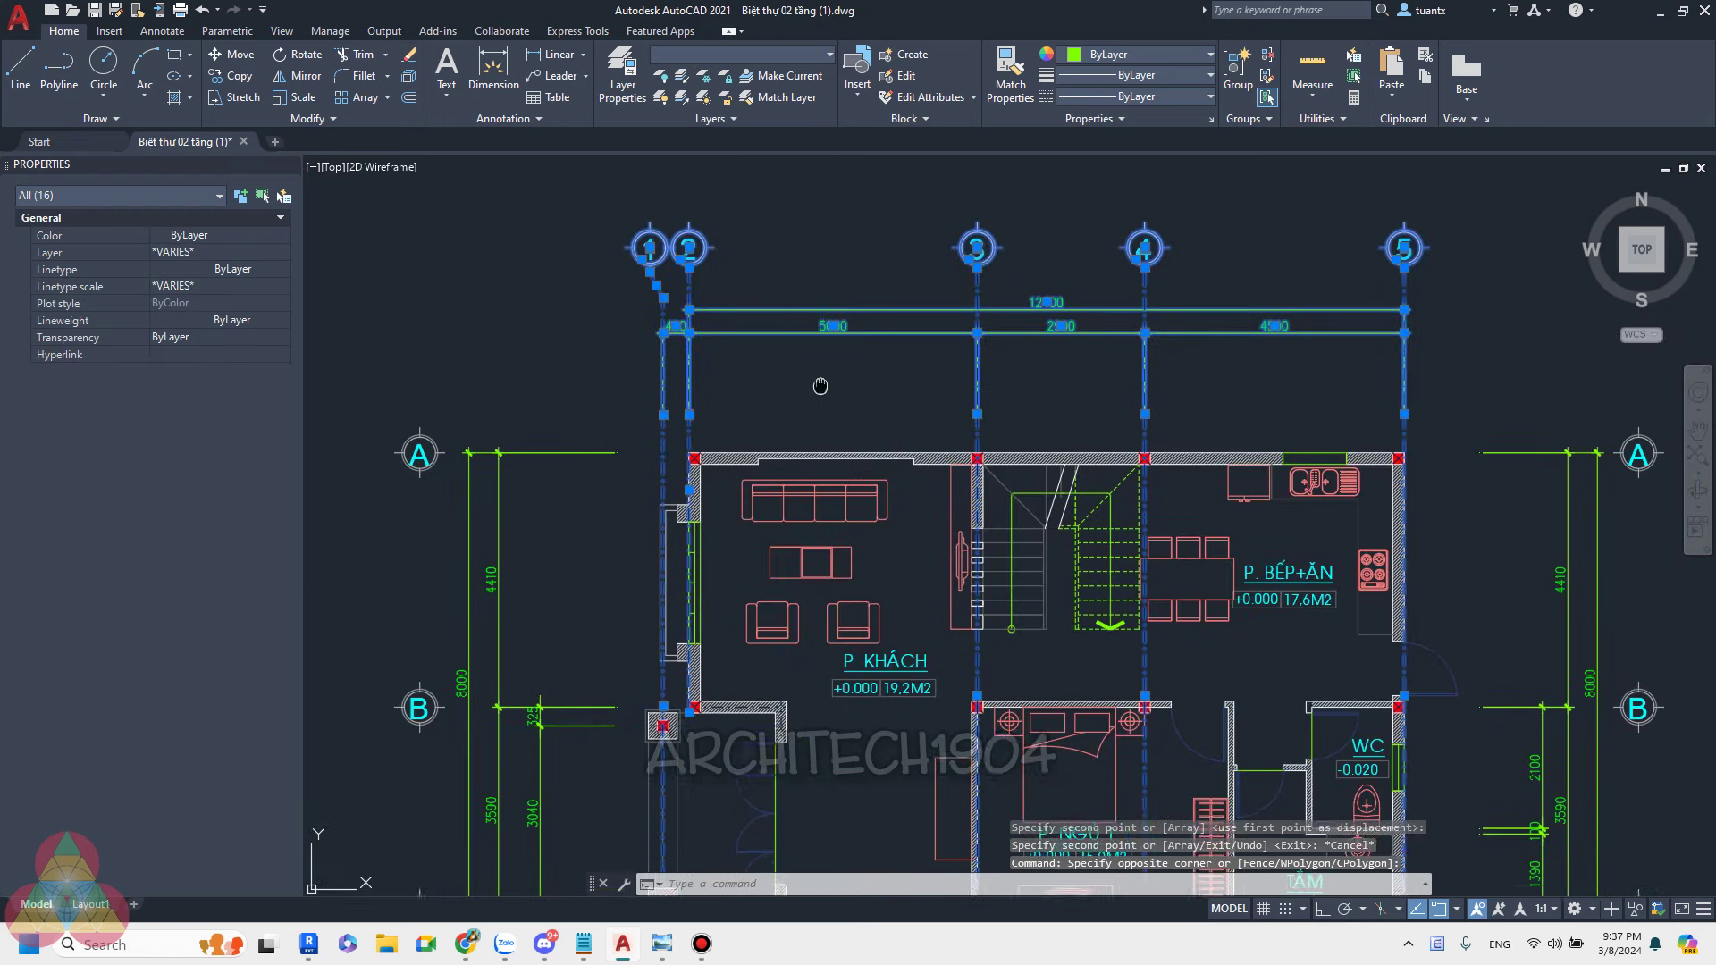
{"action": "scroll", "coordinate": [805, 387], "scroll_direction": "down", "scroll_amount": 3}
{"action": "mouse_move", "coordinate": [805, 387]}
{"action": "middle_mouse_down"}
{"action": "mouse_move", "coordinate": [722, 394]}
{"action": "mouse_move", "coordinate": [937, 295]}
{"action": "middle_mouse_up"}
{"action": "key", "text": "Delete"}
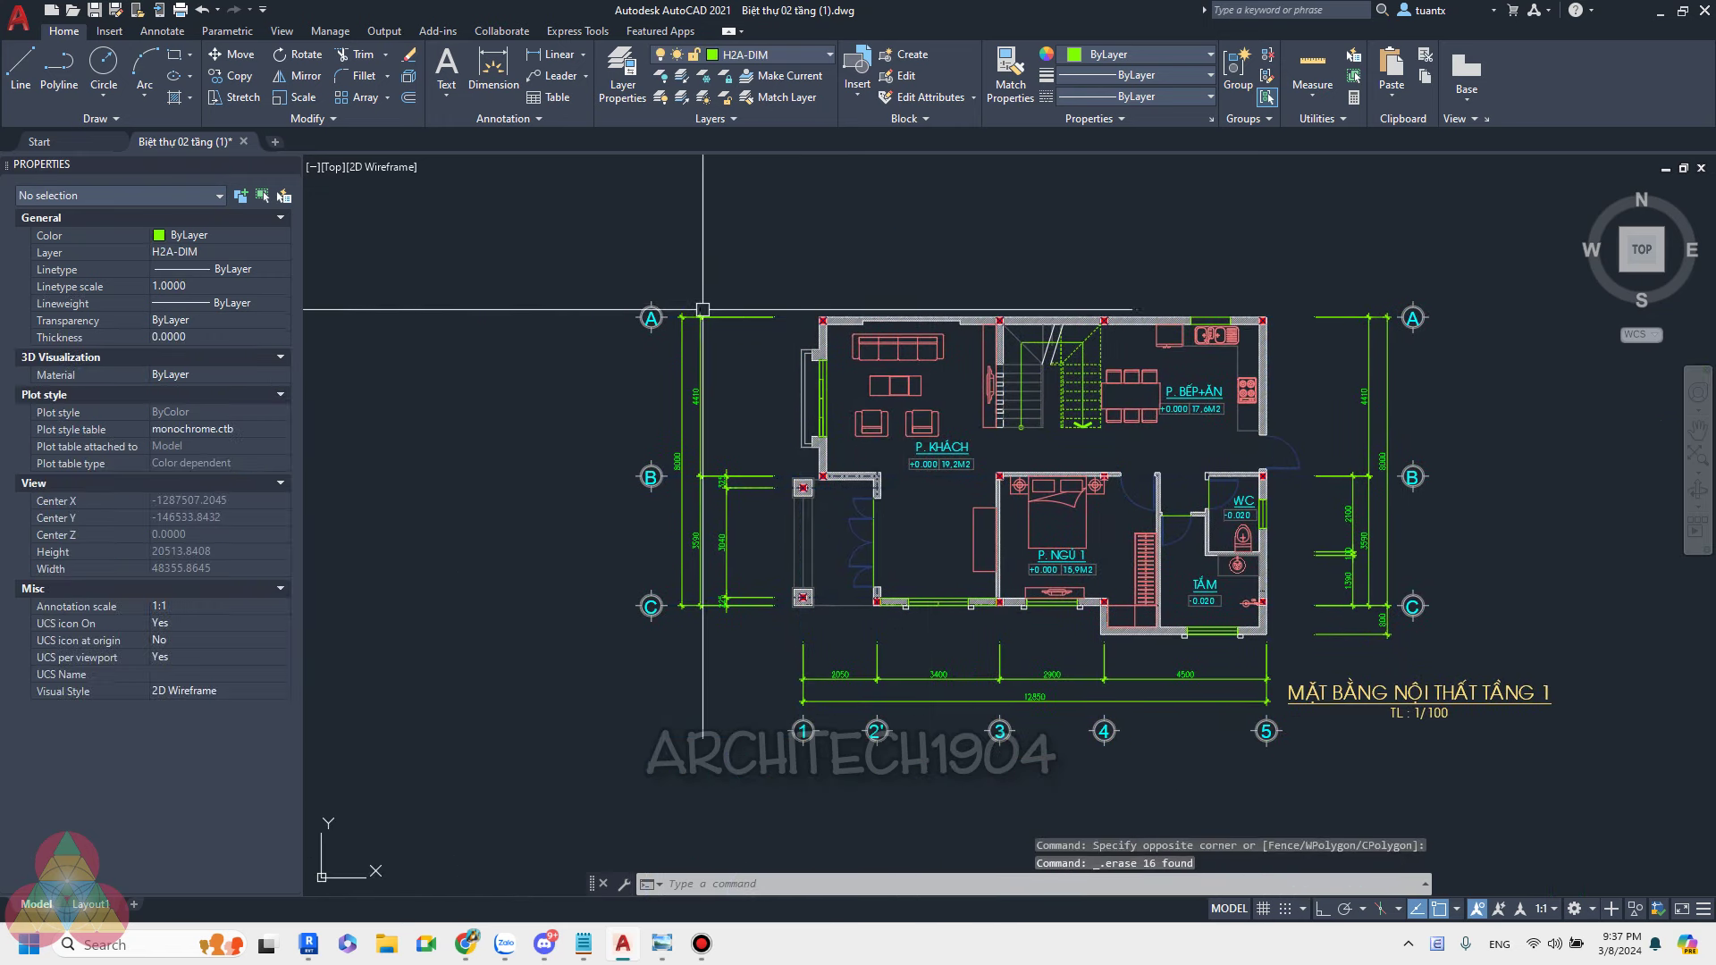
{"action": "left_click", "coordinate": [746, 269]}
{"action": "left_click", "coordinate": [599, 587]}
{"action": "key", "text": "Delete"}
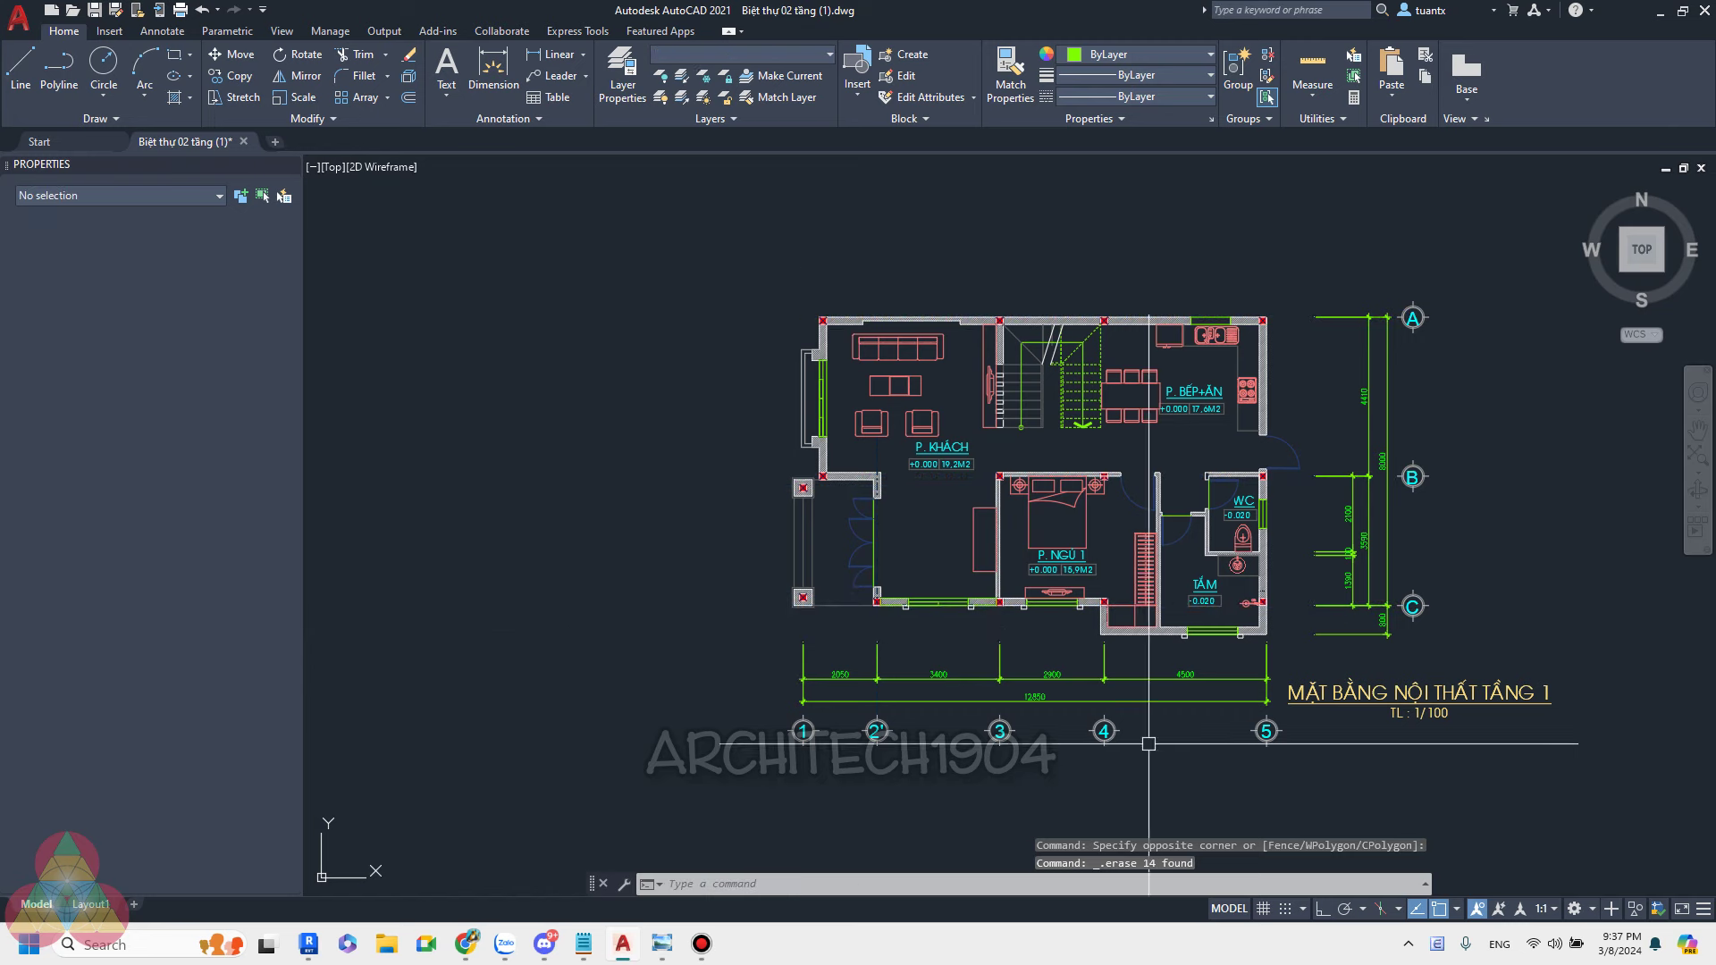
Erase the lower and right-side dimensions, grid bubbles, plan title and wall hatch.
{"action": "left_click", "coordinate": [1522, 770]}
{"action": "left_click", "coordinate": [1064, 700]}
{"action": "key", "text": "Delete"}
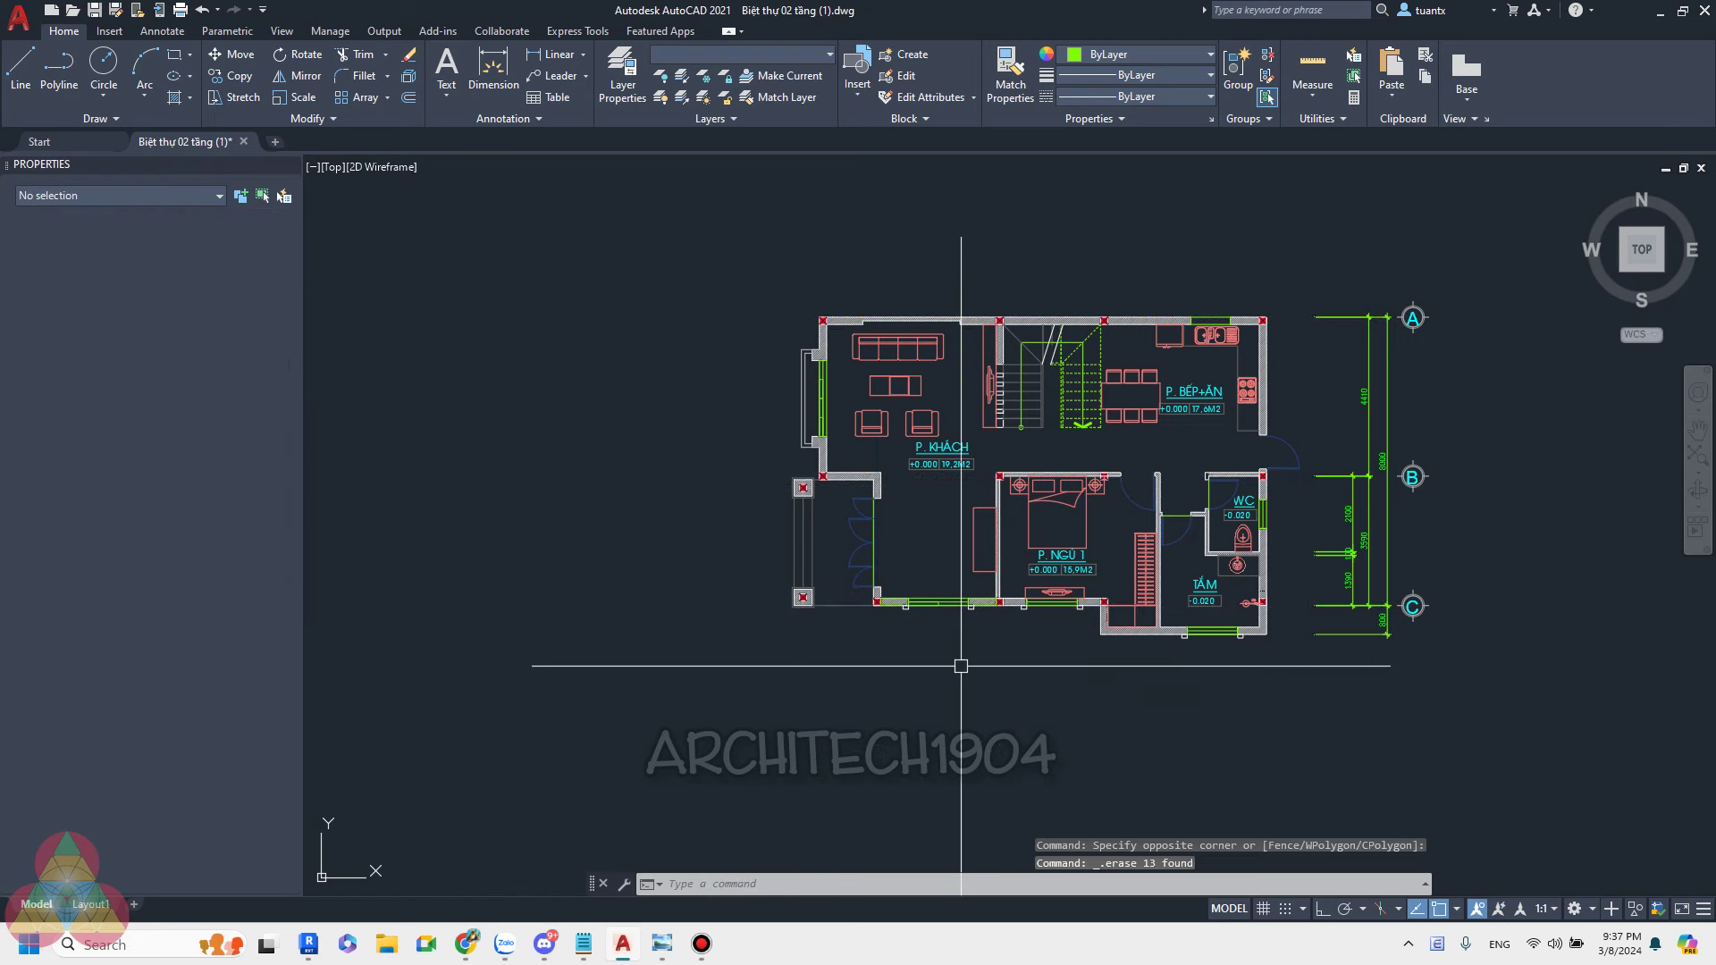
{"action": "left_click", "coordinate": [1491, 160]}
{"action": "left_click", "coordinate": [1337, 613]}
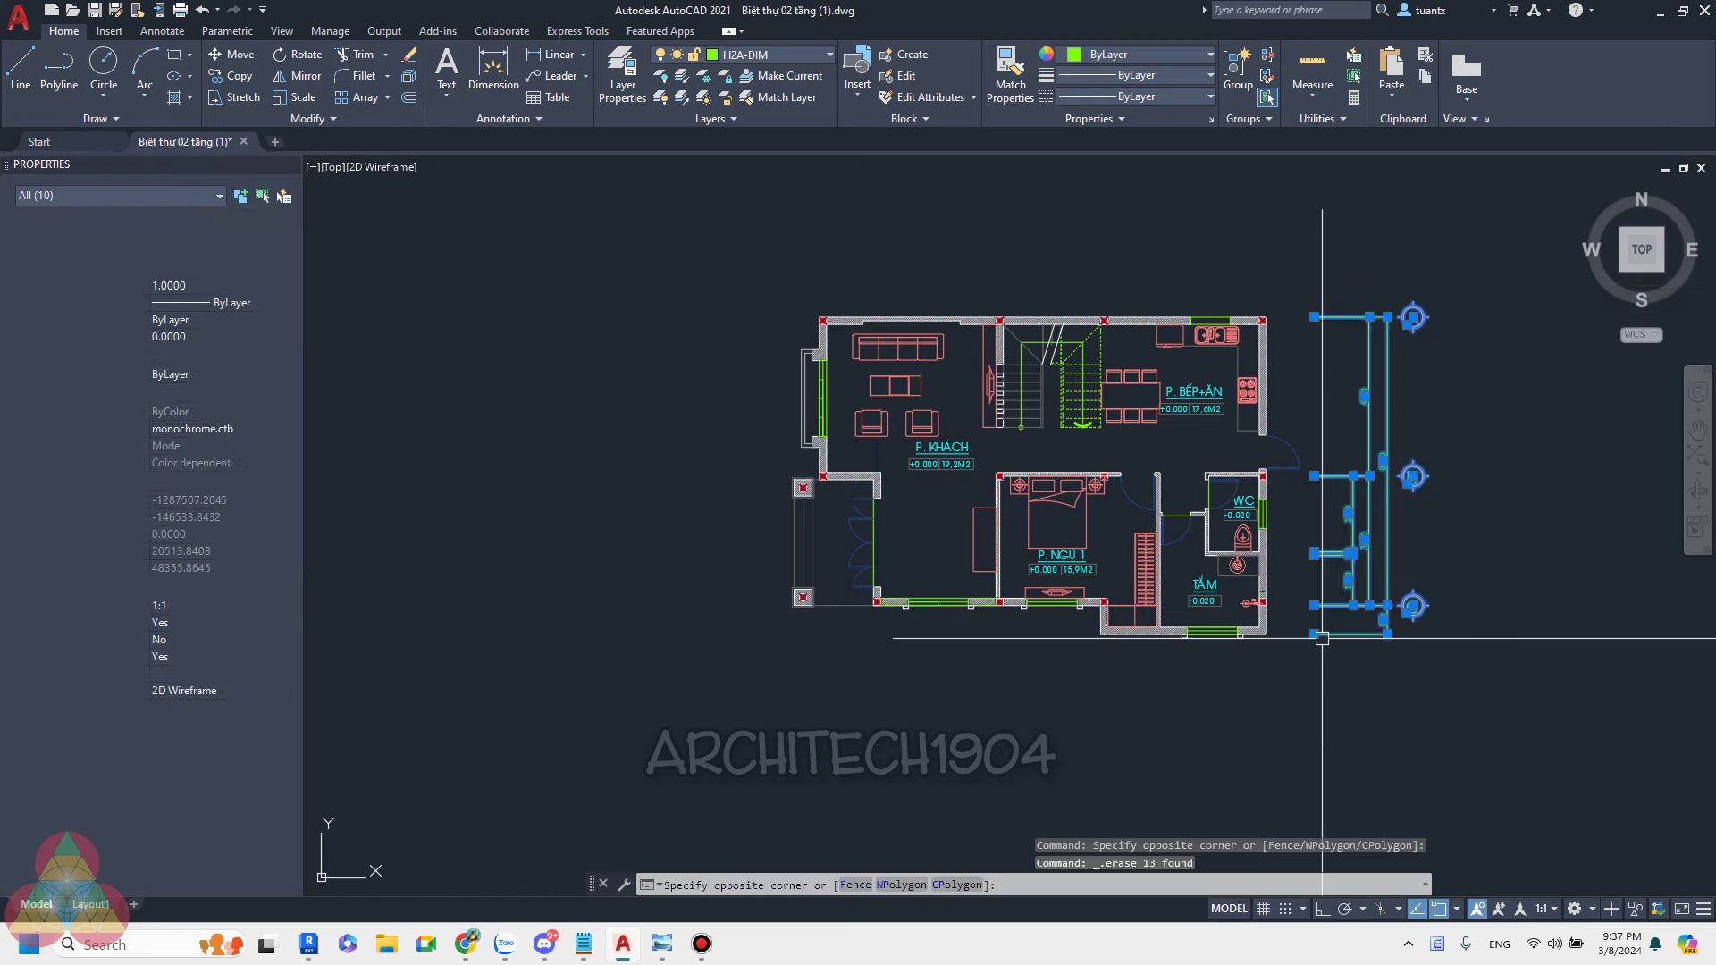
{"action": "key", "text": "Delete"}
{"action": "scroll", "coordinate": [1234, 488], "scroll_direction": "up", "scroll_amount": 2}
{"action": "scroll", "coordinate": [1234, 488], "scroll_direction": "up", "scroll_amount": 5}
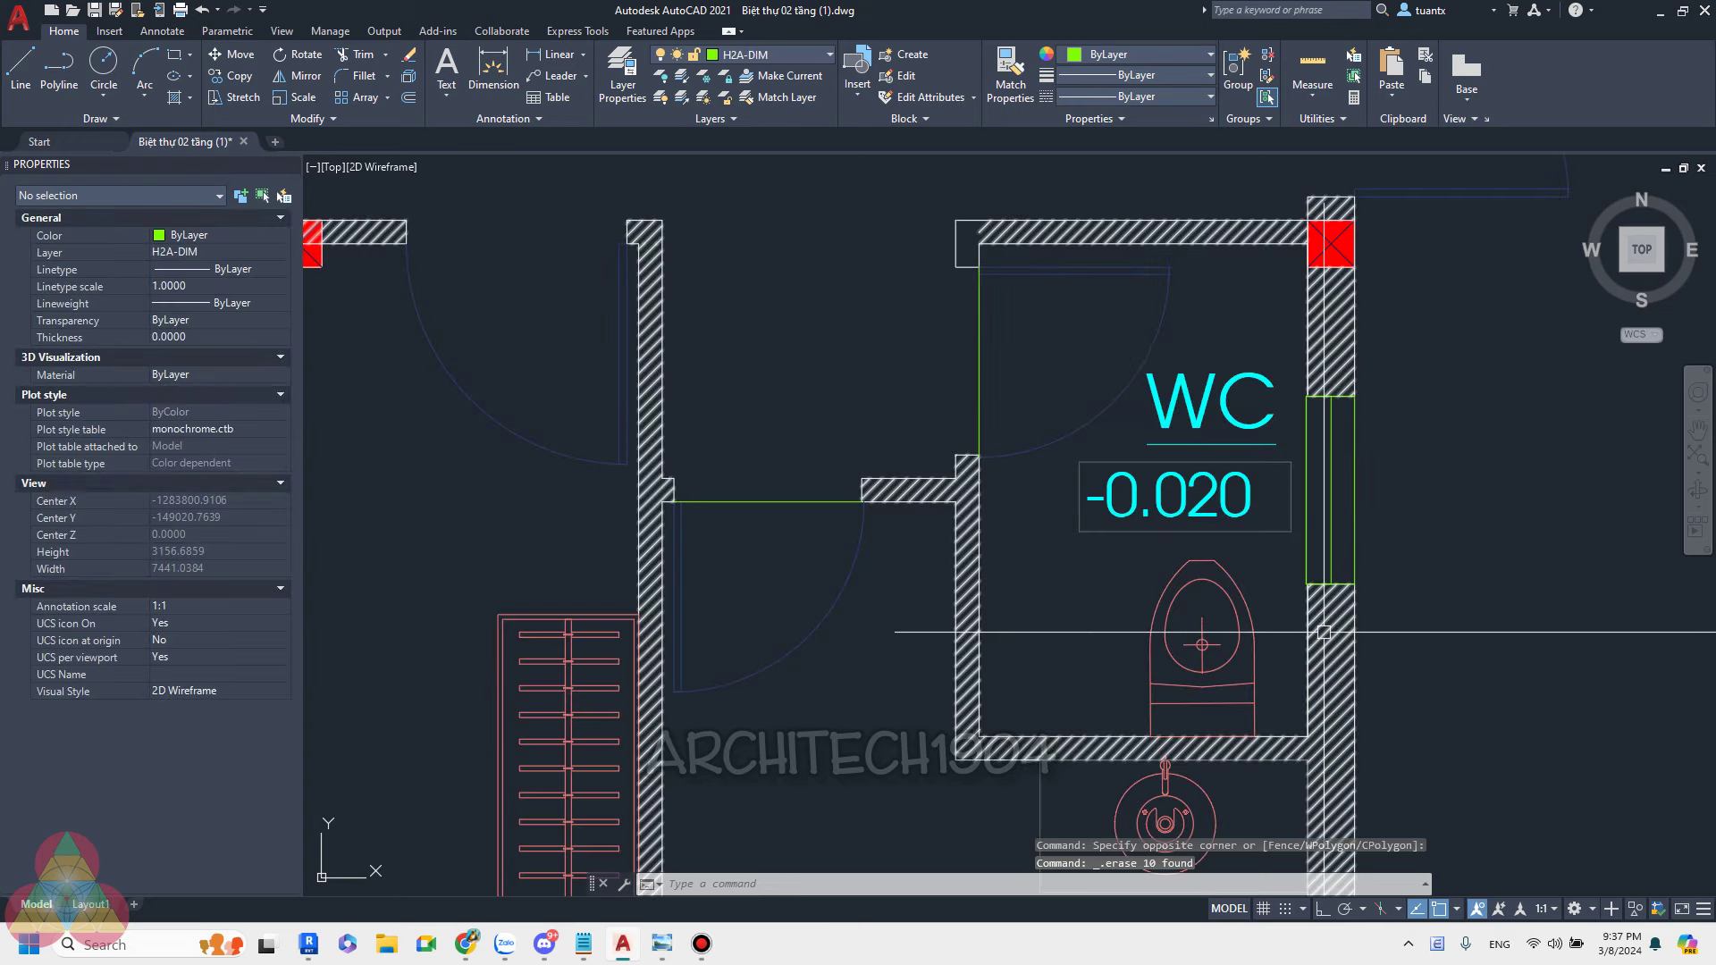
{"action": "left_click", "coordinate": [1073, 233]}
{"action": "key", "text": "Delete"}
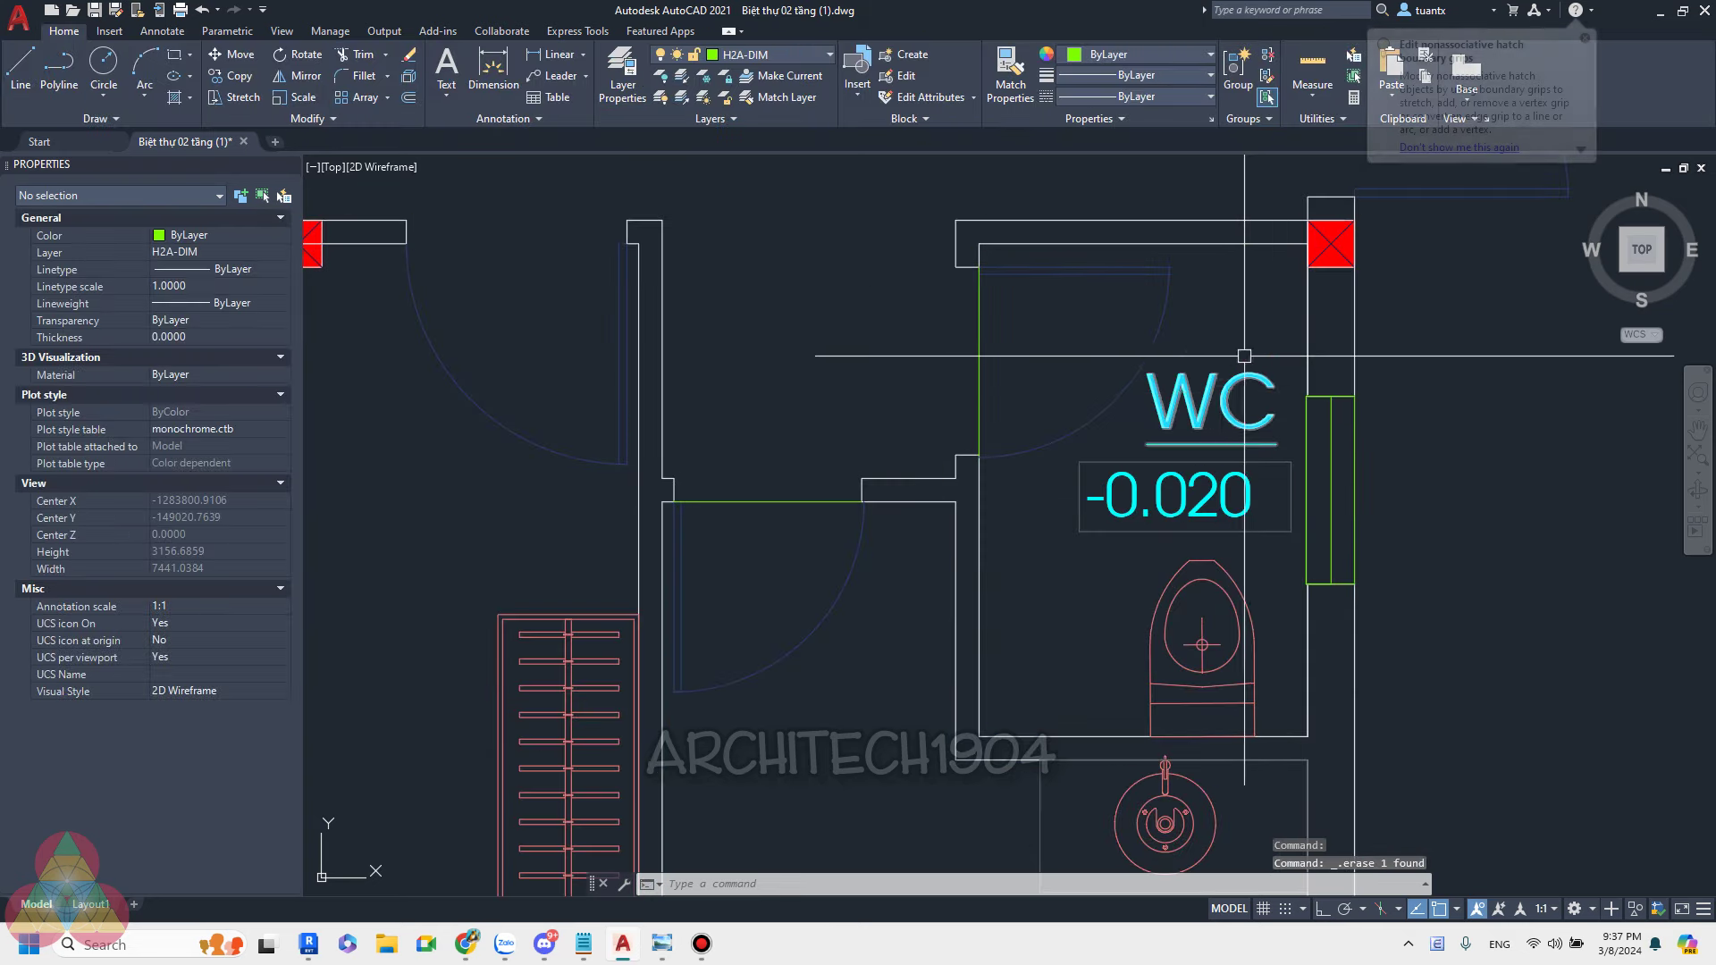
Erase the WC, -0.020 and P. NGỦ 1 room and area labels.
{"action": "left_click", "coordinate": [1288, 421]}
{"action": "left_click", "coordinate": [1188, 516]}
{"action": "key", "text": "Delete"}
{"action": "scroll", "coordinate": [1188, 517], "scroll_direction": "down", "scroll_amount": 5}
{"action": "scroll", "coordinate": [444, 463], "scroll_direction": "up", "scroll_amount": 2}
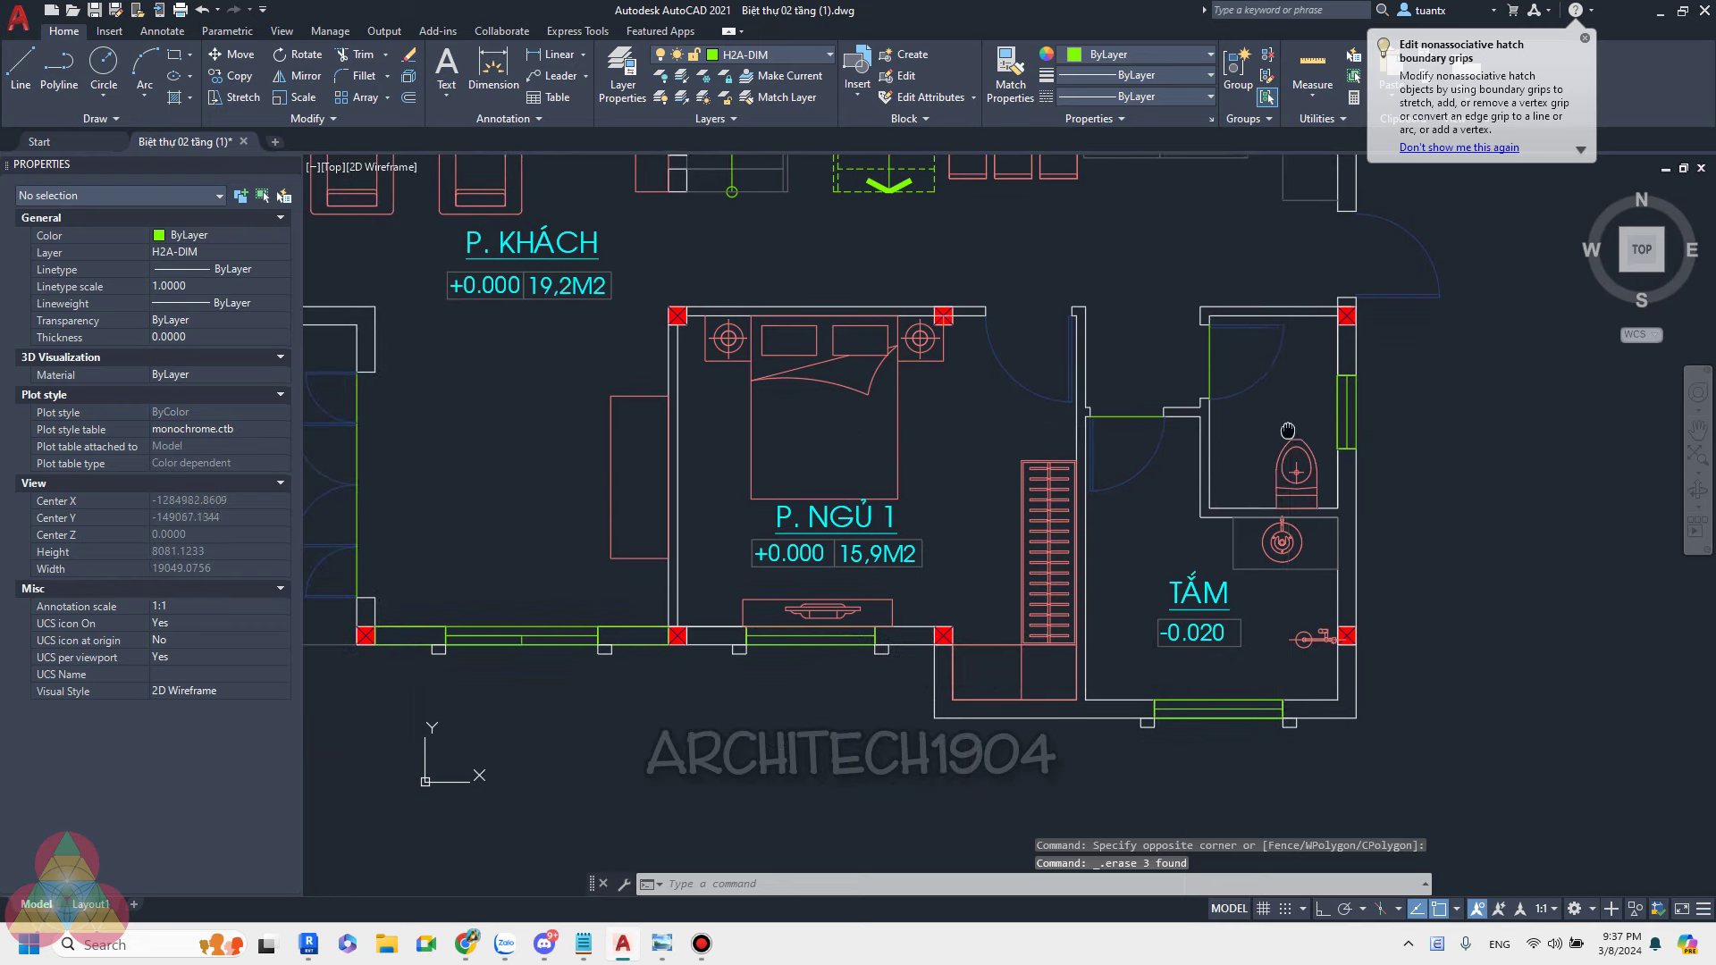
{"action": "left_click", "coordinate": [792, 532]}
{"action": "key", "text": "Delete"}
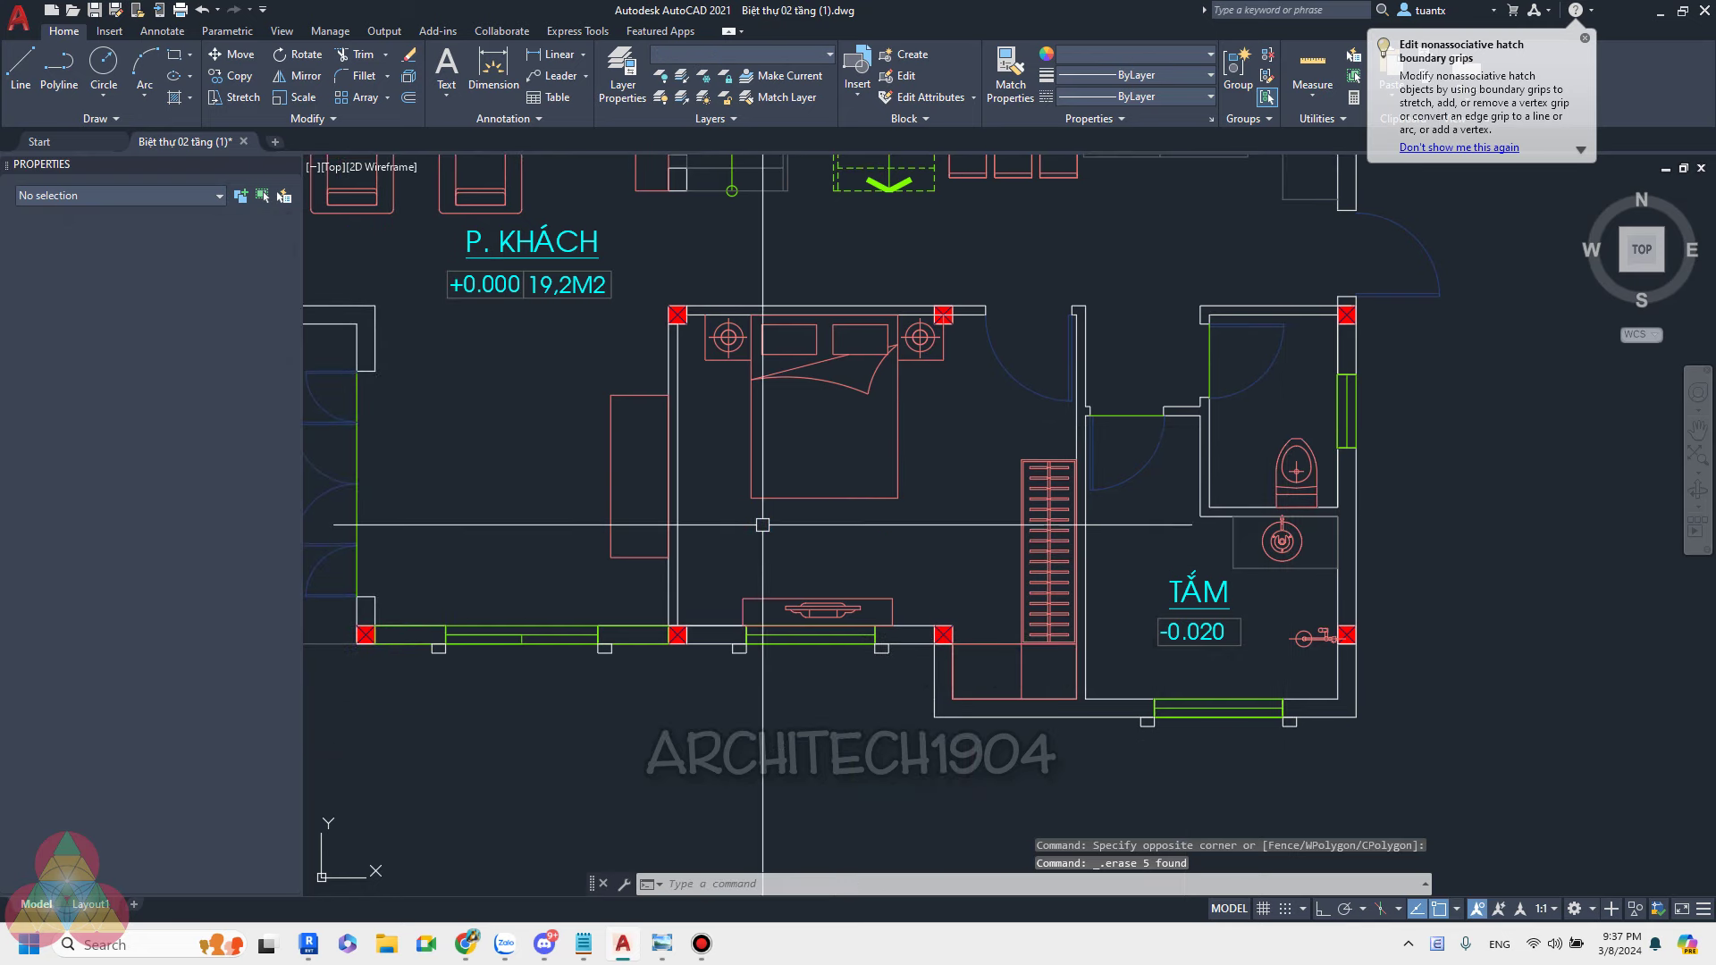
Erase the P. KHÁCH, 19,2M2 and P. BẾP+ĂN room labels.
{"action": "middle_click_drag", "start_coordinate": [556, 359], "coordinate": [886, 429]}
{"action": "left_click", "coordinate": [939, 375]}
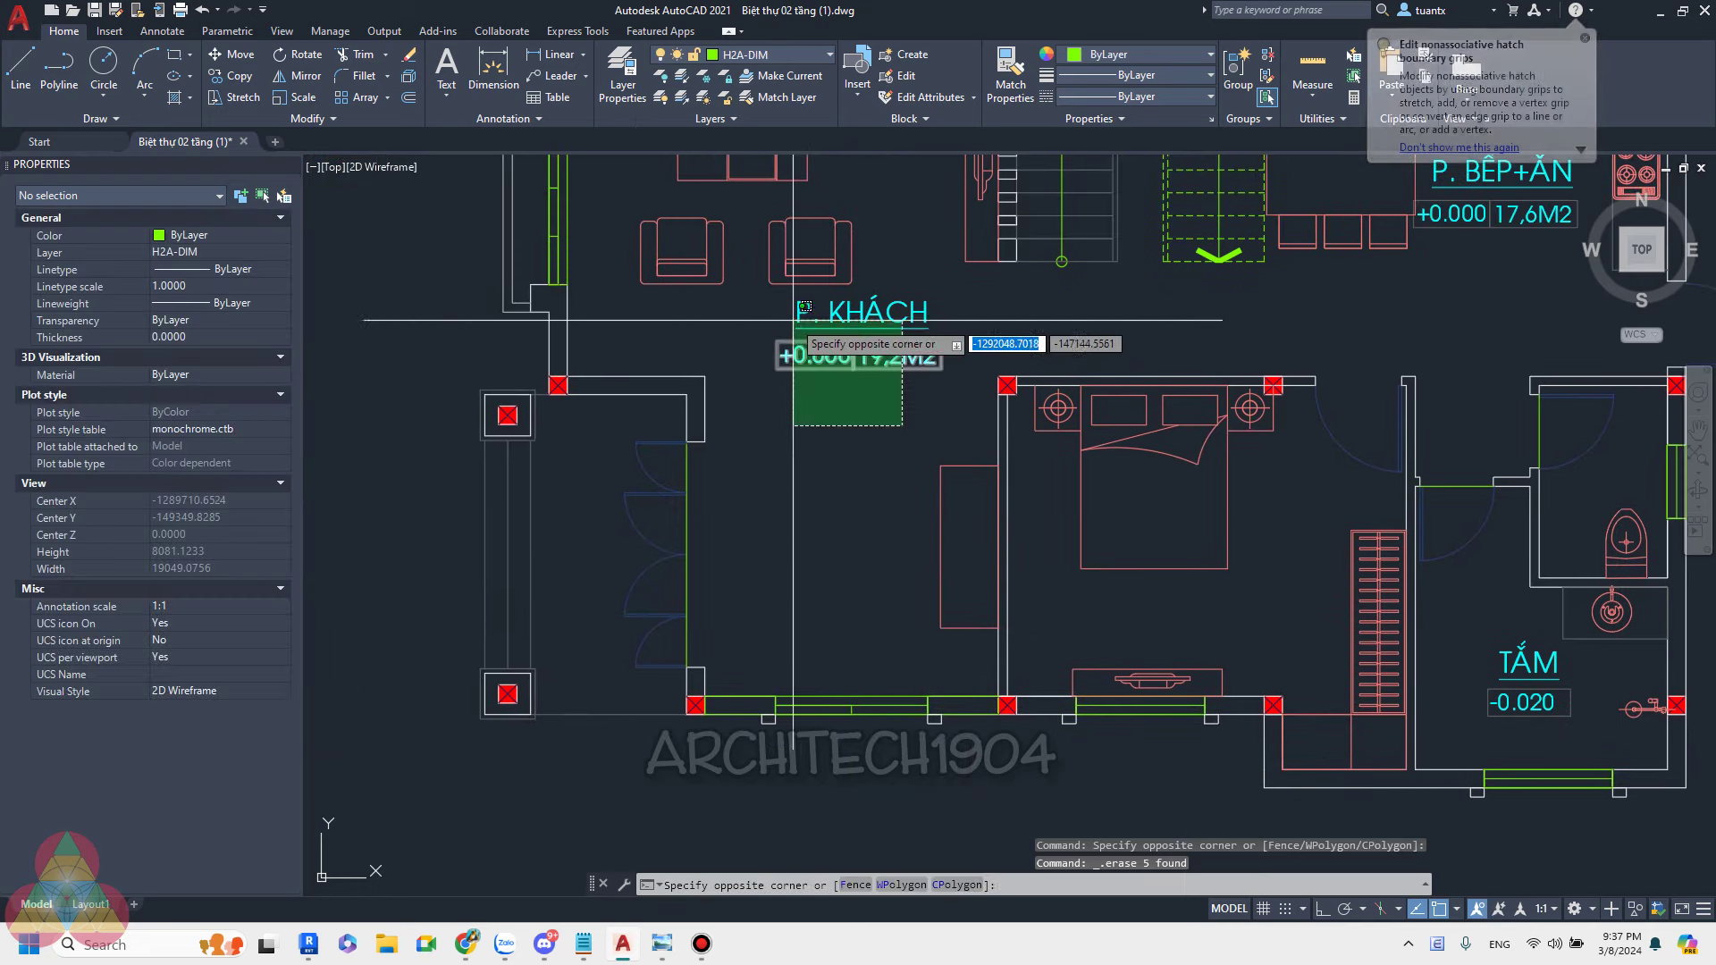
{"action": "left_click", "coordinate": [782, 295]}
{"action": "key", "text": "Delete"}
{"action": "mouse_move", "coordinate": [829, 354]}
{"action": "middle_mouse_down"}
{"action": "mouse_move", "coordinate": [823, 415]}
{"action": "mouse_move", "coordinate": [531, 570]}
{"action": "middle_mouse_up"}
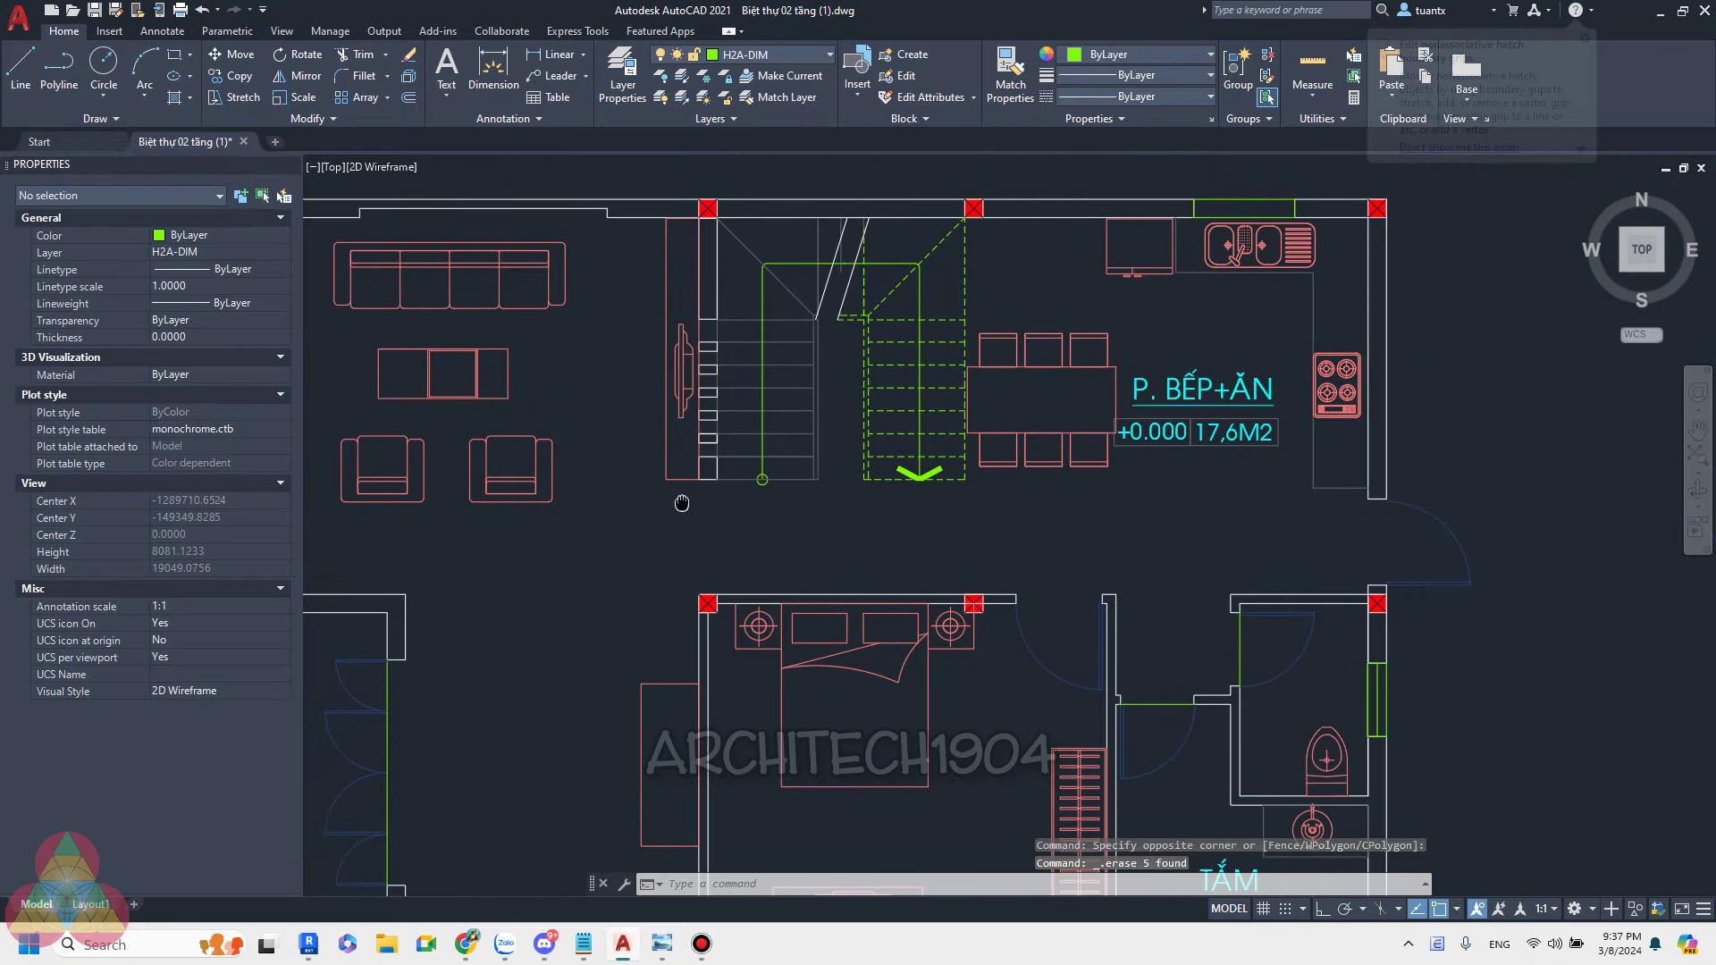
{"action": "left_click", "coordinate": [1252, 486]}
{"action": "left_click", "coordinate": [1192, 382]}
{"action": "key", "text": "Delete"}
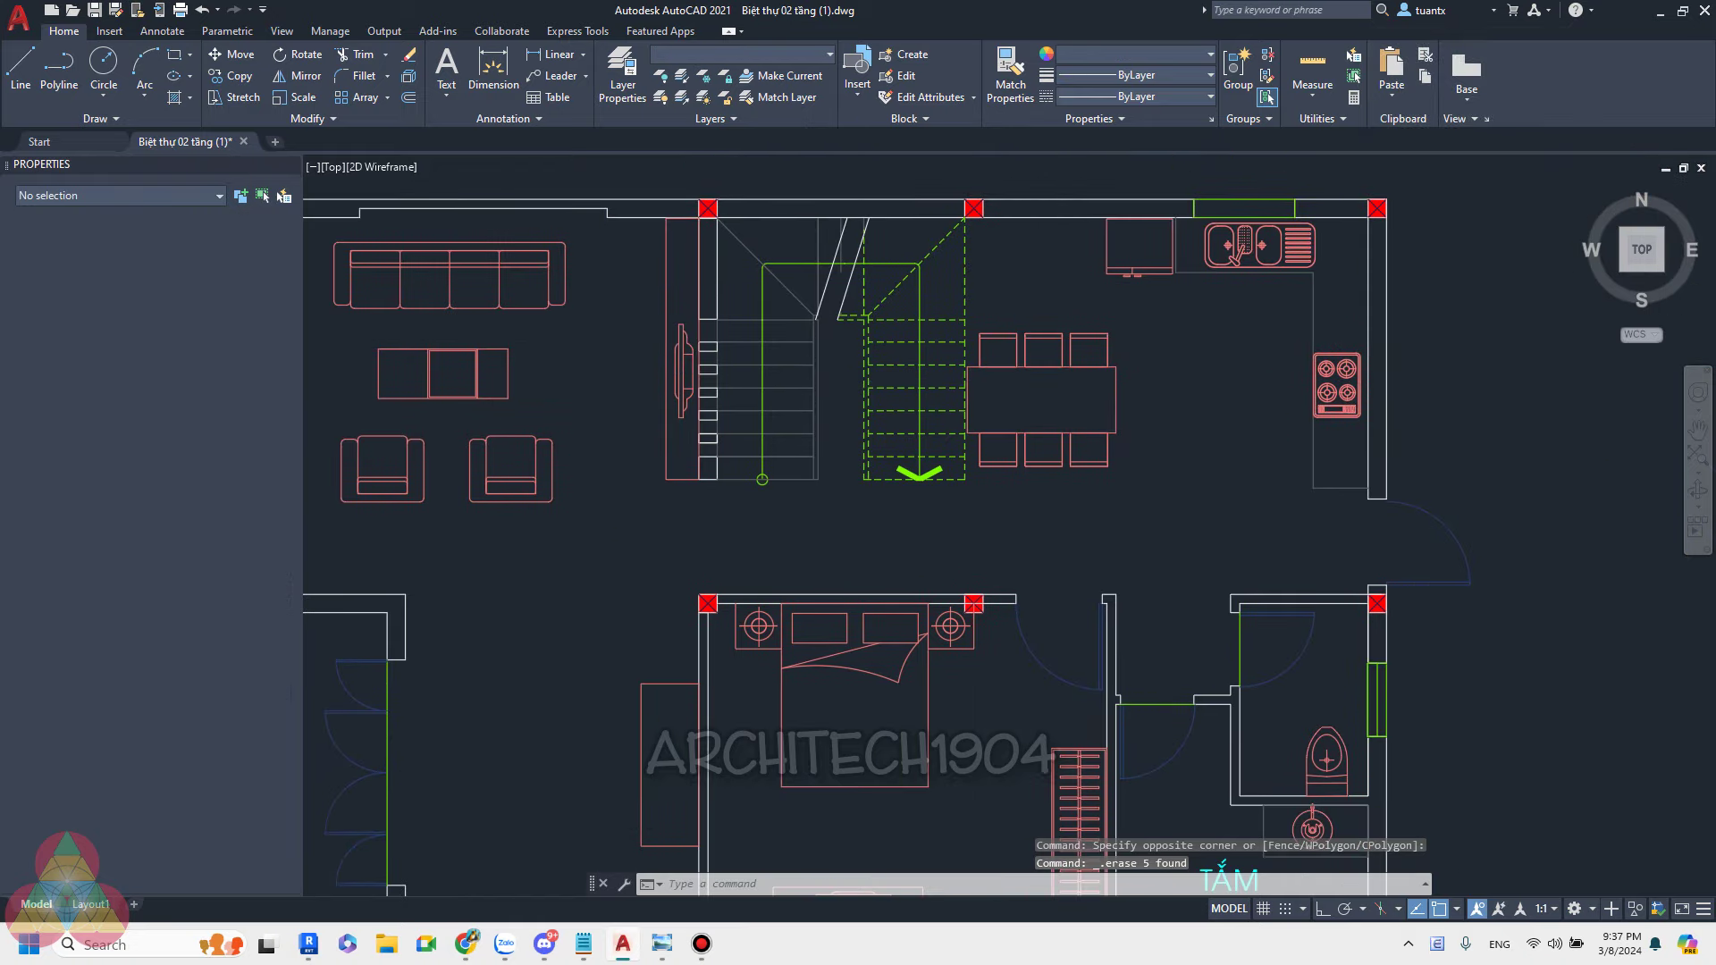
Delete both diagonal cross lines inside the red porch column.
{"action": "scroll", "coordinate": [1041, 439], "scroll_direction": "down", "scroll_amount": 2}
{"action": "scroll", "coordinate": [572, 505], "scroll_direction": "up", "scroll_amount": 6}
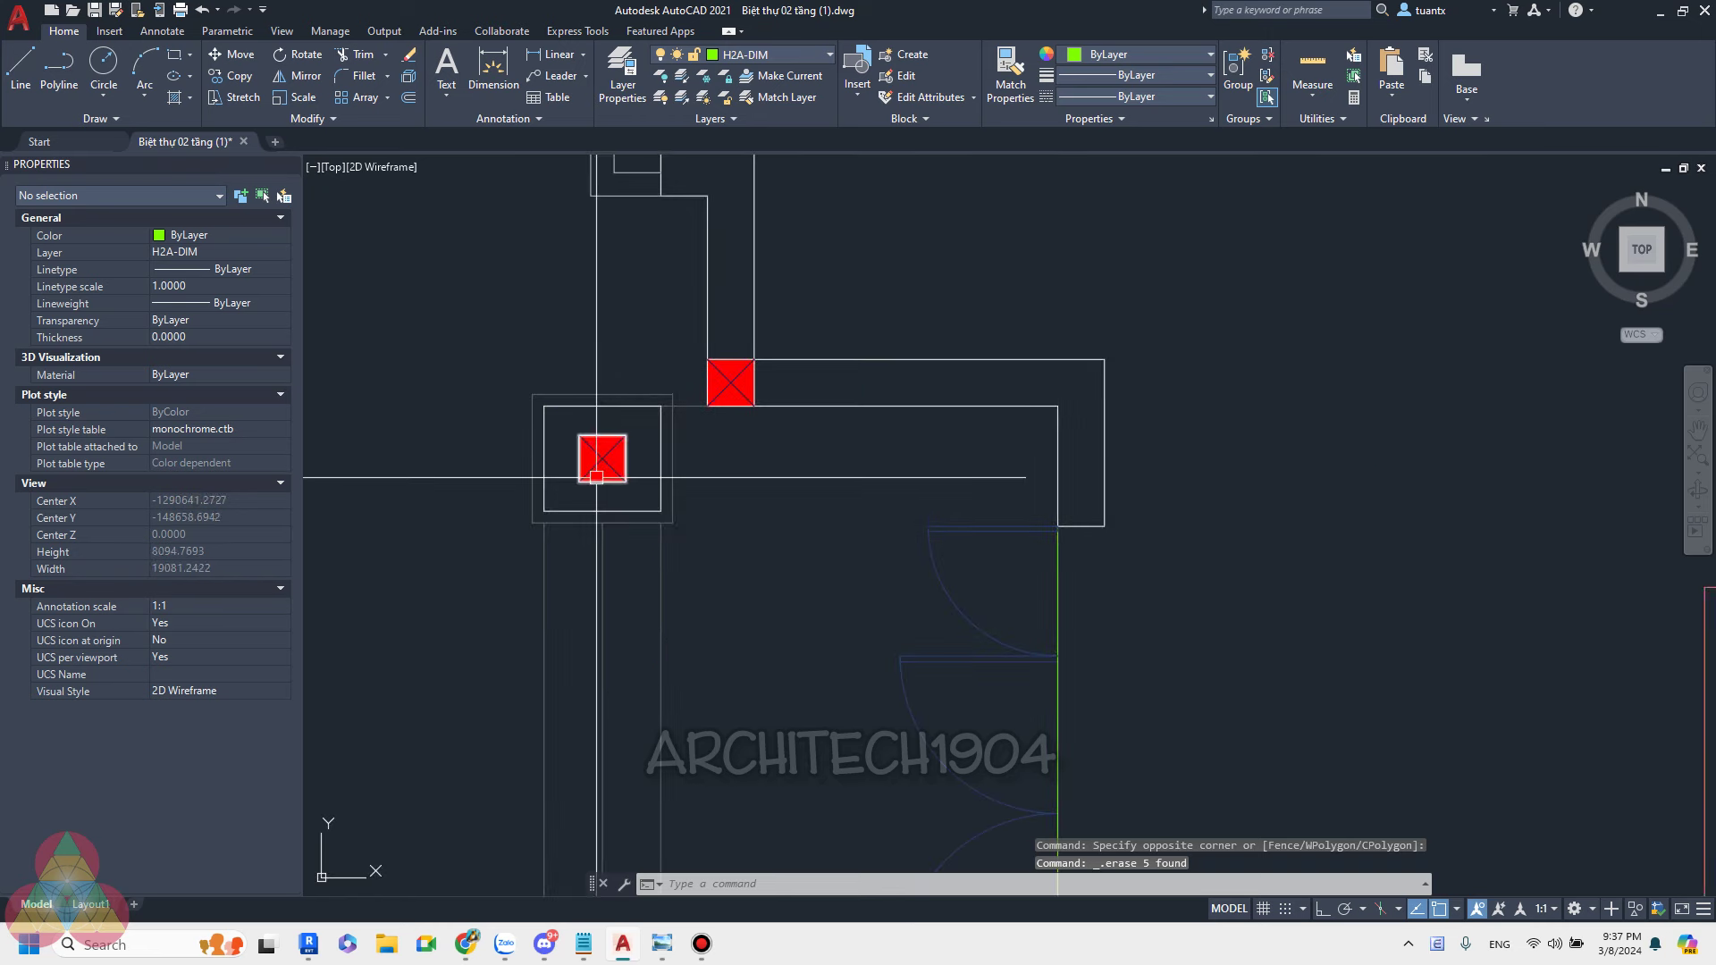
{"action": "scroll", "coordinate": [609, 453], "scroll_direction": "up", "scroll_amount": 5}
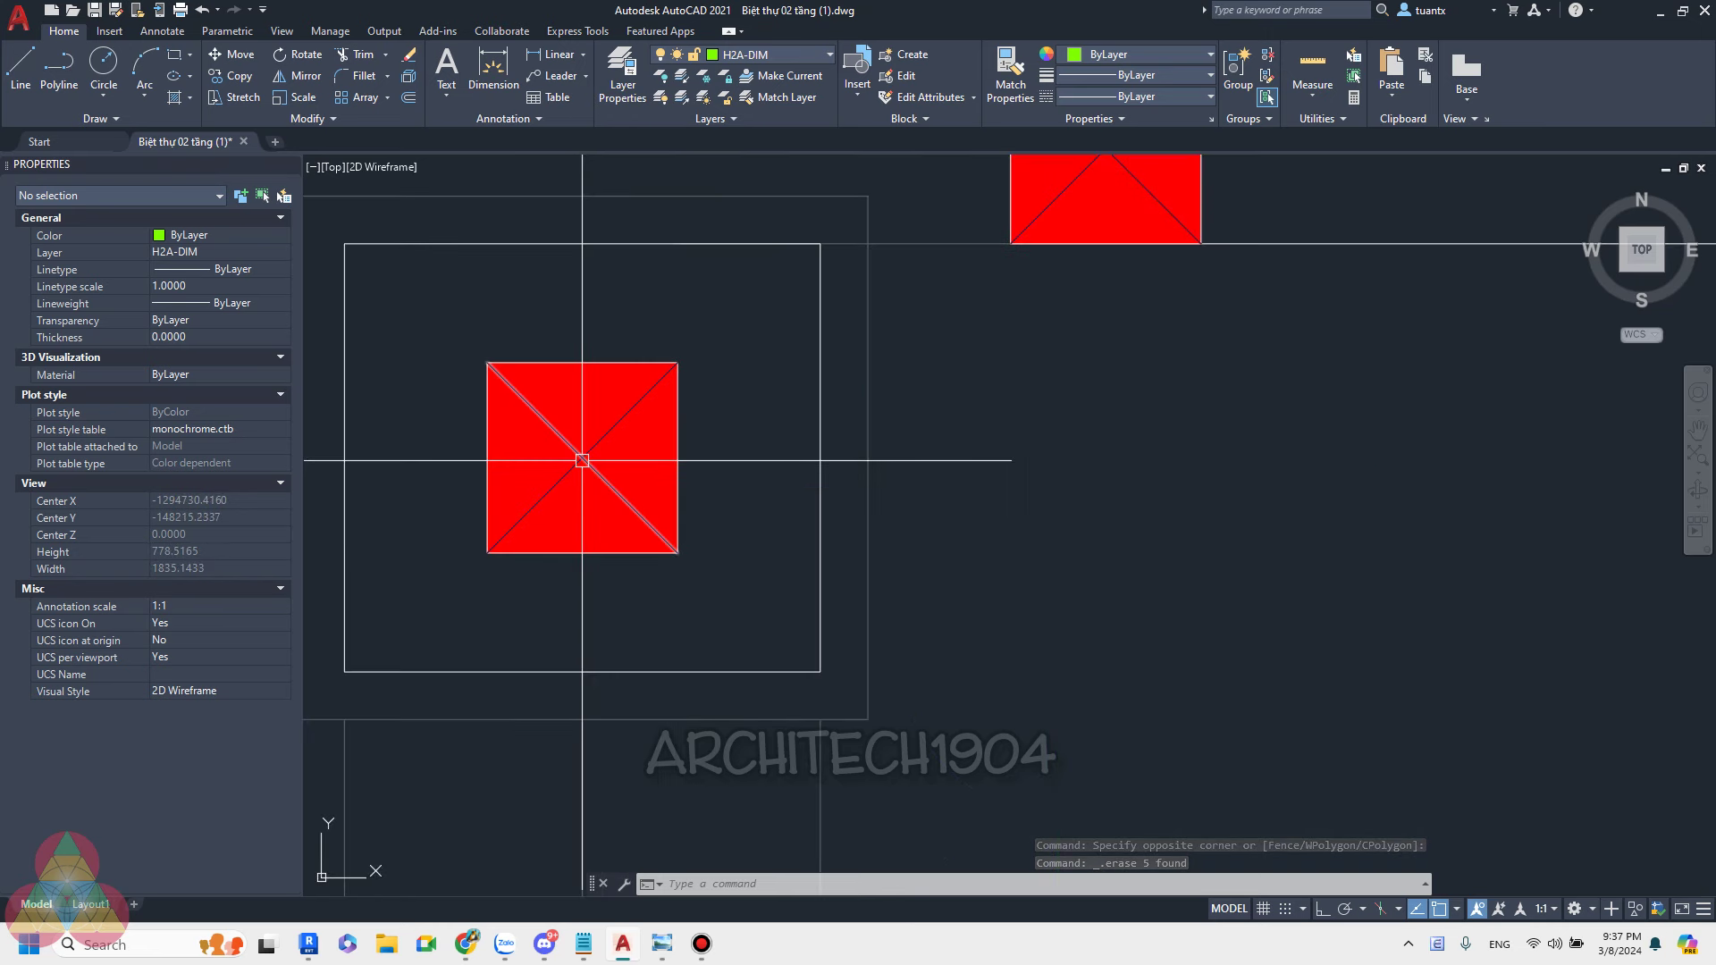
{"action": "left_click", "coordinate": [577, 451]}
{"action": "key", "text": "Delete"}
{"action": "left_click", "coordinate": [588, 451]}
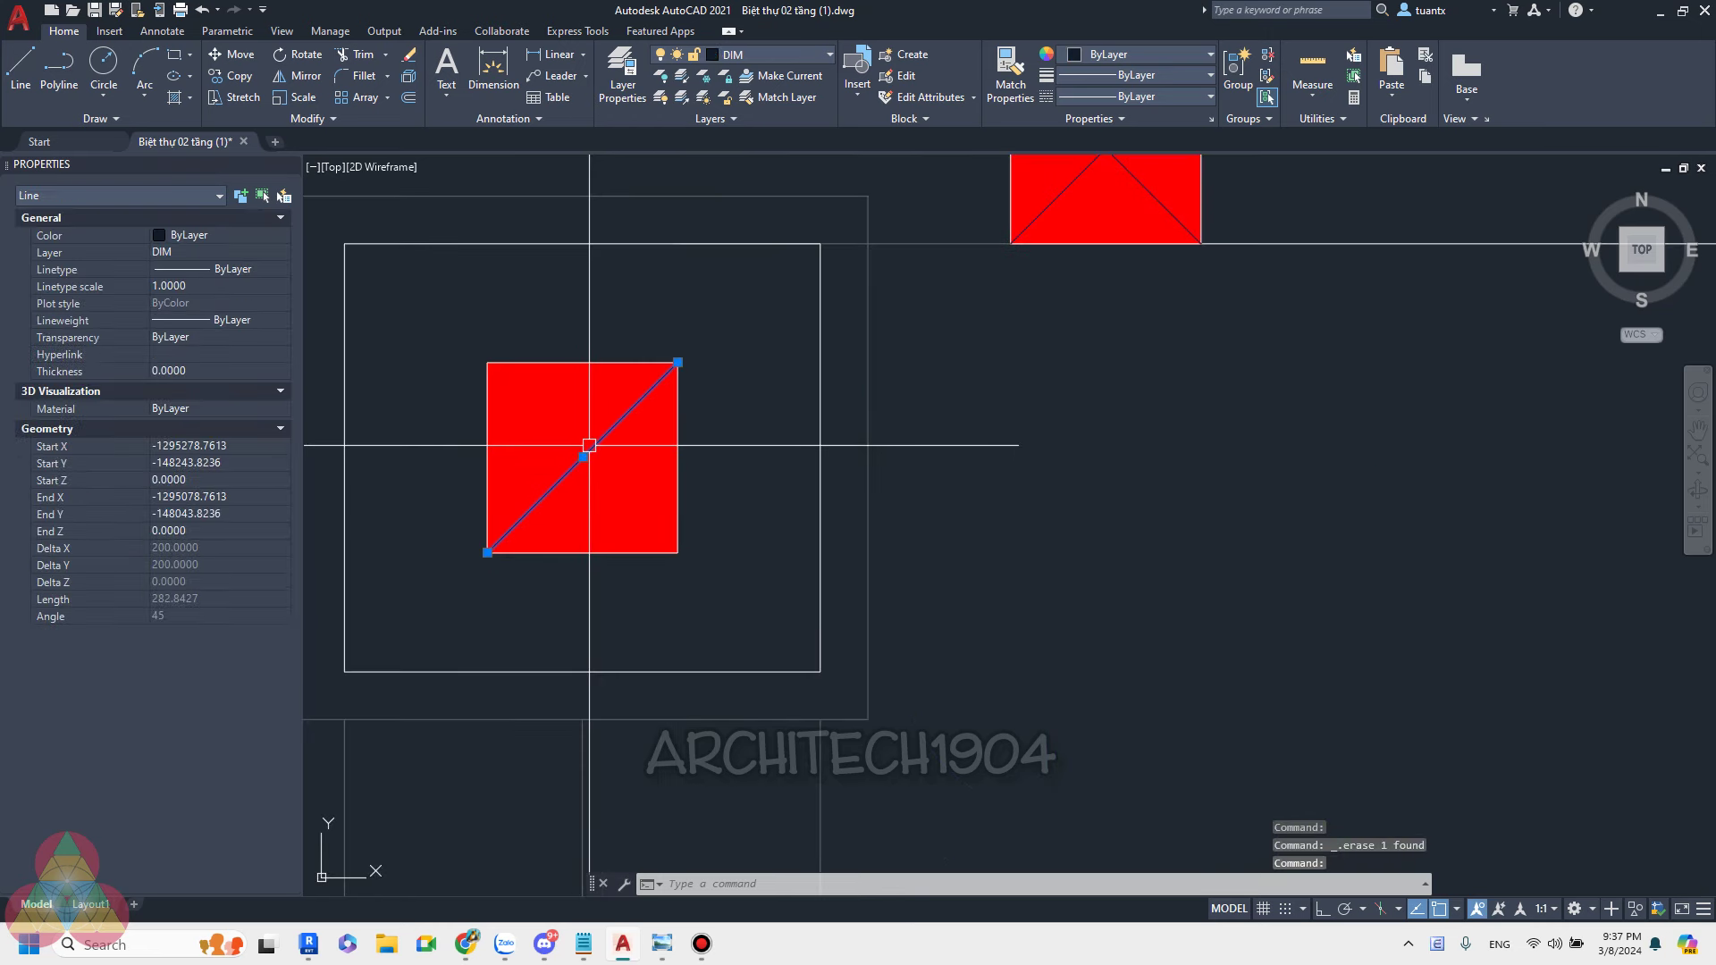
{"action": "key", "text": "Delete"}
{"action": "scroll", "coordinate": [608, 406], "scroll_direction": "down", "scroll_amount": 5}
{"action": "scroll", "coordinate": [609, 406], "scroll_direction": "down", "scroll_amount": 2}
{"action": "scroll", "coordinate": [617, 402], "scroll_direction": "down", "scroll_amount": 2}
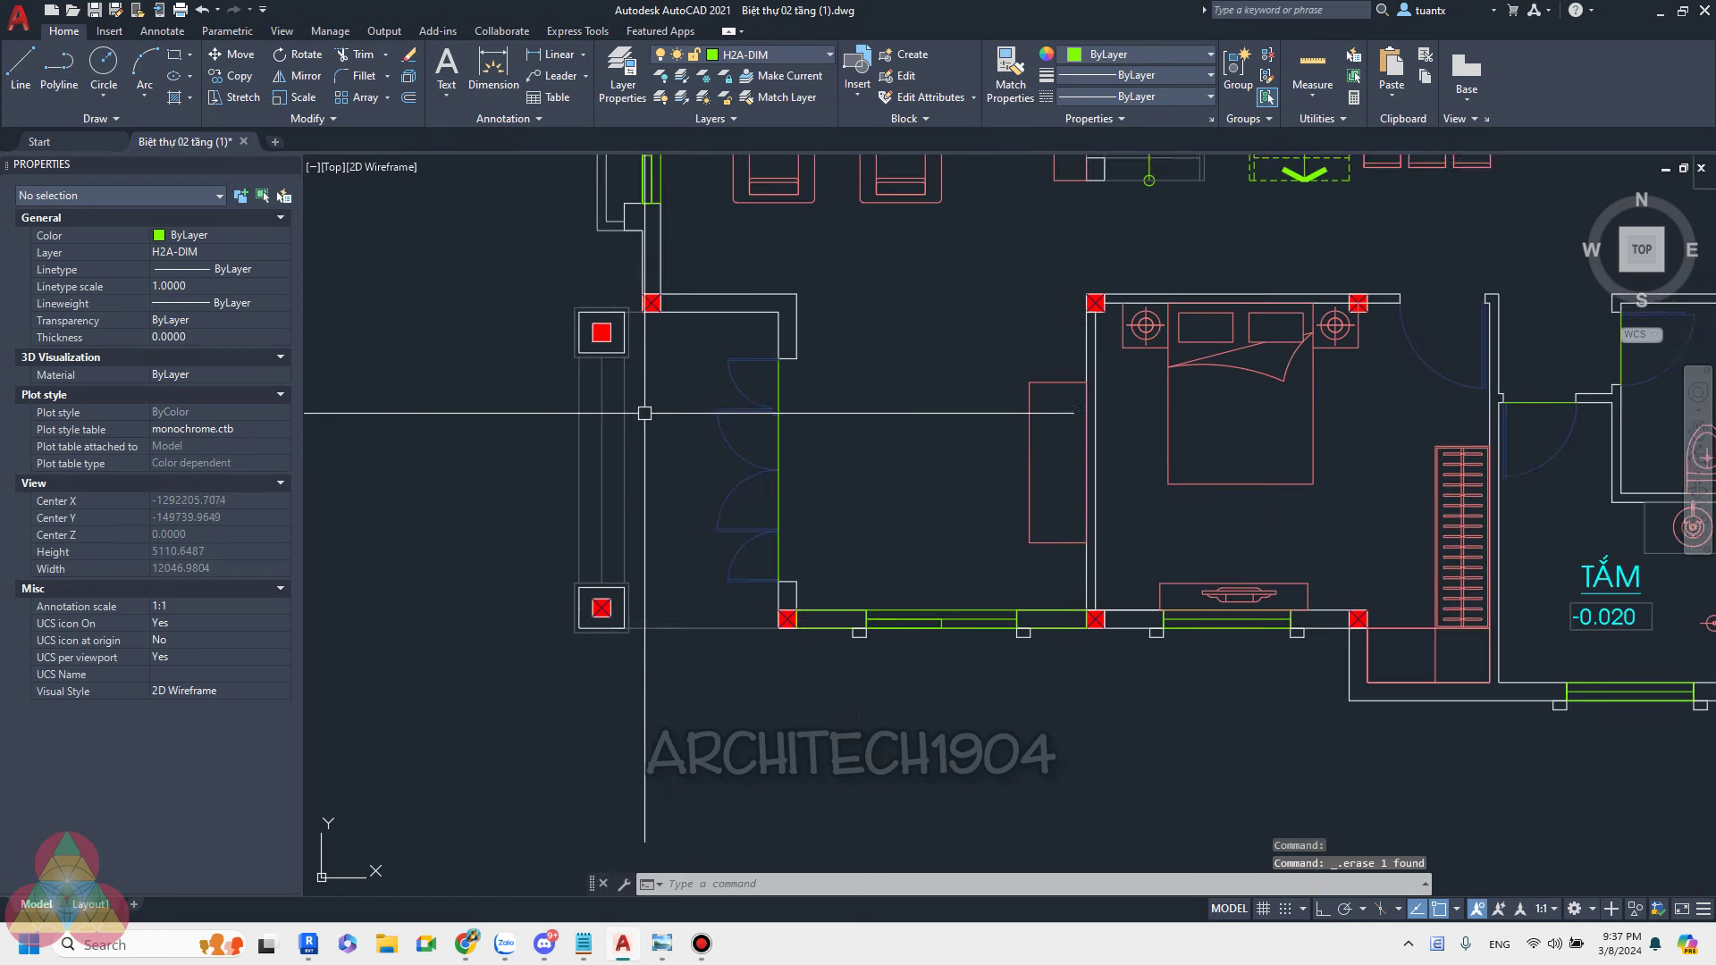
{"action": "middle_click_drag", "start_coordinate": [621, 402], "coordinate": [391, 400]}
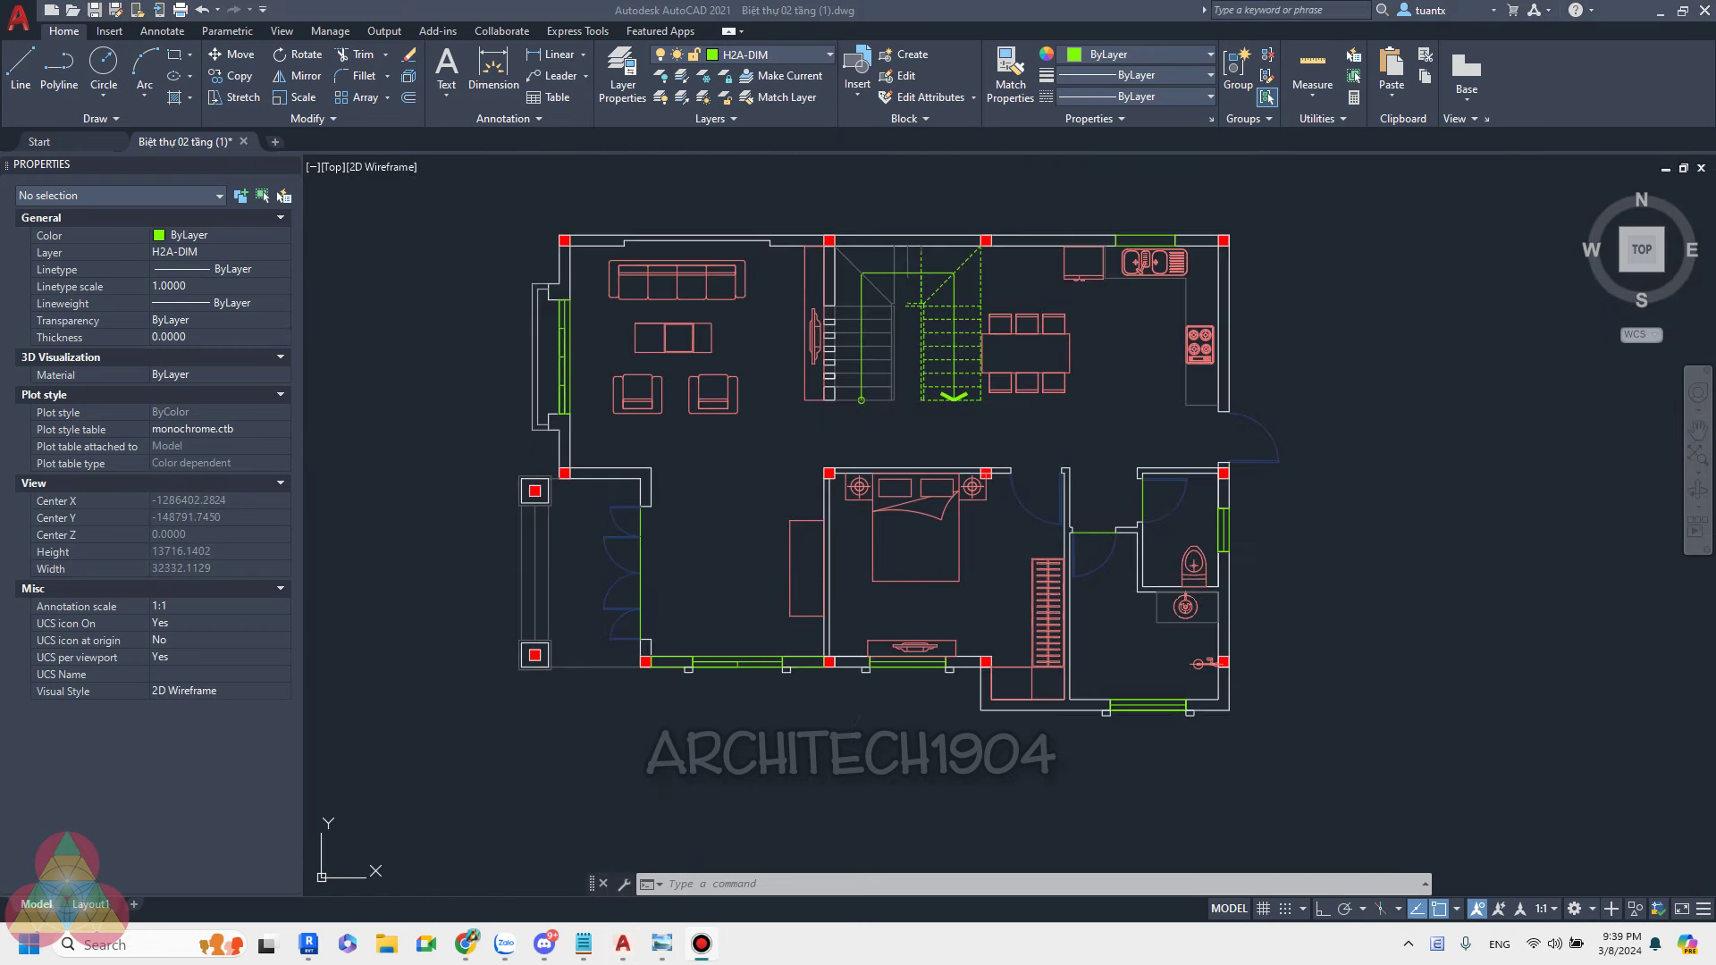
Delete the green stair direction arrow on the right-hand floor plan.
{"action": "scroll", "coordinate": [1425, 414], "scroll_direction": "down", "scroll_amount": 3}
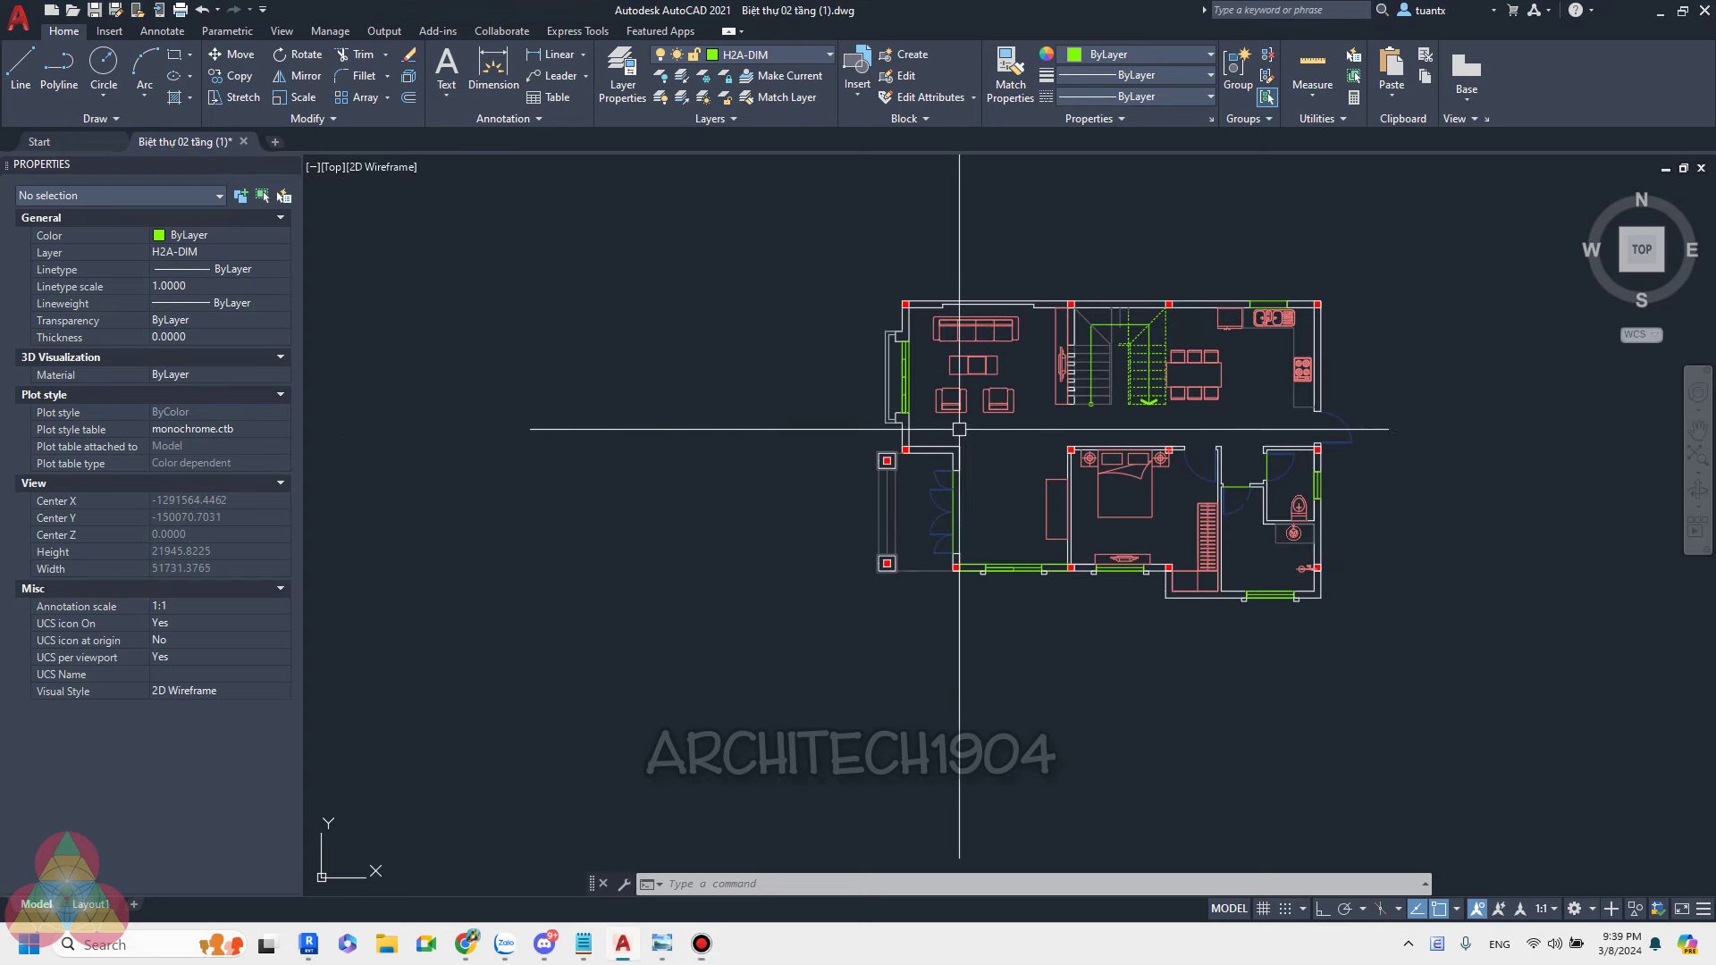
{"action": "middle_click_drag", "start_coordinate": [957, 471], "coordinate": [599, 465]}
{"action": "scroll", "coordinate": [1157, 433], "scroll_direction": "up", "scroll_amount": 4}
{"action": "middle_click_drag", "start_coordinate": [1274, 539], "coordinate": [880, 467]}
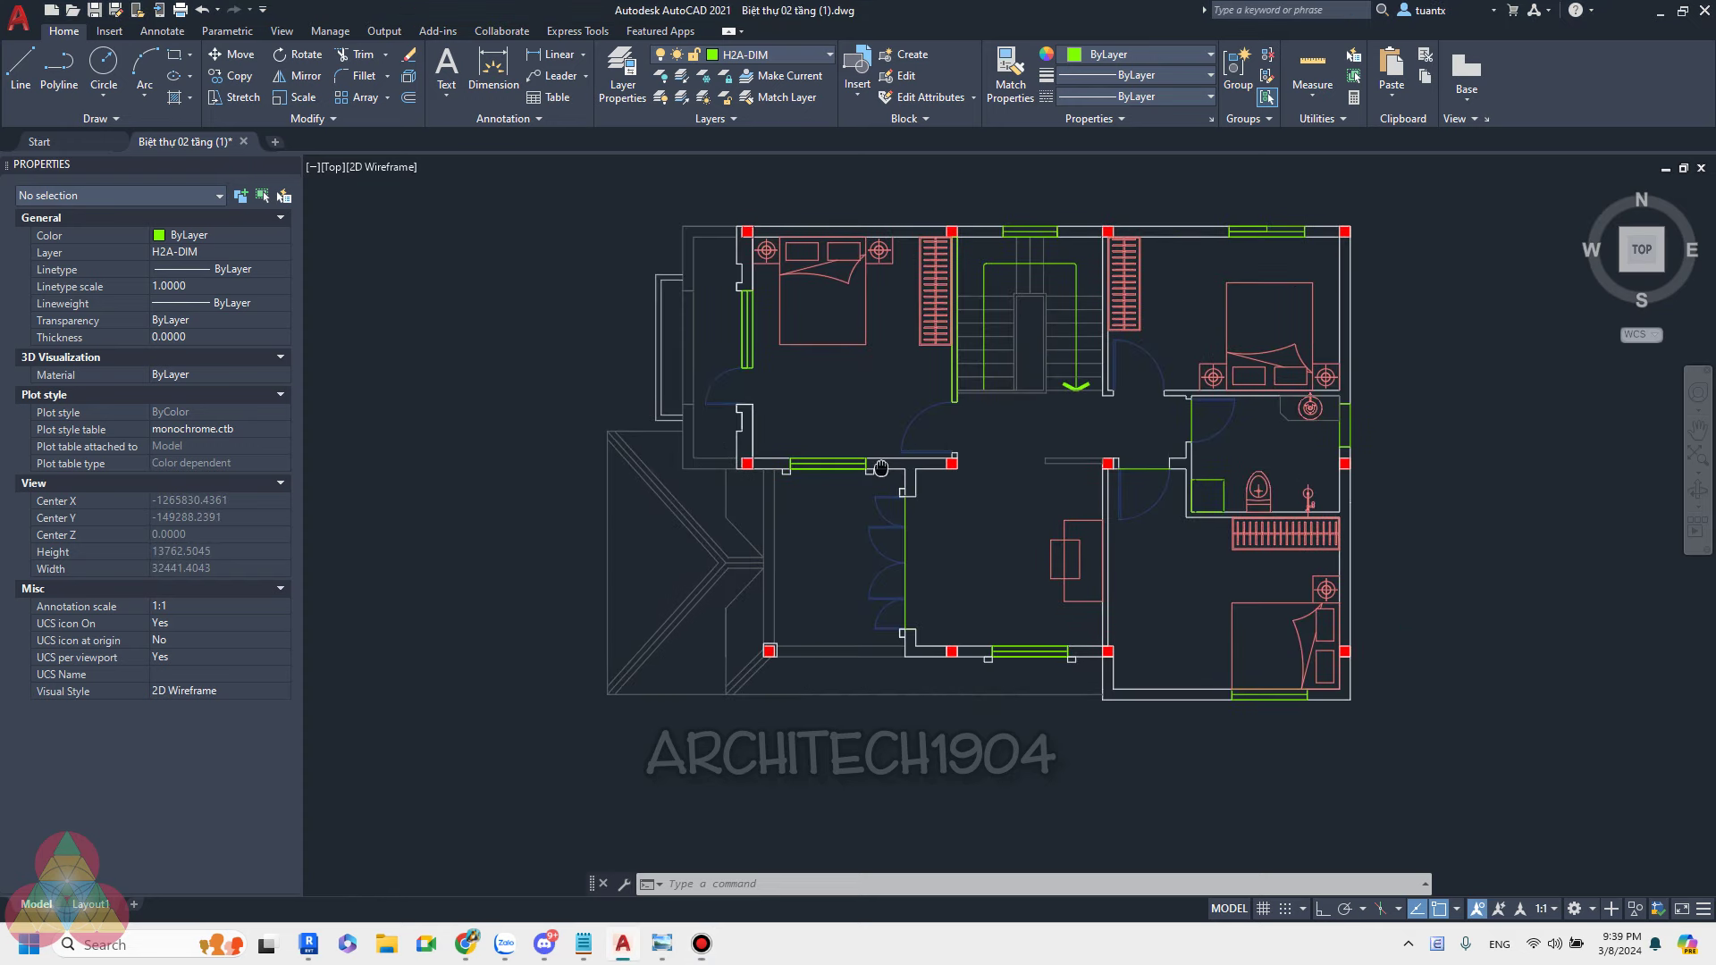
{"action": "scroll", "coordinate": [1087, 372], "scroll_direction": "up", "scroll_amount": 8}
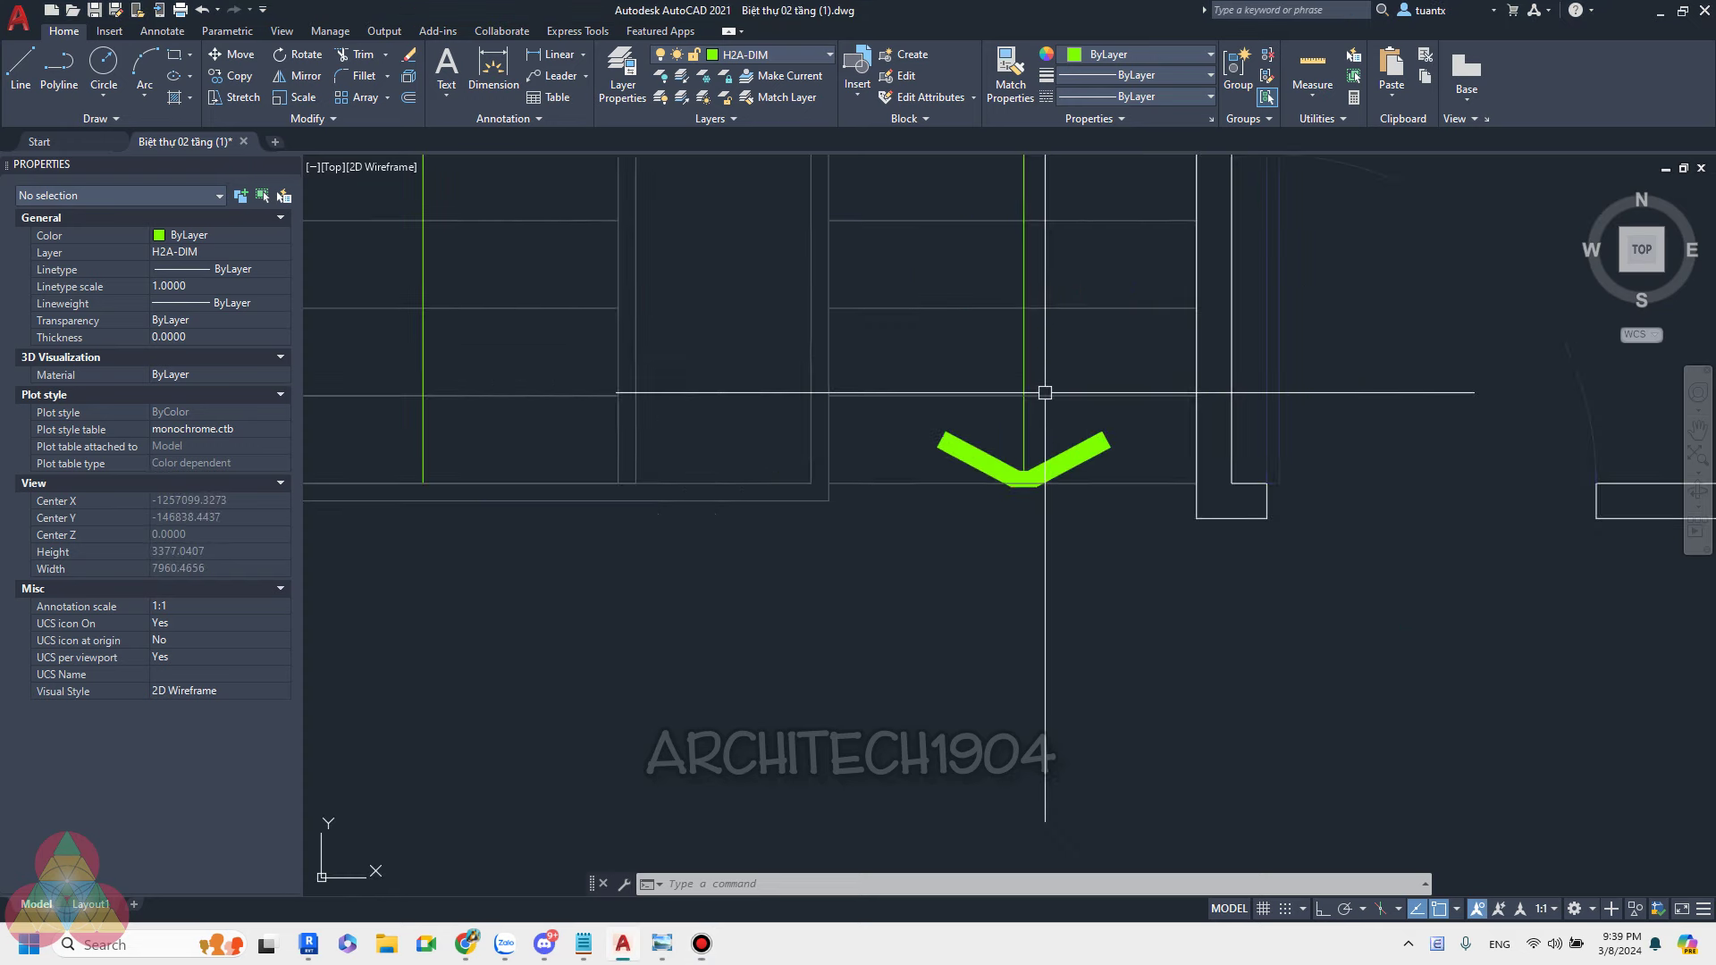
{"action": "left_click", "coordinate": [1113, 480]}
{"action": "left_click", "coordinate": [930, 453]}
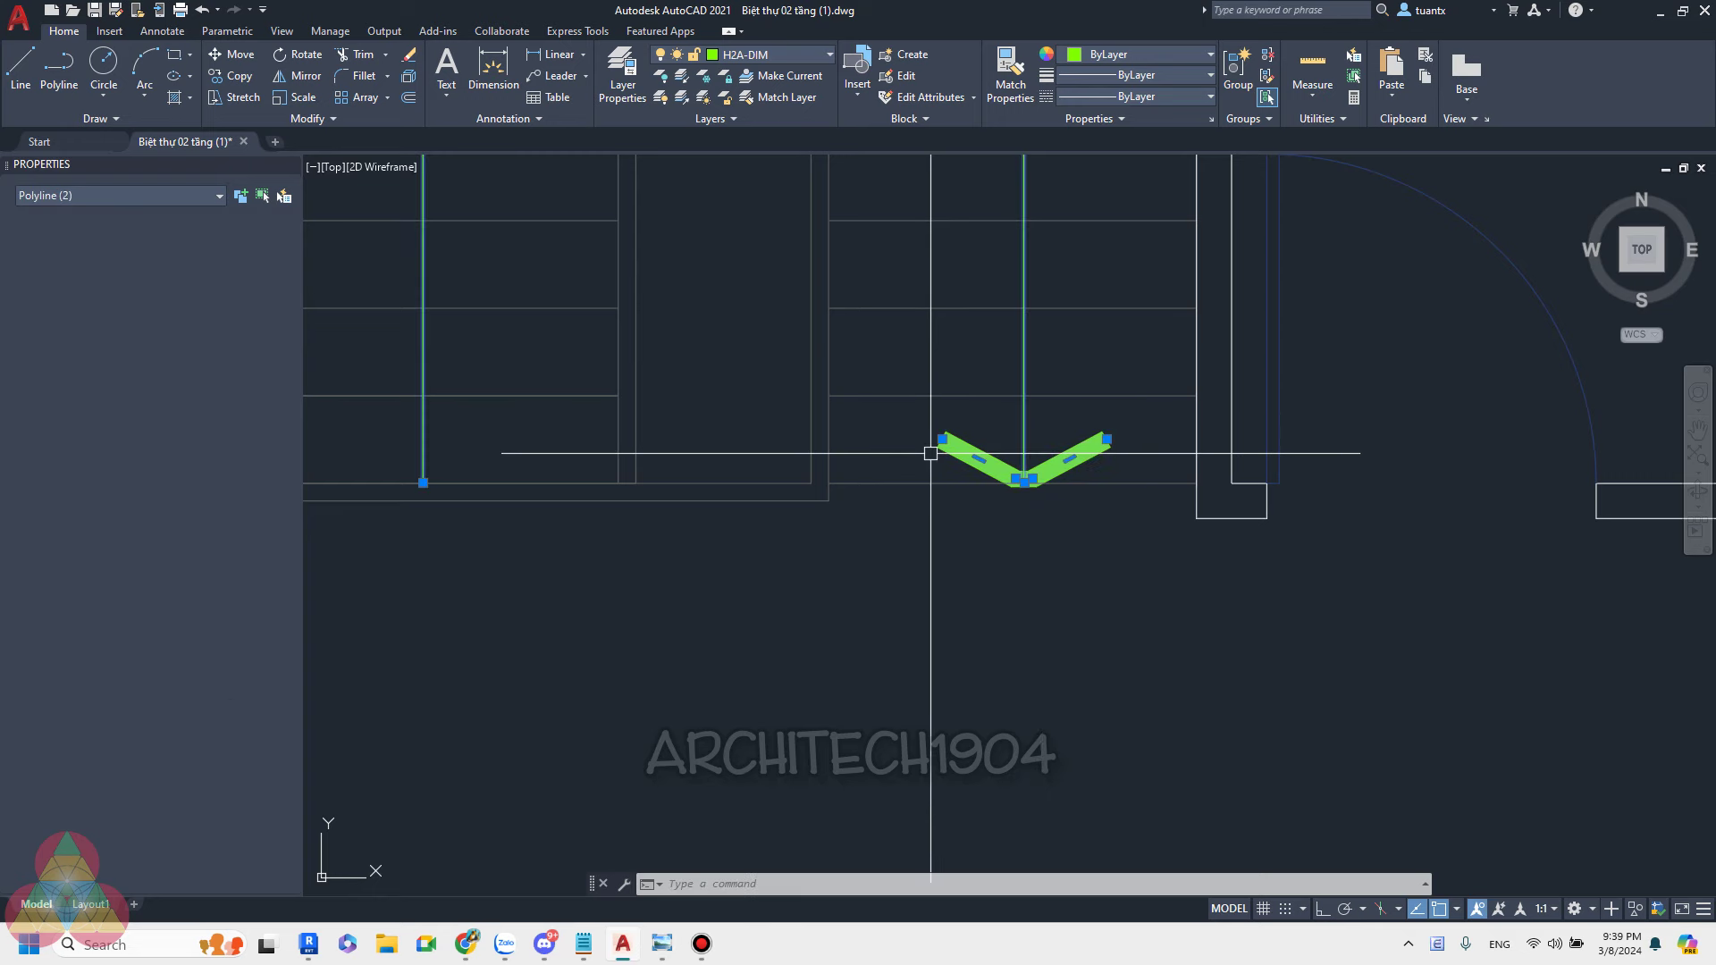
{"action": "key", "text": "Delete"}
Delete the green stair arrow polylines on the left floor plan.
{"action": "scroll", "coordinate": [1245, 540], "scroll_direction": "down", "scroll_amount": 3}
{"action": "scroll", "coordinate": [1245, 540], "scroll_direction": "down", "scroll_amount": 3}
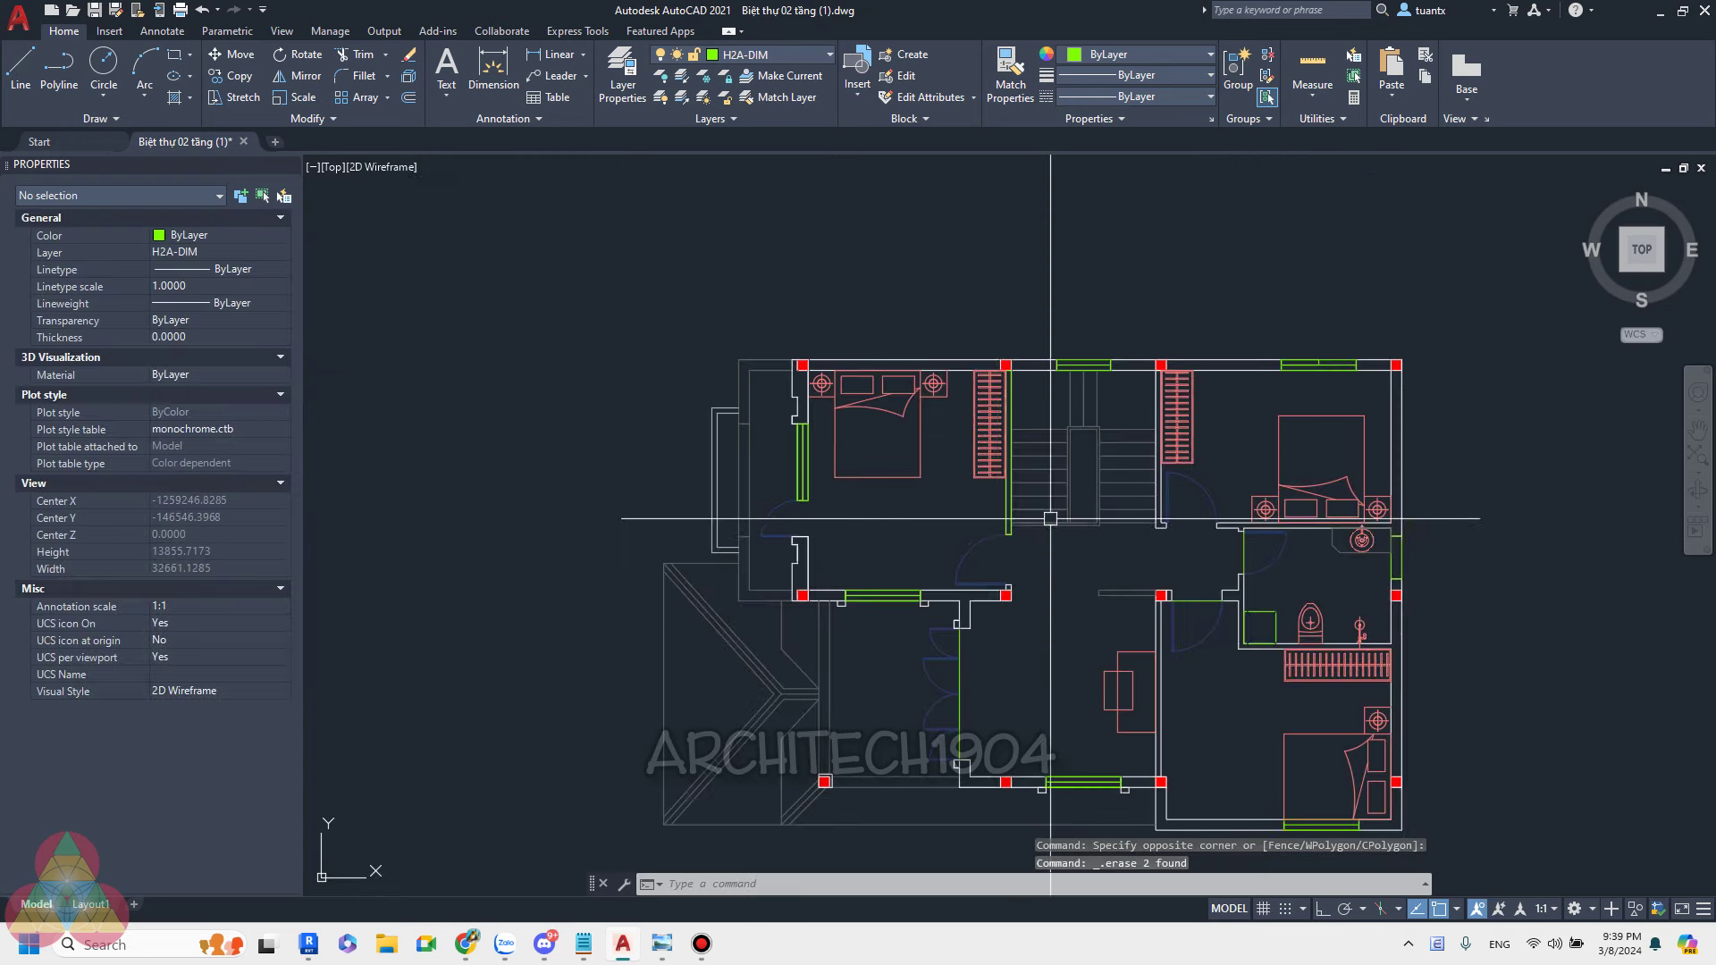
{"action": "scroll", "coordinate": [1507, 437], "scroll_direction": "up", "scroll_amount": 2}
{"action": "scroll", "coordinate": [1507, 438], "scroll_direction": "down", "scroll_amount": 4}
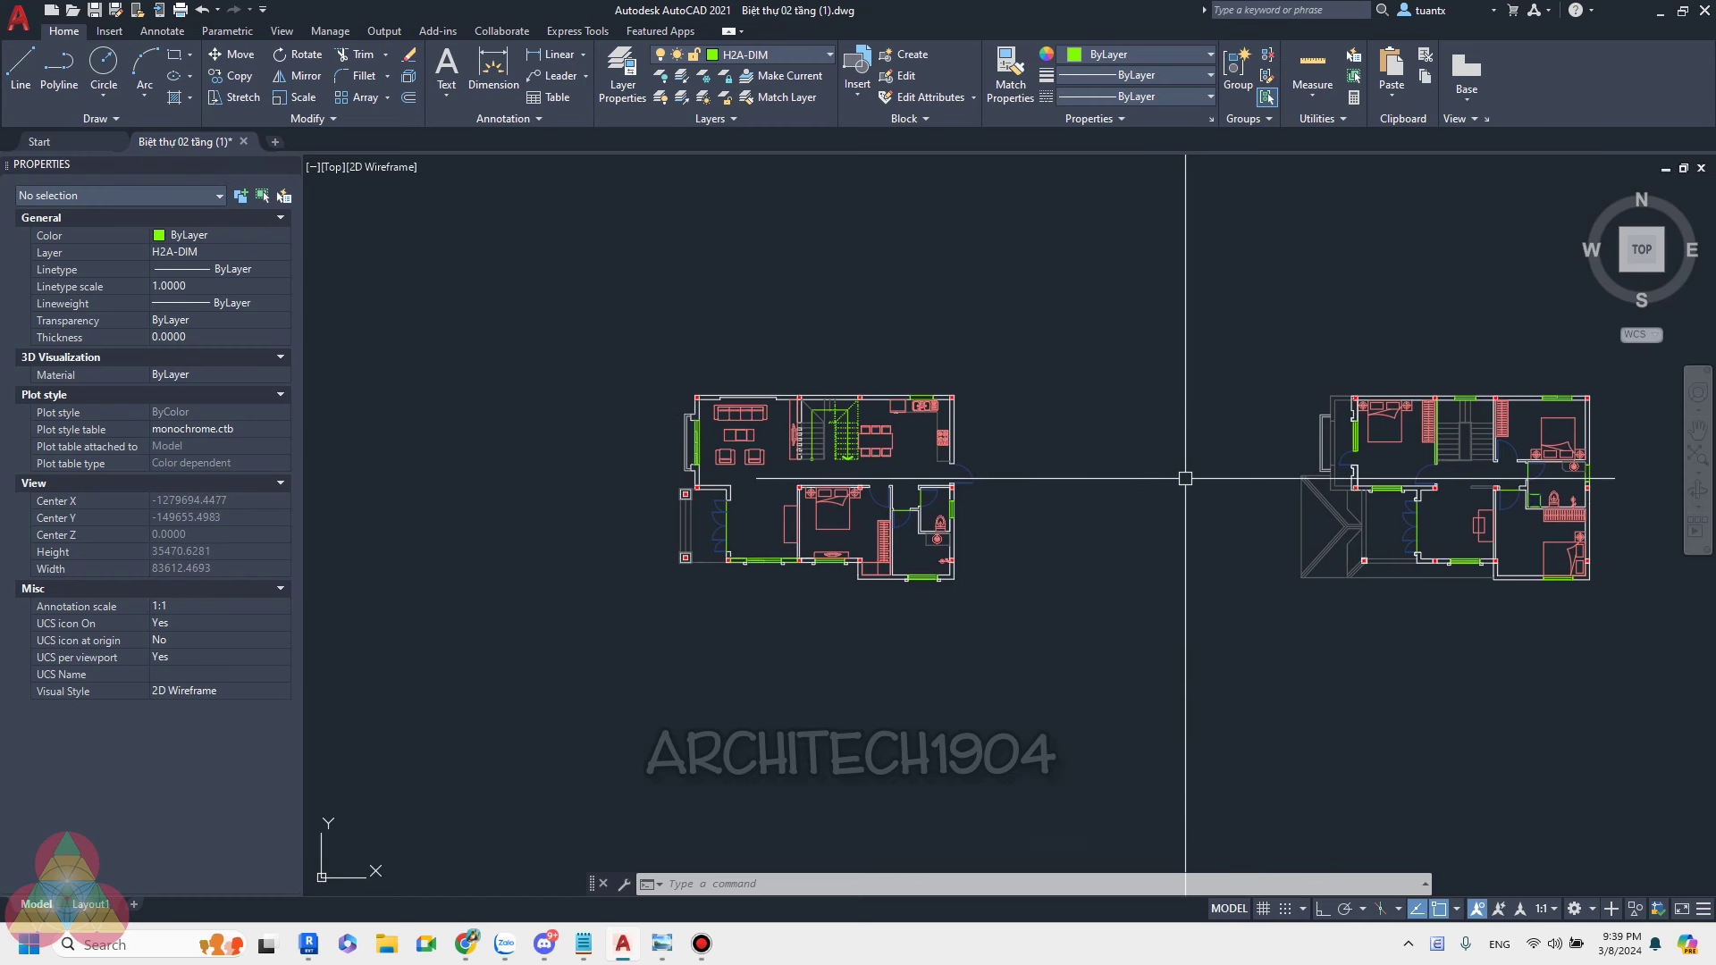
{"action": "scroll", "coordinate": [983, 448], "scroll_direction": "up", "scroll_amount": 2}
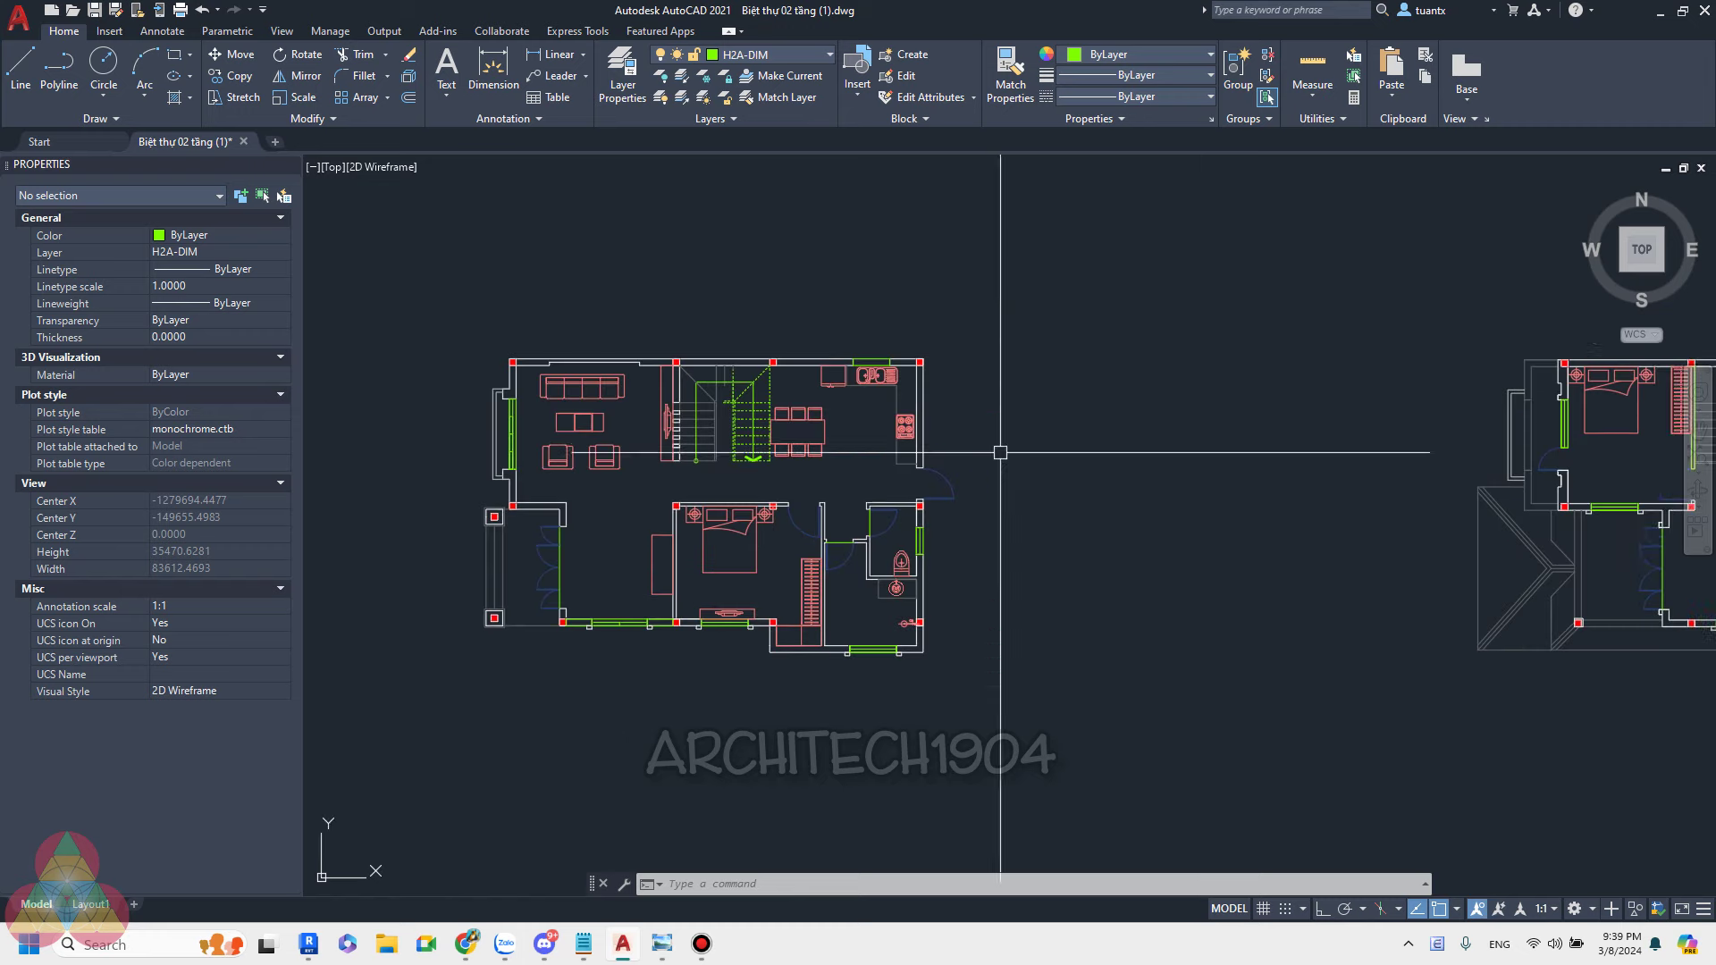
{"action": "scroll", "coordinate": [800, 455], "scroll_direction": "up", "scroll_amount": 8}
{"action": "scroll", "coordinate": [800, 456], "scroll_direction": "up", "scroll_amount": 2}
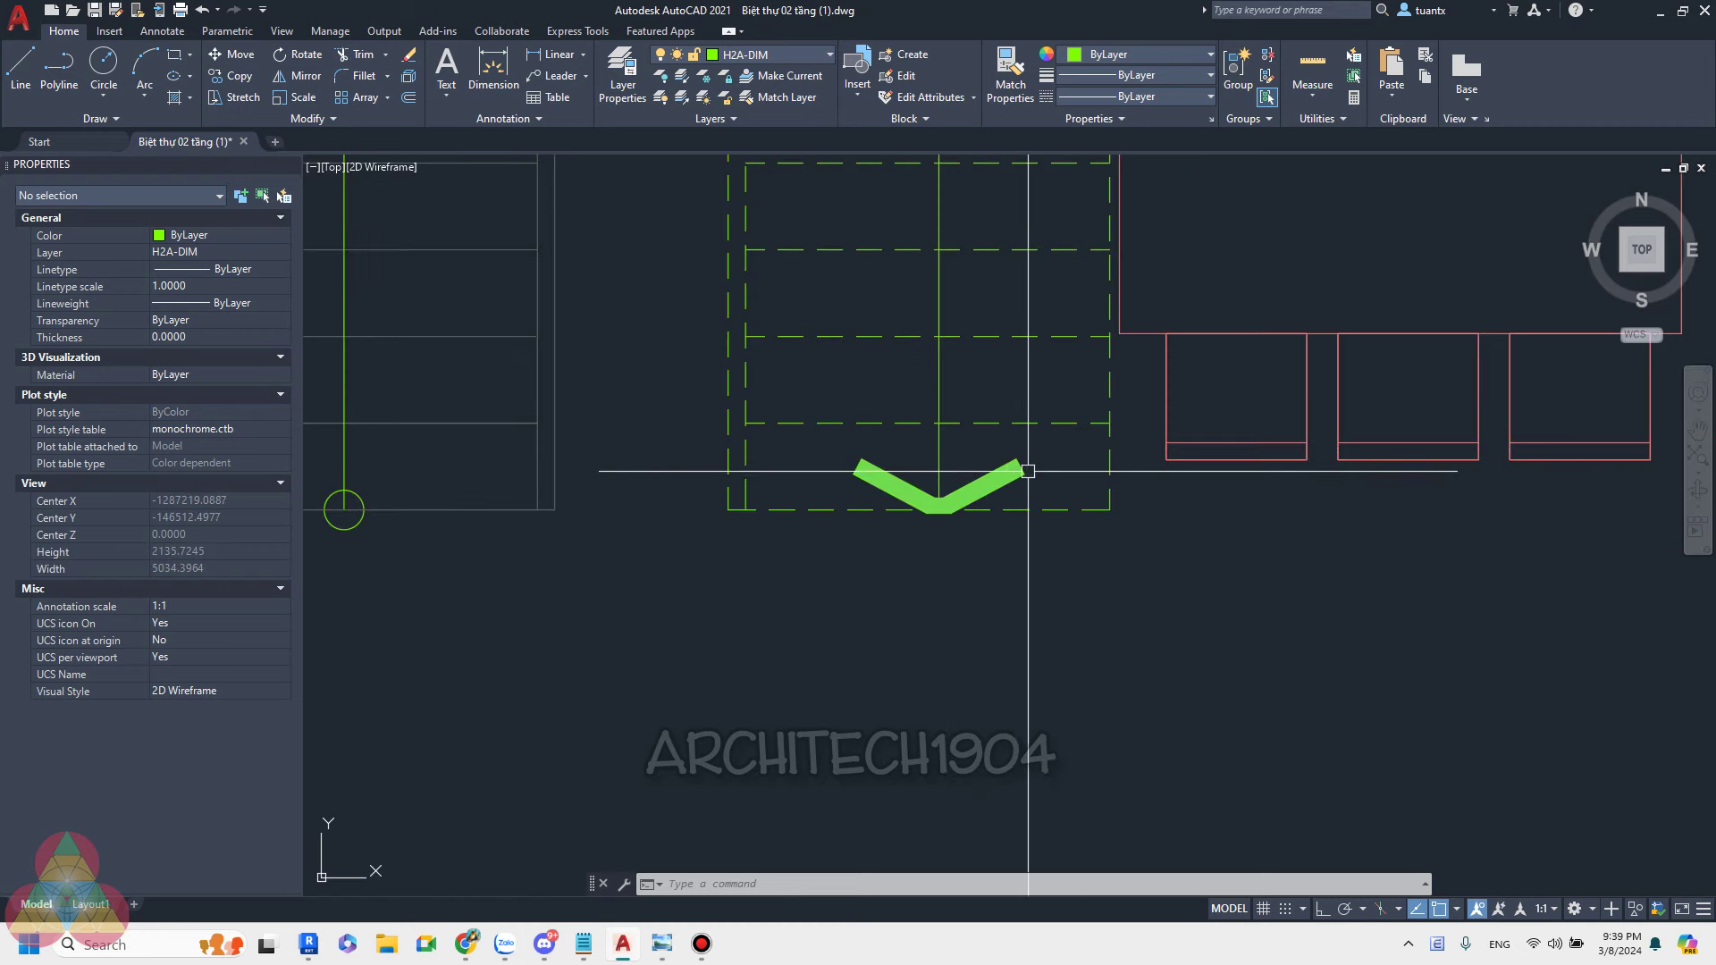
{"action": "left_click", "coordinate": [1048, 481]}
{"action": "left_click", "coordinate": [837, 463]}
{"action": "key", "text": "Delete"}
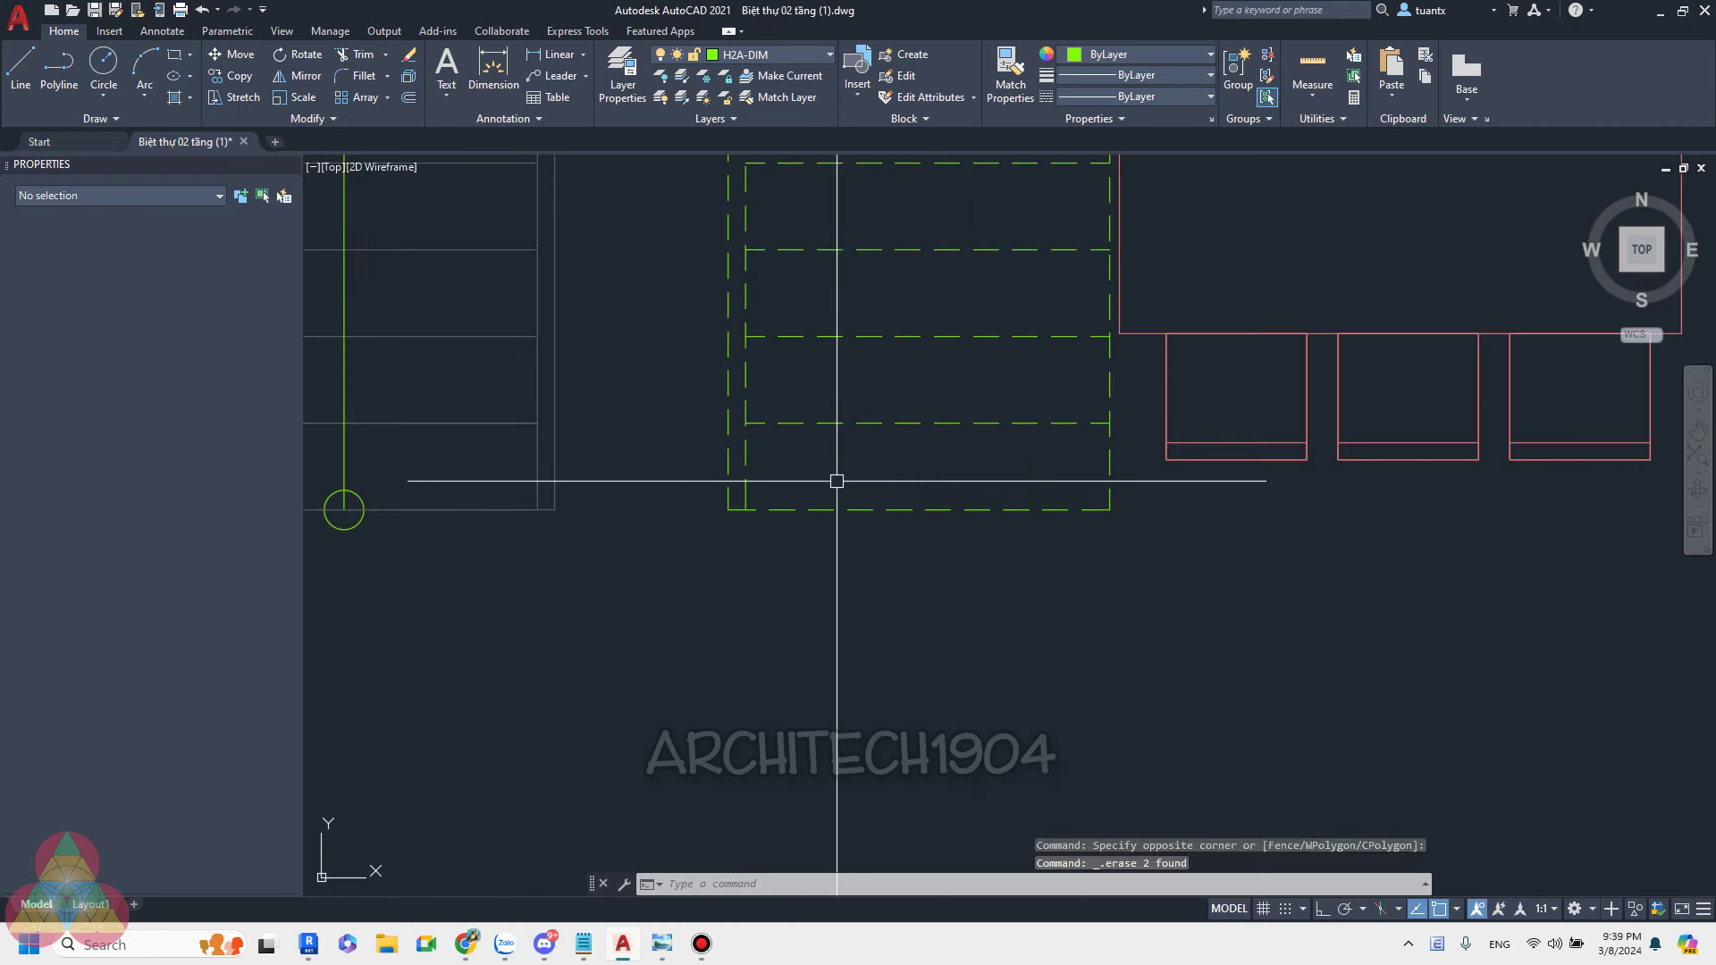
{"action": "scroll", "coordinate": [836, 480], "scroll_direction": "down", "scroll_amount": 3}
{"action": "scroll", "coordinate": [725, 513], "scroll_direction": "down", "scroll_amount": 3}
{"action": "scroll", "coordinate": [728, 398], "scroll_direction": "up", "scroll_amount": 2}
{"action": "scroll", "coordinate": [733, 393], "scroll_direction": "up", "scroll_amount": 2}
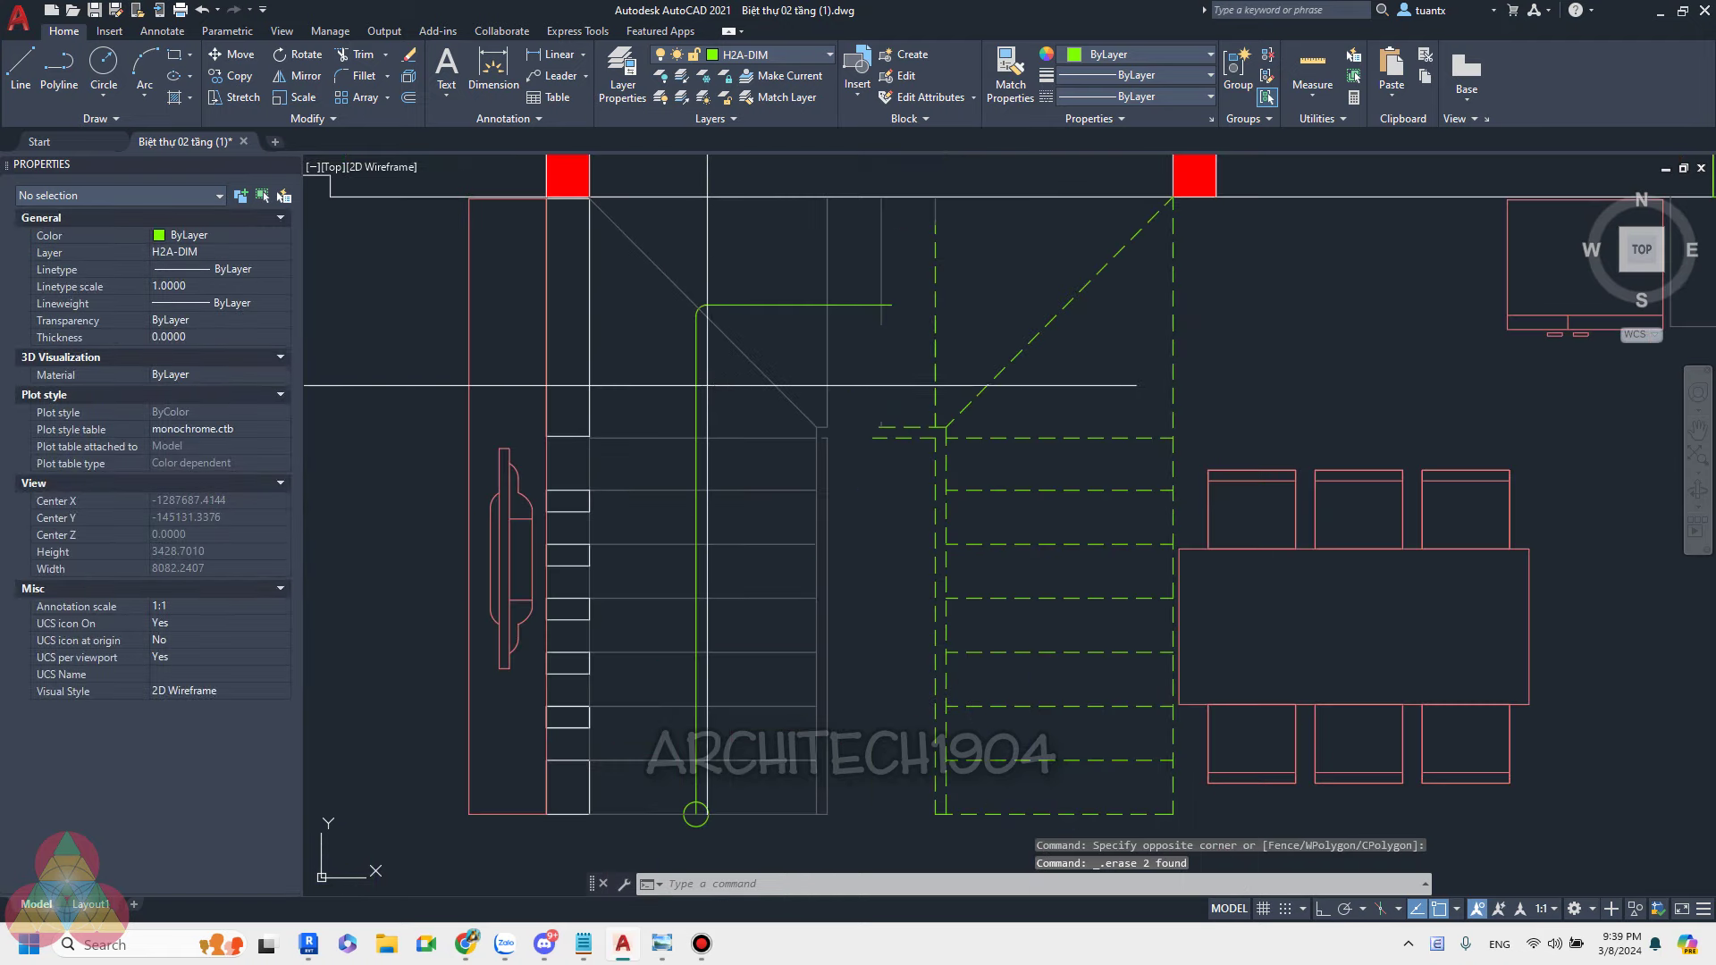
{"action": "left_click", "coordinate": [662, 390]}
{"action": "key", "text": "Delete"}
Check the stair-foot circle, clear the selection, and begin selecting the whole left plan.
{"action": "middle_click_drag", "start_coordinate": [709, 402], "coordinate": [771, 200]}
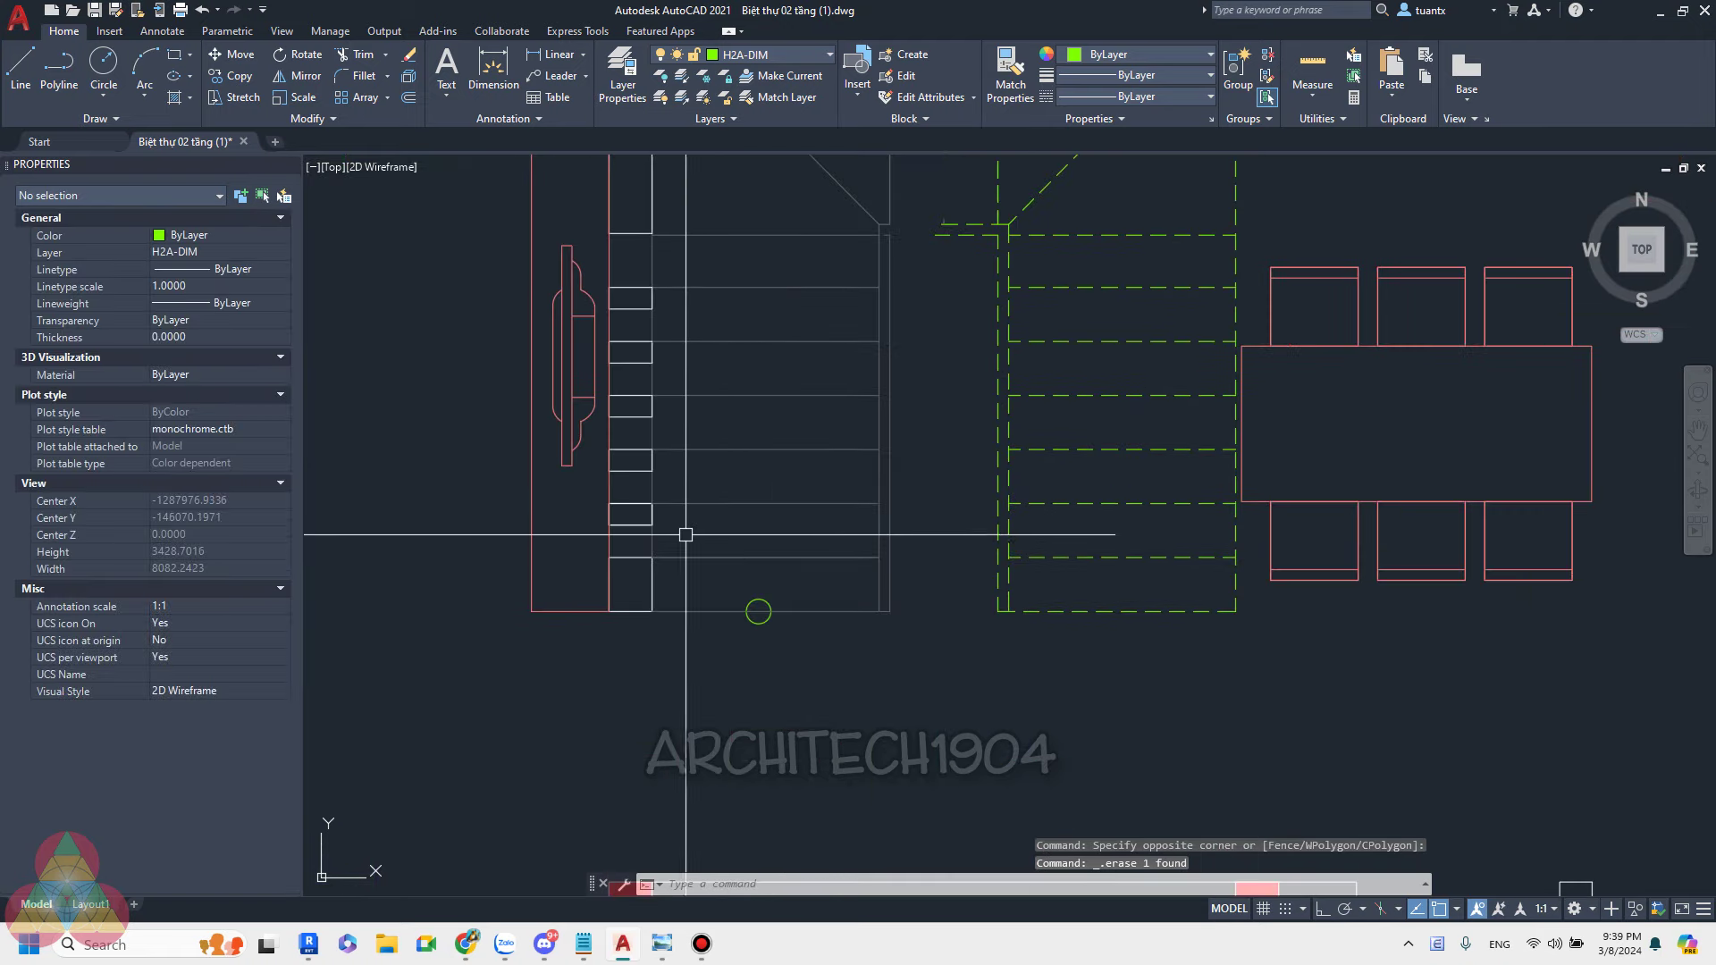
{"action": "left_click", "coordinate": [708, 576]}
{"action": "left_click", "coordinate": [809, 646]}
{"action": "scroll", "coordinate": [805, 625], "scroll_direction": "down", "scroll_amount": 5}
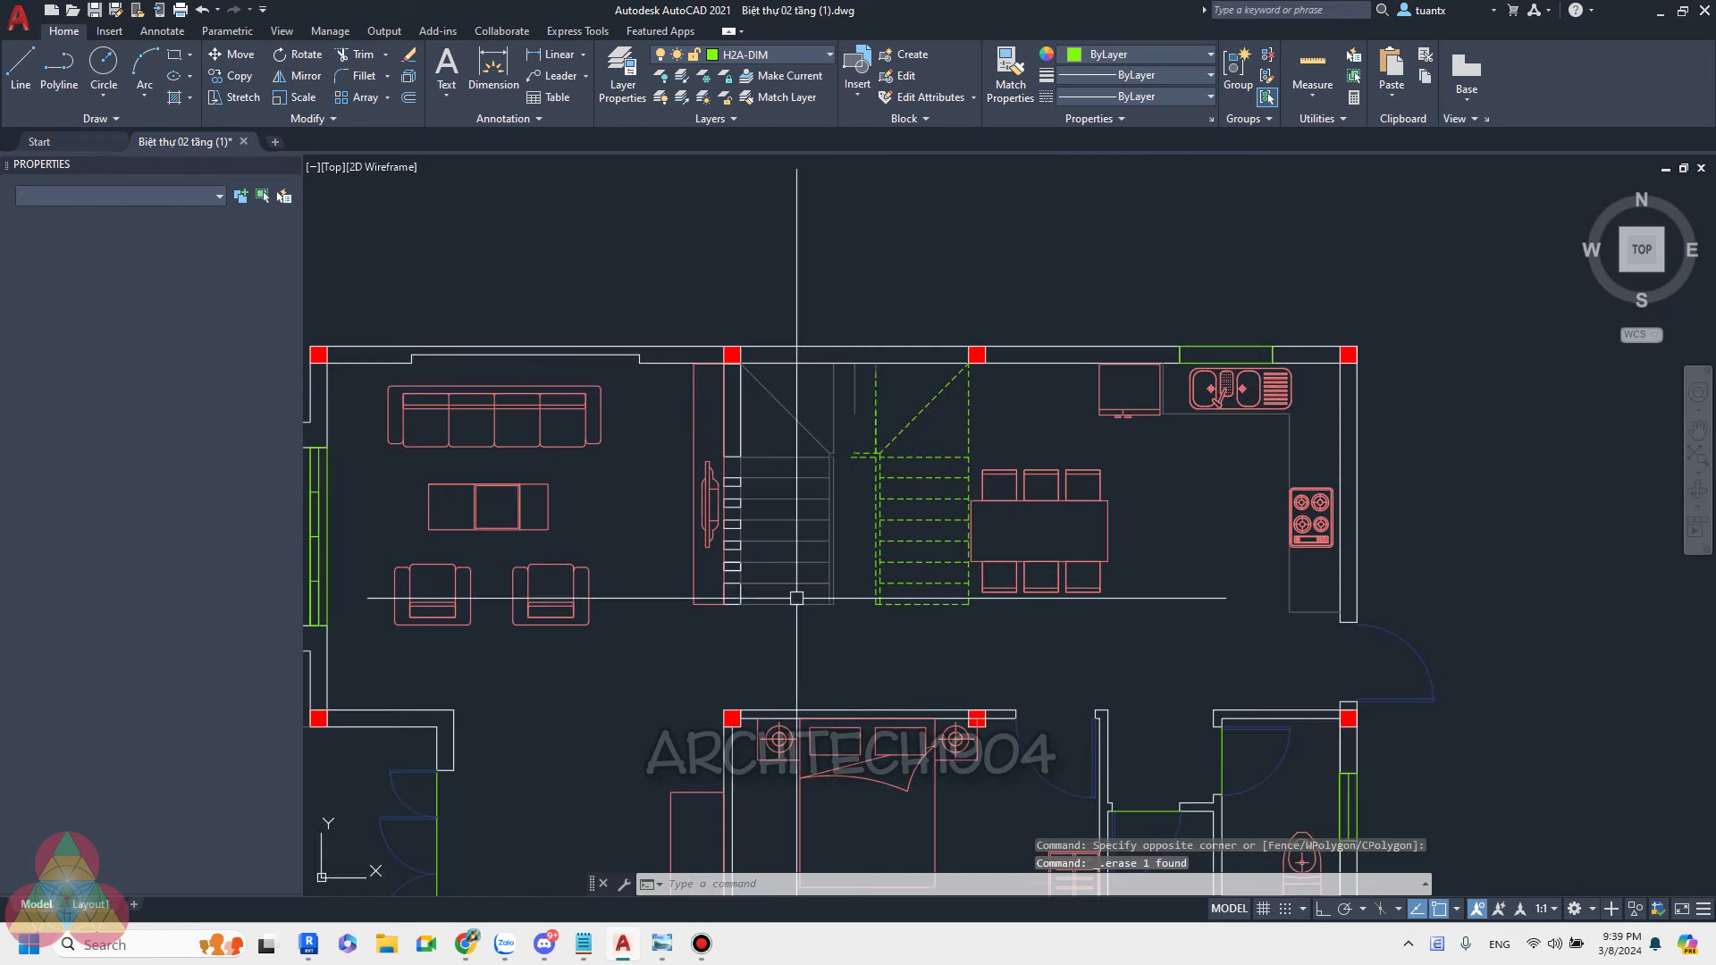
{"action": "key", "text": "Escape"}
{"action": "scroll", "coordinate": [798, 594], "scroll_direction": "down", "scroll_amount": 2}
{"action": "scroll", "coordinate": [902, 409], "scroll_direction": "down", "scroll_amount": 3}
{"action": "left_click", "coordinate": [1100, 278]}
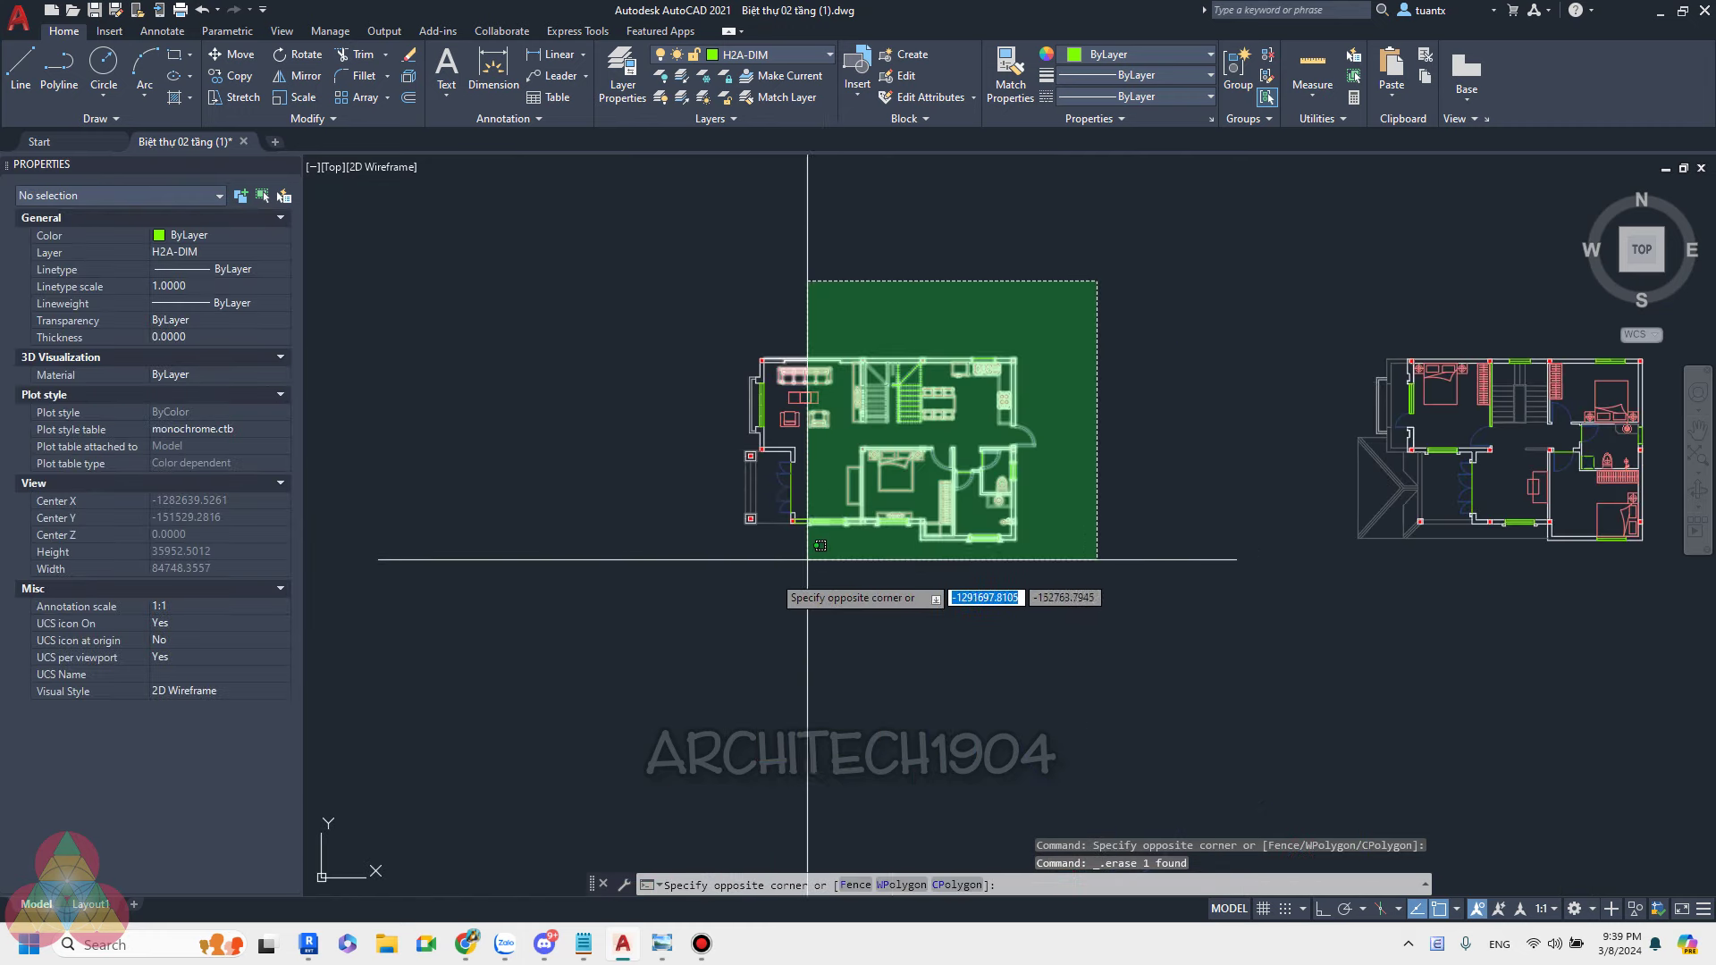
Write-block the left plan's 229 objects with WBLOCK, base point at its top-left corner.
{"action": "left_click", "coordinate": [696, 590]}
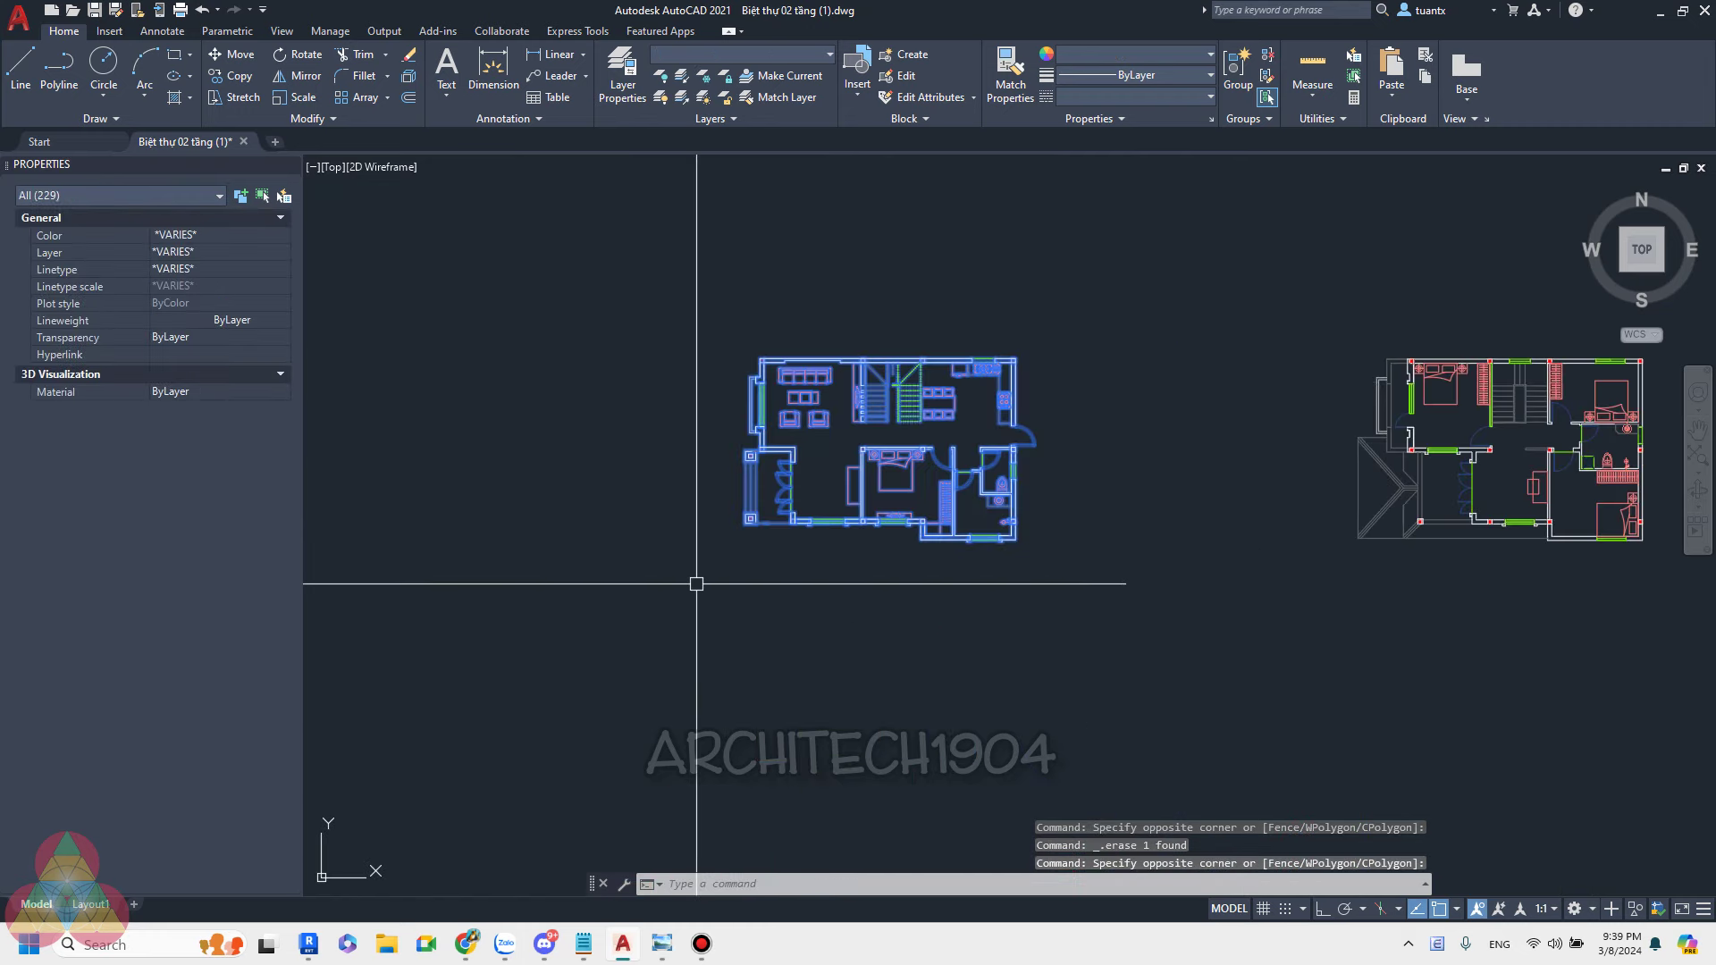
{"action": "type", "text": "wblock"}
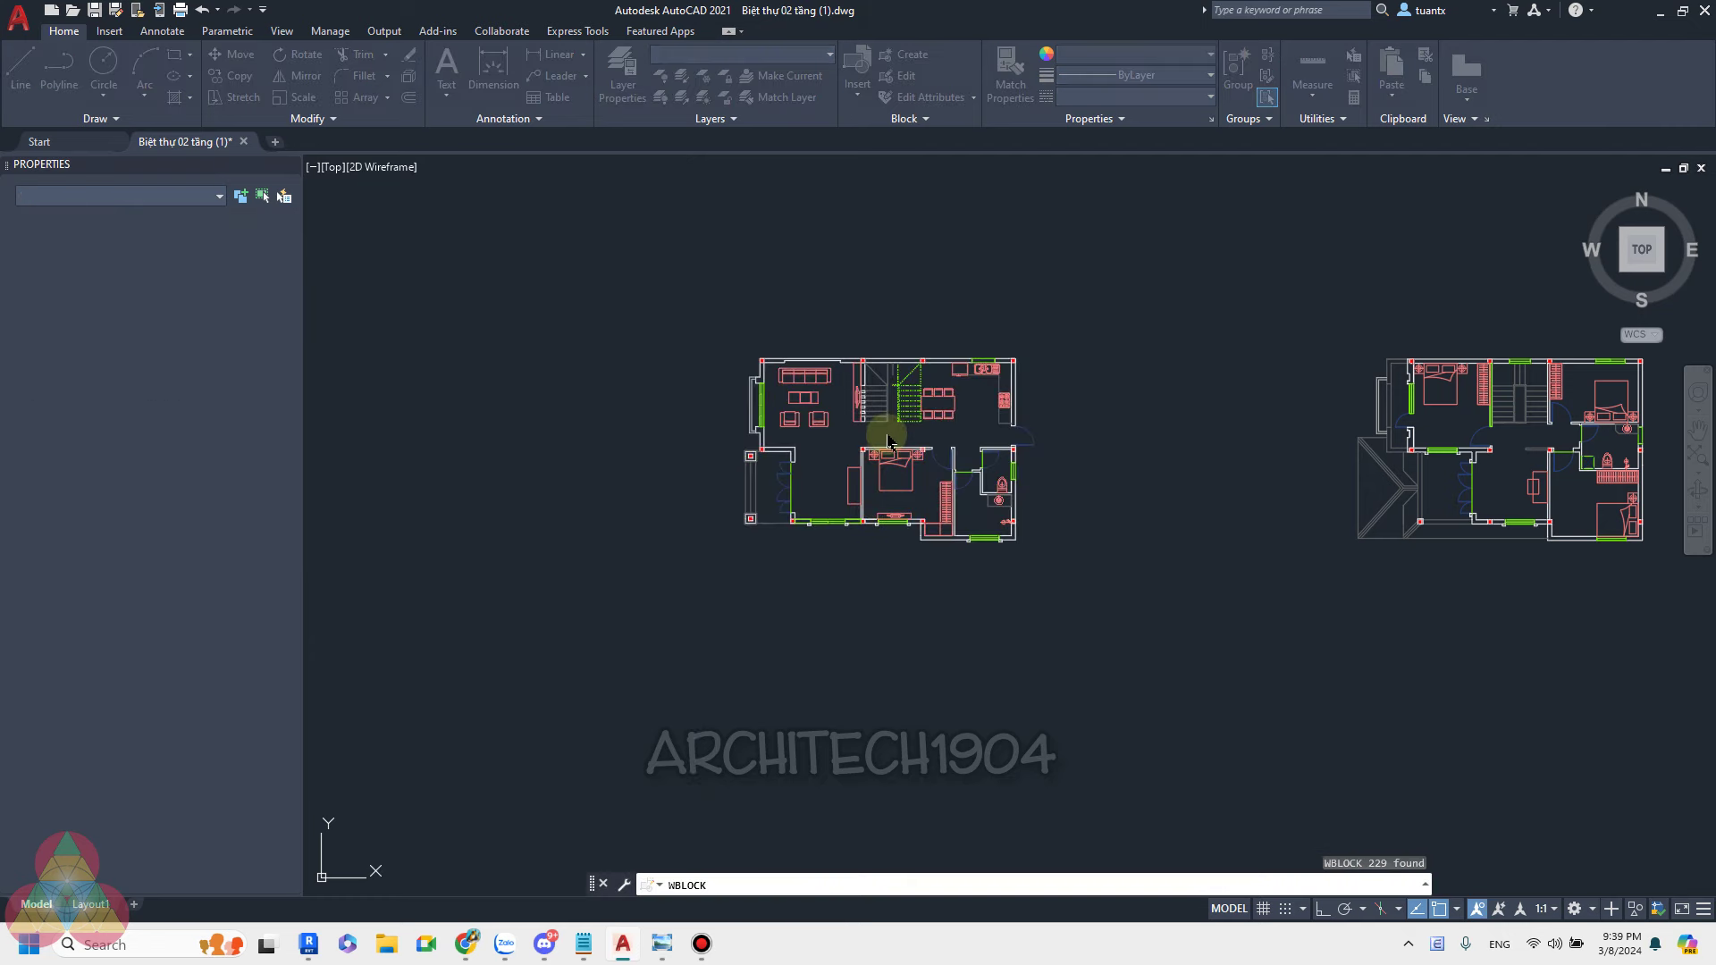
{"action": "key", "text": "Return"}
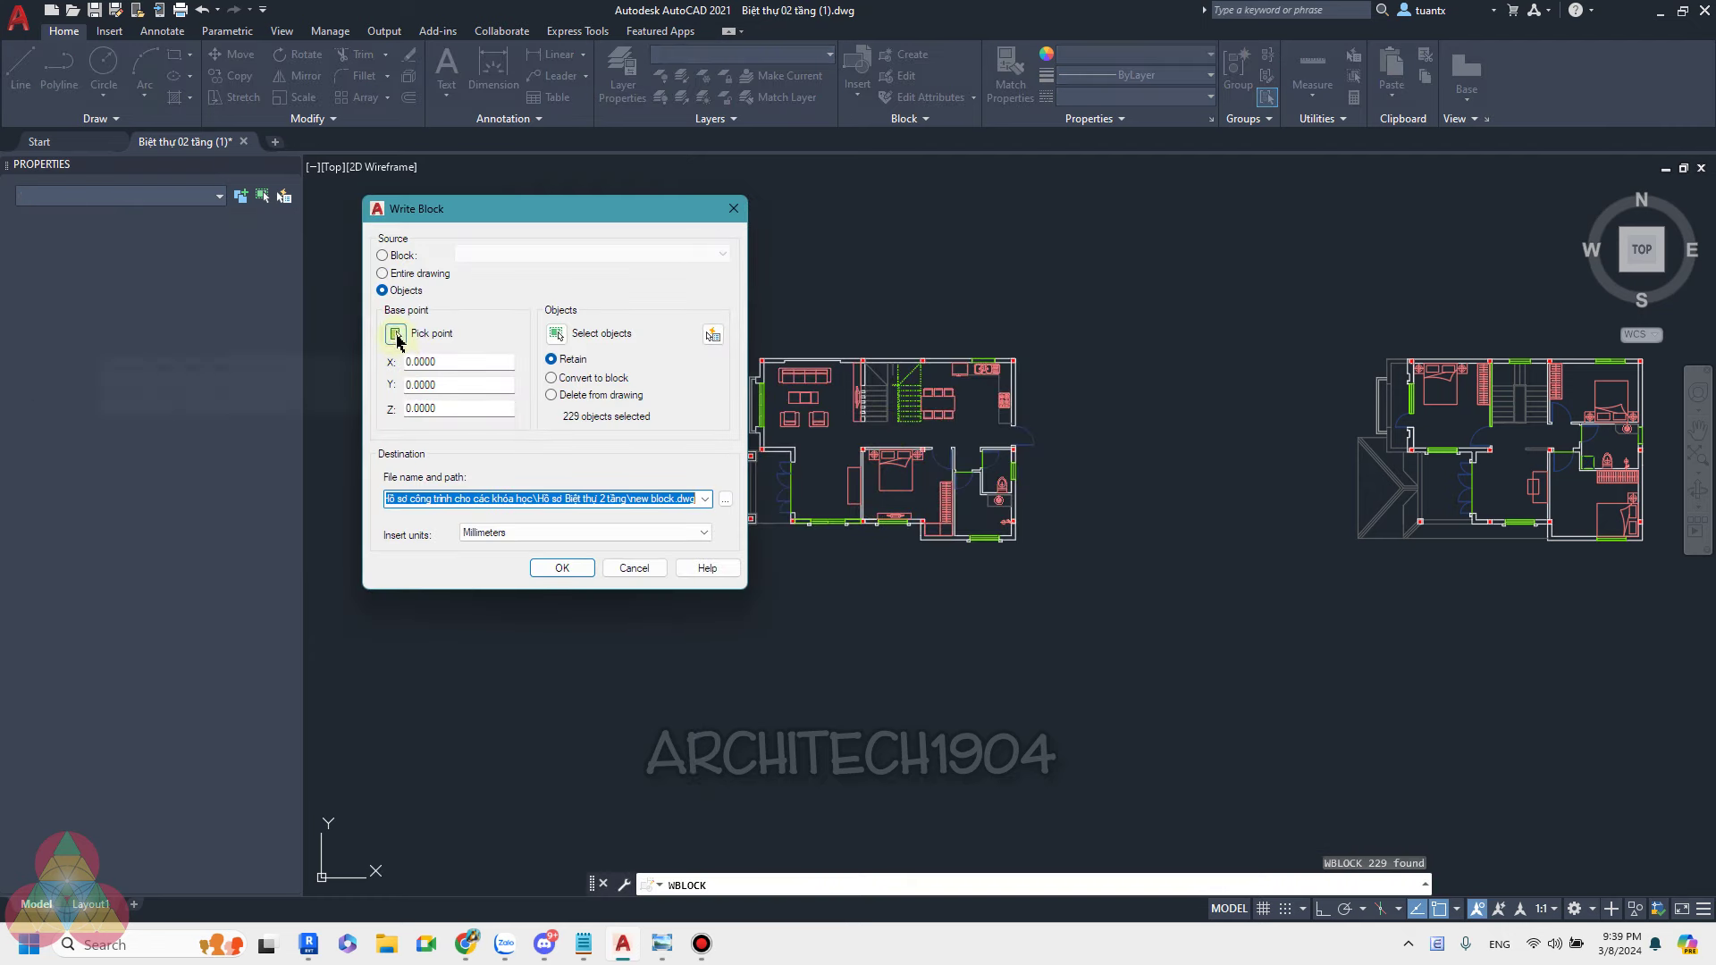
{"action": "left_click", "coordinate": [396, 334]}
{"action": "scroll", "coordinate": [689, 337], "scroll_direction": "up", "scroll_amount": 1}
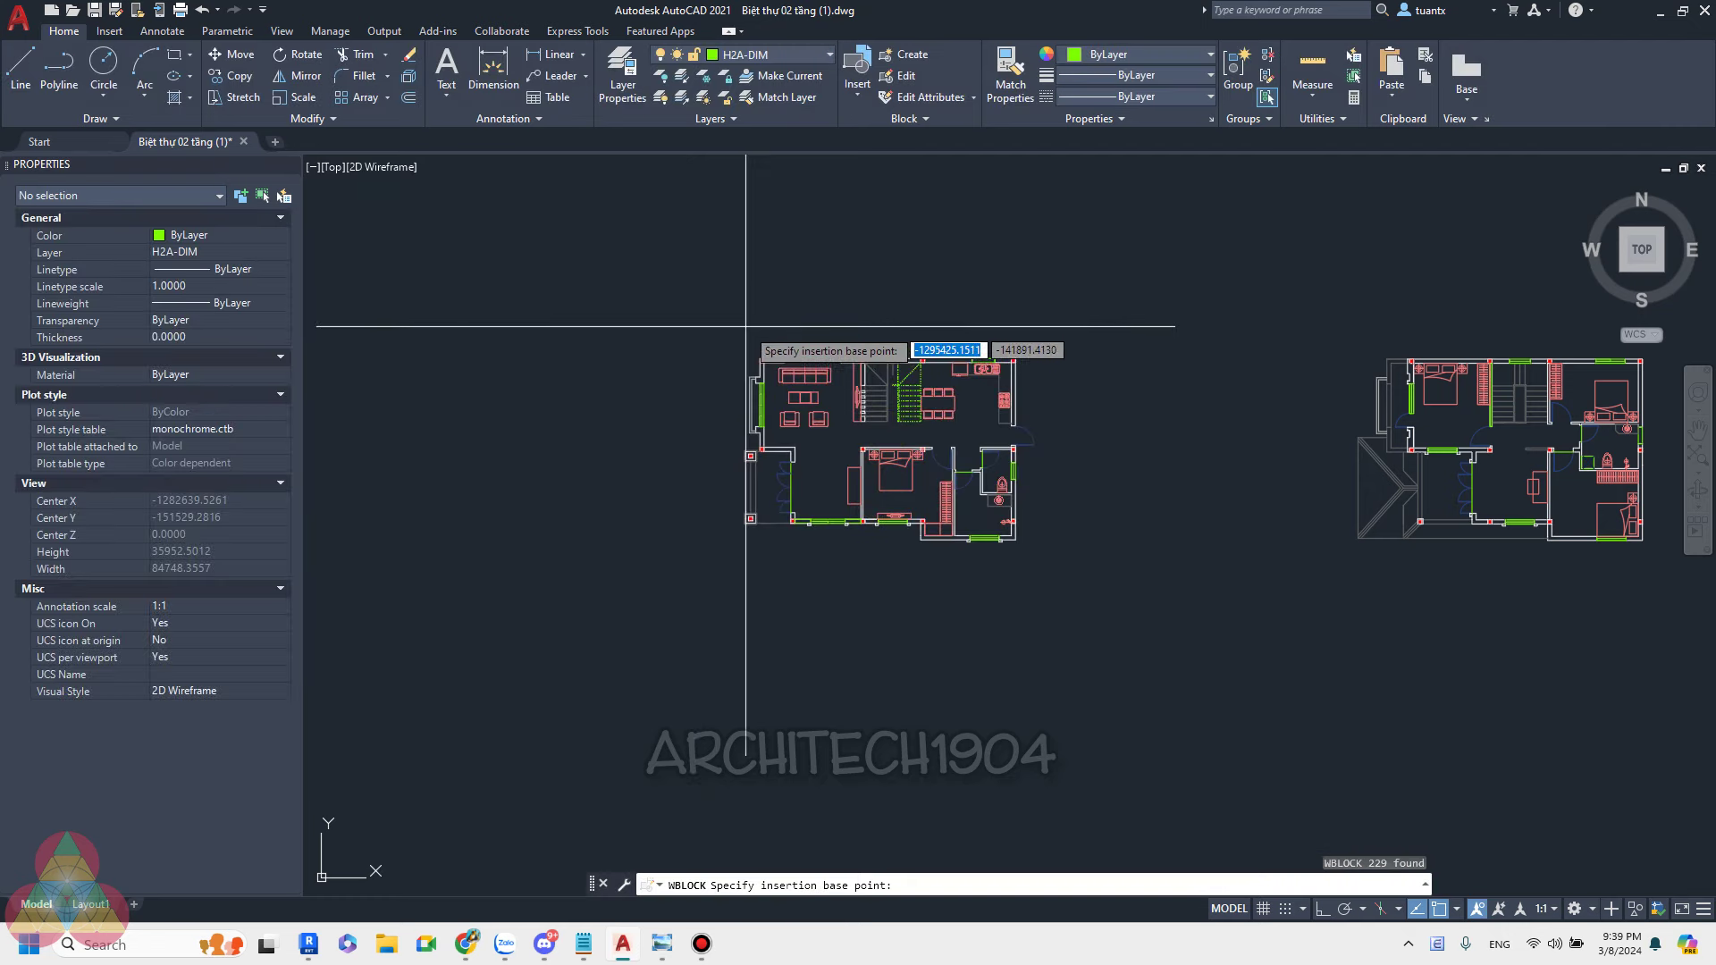
{"action": "scroll", "coordinate": [798, 357], "scroll_direction": "up", "scroll_amount": 2}
{"action": "scroll", "coordinate": [755, 372], "scroll_direction": "up", "scroll_amount": 3}
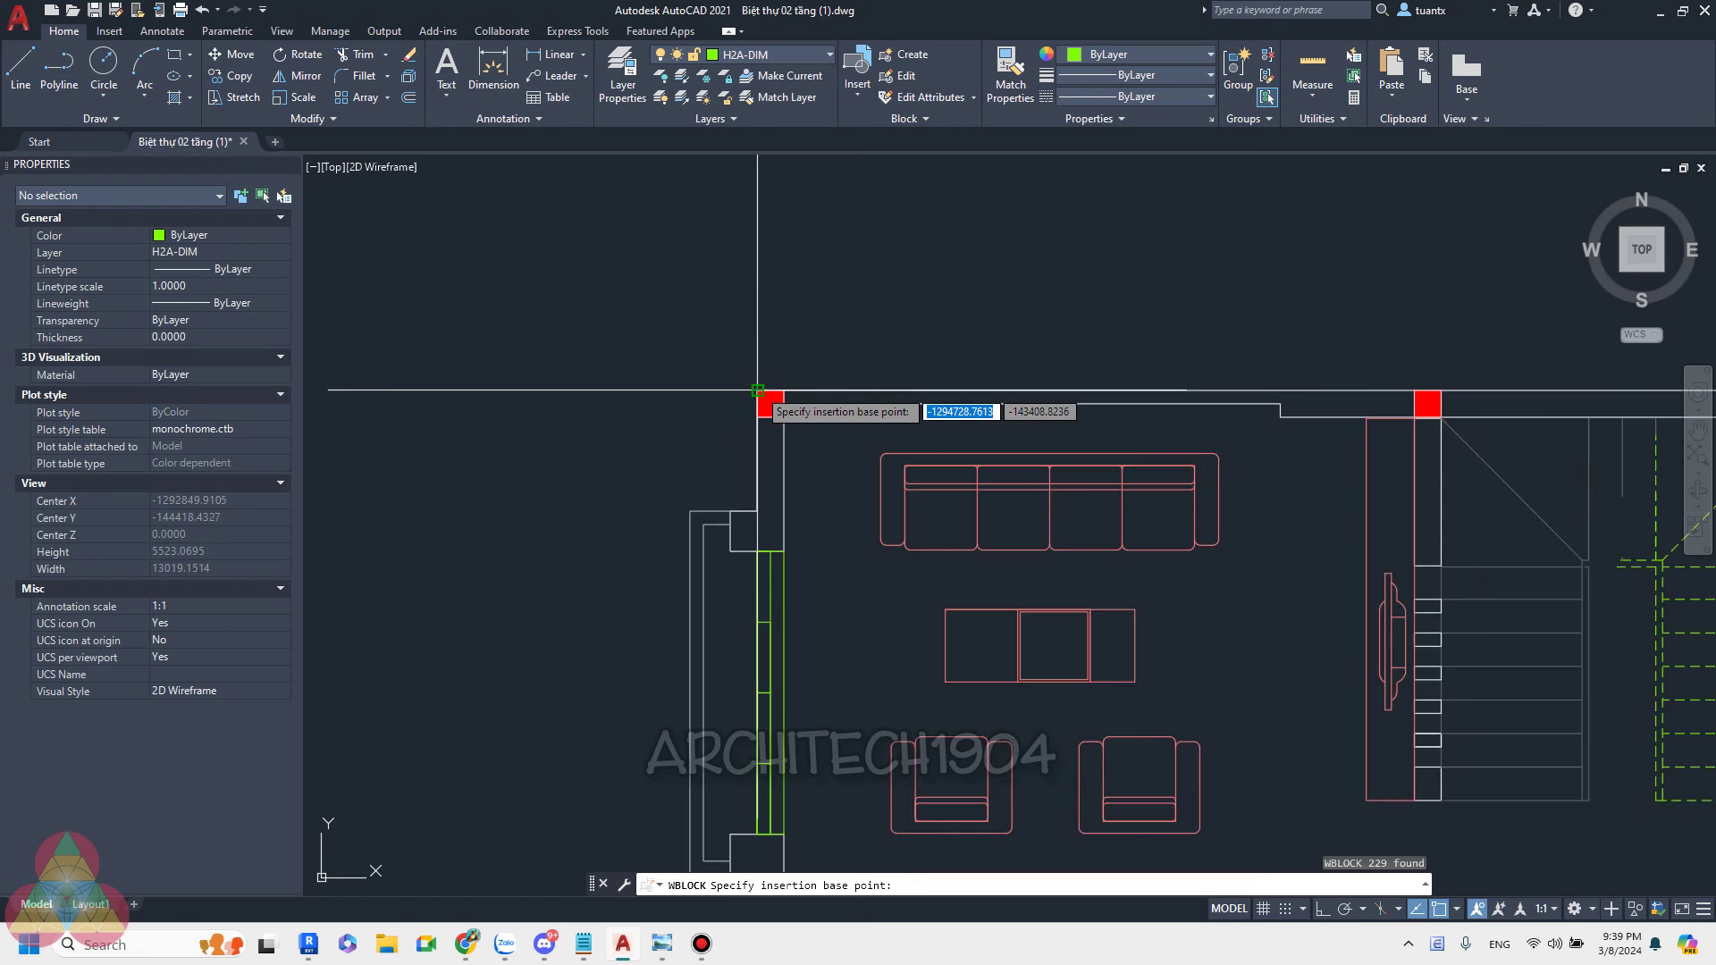
{"action": "left_click", "coordinate": [757, 389]}
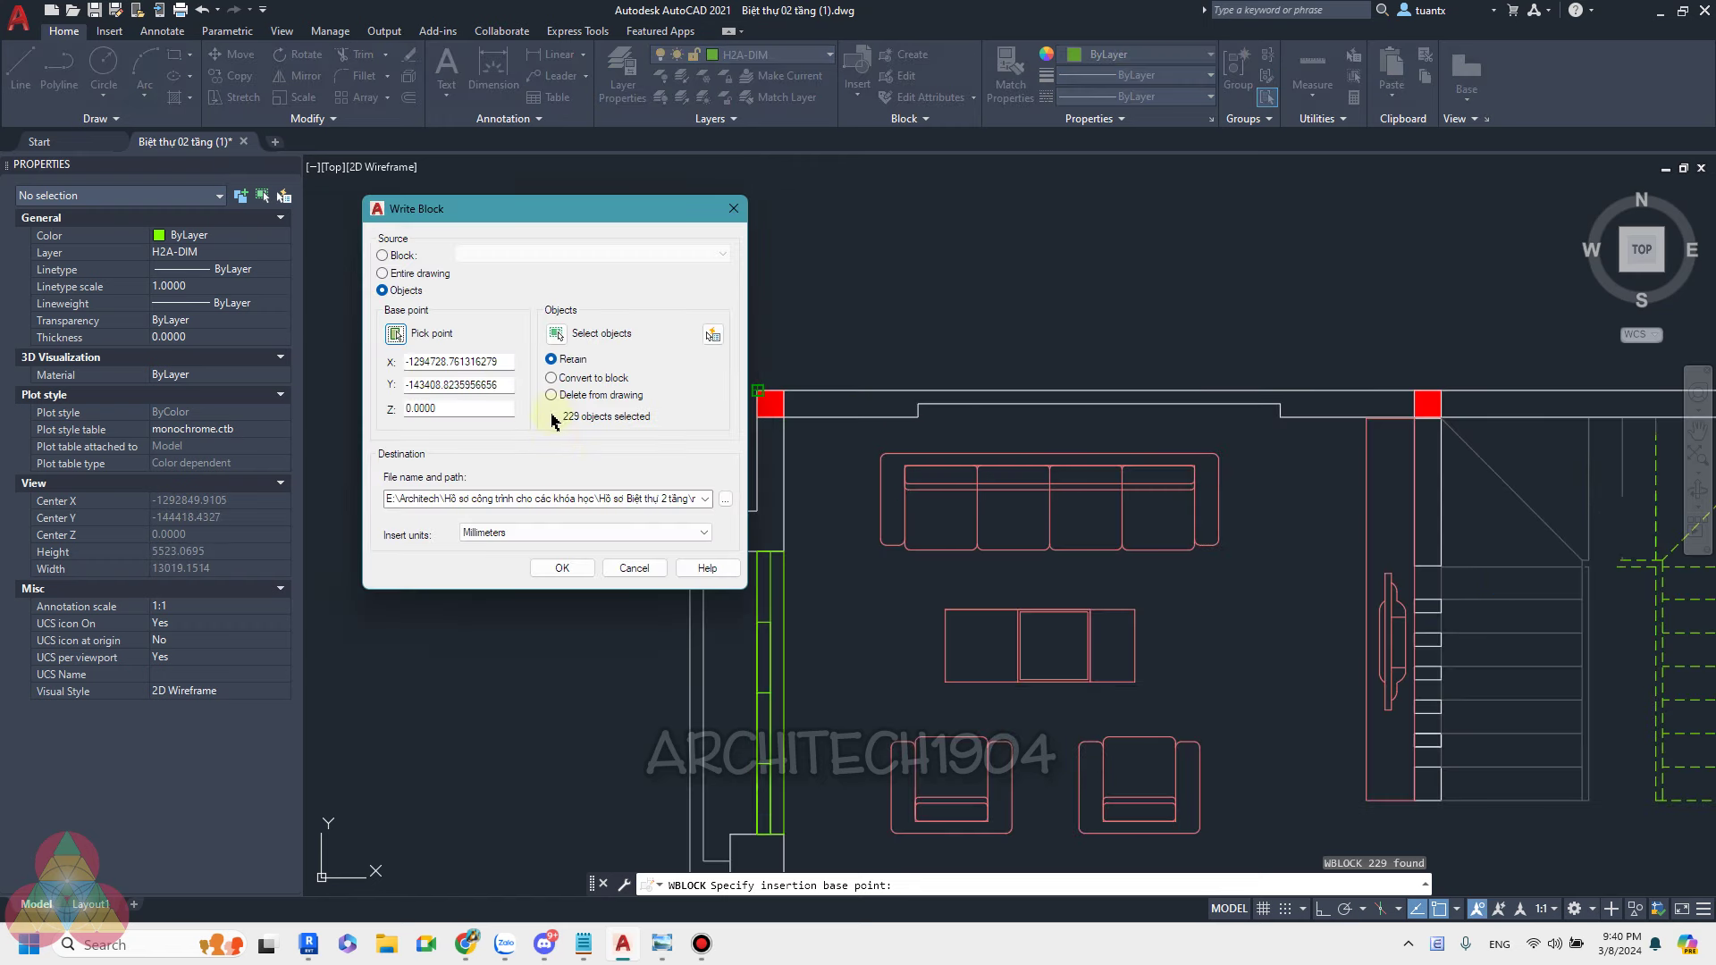
Save the new drawing as MBT1 in the Import folder, in millimeters.
{"action": "left_click", "coordinate": [726, 500]}
{"action": "left_click", "coordinate": [745, 316]}
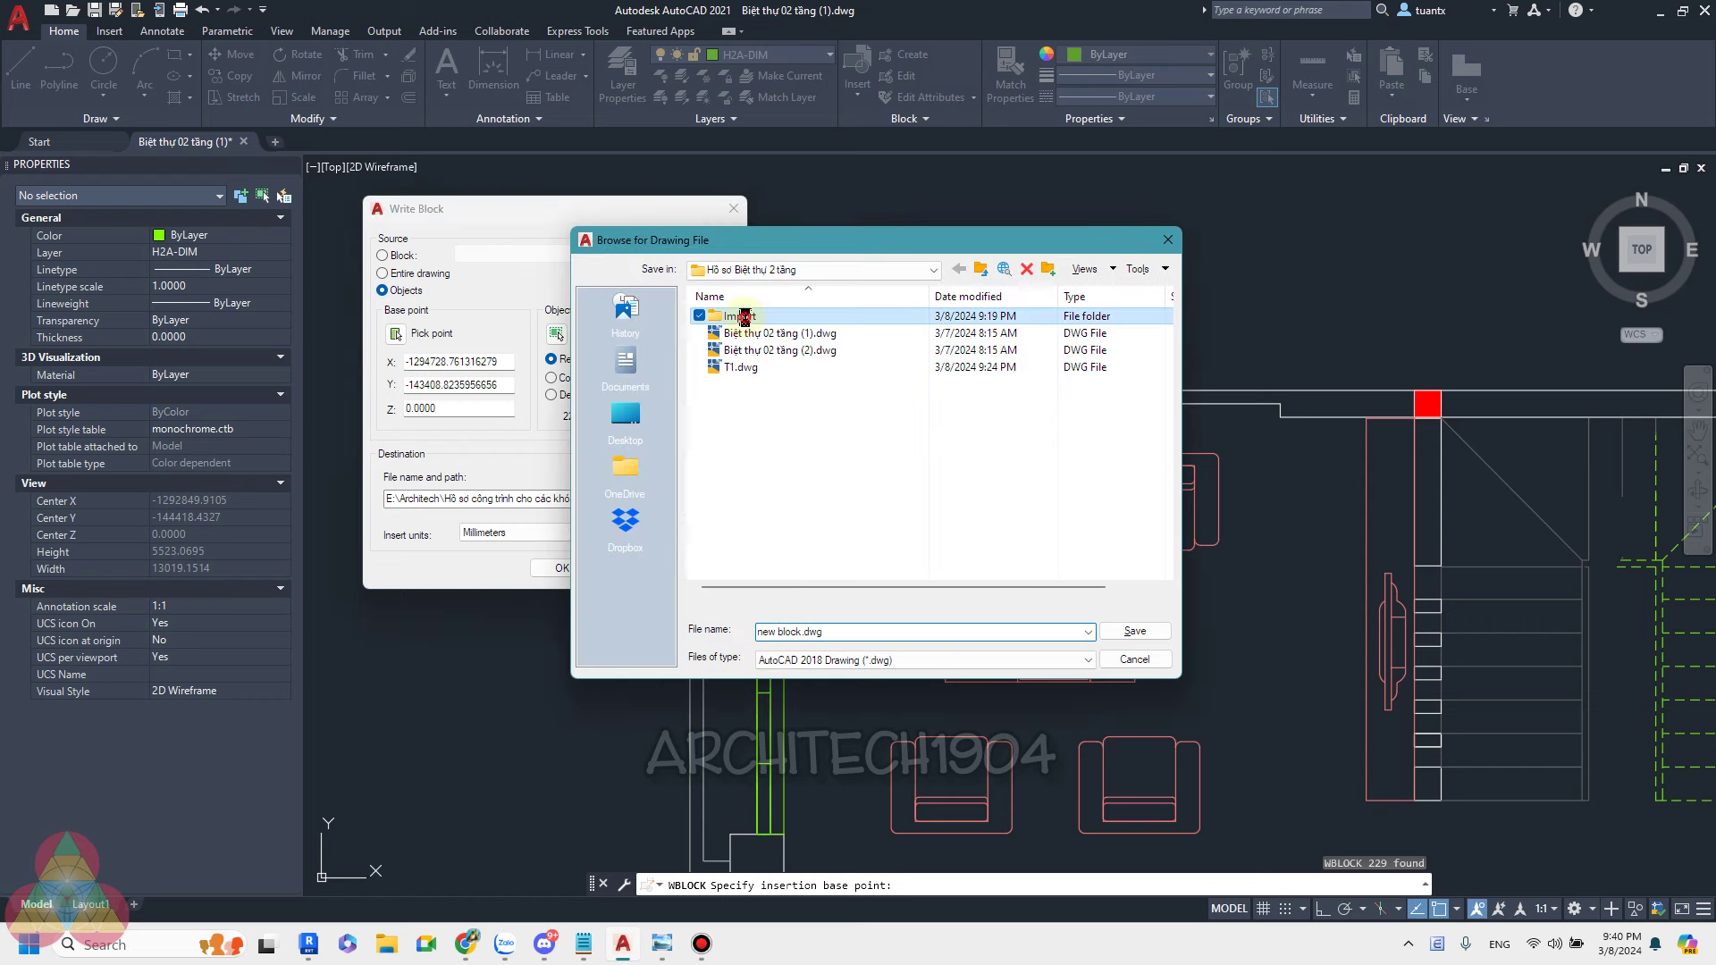
{"action": "double_click", "coordinate": [744, 316]}
{"action": "triple_click", "coordinate": [851, 632]}
{"action": "type", "text": "MBT1"}
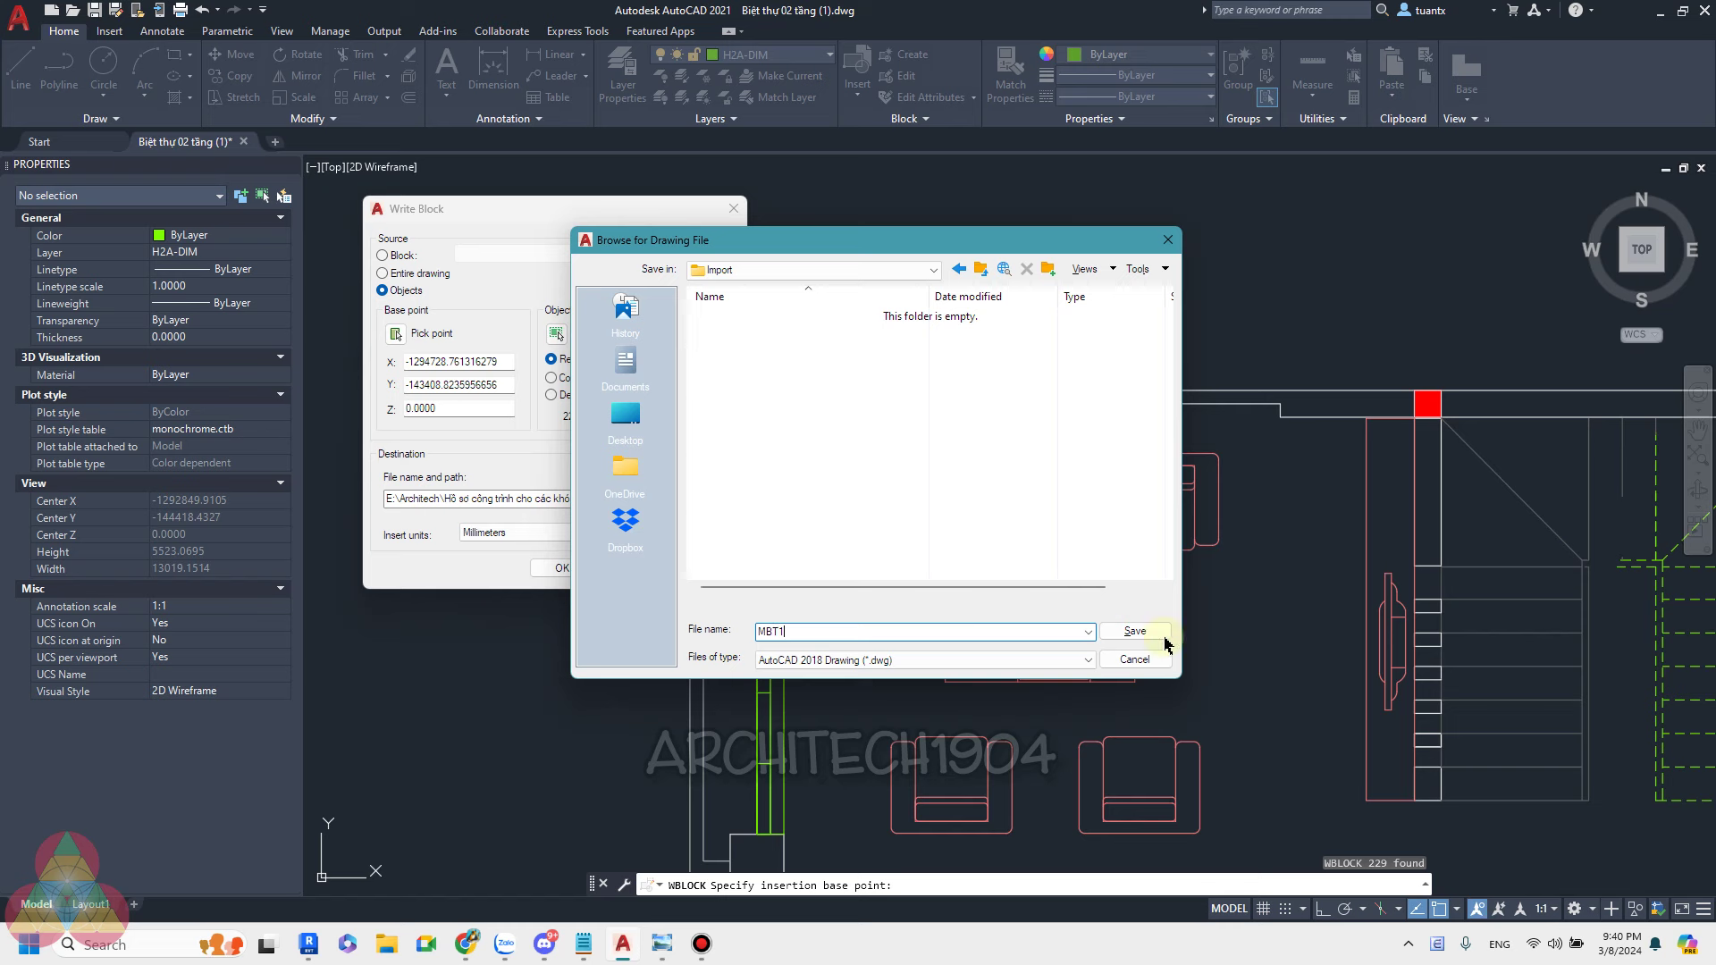
{"action": "left_click", "coordinate": [1149, 635]}
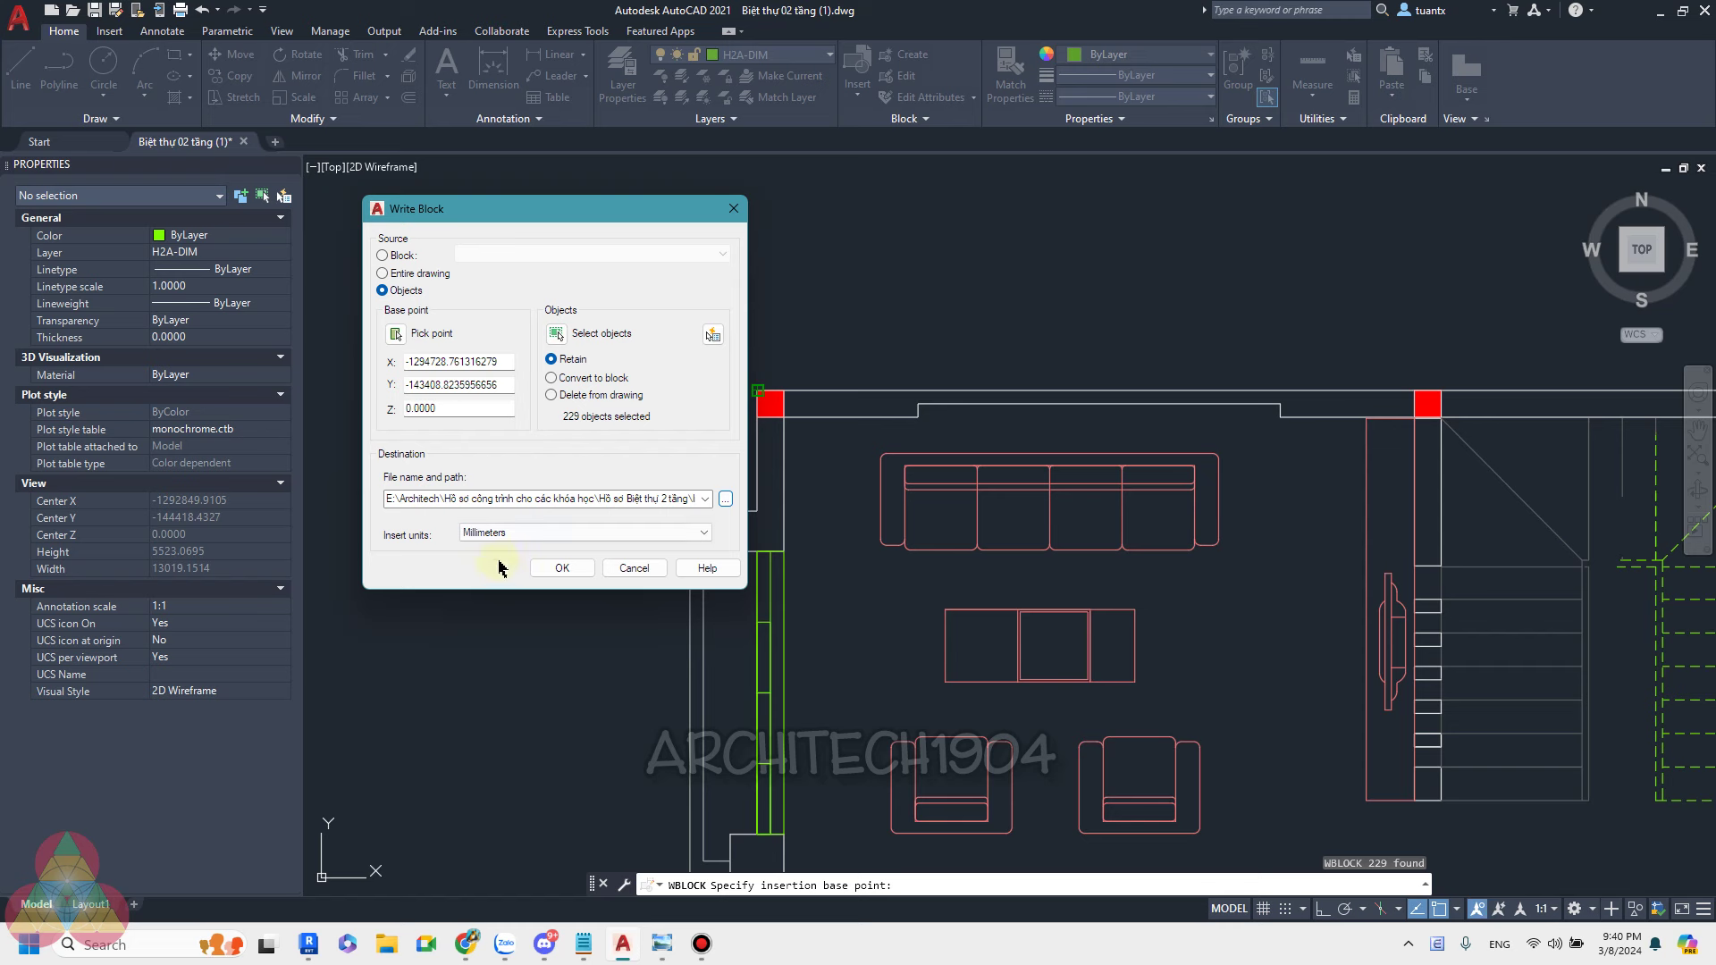
{"action": "left_click", "coordinate": [561, 568]}
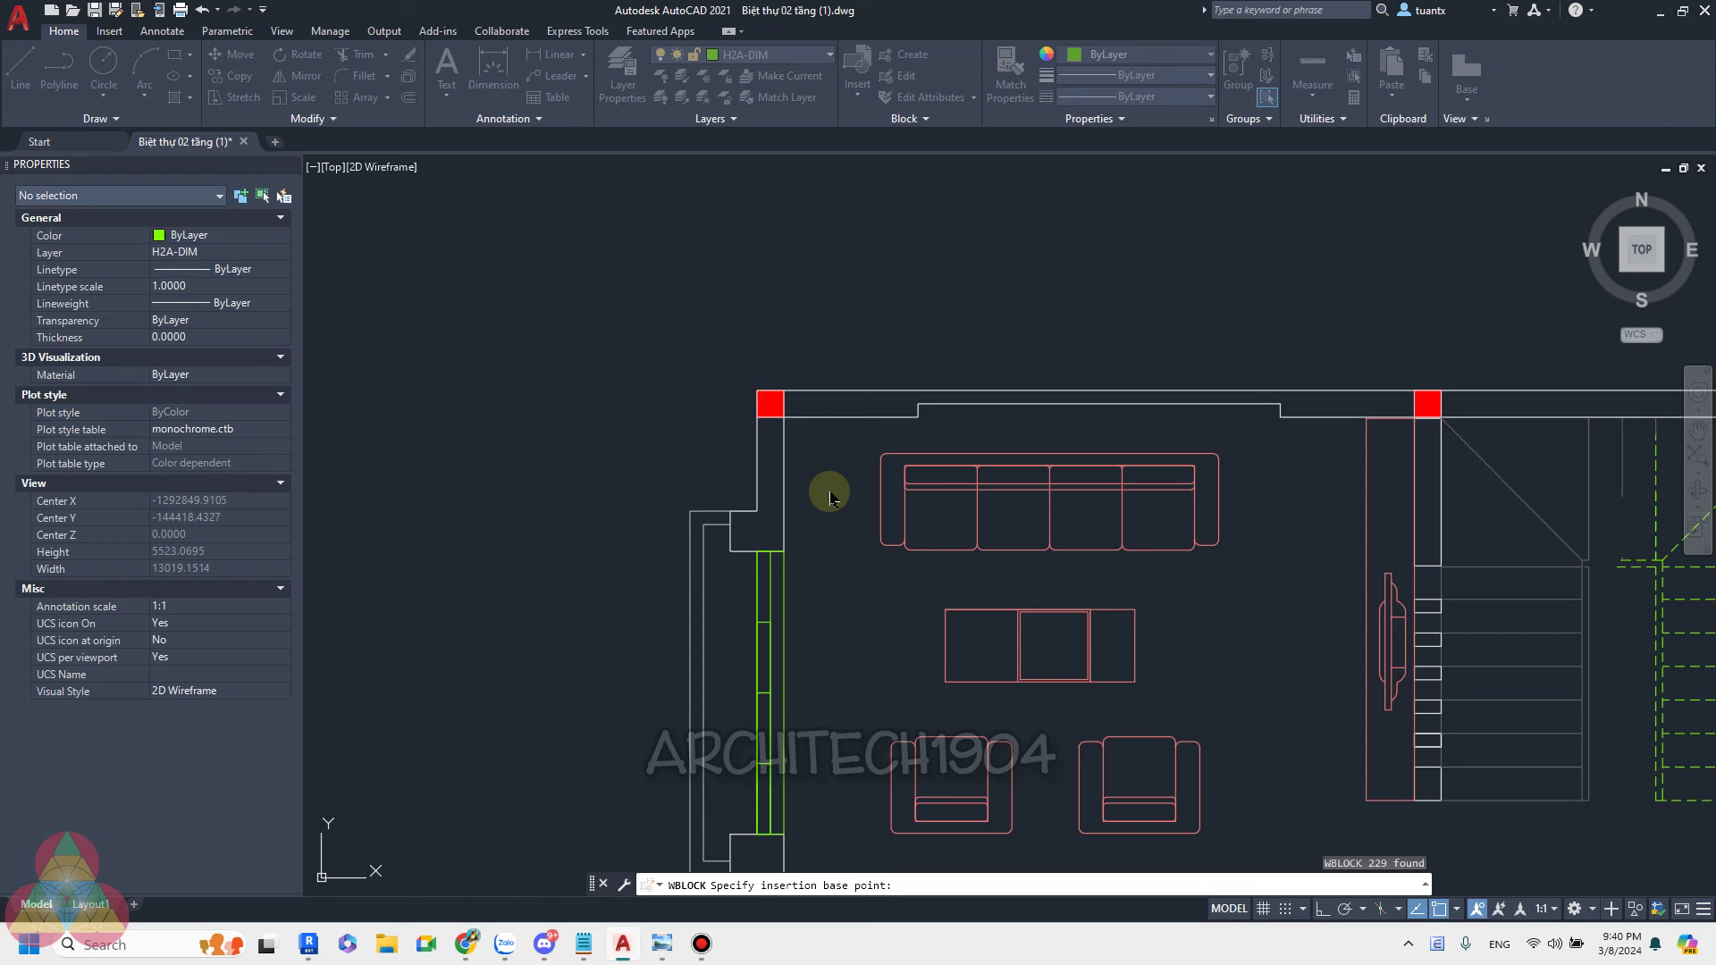
Measure the 200 offset at the wall near the red column with DIST, then cancel.
{"action": "middle_click_drag", "start_coordinate": [894, 447], "coordinate": [825, 454]}
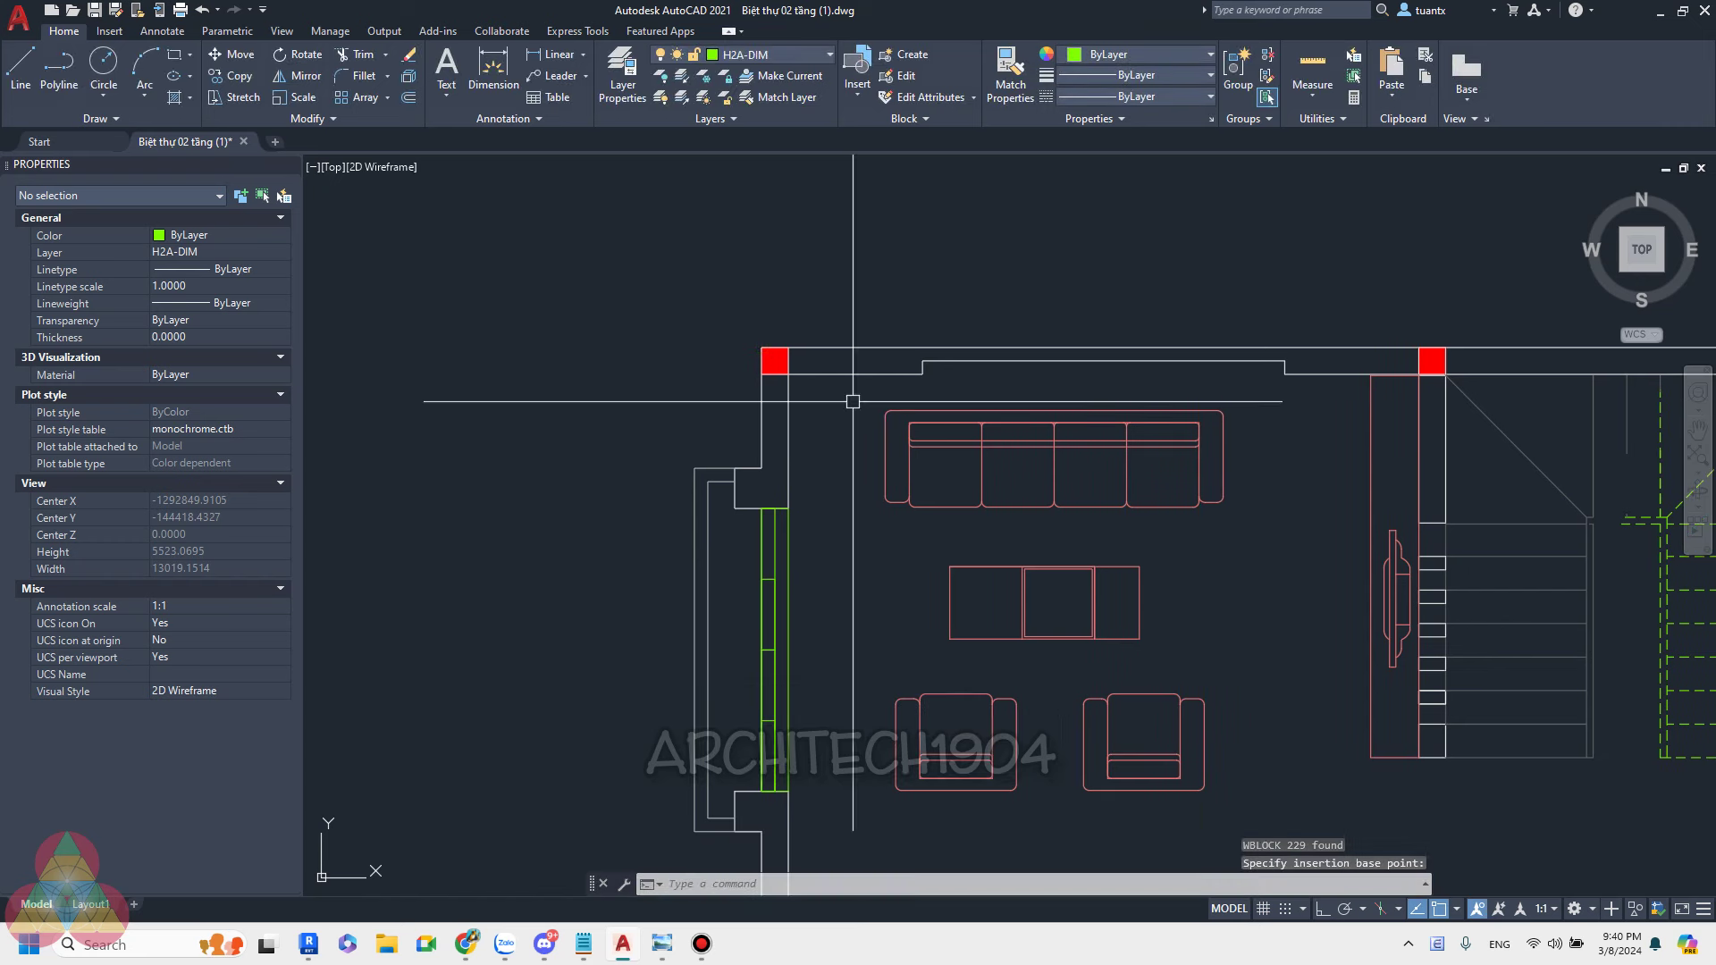
{"action": "scroll", "coordinate": [825, 454], "scroll_direction": "up", "scroll_amount": 4}
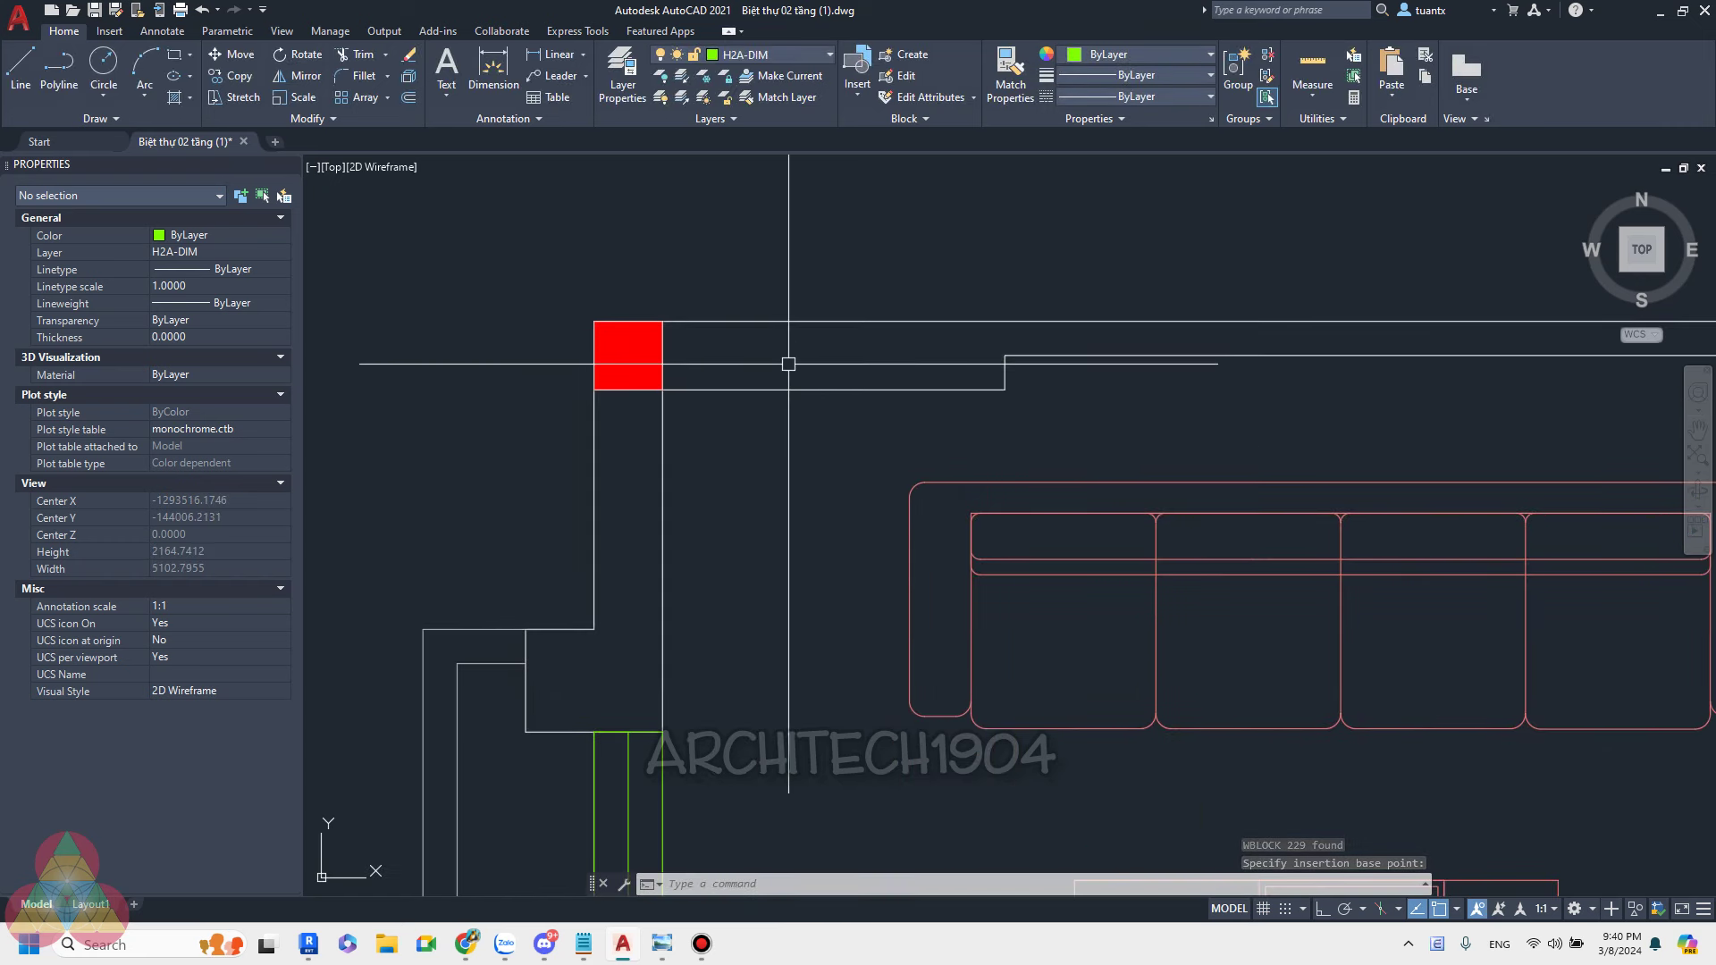
{"action": "type", "text": "di"}
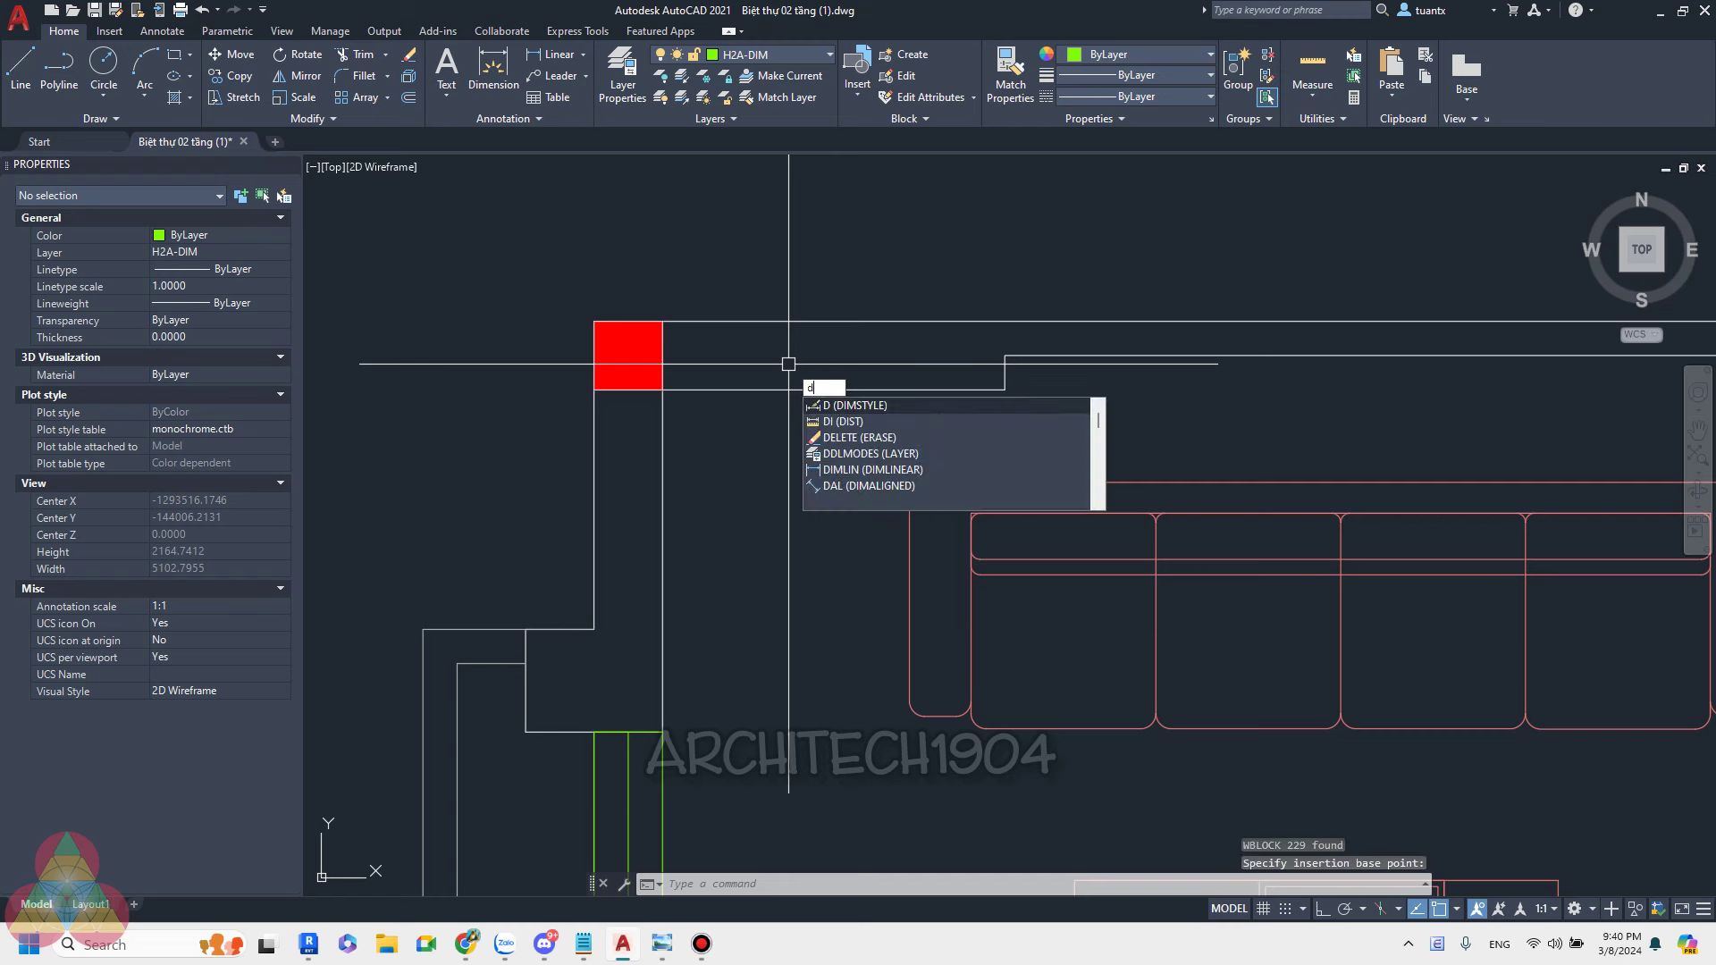
{"action": "key", "text": "Return"}
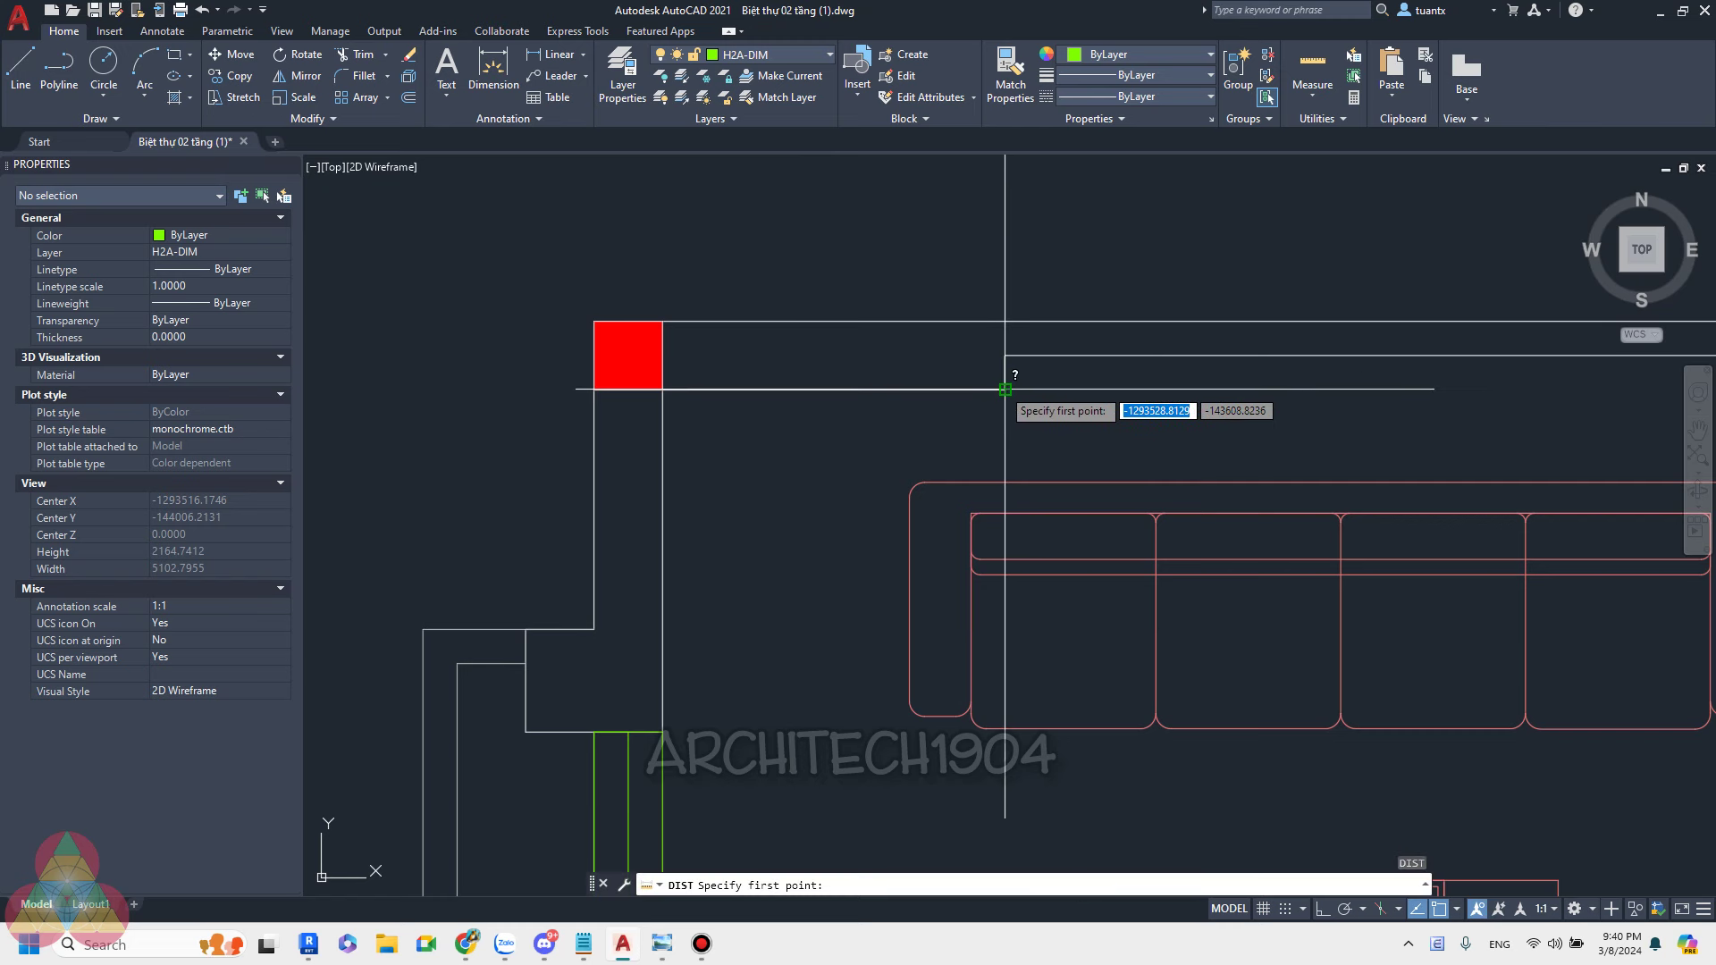
{"action": "left_click", "coordinate": [1005, 389]}
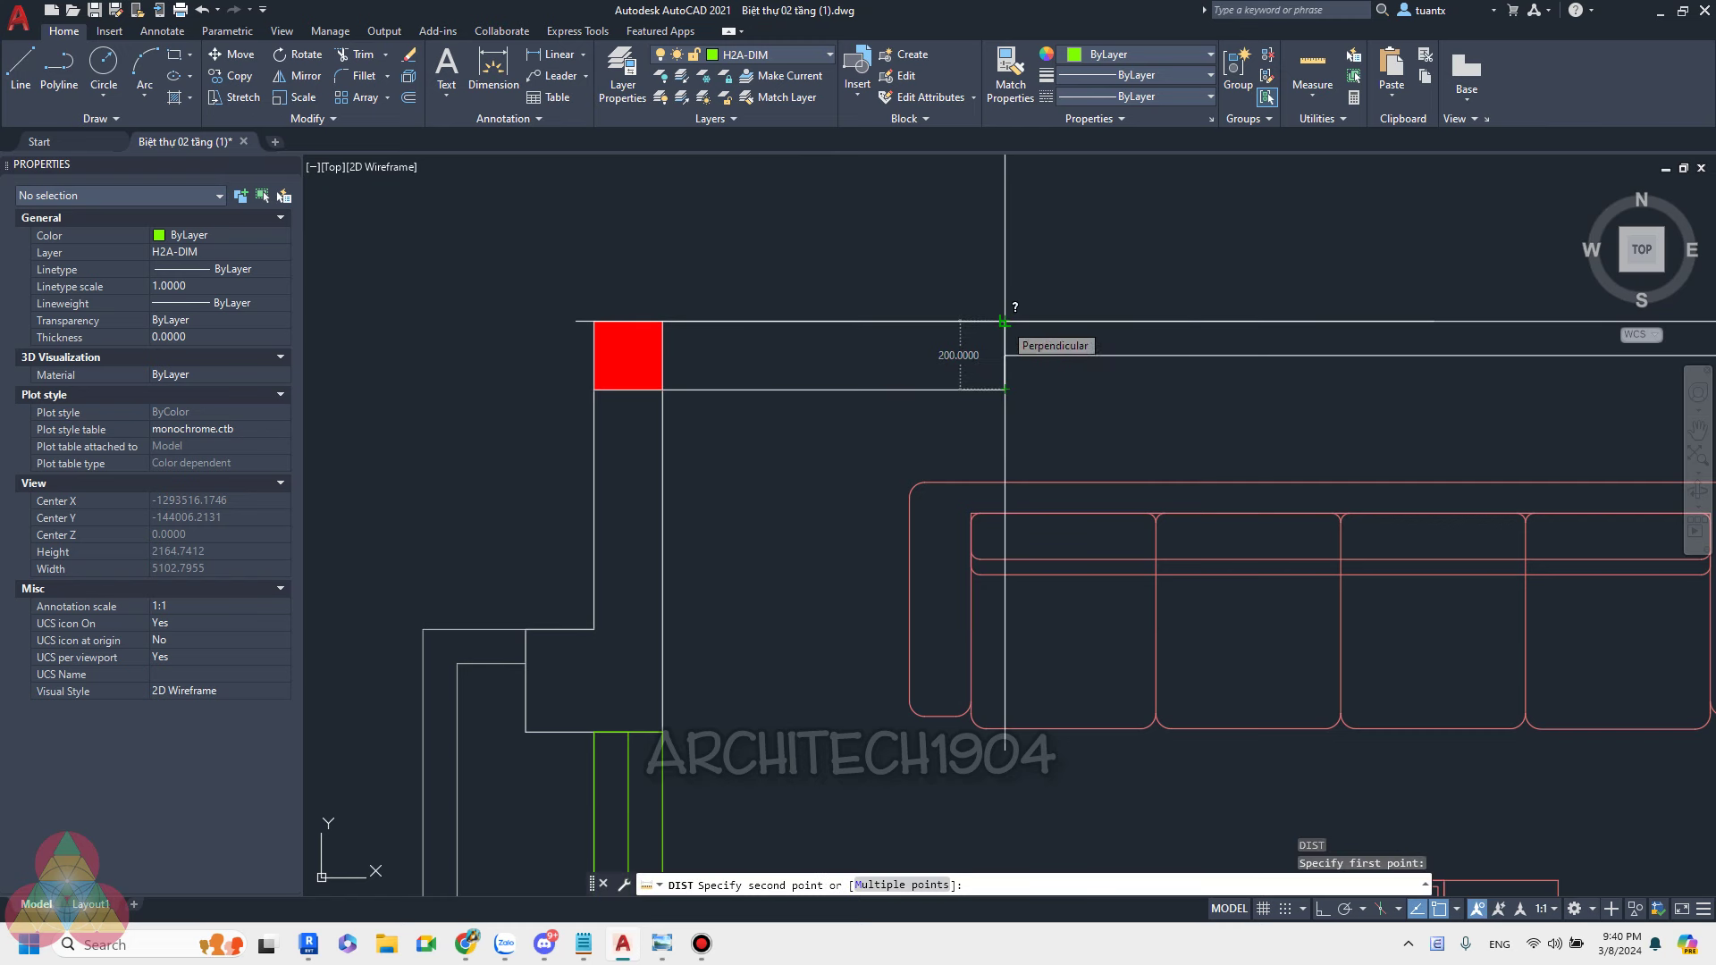
{"action": "key", "text": "Escape"}
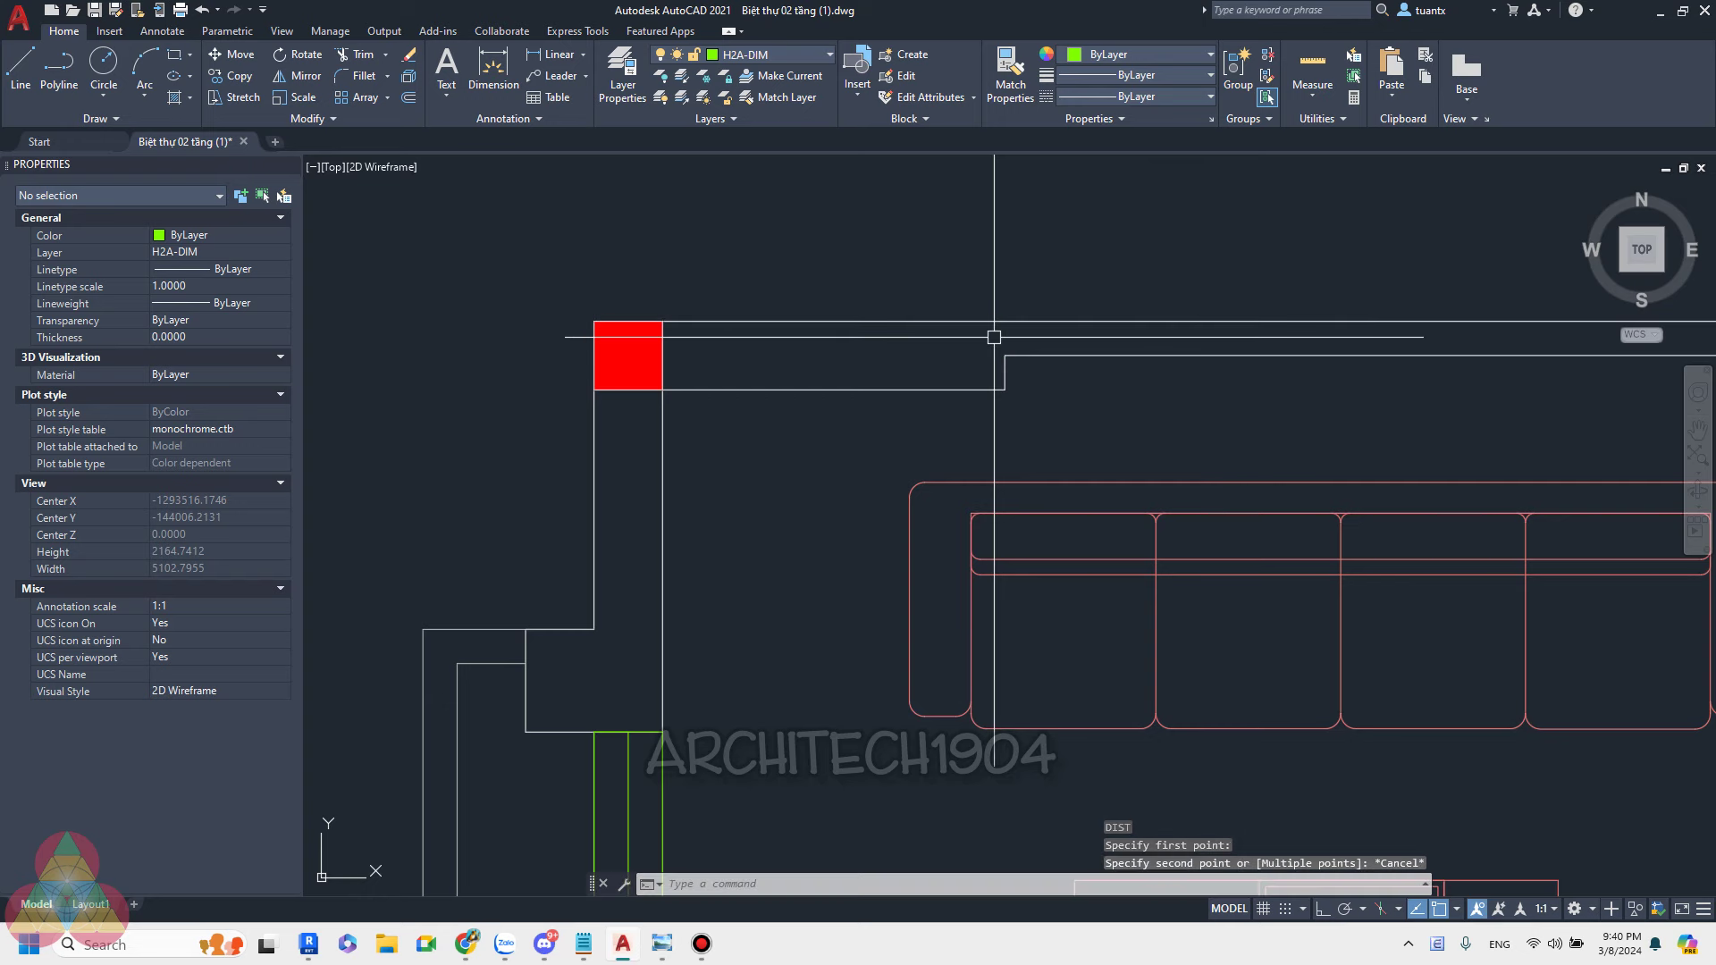
Pan over to the second-floor plan and open the Write Block dialog with W.
{"action": "scroll", "coordinate": [996, 349], "scroll_direction": "down", "scroll_amount": 3}
{"action": "scroll", "coordinate": [696, 349], "scroll_direction": "down", "scroll_amount": 3}
{"action": "middle_click_drag", "start_coordinate": [695, 348], "coordinate": [694, 348]}
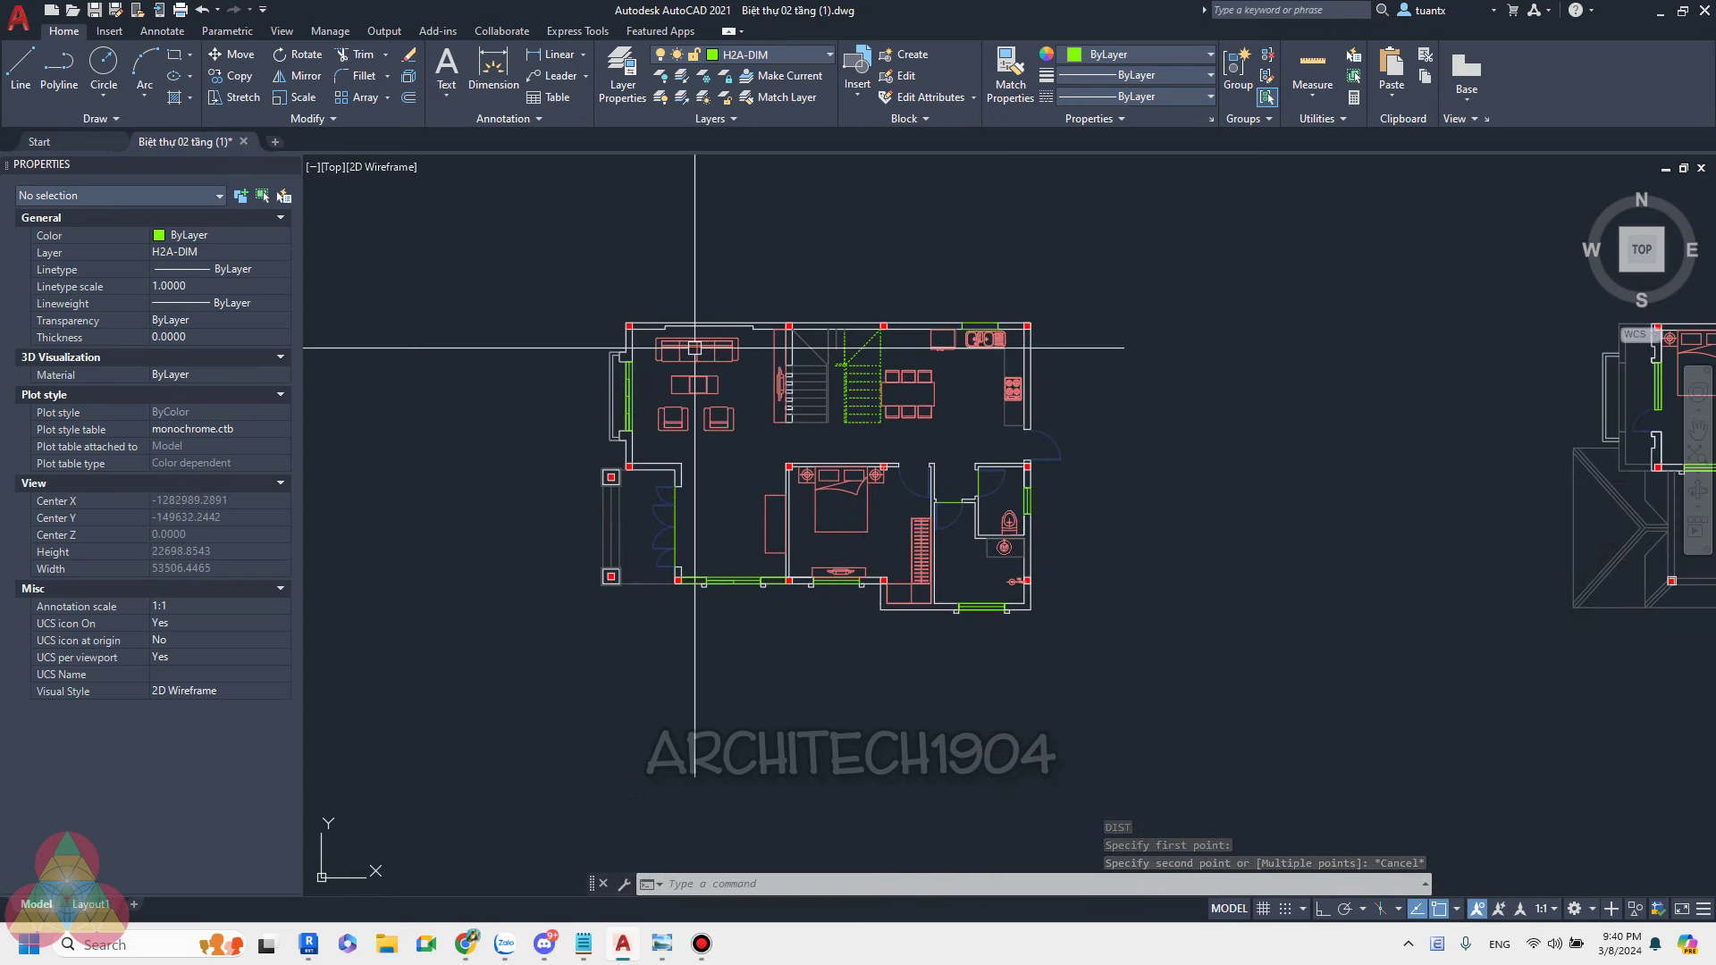
{"action": "middle_click_drag", "start_coordinate": [1029, 445], "coordinate": [434, 458]}
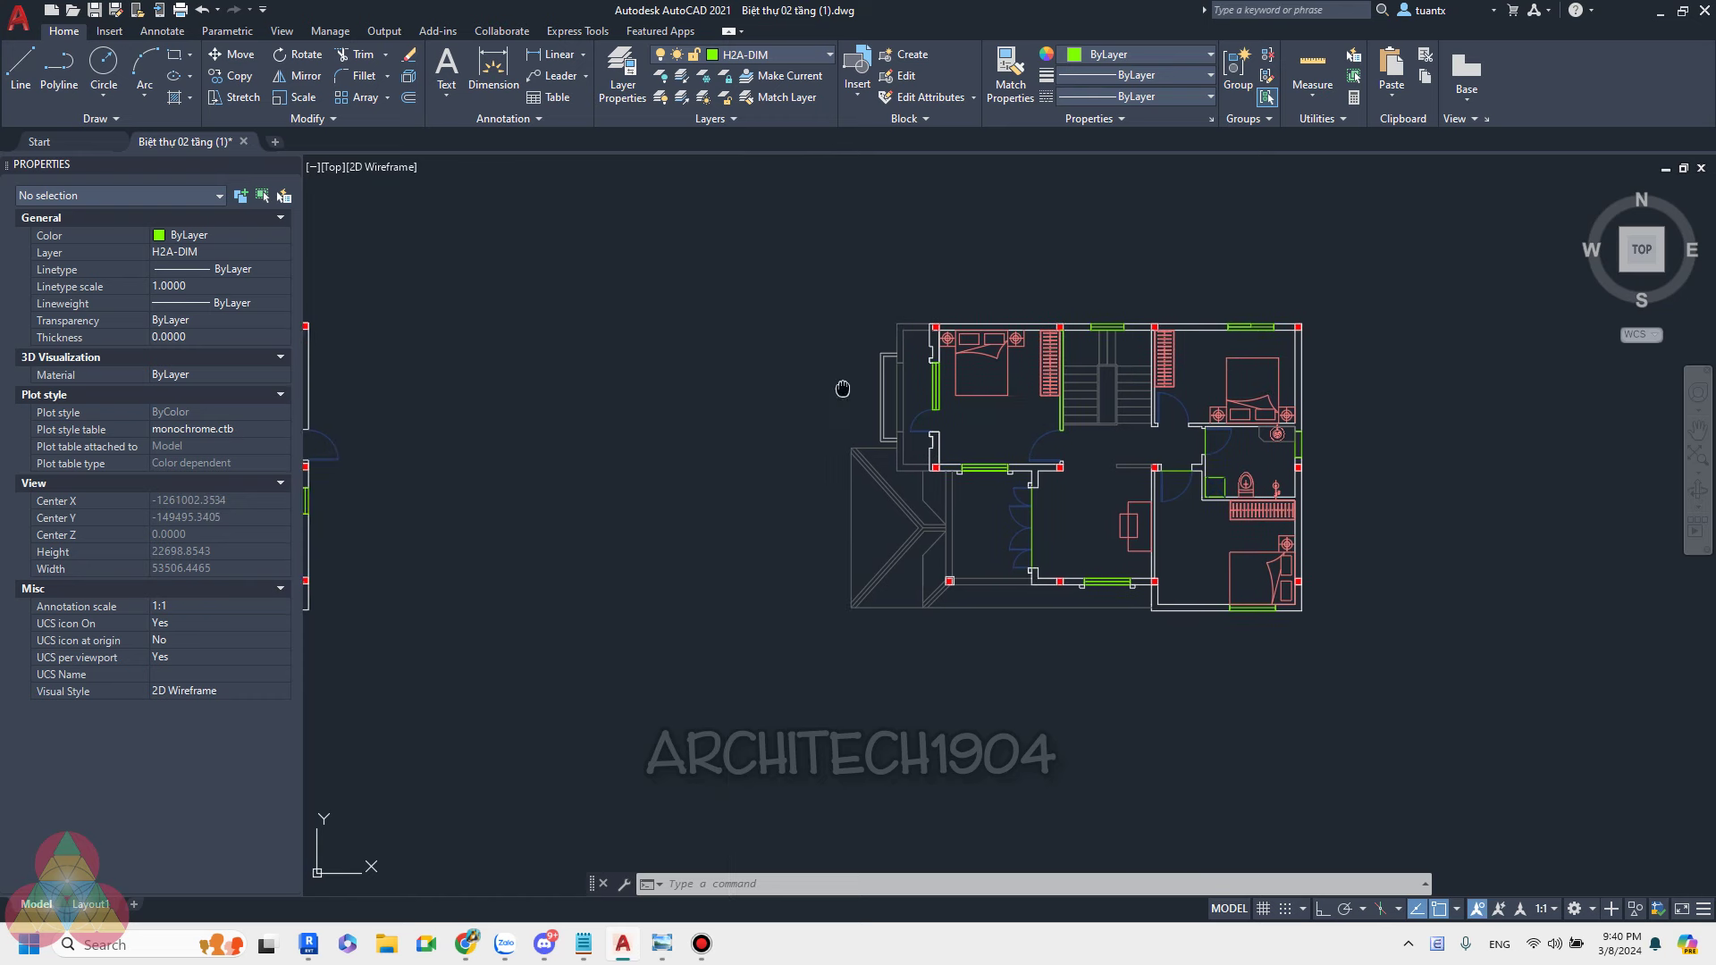
{"action": "middle_click_drag", "start_coordinate": [1010, 429], "coordinate": [829, 390]}
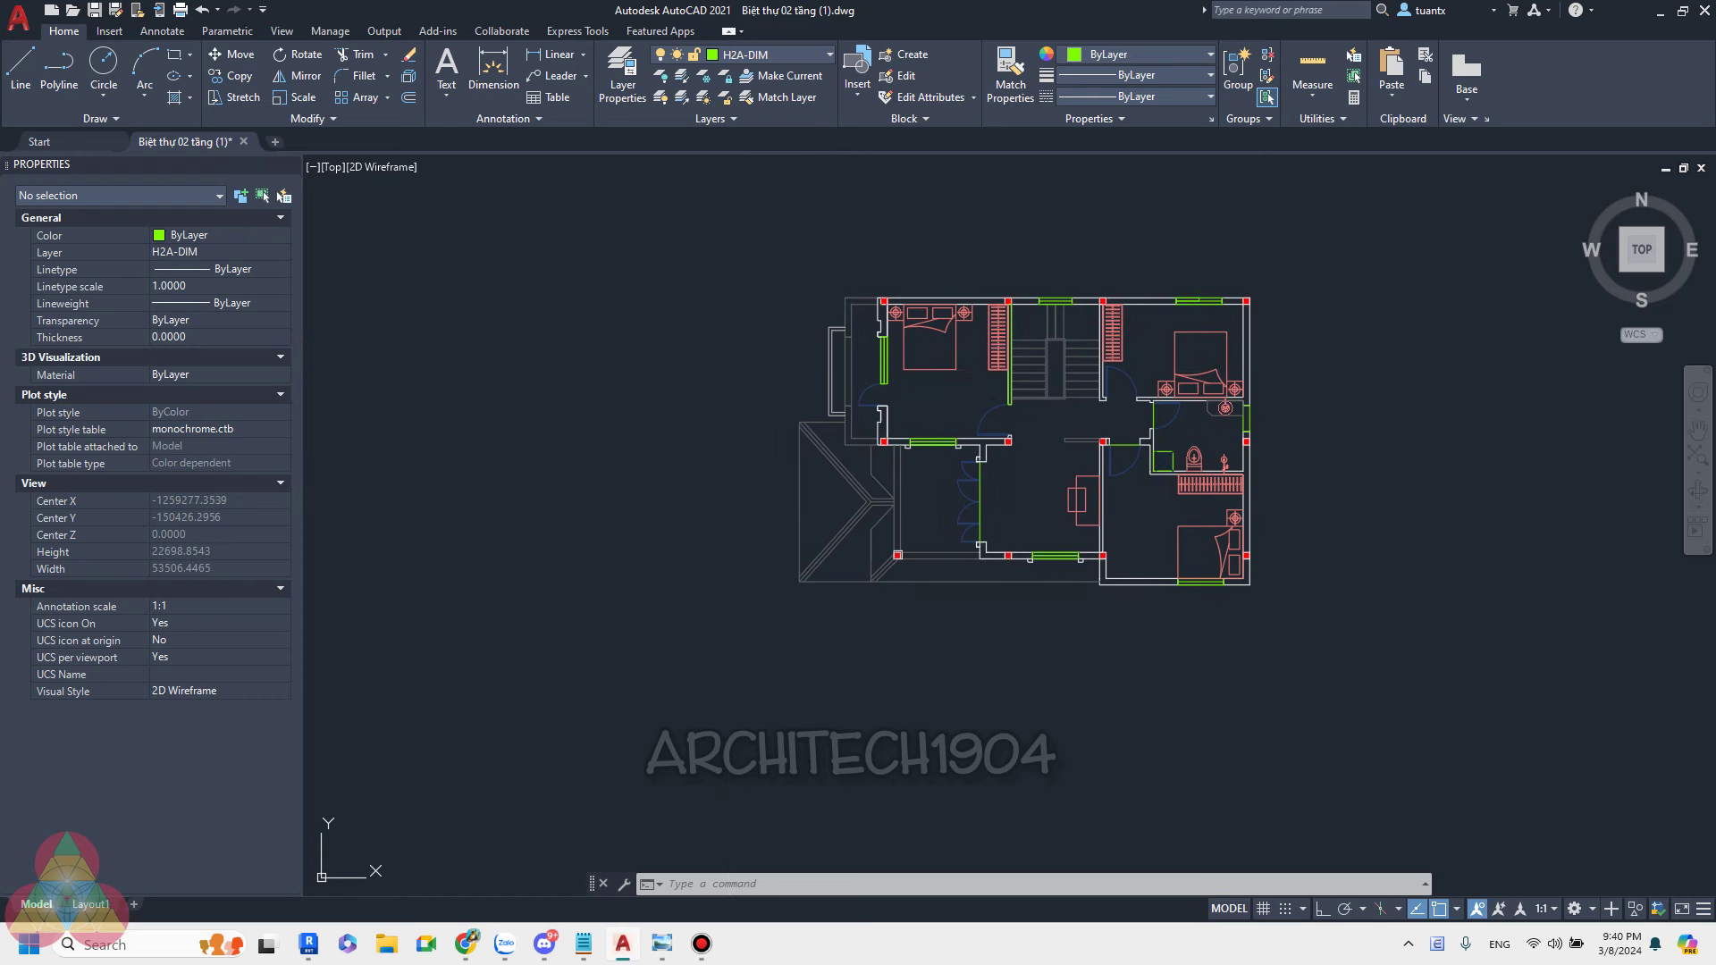
{"action": "key", "text": "w"}
{"action": "key", "text": "Return"}
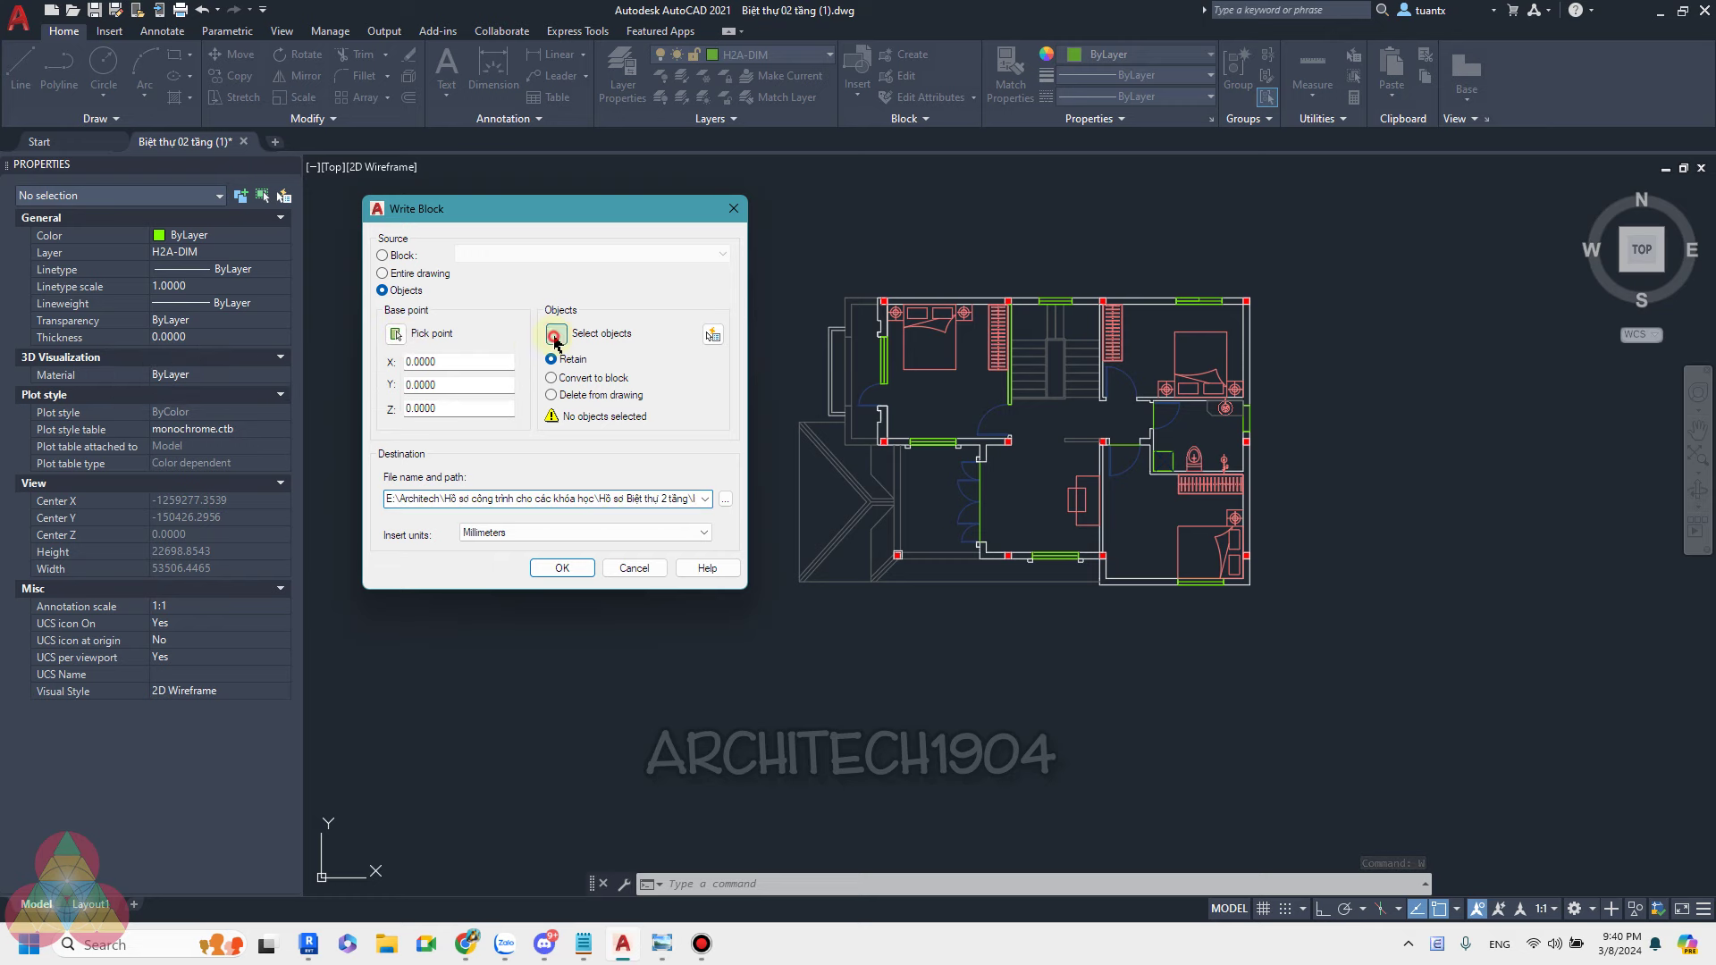
Select the 269 second-floor plan objects and set the base point at the red column's corner.
{"action": "left_click", "coordinate": [555, 333]}
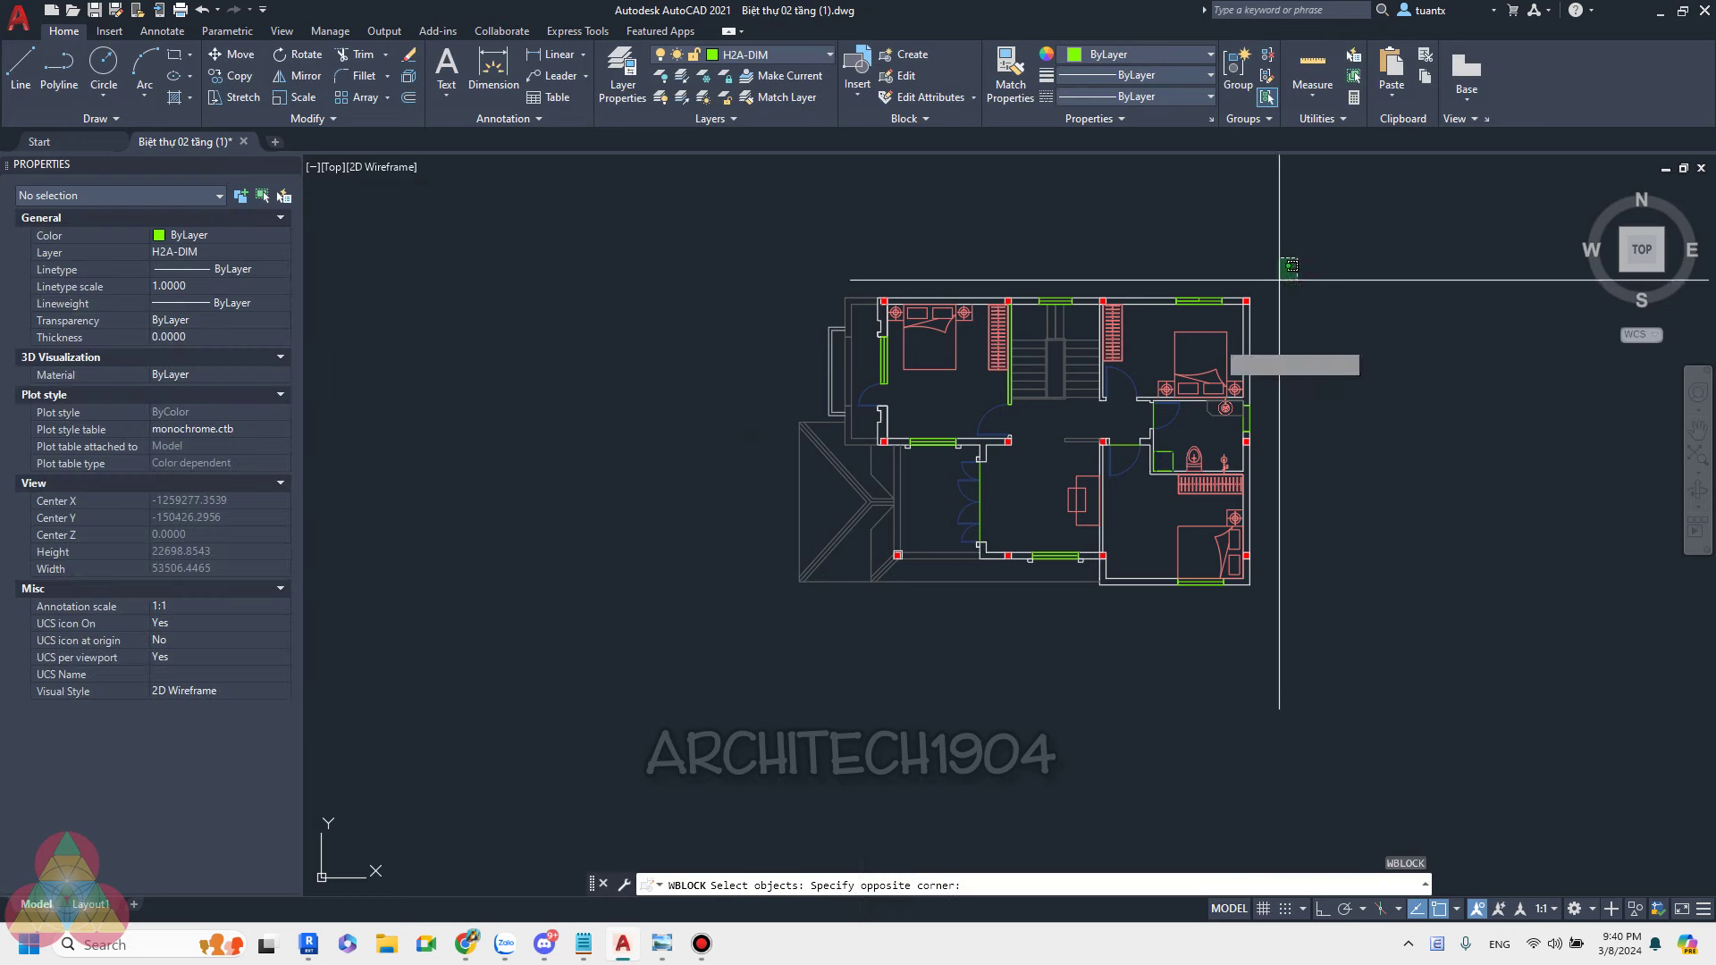
{"action": "left_click_drag", "start_coordinate": [1286, 259], "coordinate": [693, 645]}
{"action": "key", "text": "Return"}
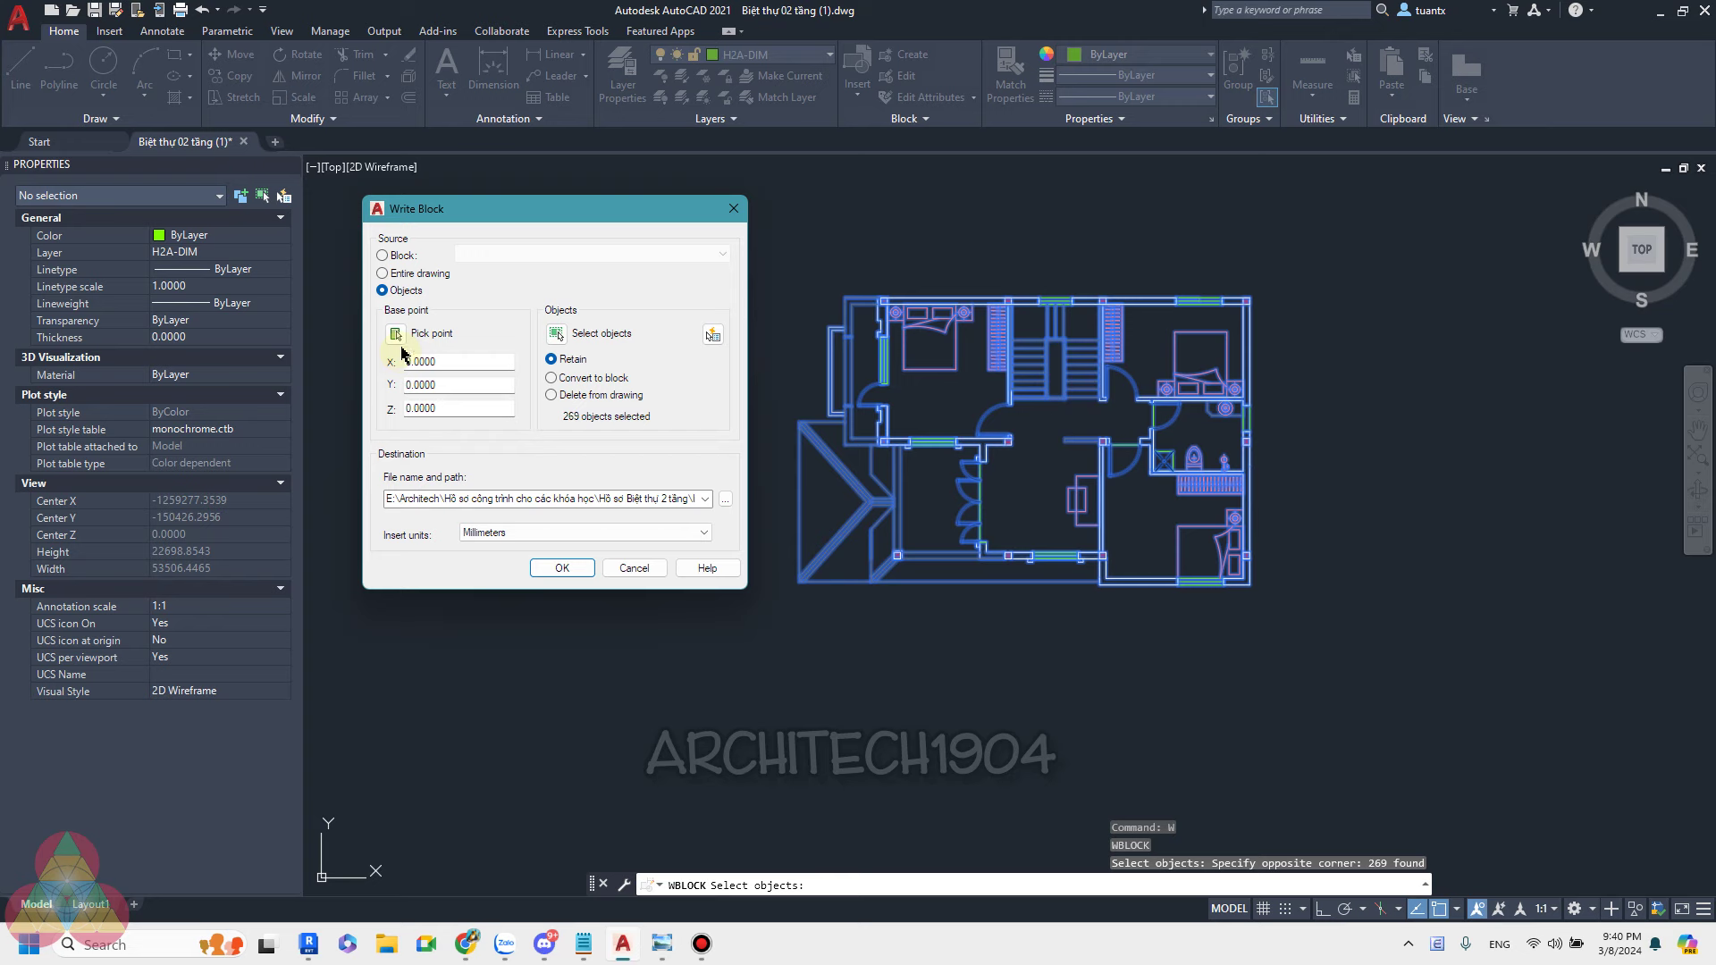
{"action": "left_click", "coordinate": [396, 333]}
{"action": "scroll", "coordinate": [889, 300], "scroll_direction": "up", "scroll_amount": 5}
{"action": "scroll", "coordinate": [885, 295], "scroll_direction": "up", "scroll_amount": 4}
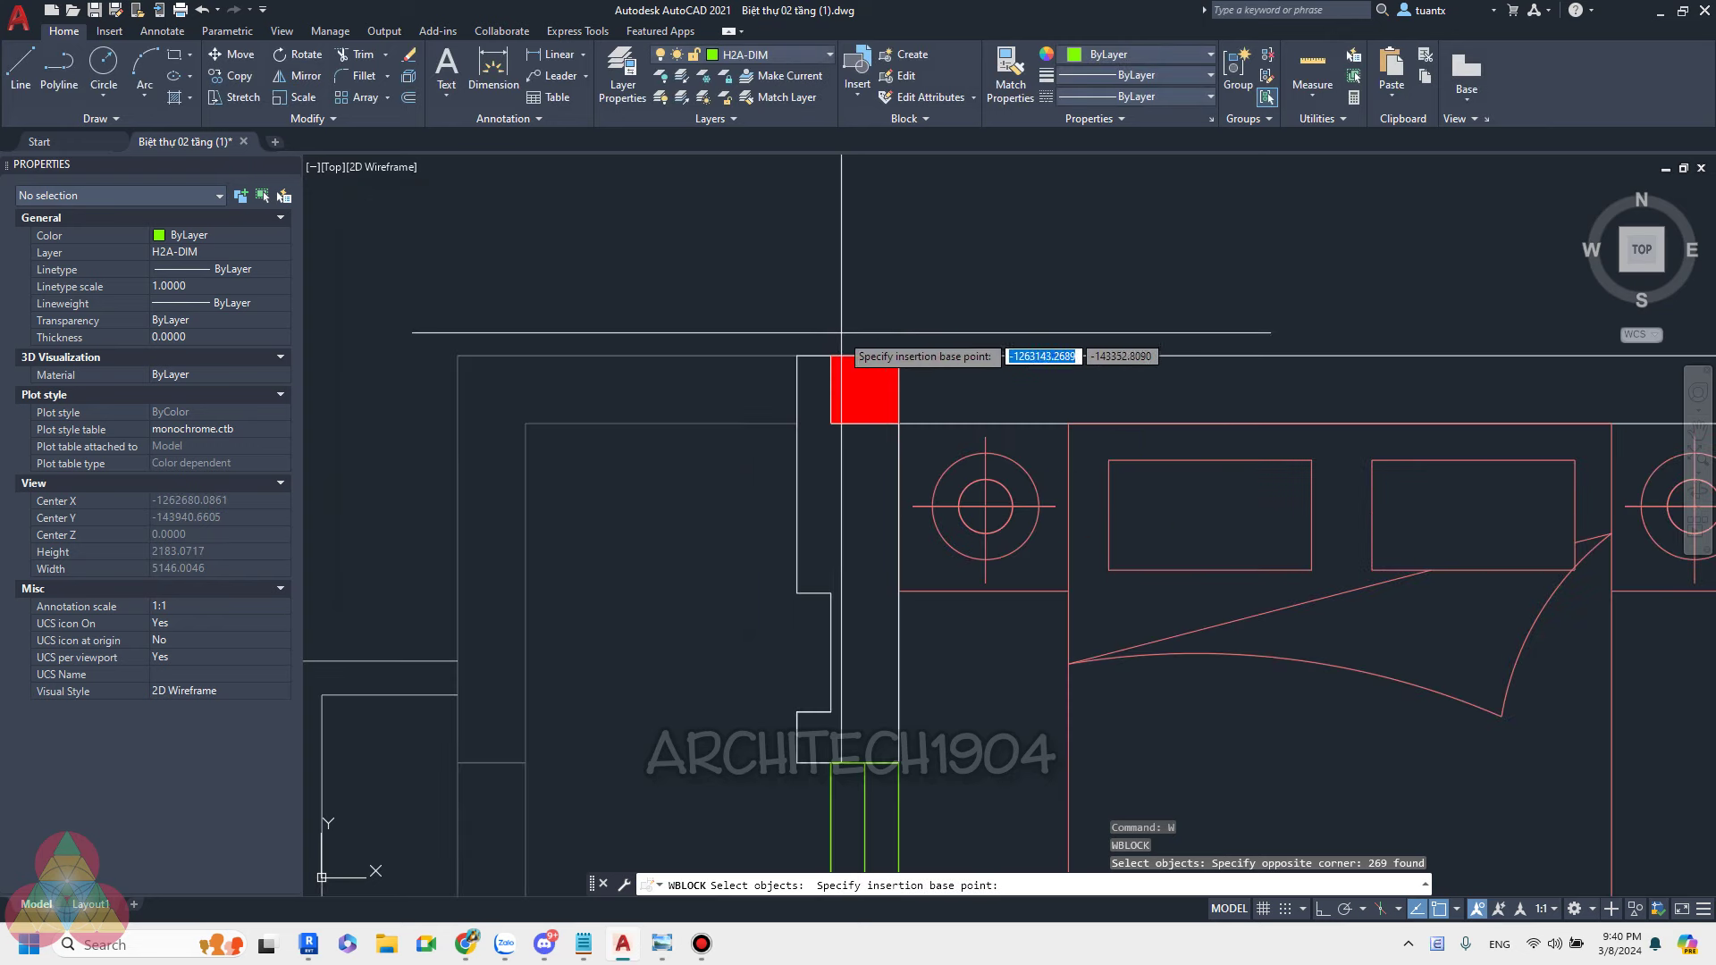
{"action": "left_click", "coordinate": [831, 356]}
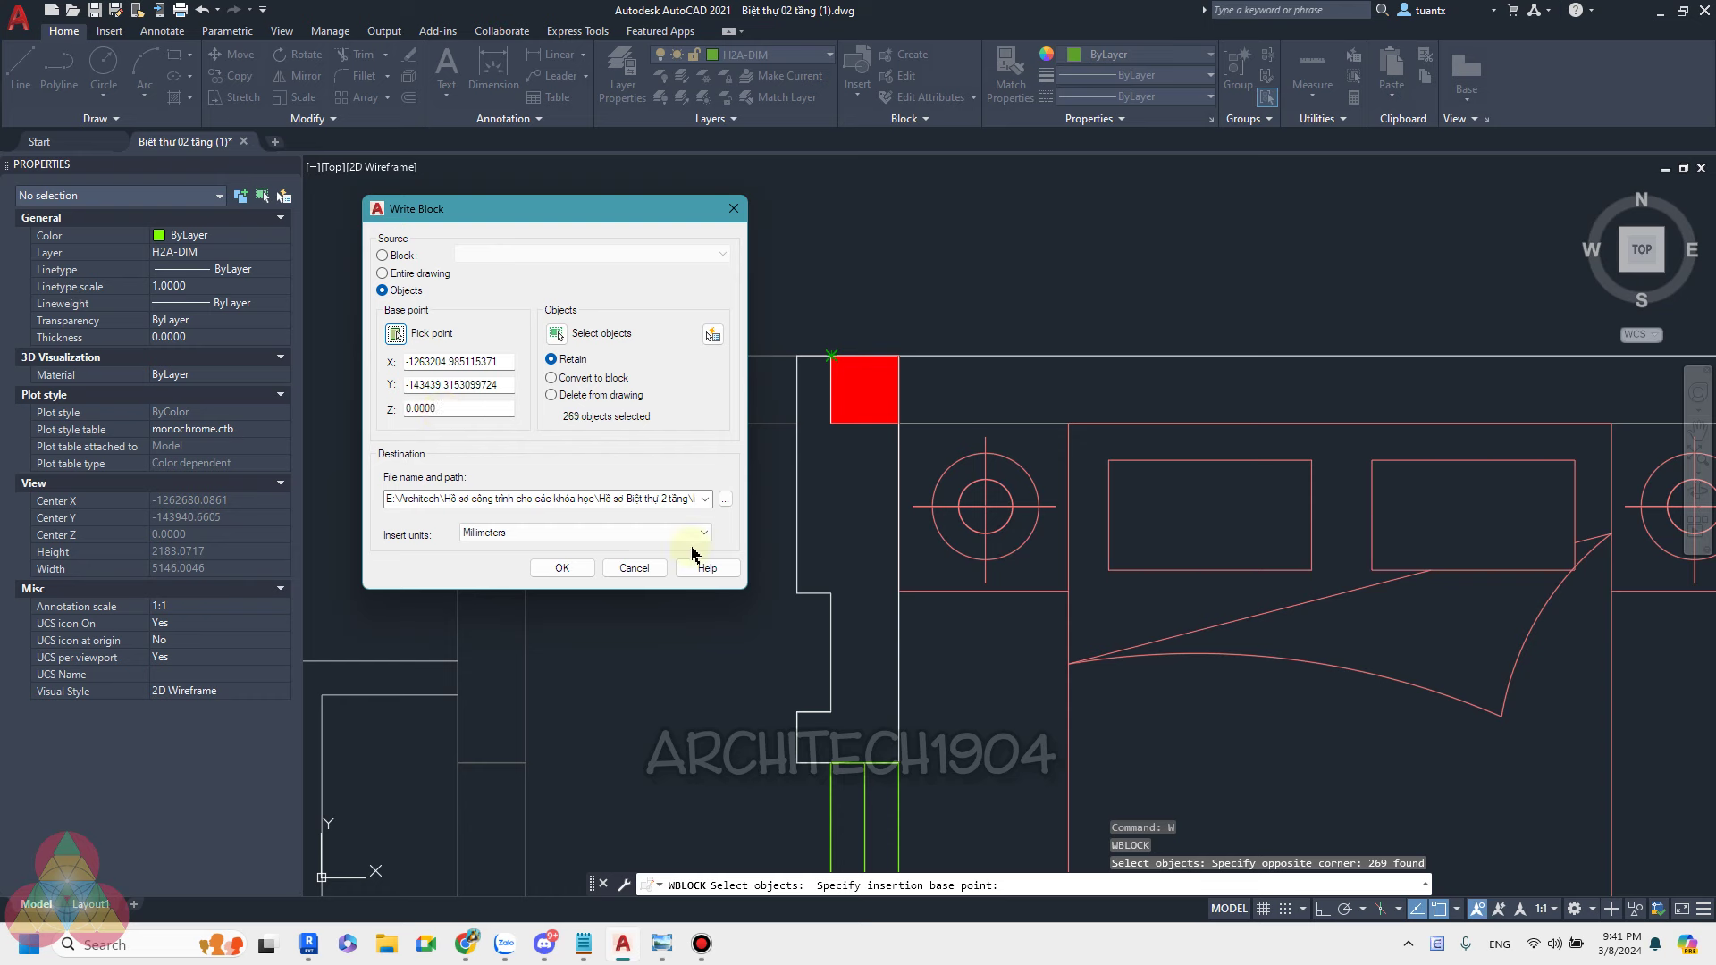
Save the block as drawing MBT2, then bring the Notepad import checklist forward.
{"action": "left_click", "coordinate": [725, 501]}
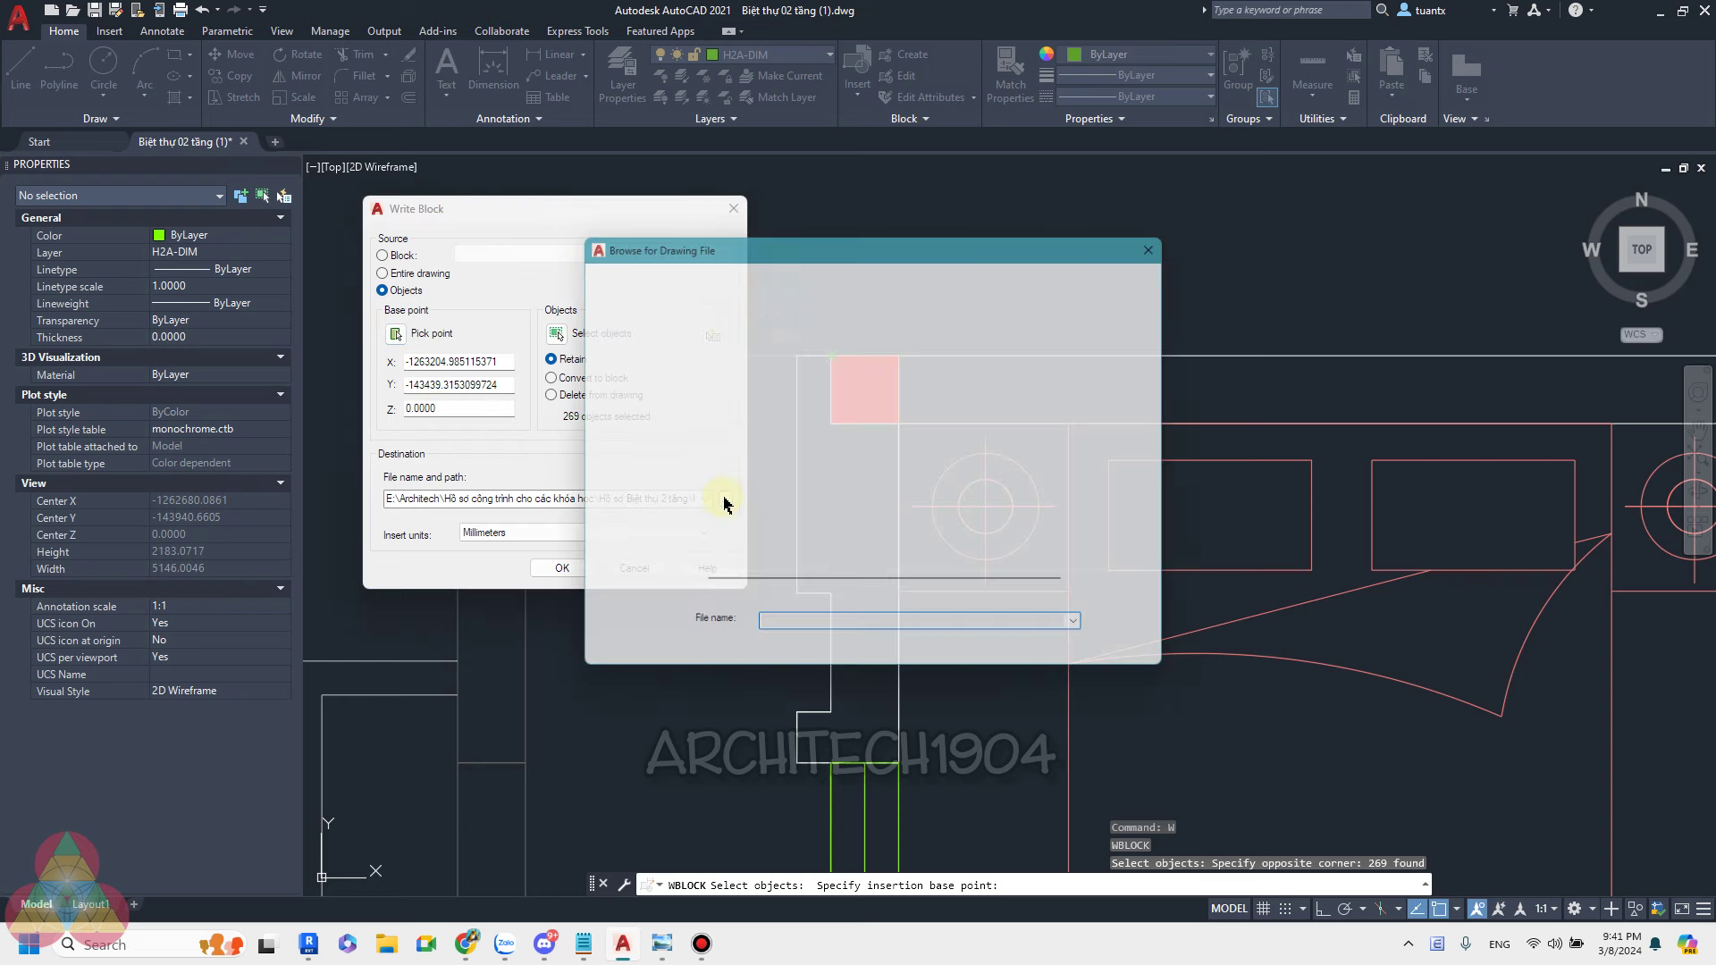
{"action": "type", "text": "M"}
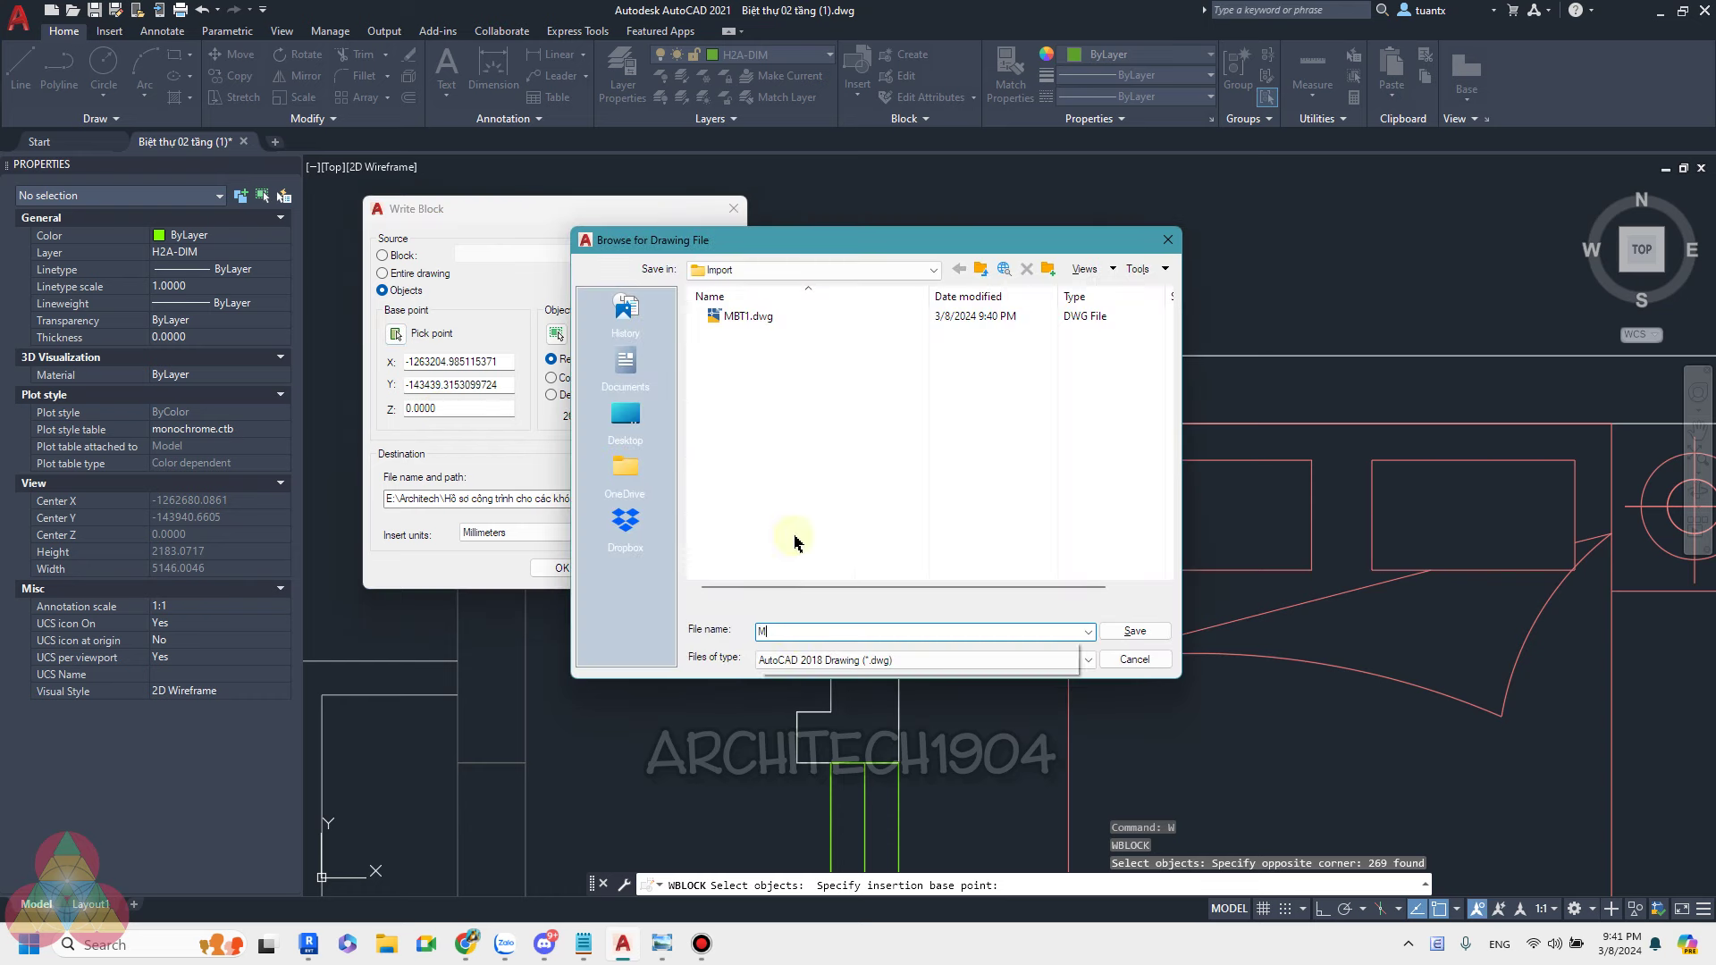
{"action": "type", "text": "BT2"}
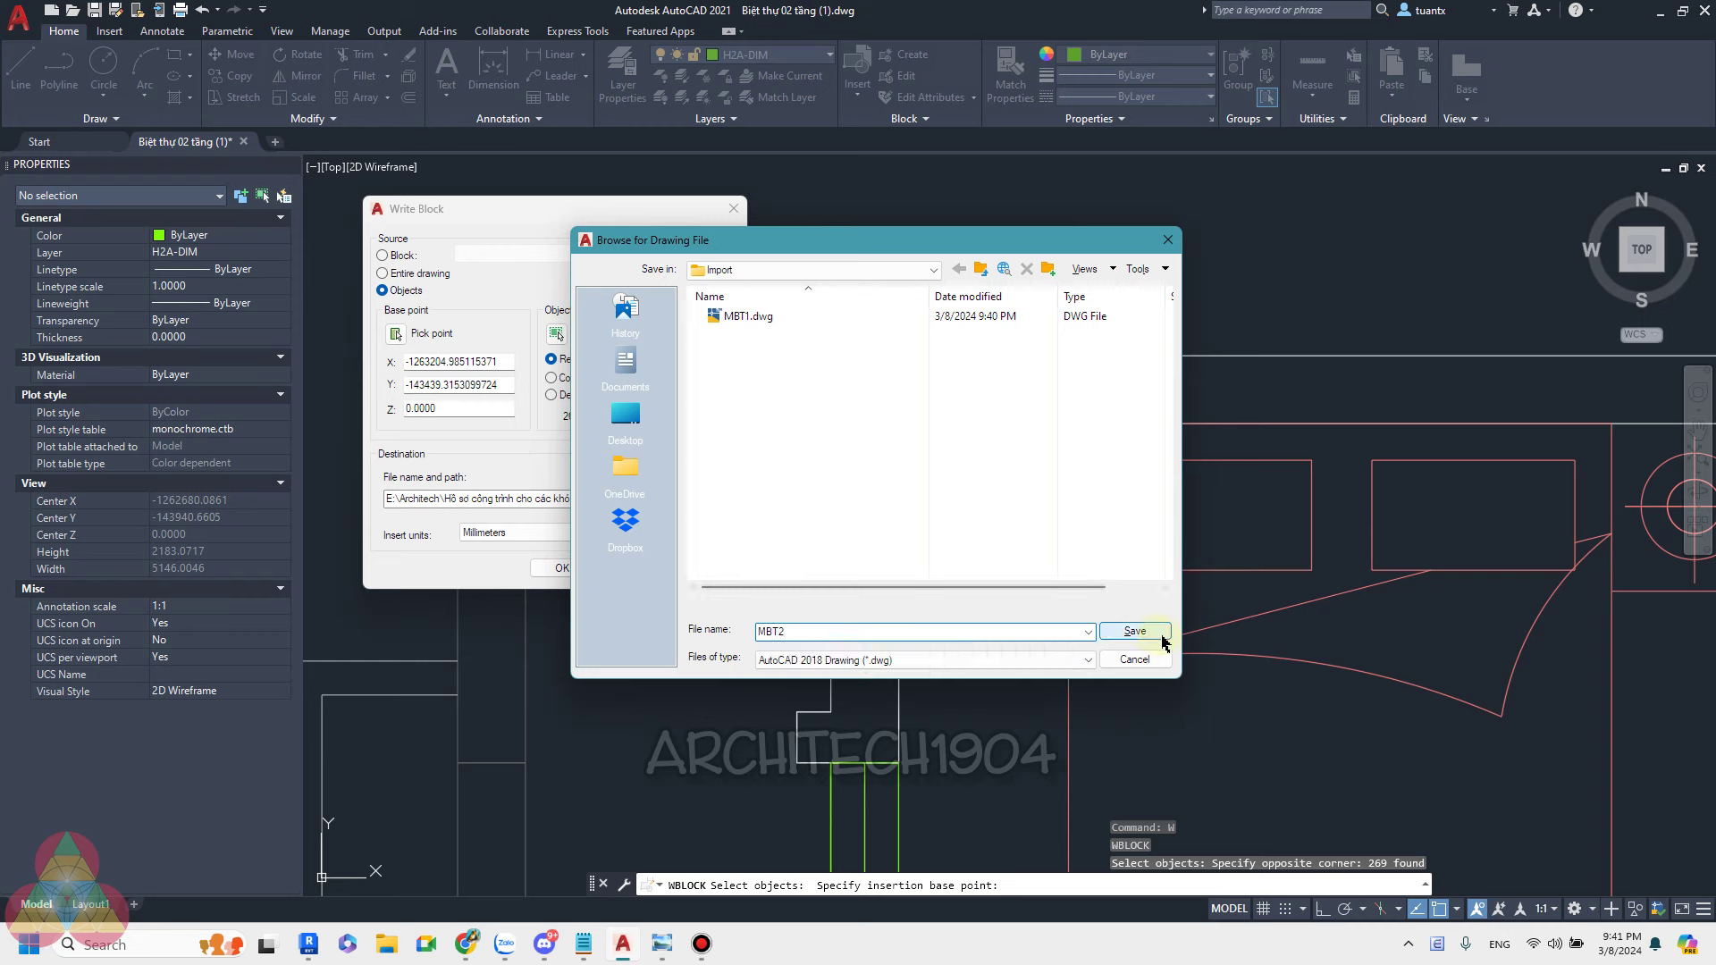
{"action": "left_click", "coordinate": [1135, 631]}
{"action": "left_click", "coordinate": [565, 568]}
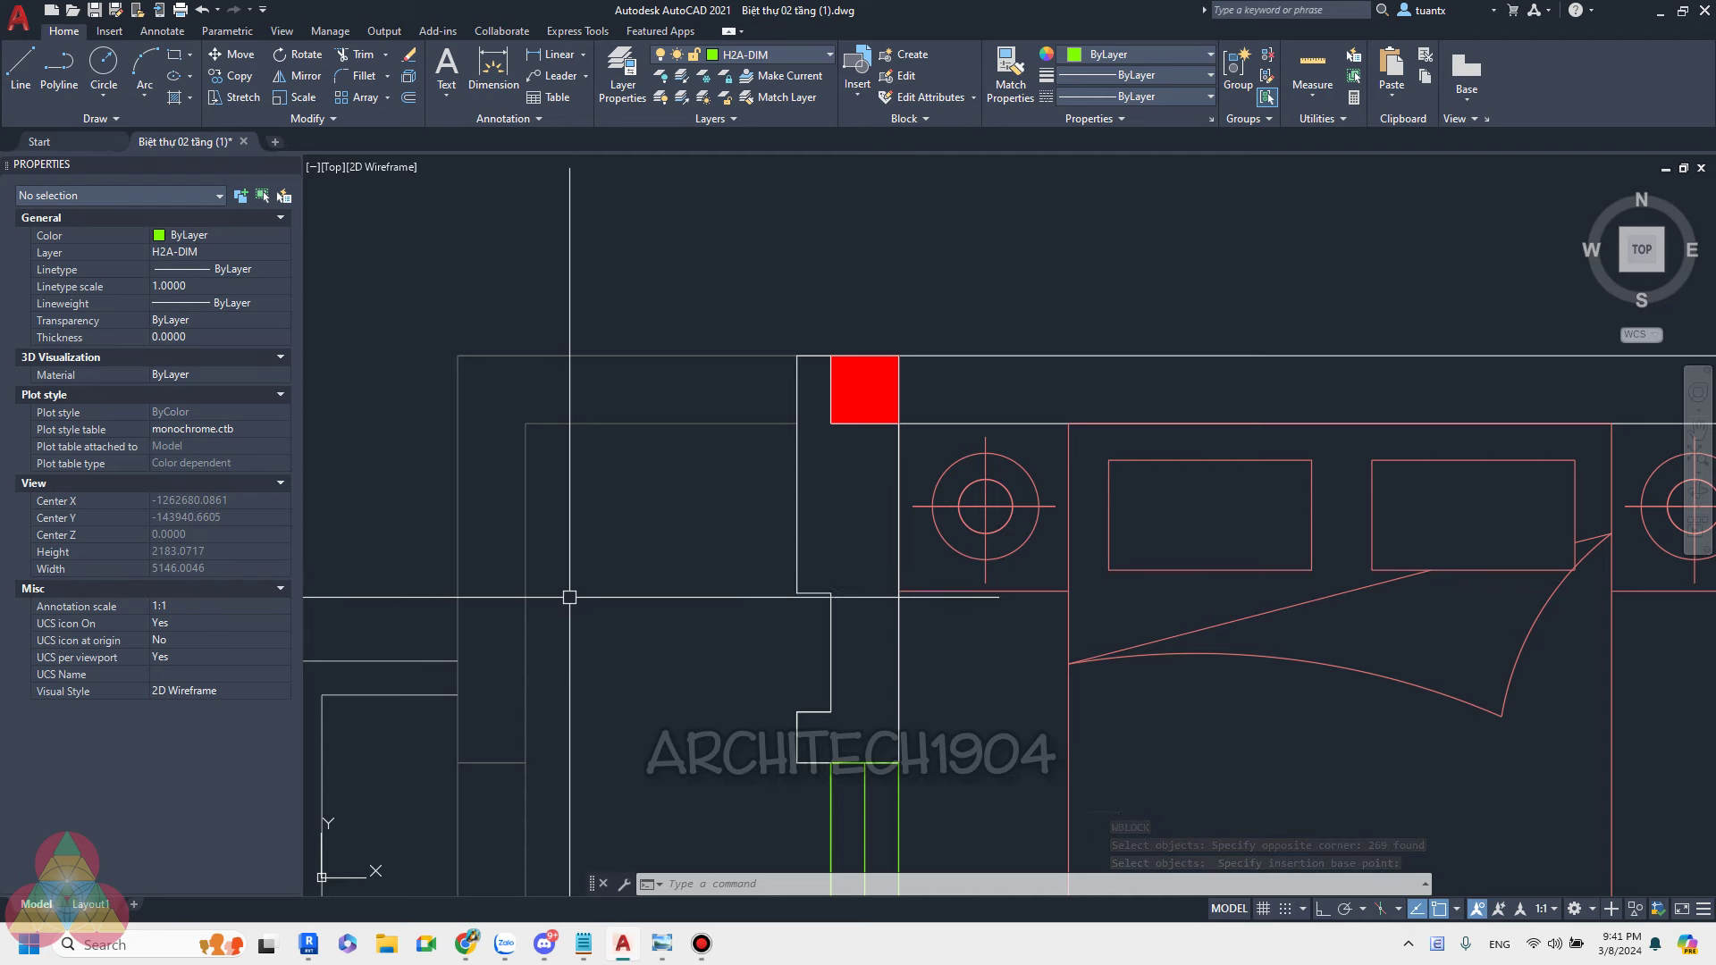
{"action": "left_click", "coordinate": [583, 946]}
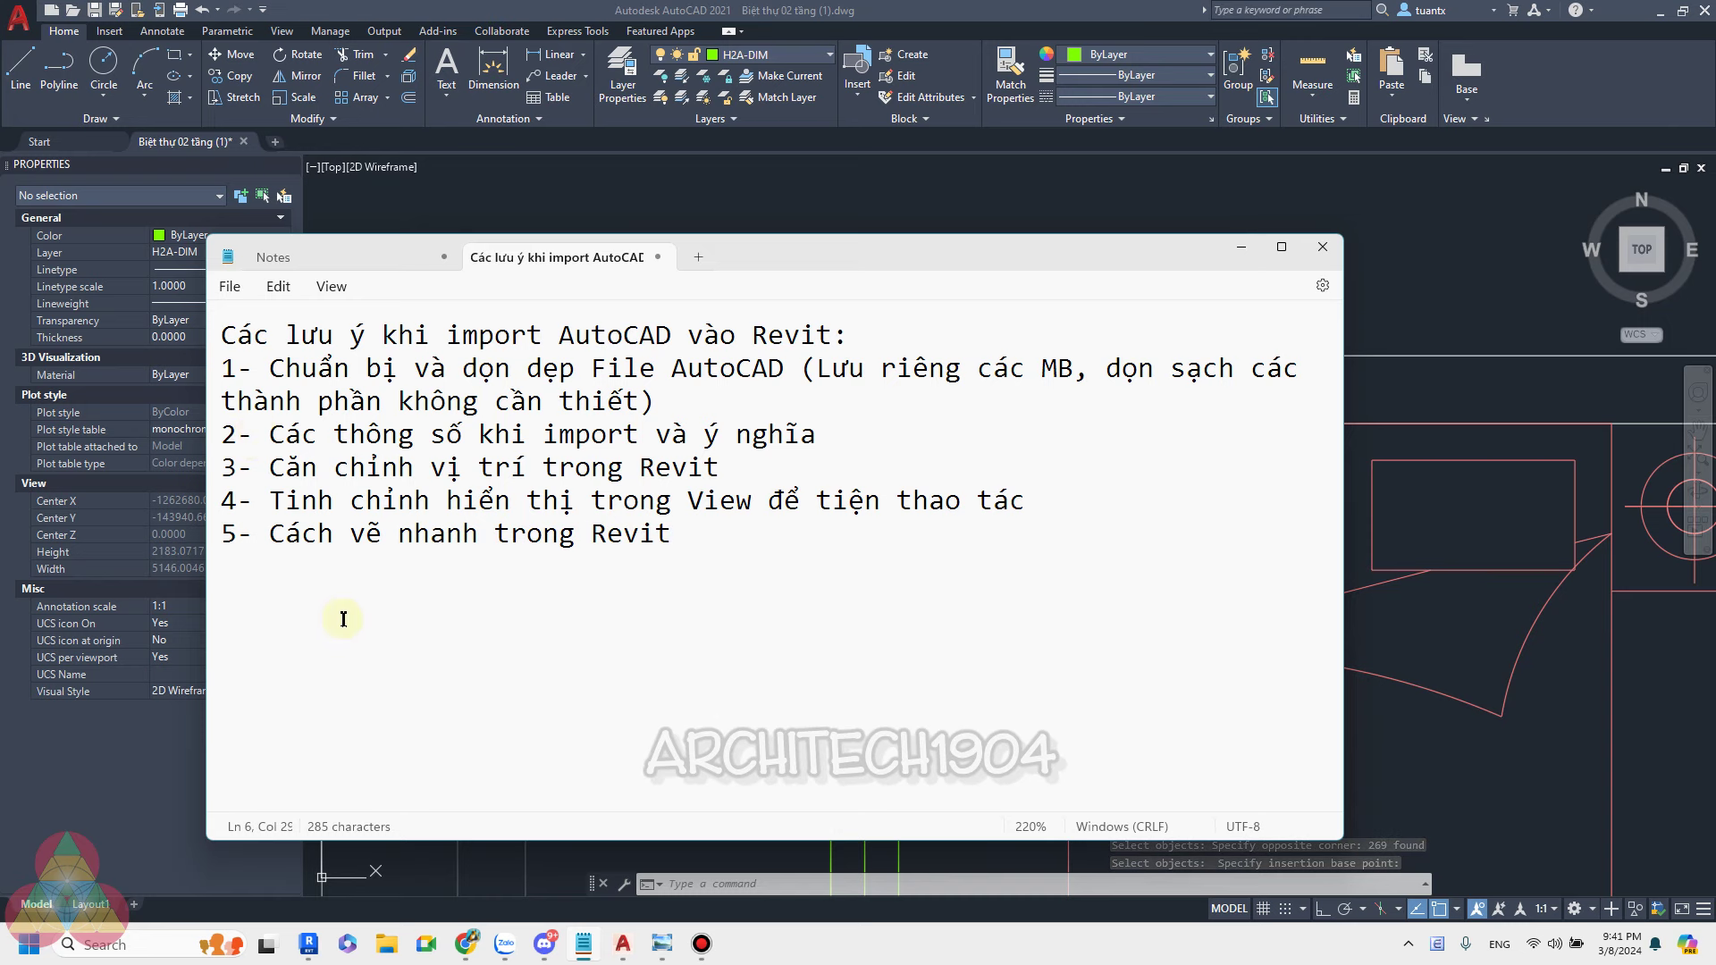
Switch from the Notepad checklist to Revit's empty Level 1 floor plan.
{"action": "left_click", "coordinate": [310, 951]}
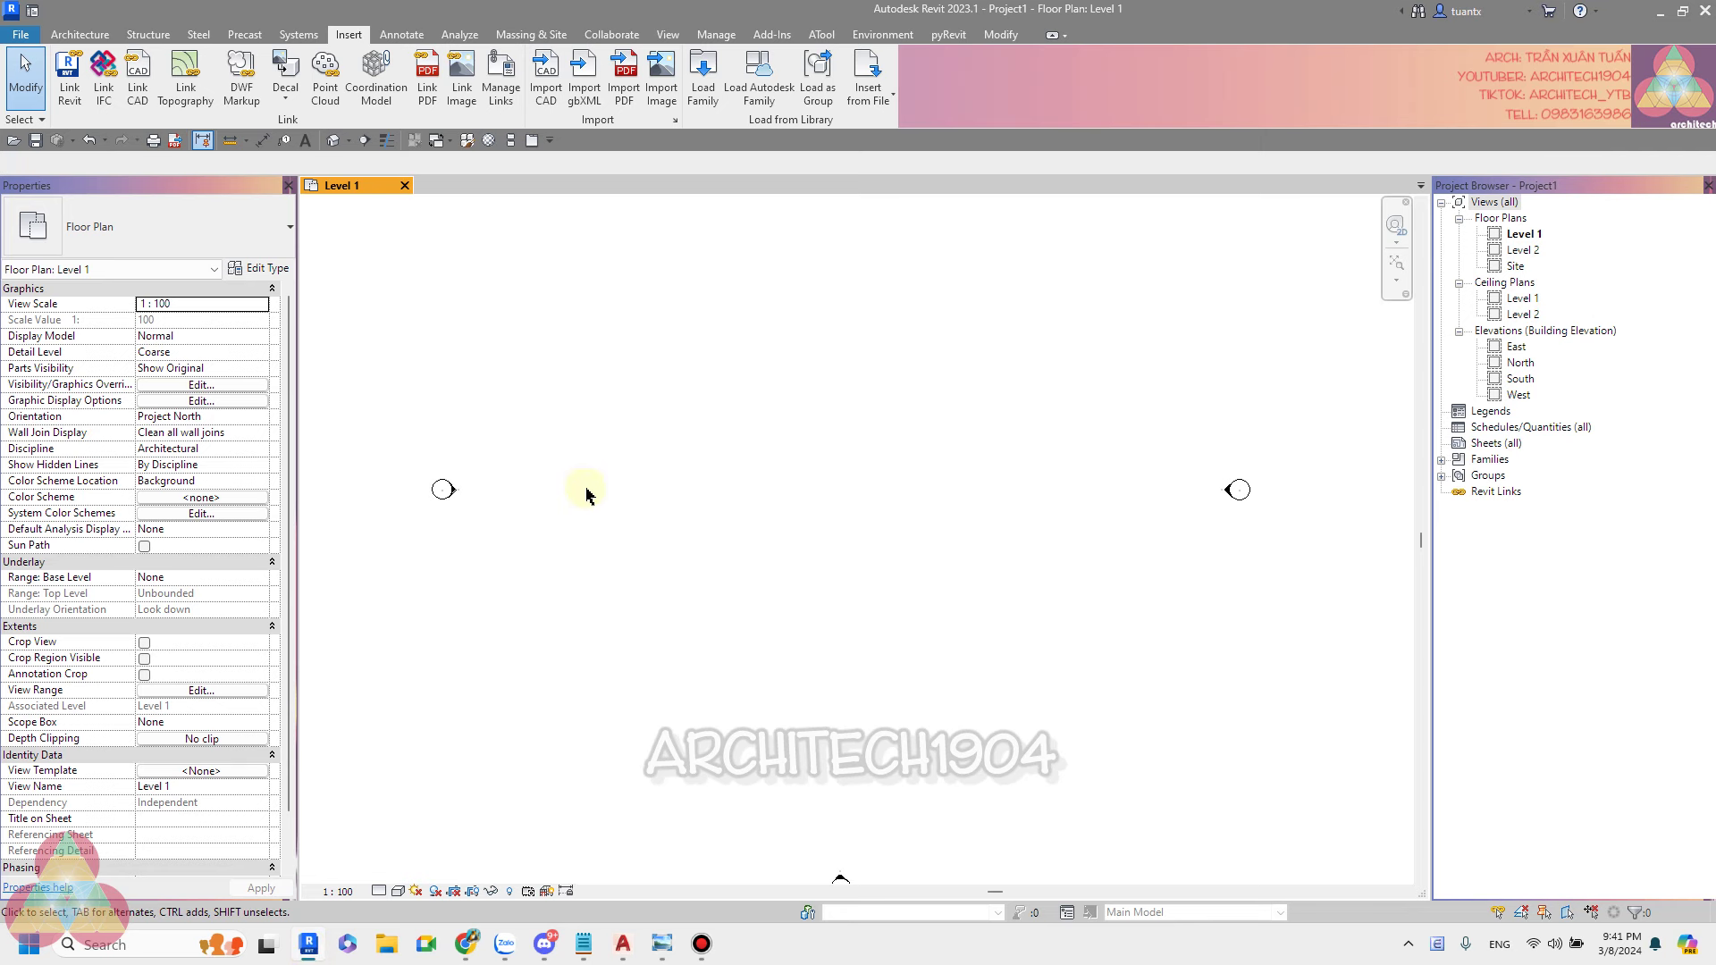
{"action": "scroll", "coordinate": [586, 494], "scroll_direction": "down", "scroll_amount": 2}
{"action": "middle_click_drag", "start_coordinate": [601, 494], "coordinate": [663, 525]}
{"action": "mouse_move", "coordinate": [624, 944]}
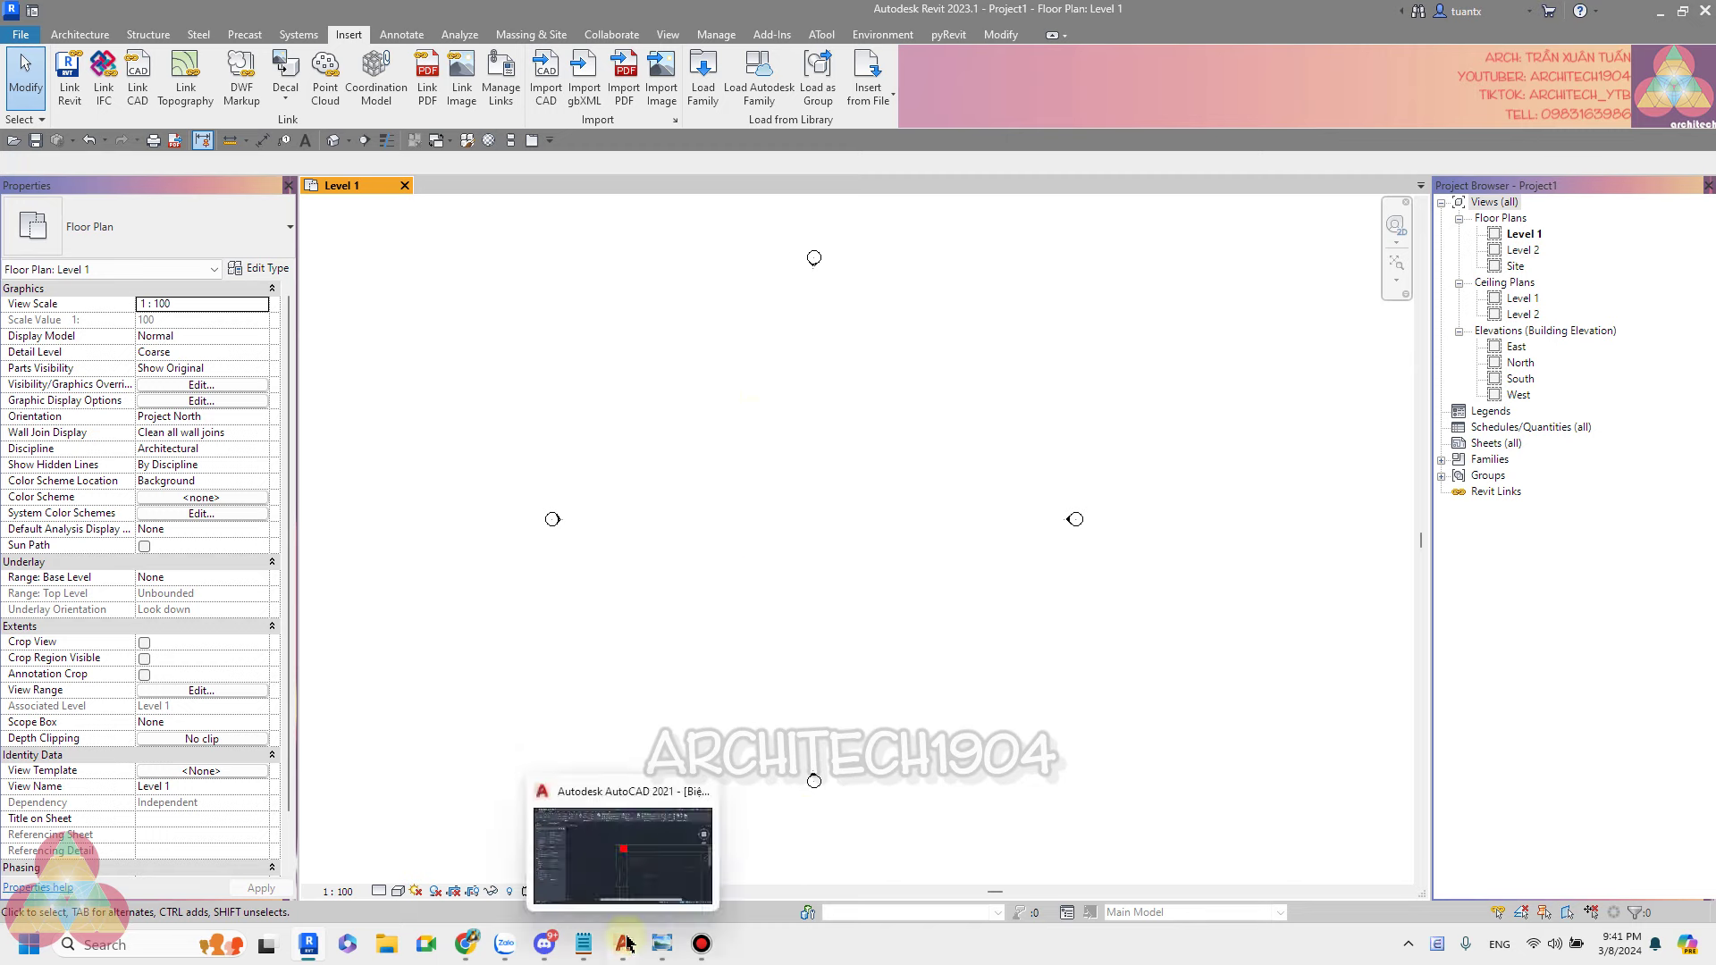
{"action": "left_click", "coordinate": [658, 903]}
{"action": "scroll", "coordinate": [661, 804], "scroll_direction": "down", "scroll_amount": 4}
{"action": "scroll", "coordinate": [625, 606], "scroll_direction": "down", "scroll_amount": 5}
{"action": "scroll", "coordinate": [816, 460], "scroll_direction": "down", "scroll_amount": 2}
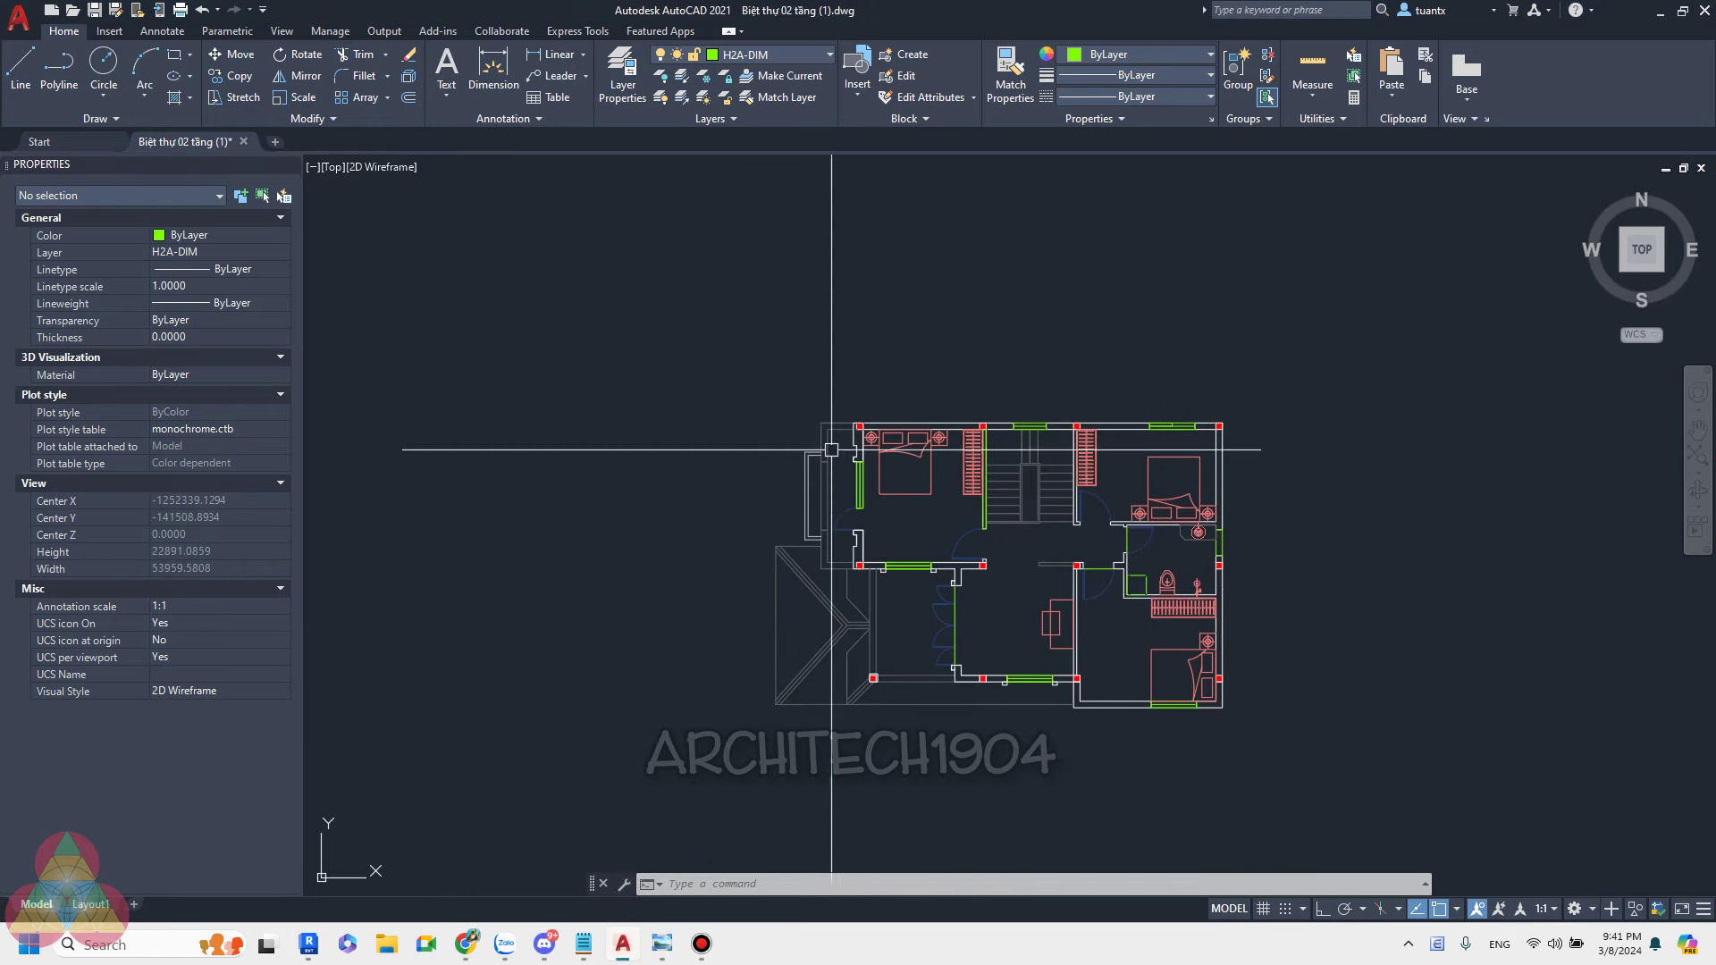
{"action": "middle_click_drag", "start_coordinate": [1040, 395], "coordinate": [924, 337]}
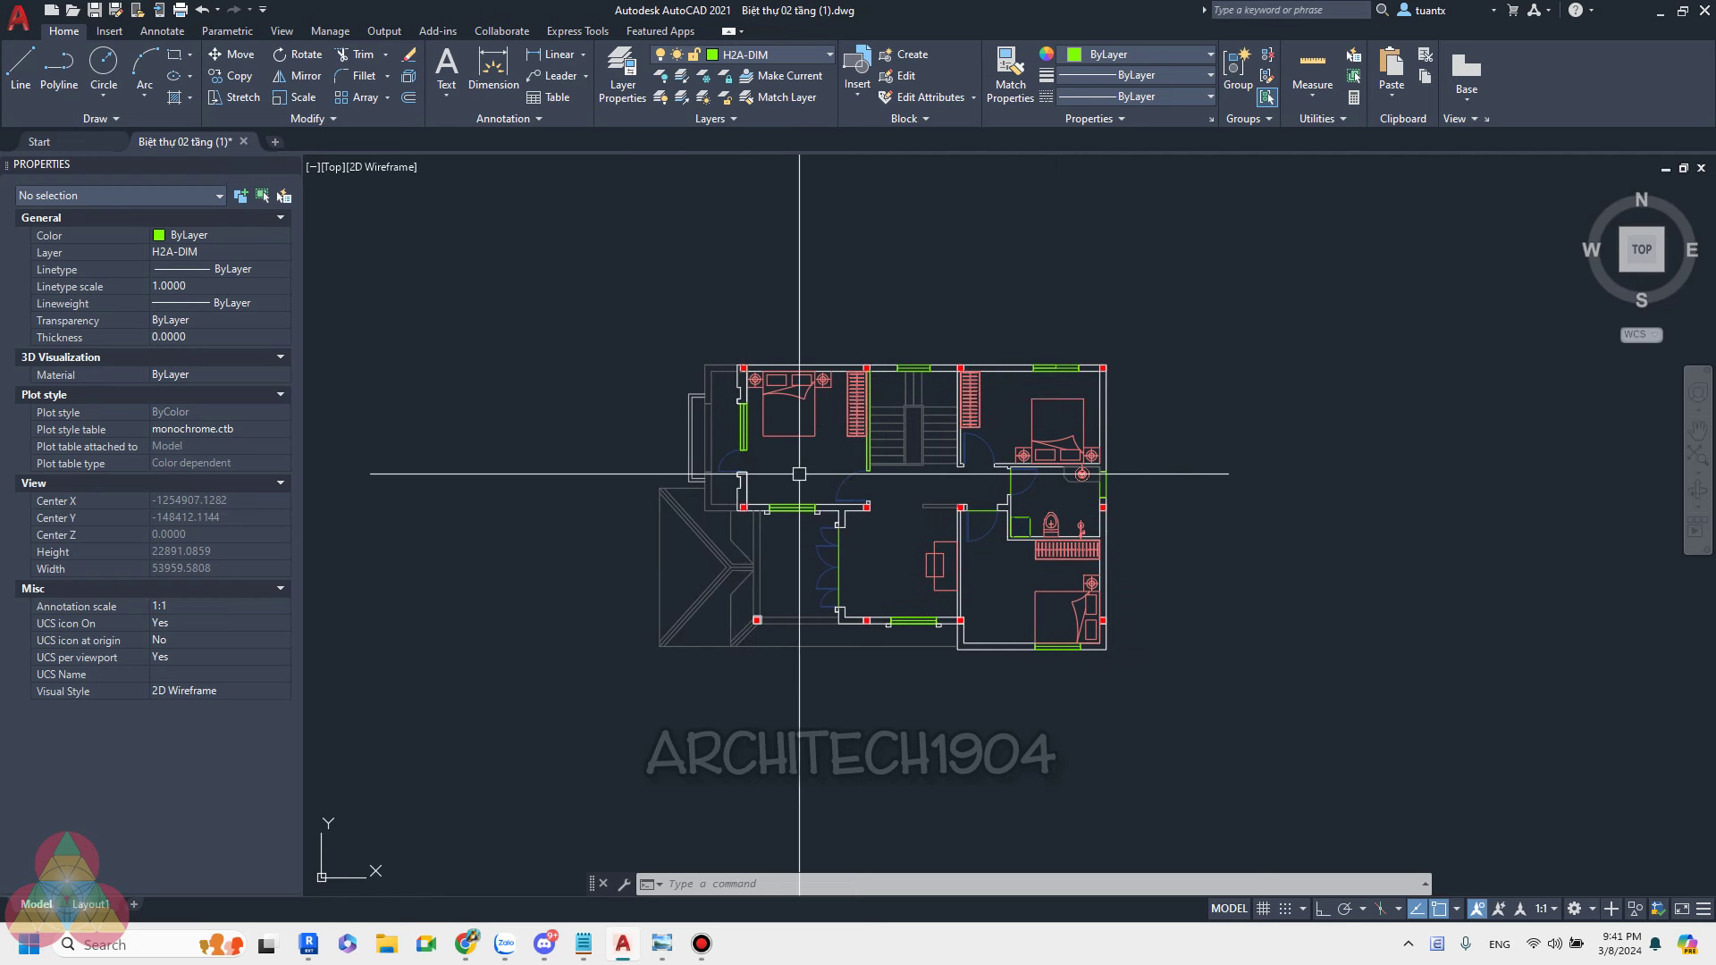
{"action": "left_click", "coordinate": [309, 945]}
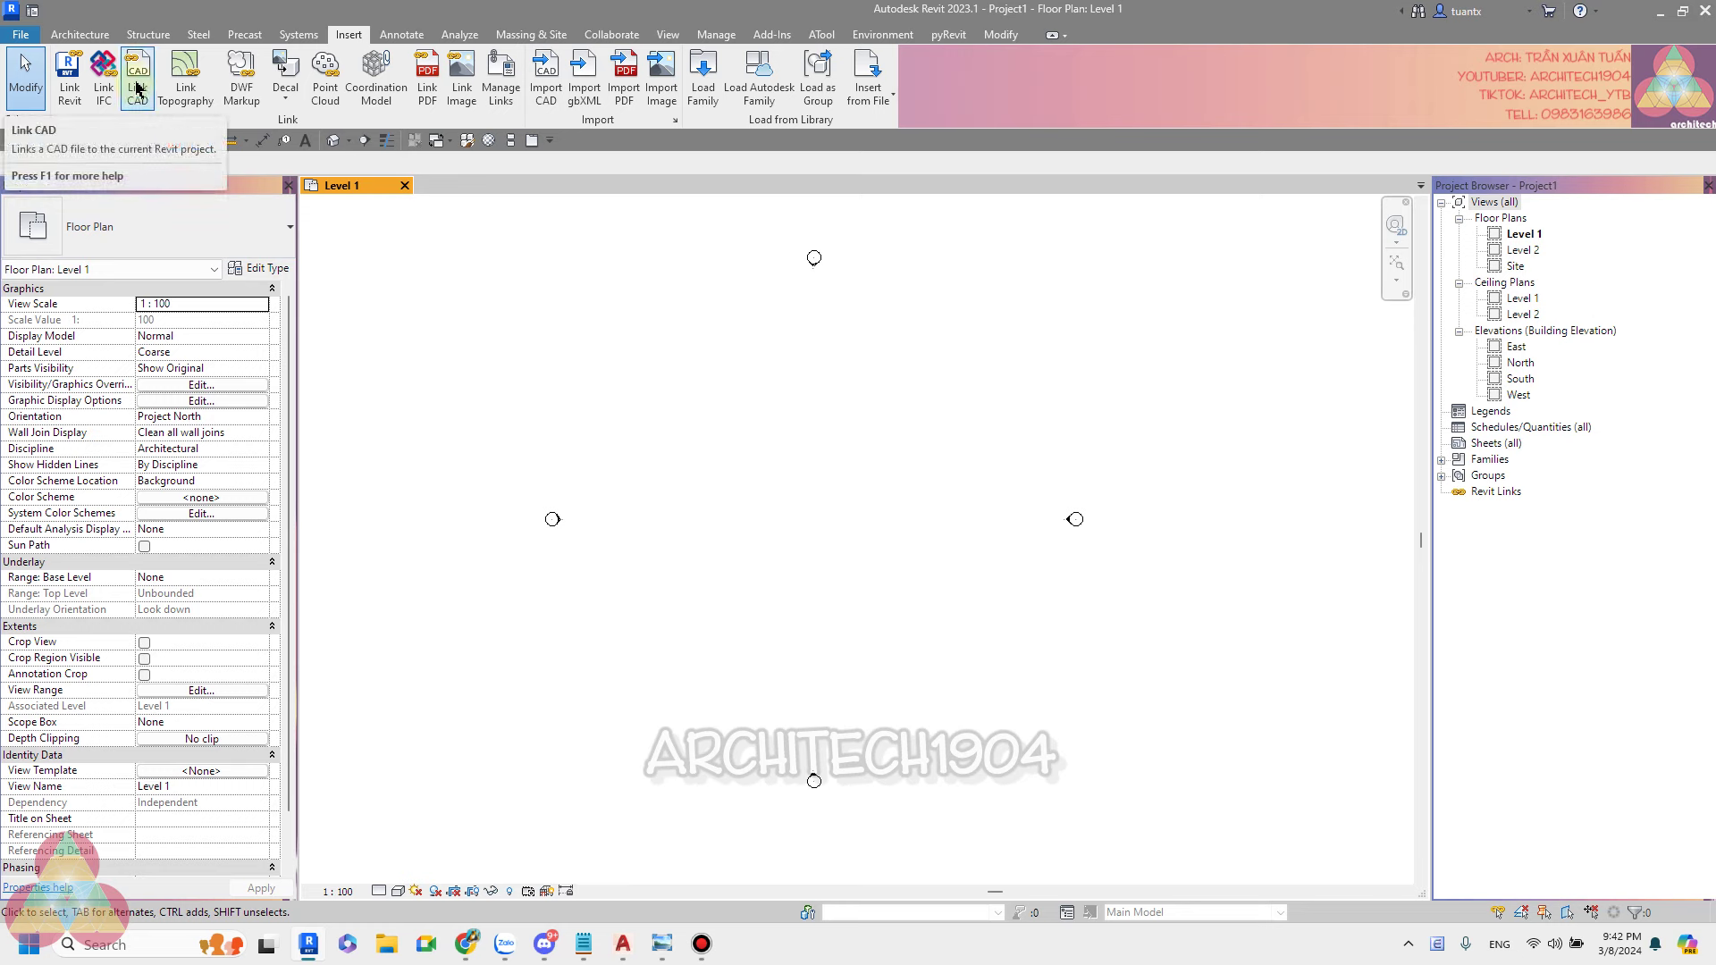
Choose MBT1.dwg from the Import folder in Link CAD, with Colors set to Black and White.
{"action": "left_click", "coordinate": [137, 85]}
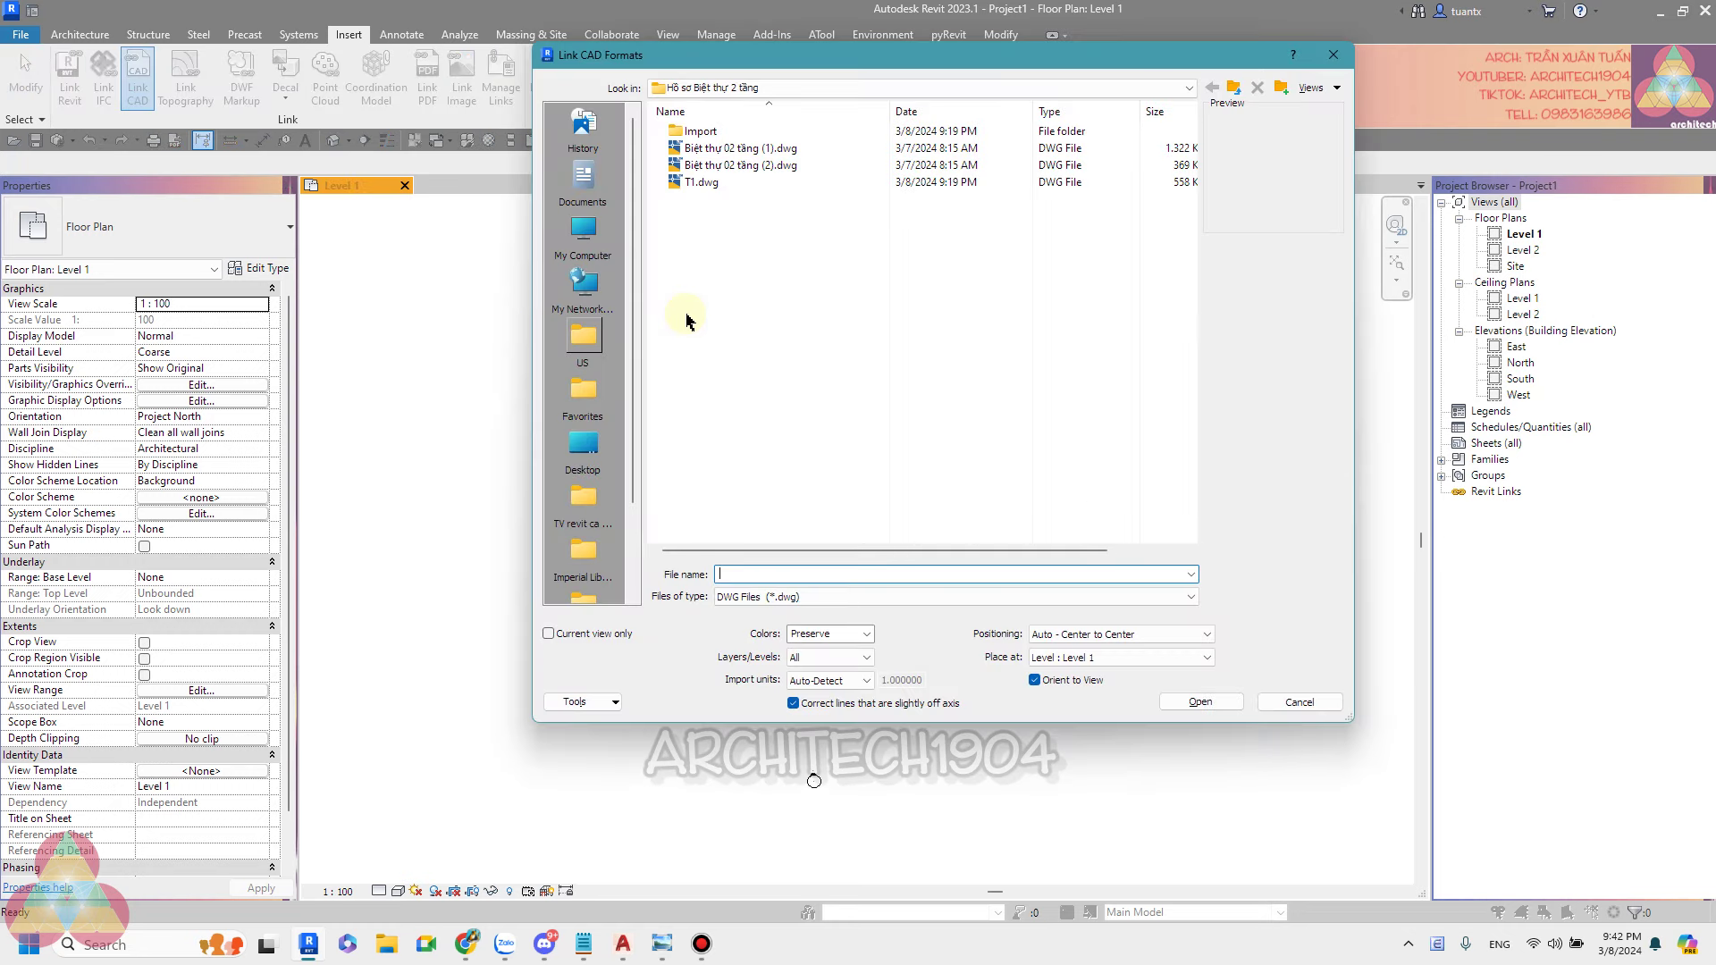
{"action": "double_click", "coordinate": [693, 132]}
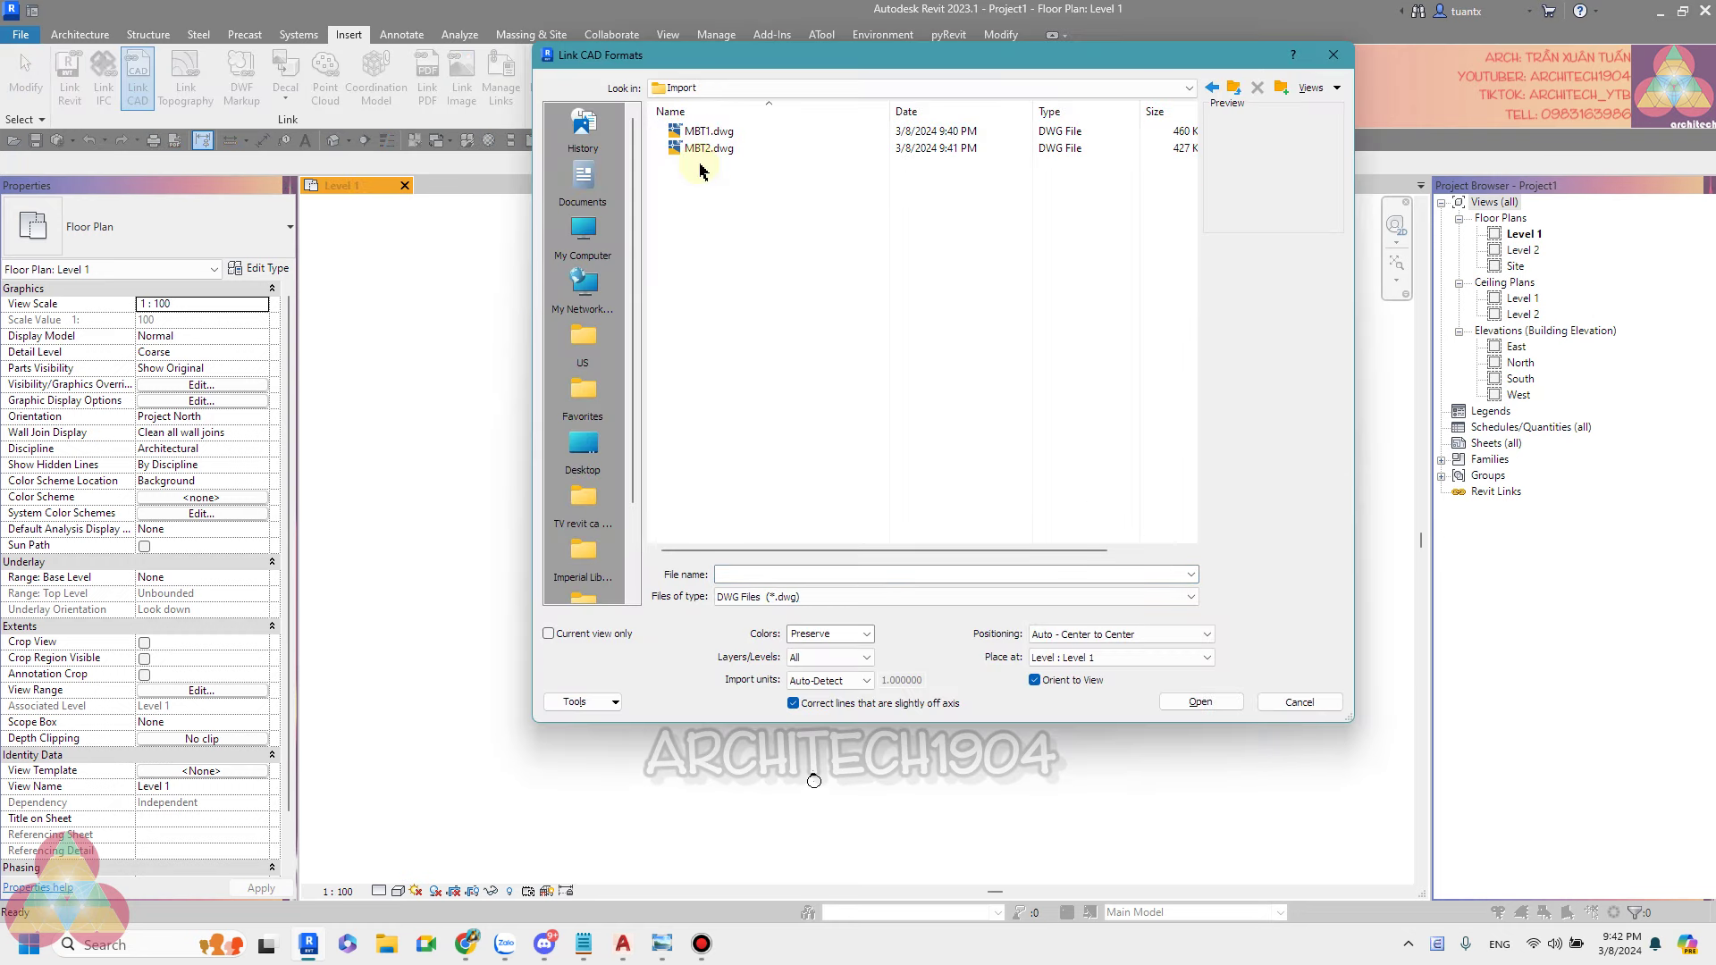
{"action": "left_click", "coordinate": [713, 132]}
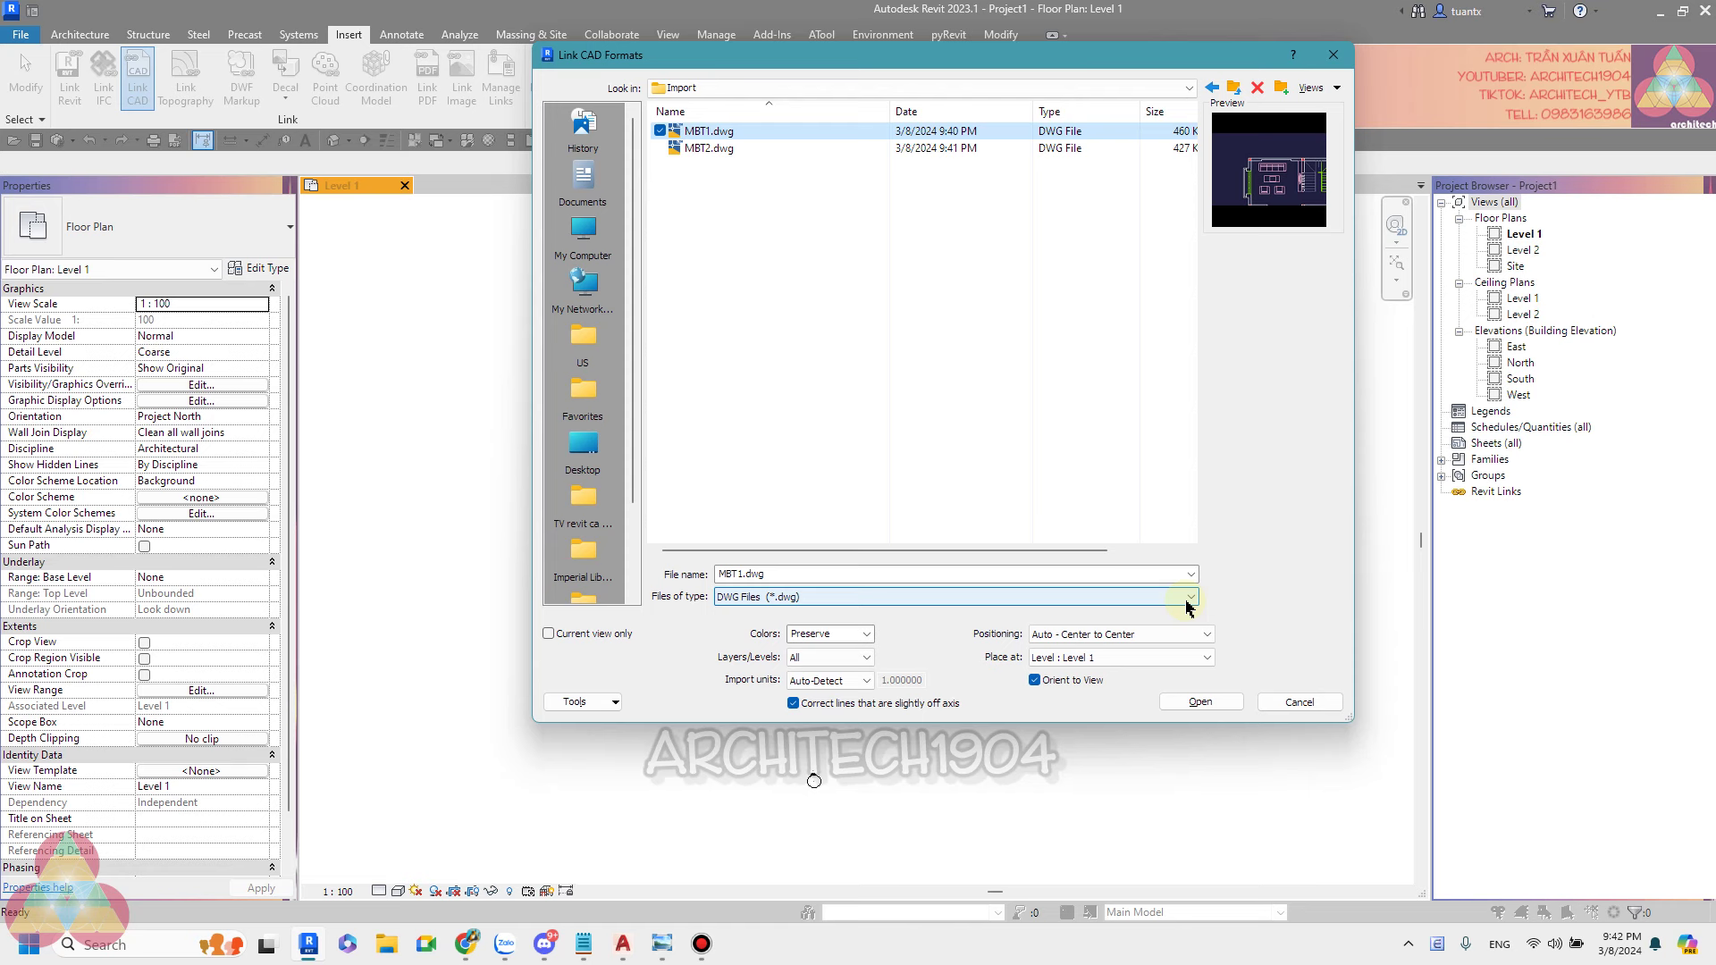
{"action": "left_click", "coordinate": [861, 634]}
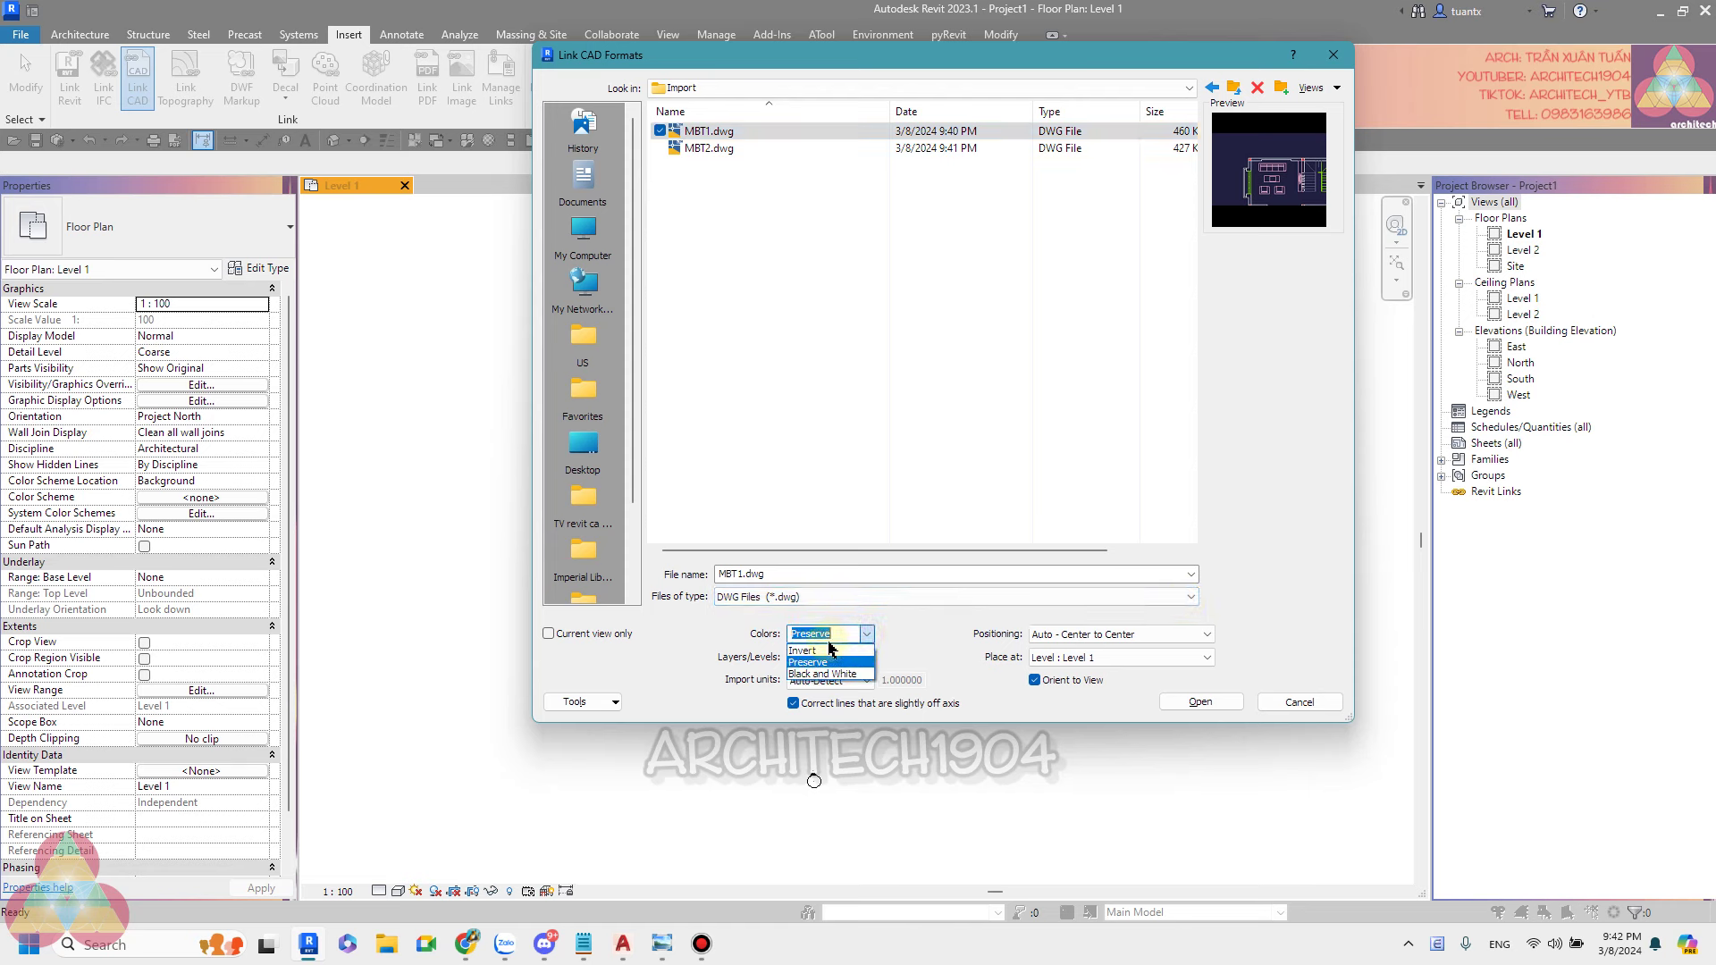
{"action": "left_click", "coordinate": [814, 674]}
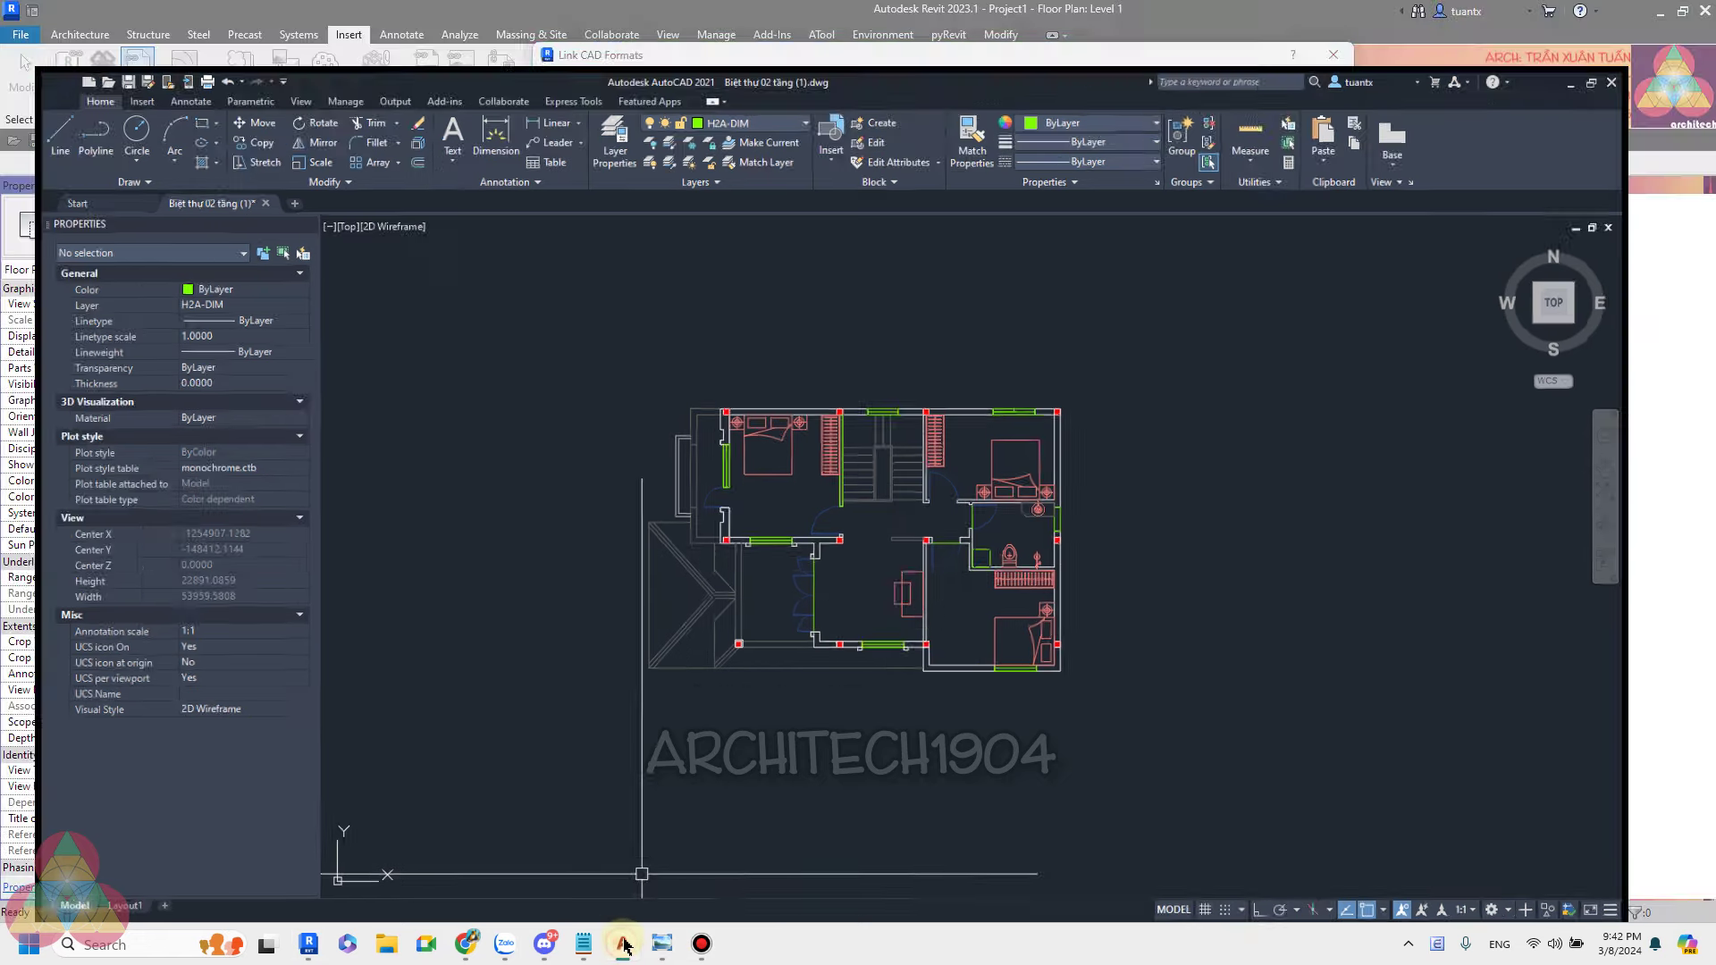
Minimise AutoCAD to bring back Revit's Link CAD Formats dialog for MBT1.dwg.
{"action": "left_click", "coordinate": [626, 936]}
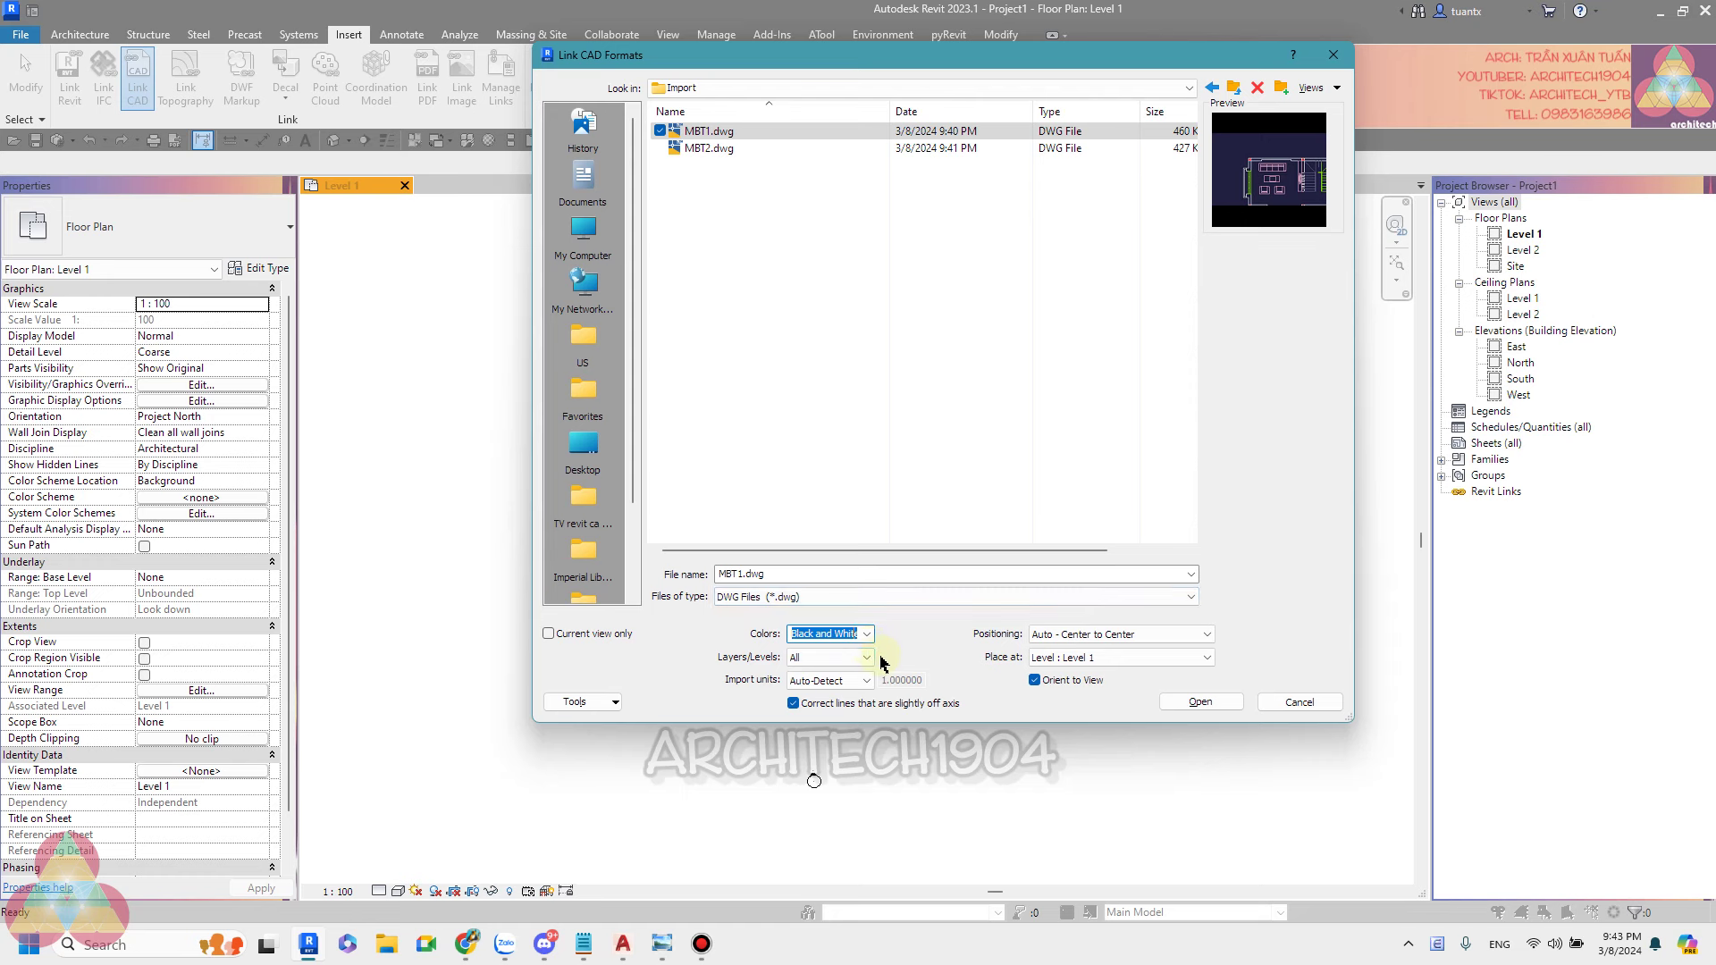
Set MBT1.dwg's import units to millimeter in the Link CAD Formats dialog.
{"action": "left_click", "coordinate": [804, 687]}
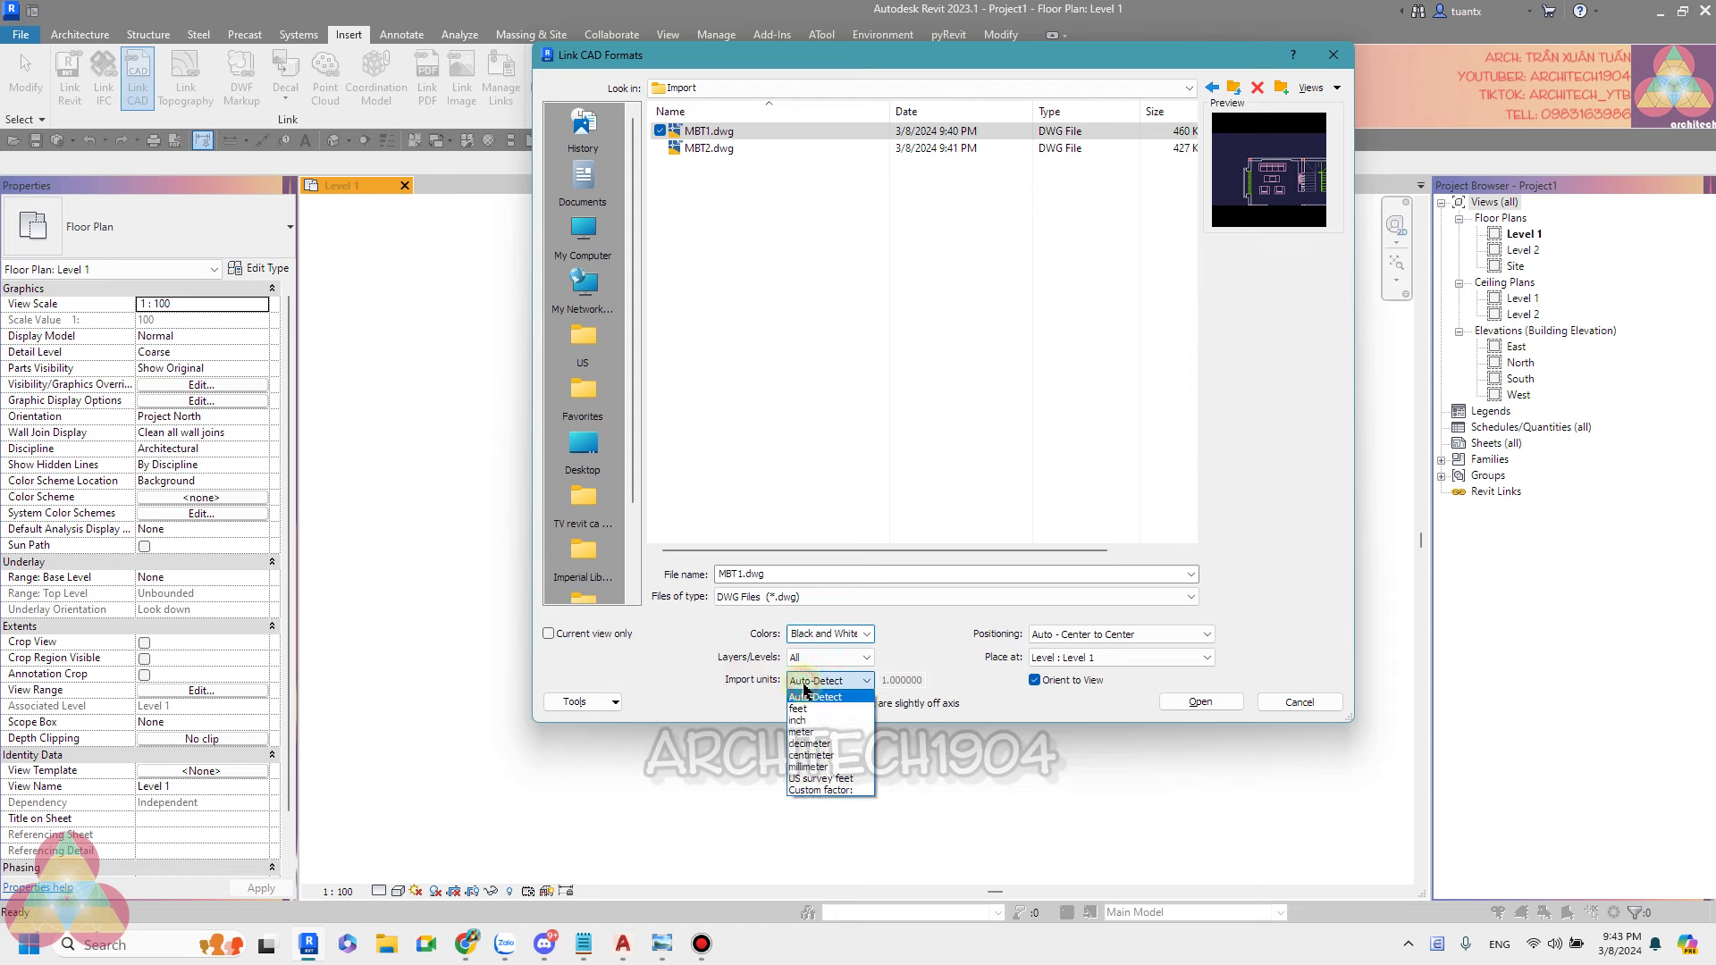
{"action": "left_click", "coordinate": [809, 766]}
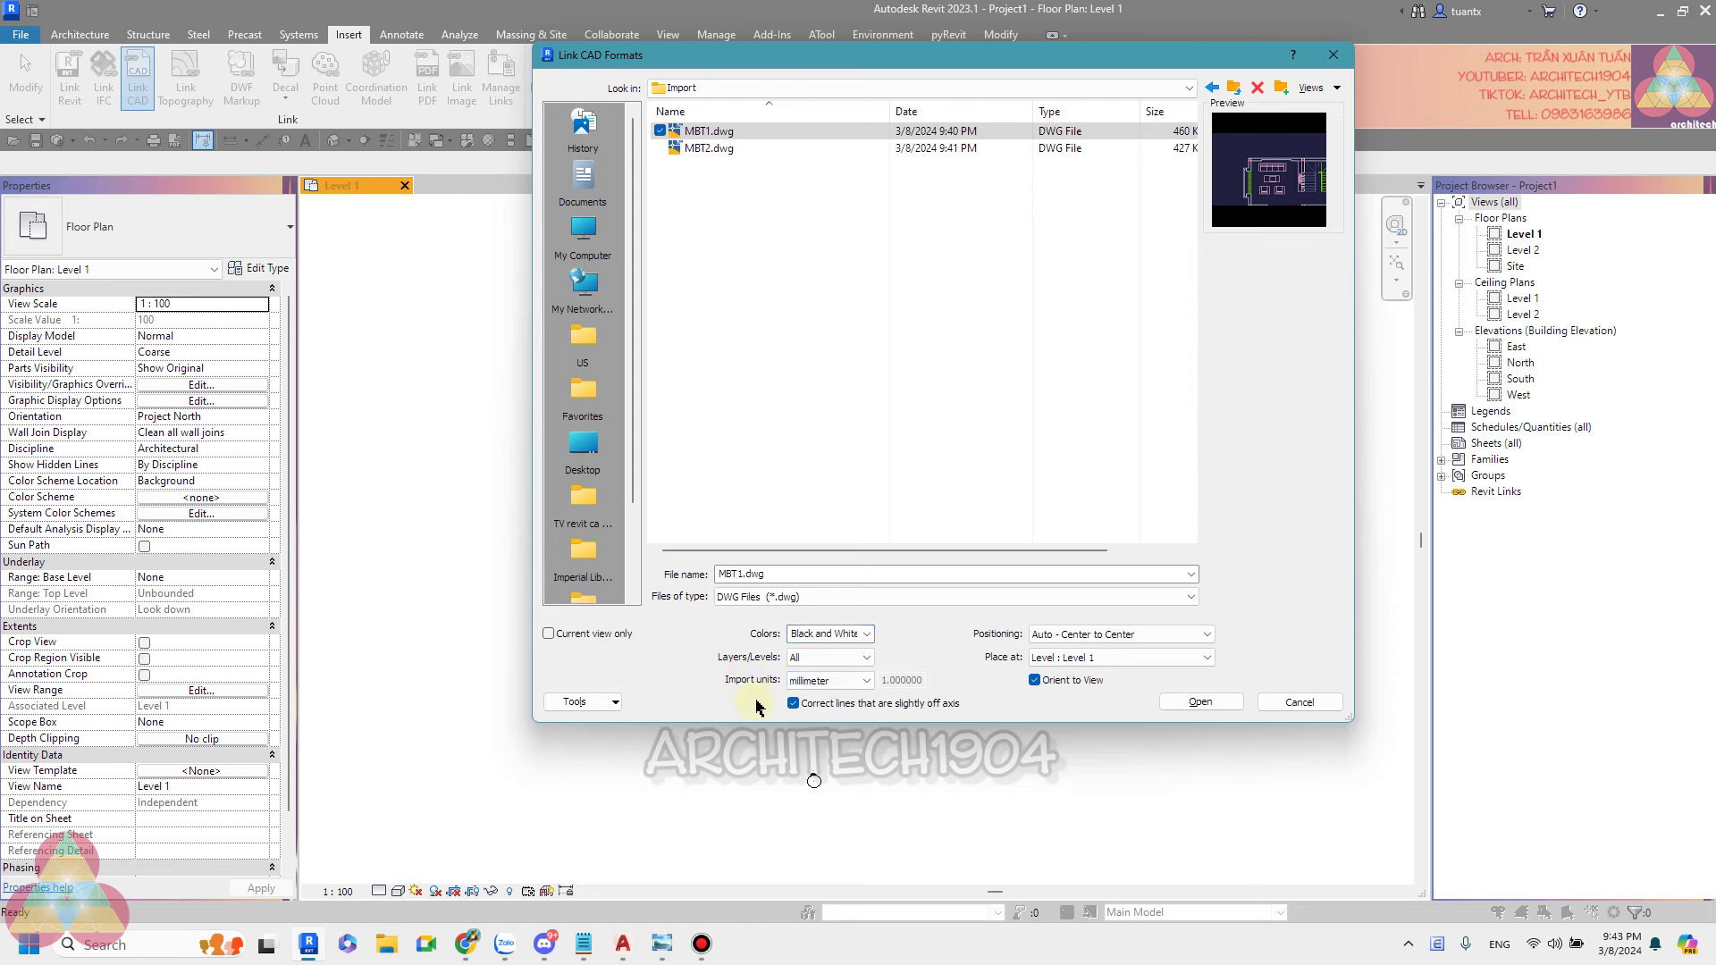
{"action": "left_click", "coordinate": [801, 685]}
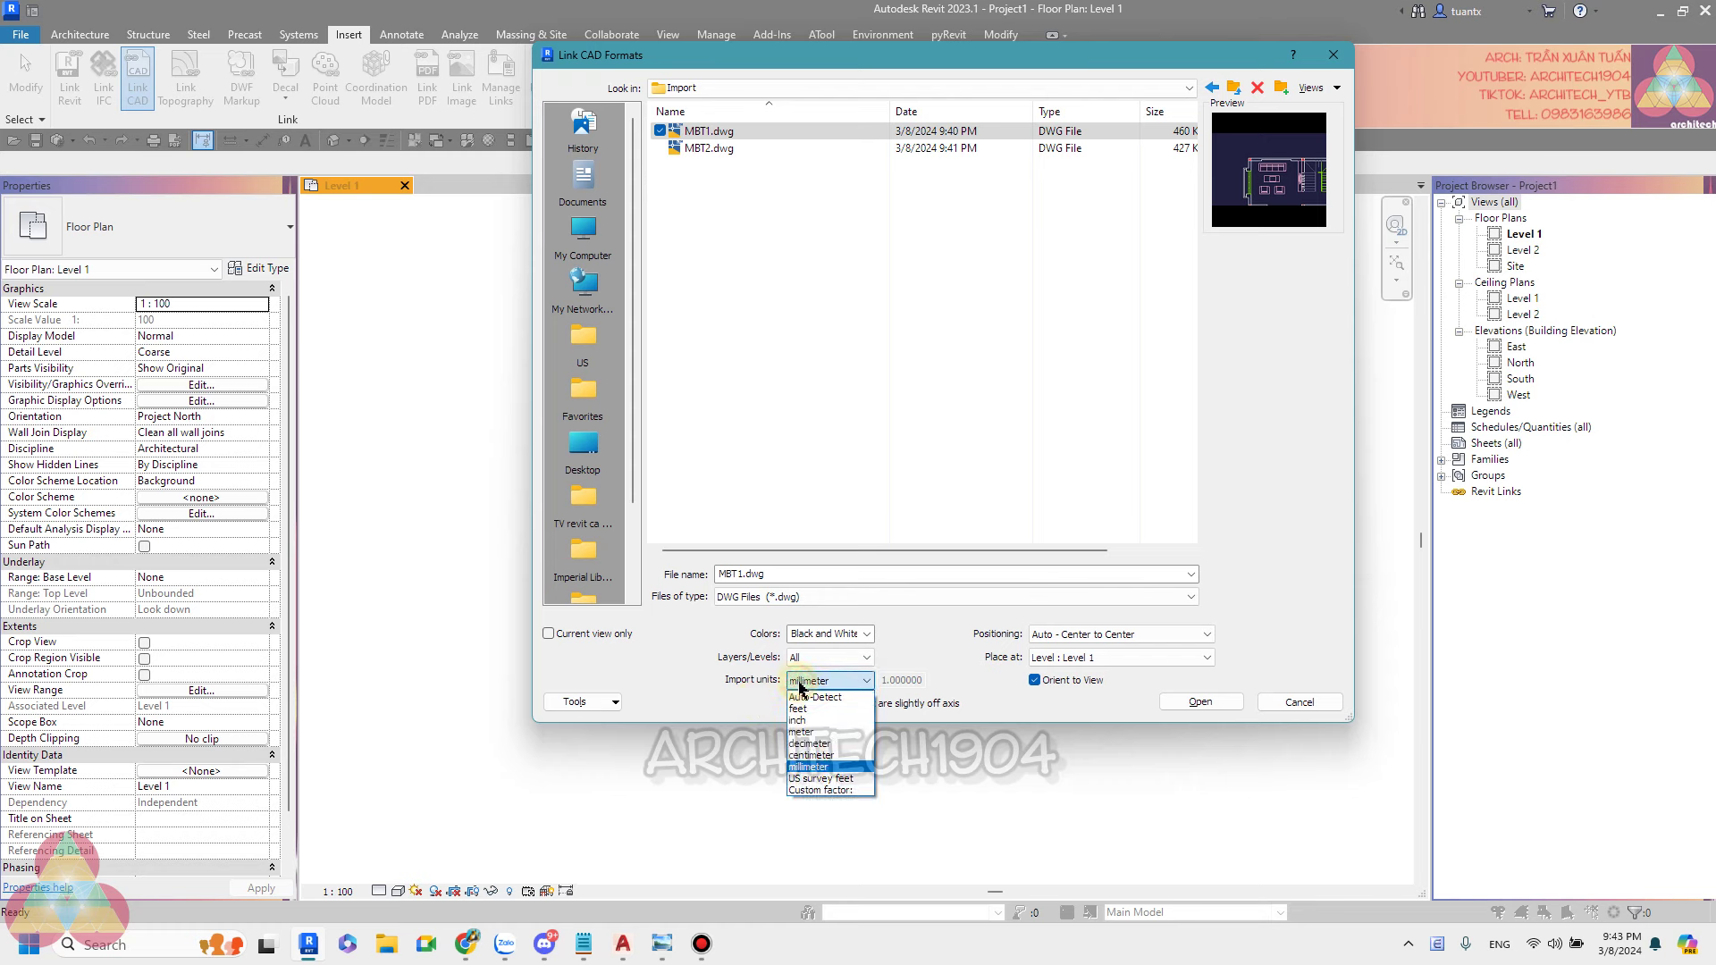
{"action": "left_click", "coordinate": [801, 686]}
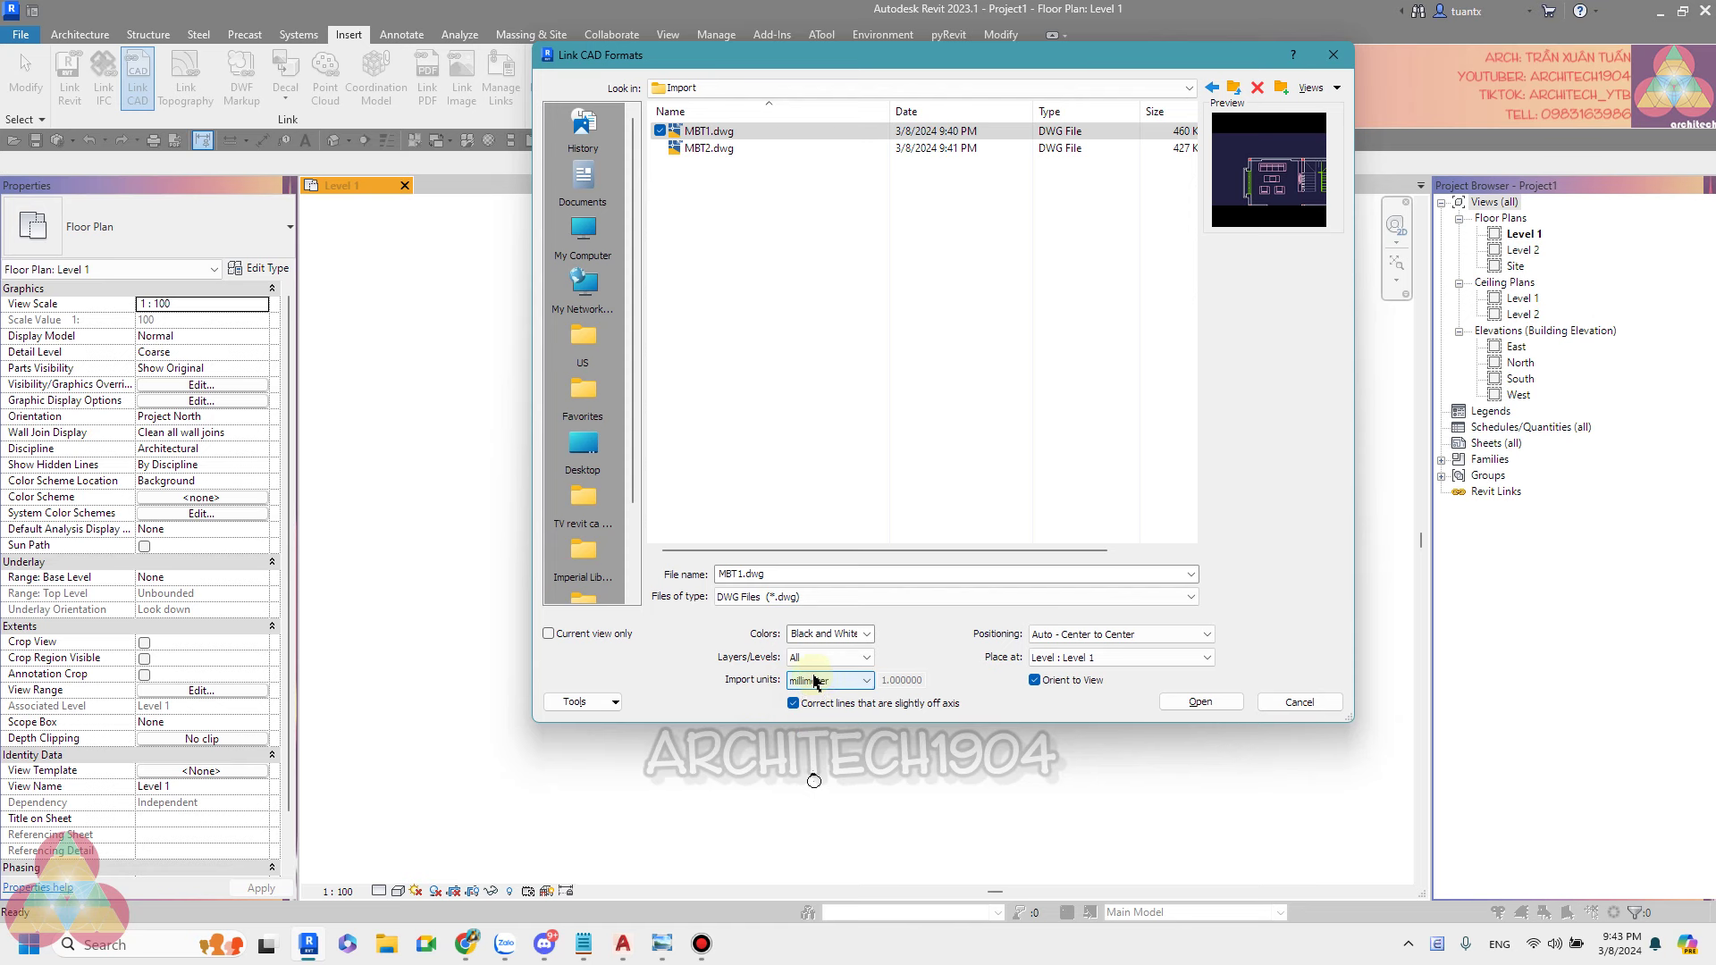
{"action": "left_click", "coordinate": [1042, 638]}
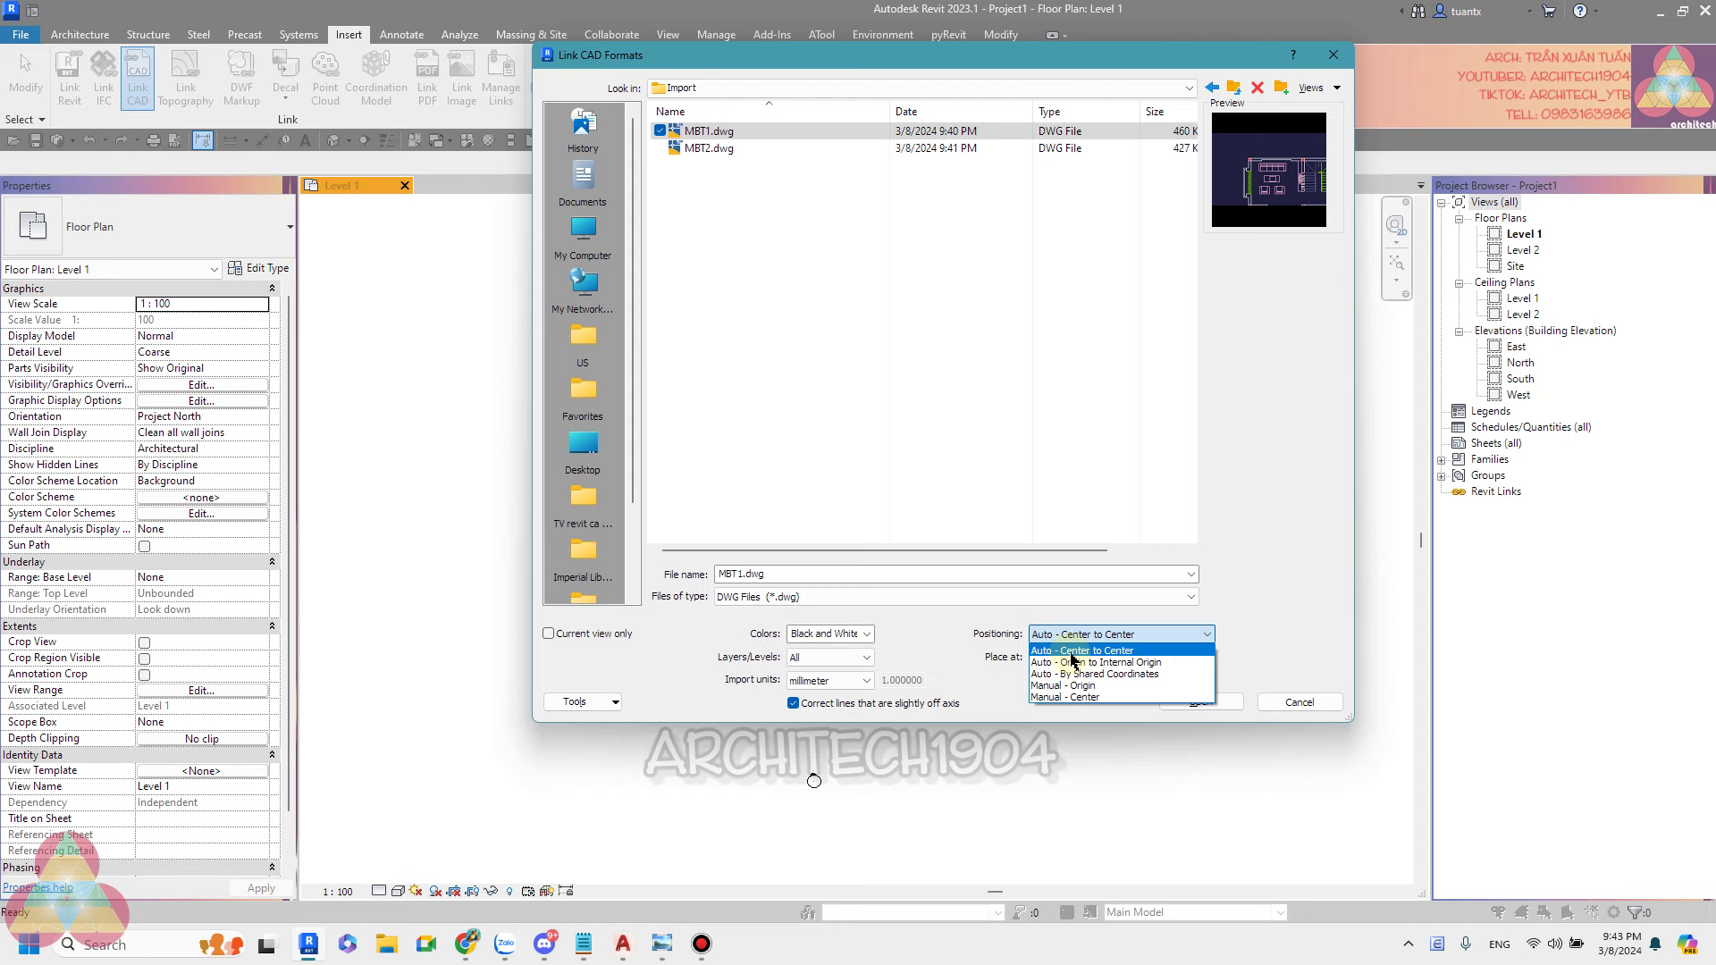
{"action": "left_click", "coordinate": [1071, 653]}
{"action": "mouse_move", "coordinate": [990, 58]}
{"action": "left_mouse_down"}
{"action": "mouse_move", "coordinate": [182, 104]}
{"action": "mouse_move", "coordinate": [210, 158]}
{"action": "left_mouse_up"}
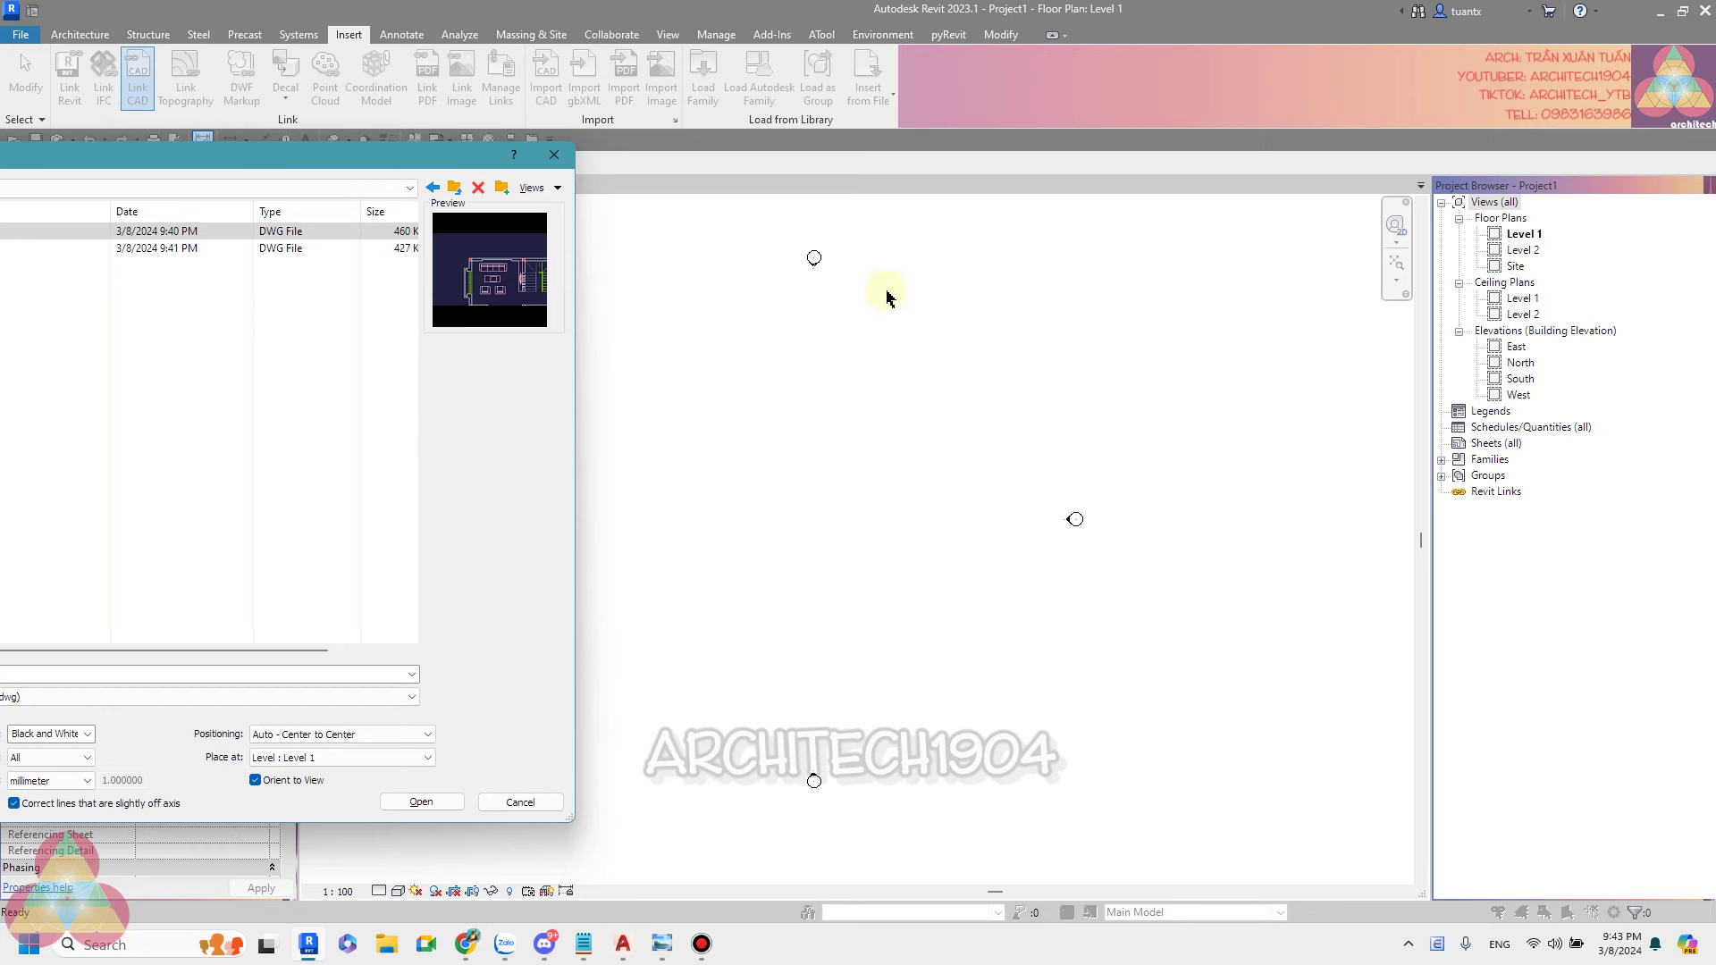
{"action": "left_click_drag", "start_coordinate": [357, 155], "coordinate": [1155, 113]}
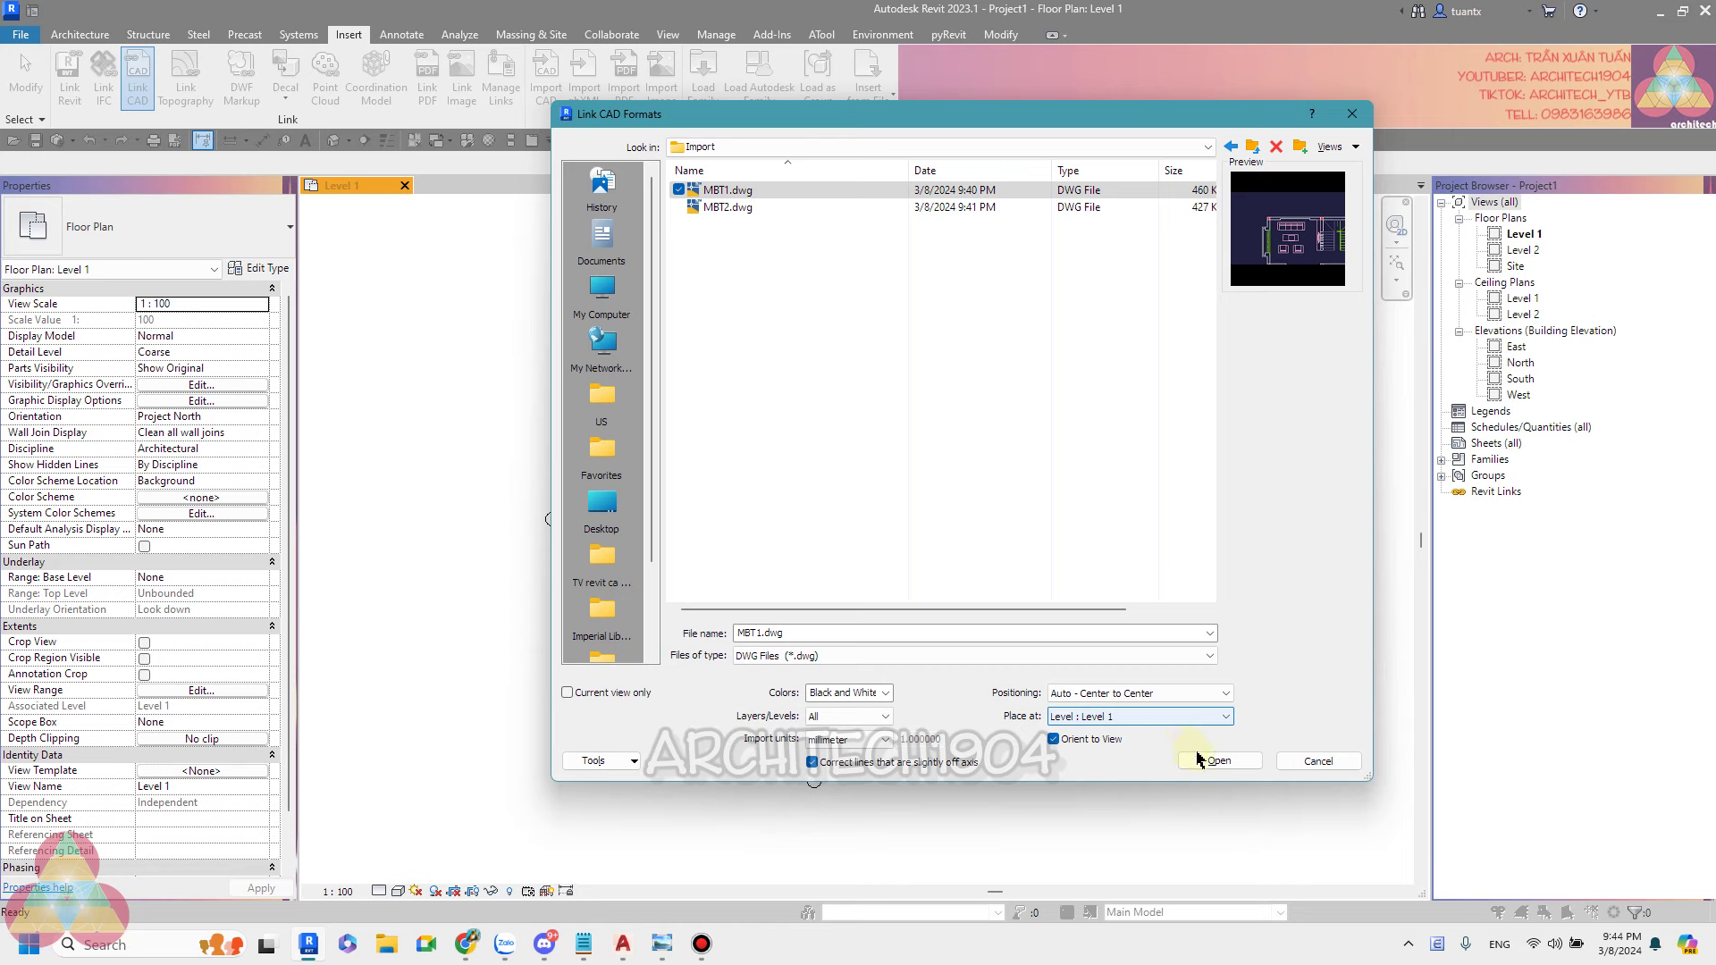
Link MBT1.dwg centred on Level 1, zoom to check it, then open the Level 2 plan.
{"action": "left_click", "coordinate": [1219, 762]}
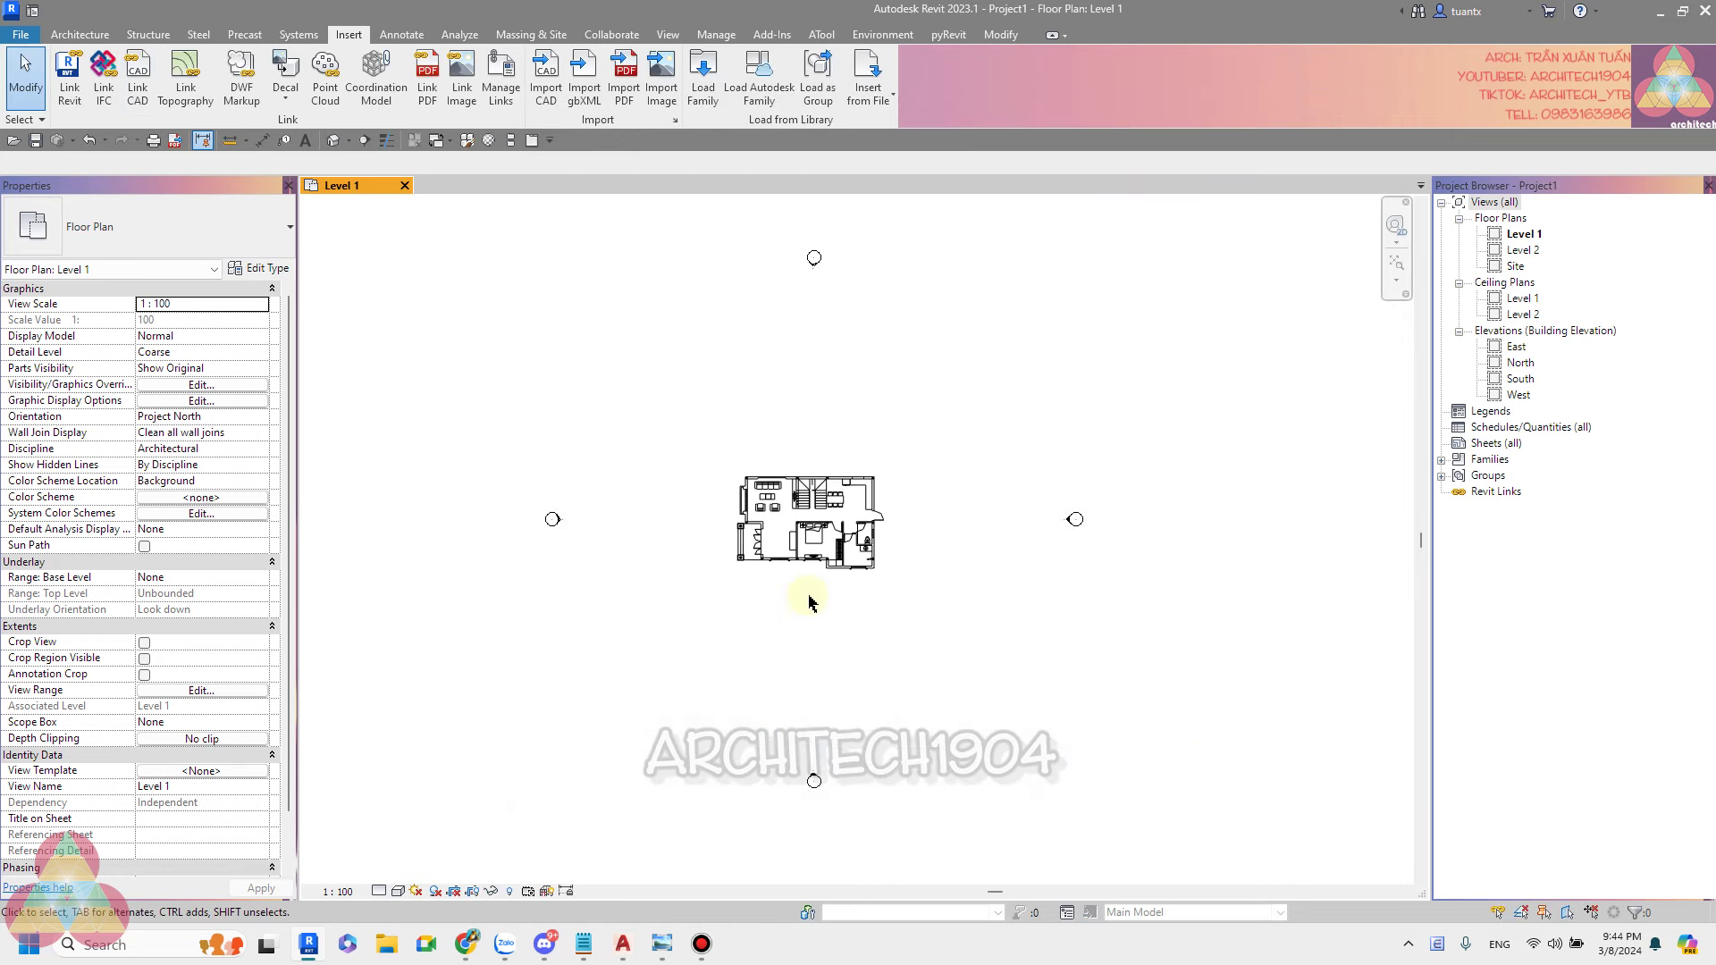
{"action": "scroll", "coordinate": [769, 501], "scroll_direction": "up", "scroll_amount": 2}
{"action": "scroll", "coordinate": [777, 447], "scroll_direction": "up", "scroll_amount": 2}
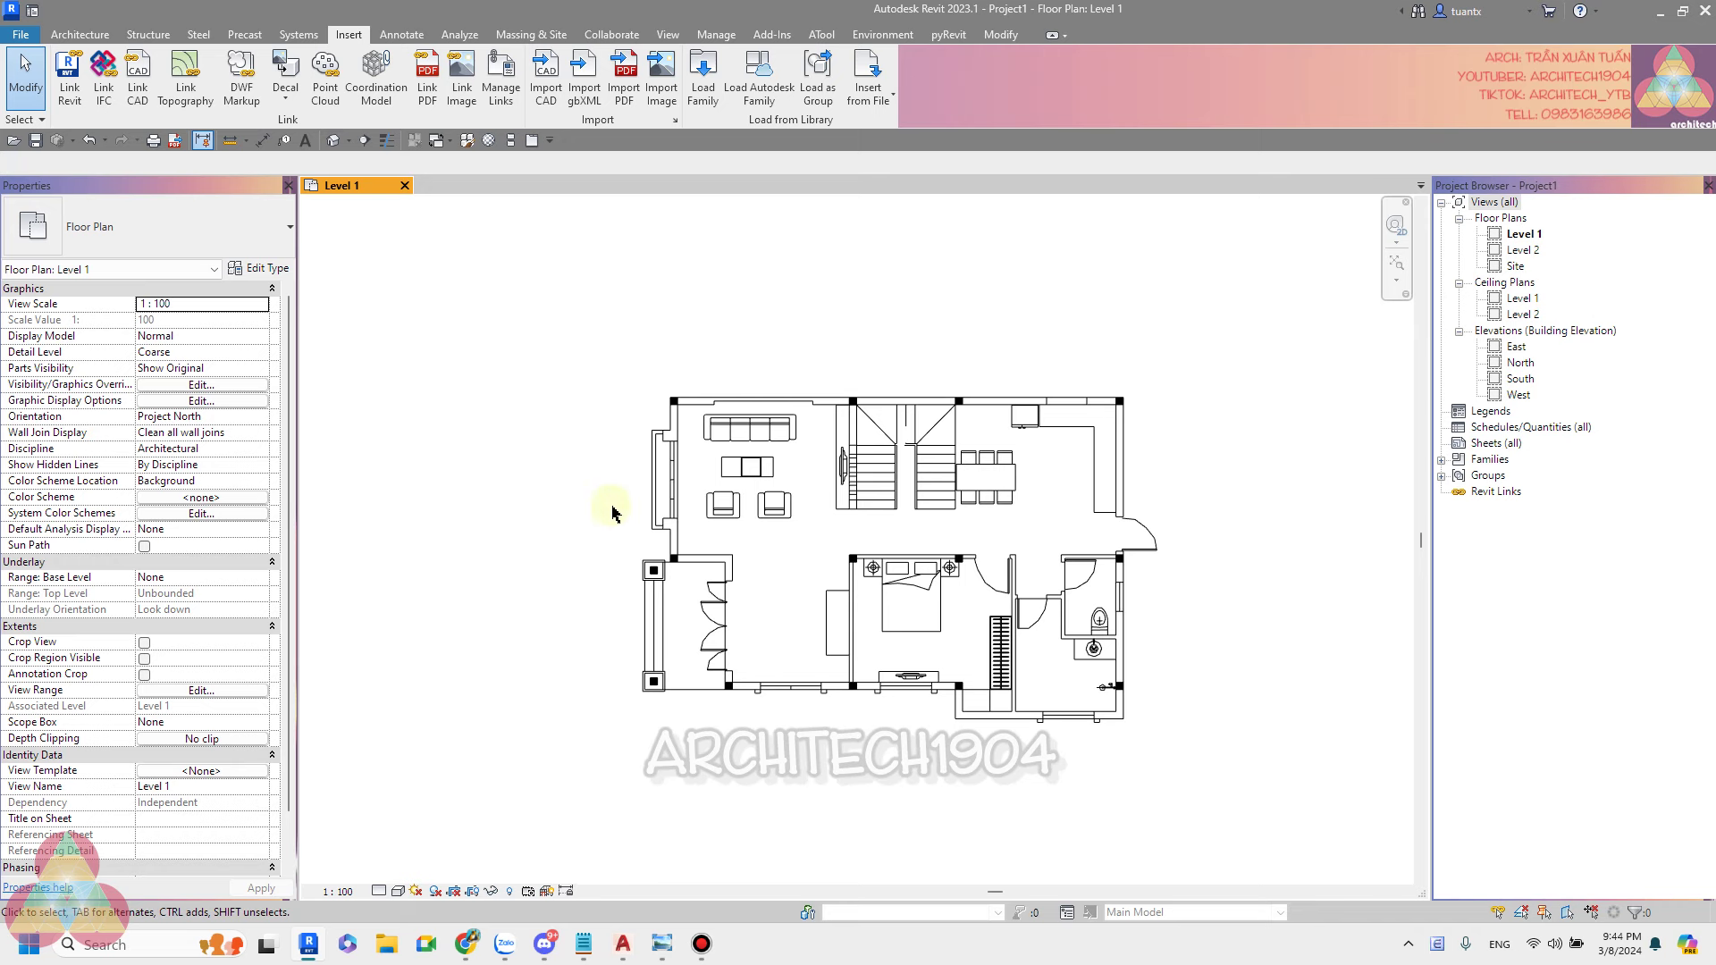
{"action": "scroll", "coordinate": [894, 573], "scroll_direction": "down", "scroll_amount": 2}
{"action": "scroll", "coordinate": [814, 532], "scroll_direction": "down", "scroll_amount": 2}
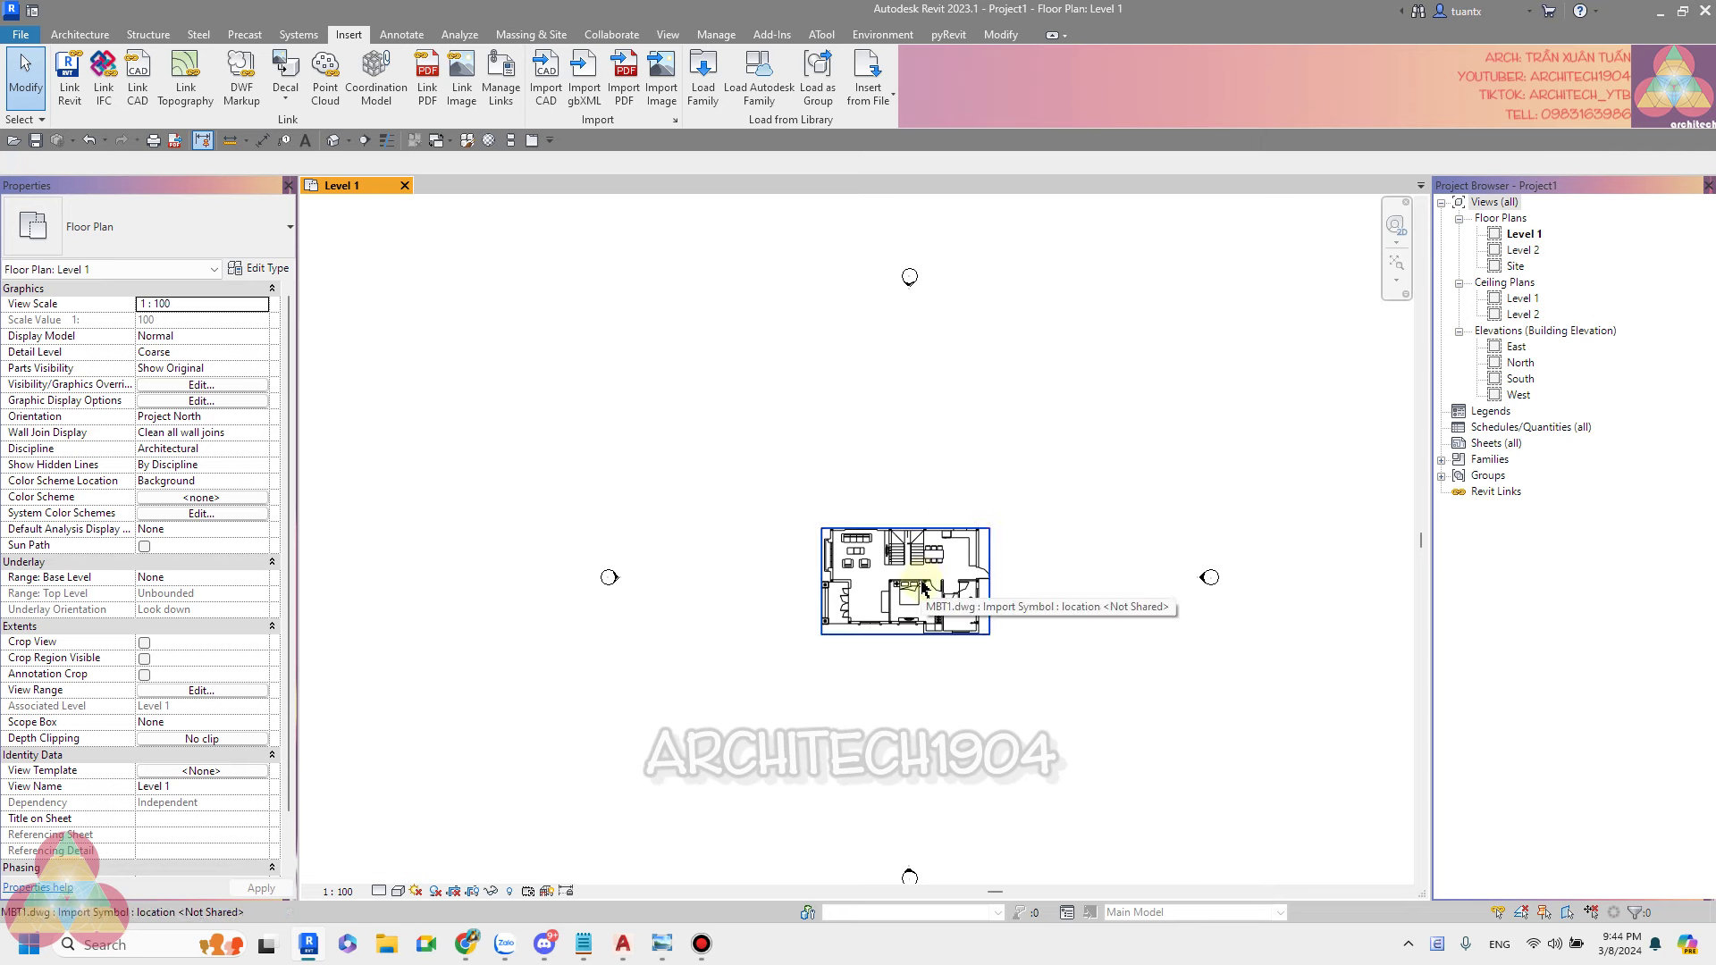
{"action": "double_click", "coordinate": [1519, 250]}
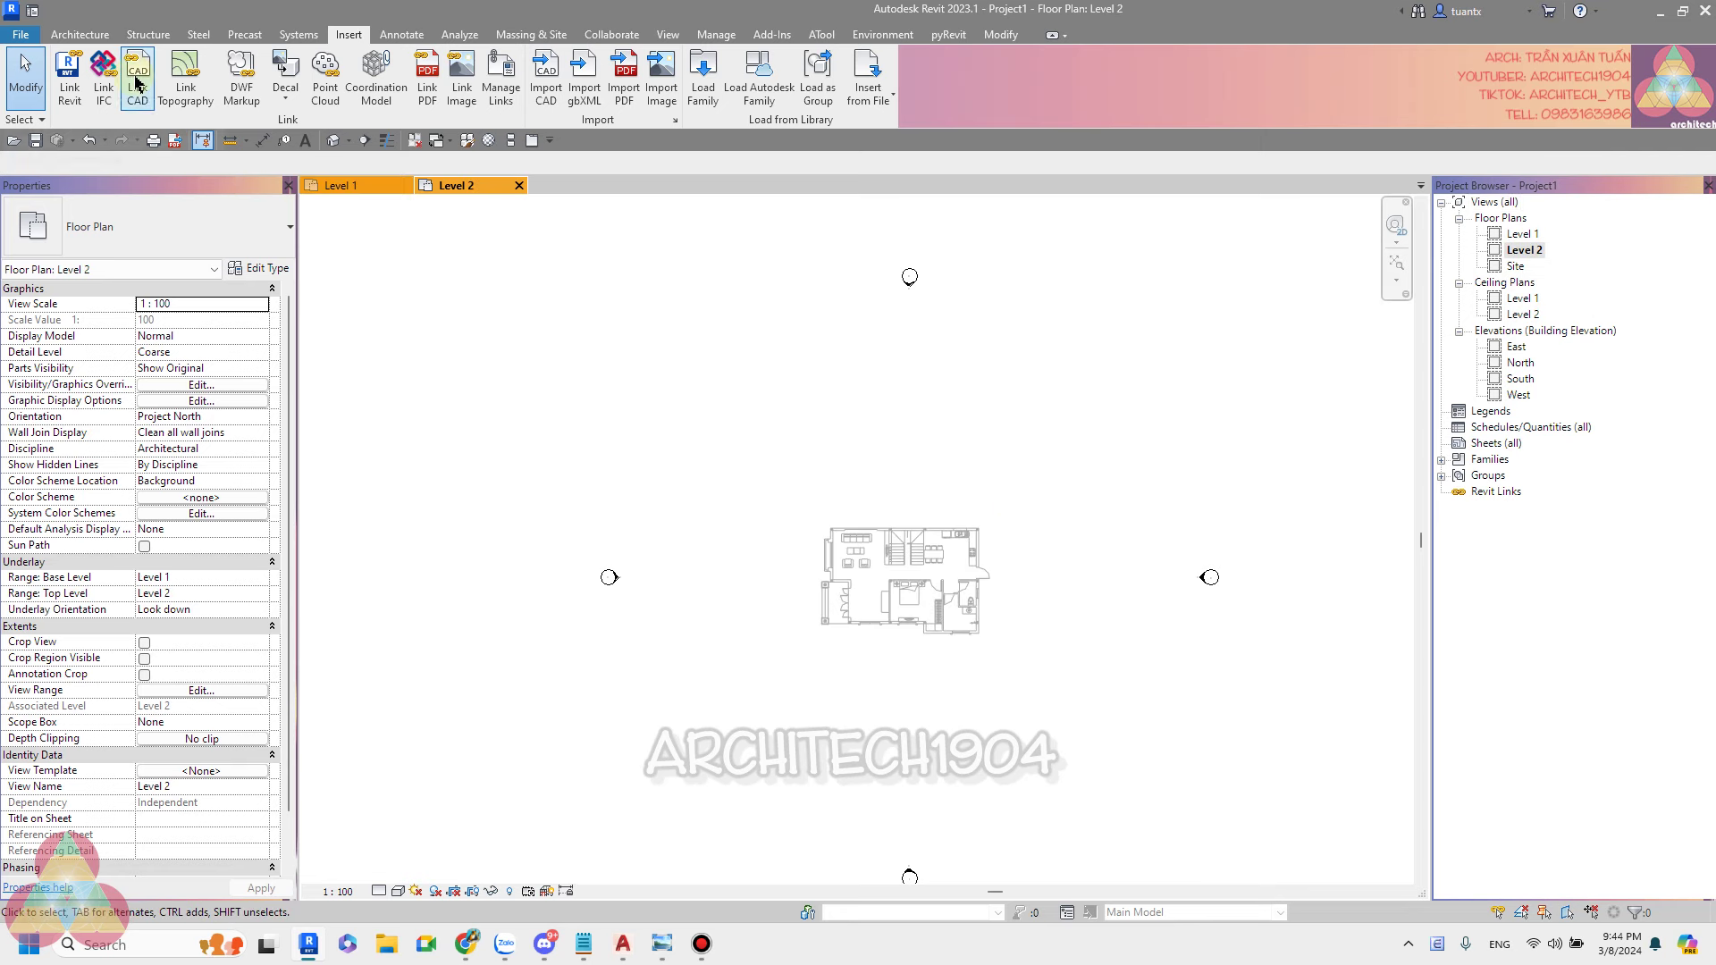
Link MBT2.dwg into Level 2, Auto - Center to Center, and zoom in on it.
{"action": "left_click", "coordinate": [139, 87]}
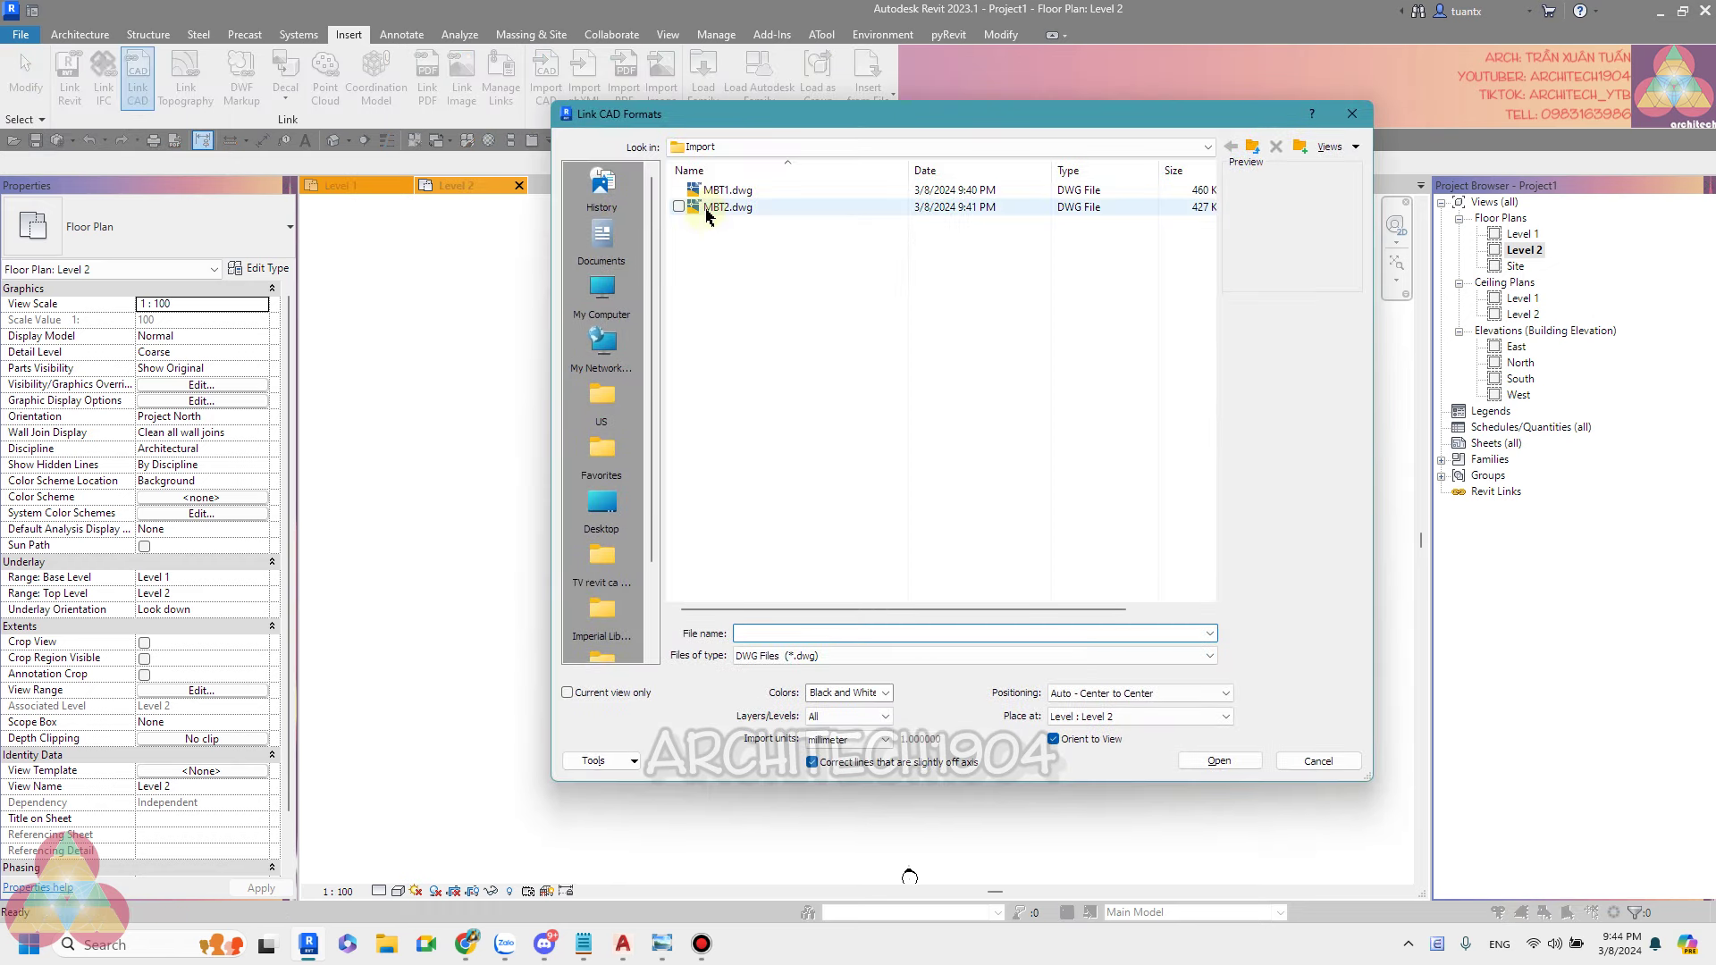
{"action": "left_click", "coordinate": [705, 208]}
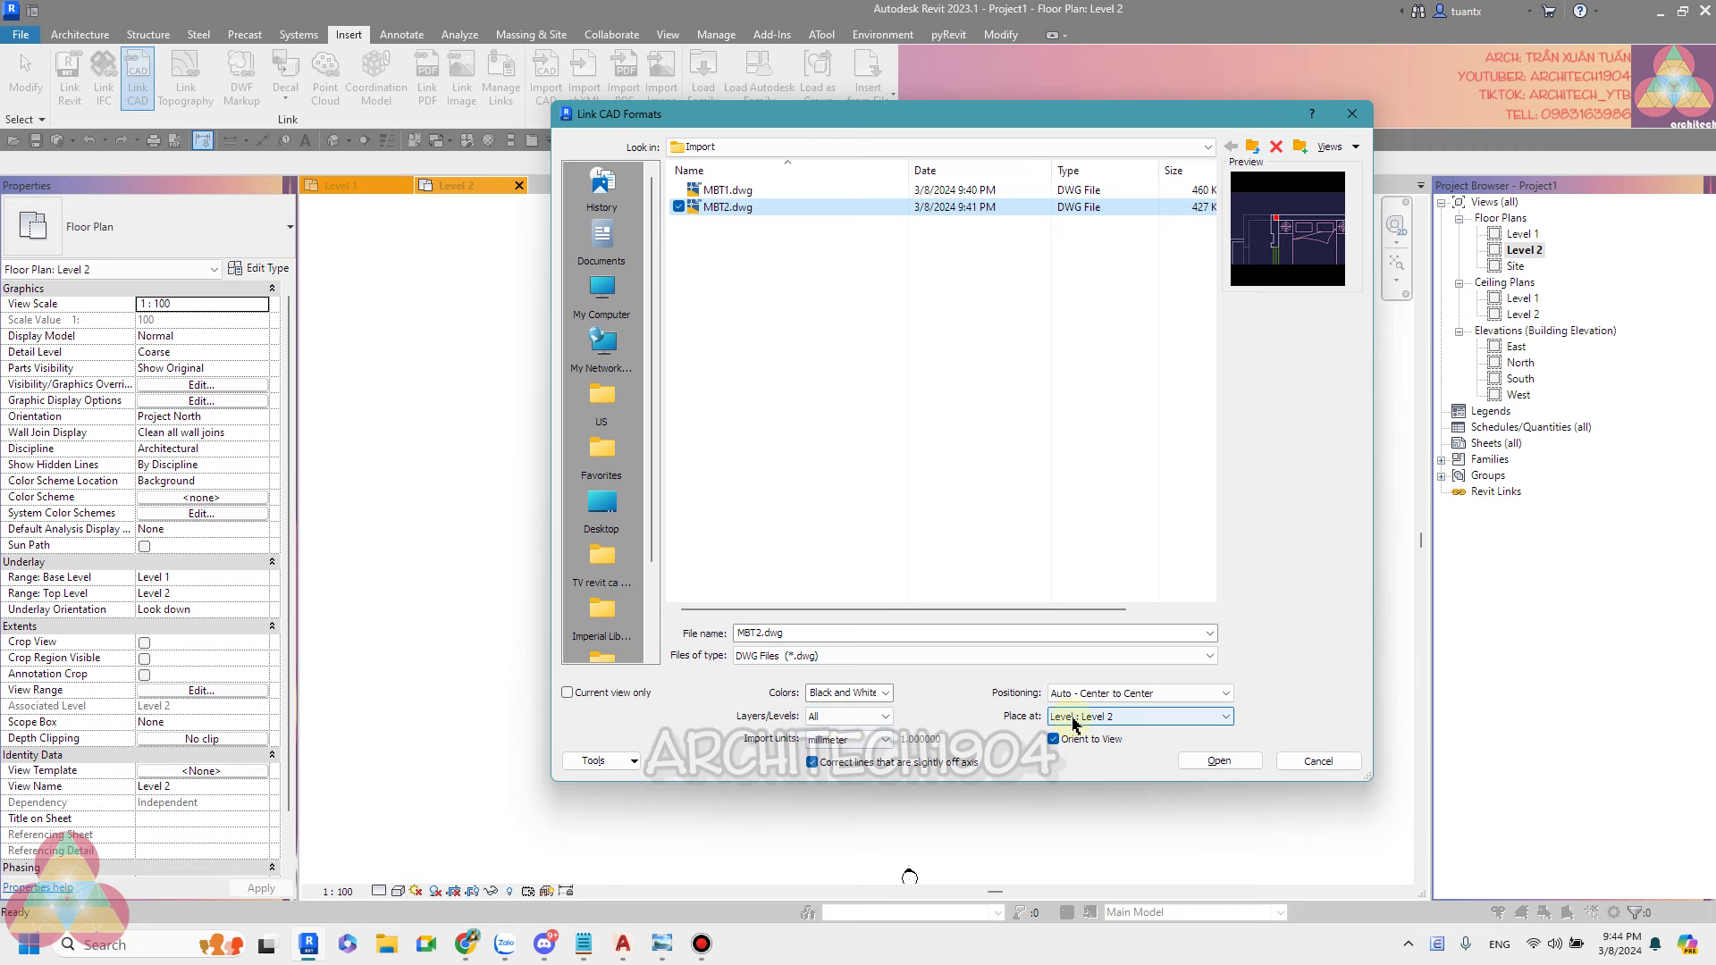
{"action": "left_click", "coordinate": [1219, 761]}
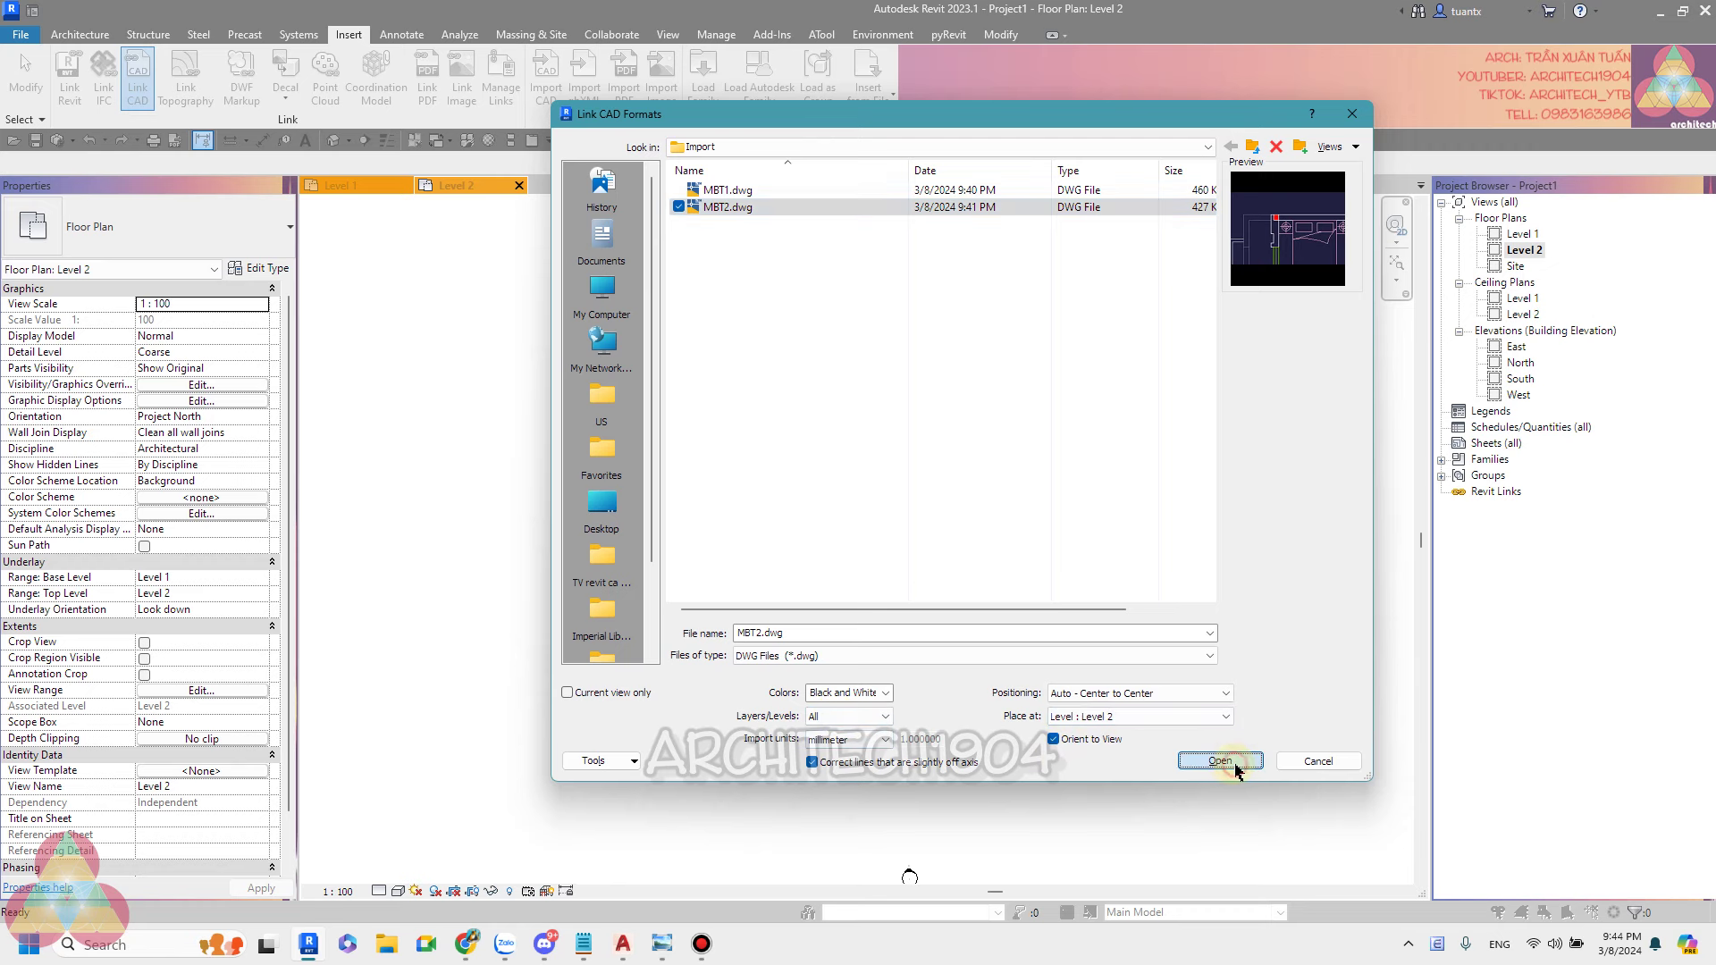
{"action": "scroll", "coordinate": [847, 586], "scroll_direction": "up", "scroll_amount": 3}
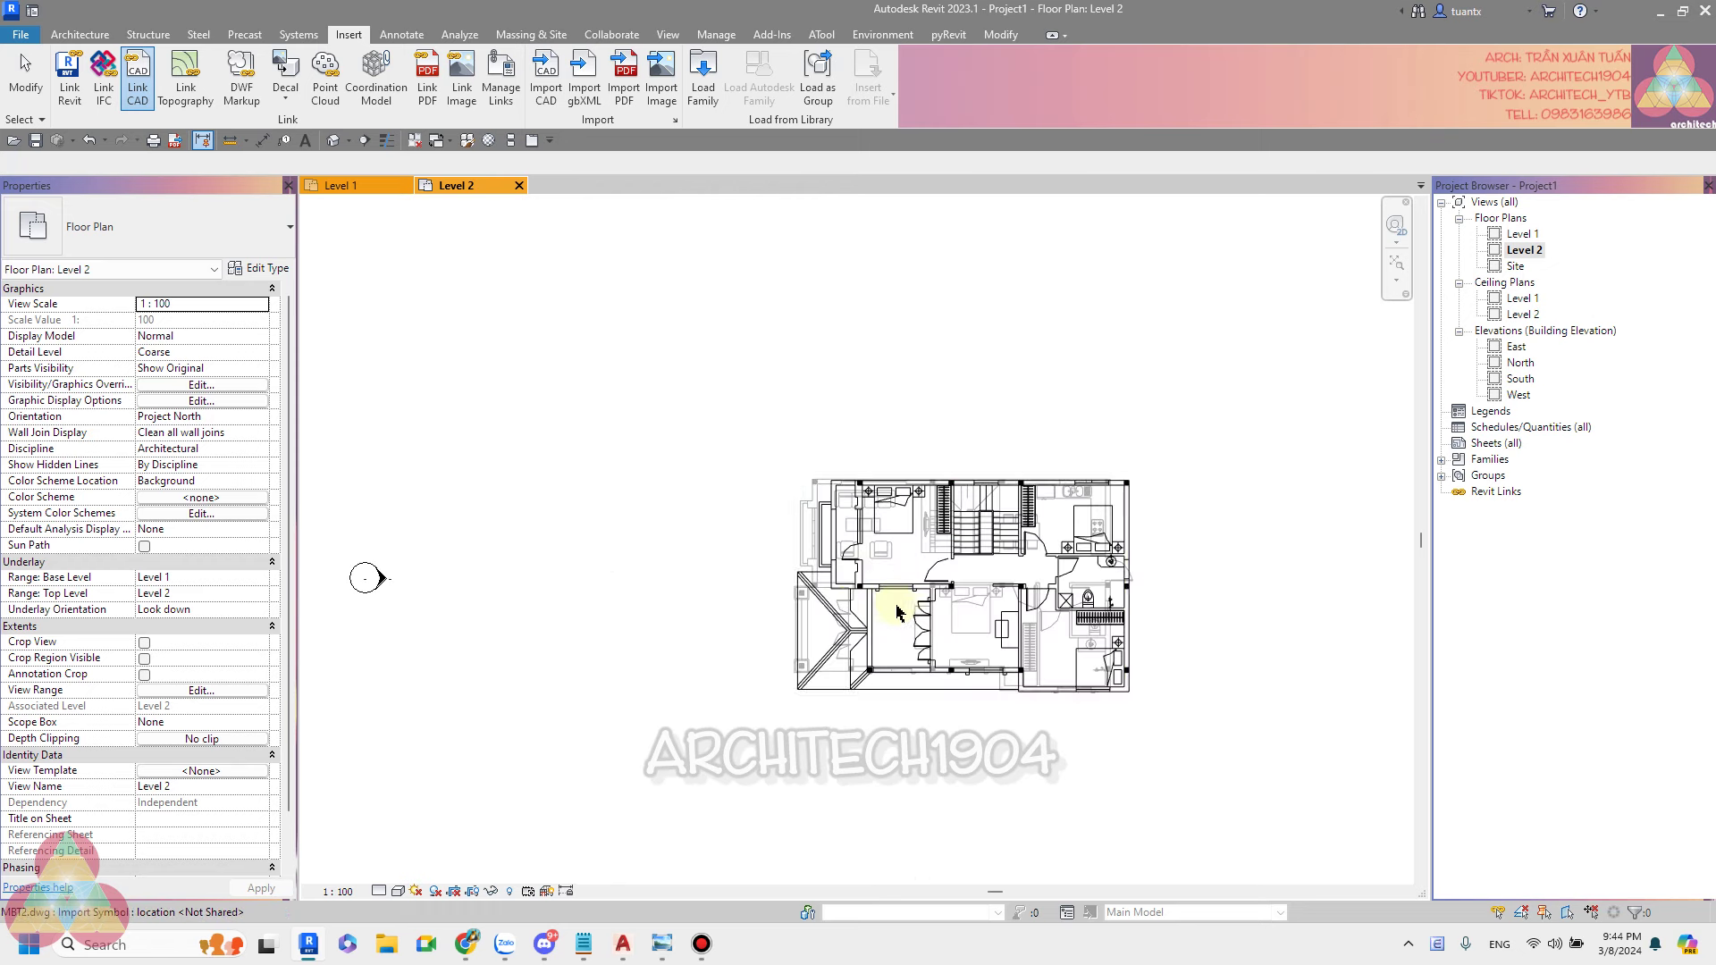
{"action": "scroll", "coordinate": [808, 548], "scroll_direction": "up", "scroll_amount": 2}
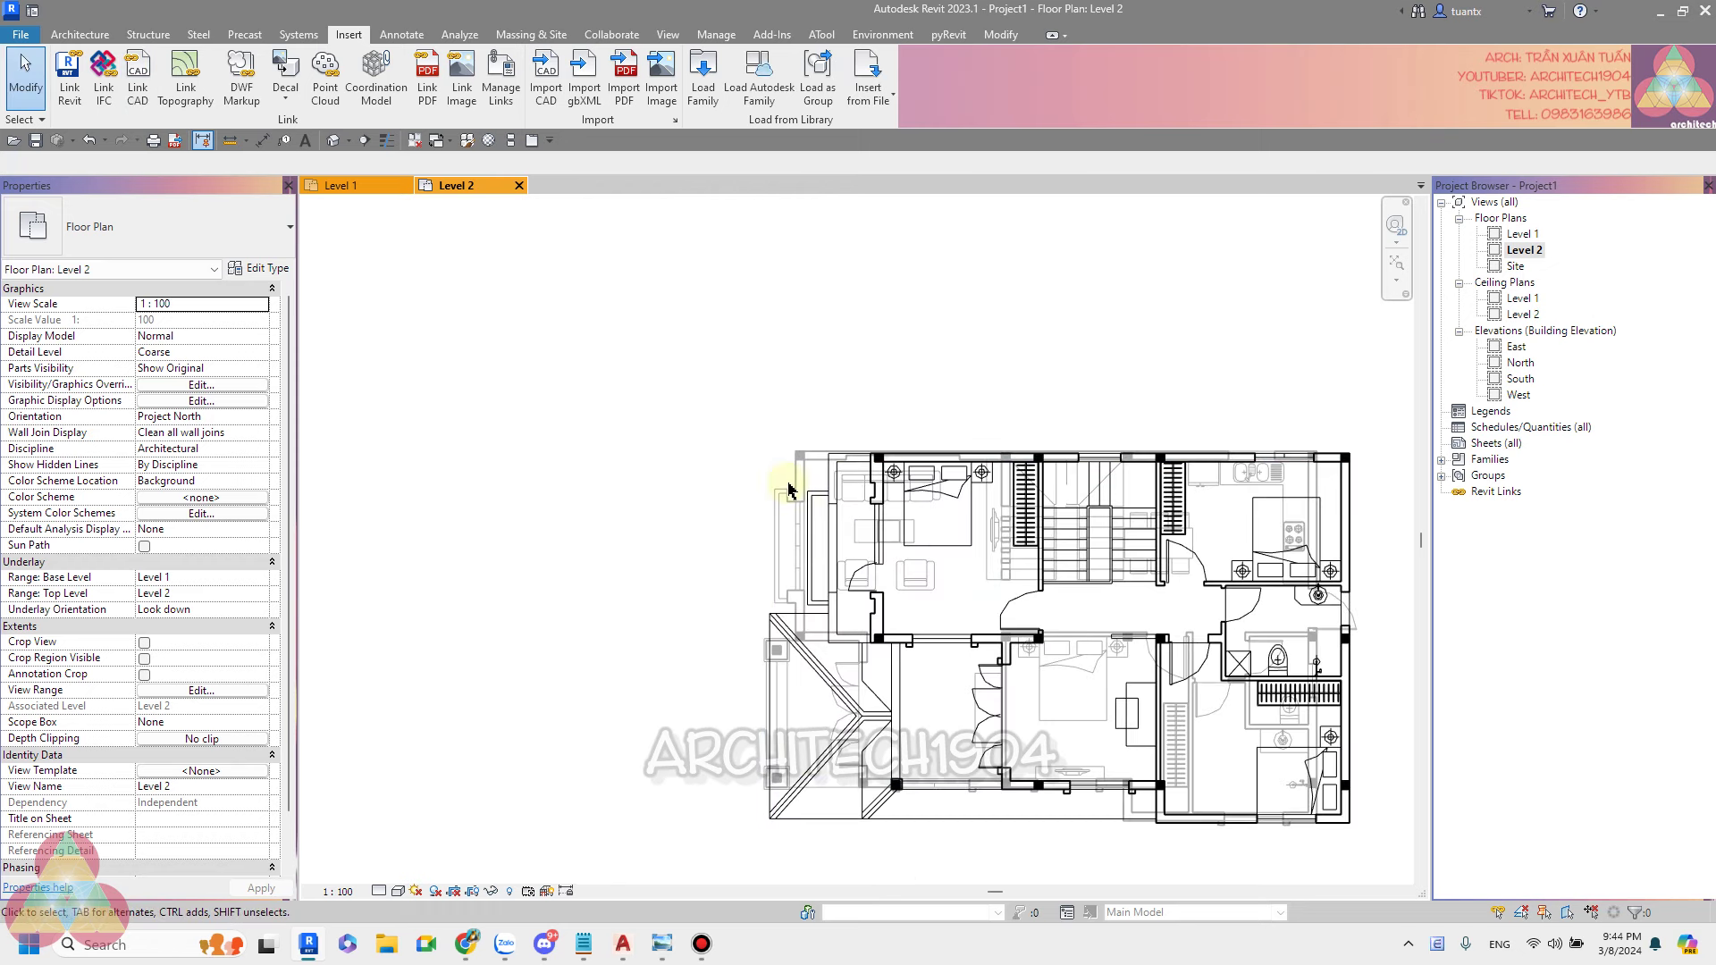
{"action": "scroll", "coordinate": [798, 479], "scroll_direction": "up", "scroll_amount": 2}
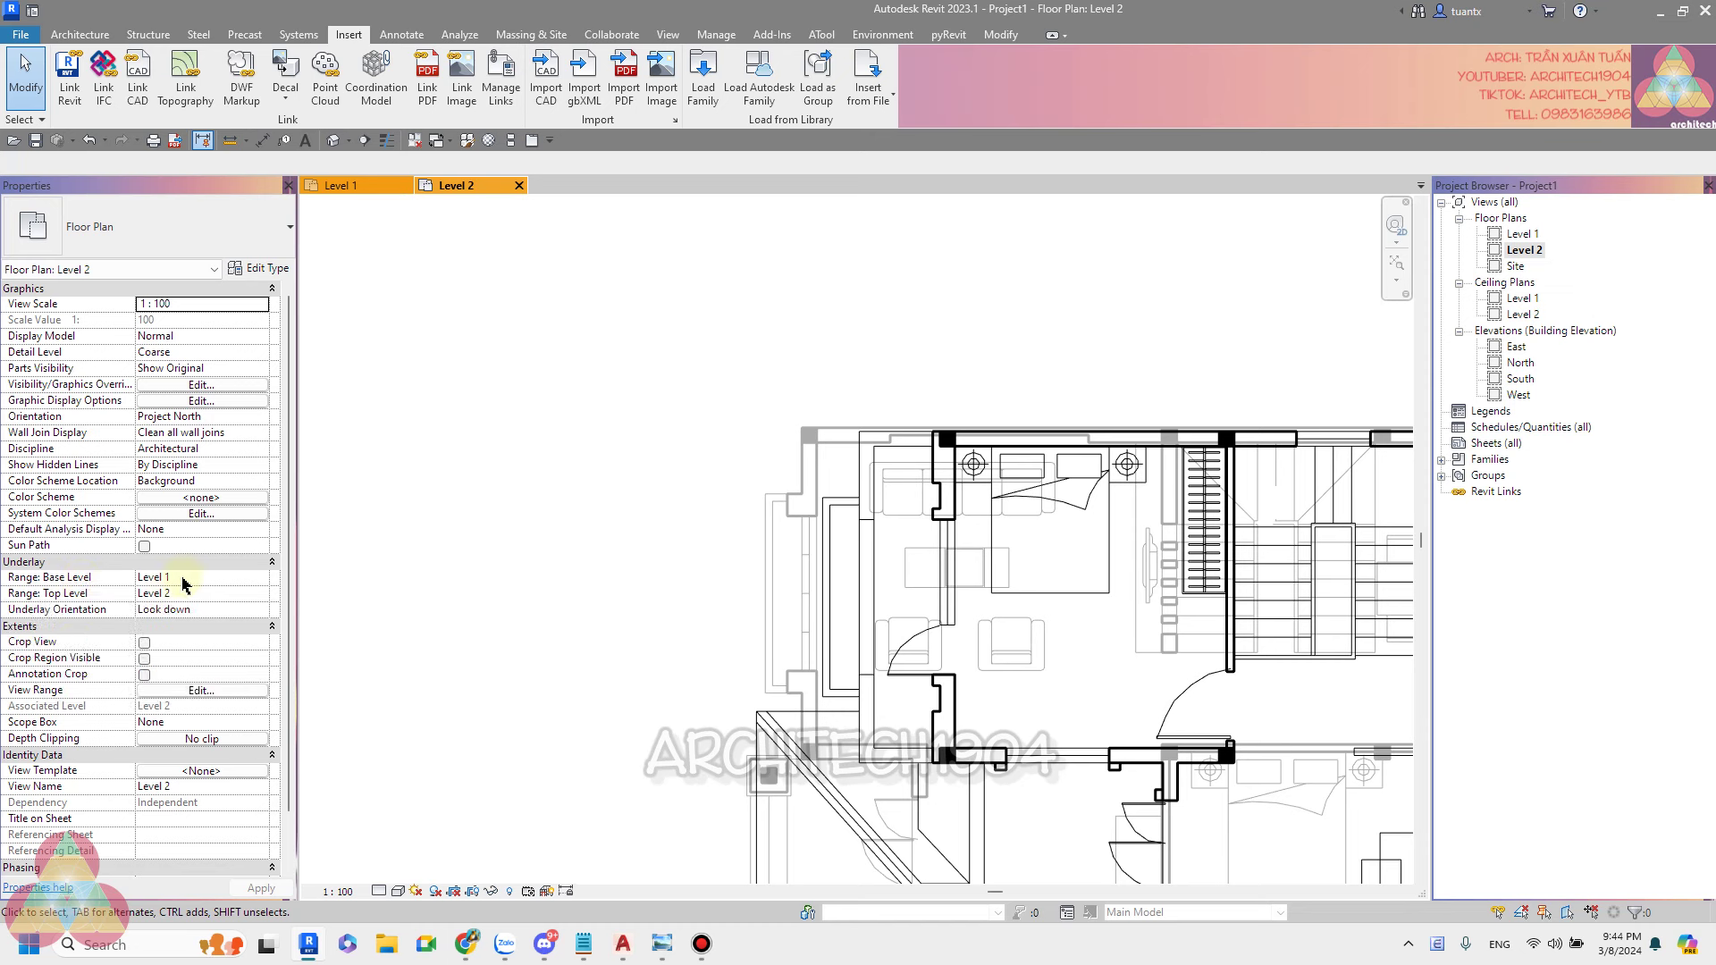
{"action": "left_click", "coordinate": [226, 578]}
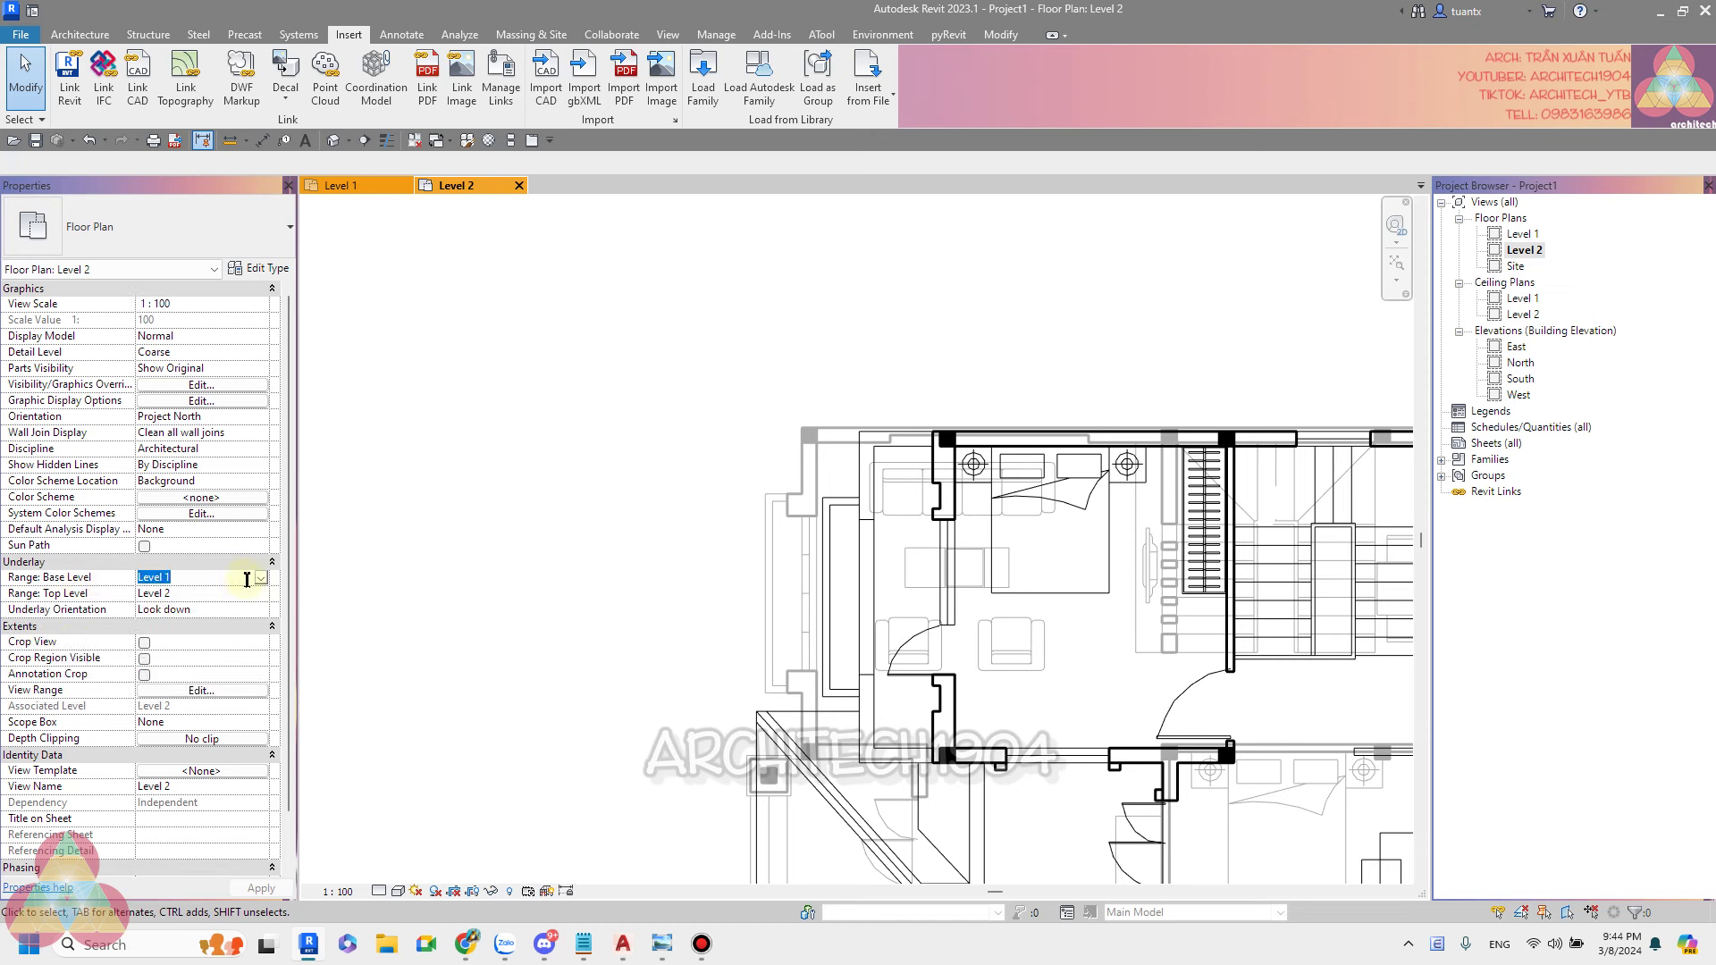
{"action": "left_click", "coordinate": [261, 579]}
{"action": "left_click", "coordinate": [179, 595]}
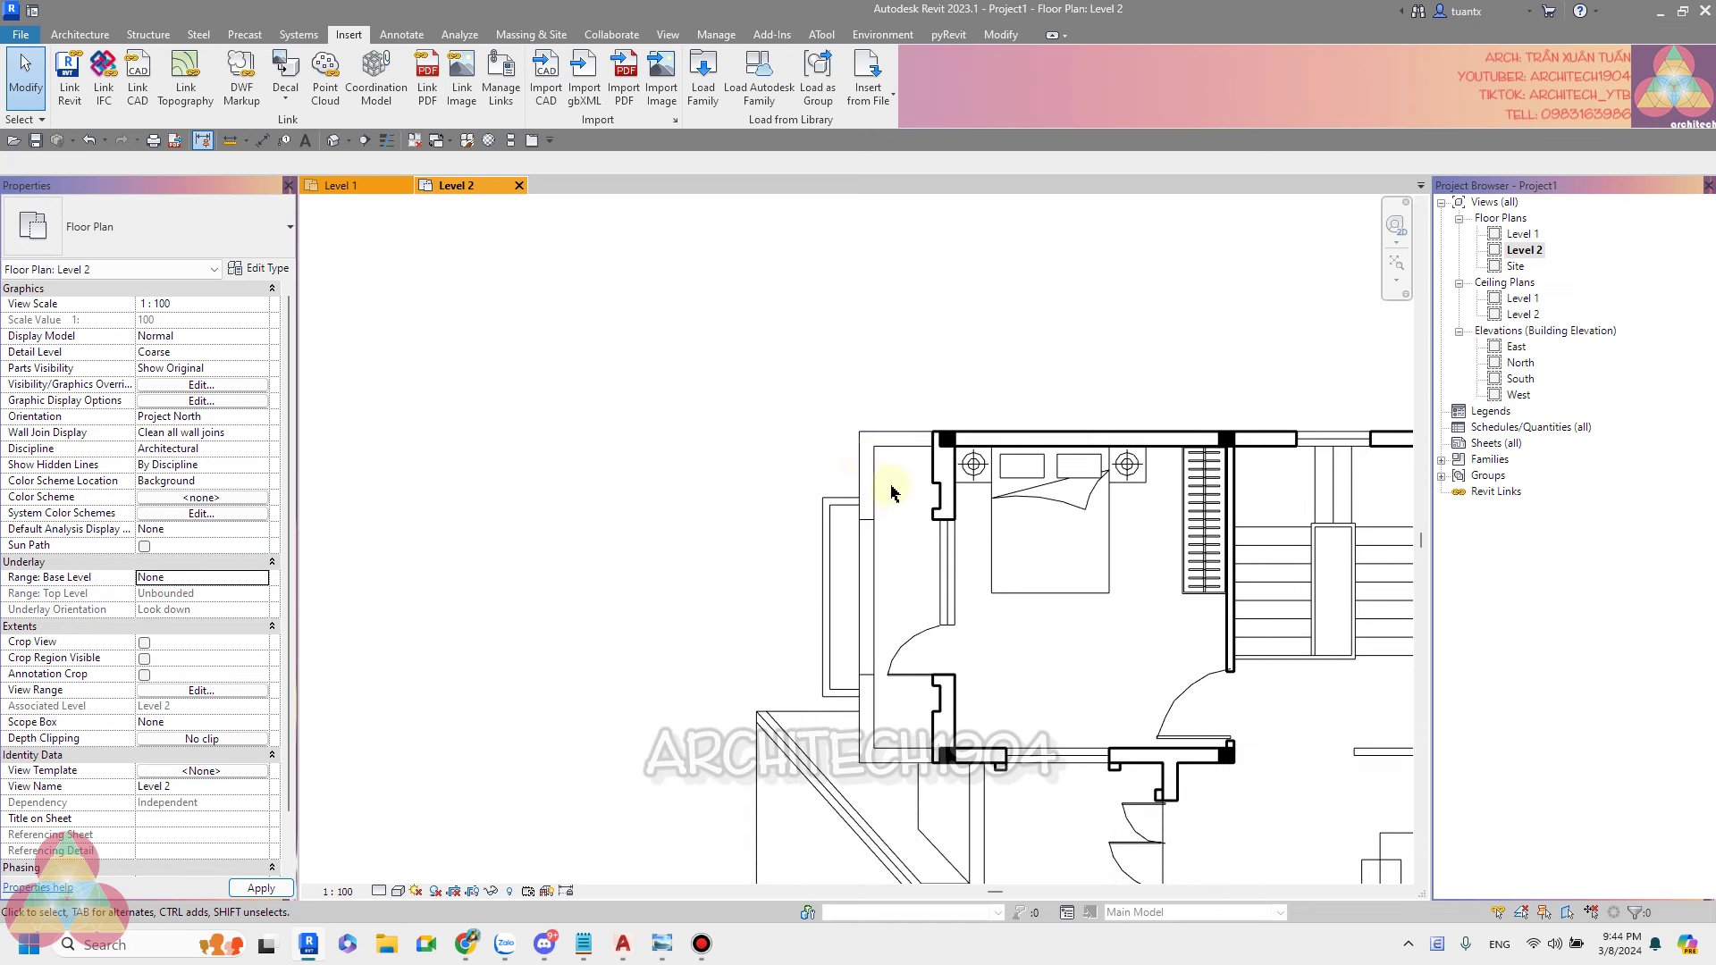
{"action": "left_click", "coordinate": [228, 579]}
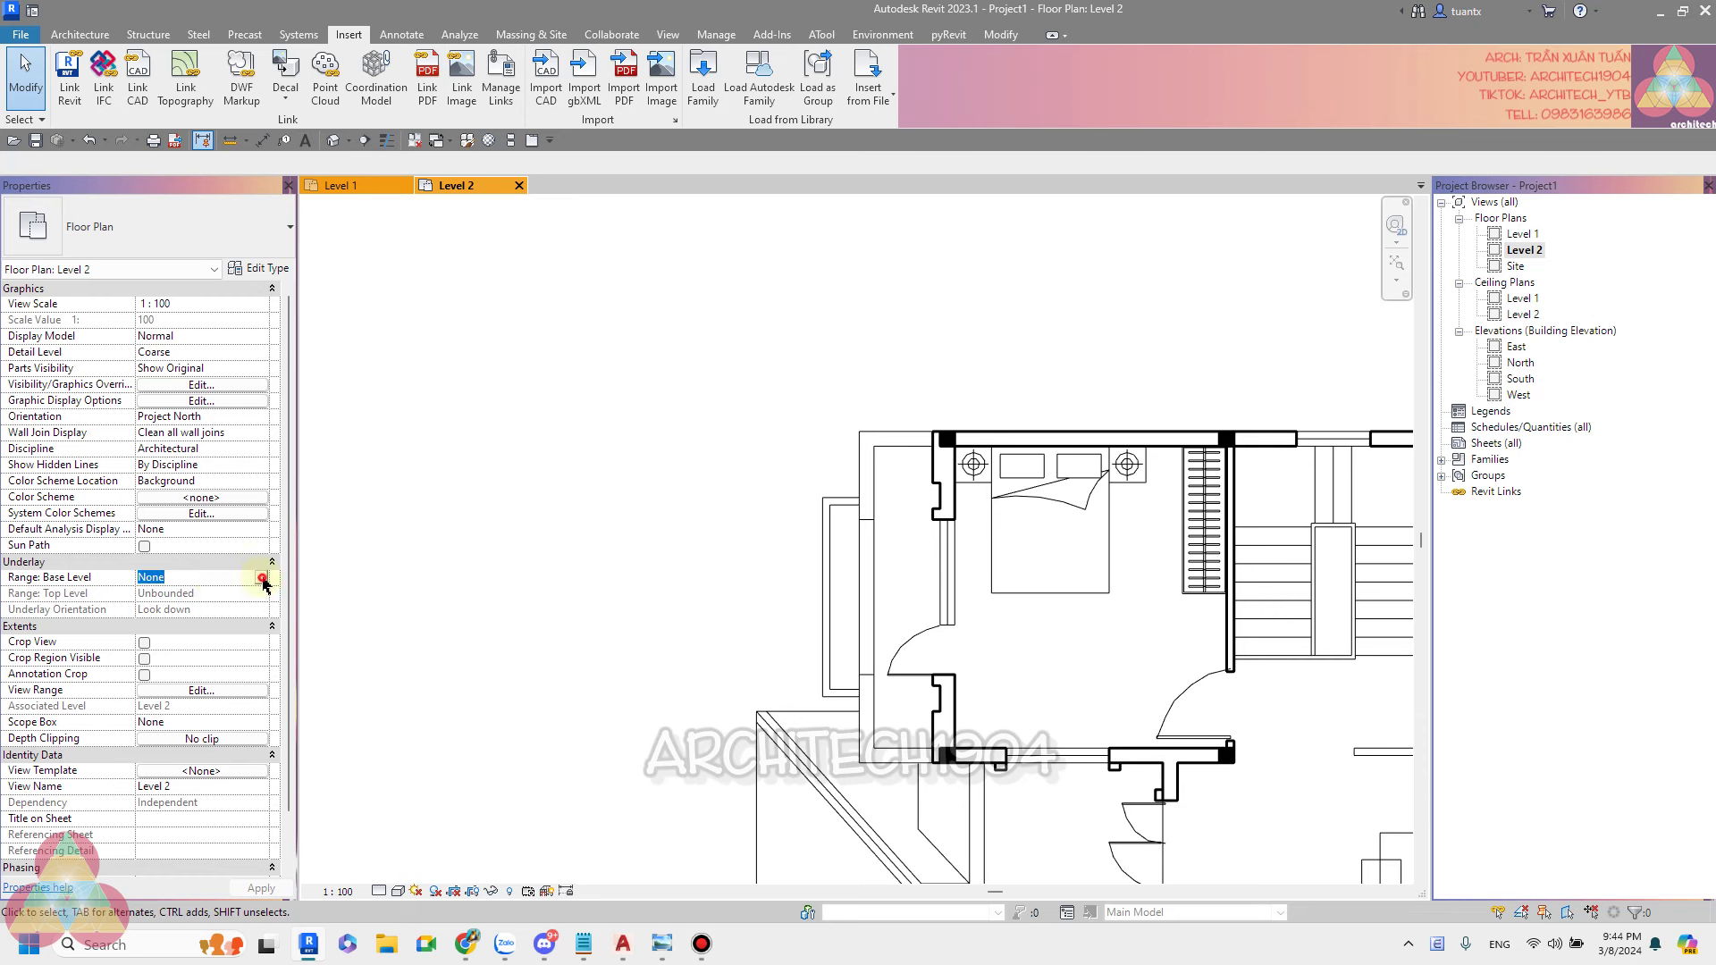
{"action": "left_click", "coordinate": [260, 577]}
{"action": "left_click", "coordinate": [154, 607]}
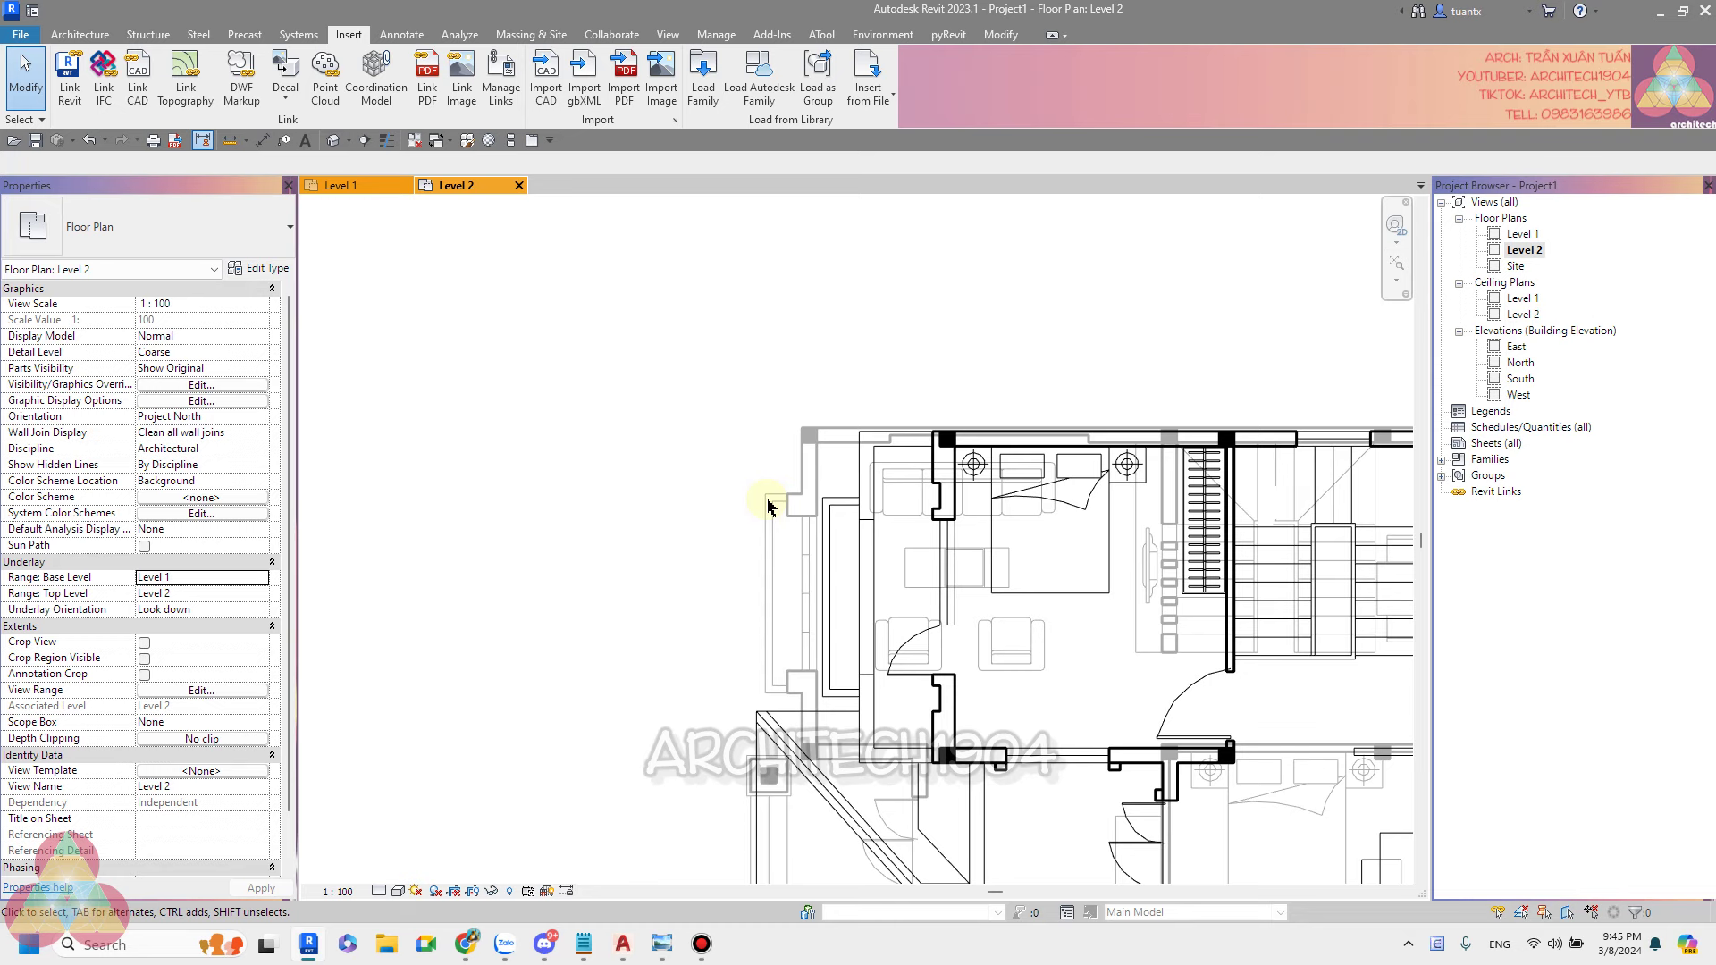
{"action": "scroll", "coordinate": [731, 523], "scroll_direction": "down", "scroll_amount": 2}
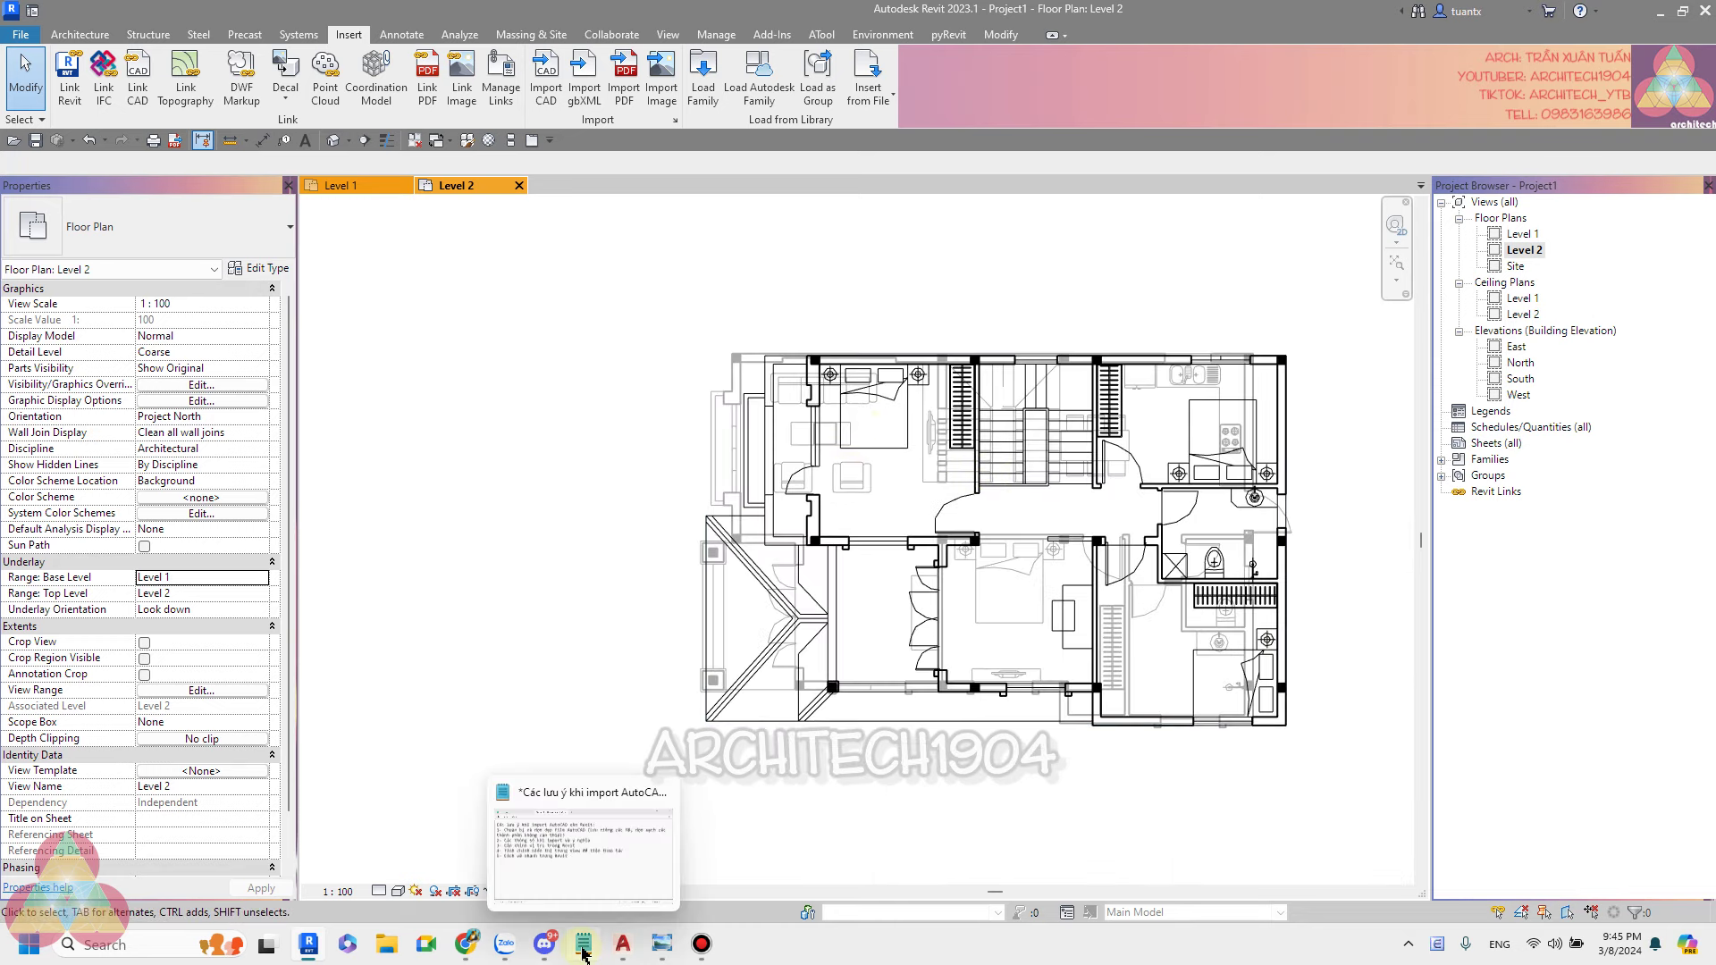
{"action": "left_click", "coordinate": [583, 950]}
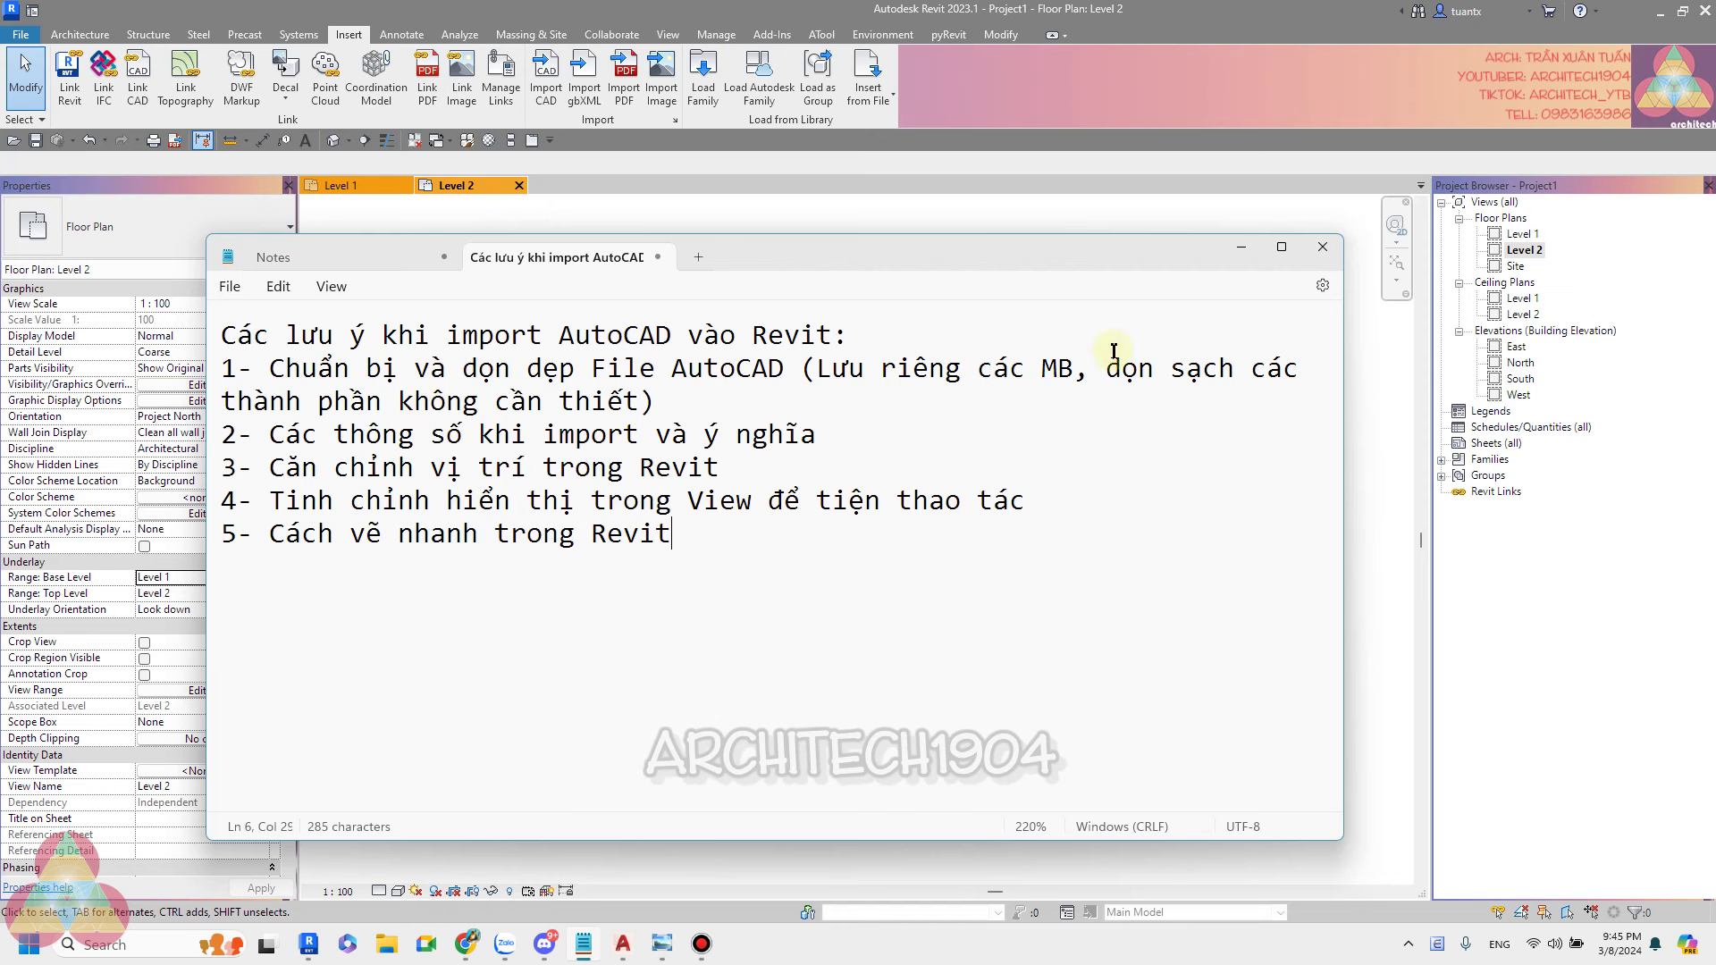
{"action": "left_click", "coordinate": [1241, 247]}
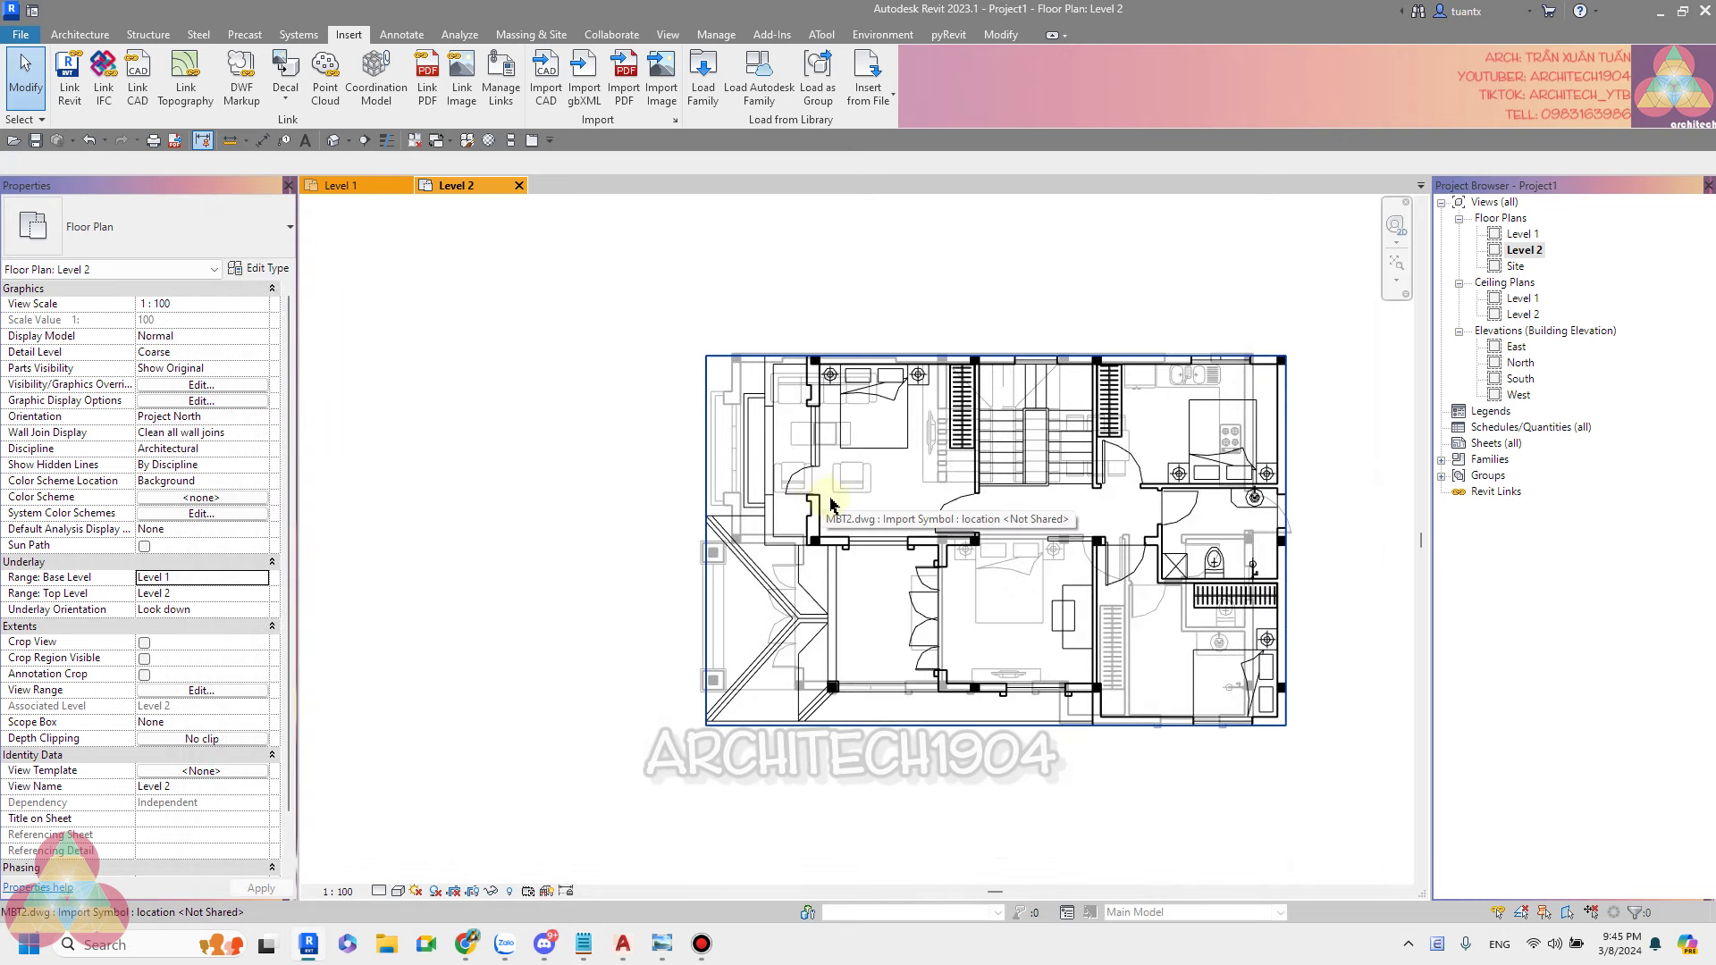
Zoom and pan around the Level 2 plan's upper-left bedroom.
{"action": "scroll", "coordinate": [831, 503], "scroll_direction": "down", "scroll_amount": 2}
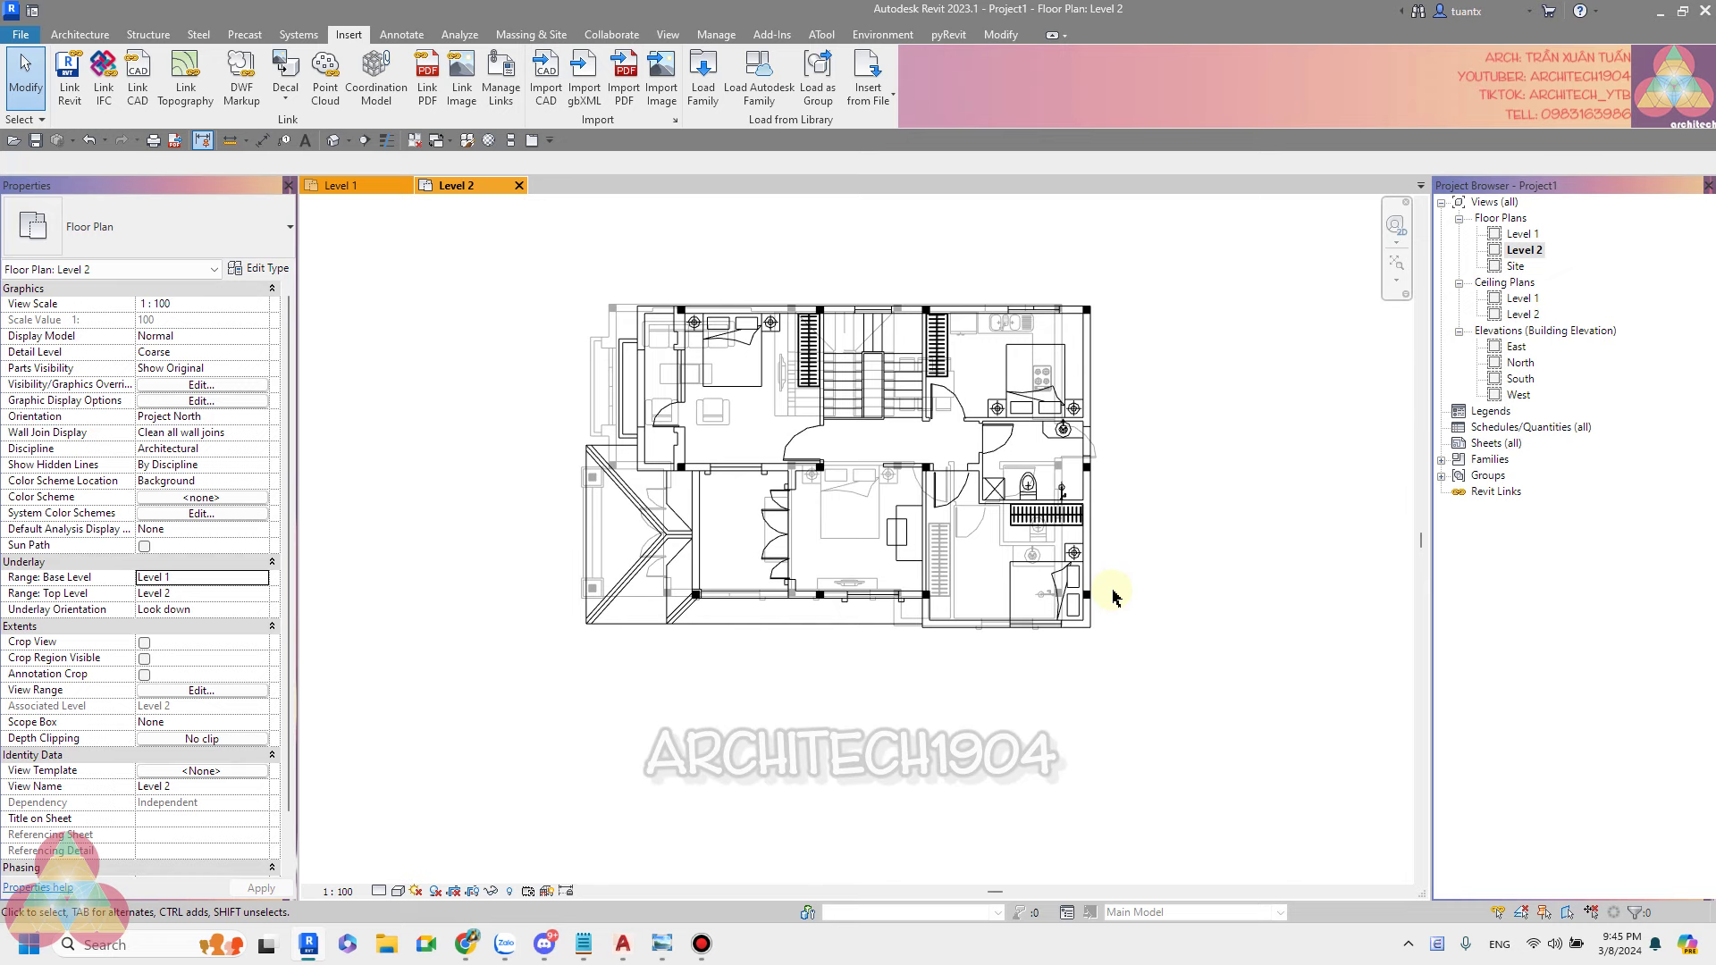
{"action": "scroll", "coordinate": [666, 366], "scroll_direction": "up", "scroll_amount": 3}
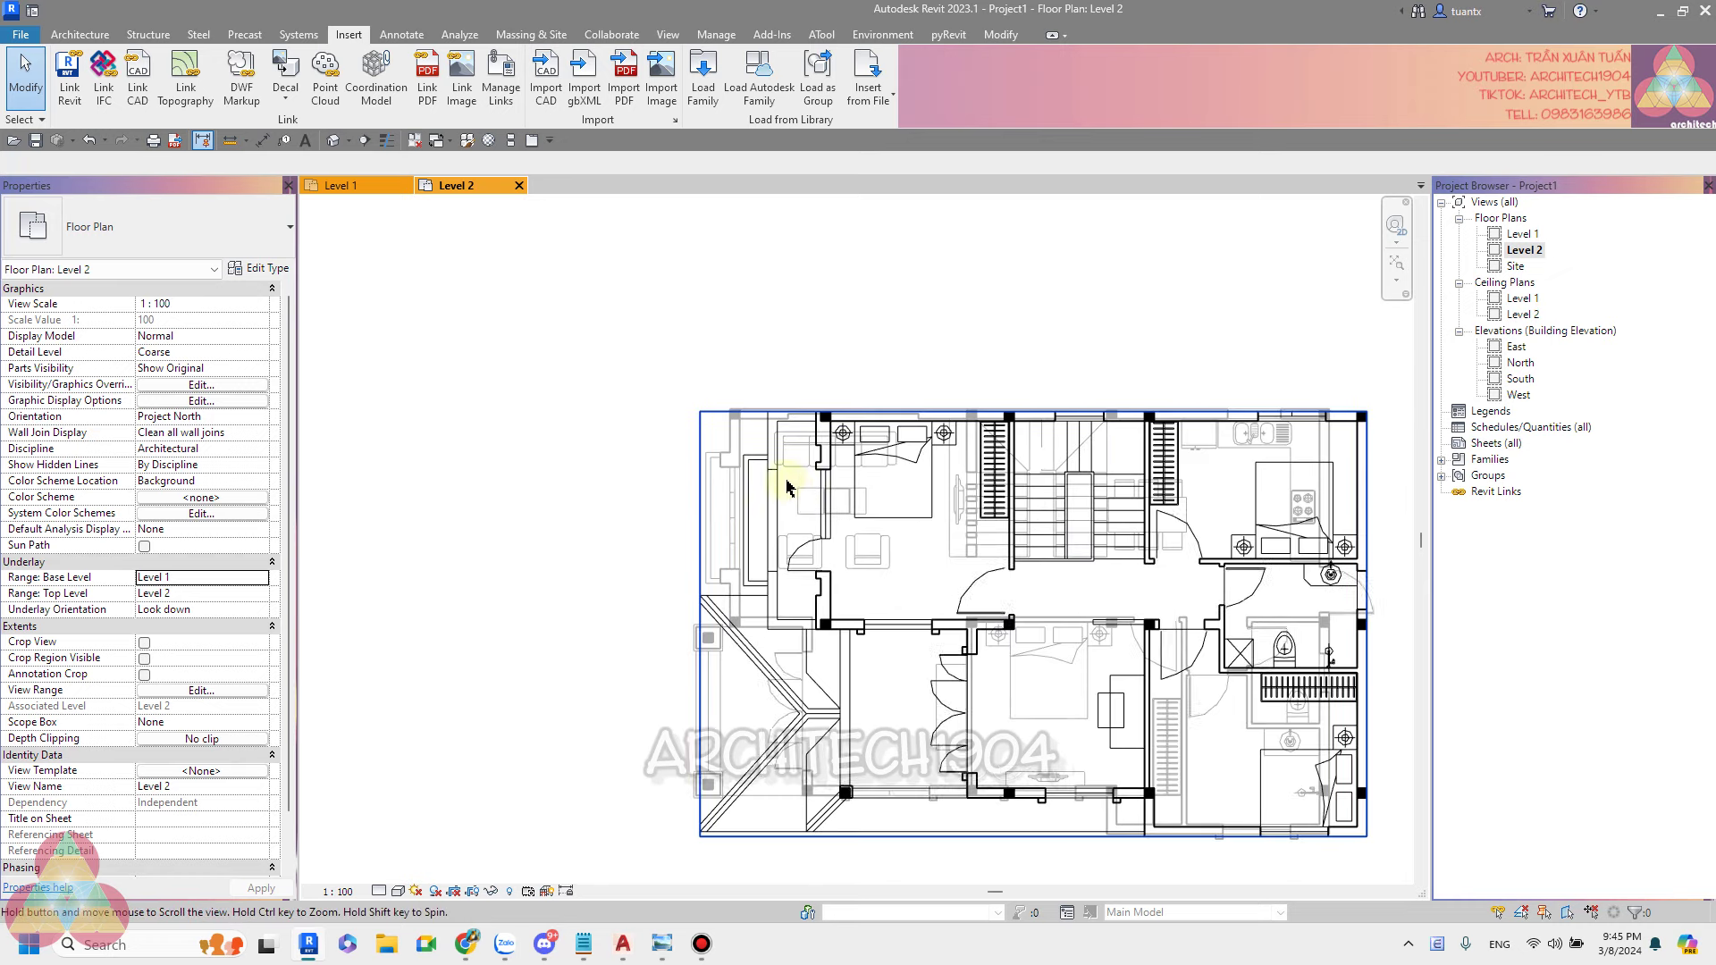
{"action": "mouse_move", "coordinate": [679, 402]}
{"action": "middle_mouse_down"}
{"action": "mouse_move", "coordinate": [780, 443]}
{"action": "mouse_move", "coordinate": [766, 486]}
{"action": "middle_mouse_up"}
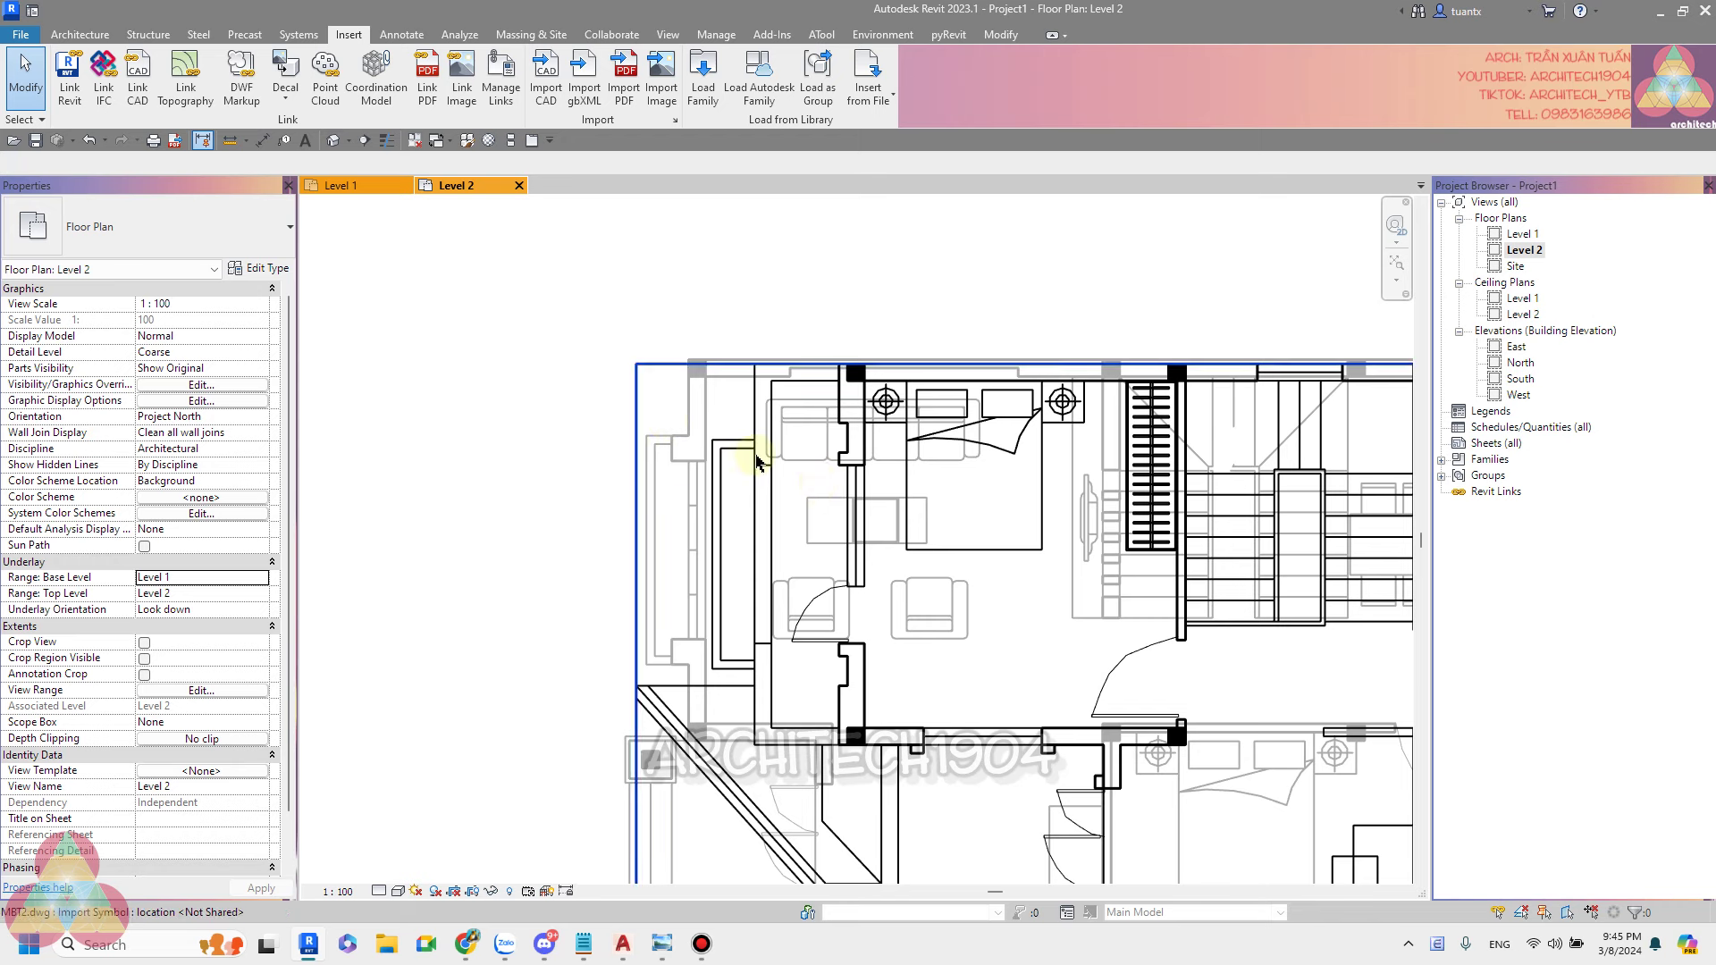
{"action": "scroll", "coordinate": [757, 462], "scroll_direction": "up", "scroll_amount": 1}
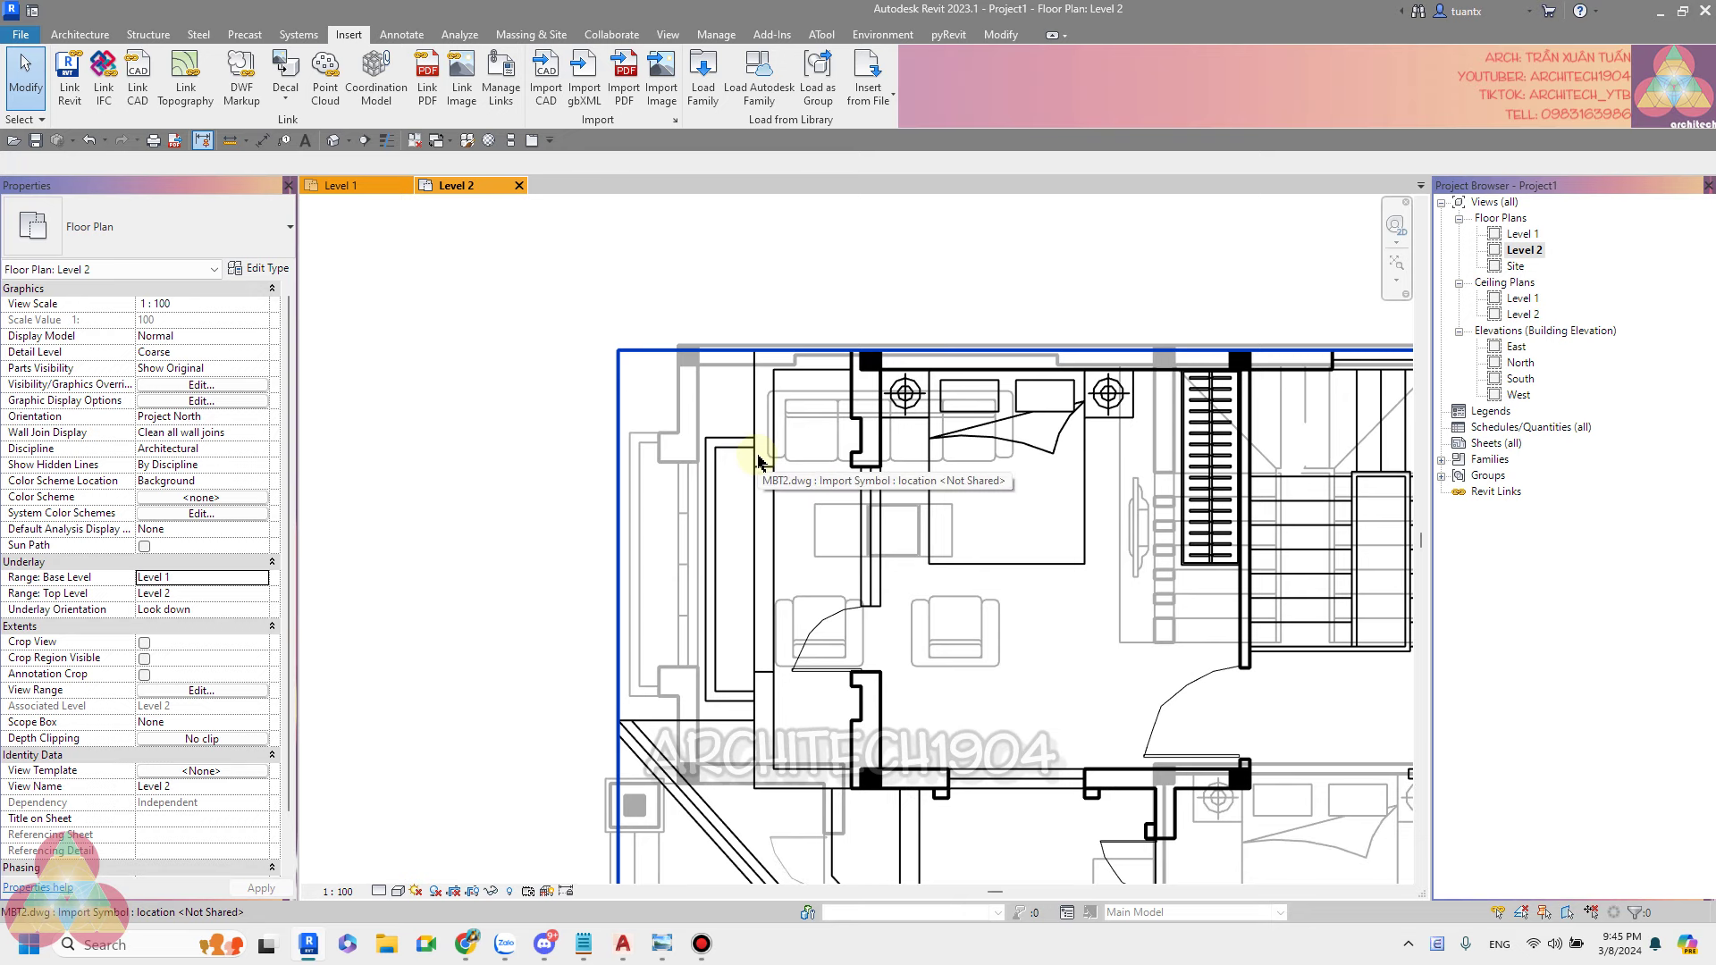
{"action": "scroll", "coordinate": [757, 461], "scroll_direction": "down", "scroll_amount": 1}
{"action": "scroll", "coordinate": [697, 438], "scroll_direction": "down", "scroll_amount": 2}
{"action": "scroll", "coordinate": [682, 440], "scroll_direction": "down", "scroll_amount": 1}
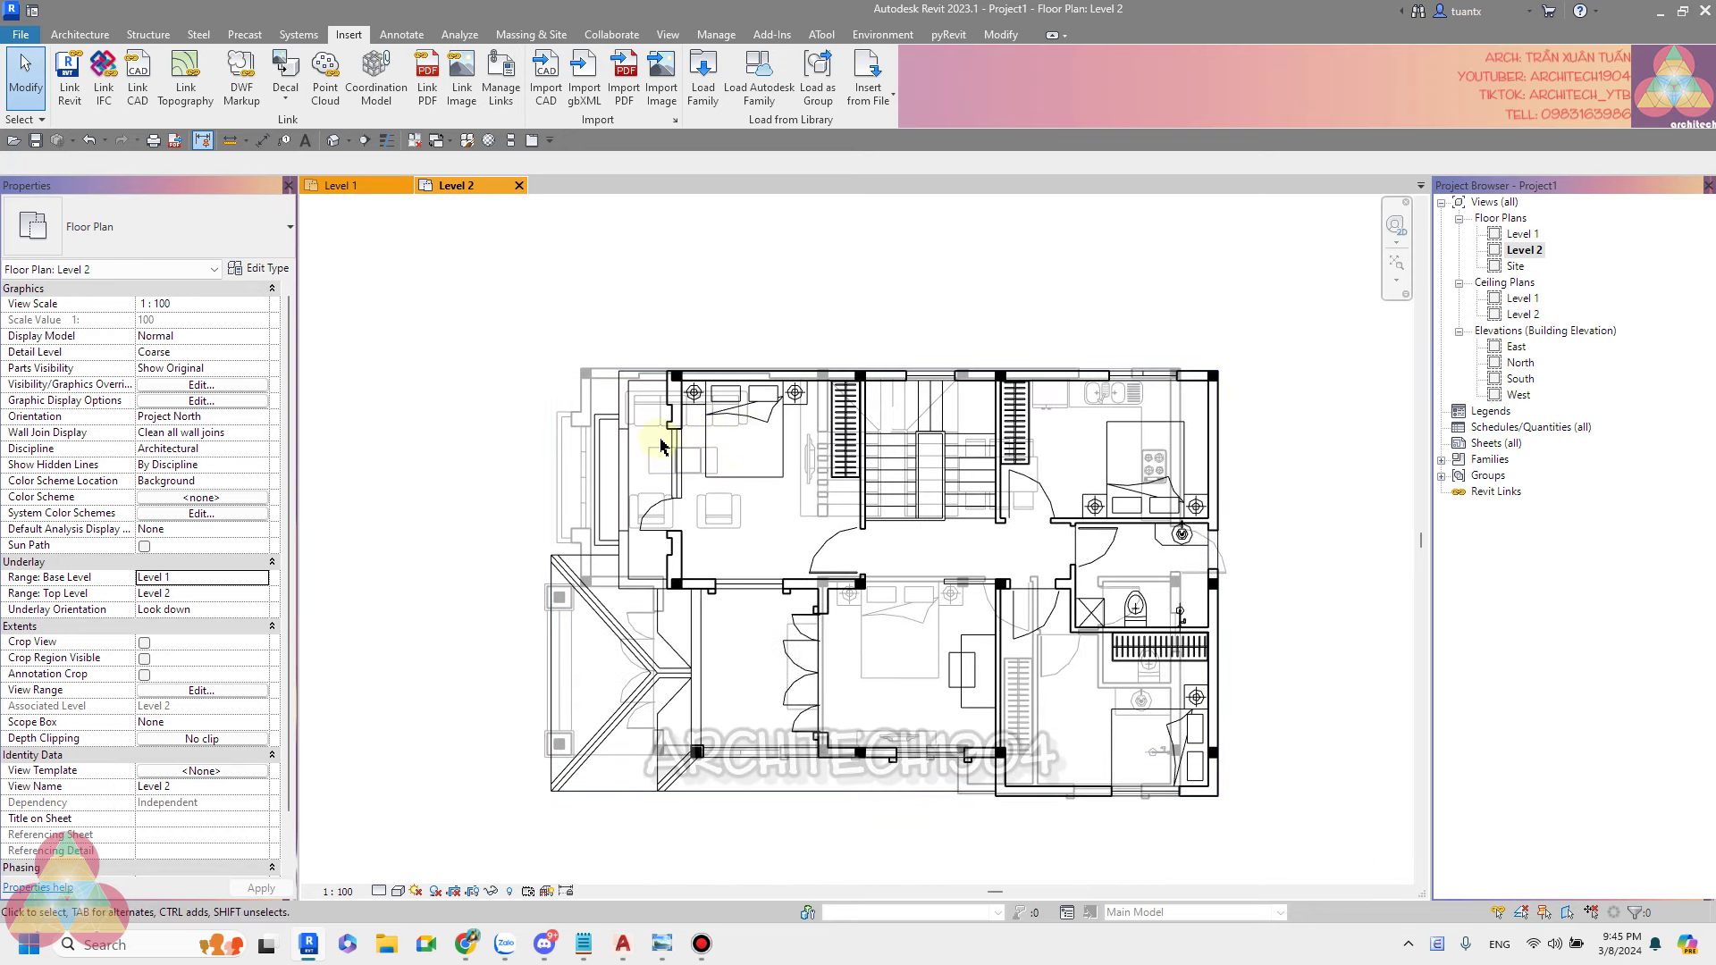
Turn on Thin Lines so all plan lines draw at thin weight.
{"action": "left_click", "coordinate": [1002, 34]}
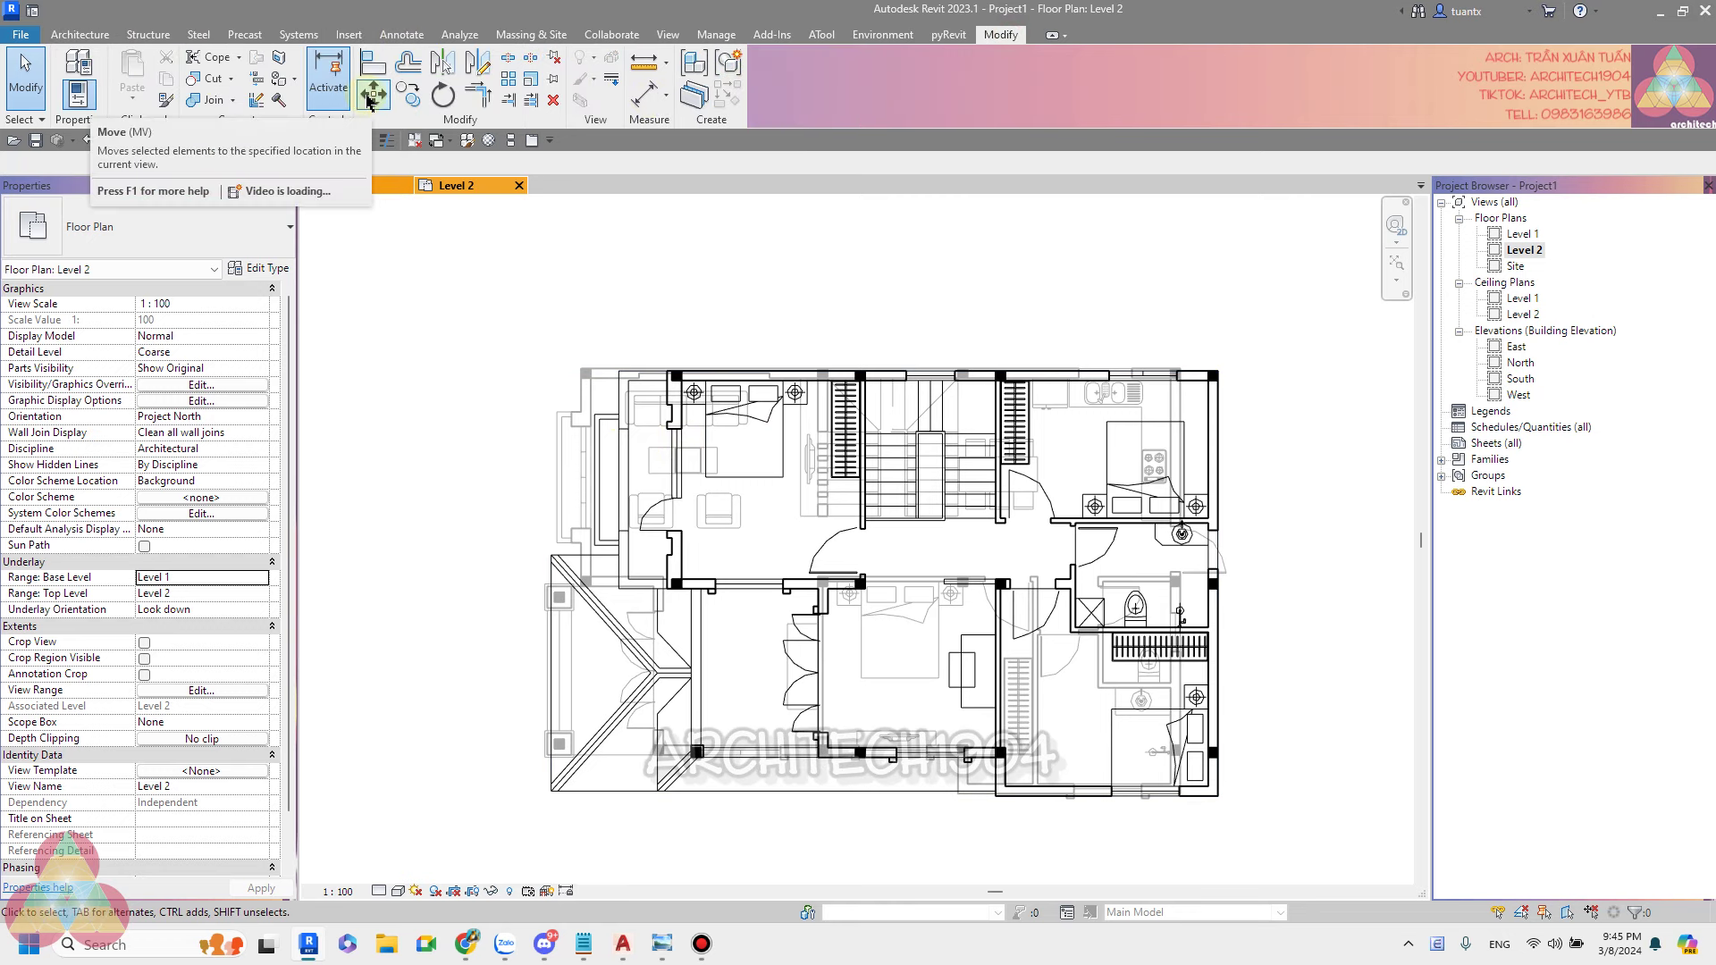
{"action": "scroll", "coordinate": [625, 331], "scroll_direction": "up", "scroll_amount": 2}
{"action": "scroll", "coordinate": [679, 380], "scroll_direction": "up", "scroll_amount": 1}
{"action": "scroll", "coordinate": [692, 415], "scroll_direction": "up", "scroll_amount": 1}
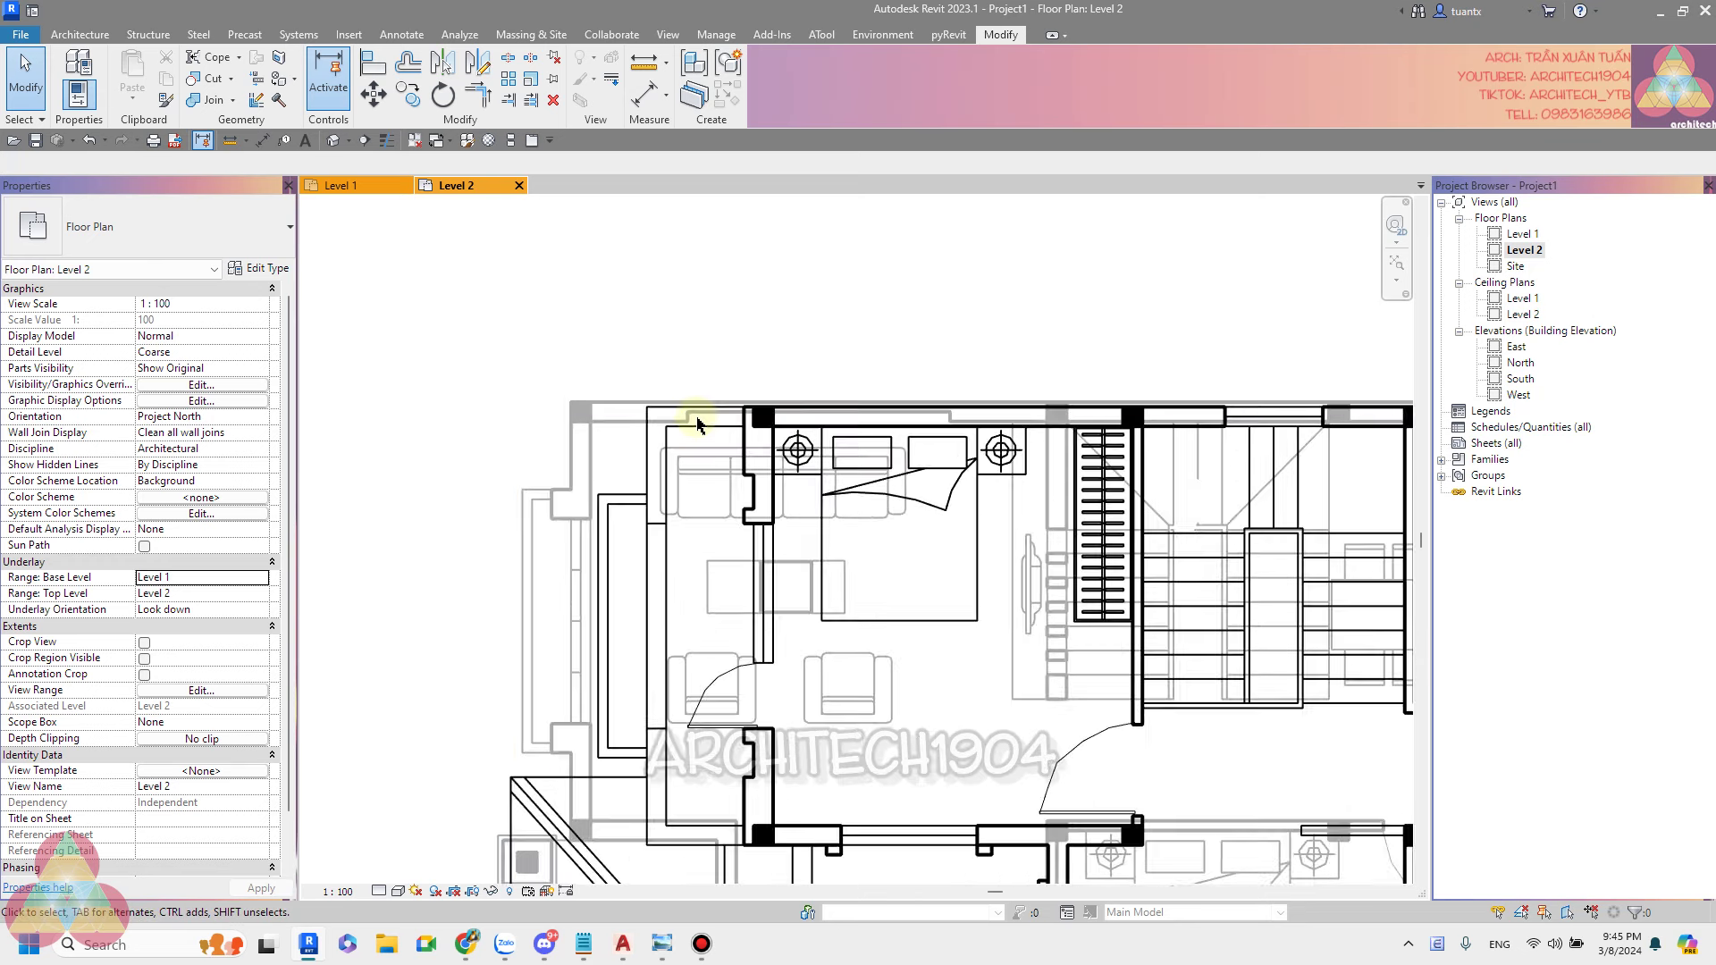
{"action": "scroll", "coordinate": [593, 414], "scroll_direction": "up", "scroll_amount": 1}
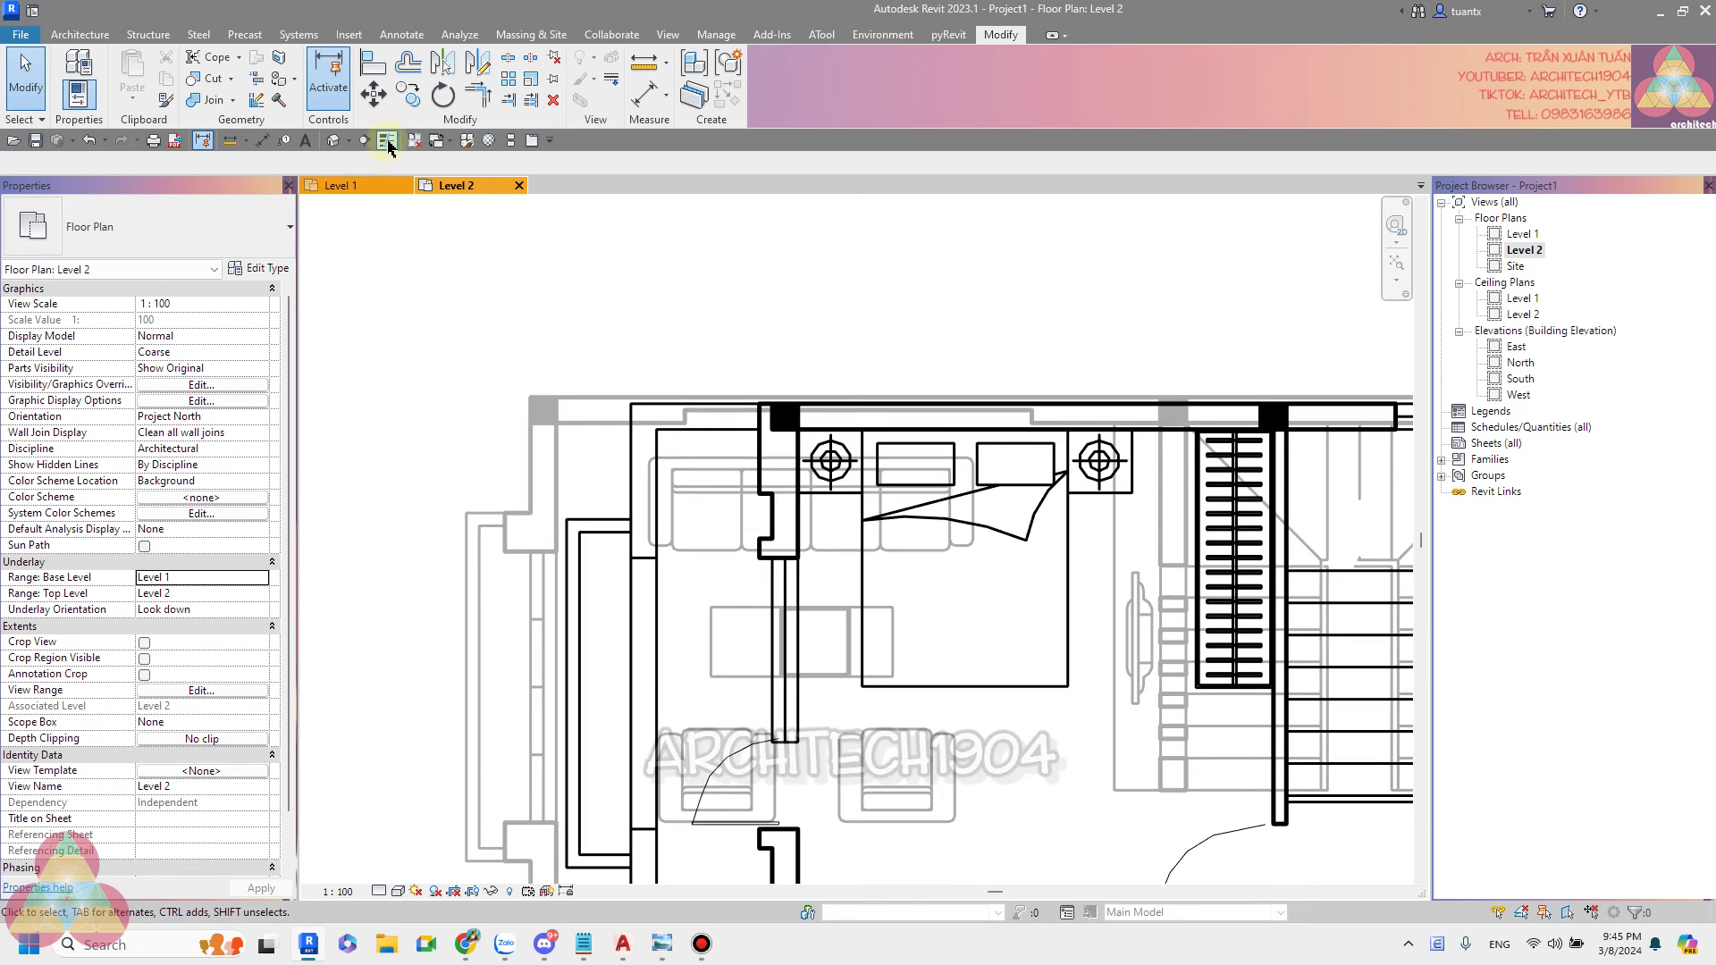
{"action": "left_click", "coordinate": [387, 141]}
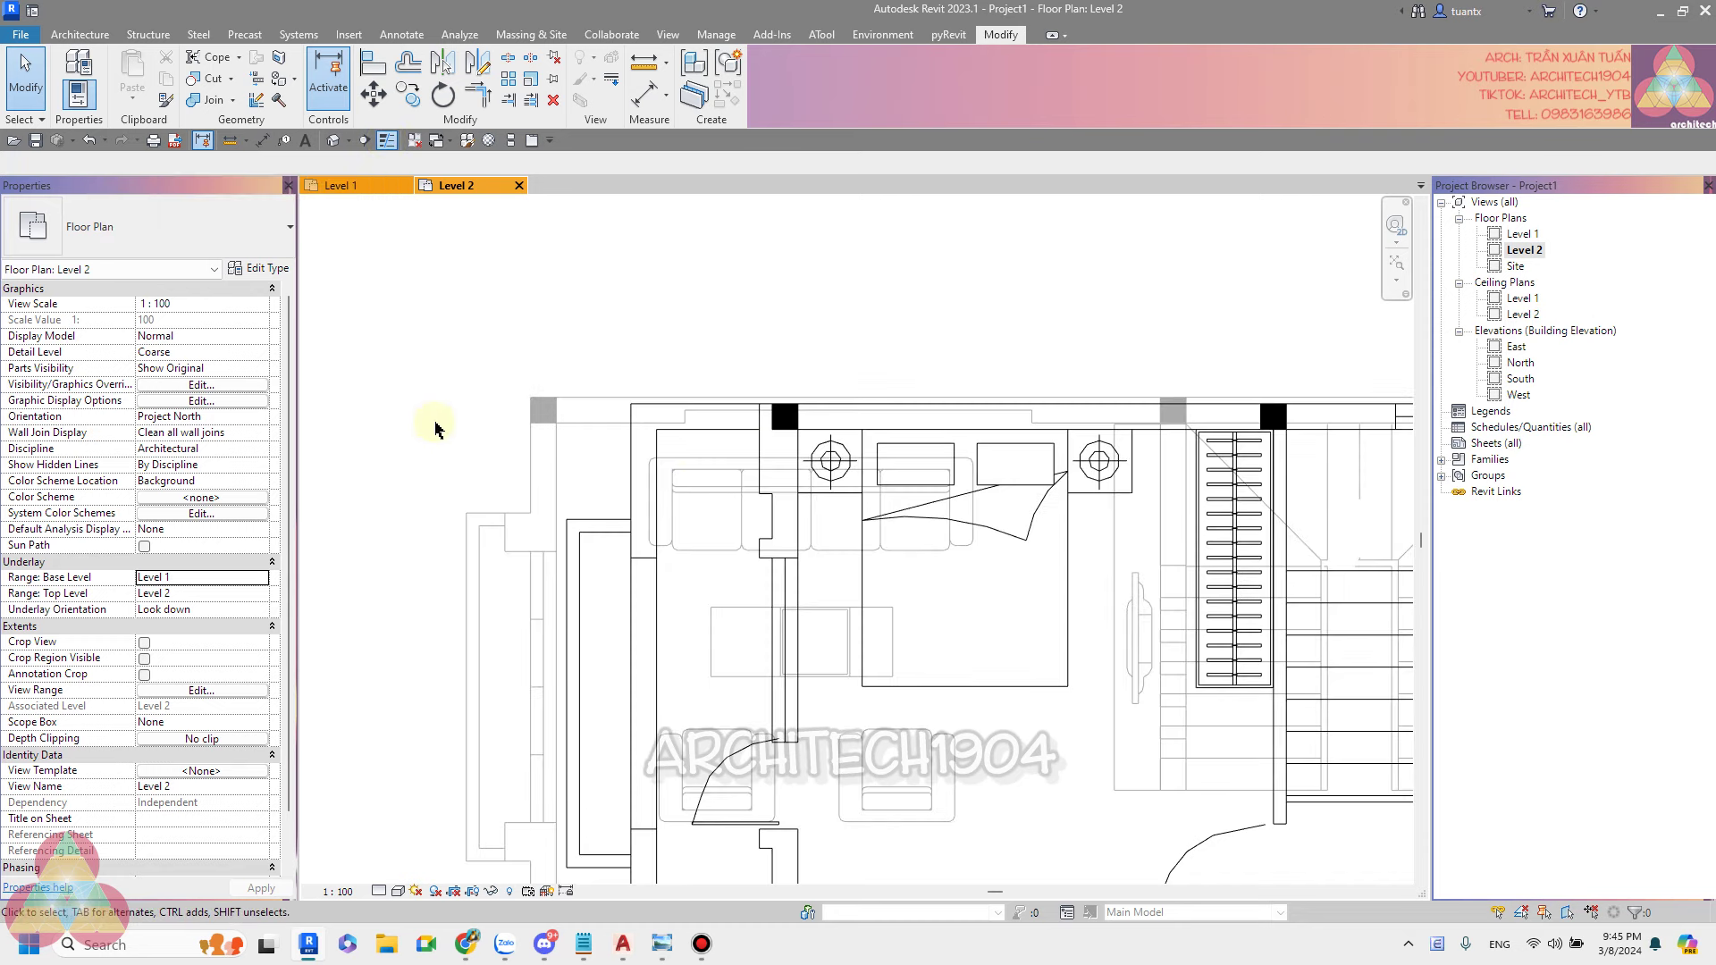
Zoom out to the full plan and select the linked MBT2.dwg import.
{"action": "scroll", "coordinate": [907, 447], "scroll_direction": "down", "scroll_amount": 3}
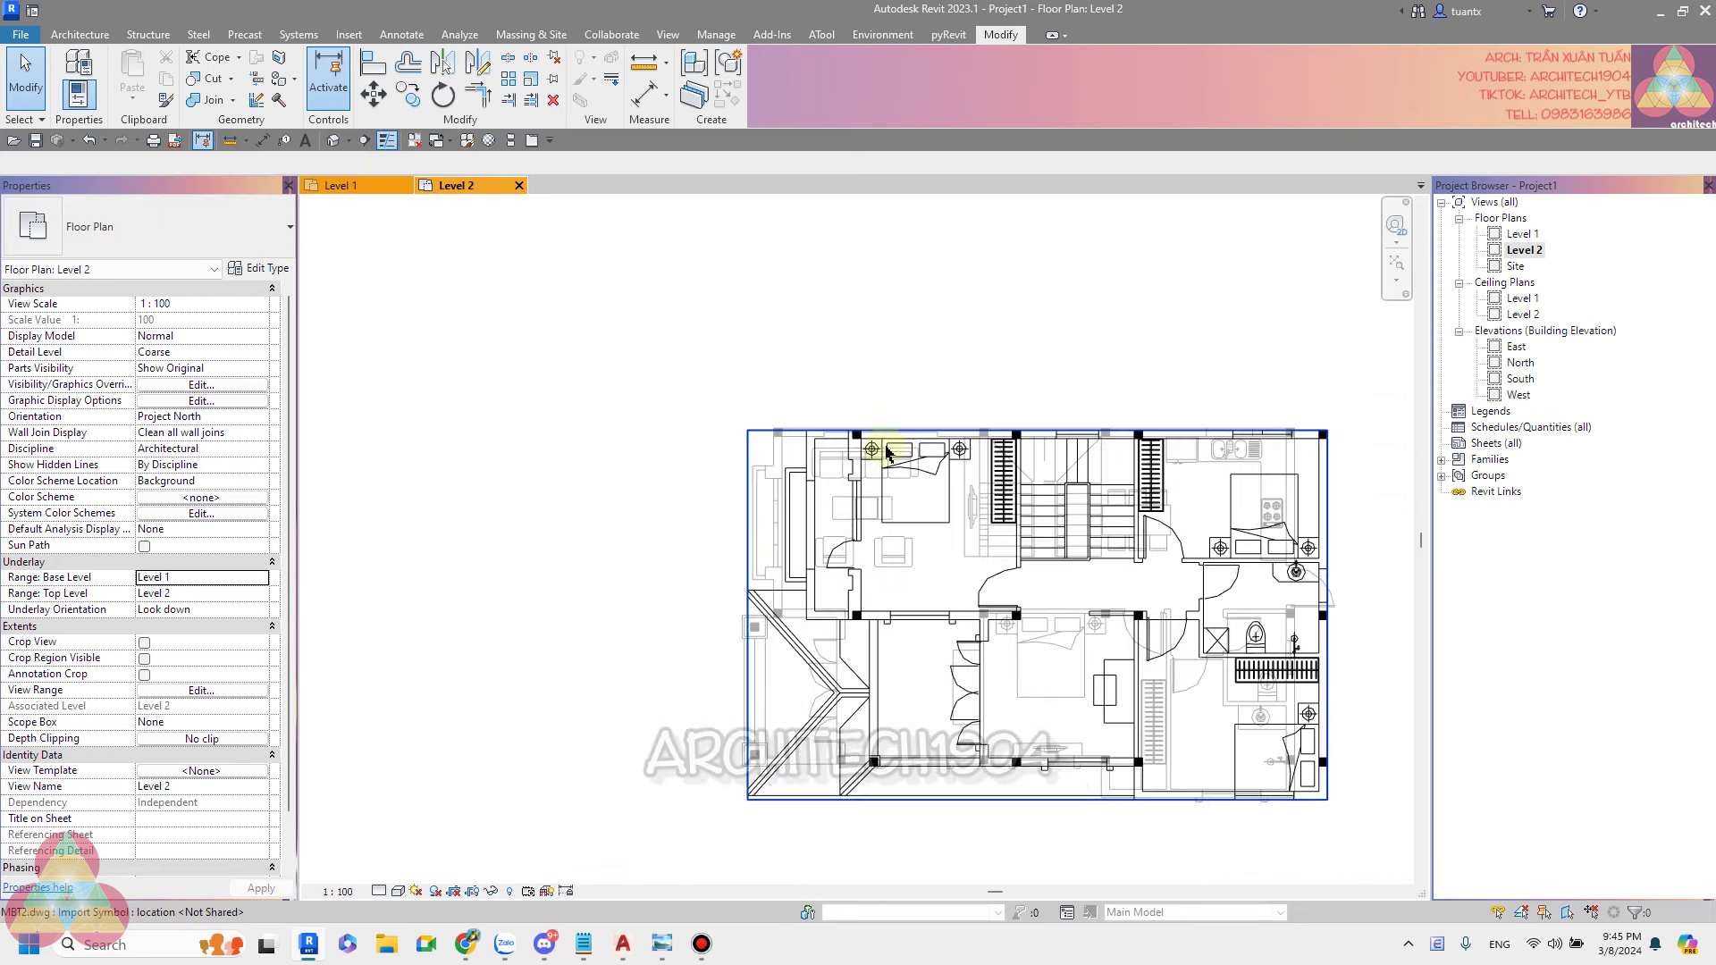
{"action": "scroll", "coordinate": [778, 452], "scroll_direction": "down", "scroll_amount": 2}
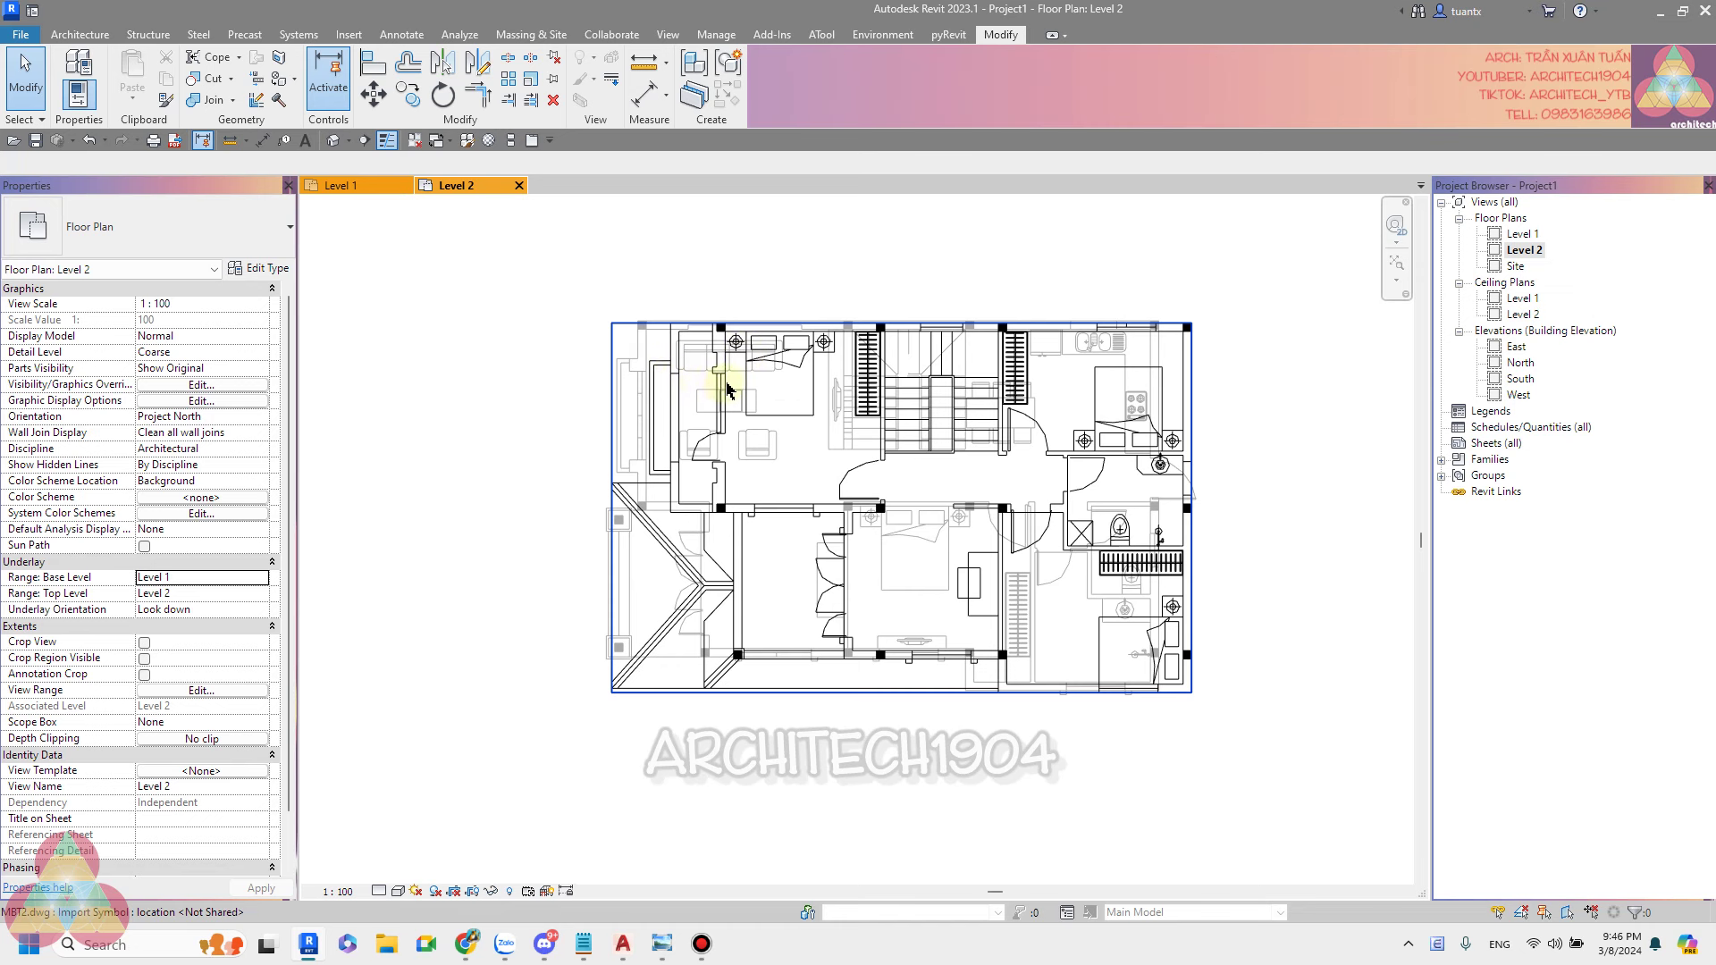
{"action": "left_click", "coordinate": [727, 390]}
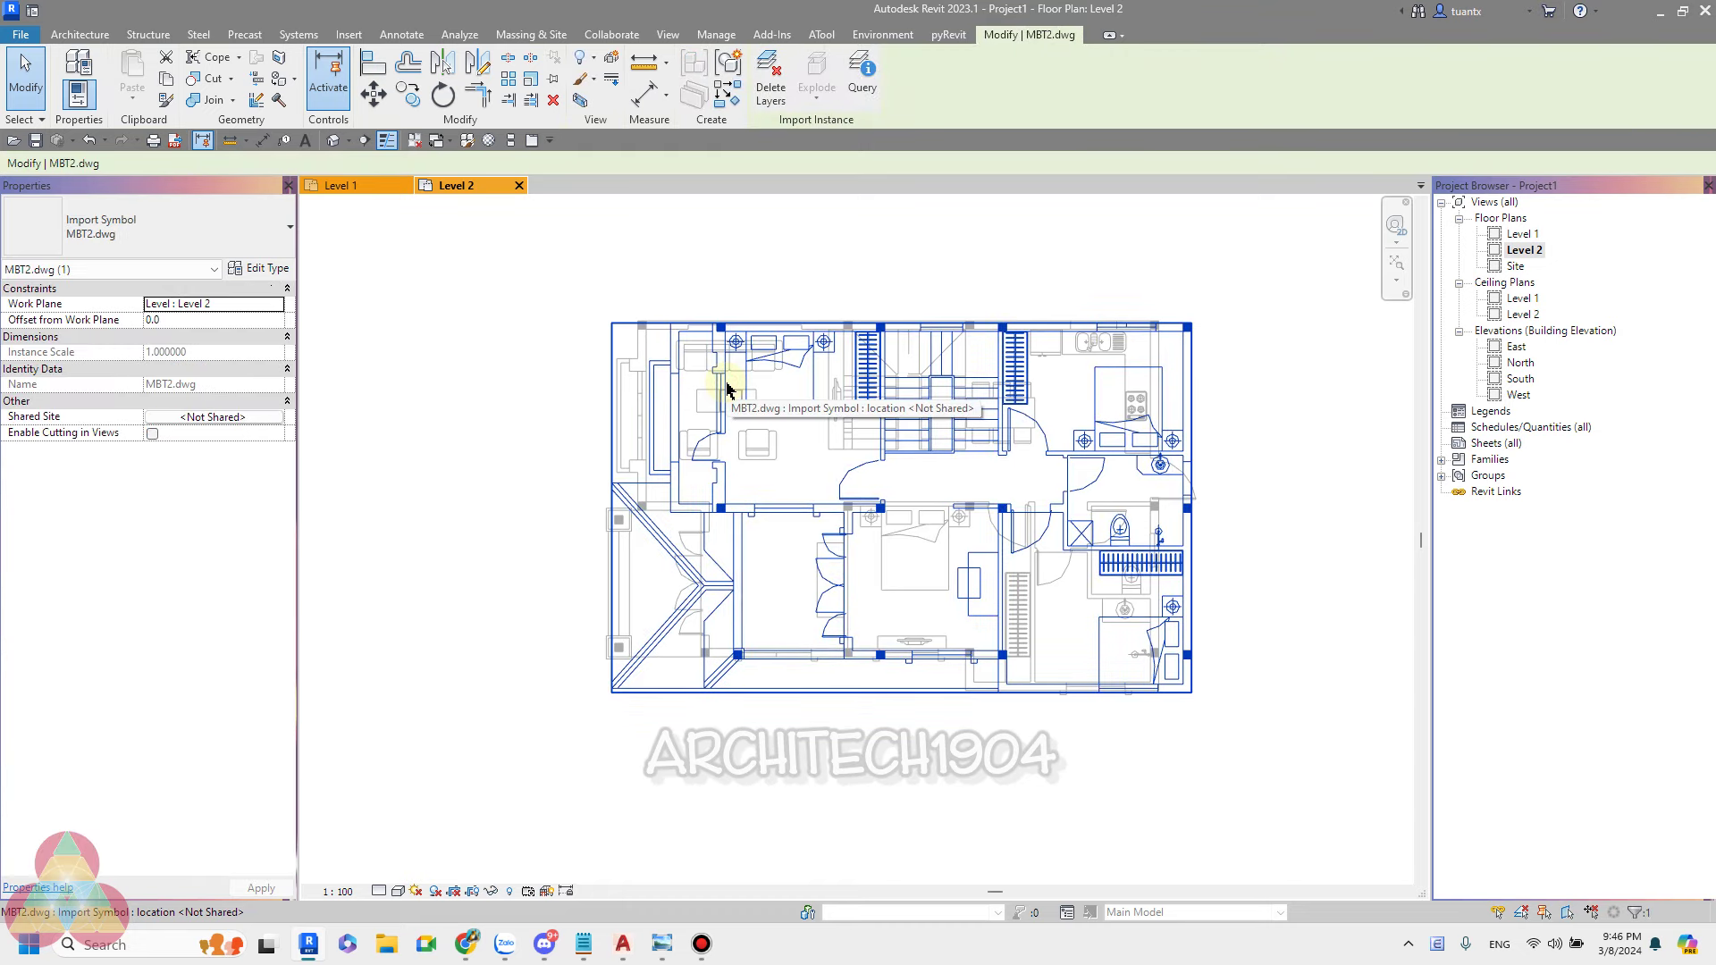
{"action": "scroll", "coordinate": [625, 357], "scroll_direction": "down", "scroll_amount": 2}
{"action": "scroll", "coordinate": [624, 356], "scroll_direction": "down", "scroll_amount": 2}
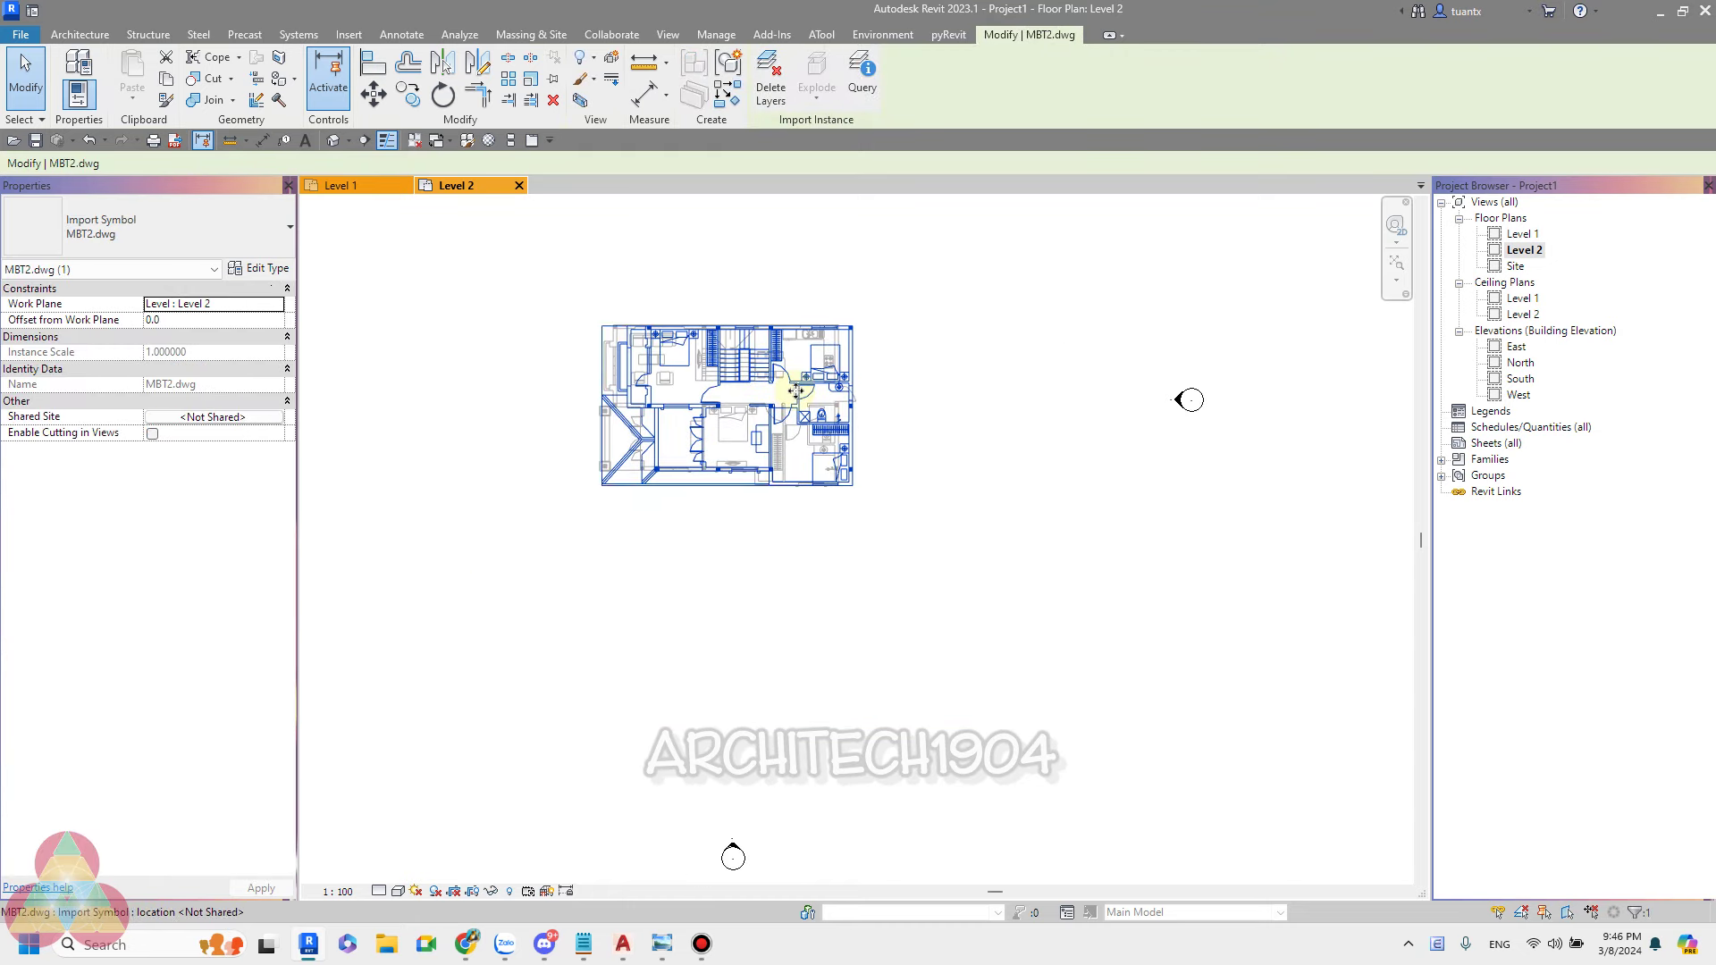
{"action": "scroll", "coordinate": [815, 413], "scroll_direction": "up", "scroll_amount": 3}
{"action": "scroll", "coordinate": [836, 384], "scroll_direction": "down", "scroll_amount": 1}
{"action": "scroll", "coordinate": [835, 412], "scroll_direction": "up", "scroll_amount": 1}
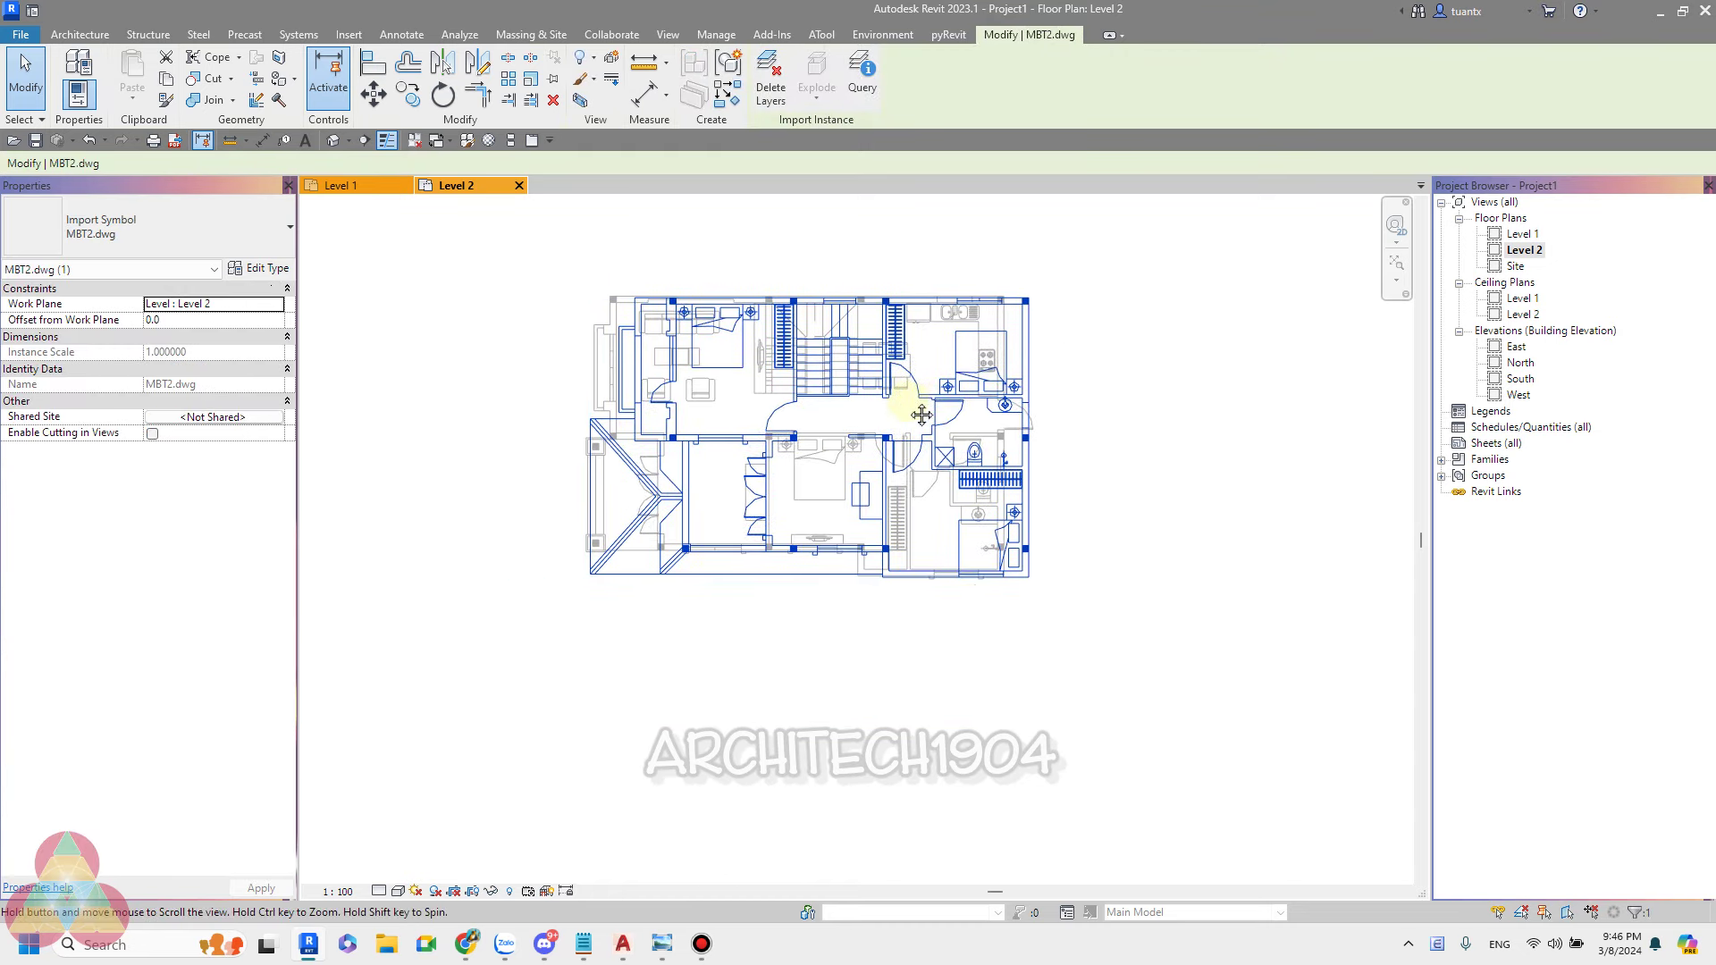
With Align (AL), snap the DWG column's side edge onto the underlay column's edge.
{"action": "scroll", "coordinate": [681, 323], "scroll_direction": "up", "scroll_amount": 3}
{"action": "scroll", "coordinate": [693, 349], "scroll_direction": "up", "scroll_amount": 2}
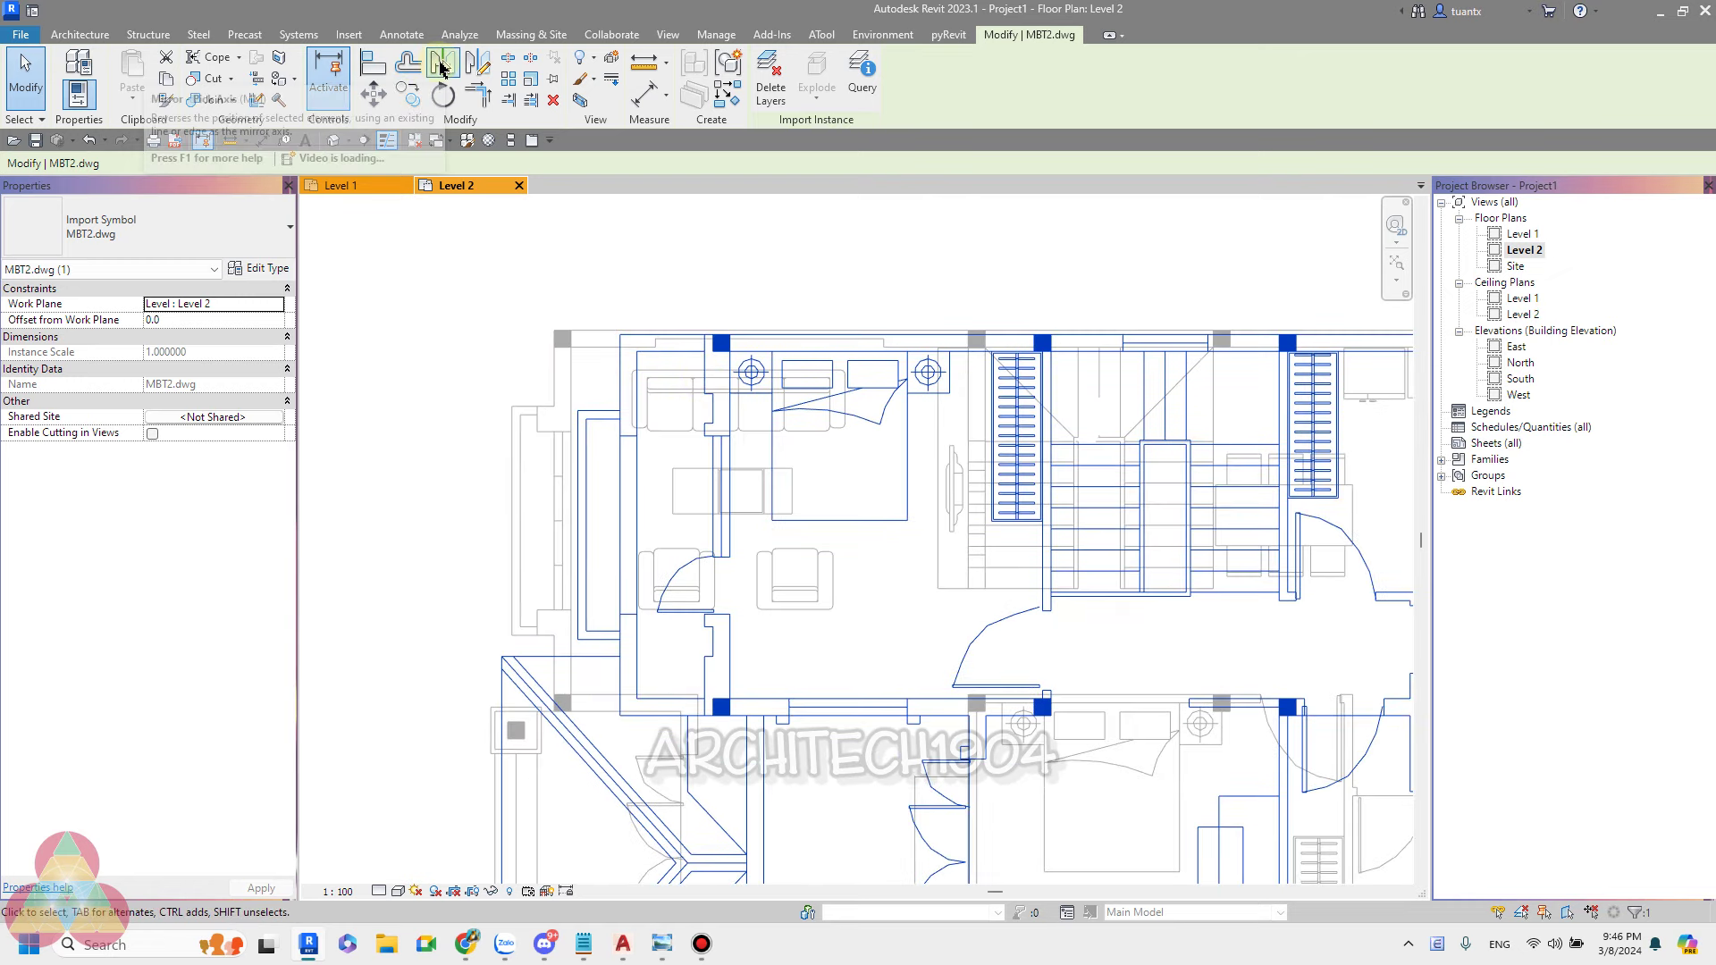
{"action": "key", "text": "a"}
{"action": "key", "text": "l"}
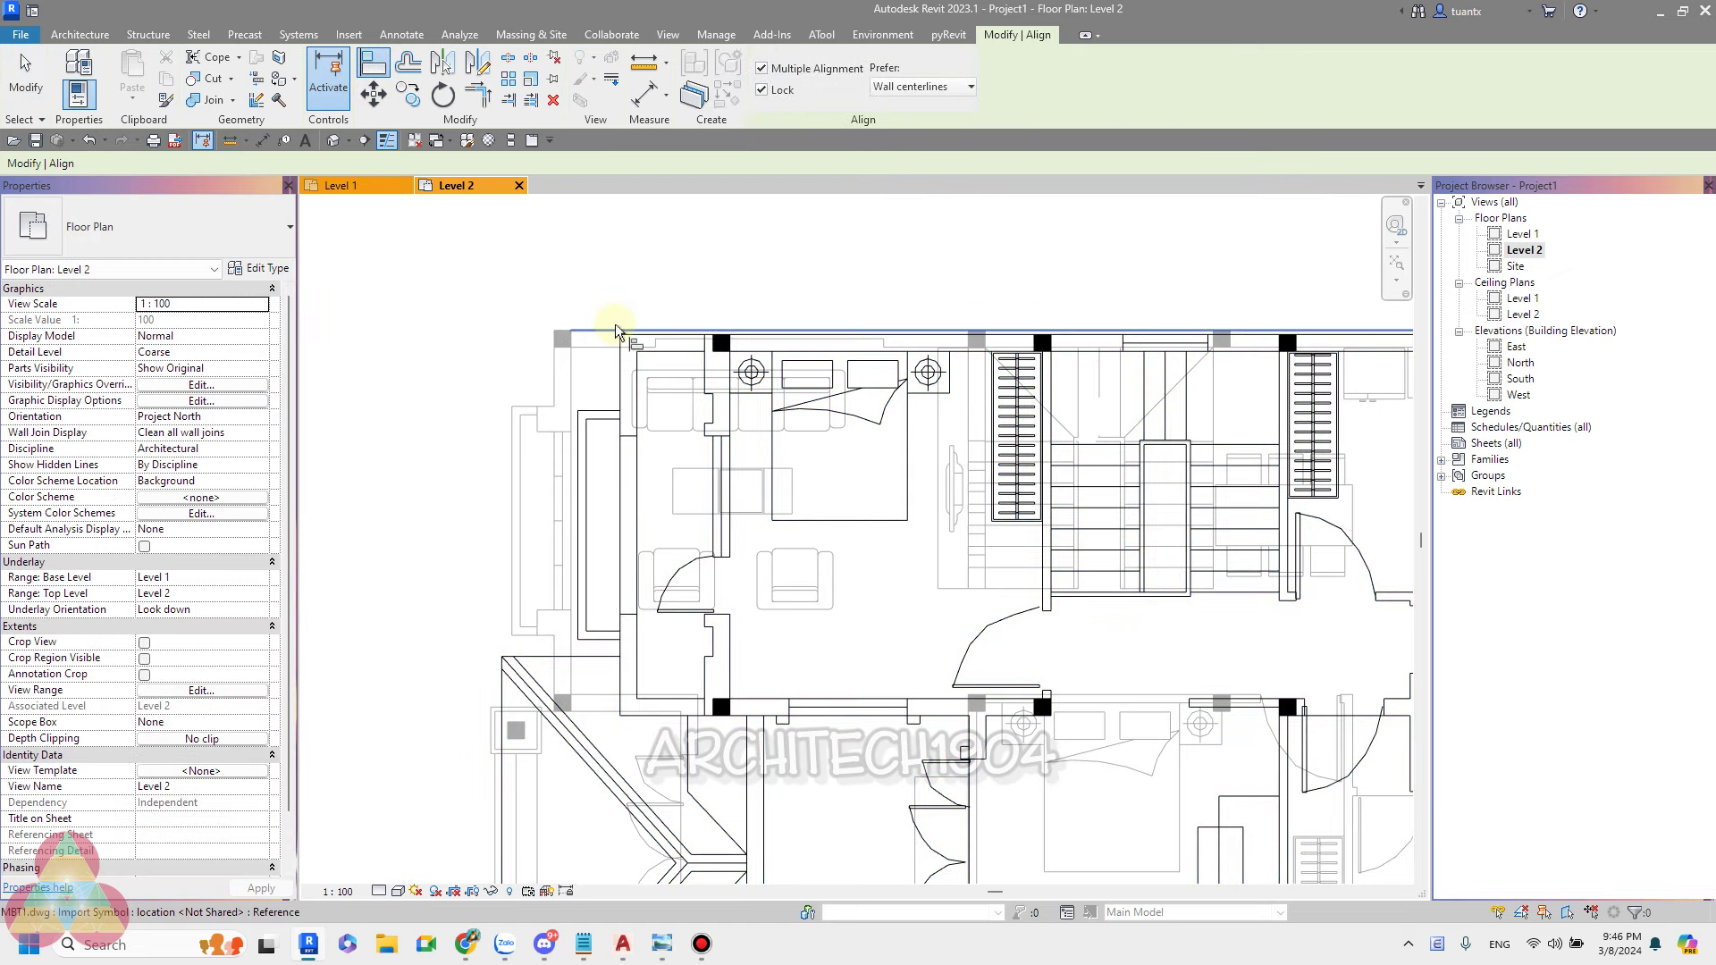
{"action": "scroll", "coordinate": [575, 370], "scroll_direction": "up", "scroll_amount": 1}
{"action": "scroll", "coordinate": [567, 339], "scroll_direction": "up", "scroll_amount": 1}
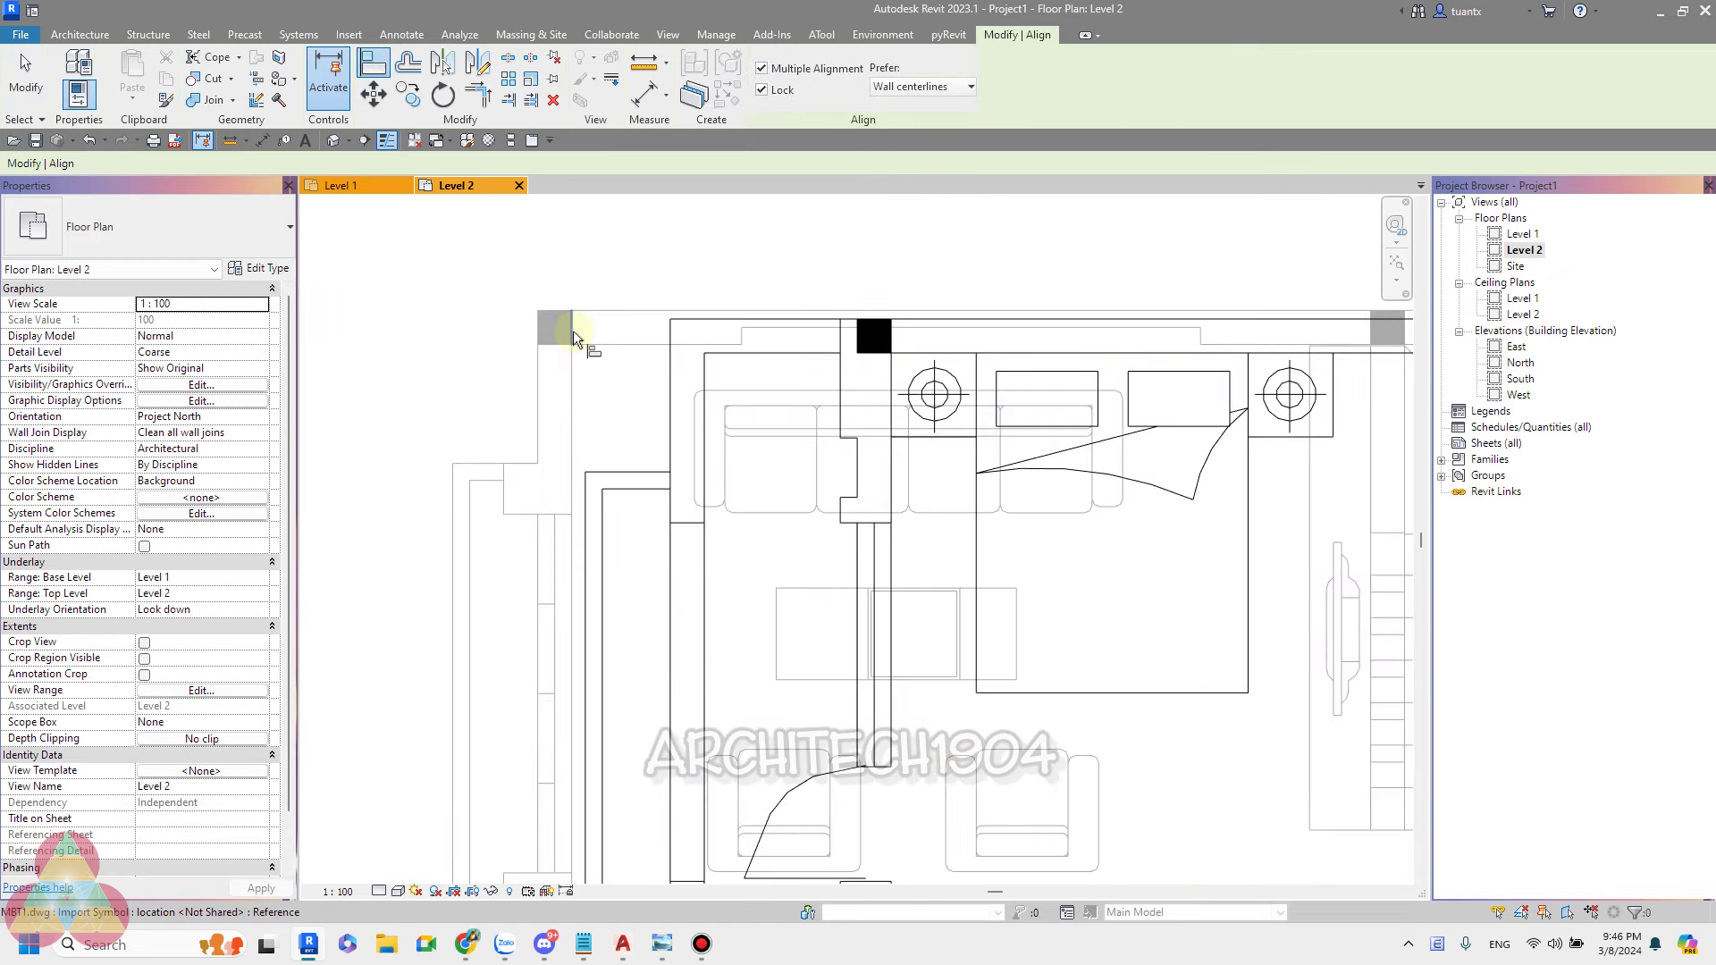
{"action": "left_click", "coordinate": [573, 339]}
{"action": "left_click", "coordinate": [894, 340]}
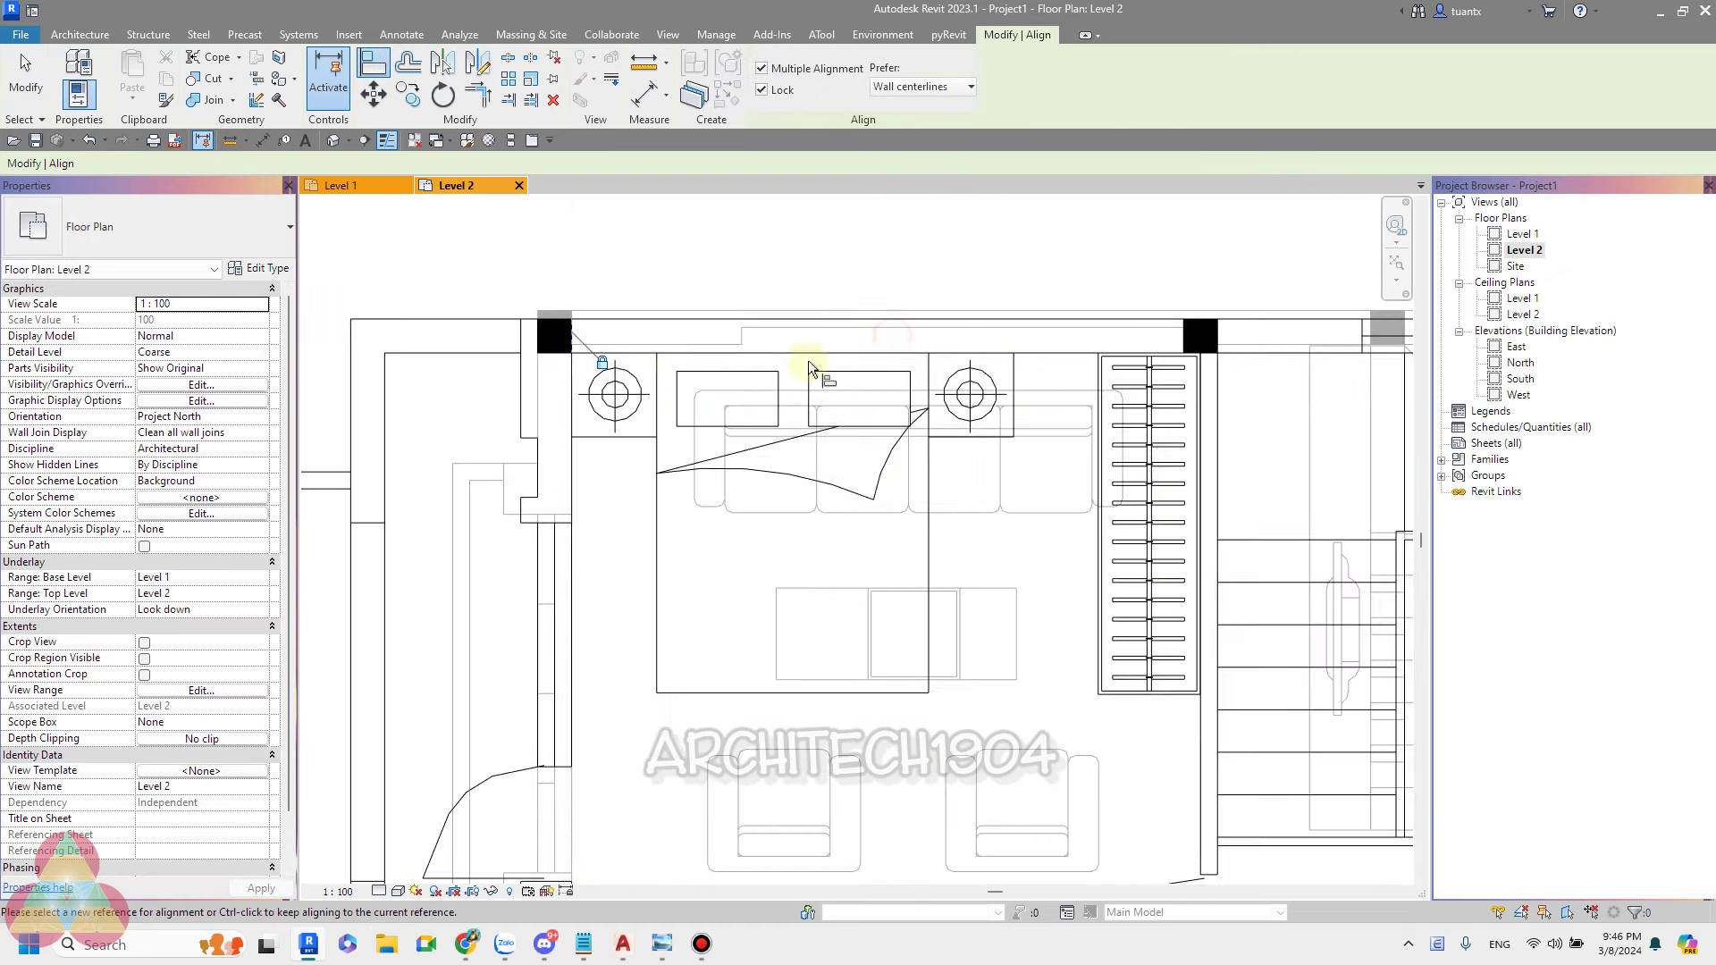
Align the DWG's top line to the column's top edge, then return to Modify.
{"action": "scroll", "coordinate": [626, 339], "scroll_direction": "down", "scroll_amount": 2}
{"action": "scroll", "coordinate": [554, 304], "scroll_direction": "up", "scroll_amount": 3}
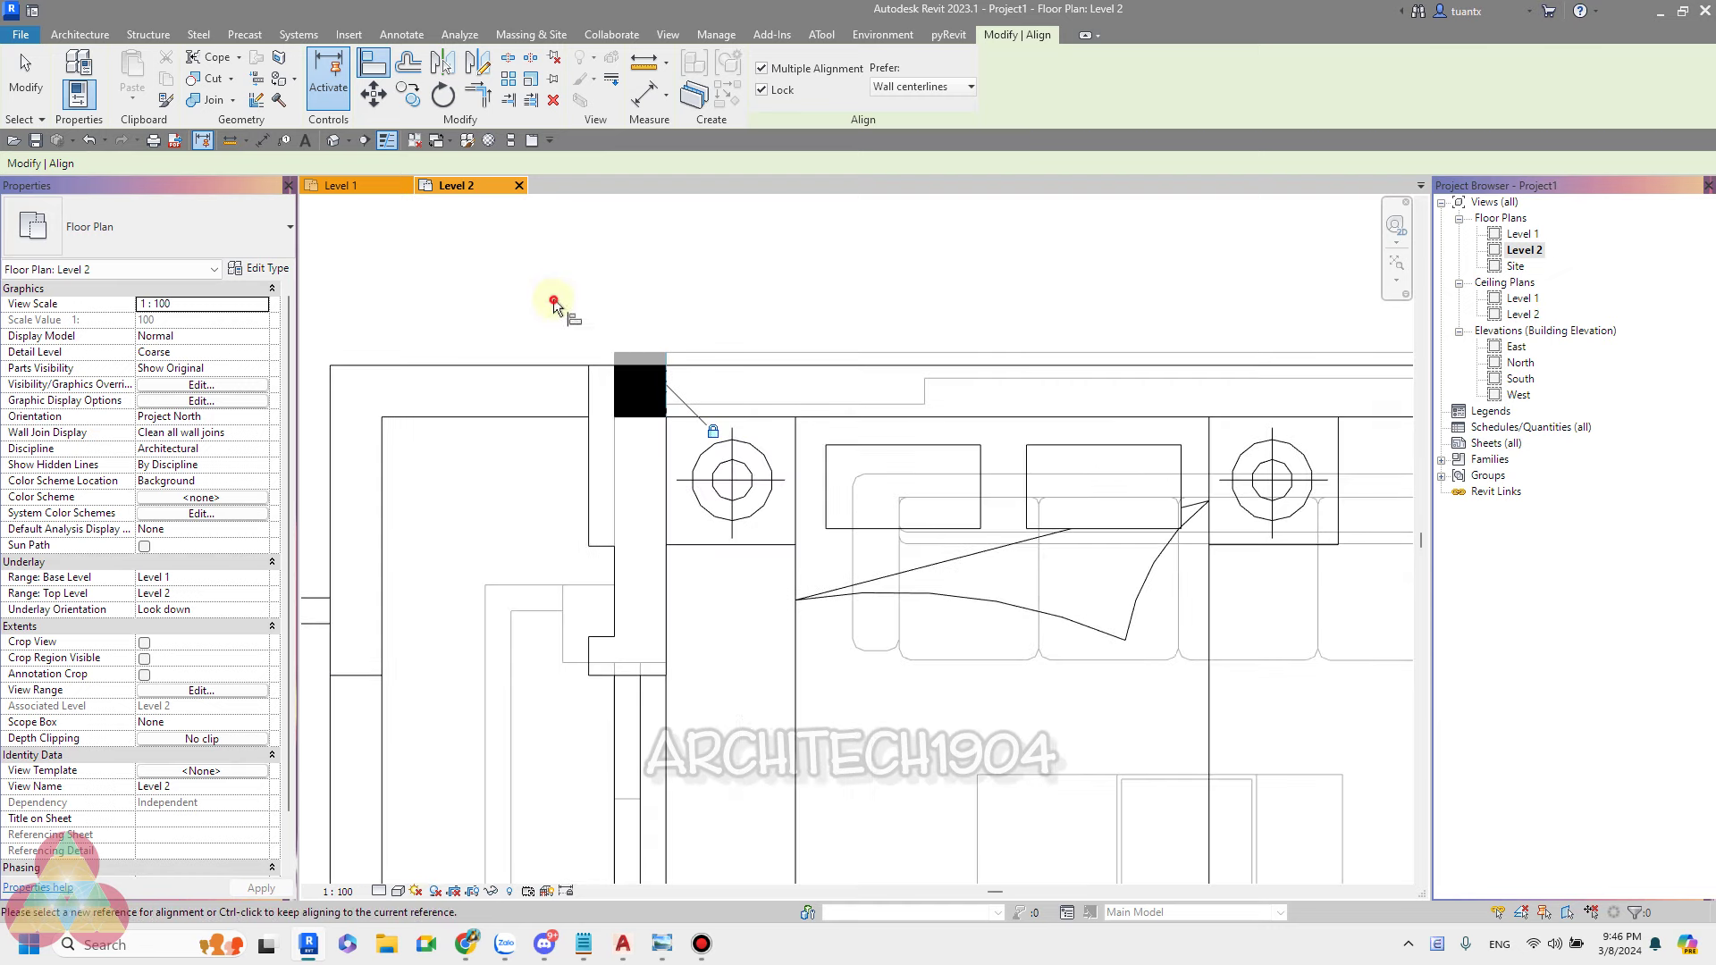
{"action": "left_click", "coordinate": [636, 356]}
{"action": "left_click", "coordinate": [636, 365]}
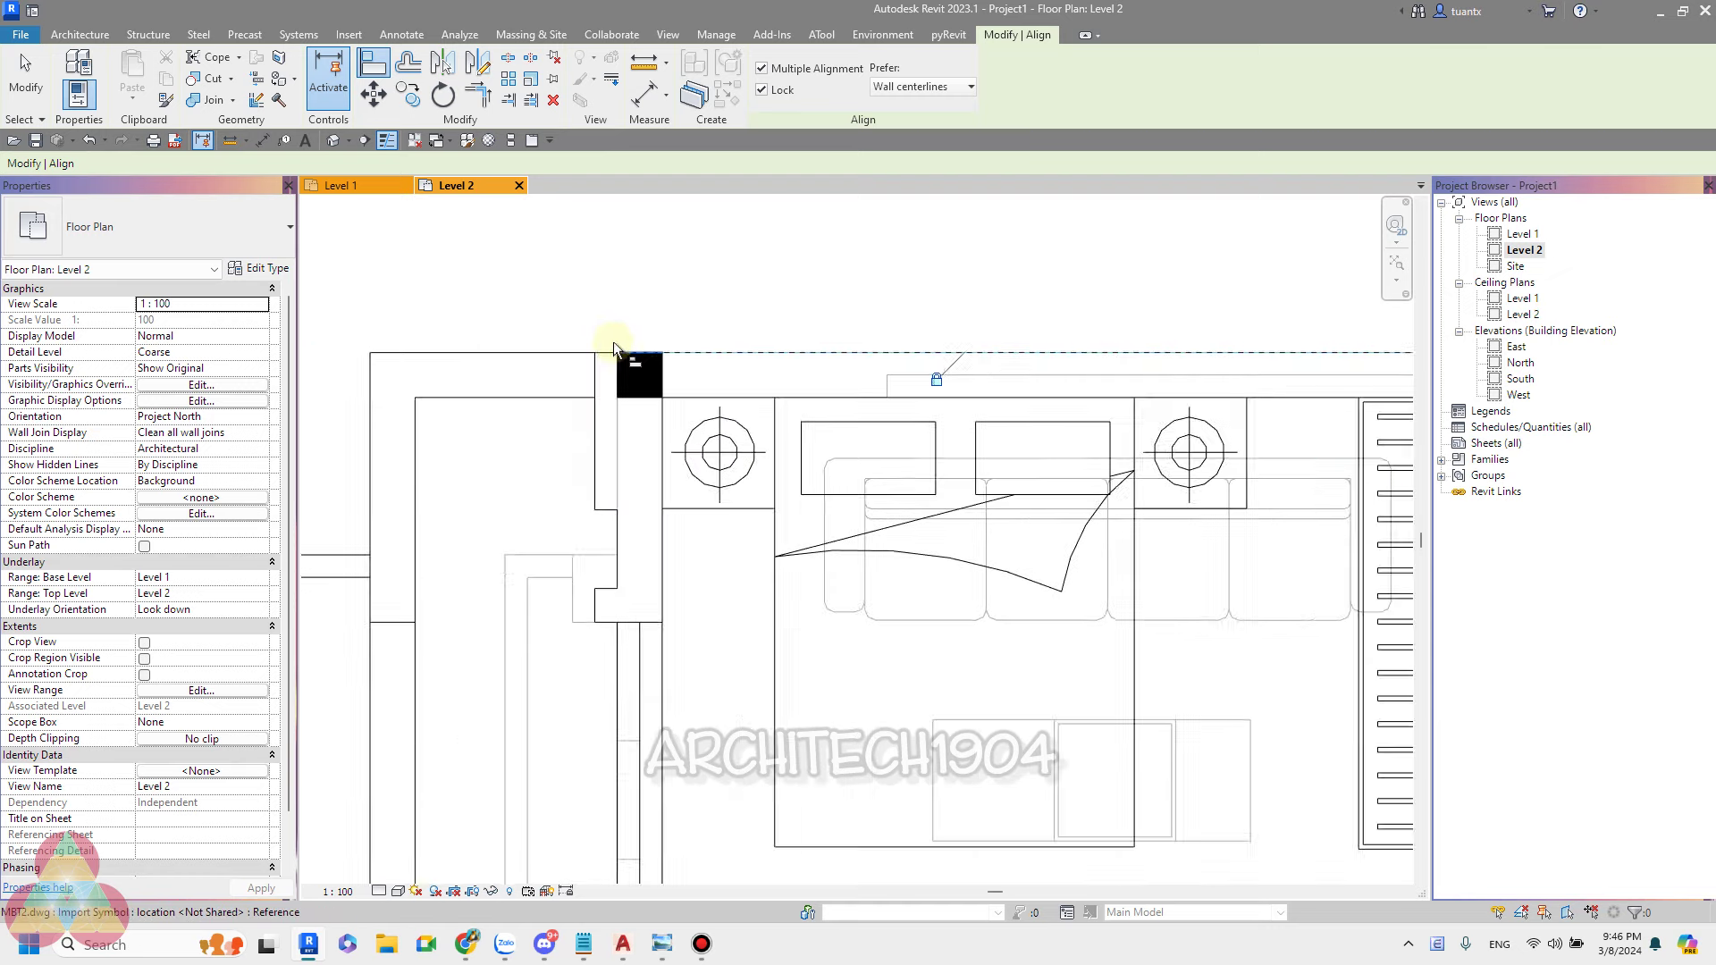
{"action": "scroll", "coordinate": [613, 345], "scroll_direction": "down", "scroll_amount": 3}
{"action": "left_click", "coordinate": [20, 85]}
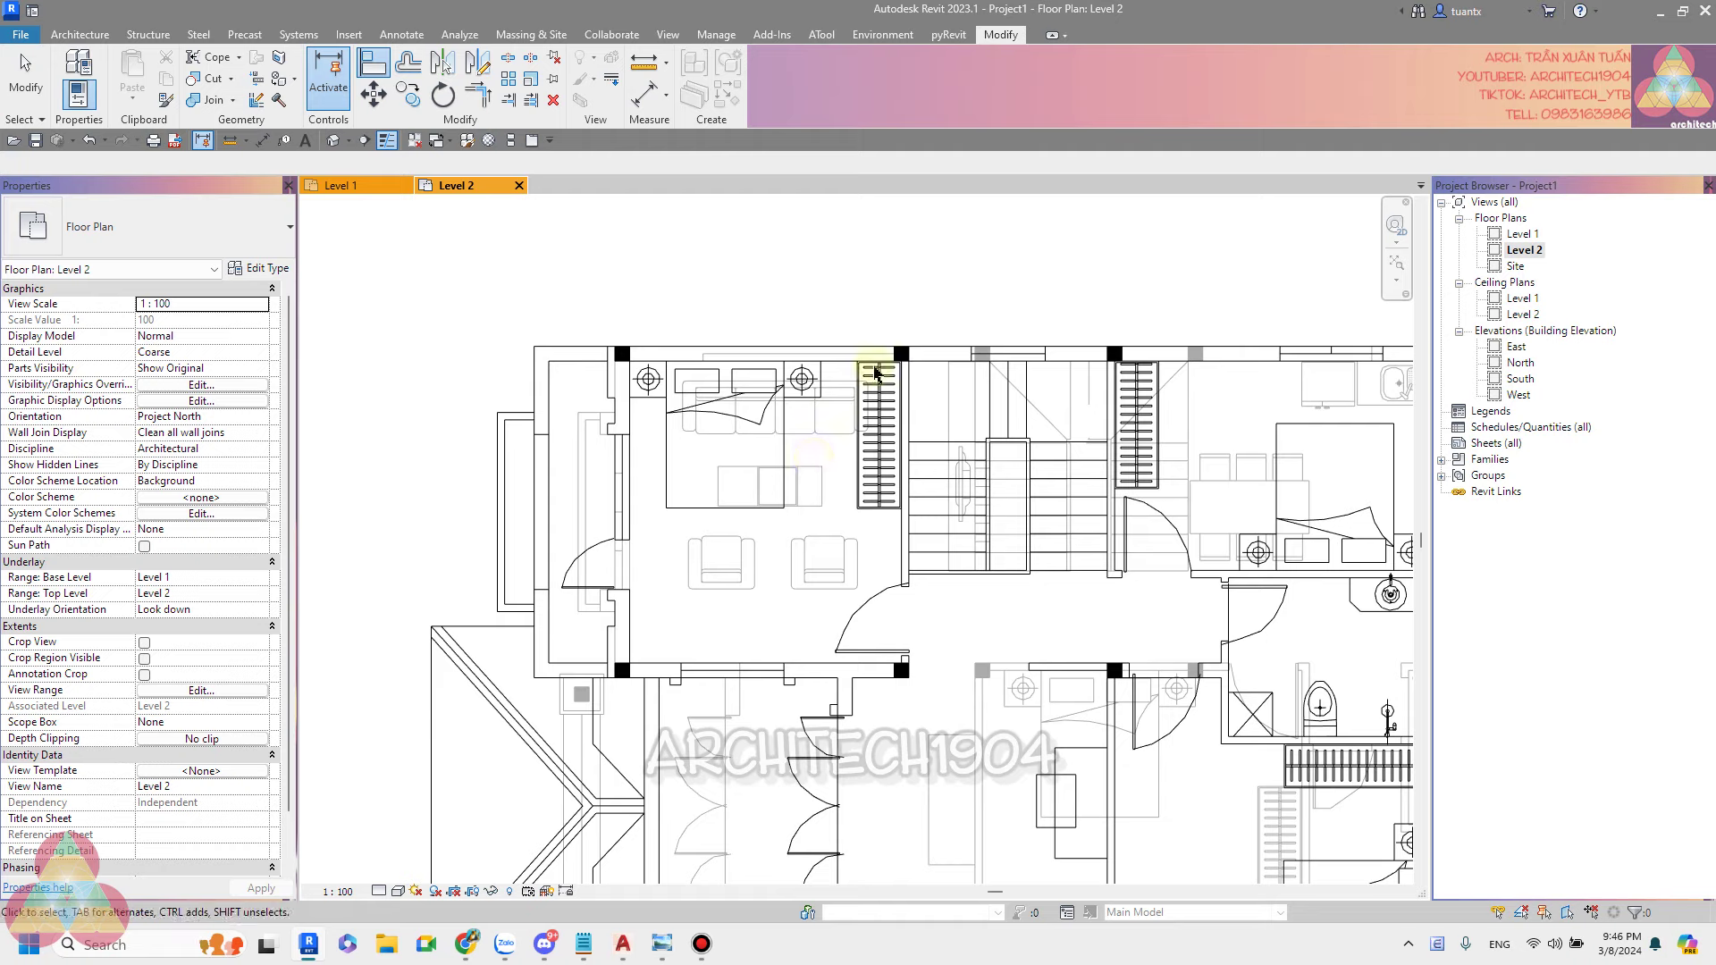
Pan and zoom toward the plan's upper-right corner to check the alignment.
{"action": "scroll", "coordinate": [769, 420], "scroll_direction": "down", "scroll_amount": 2}
{"action": "scroll", "coordinate": [778, 402], "scroll_direction": "up", "scroll_amount": 1}
{"action": "scroll", "coordinate": [791, 382], "scroll_direction": "up", "scroll_amount": 2}
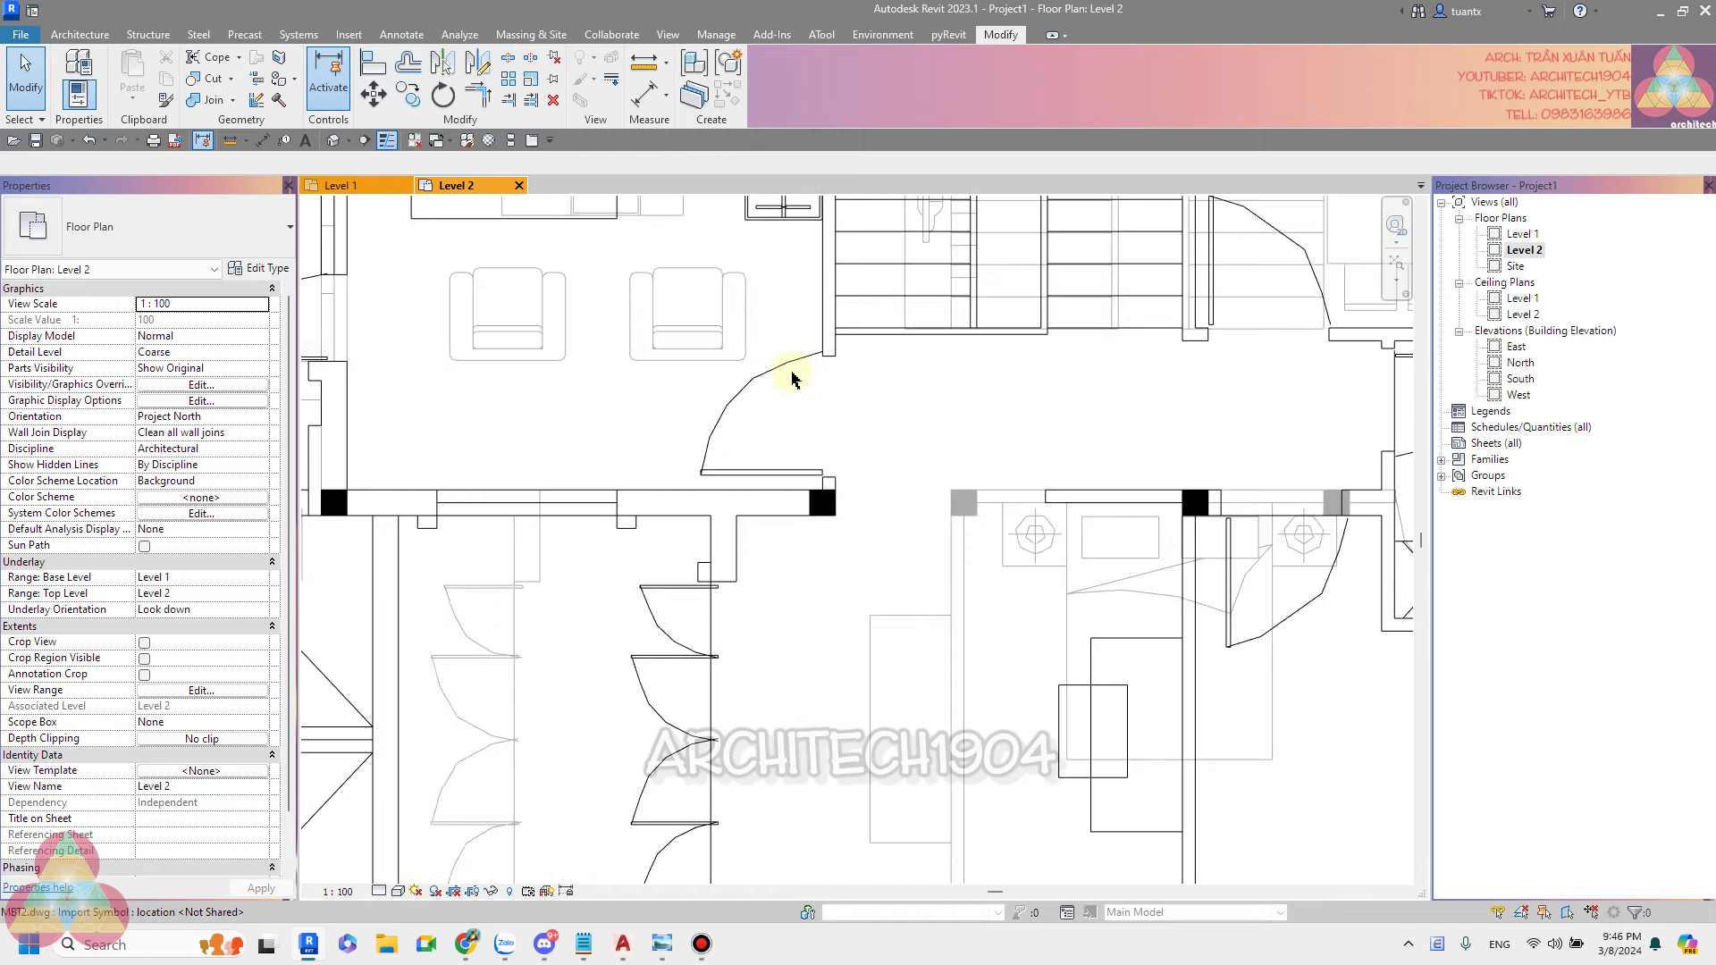
{"action": "scroll", "coordinate": [792, 370], "scroll_direction": "up", "scroll_amount": 1}
{"action": "scroll", "coordinate": [806, 362], "scroll_direction": "down", "scroll_amount": 2}
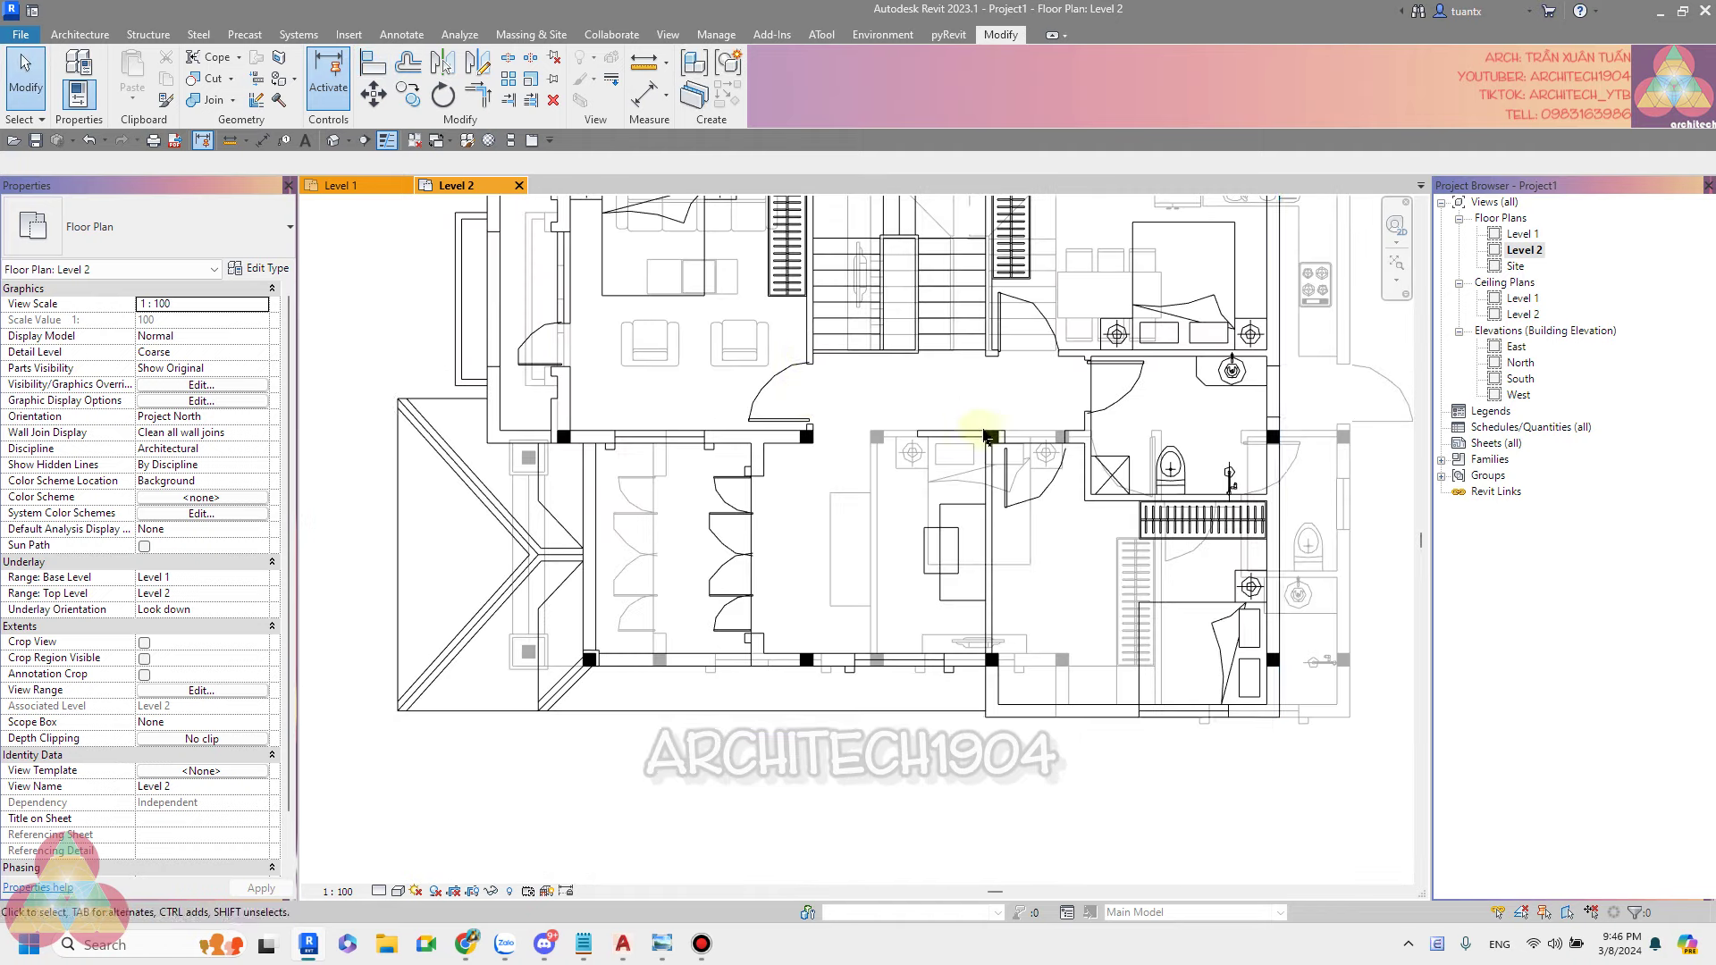
{"action": "scroll", "coordinate": [993, 438], "scroll_direction": "up", "scroll_amount": 2}
{"action": "middle_click_drag", "start_coordinate": [988, 429], "coordinate": [900, 435]}
{"action": "scroll", "coordinate": [894, 429], "scroll_direction": "down", "scroll_amount": 2}
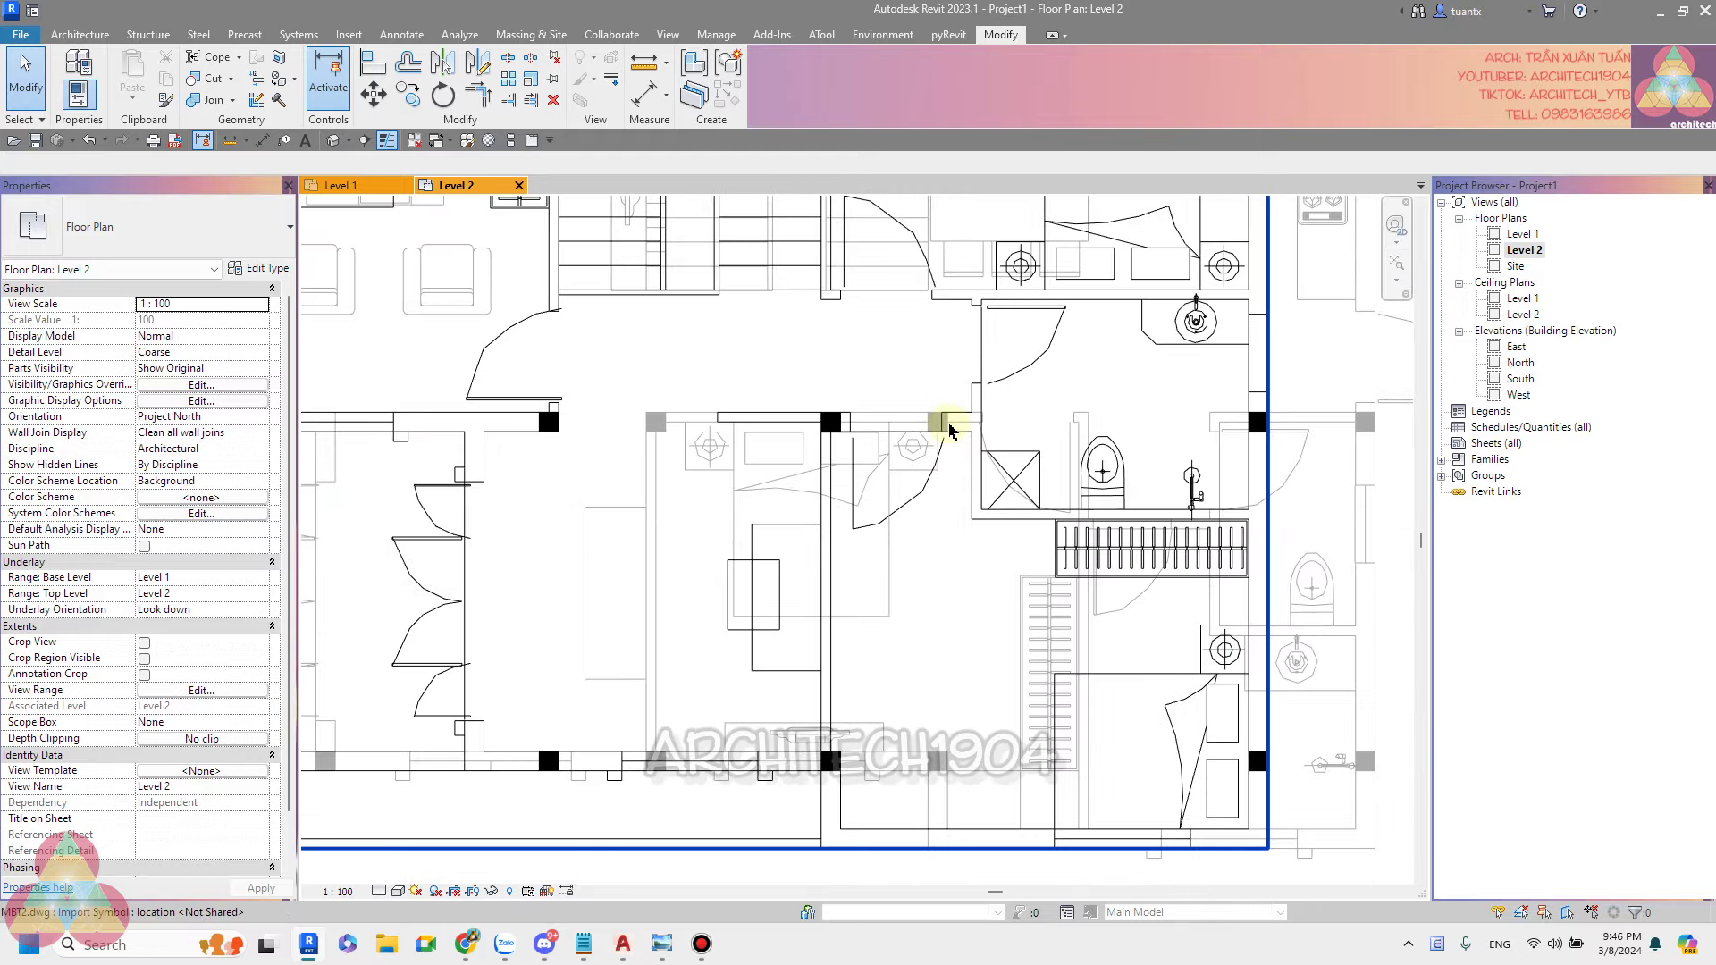
{"action": "scroll", "coordinate": [881, 413], "scroll_direction": "down", "scroll_amount": 2}
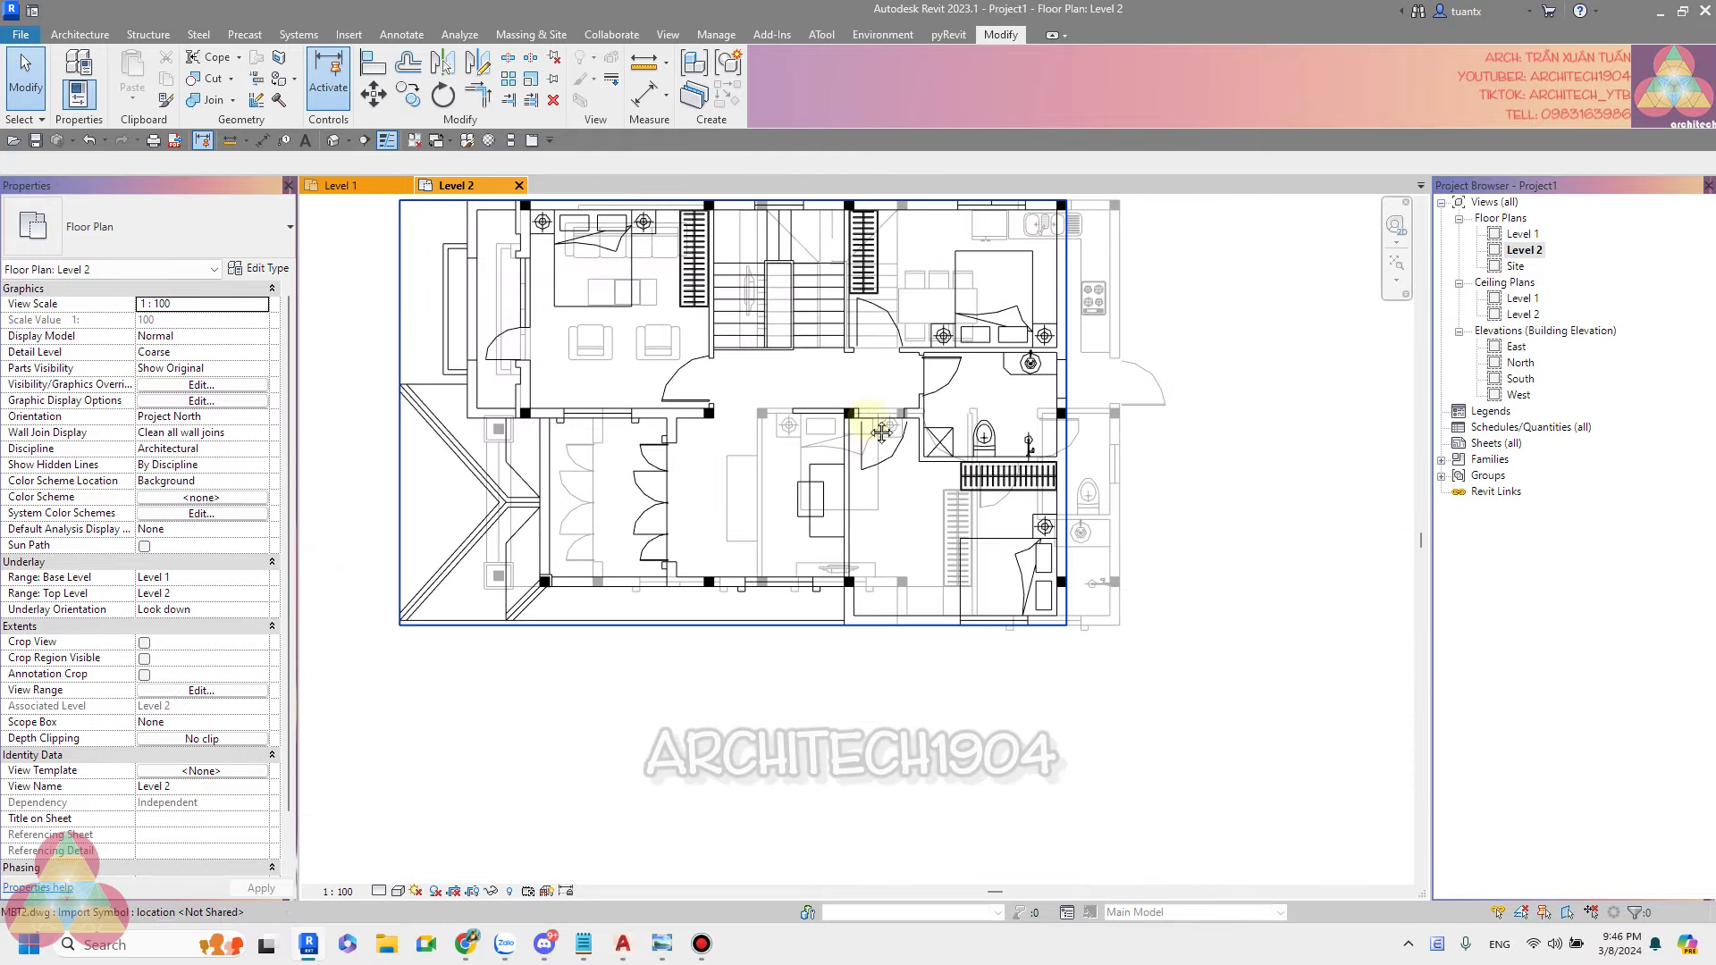
{"action": "middle_click_drag", "start_coordinate": [874, 429], "coordinate": [883, 458]}
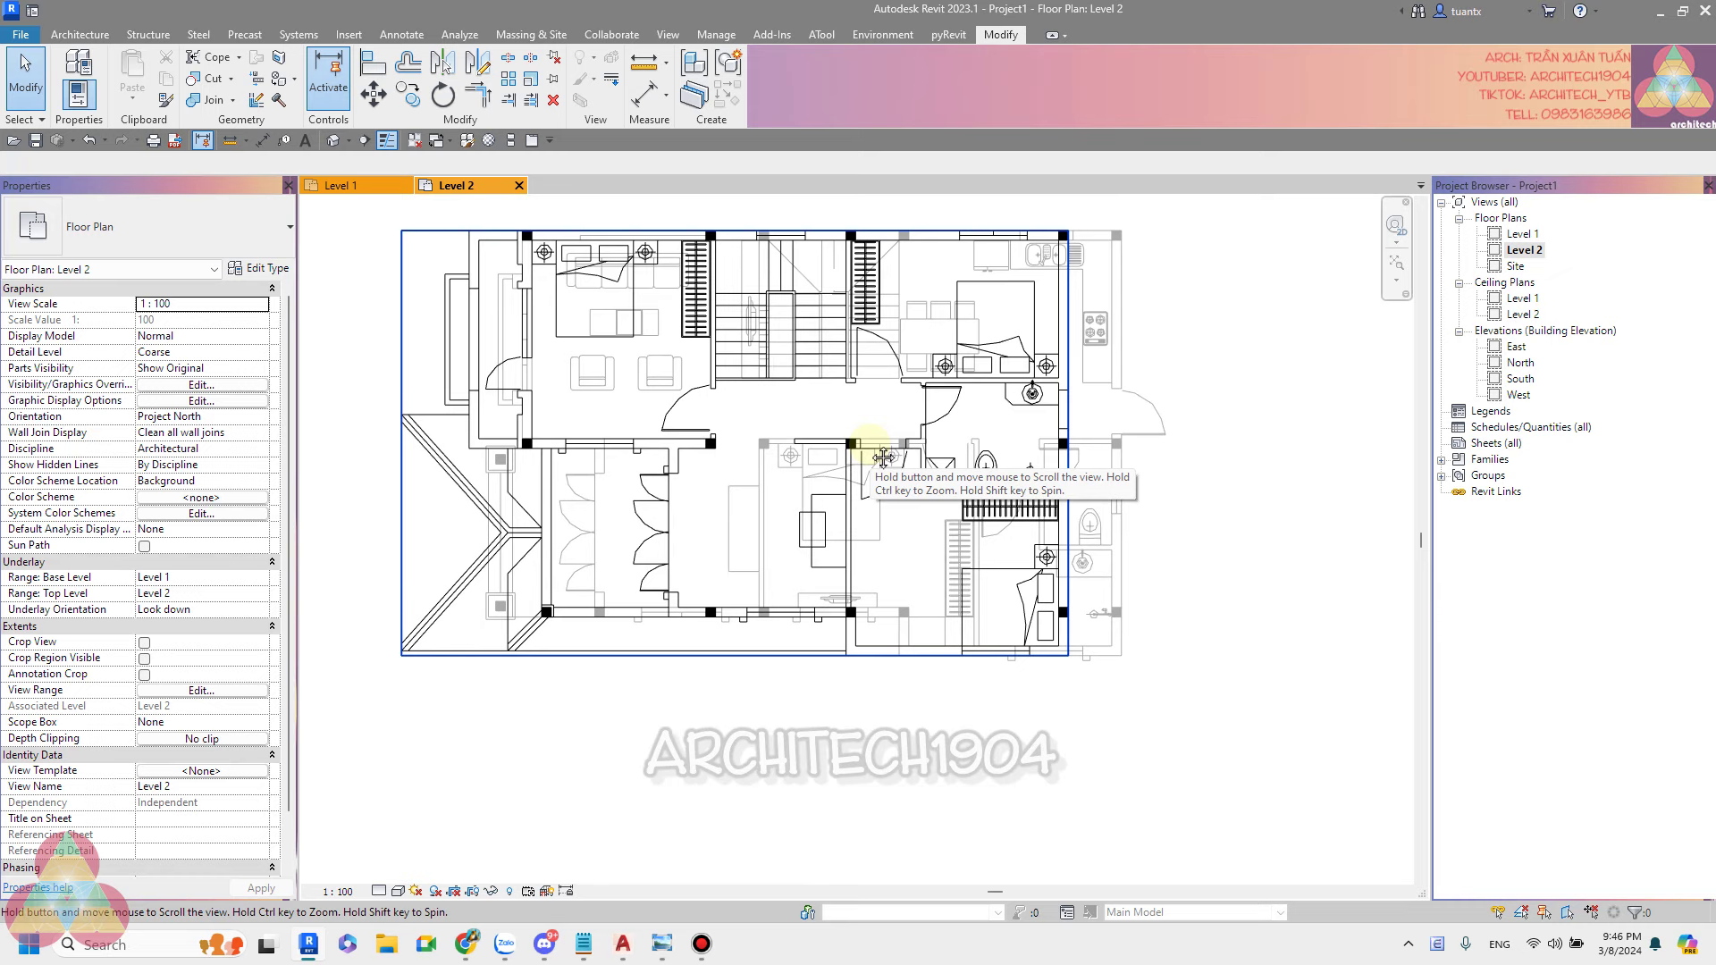
{"action": "middle_click_drag", "start_coordinate": [883, 458], "coordinate": [848, 456]}
{"action": "scroll", "coordinate": [1021, 494], "scroll_direction": "down", "scroll_amount": 1}
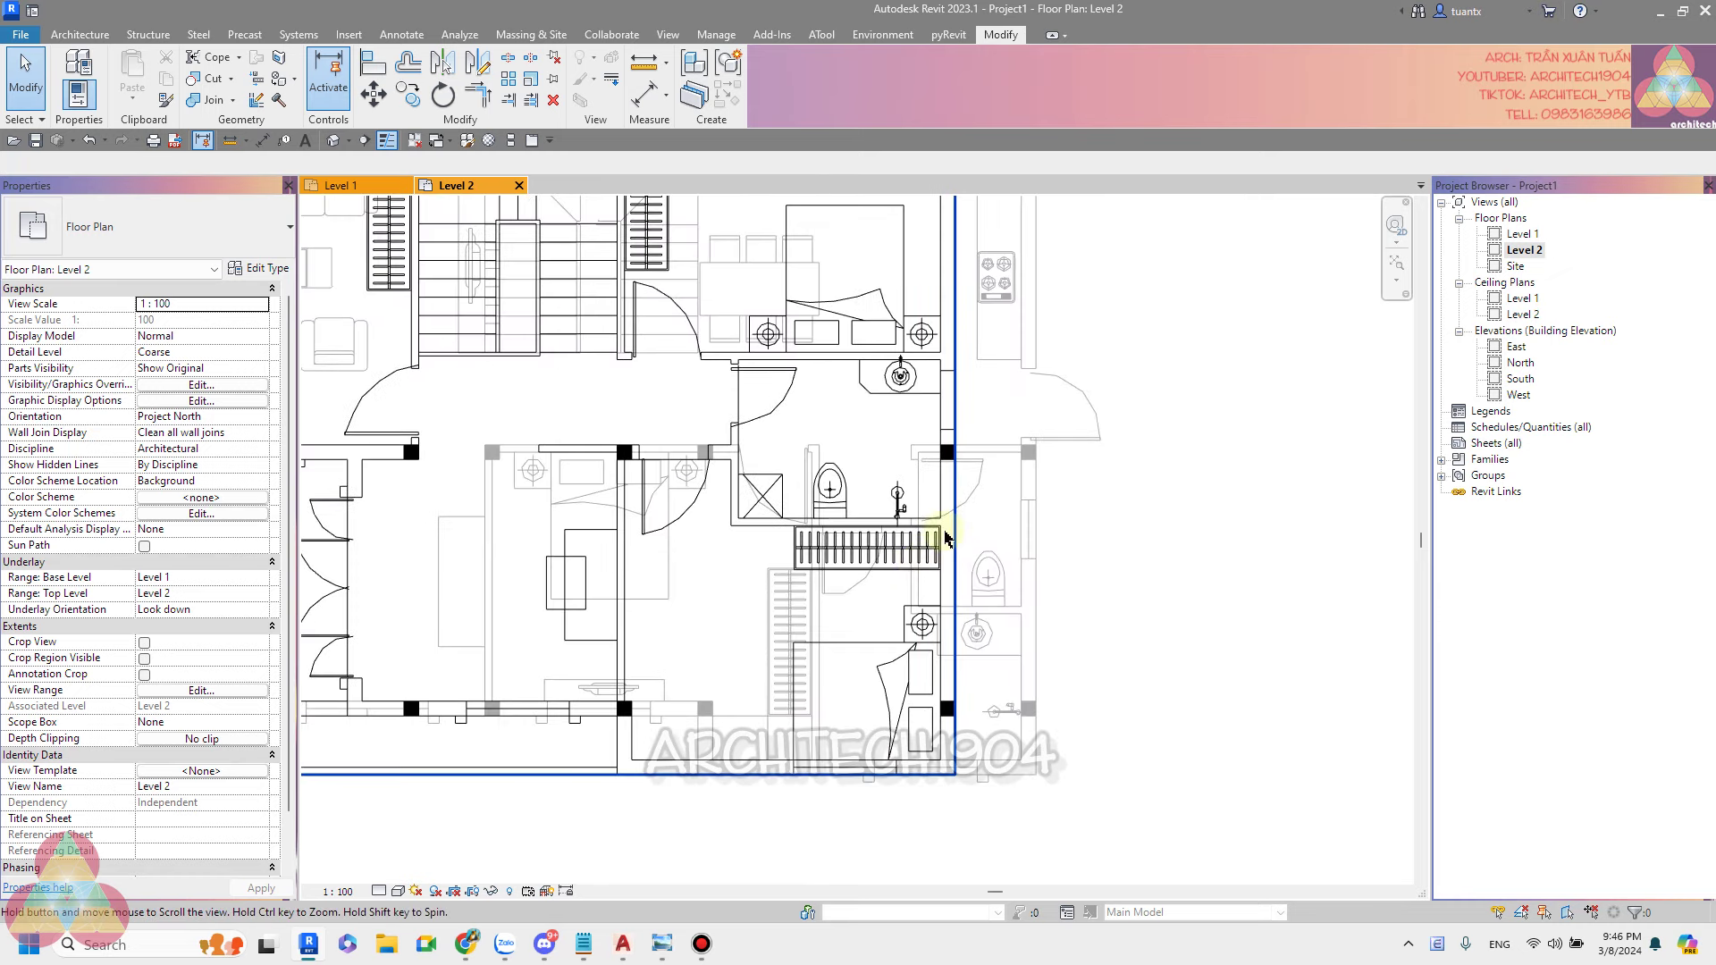
{"action": "scroll", "coordinate": [1037, 474], "scroll_direction": "down", "scroll_amount": 1}
{"action": "middle_click_drag", "start_coordinate": [1042, 470], "coordinate": [919, 539]}
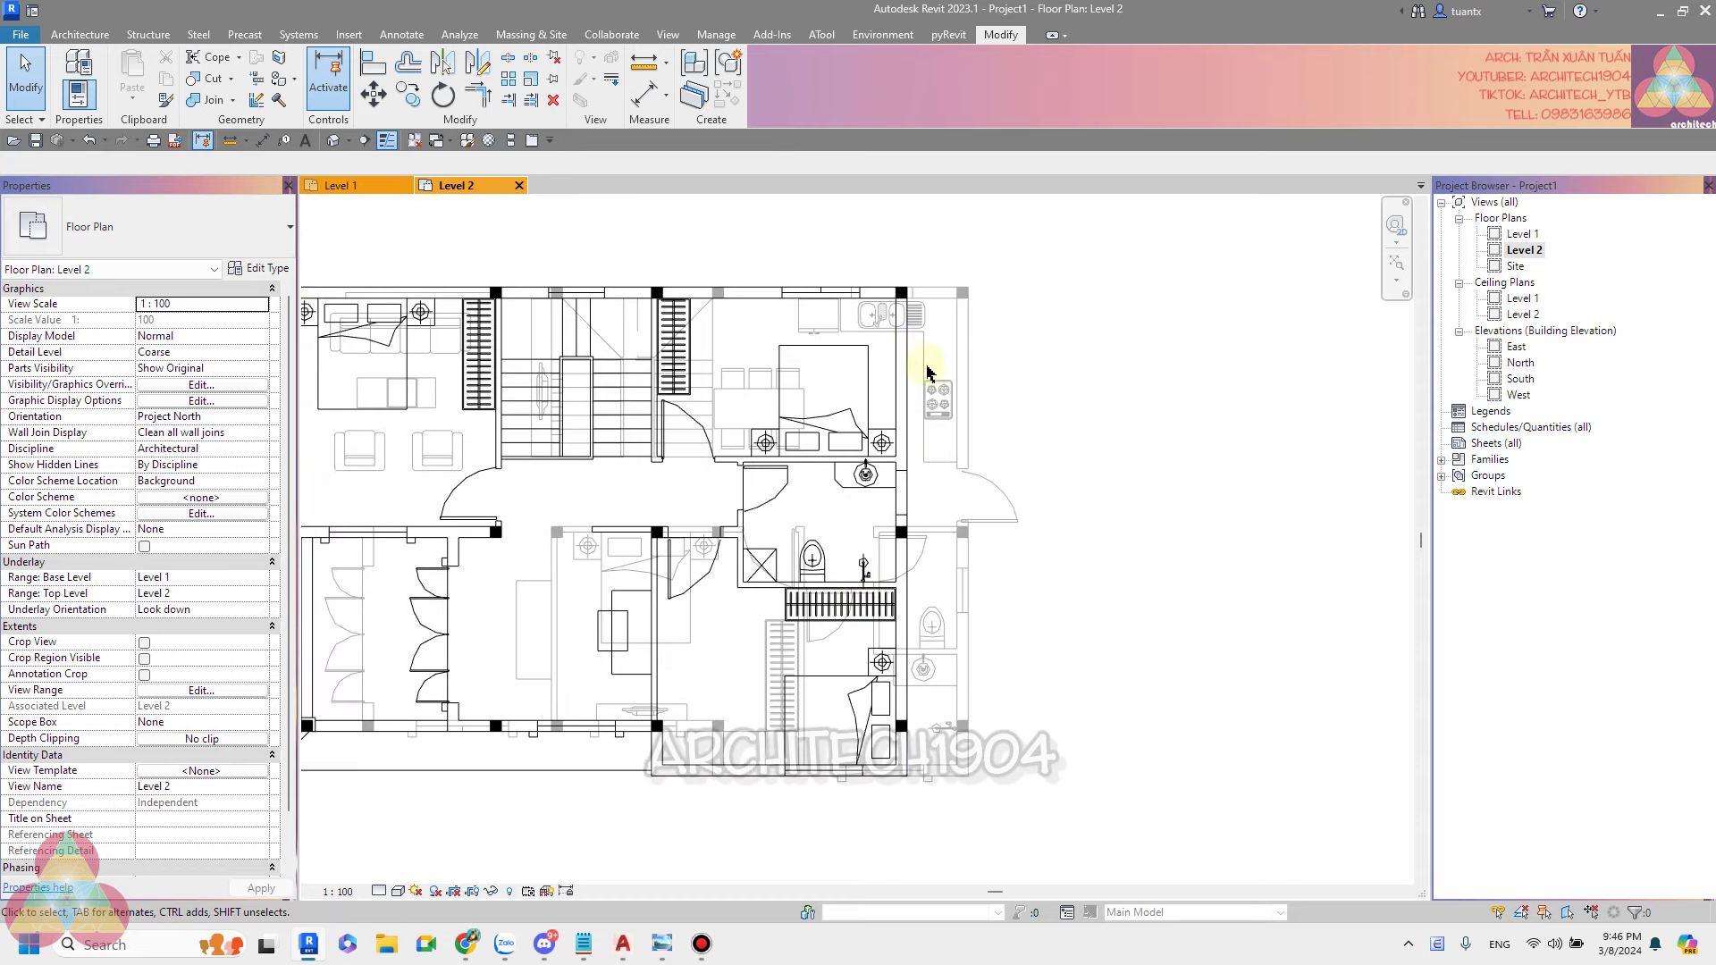
{"action": "scroll", "coordinate": [921, 311], "scroll_direction": "up", "scroll_amount": 1}
Align the MBT2.dwg plan to its upper-right column with AL, keeping the alignment despite the warning.
{"action": "key", "text": "a"}
{"action": "key", "text": "l"}
{"action": "scroll", "coordinate": [966, 286], "scroll_direction": "up", "scroll_amount": 2}
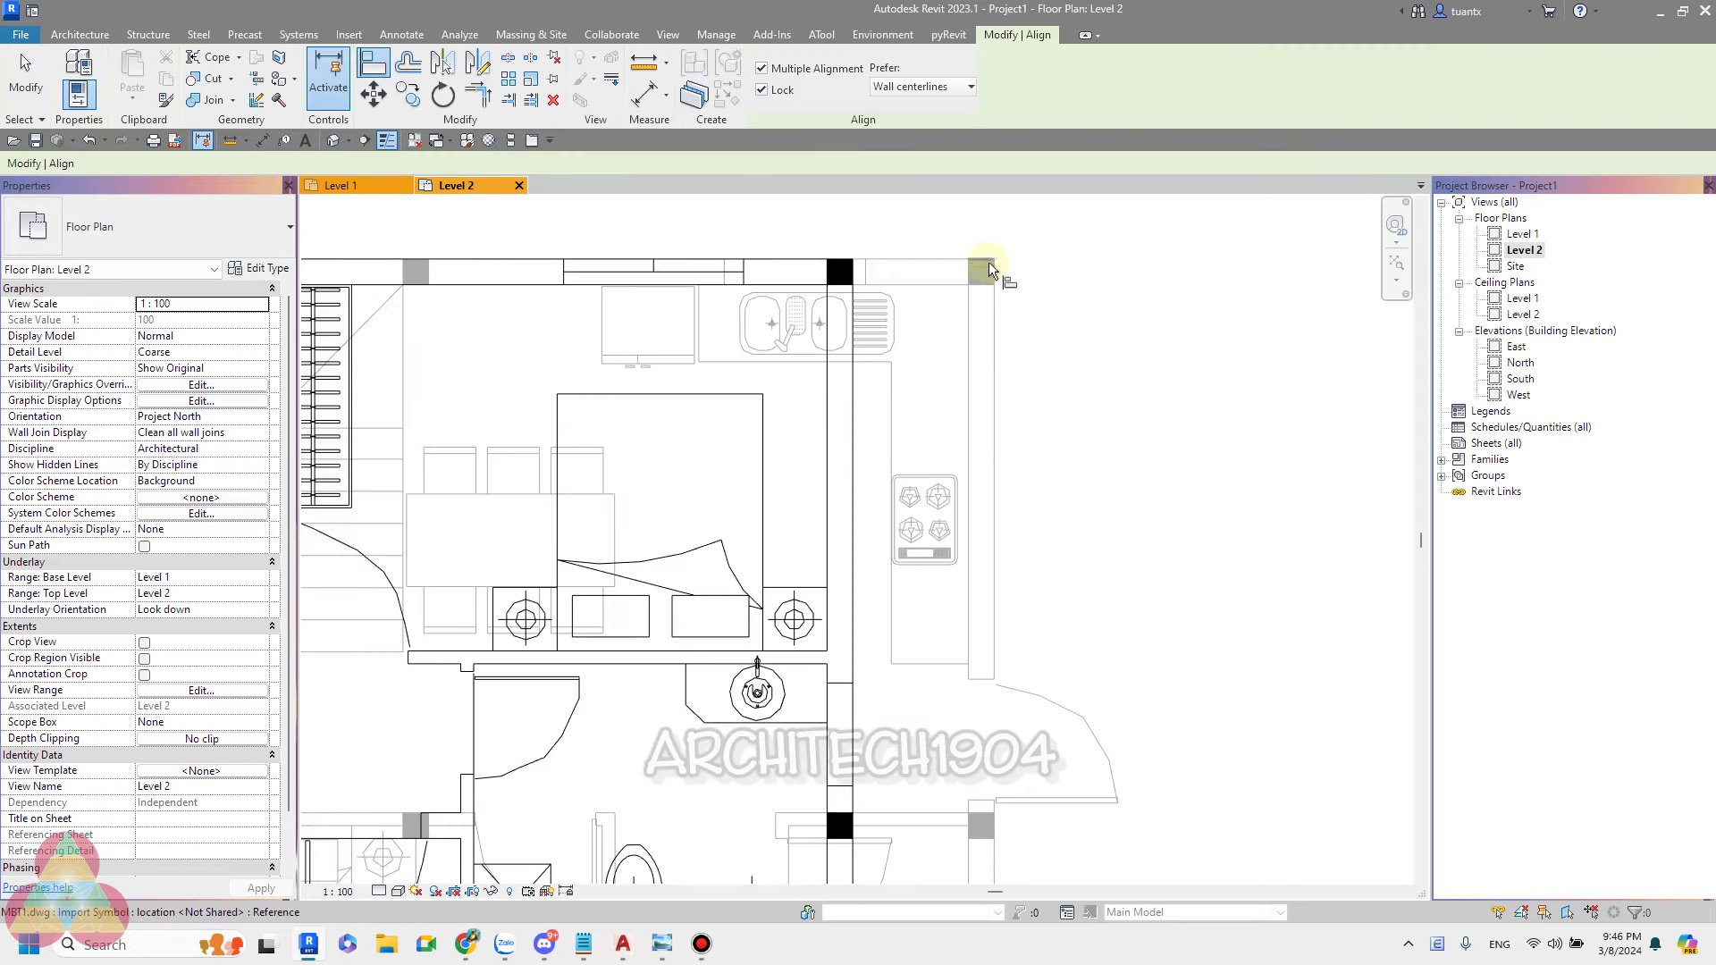
{"action": "scroll", "coordinate": [992, 270], "scroll_direction": "up", "scroll_amount": 3}
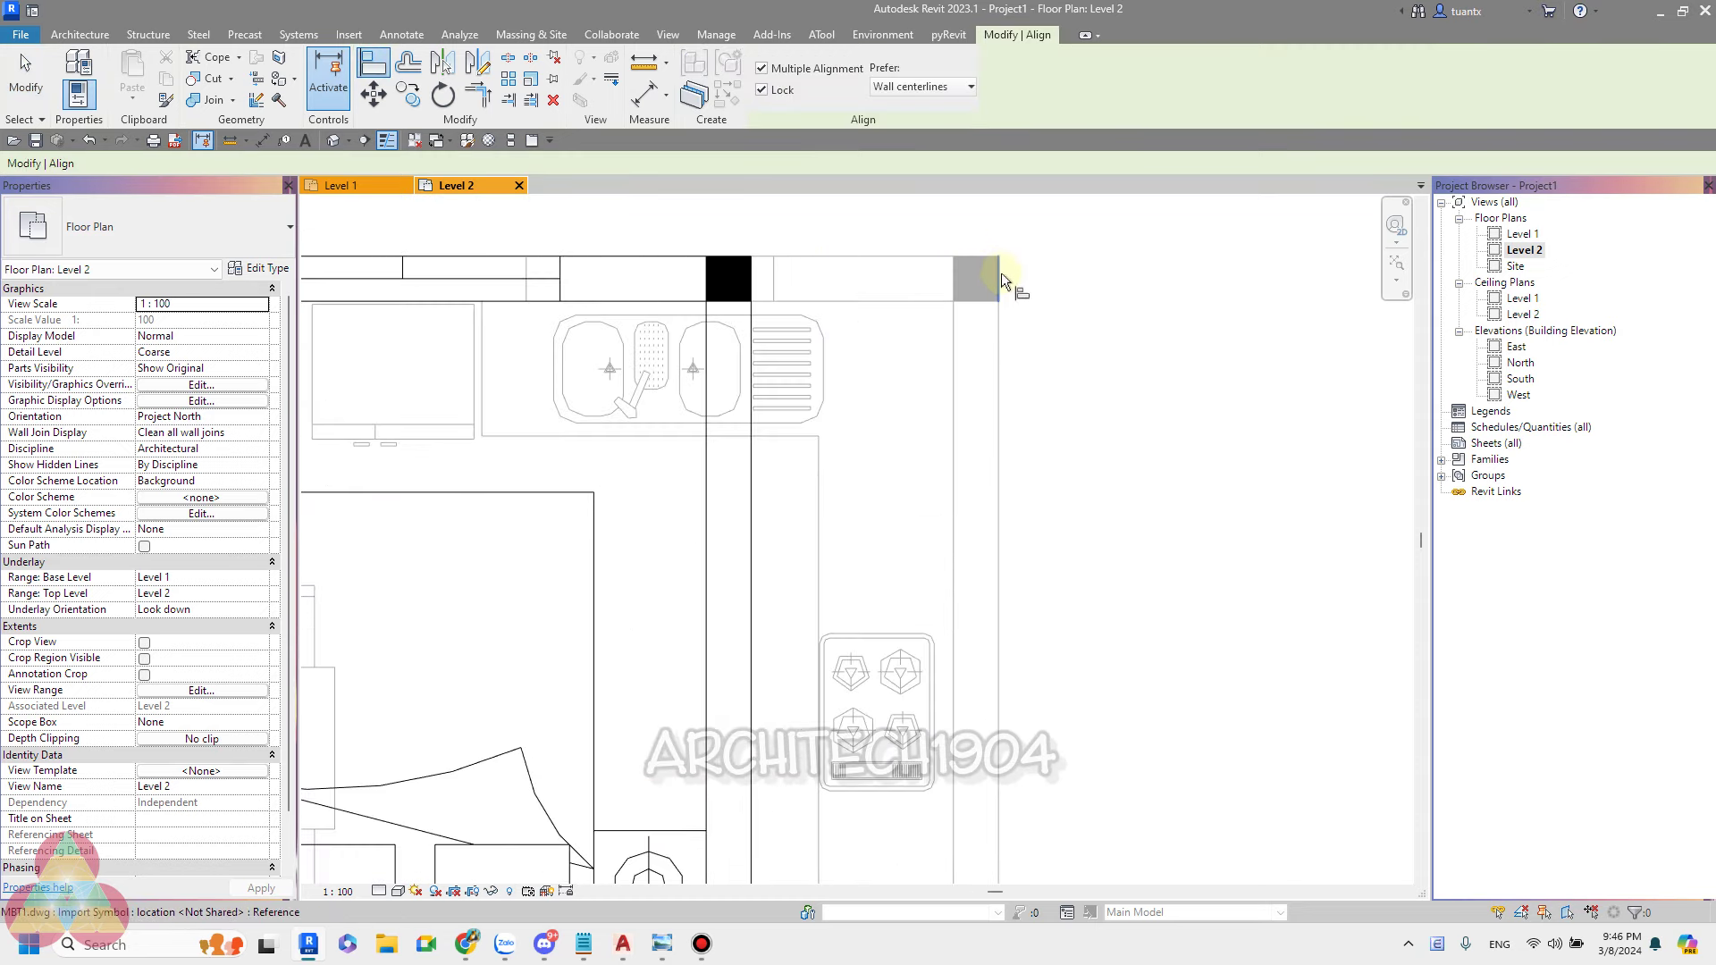
{"action": "left_click", "coordinate": [754, 276]}
{"action": "key", "text": "Return"}
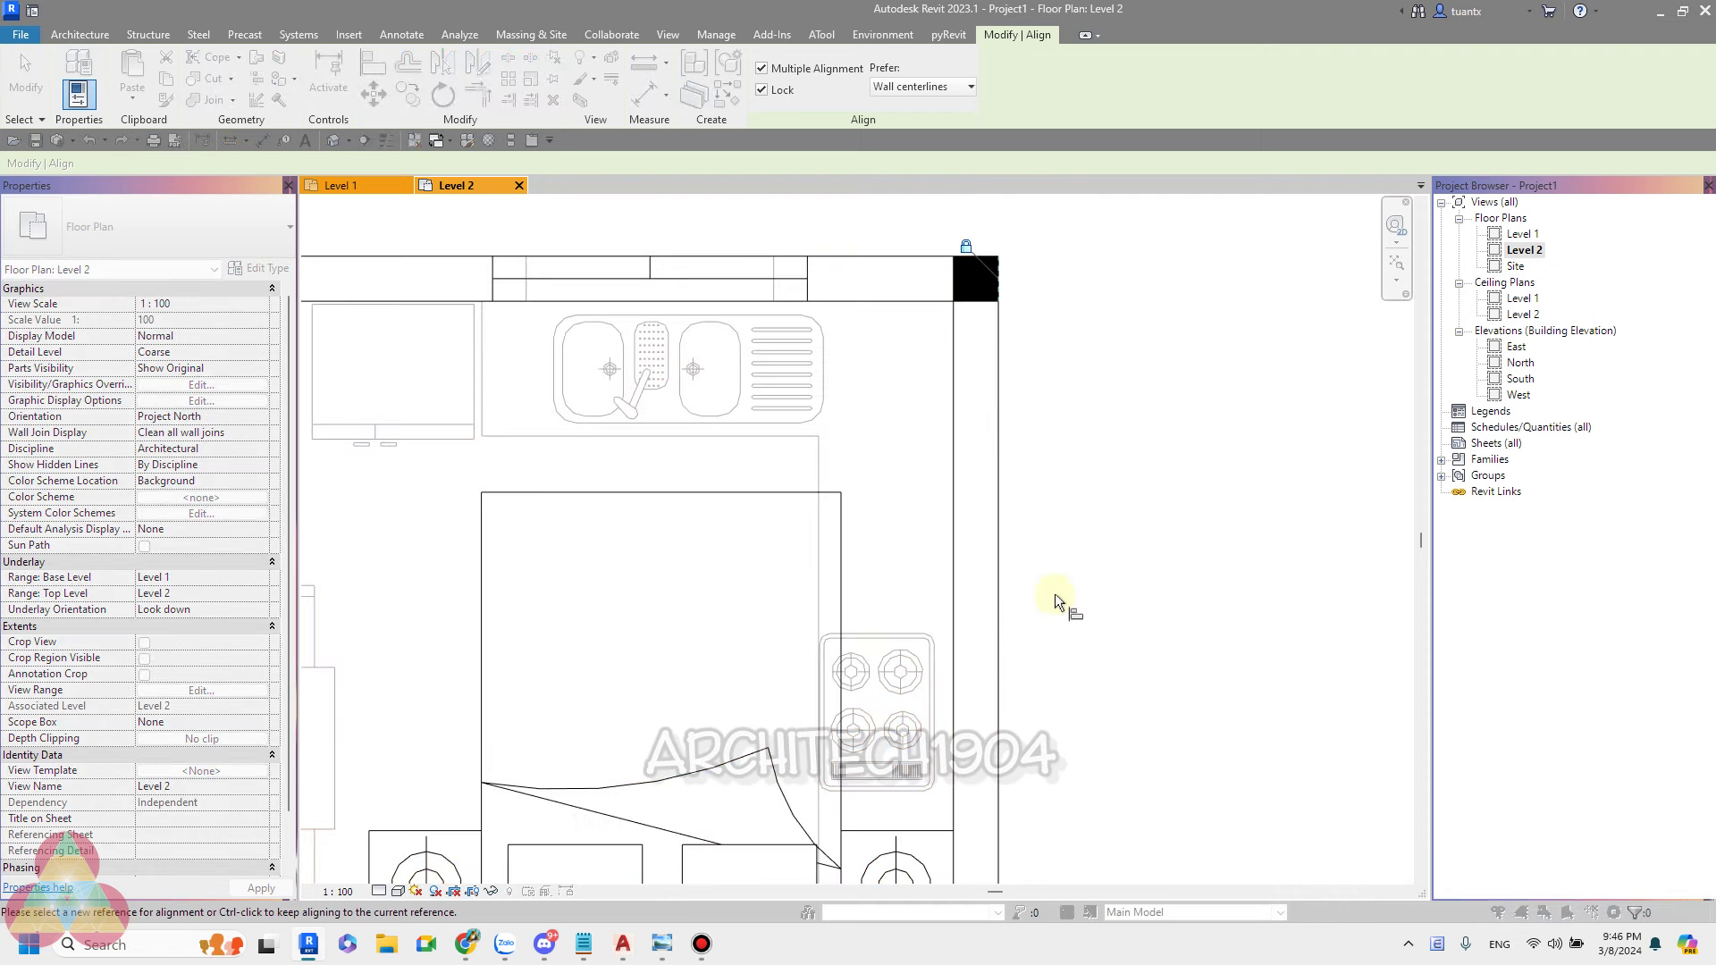
{"action": "scroll", "coordinate": [1042, 537], "scroll_direction": "down", "scroll_amount": 4}
{"action": "scroll", "coordinate": [1028, 465], "scroll_direction": "down", "scroll_amount": 1}
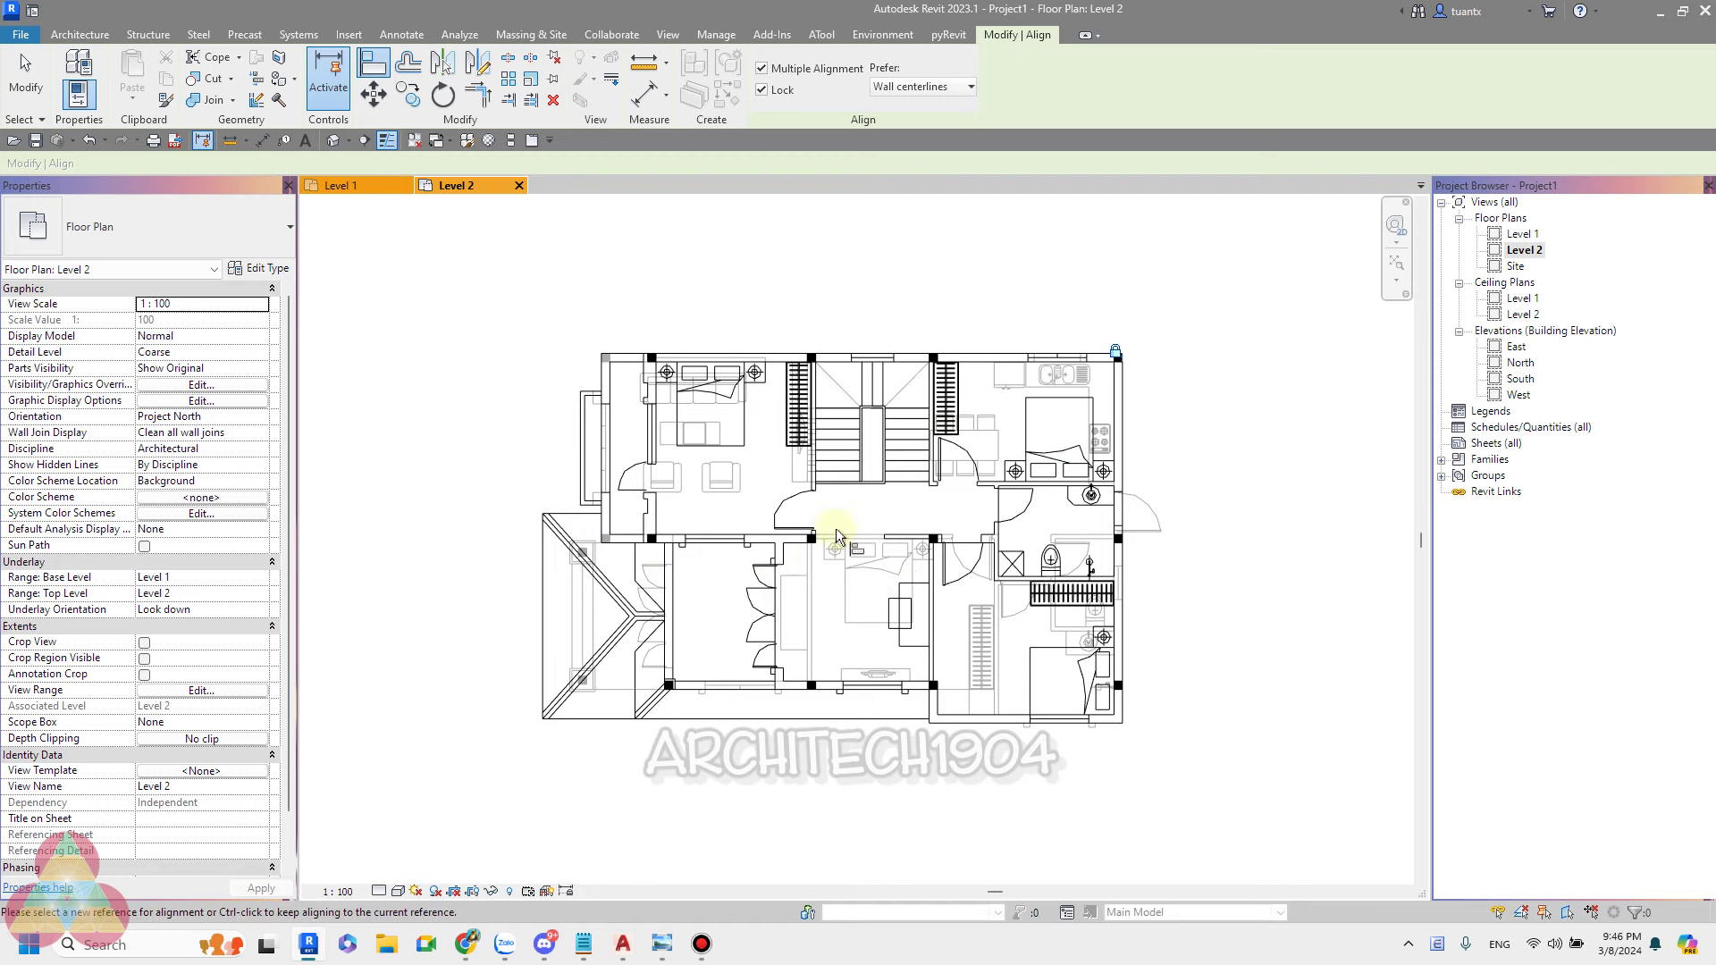
{"action": "scroll", "coordinate": [1072, 461], "scroll_direction": "up", "scroll_amount": 2}
{"action": "middle_click_drag", "start_coordinate": [1101, 468], "coordinate": [1077, 447]}
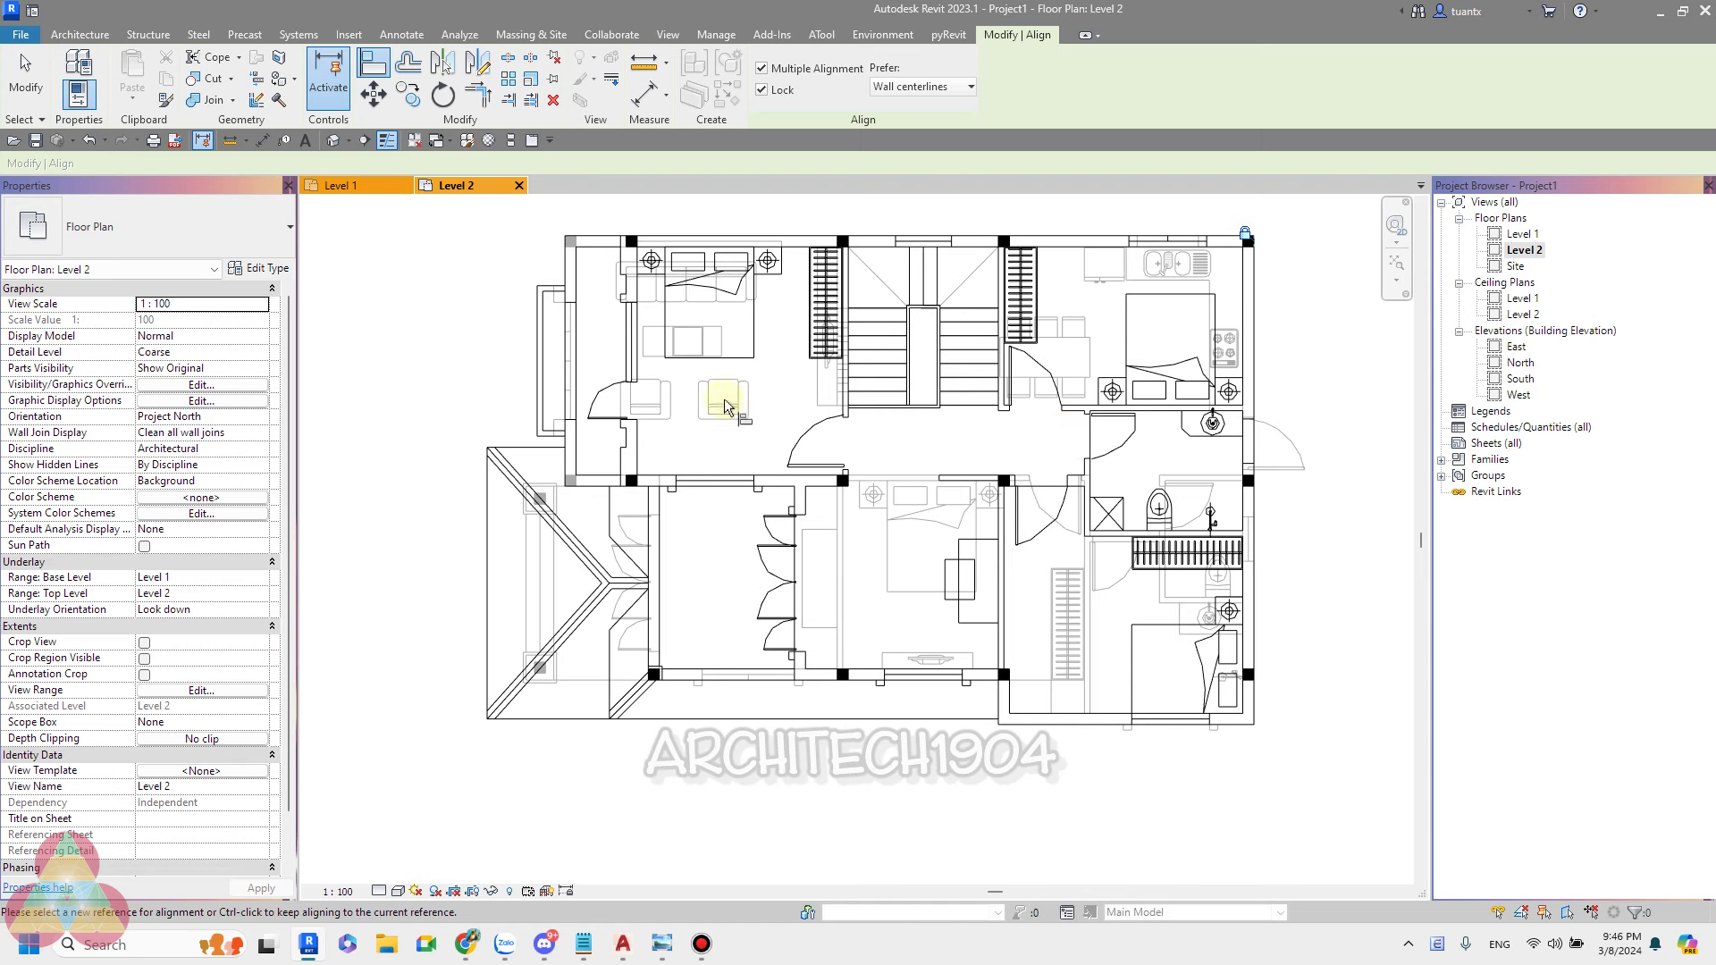
{"action": "left_click", "coordinate": [25, 76]}
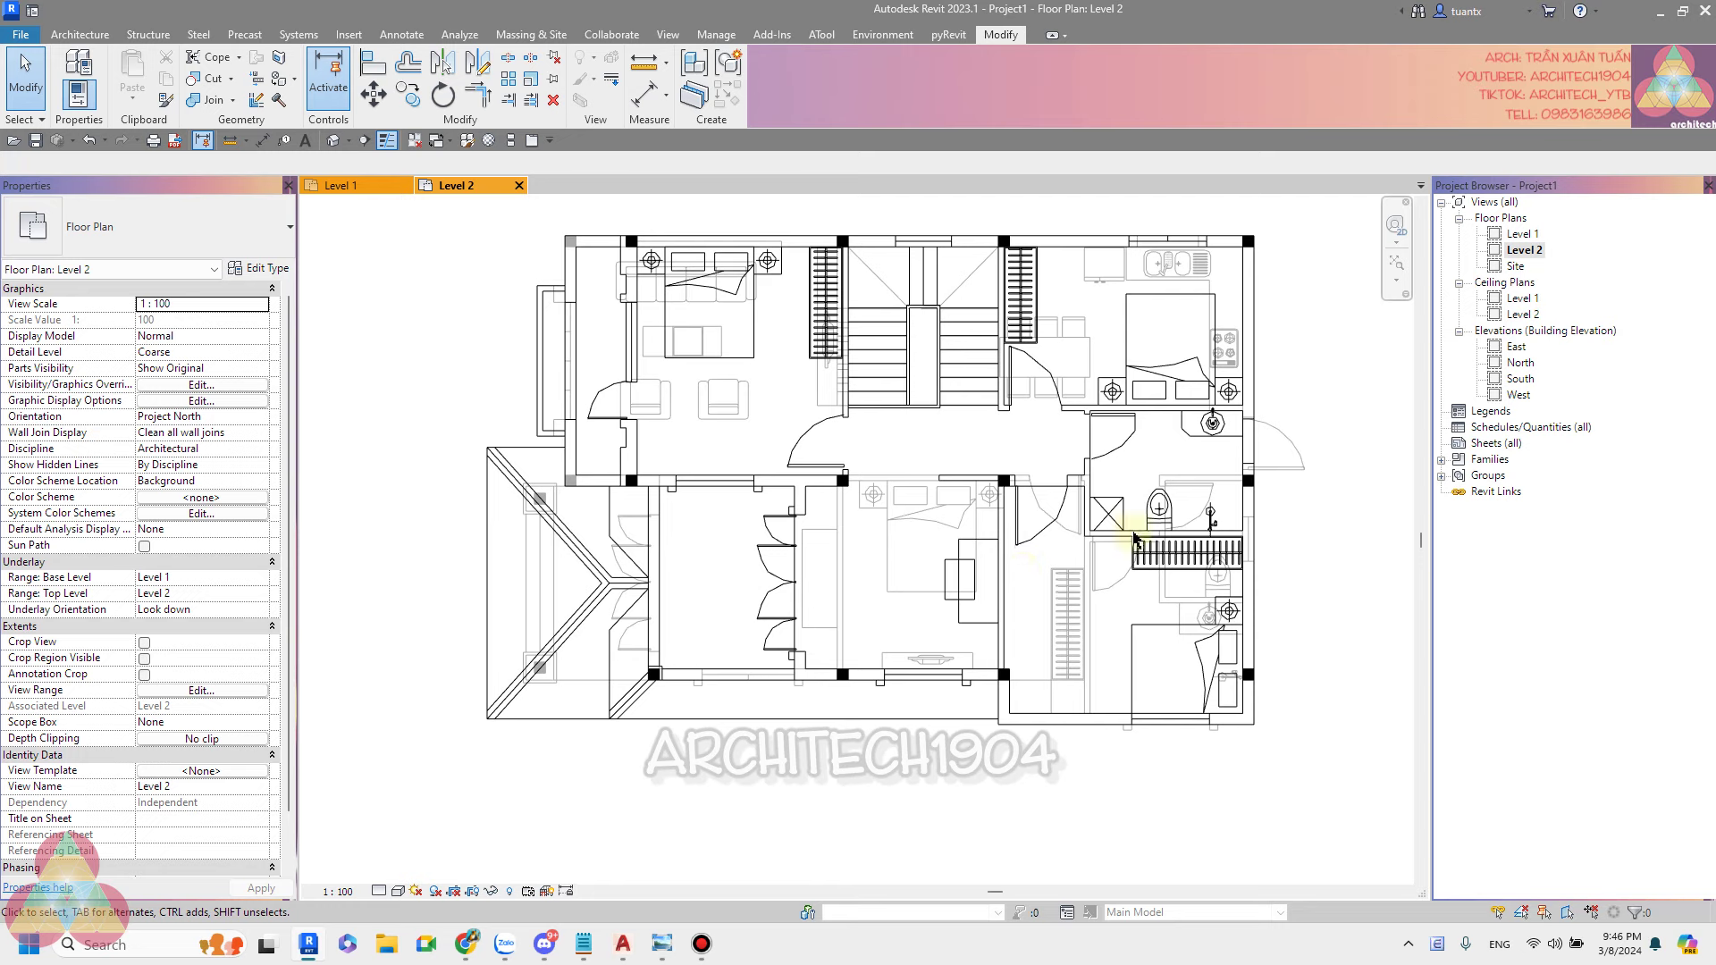
Pin the linked MBT2.dwg plan and open the Level 1 floor plan.
{"action": "left_click", "coordinate": [858, 354]}
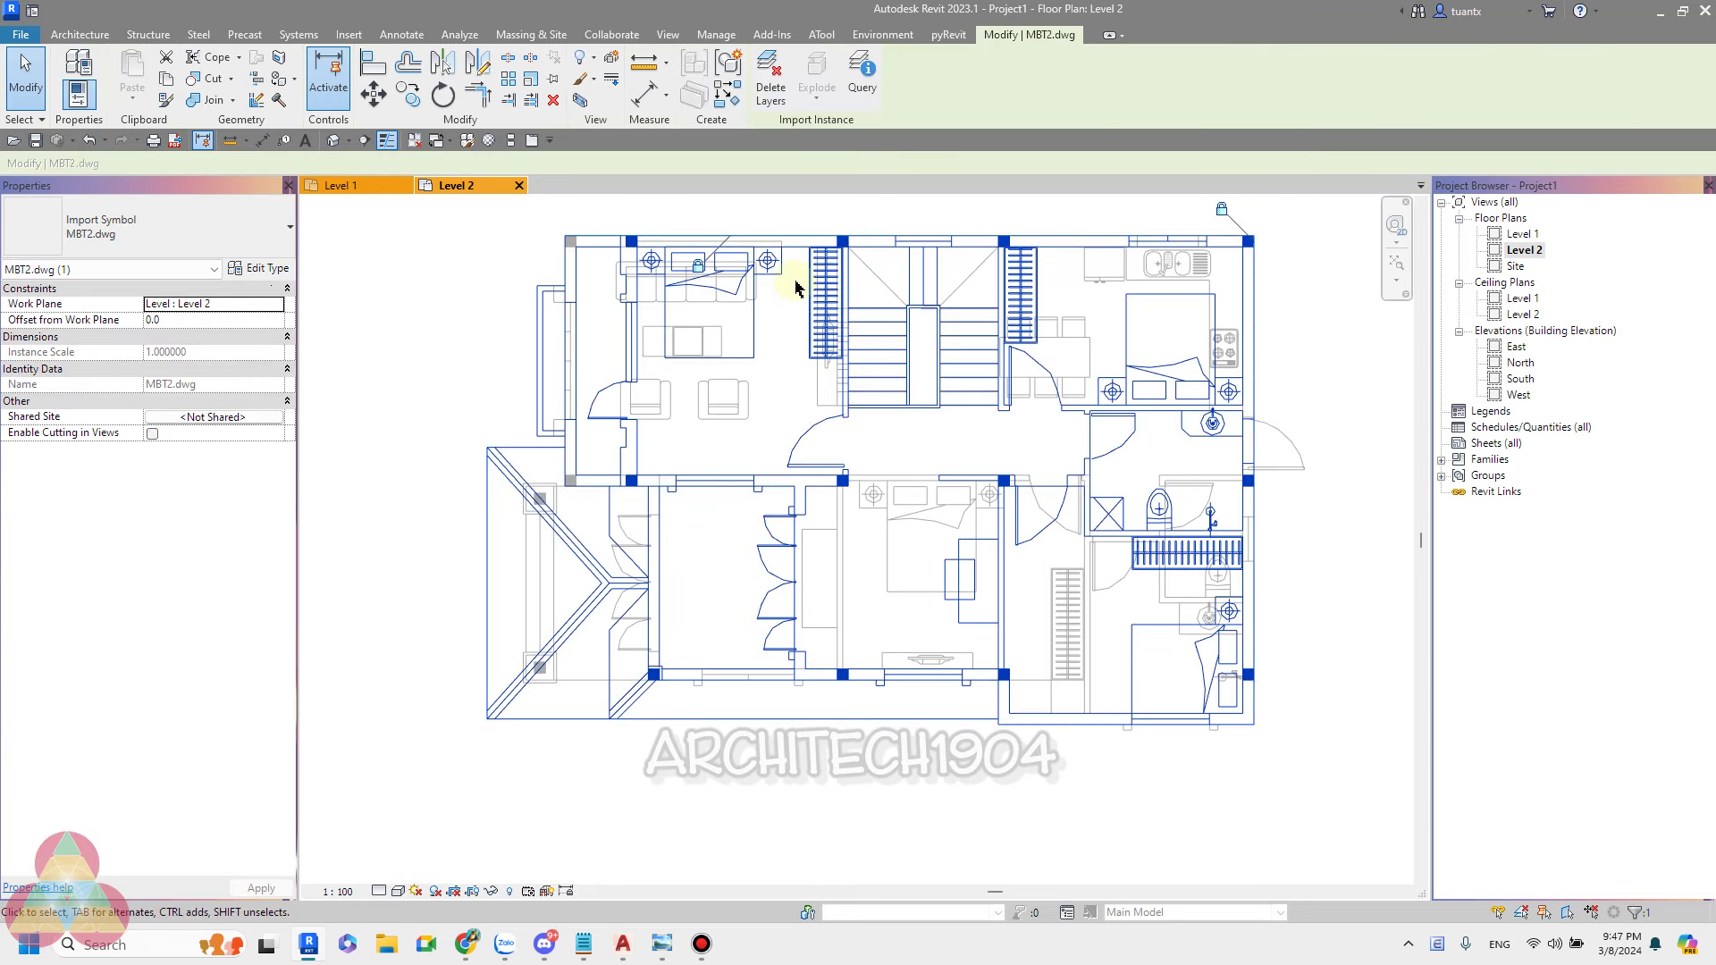
{"action": "left_click", "coordinate": [553, 85]}
{"action": "double_click", "coordinate": [1528, 235]}
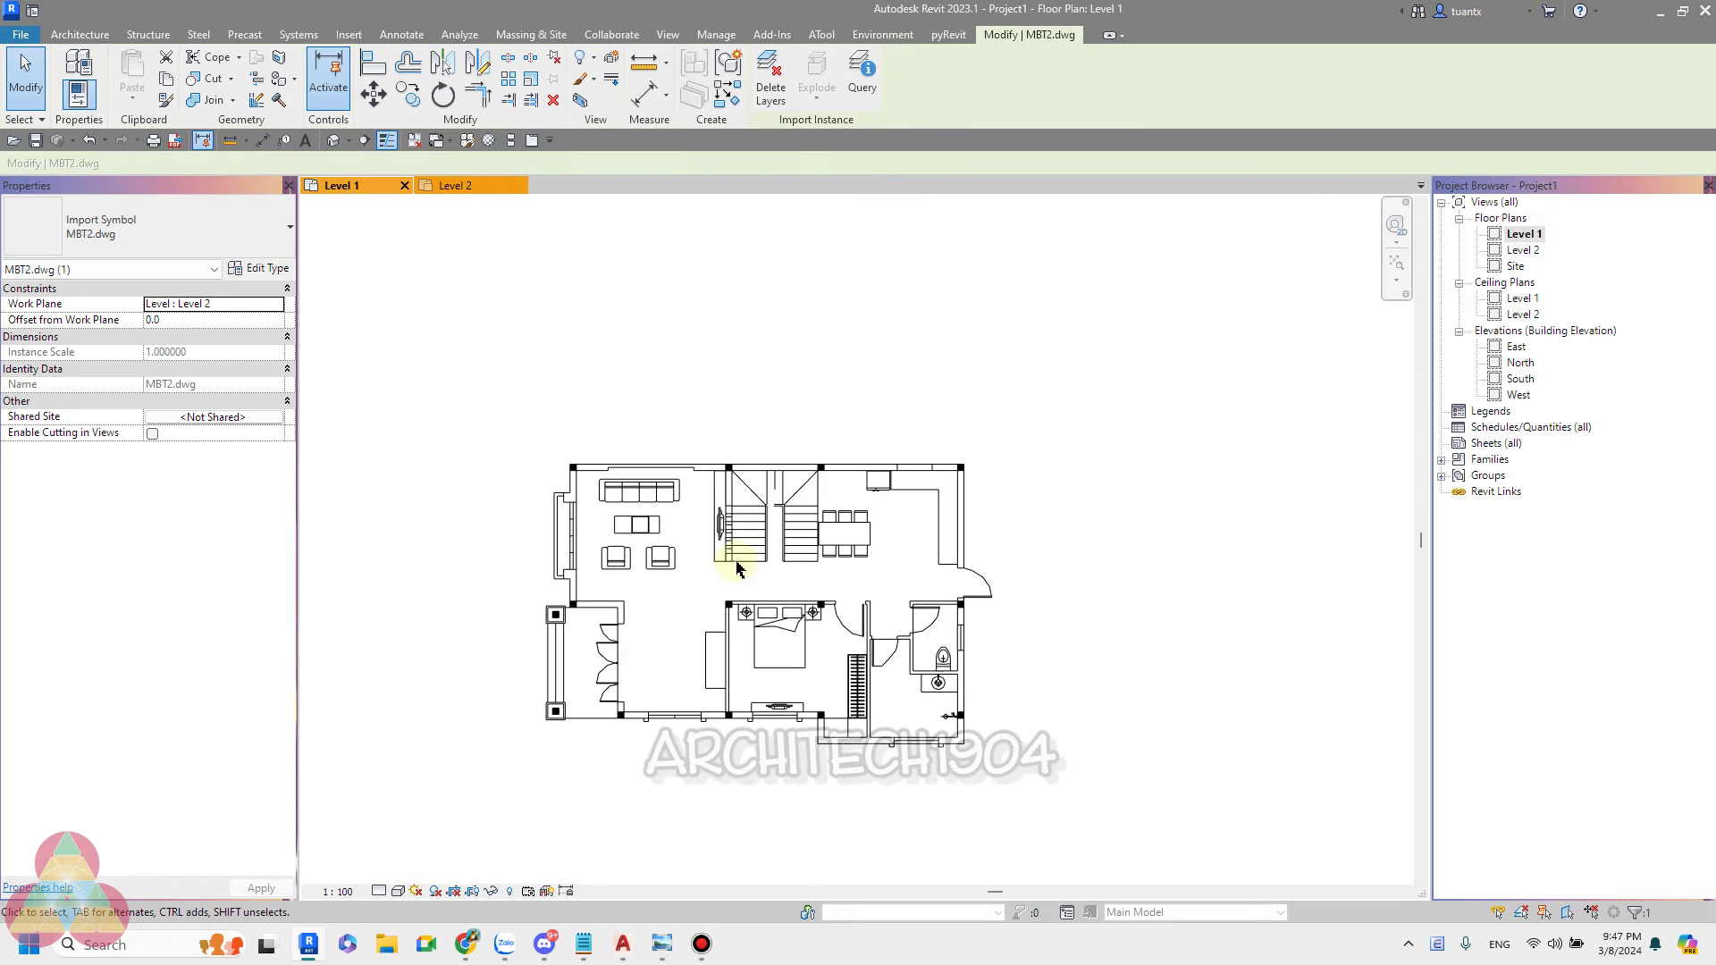
Pin the MBT1.dwg plan on Level 1, deselect it, and orbit to see both plans stacked.
{"action": "left_click", "coordinate": [739, 569]}
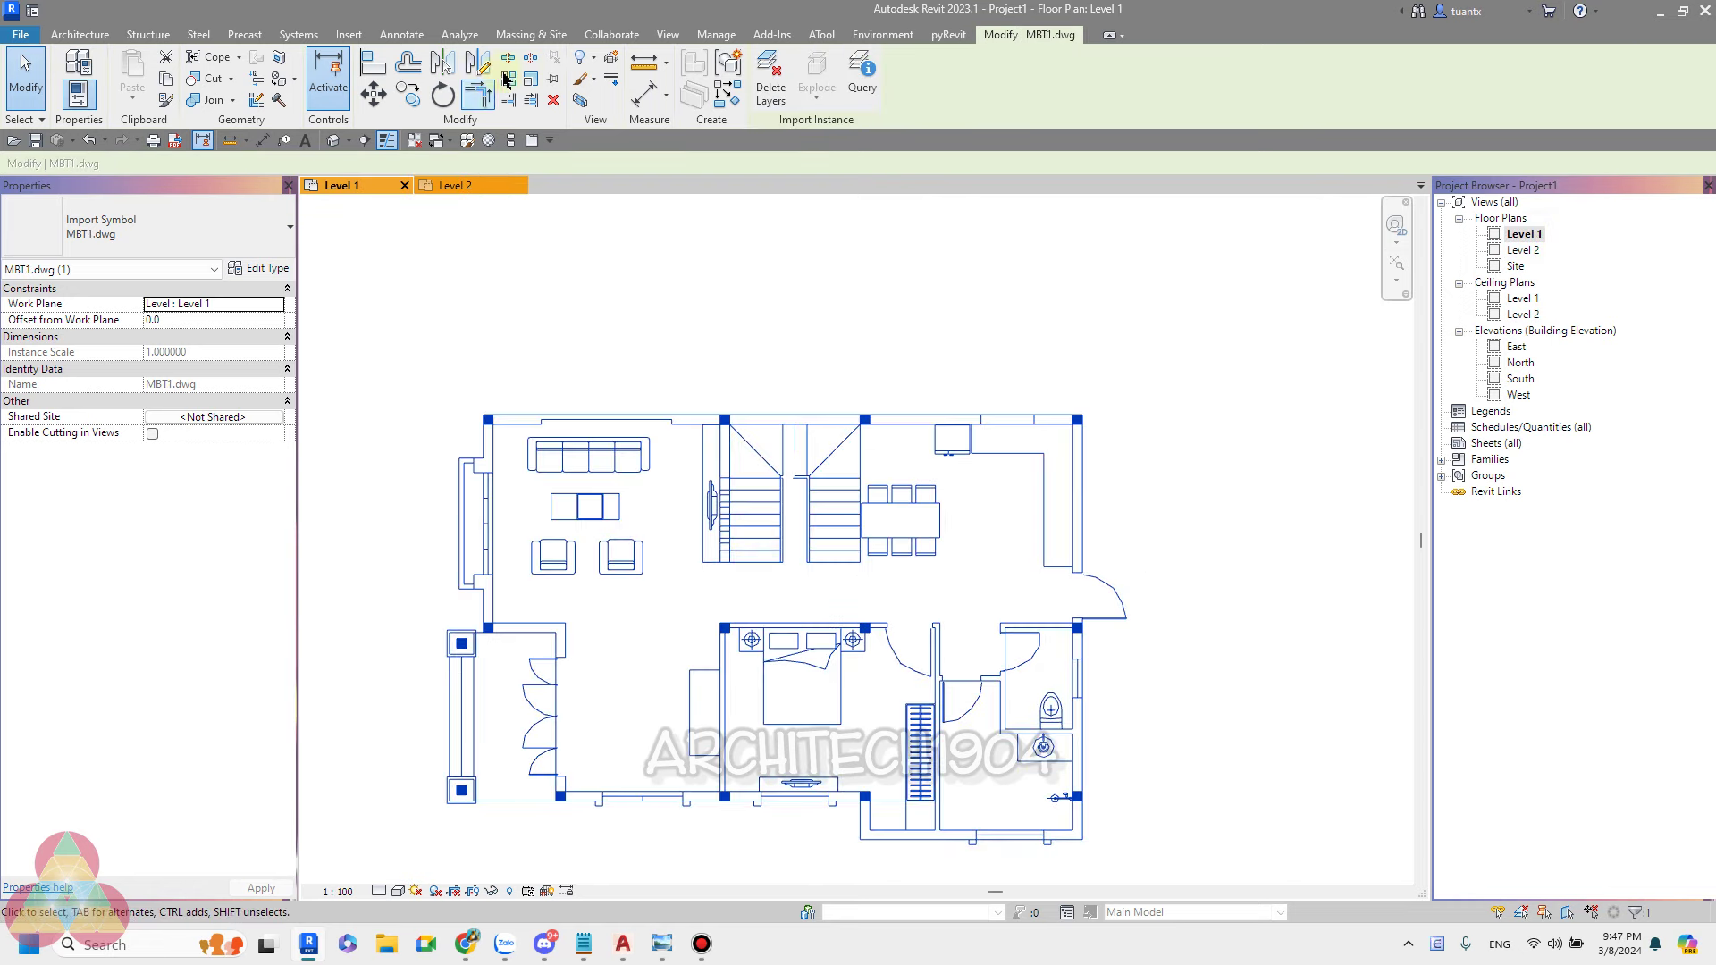
{"action": "left_click", "coordinate": [553, 85]}
{"action": "left_click", "coordinate": [630, 380]}
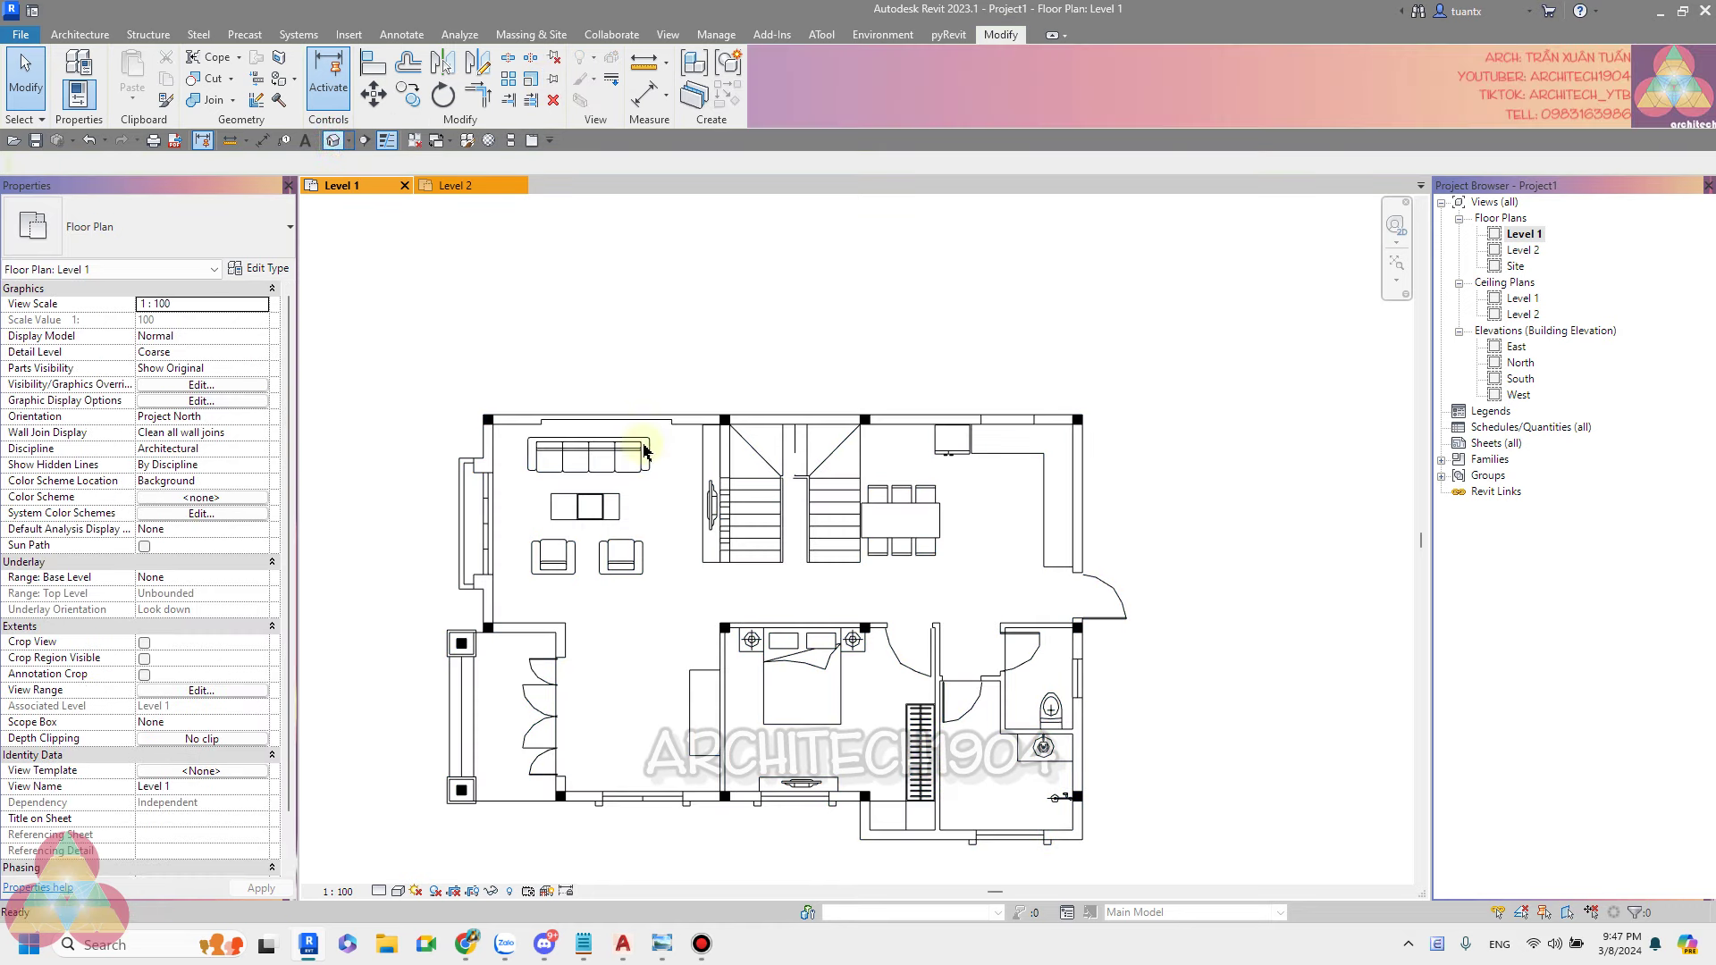
{"action": "mouse_move", "coordinate": [690, 593]}
{"action": "middle_mouse_down", "text": "shift"}
{"action": "mouse_move", "coordinate": [1221, 506]}
{"action": "mouse_move", "coordinate": [1005, 563]}
{"action": "mouse_move", "coordinate": [1043, 533]}
{"action": "mouse_move", "coordinate": [786, 448]}
{"action": "mouse_move", "coordinate": [850, 494]}
{"action": "mouse_move", "coordinate": [874, 563]}
{"action": "middle_mouse_up", "text": "shift"}
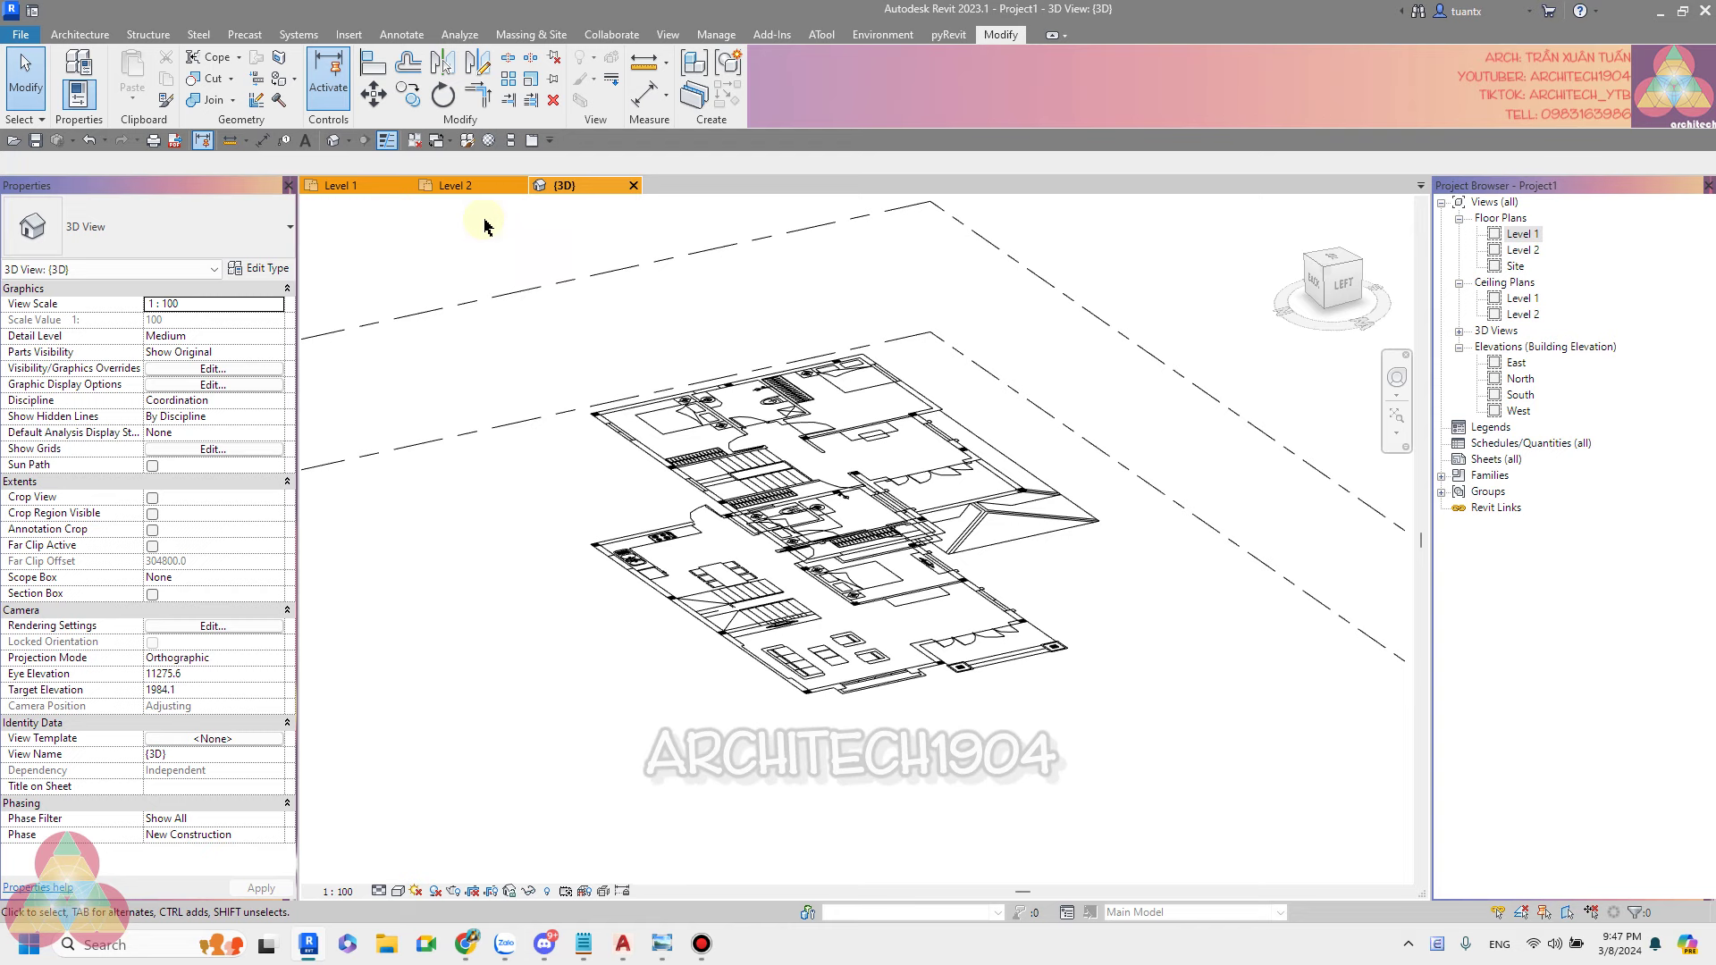
On the Level 2 plan, set the underlay base level to None.
{"action": "left_click", "coordinate": [448, 188]}
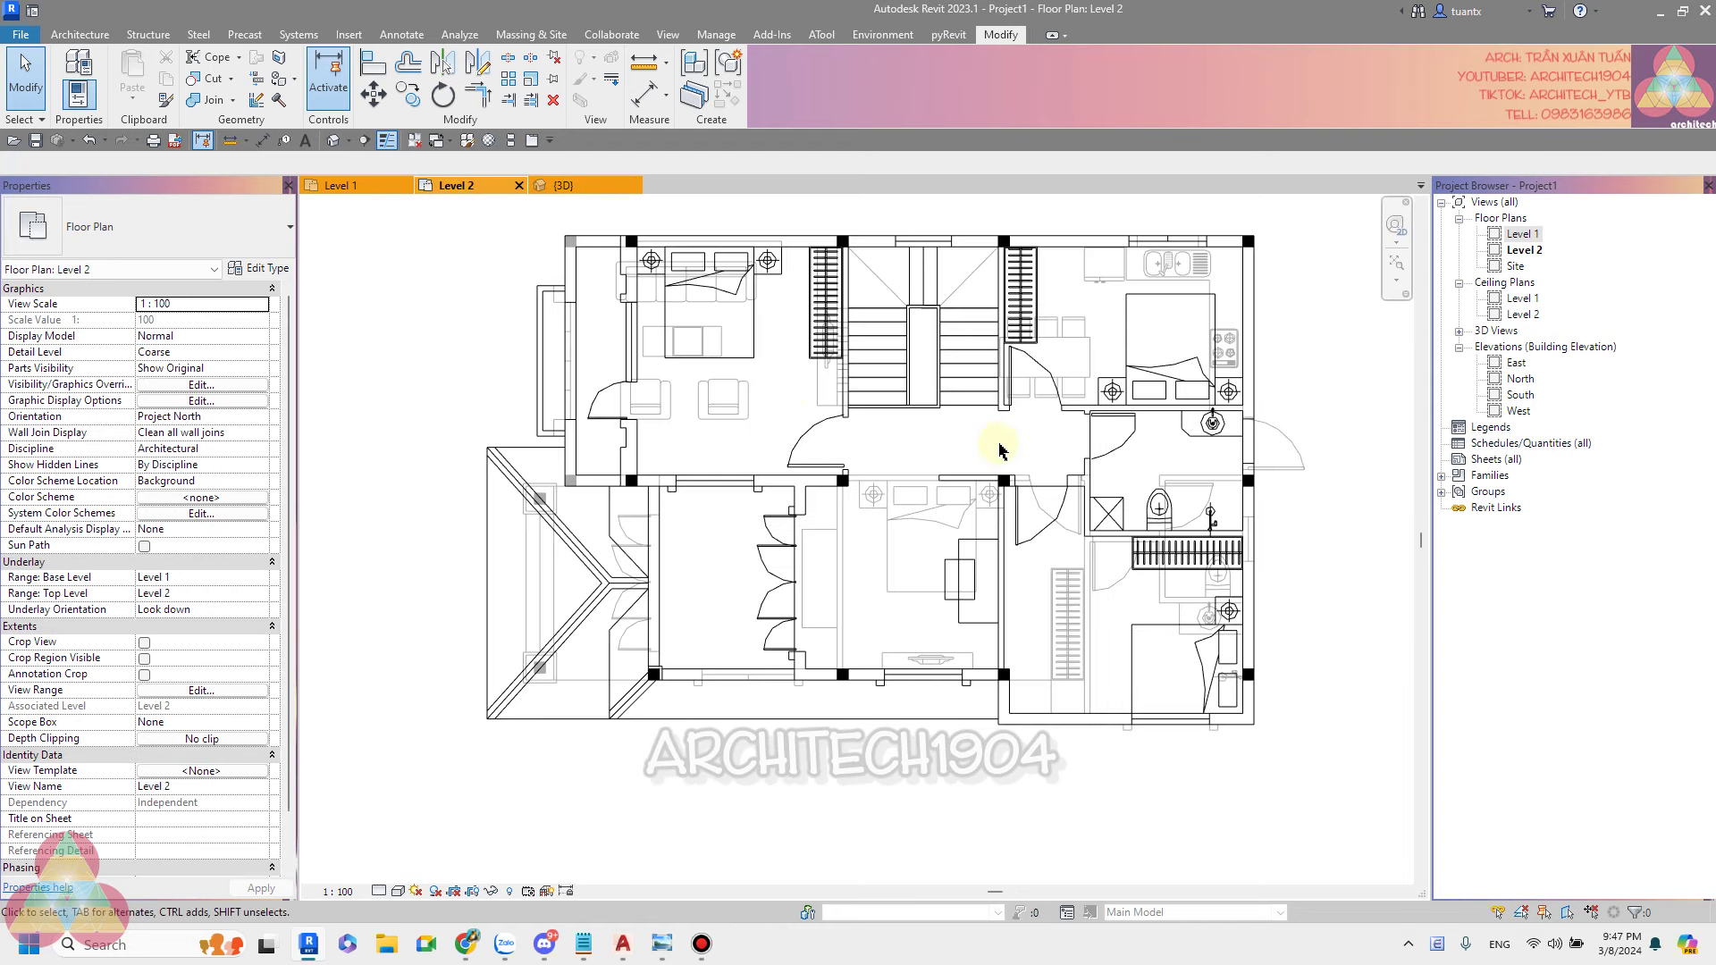
{"action": "left_click", "coordinate": [193, 578]}
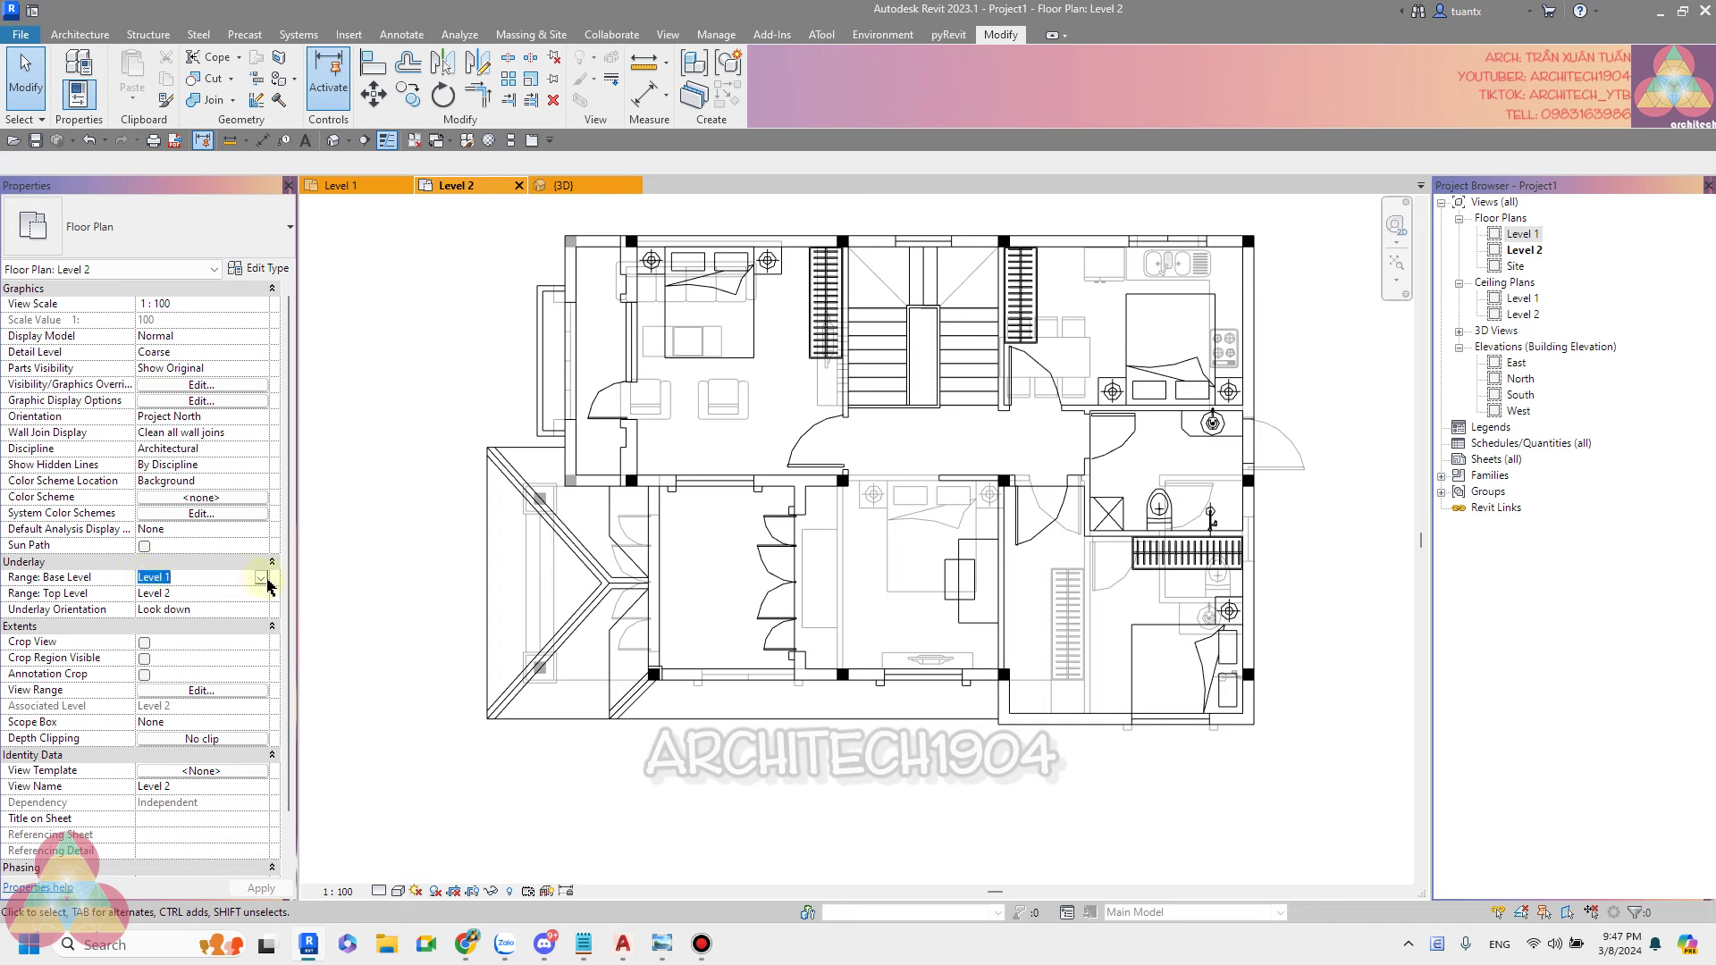
{"action": "left_click", "coordinate": [260, 578]}
{"action": "left_click", "coordinate": [179, 594]}
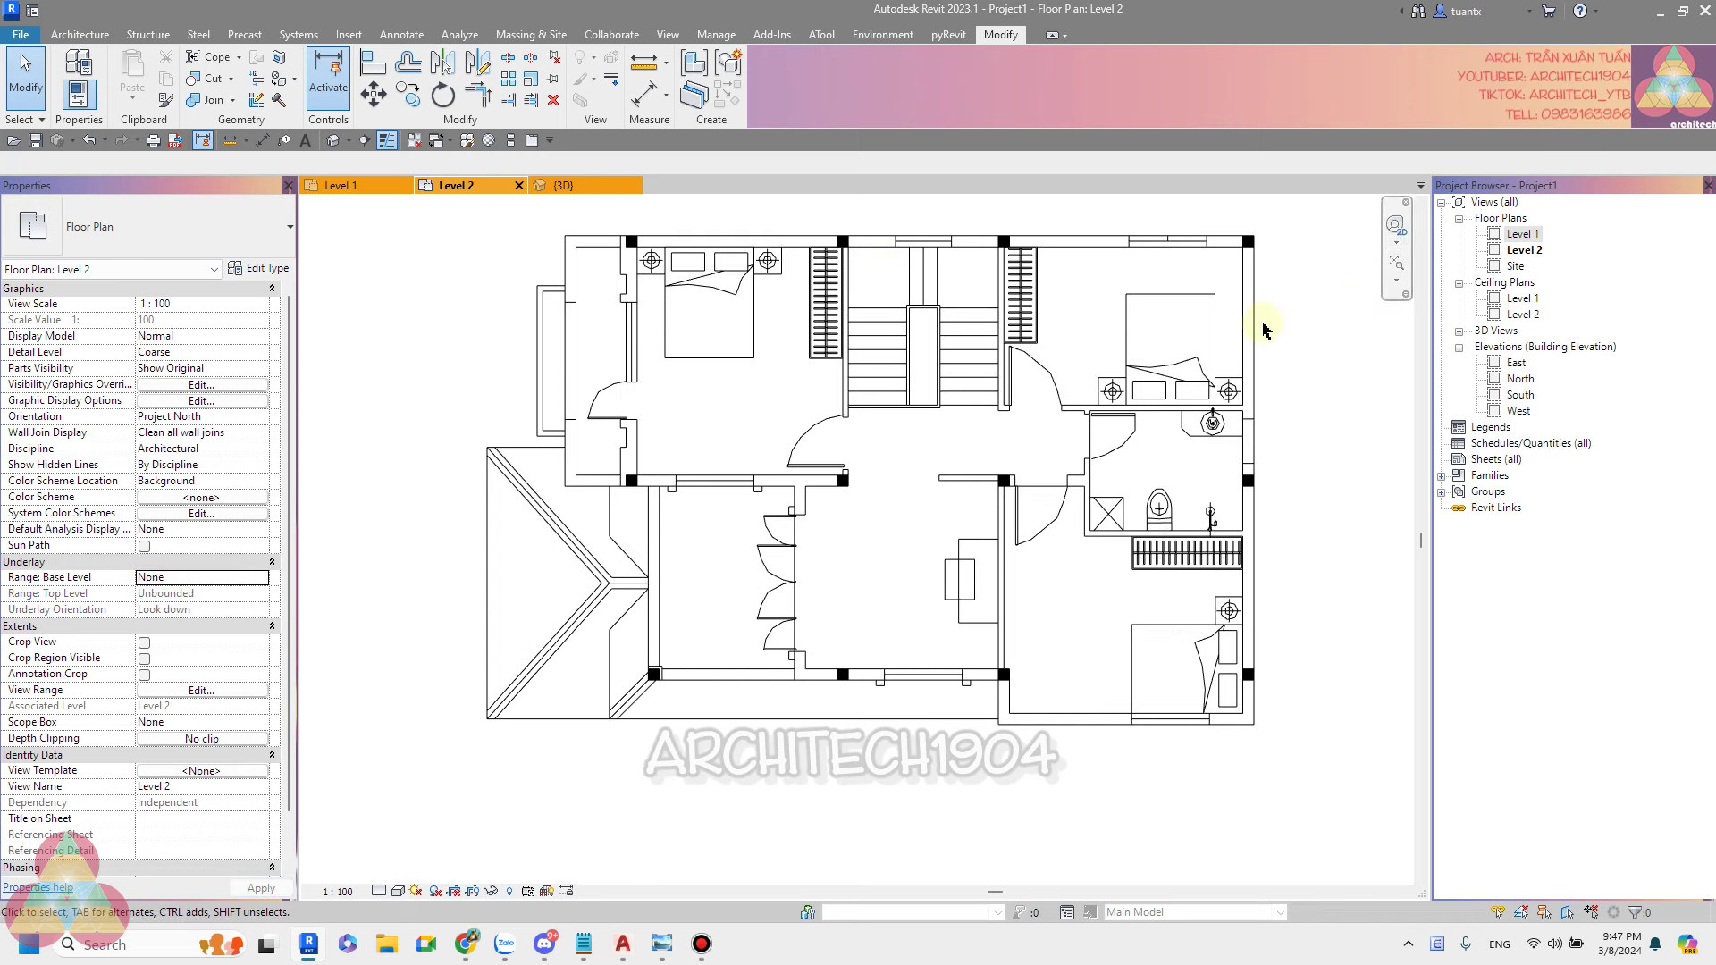
{"action": "left_click", "coordinate": [583, 944]}
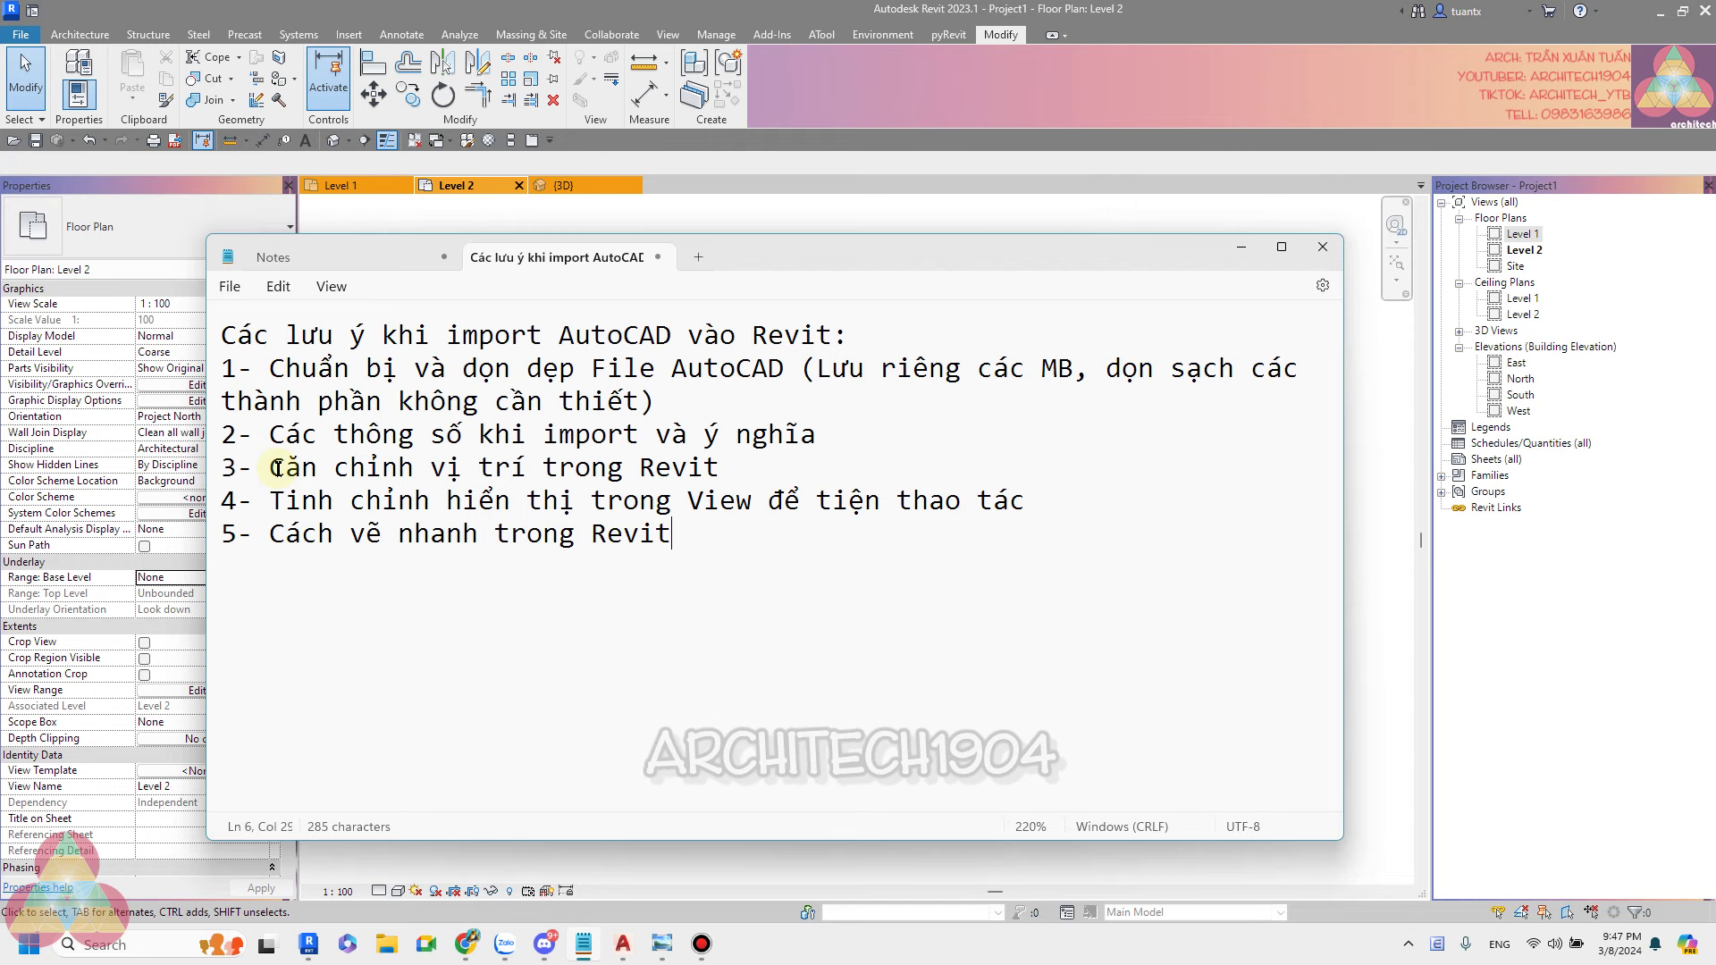
Minimize the Notepad import checklist to get back to Revit's Level 2 plan.
{"action": "left_click", "coordinate": [1241, 247]}
{"action": "scroll", "coordinate": [548, 337], "scroll_direction": "up", "scroll_amount": 1}
Draw a short Generic 200mm test wall above the Level 2 plan.
{"action": "scroll", "coordinate": [575, 356], "scroll_direction": "up", "scroll_amount": 1}
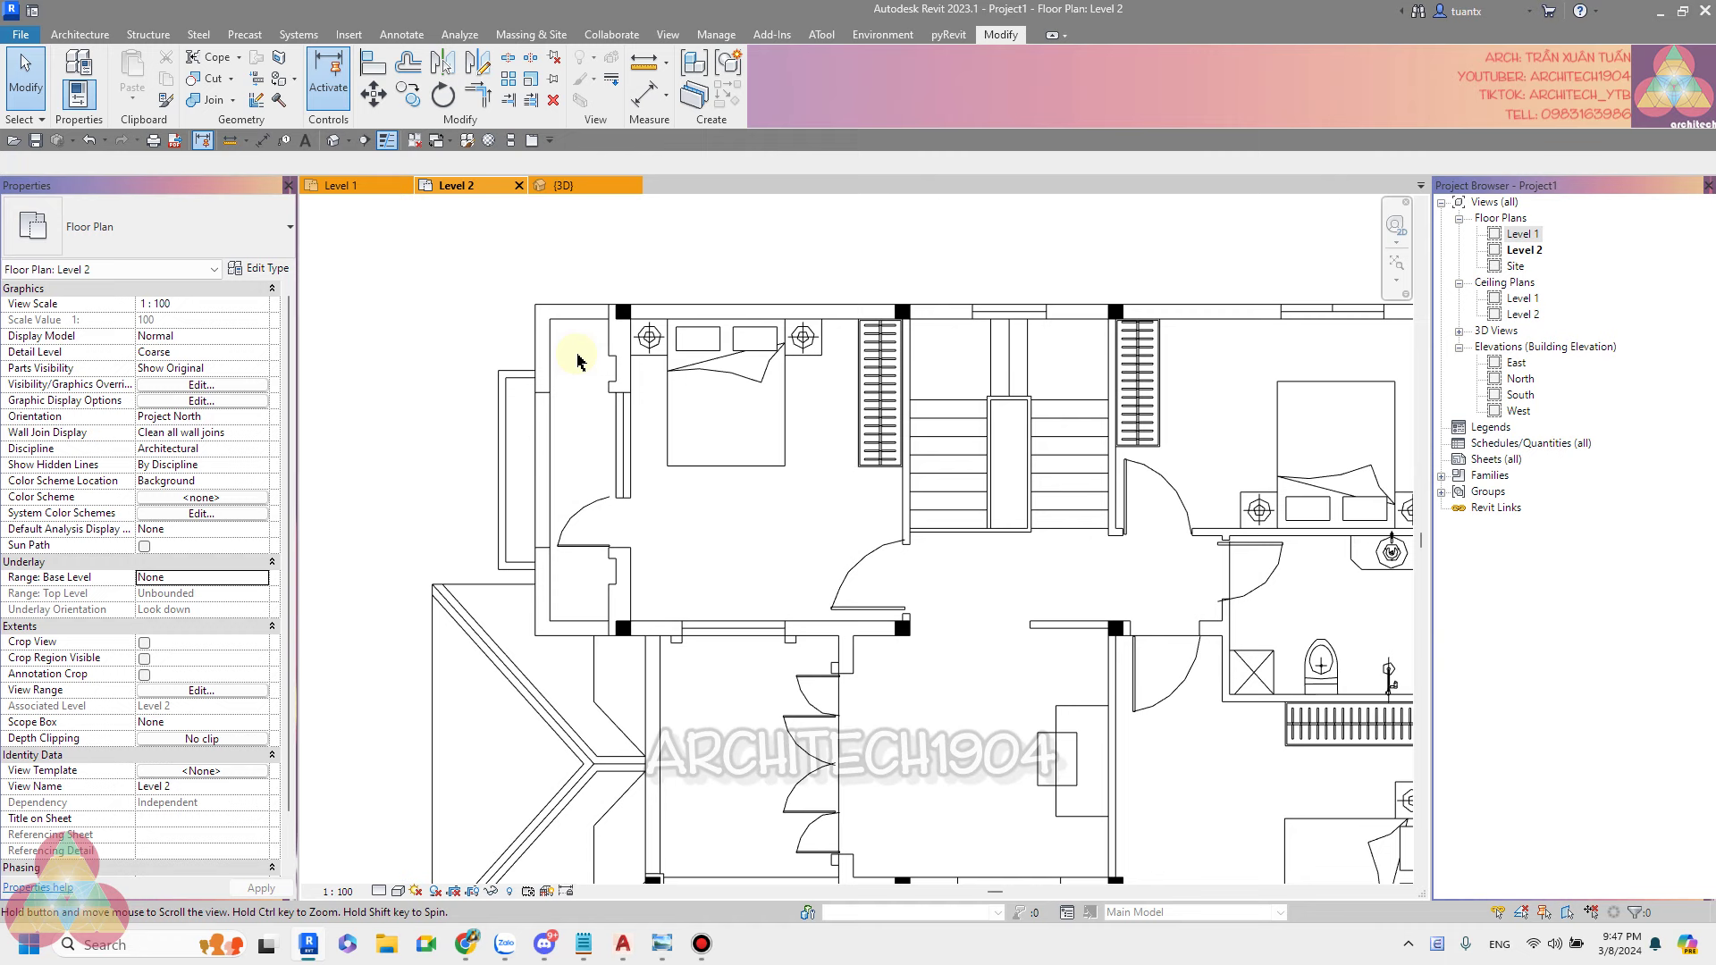
{"action": "scroll", "coordinate": [837, 436], "scroll_direction": "down", "scroll_amount": 1}
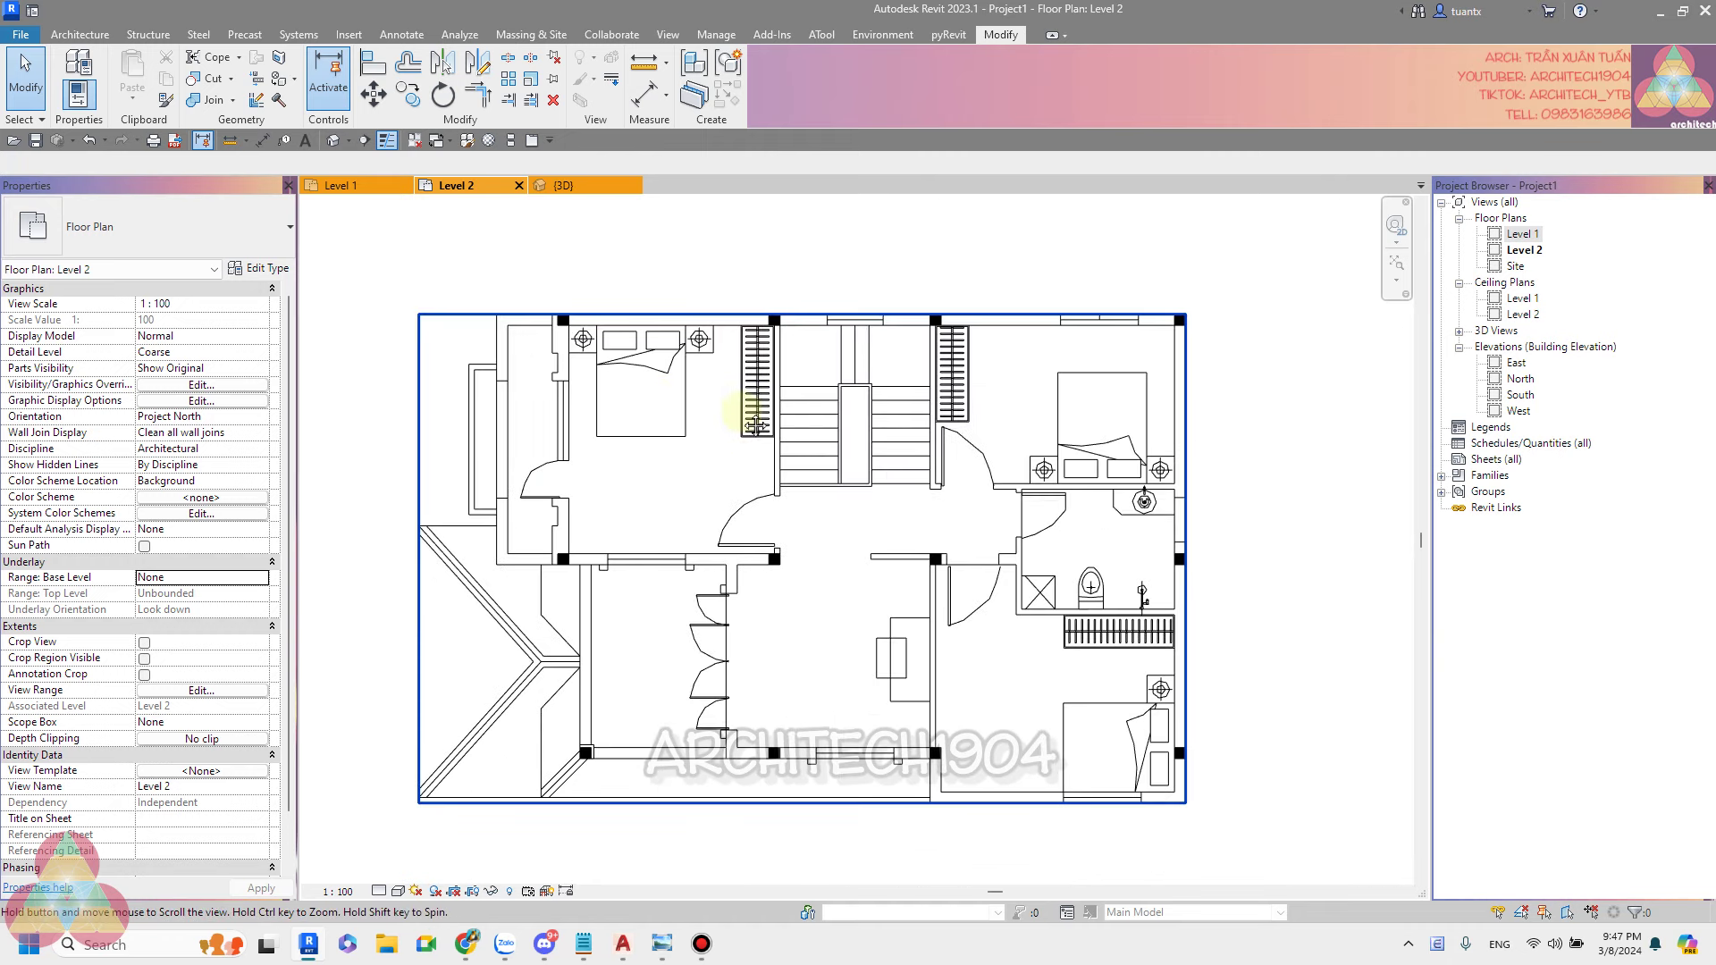
{"action": "left_click", "coordinate": [376, 263]}
{"action": "left_click", "coordinate": [79, 35]}
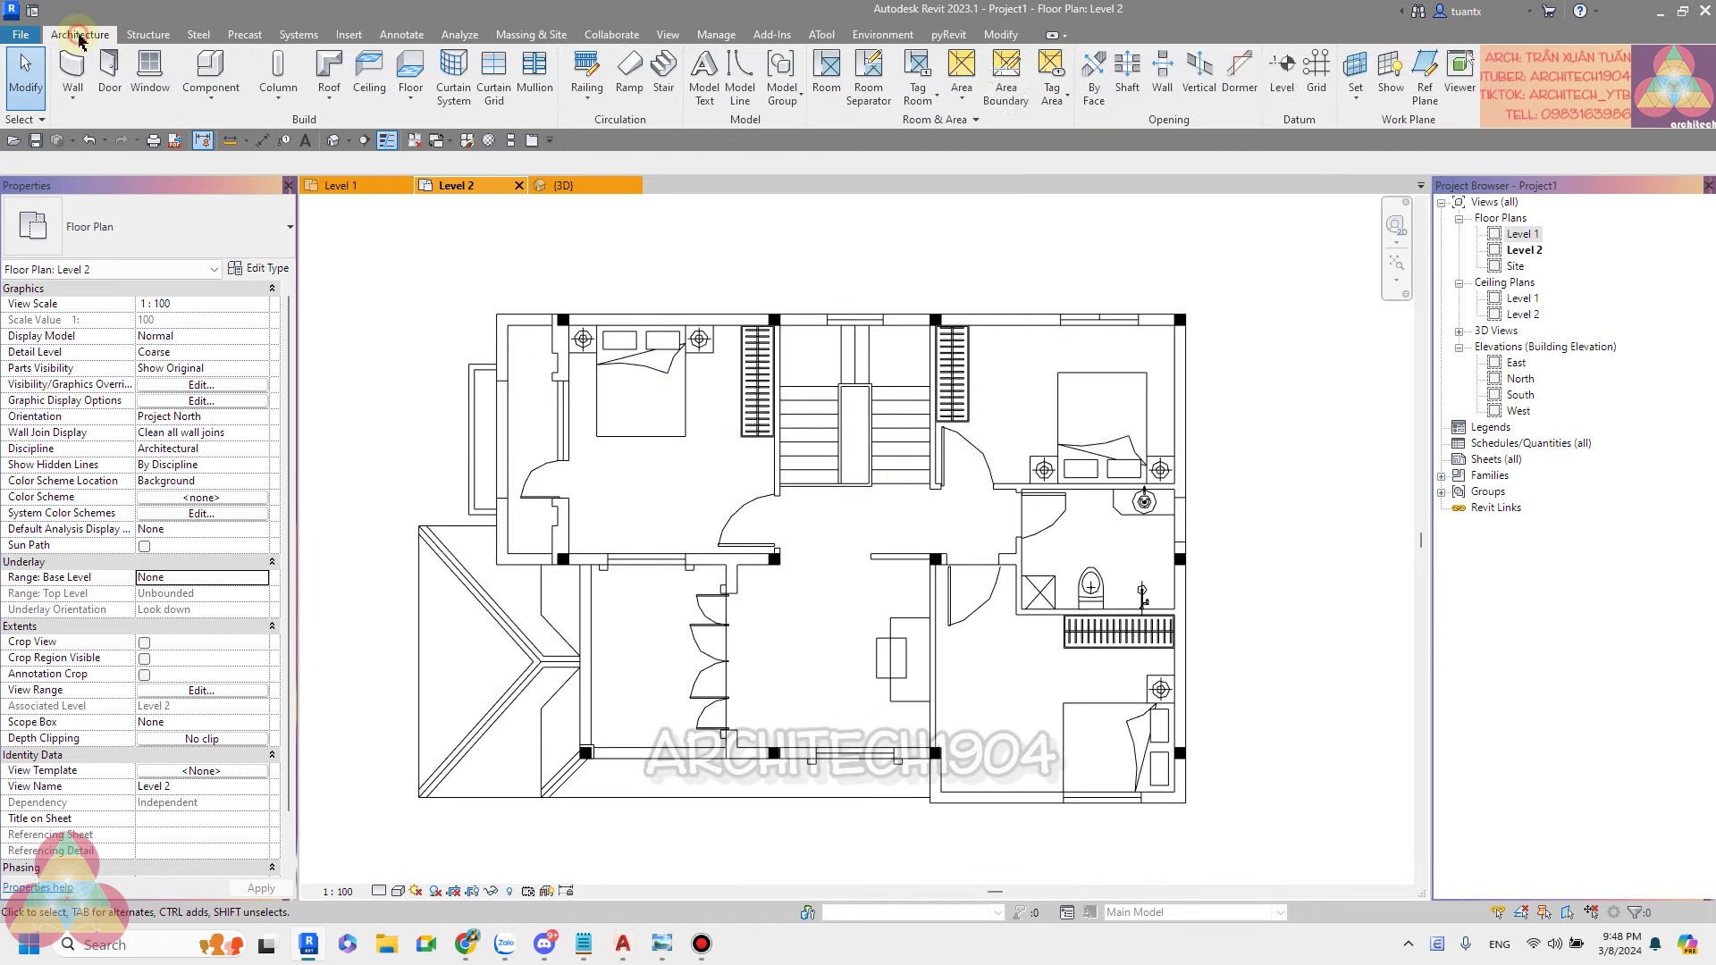
{"action": "left_click", "coordinate": [72, 73]}
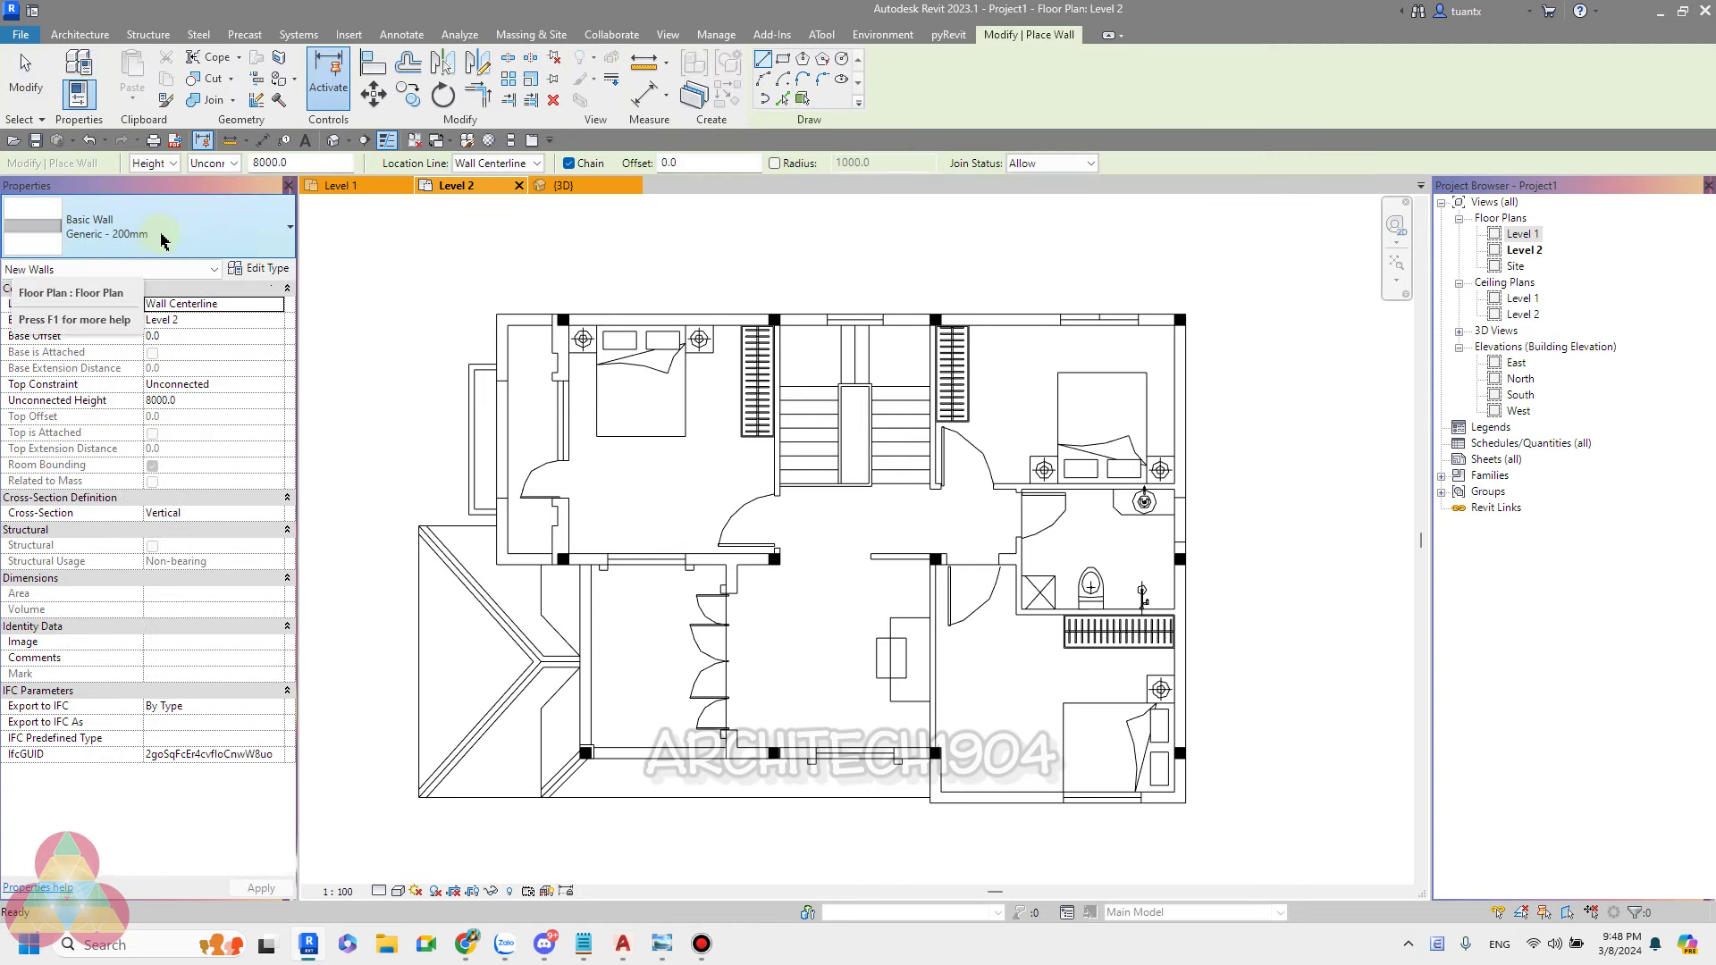
{"action": "scroll", "coordinate": [742, 311], "scroll_direction": "up", "scroll_amount": 1}
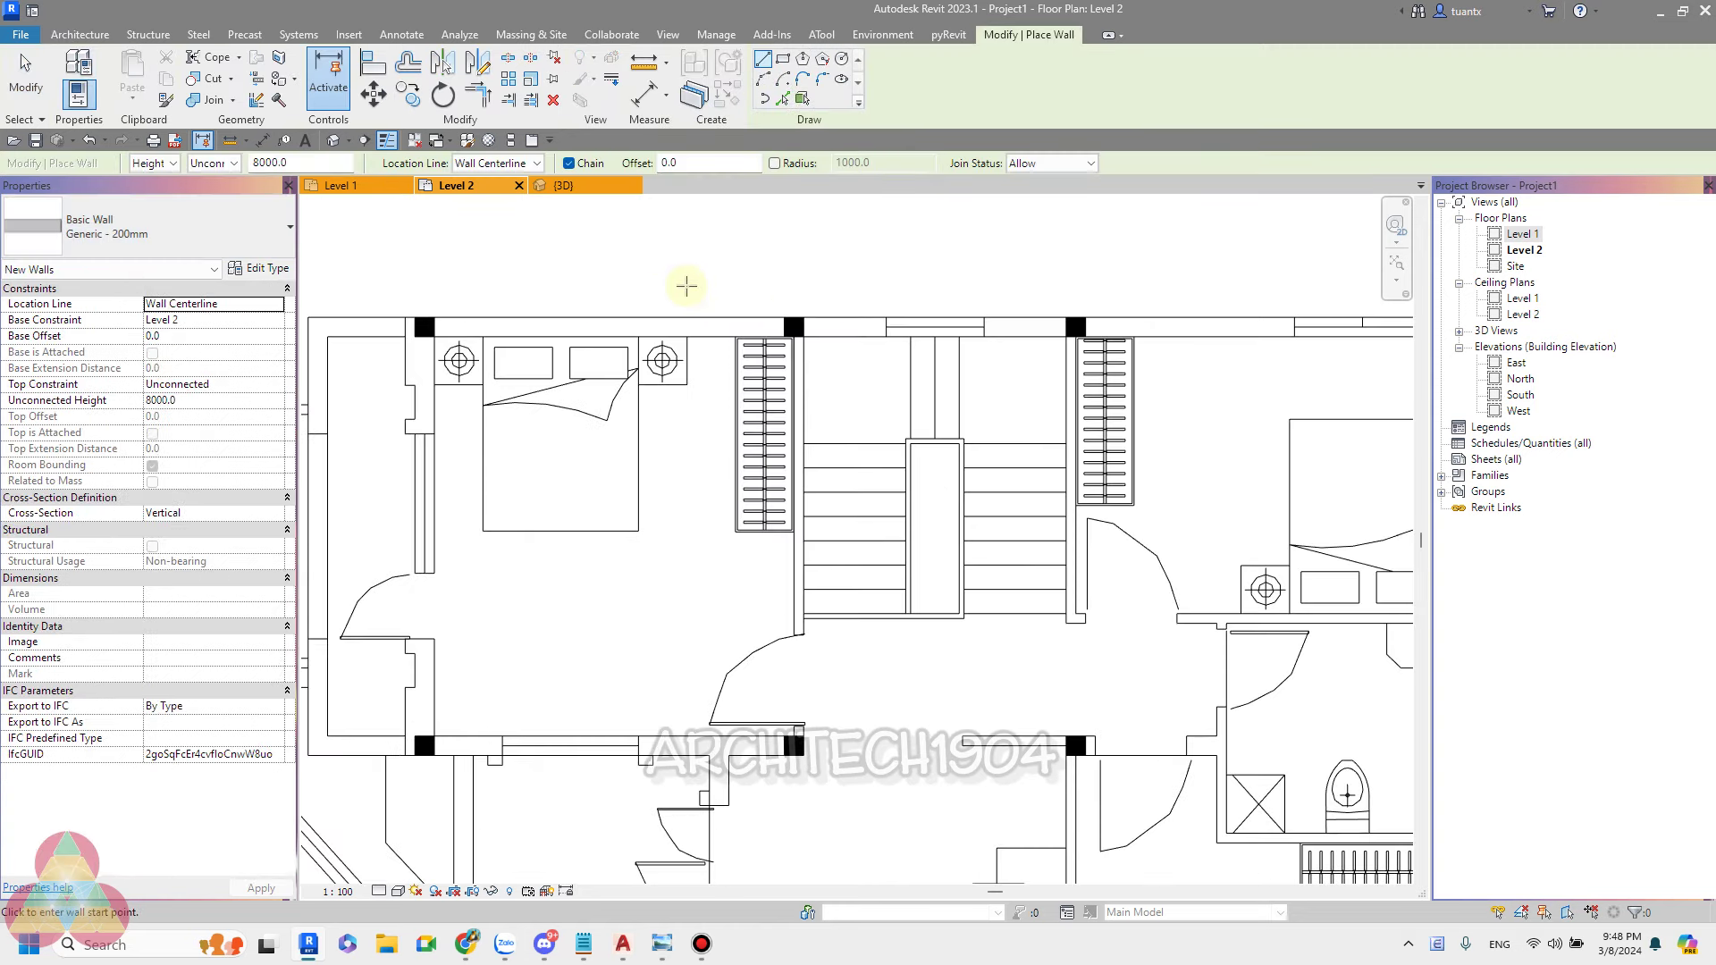
{"action": "scroll", "coordinate": [671, 279], "scroll_direction": "up", "scroll_amount": 1}
{"action": "left_click", "coordinate": [660, 269]}
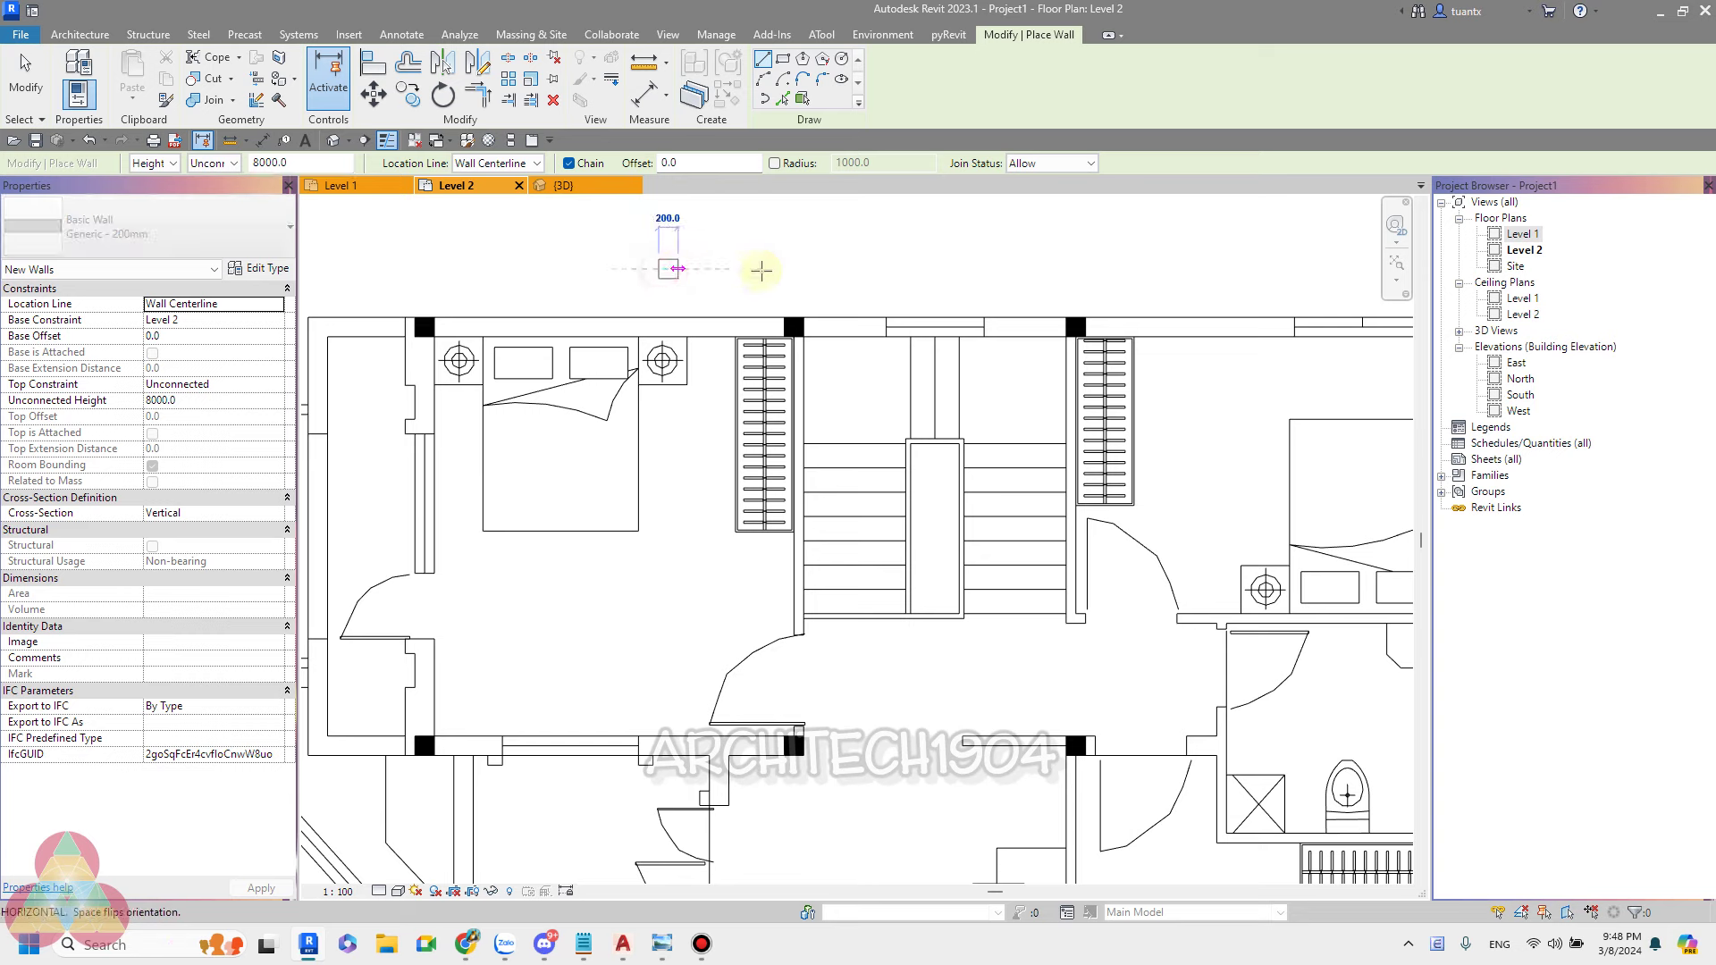
{"action": "left_click", "coordinate": [872, 268]}
{"action": "key", "text": "Escape"}
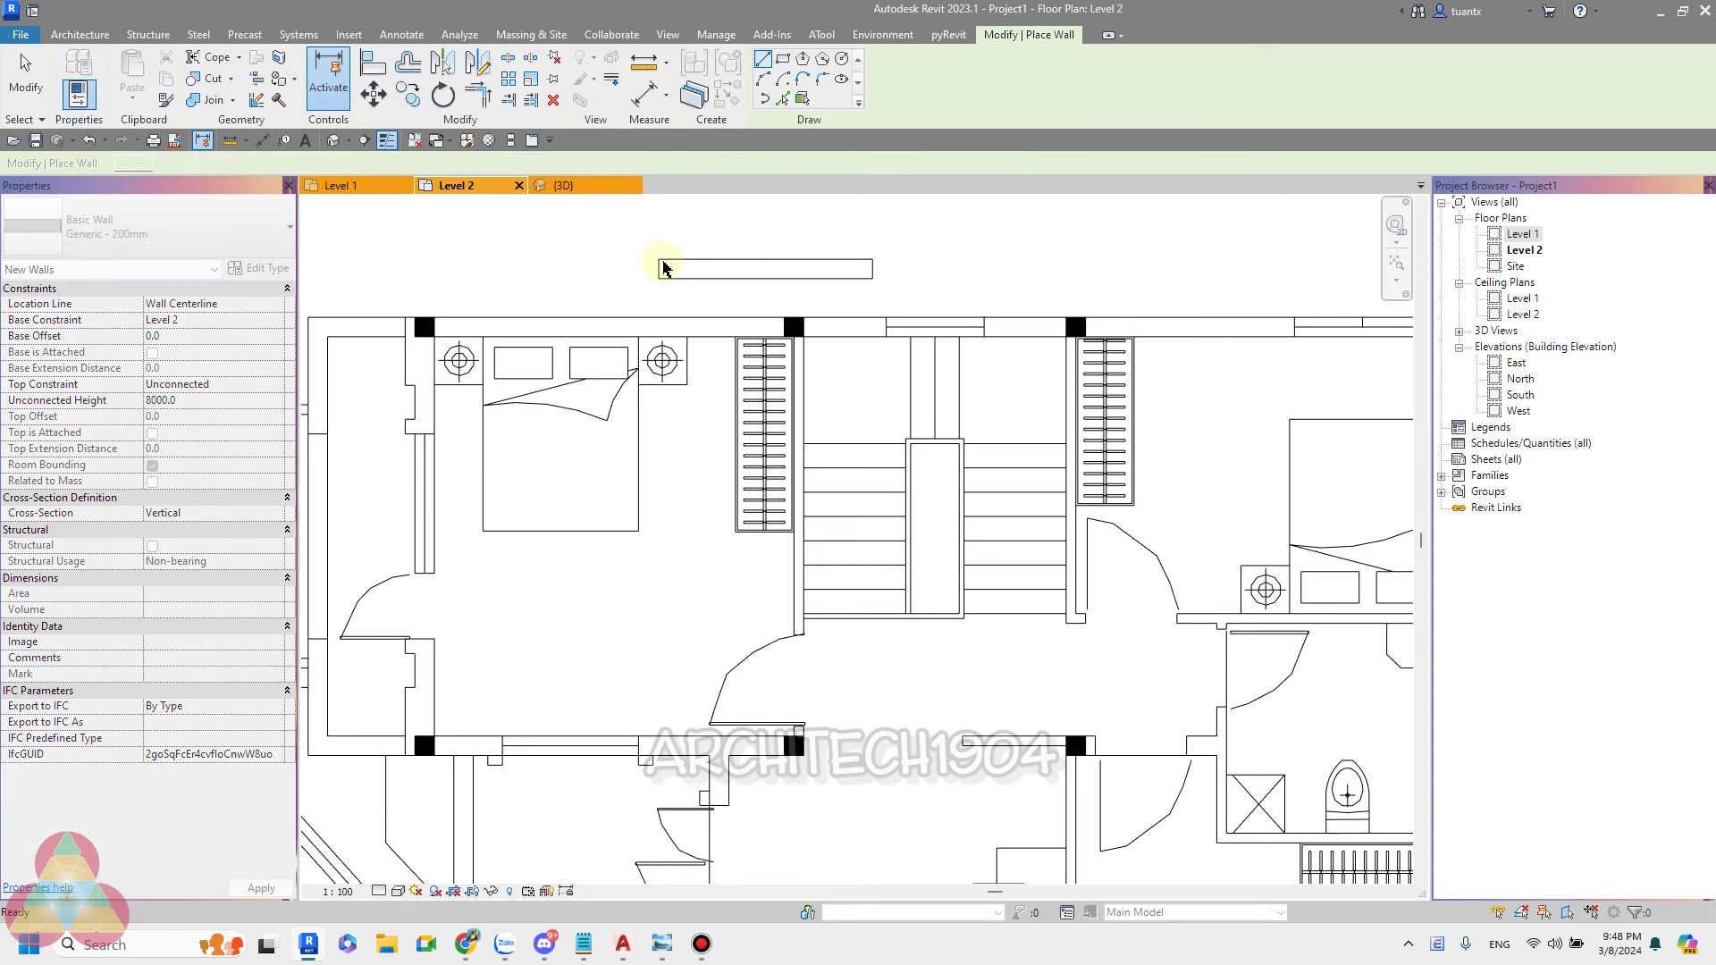
{"action": "scroll", "coordinate": [662, 268], "scroll_direction": "up", "scroll_amount": 2}
{"action": "scroll", "coordinate": [658, 268], "scroll_direction": "up", "scroll_amount": 1}
{"action": "key", "text": "Escape"}
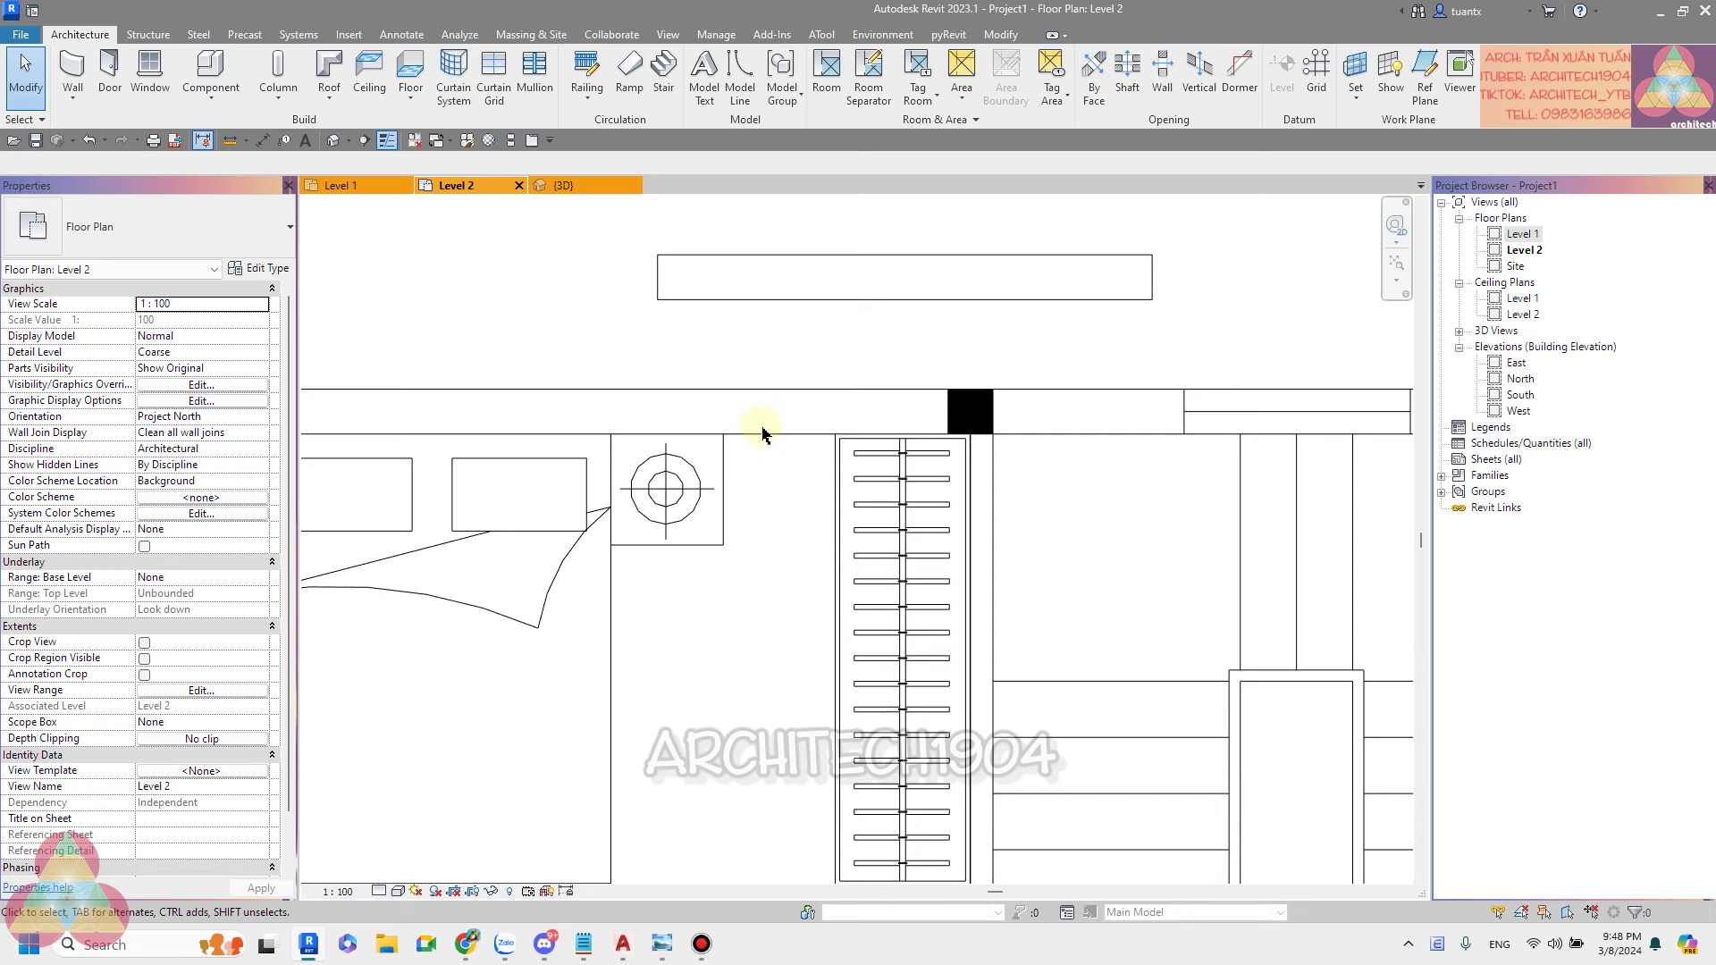
Set the Level 2 view to Medium detail and call up Visibility/Graphic Overrides with VV.
{"action": "scroll", "coordinate": [761, 430], "scroll_direction": "down", "scroll_amount": 1}
{"action": "scroll", "coordinate": [706, 473], "scroll_direction": "down", "scroll_amount": 1}
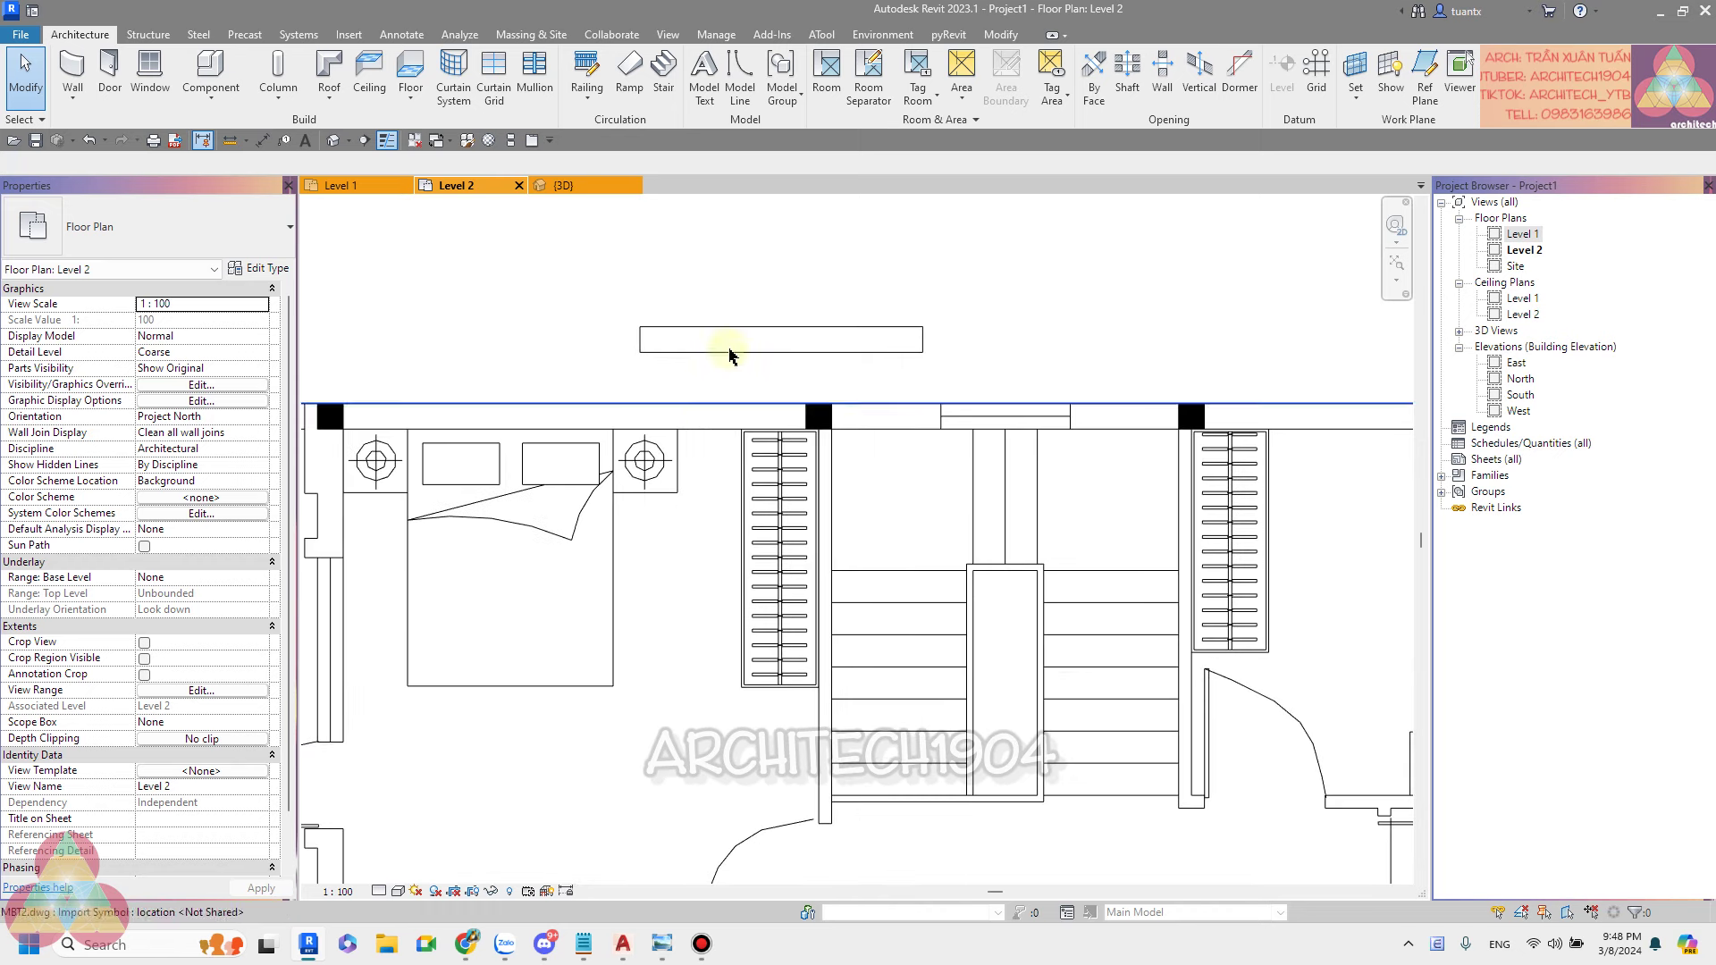
{"action": "left_click", "coordinate": [378, 891]}
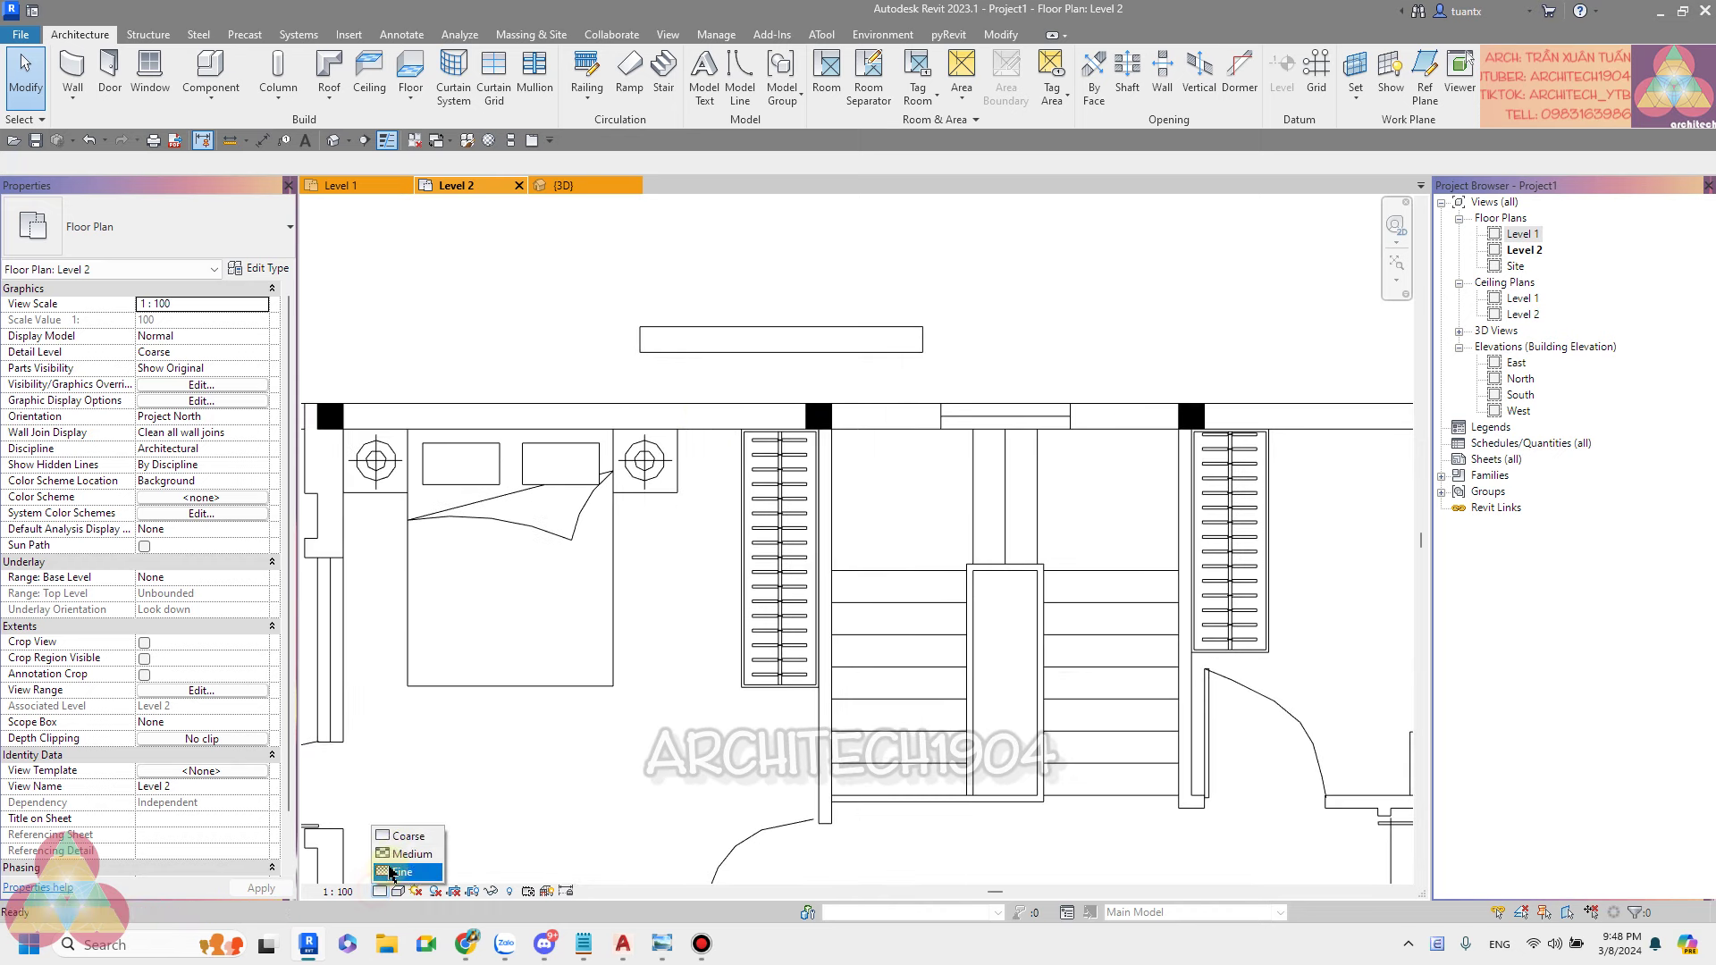
{"action": "left_click", "coordinate": [407, 854]}
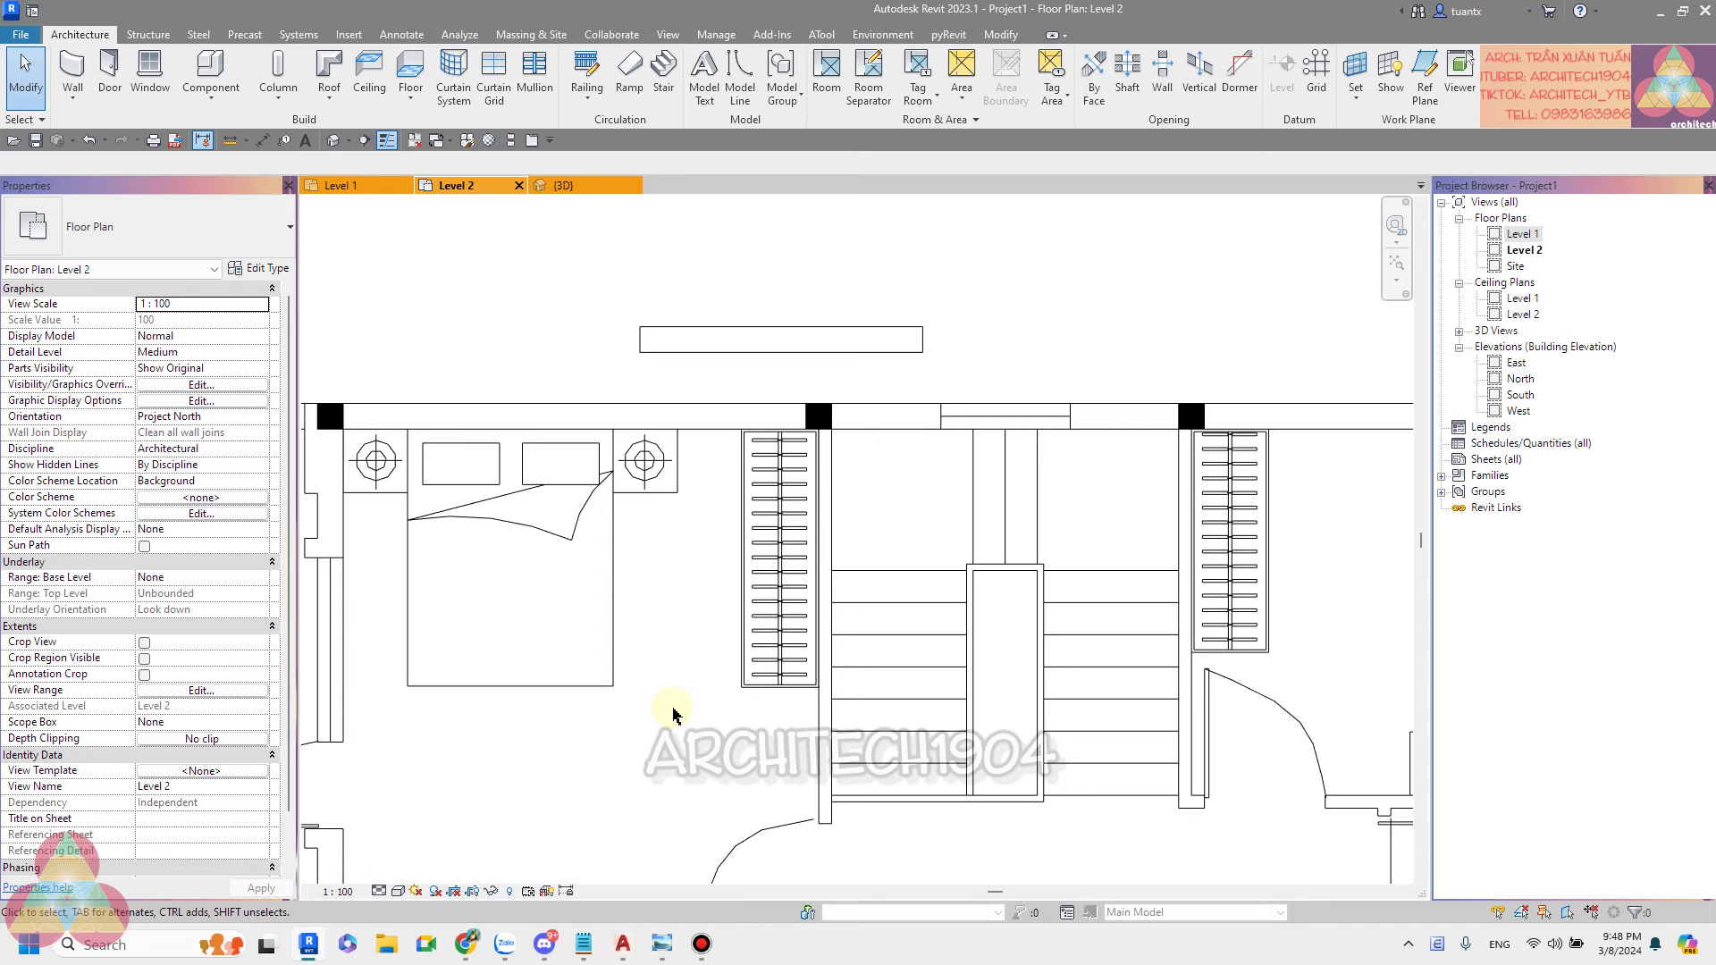
{"action": "key", "text": "v"}
{"action": "key", "text": "v"}
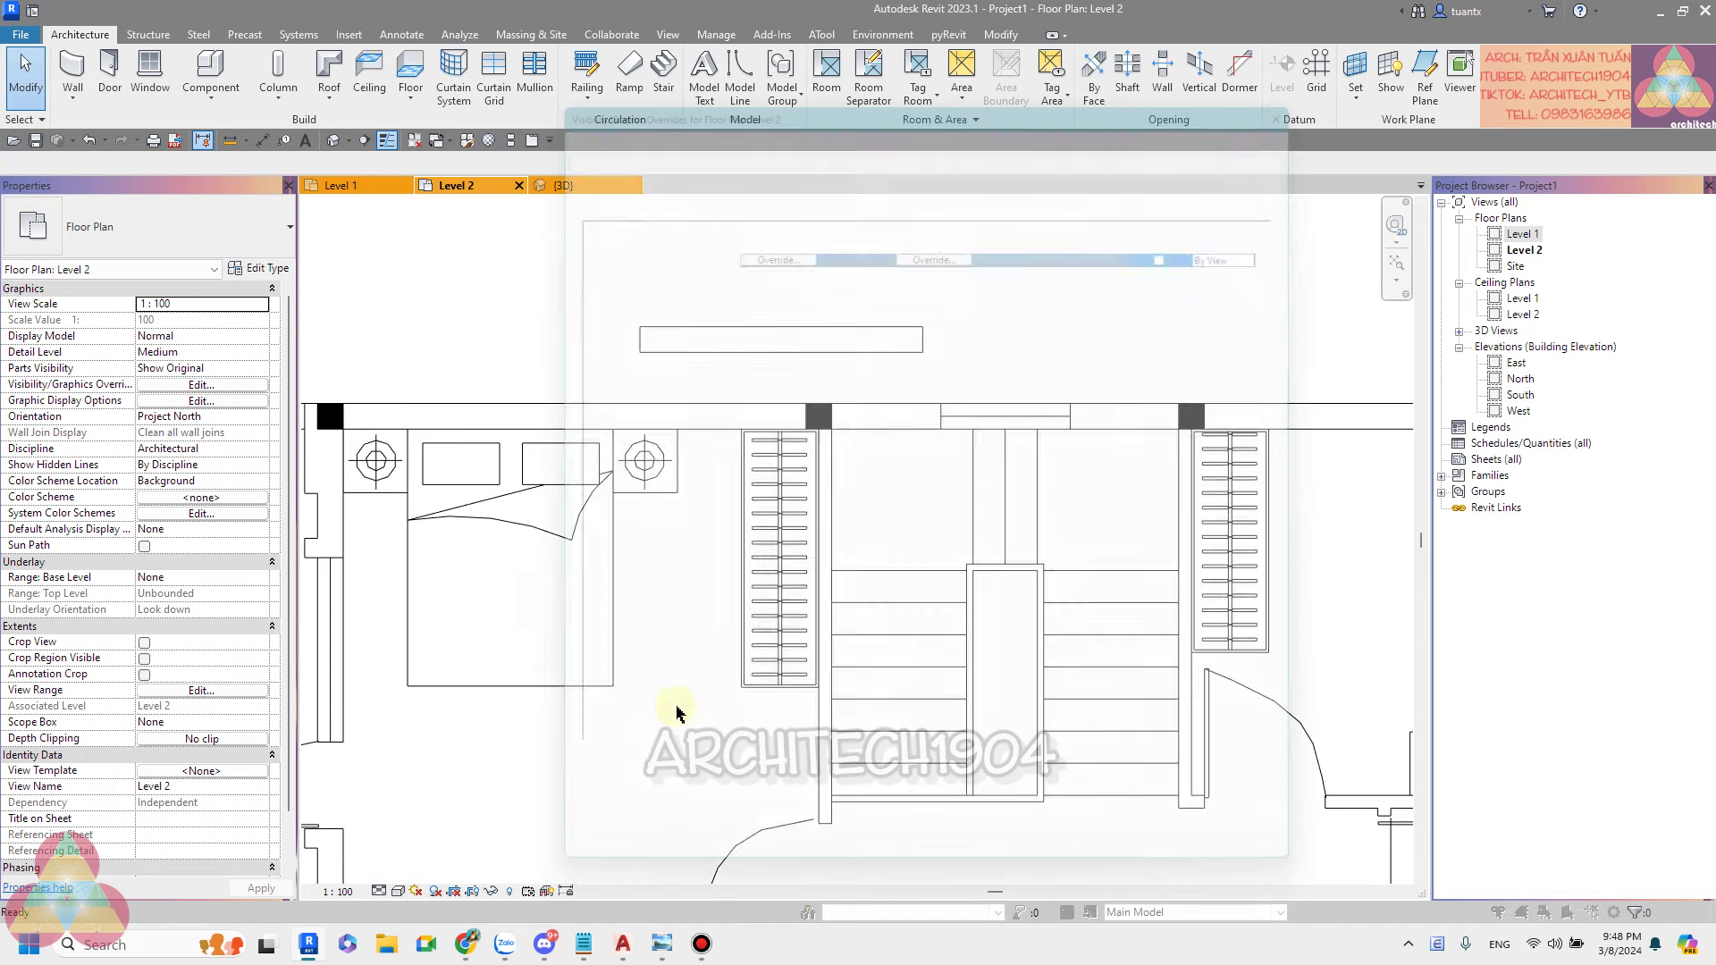
Under Imported Categories, tick Halftone for MBT1.dwg and MBT2.dwg and apply.
{"action": "left_click_drag", "start_coordinate": [673, 89], "coordinate": [682, 101]}
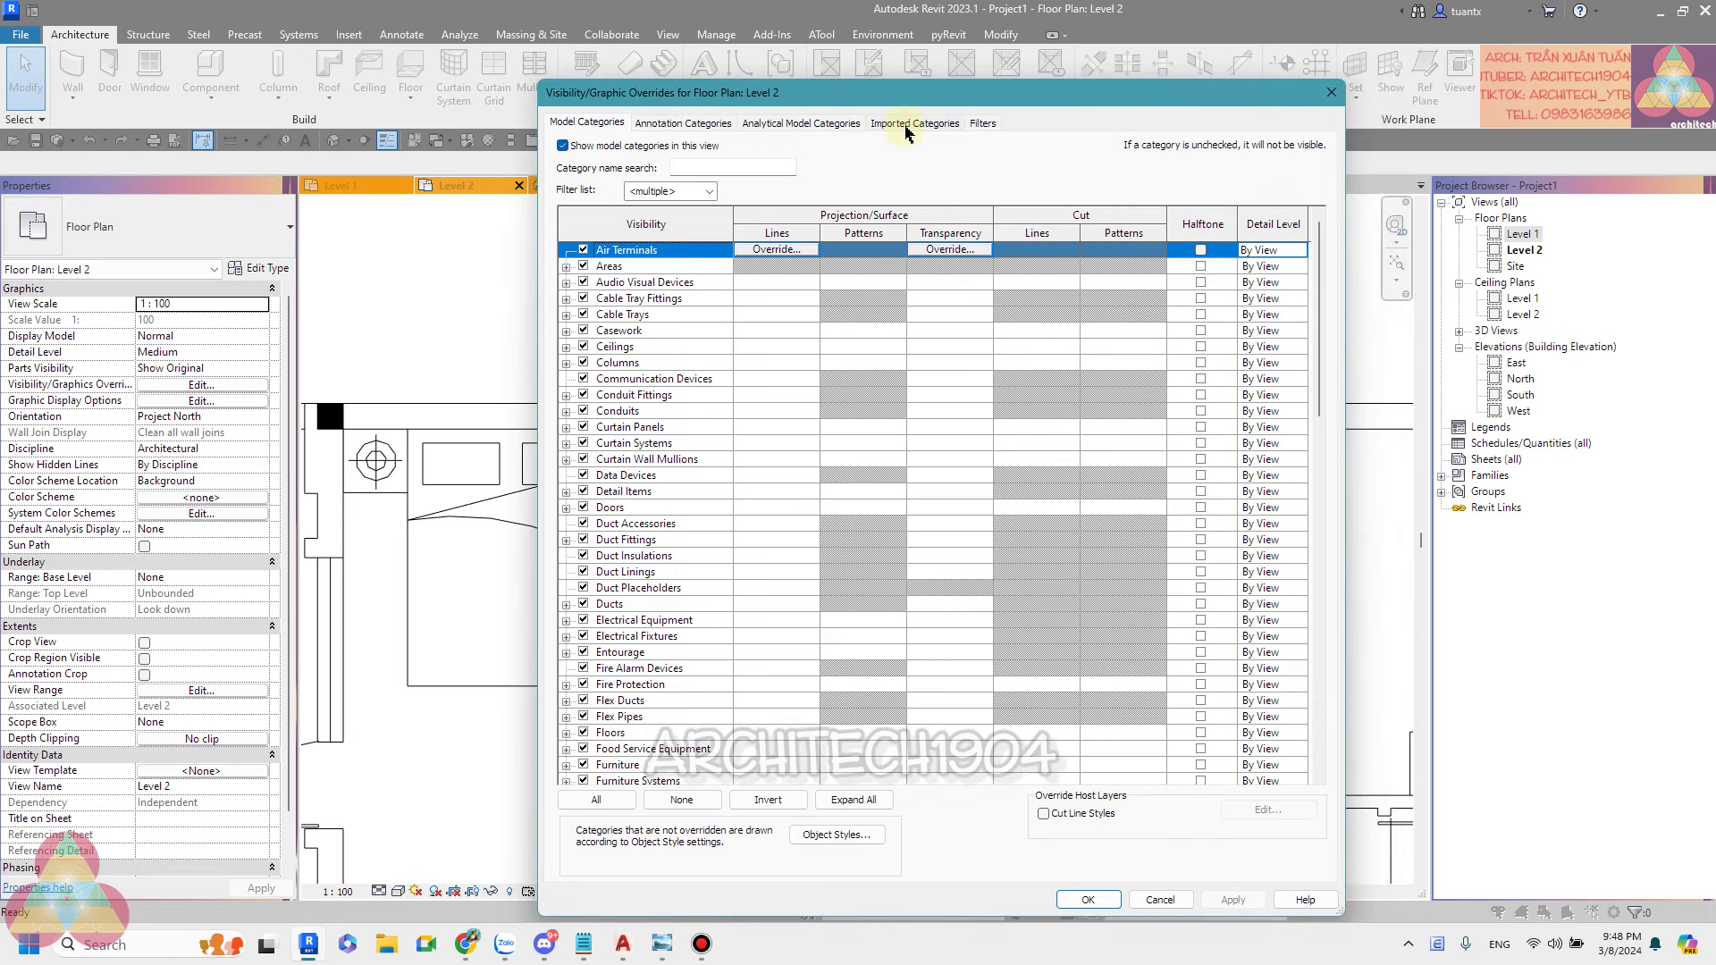
{"action": "left_click", "coordinate": [907, 132]}
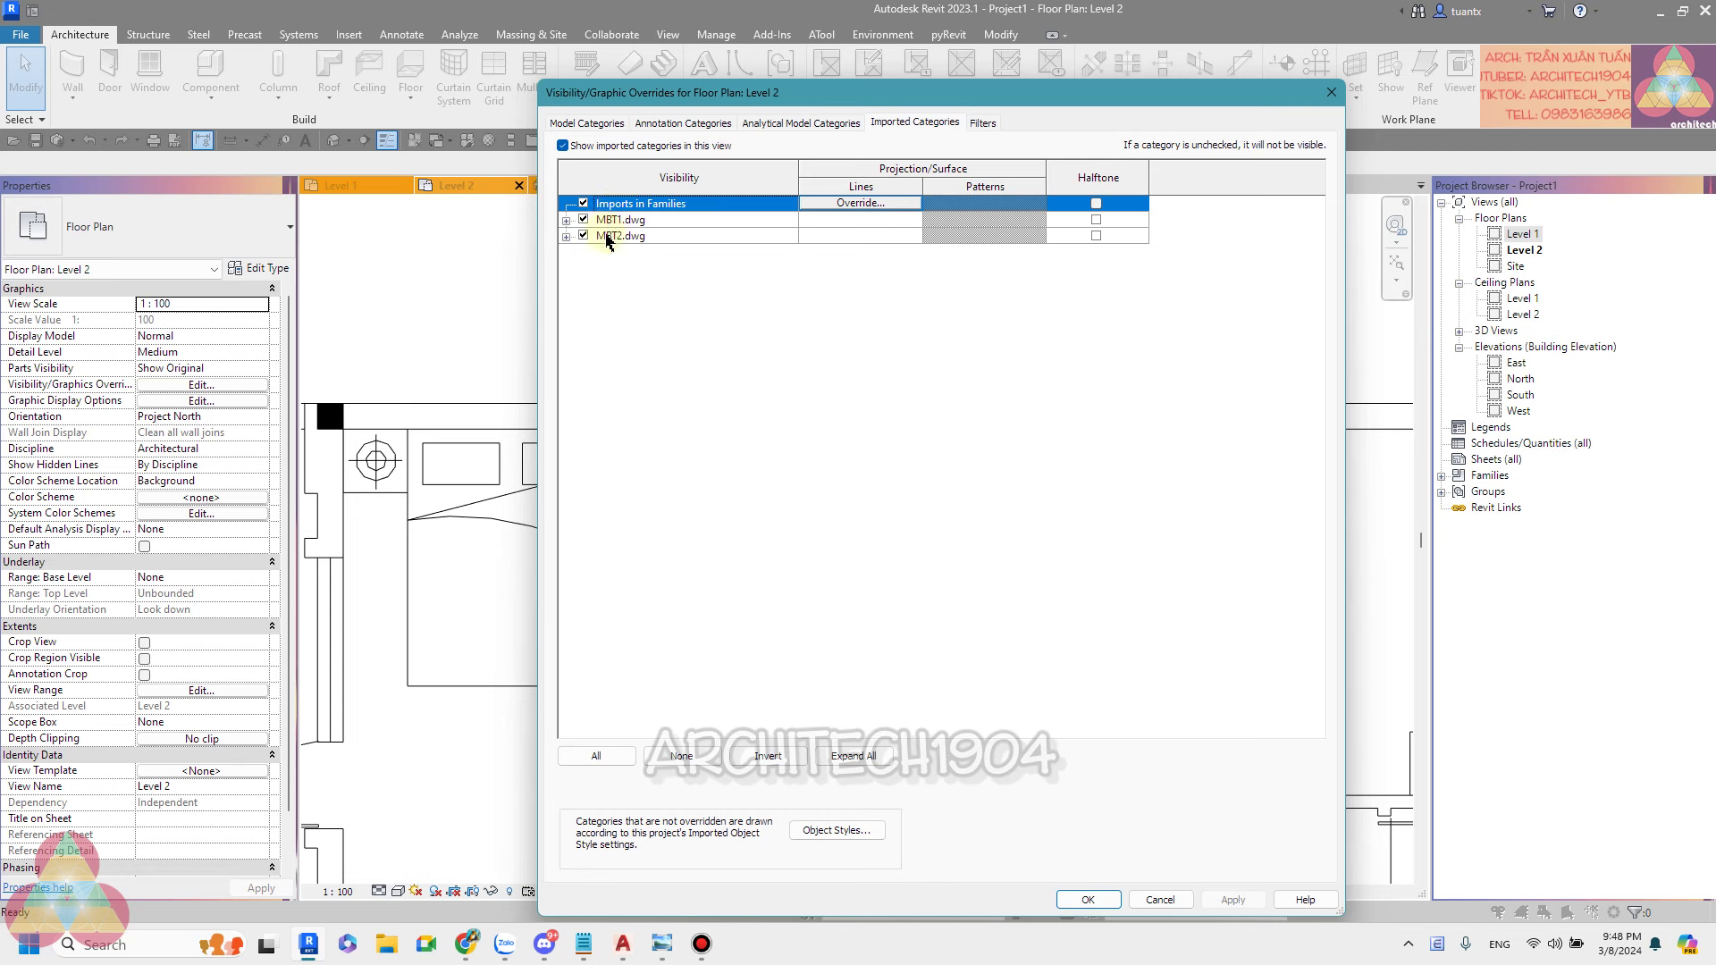
{"action": "left_click", "coordinate": [1096, 220]}
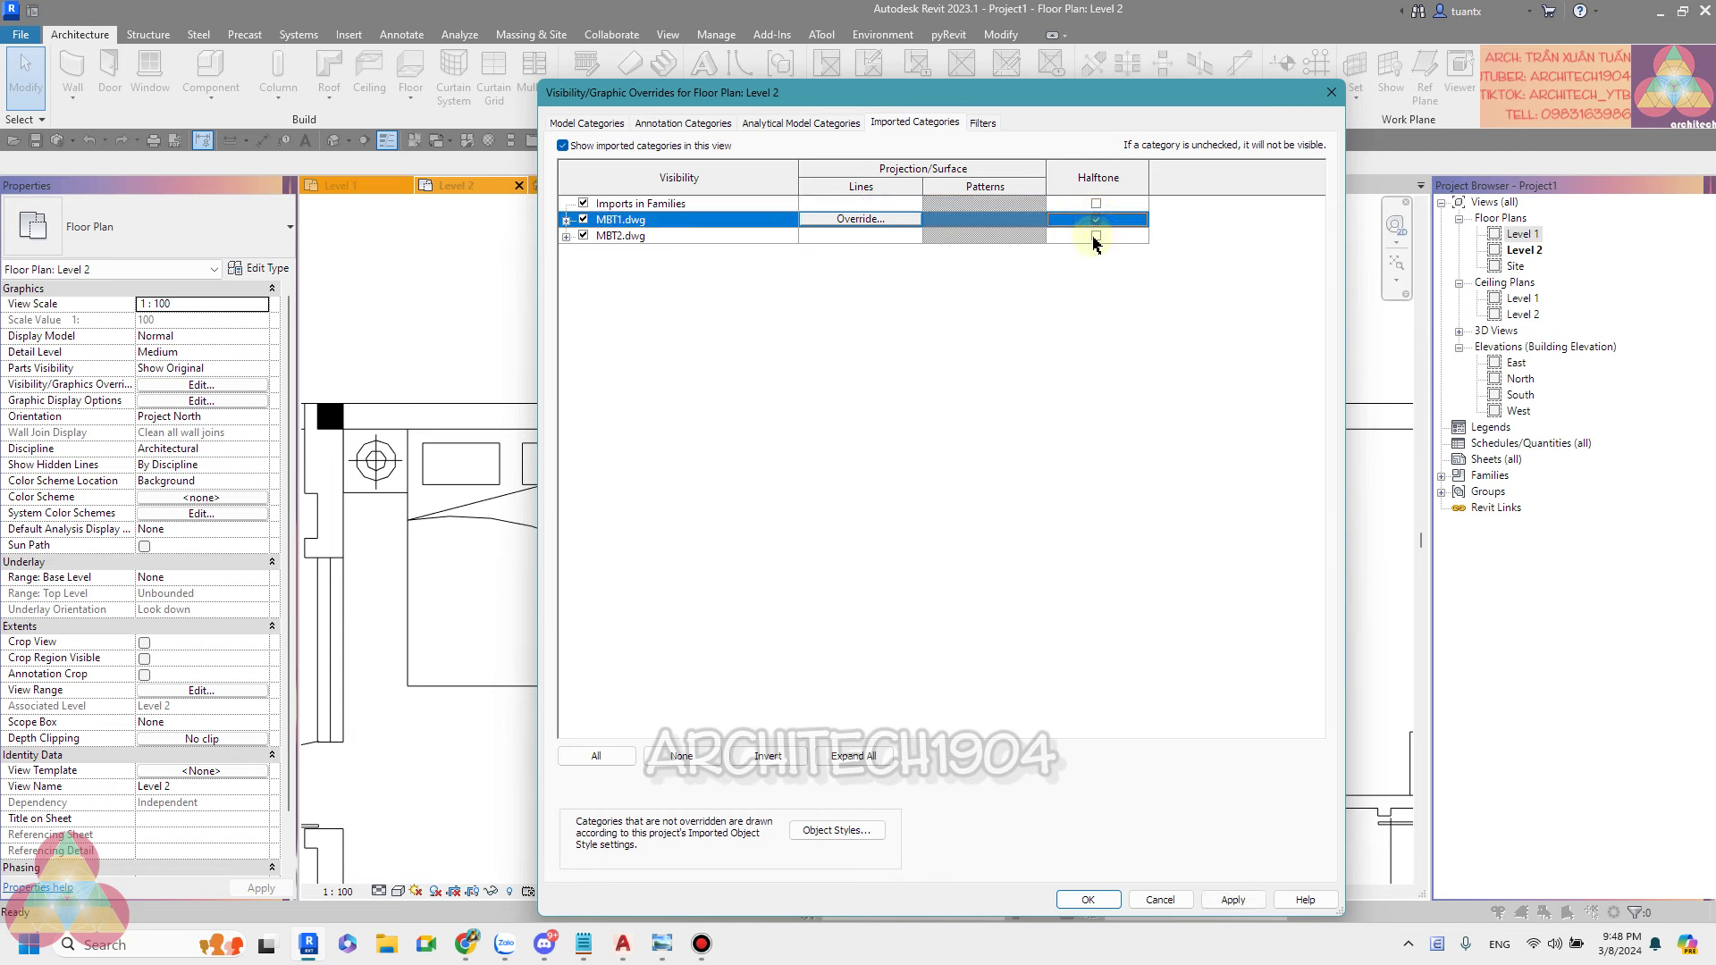
{"action": "left_click", "coordinate": [1096, 236]}
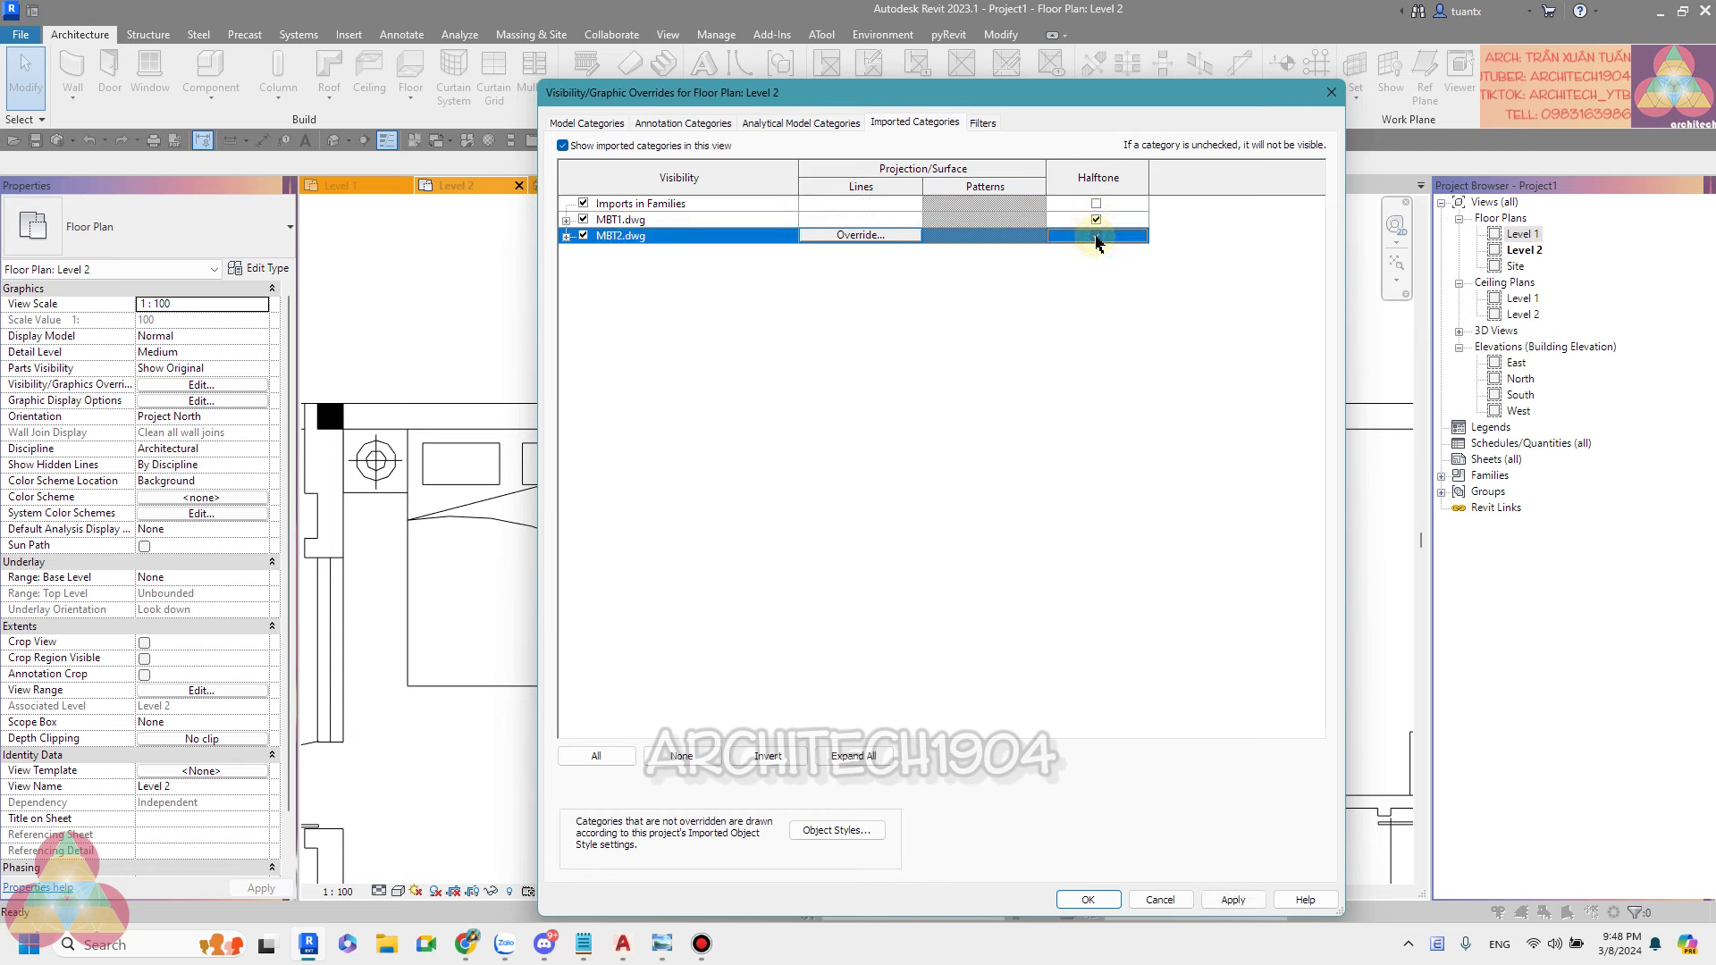
{"action": "left_click", "coordinate": [566, 220]}
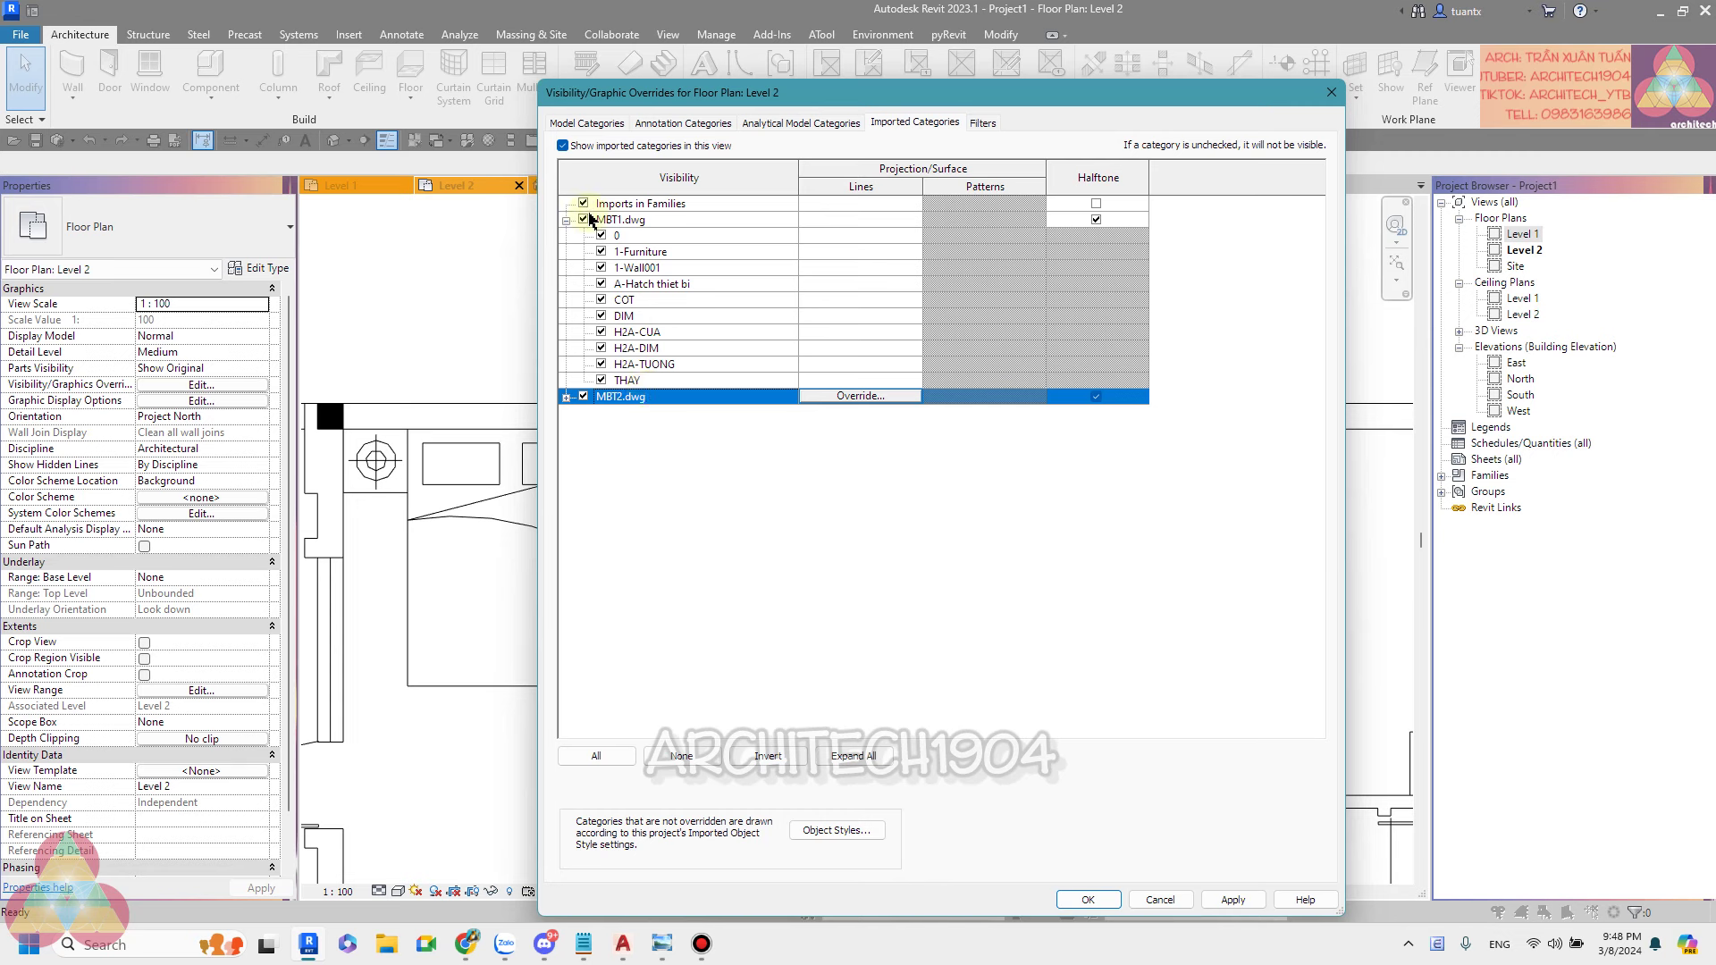
{"action": "left_click", "coordinate": [566, 220]}
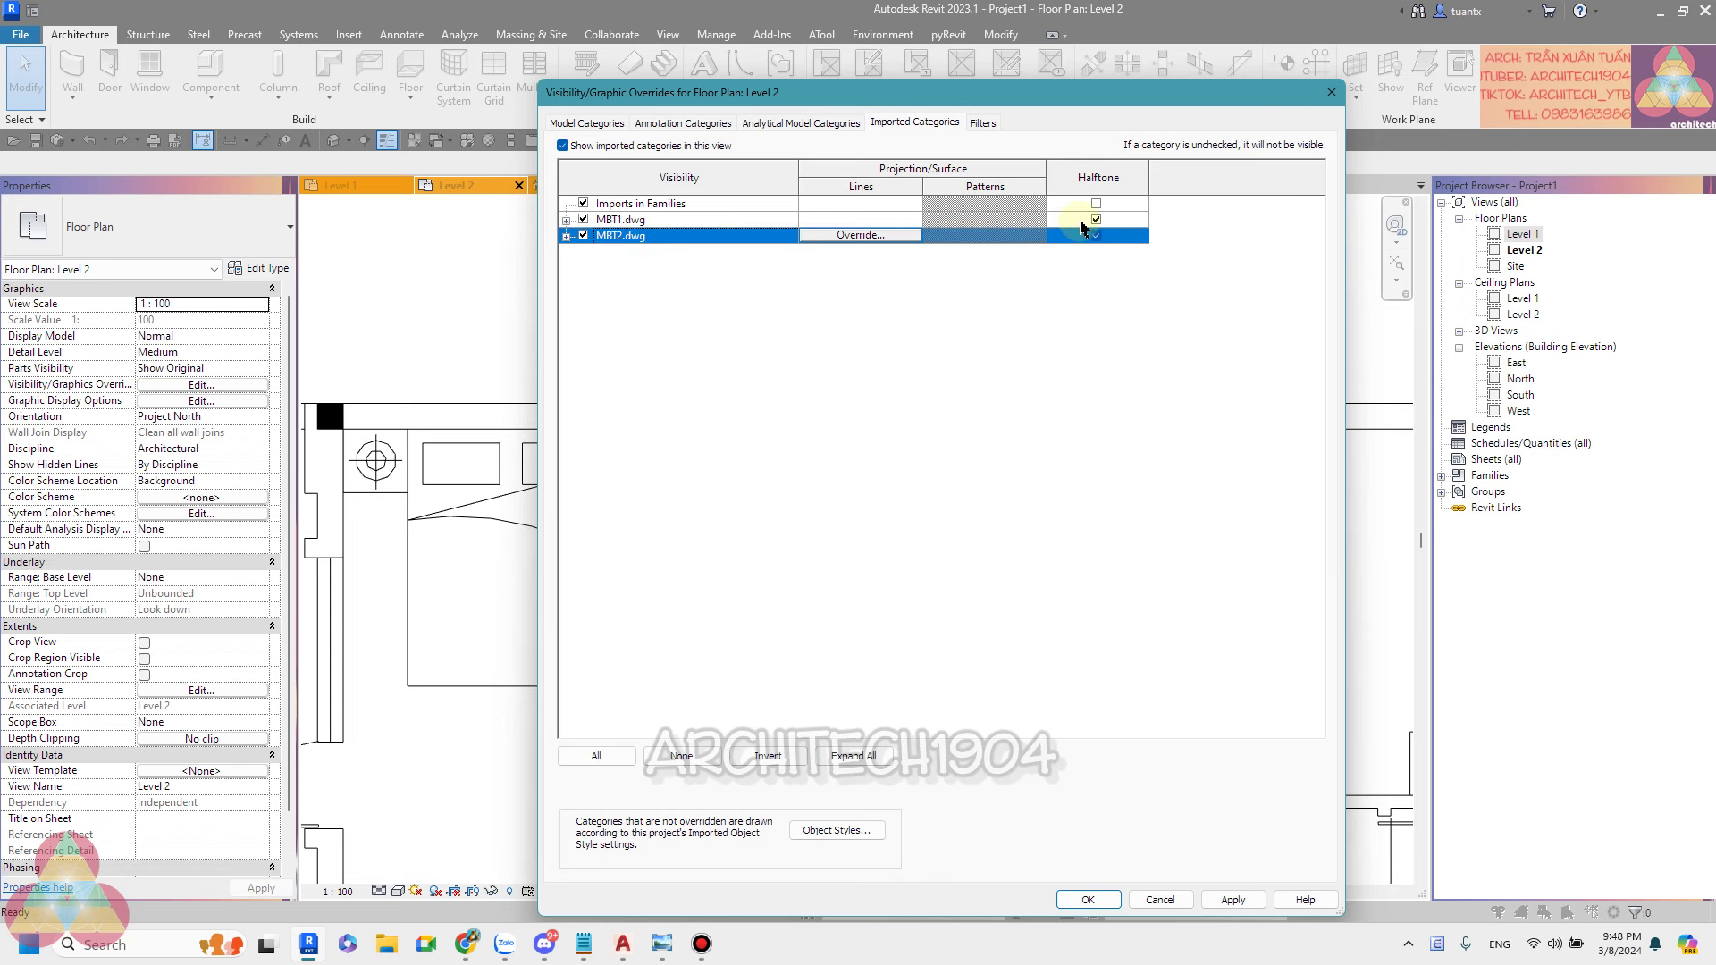
{"action": "left_click", "coordinate": [566, 219]}
{"action": "left_click", "coordinate": [566, 220]}
{"action": "left_click", "coordinate": [1087, 899]}
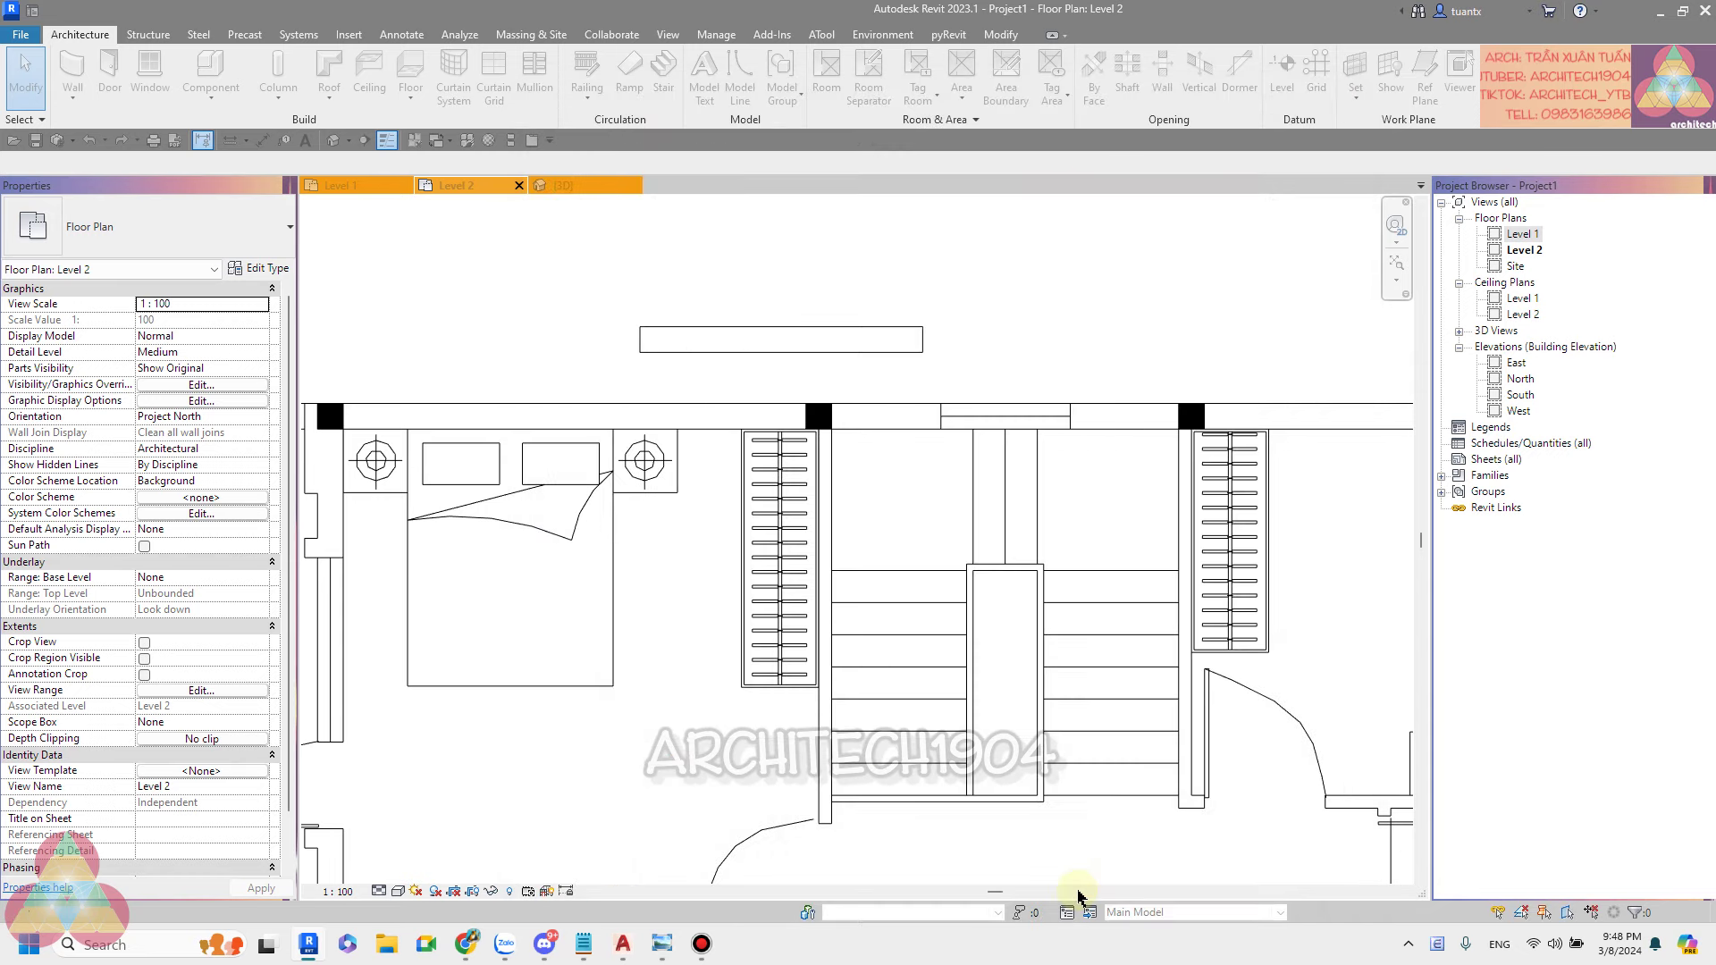
Show real lineweights on the Level 2 plan and zoom to inspect the halftoned DWG.
{"action": "scroll", "coordinate": [1111, 574], "scroll_direction": "down", "scroll_amount": 1}
{"action": "scroll", "coordinate": [850, 537], "scroll_direction": "down", "scroll_amount": 1}
{"action": "scroll", "coordinate": [729, 433], "scroll_direction": "down", "scroll_amount": 1}
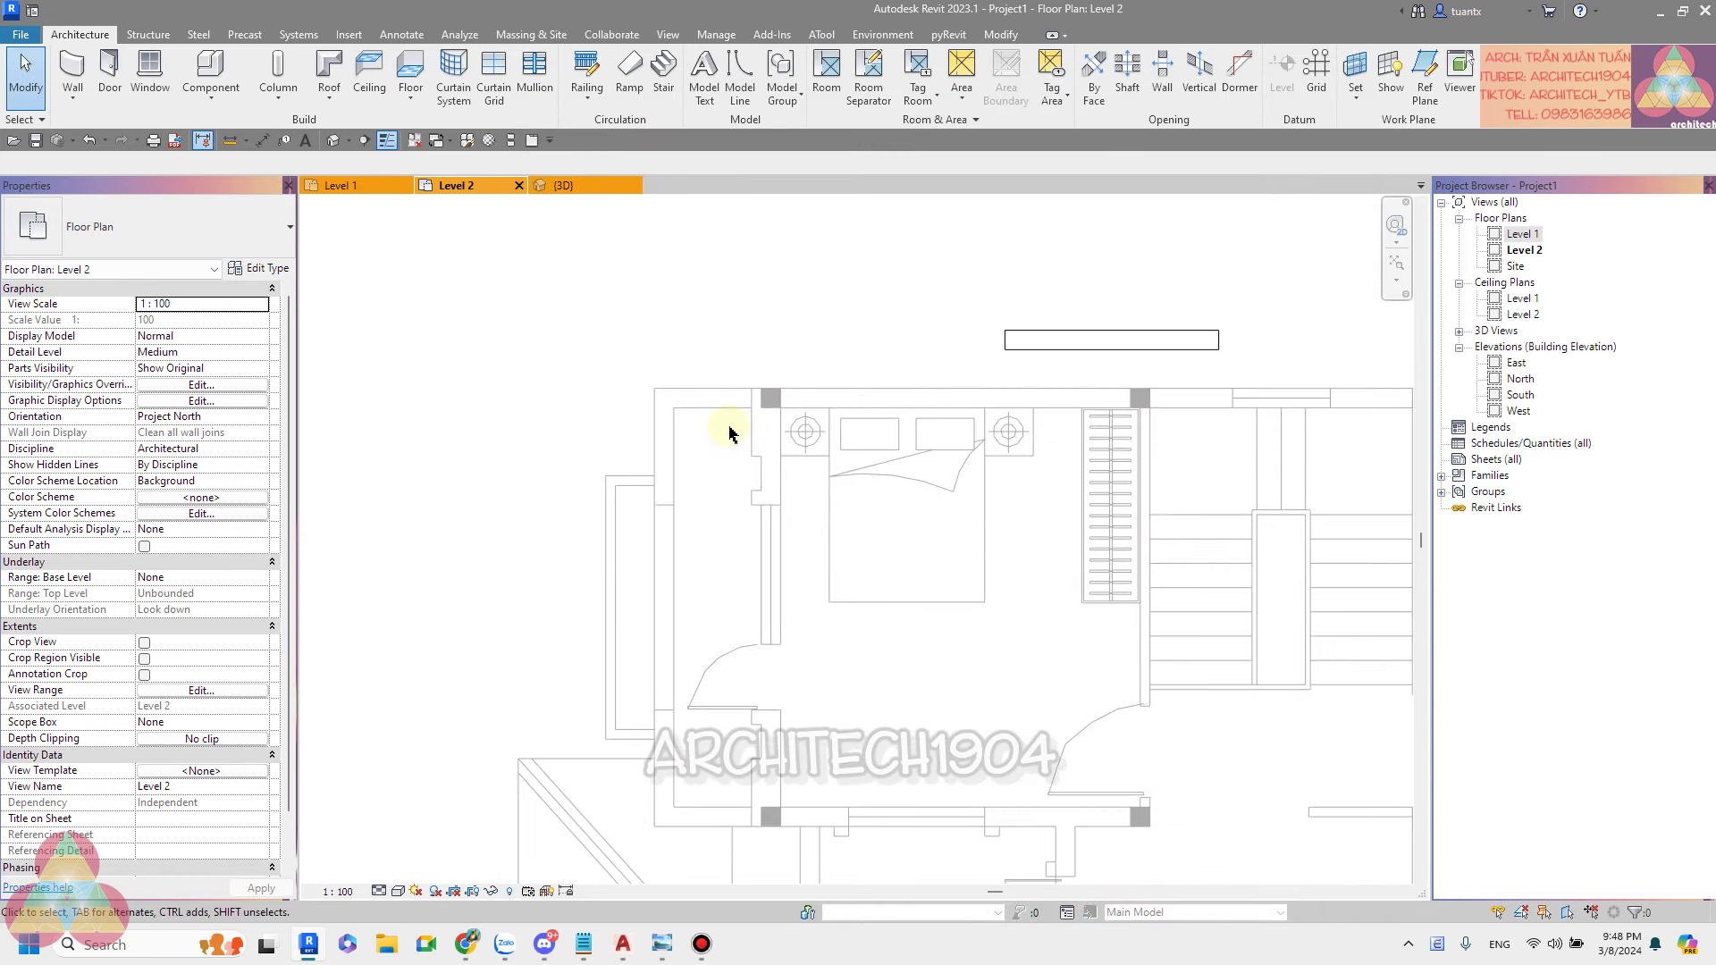
{"action": "scroll", "coordinate": [751, 427], "scroll_direction": "down", "scroll_amount": 1}
{"action": "scroll", "coordinate": [921, 371], "scroll_direction": "up", "scroll_amount": 2}
{"action": "scroll", "coordinate": [921, 368], "scroll_direction": "up", "scroll_amount": 1}
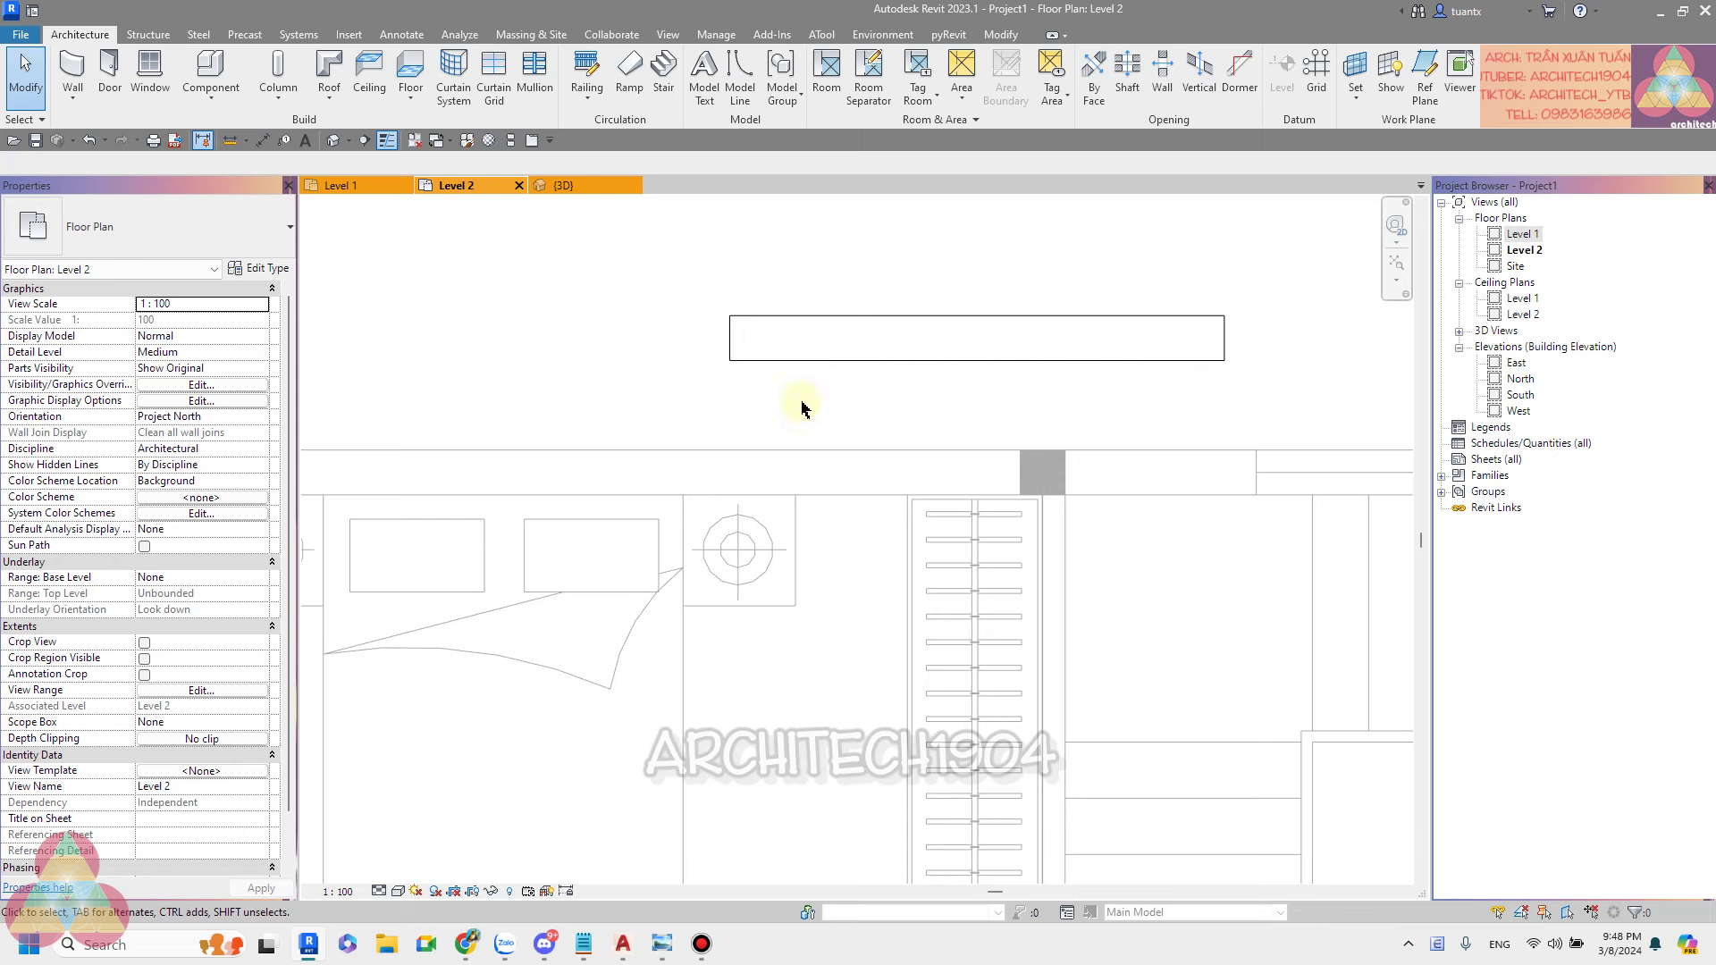
{"action": "left_click", "coordinate": [387, 140]}
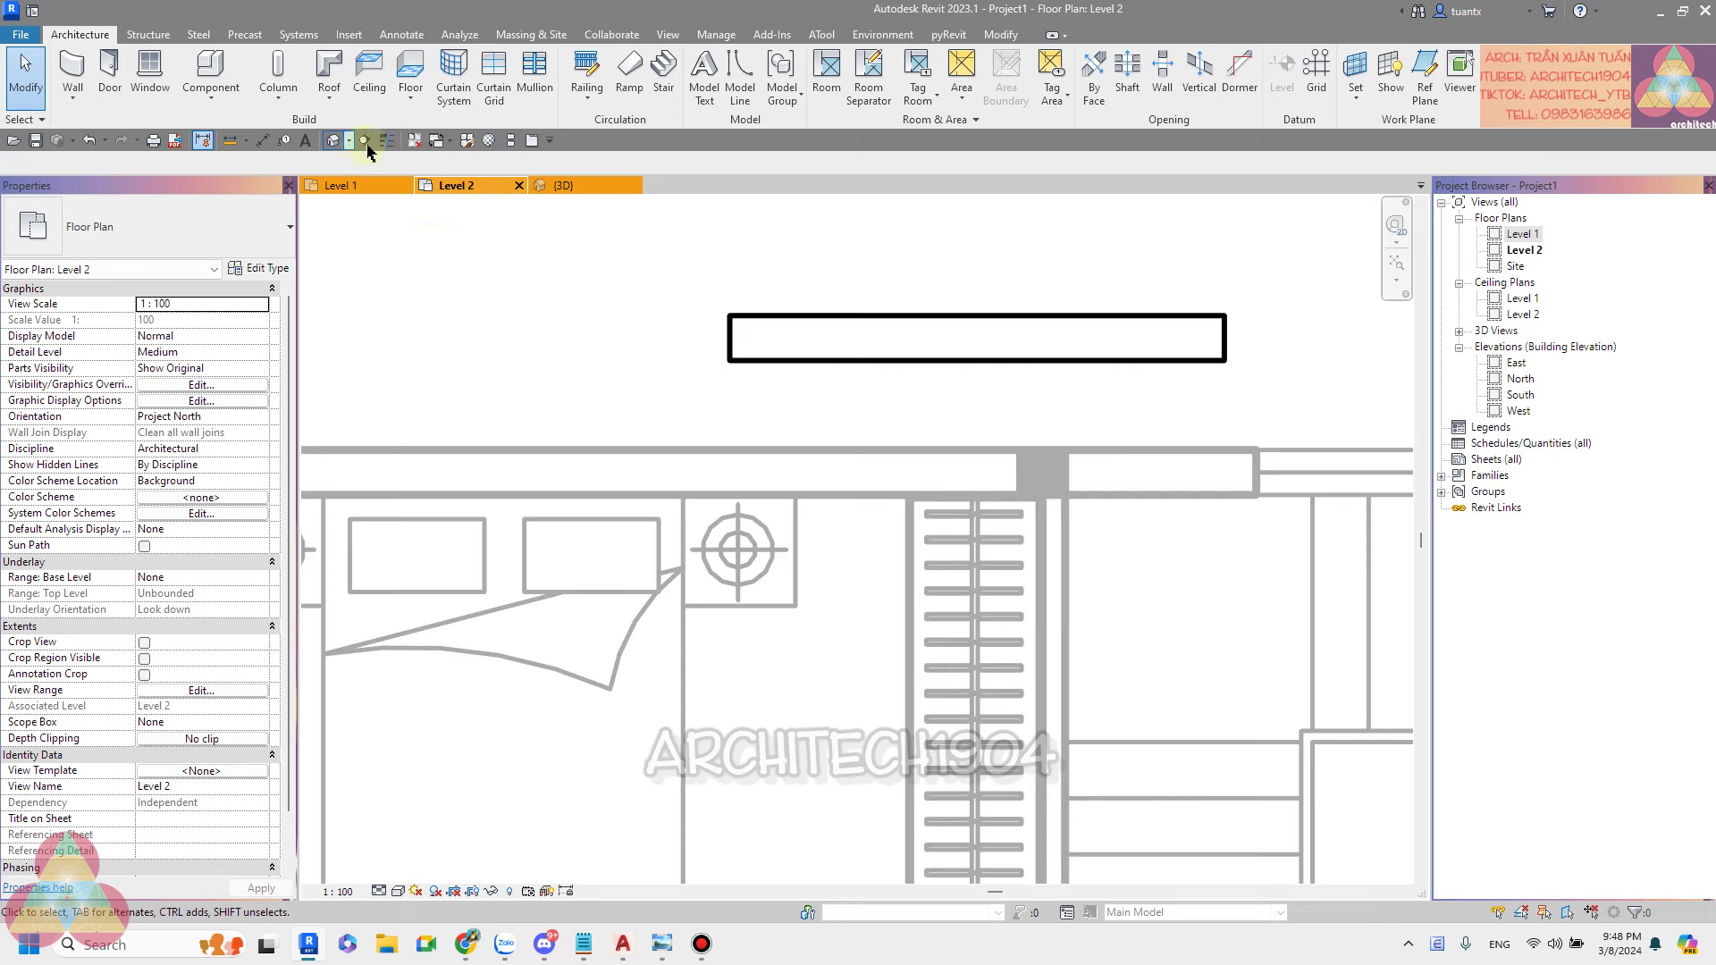
{"action": "scroll", "coordinate": [872, 394], "scroll_direction": "down", "scroll_amount": 1}
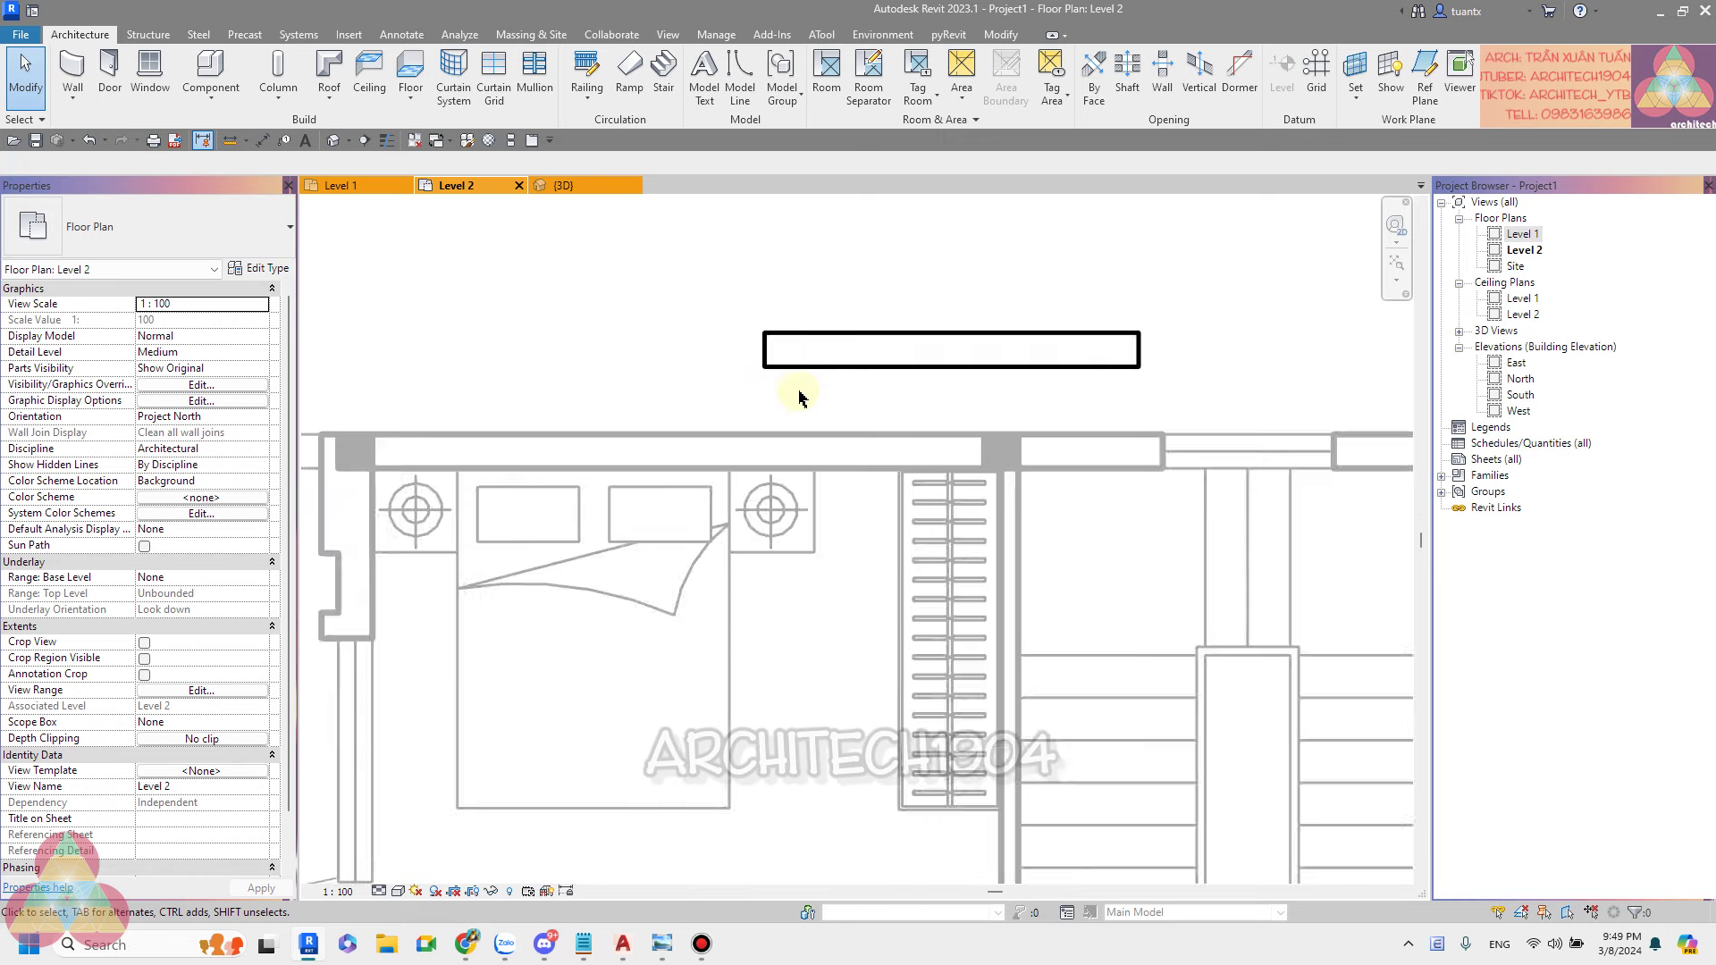
{"action": "scroll", "coordinate": [800, 398], "scroll_direction": "down", "scroll_amount": 2}
{"action": "scroll", "coordinate": [861, 432], "scroll_direction": "down", "scroll_amount": 1}
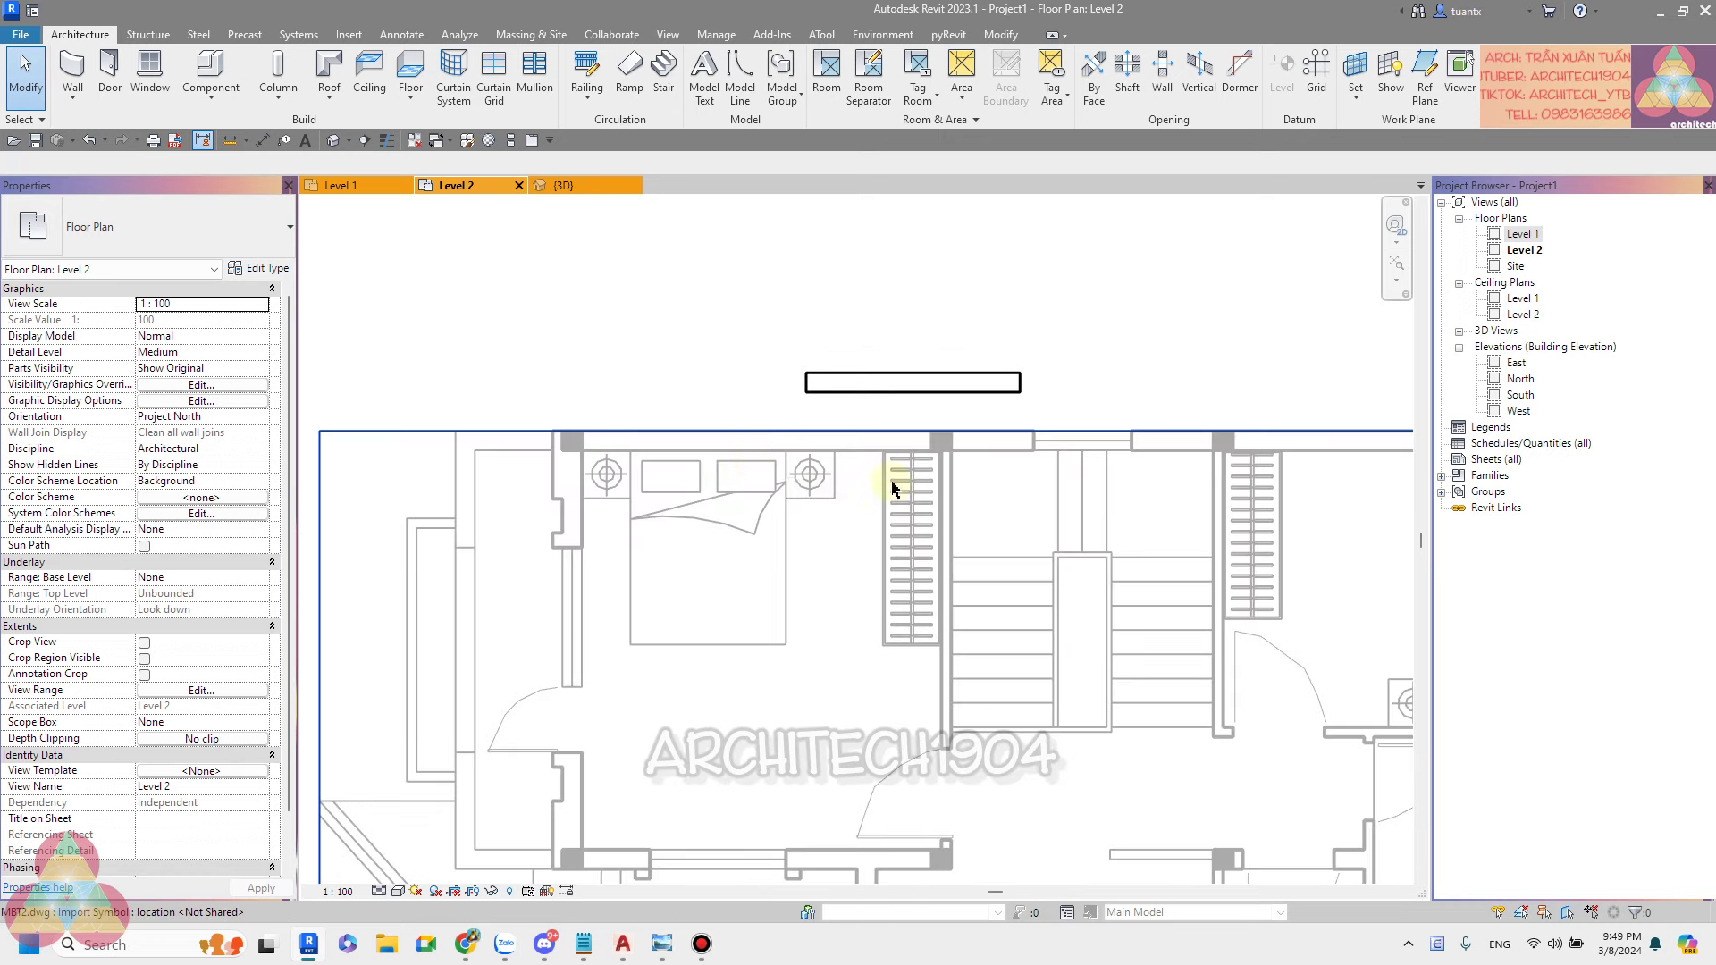
{"action": "scroll", "coordinate": [805, 460], "scroll_direction": "down", "scroll_amount": 1}
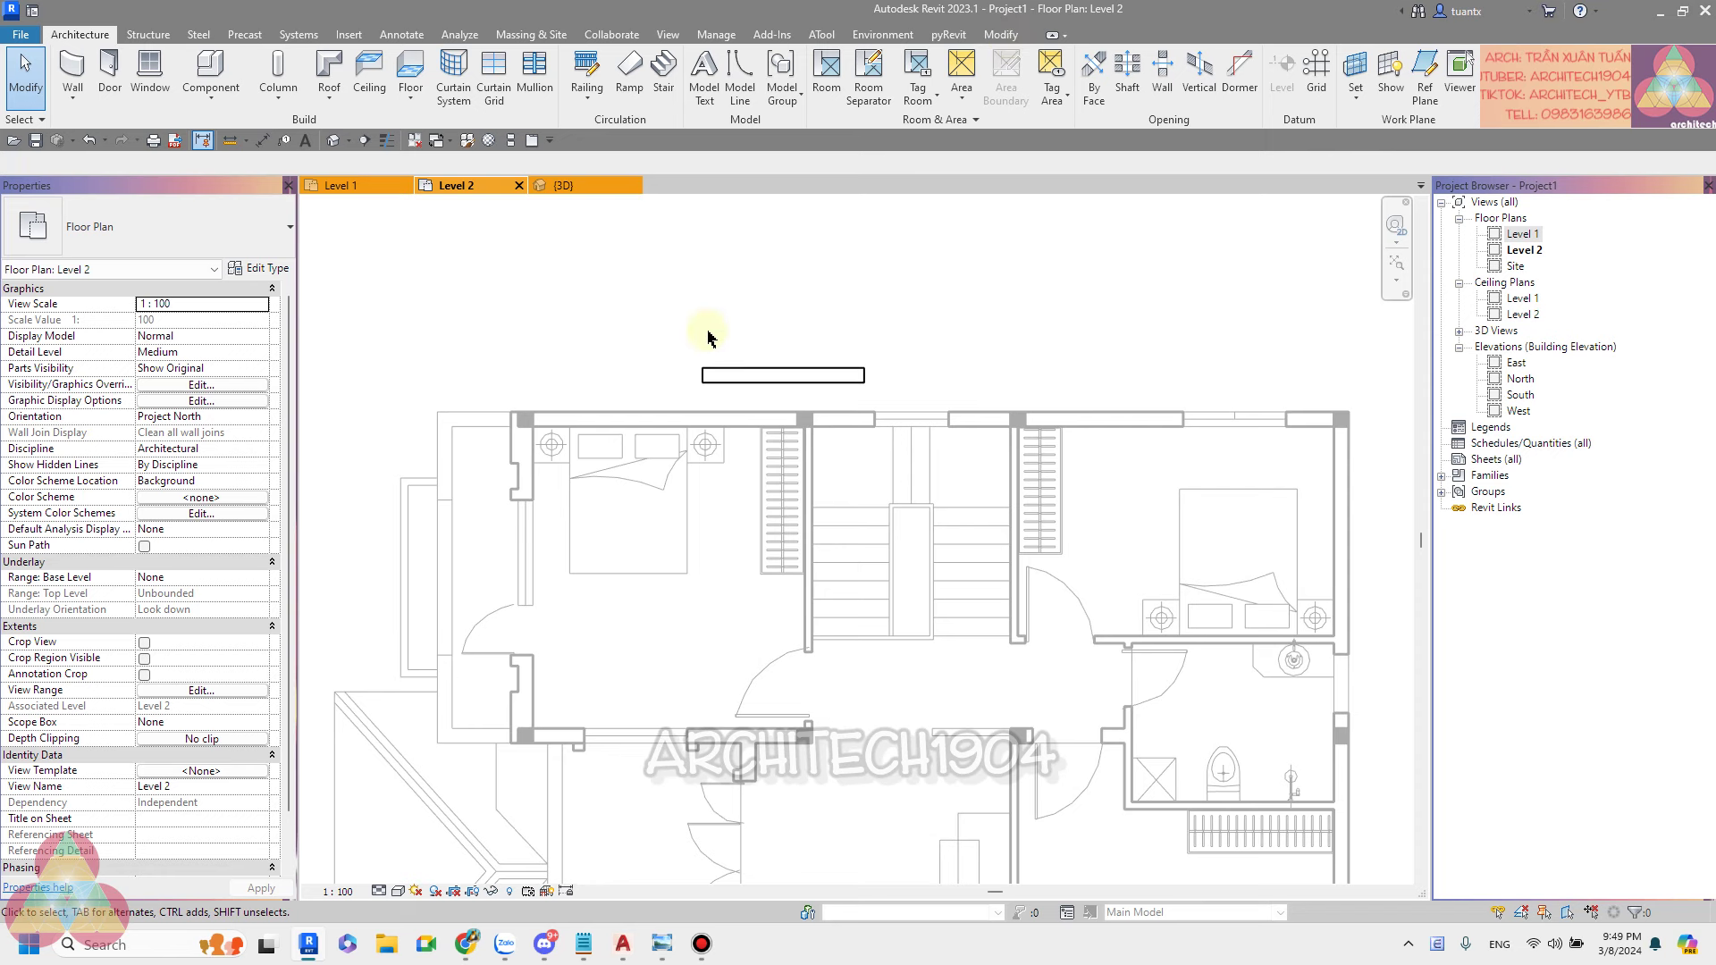
{"action": "scroll", "coordinate": [572, 407], "scroll_direction": "up", "scroll_amount": 2}
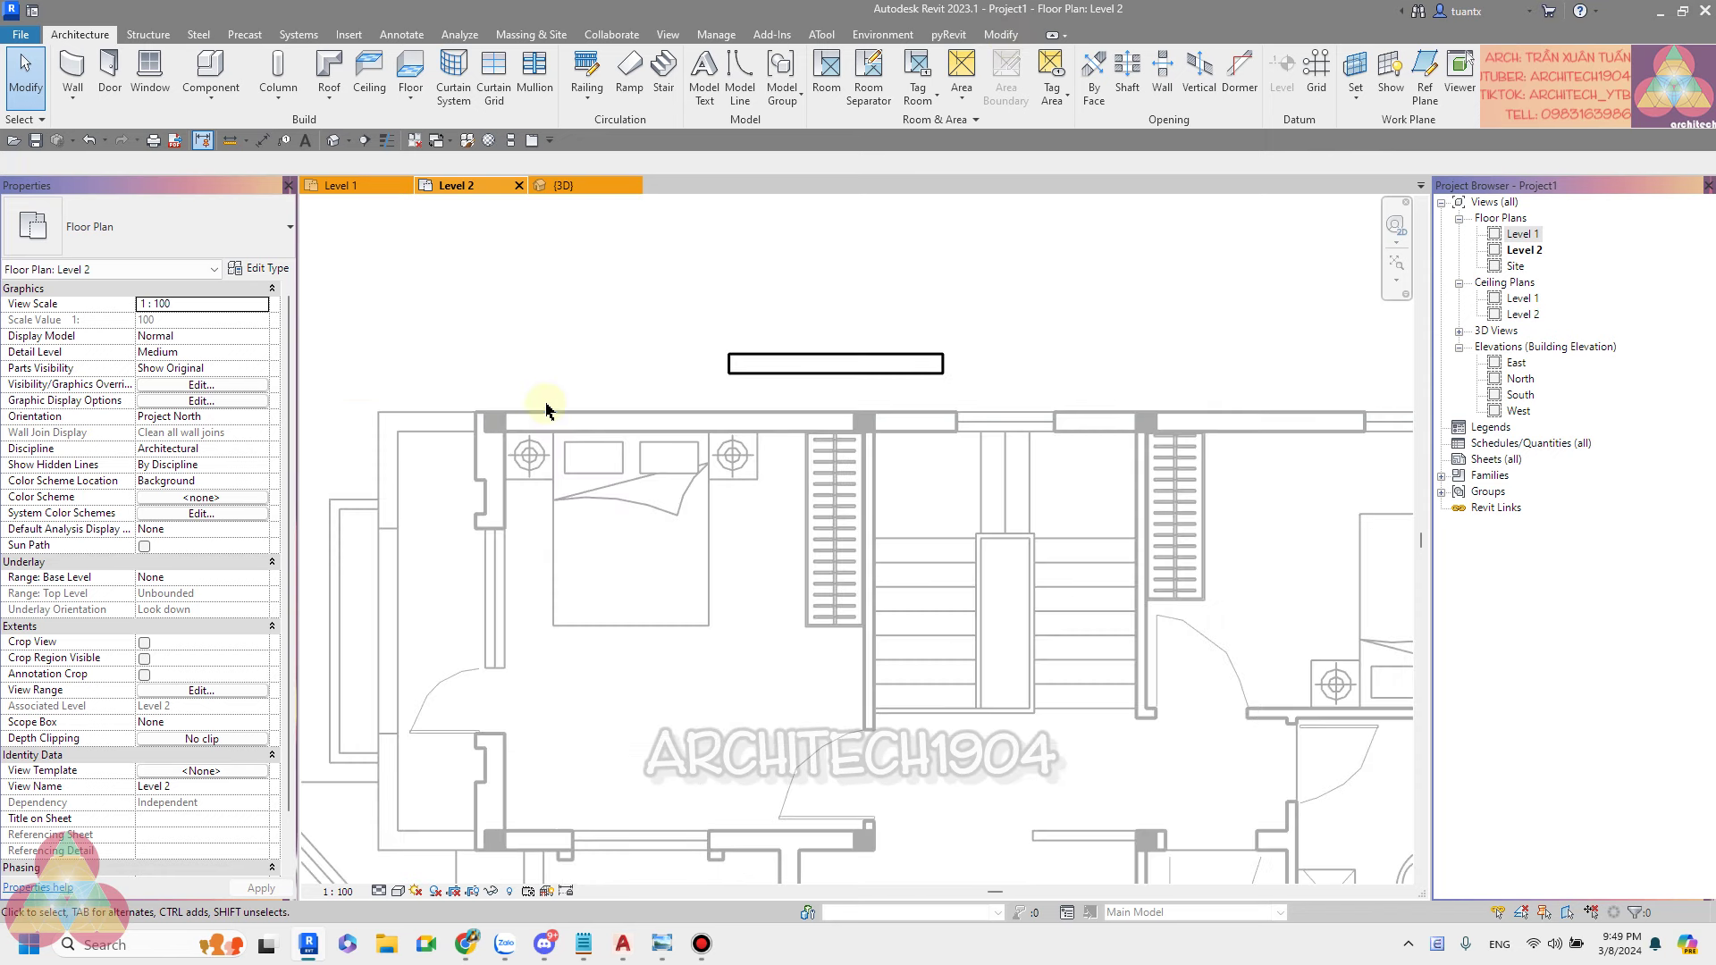
Set the Halftone/Underlay brightness to 20, reopening the dialog to confirm the value.
{"action": "left_click", "coordinate": [716, 35]}
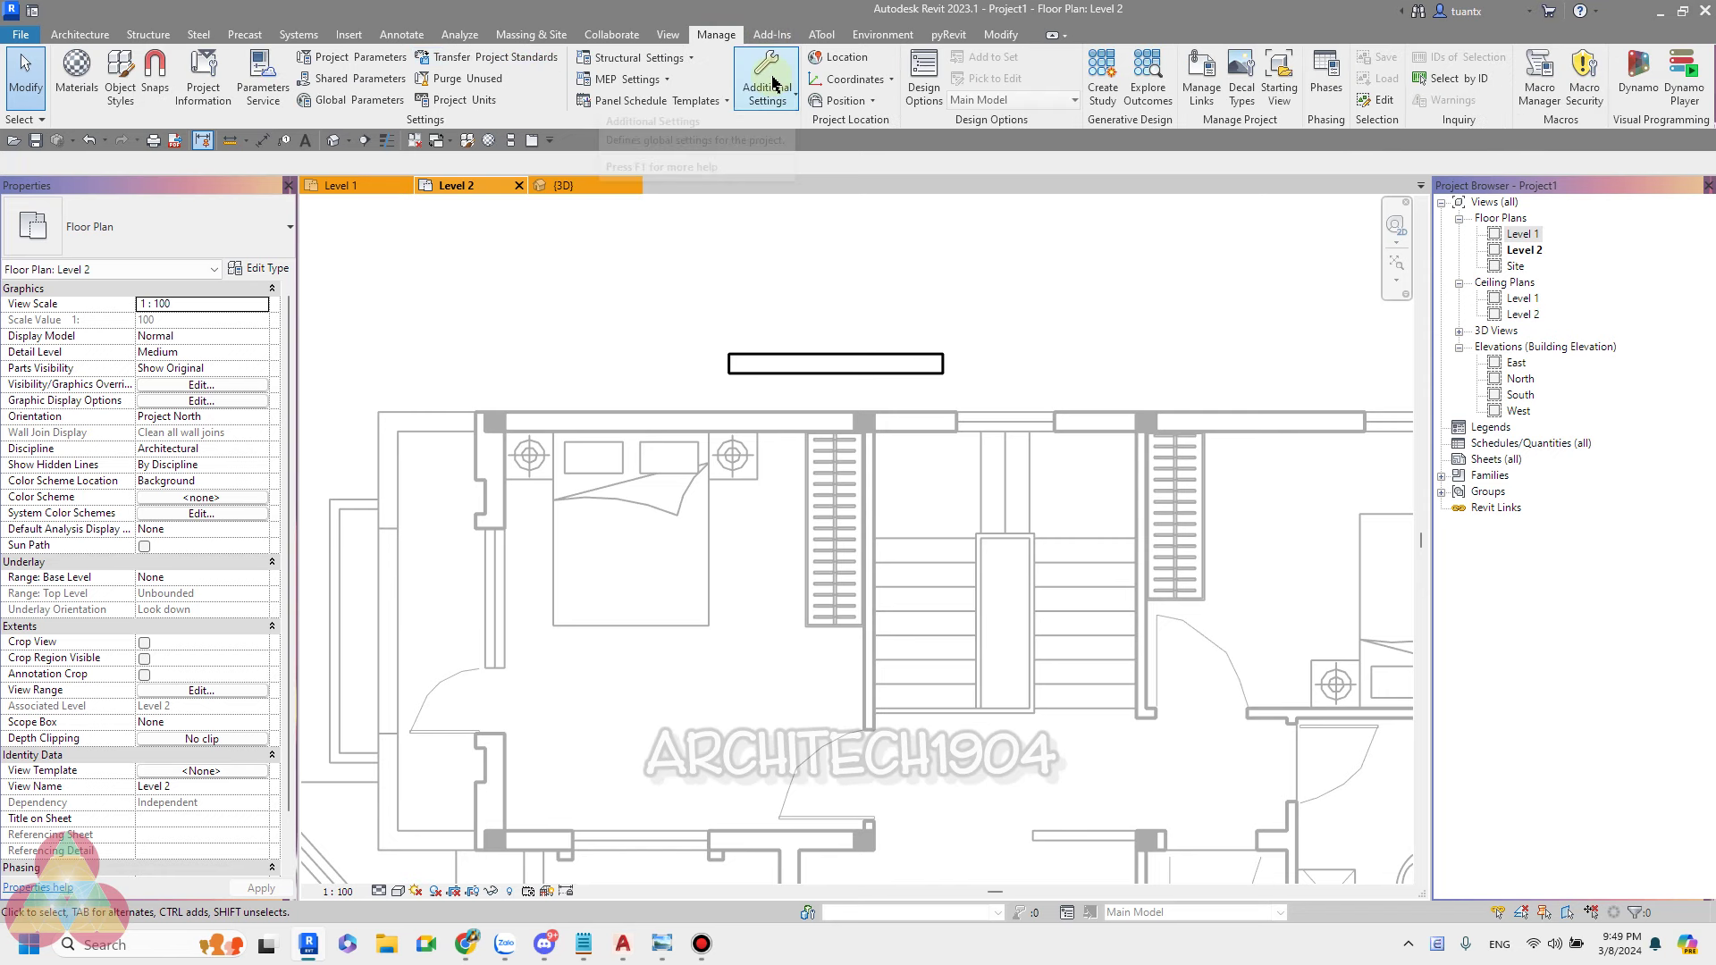
{"action": "left_click", "coordinate": [769, 85]}
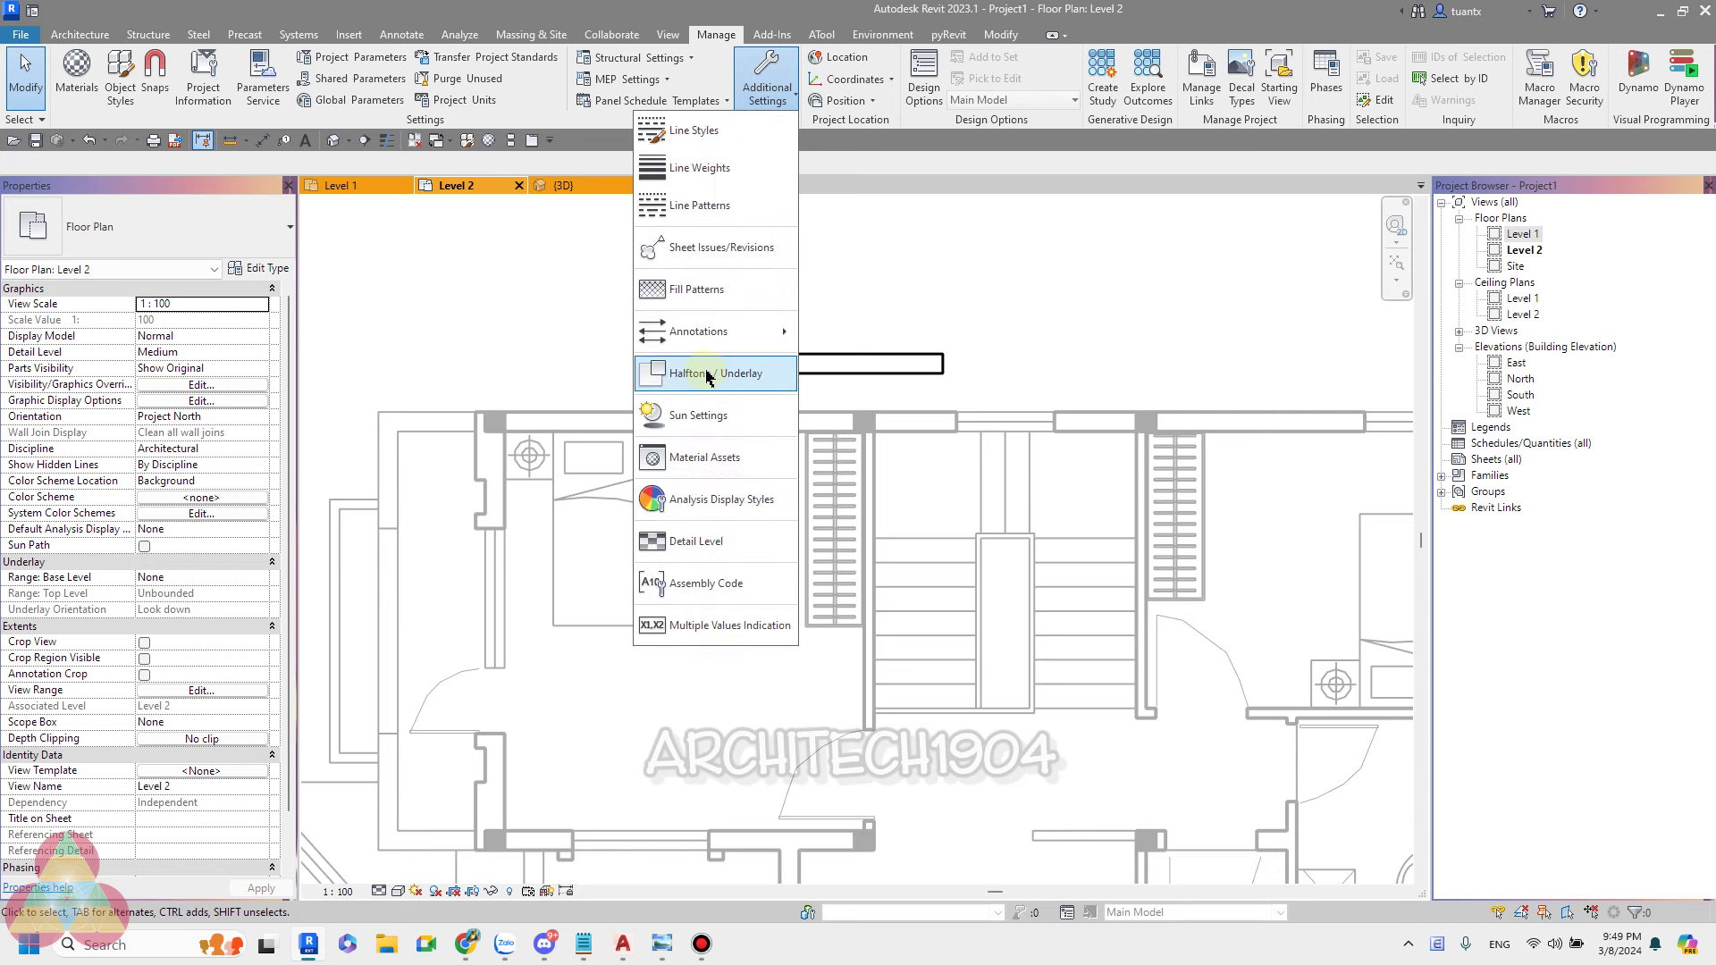
{"action": "left_click", "coordinate": [890, 335]}
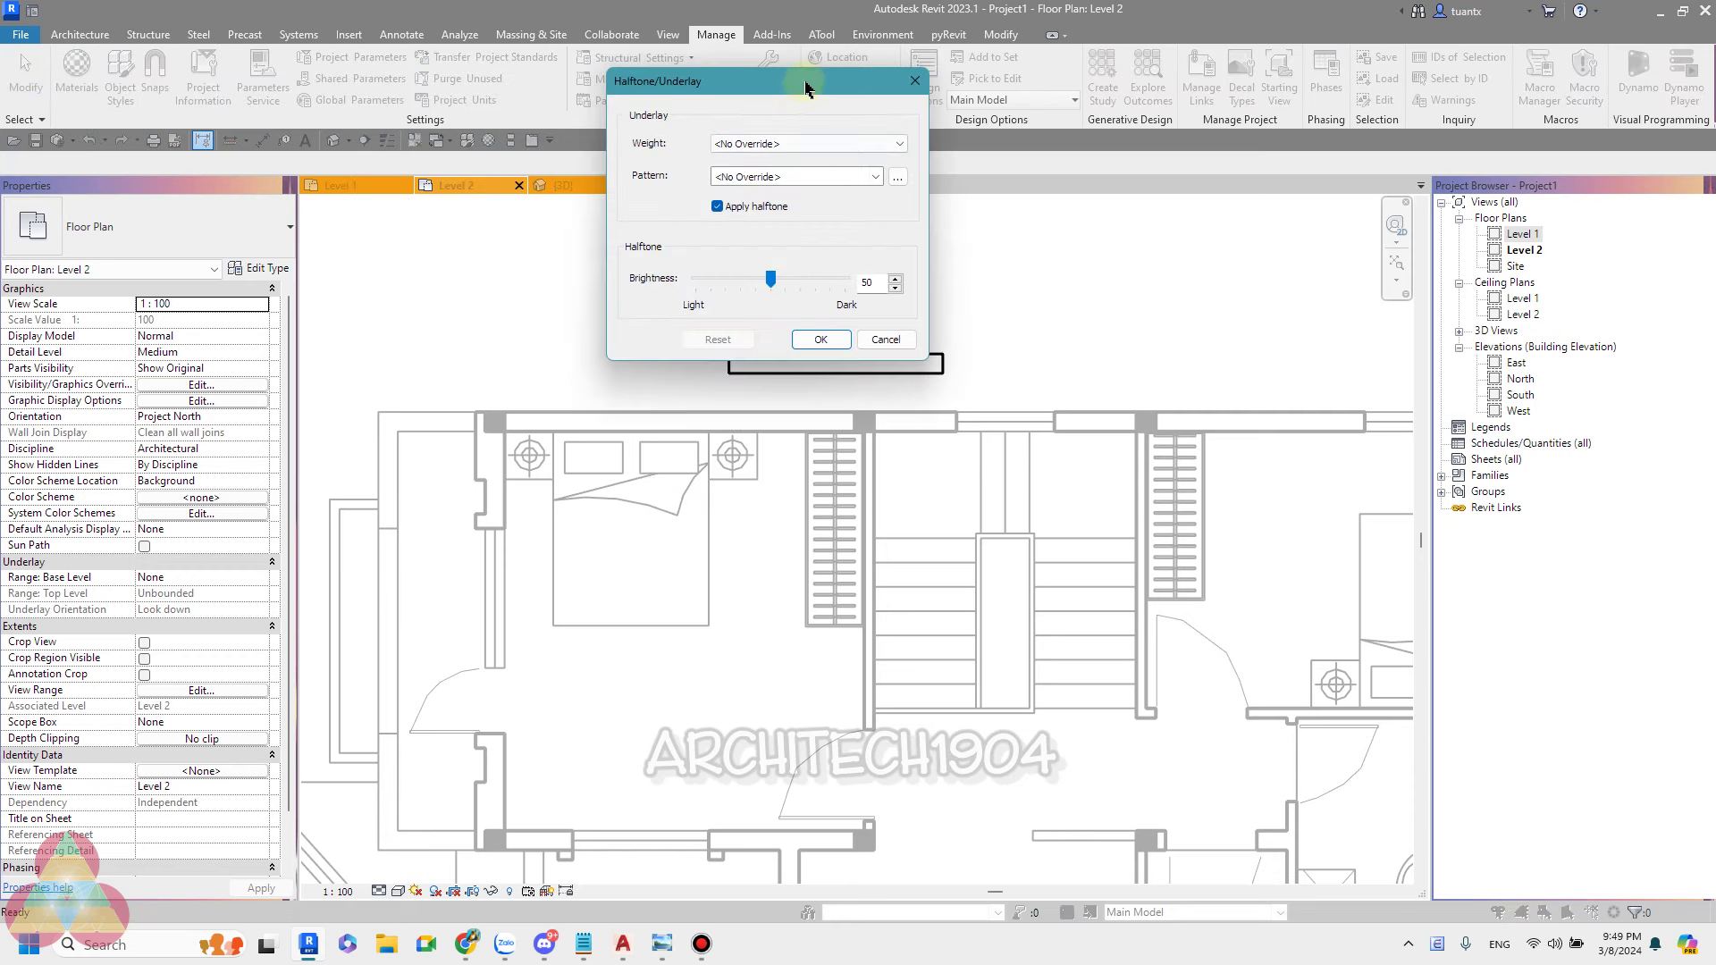
{"action": "left_click_drag", "start_coordinate": [815, 77], "coordinate": [1386, 57]}
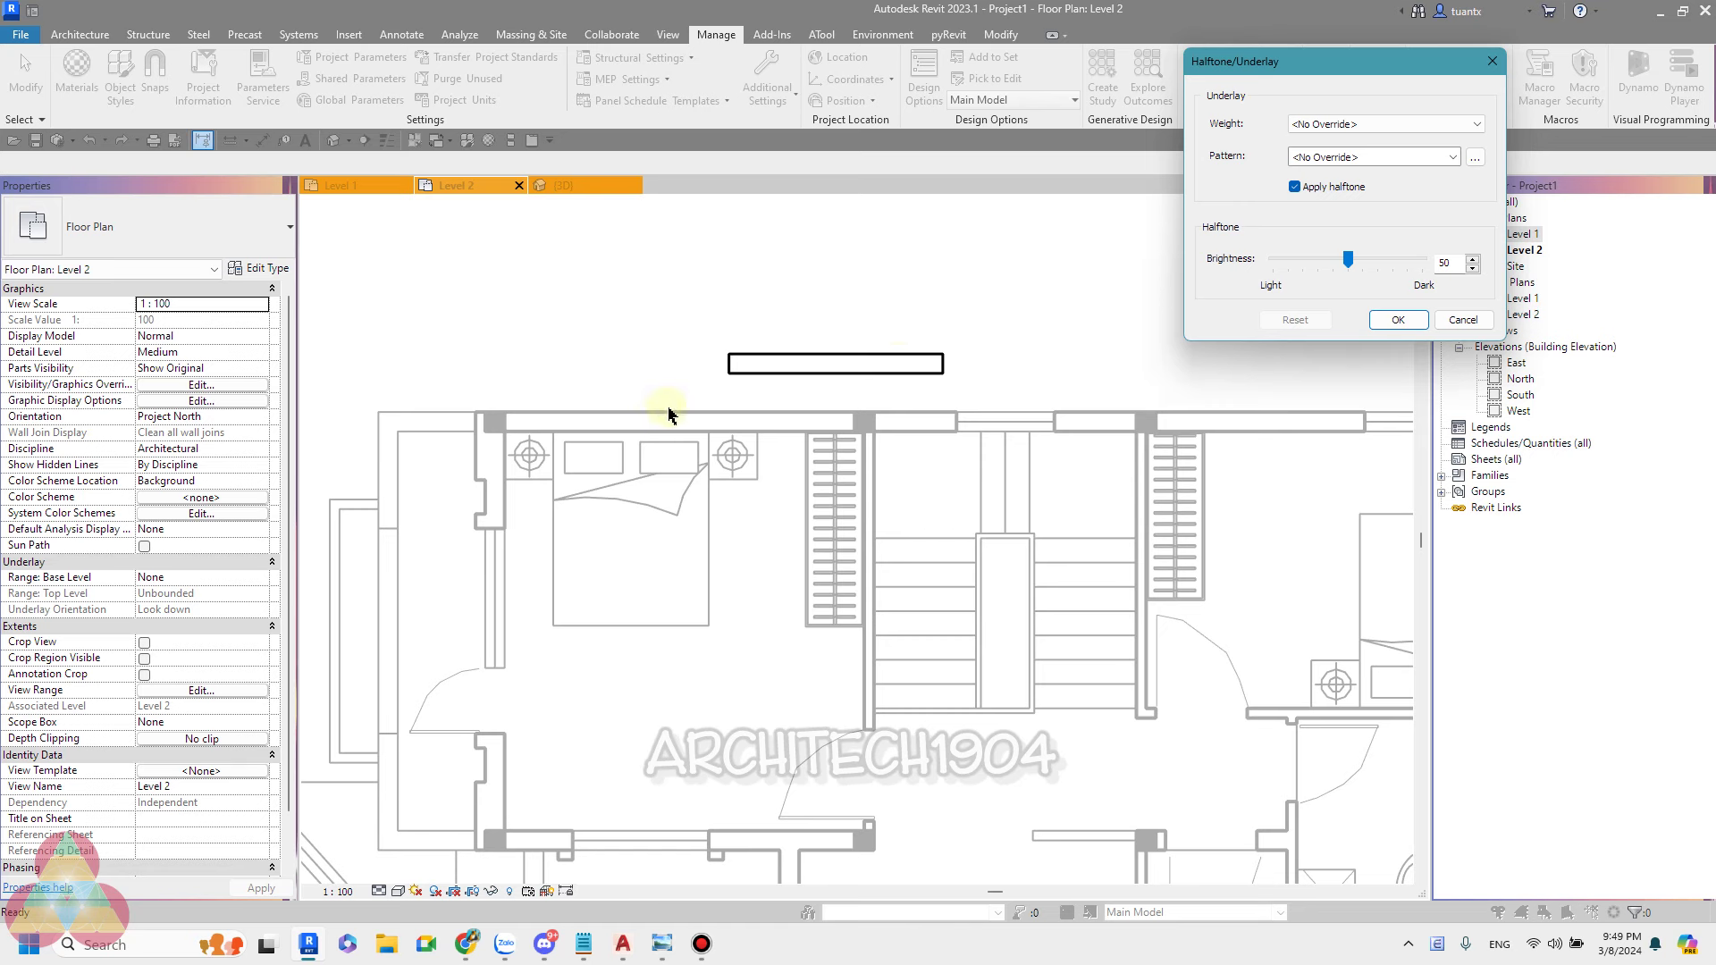
{"action": "double_click", "coordinate": [1455, 260]}
{"action": "left_click", "coordinate": [1398, 319]}
{"action": "scroll", "coordinate": [800, 454], "scroll_direction": "down", "scroll_amount": 2}
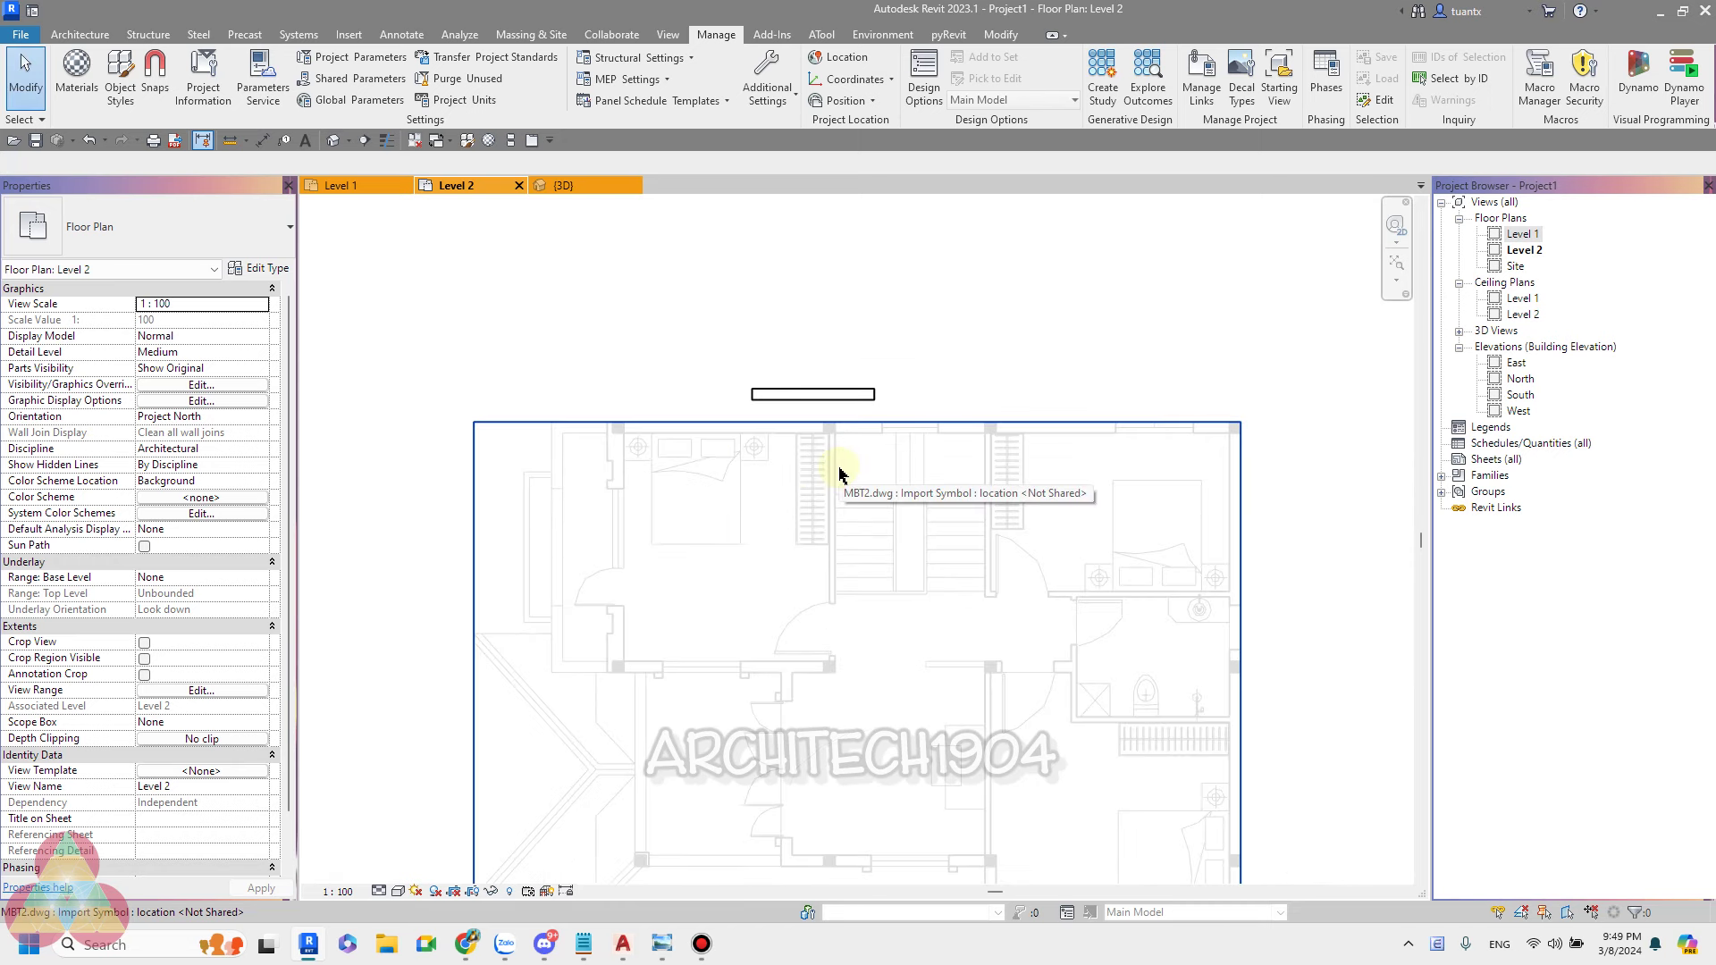
{"action": "left_click", "coordinate": [767, 85]}
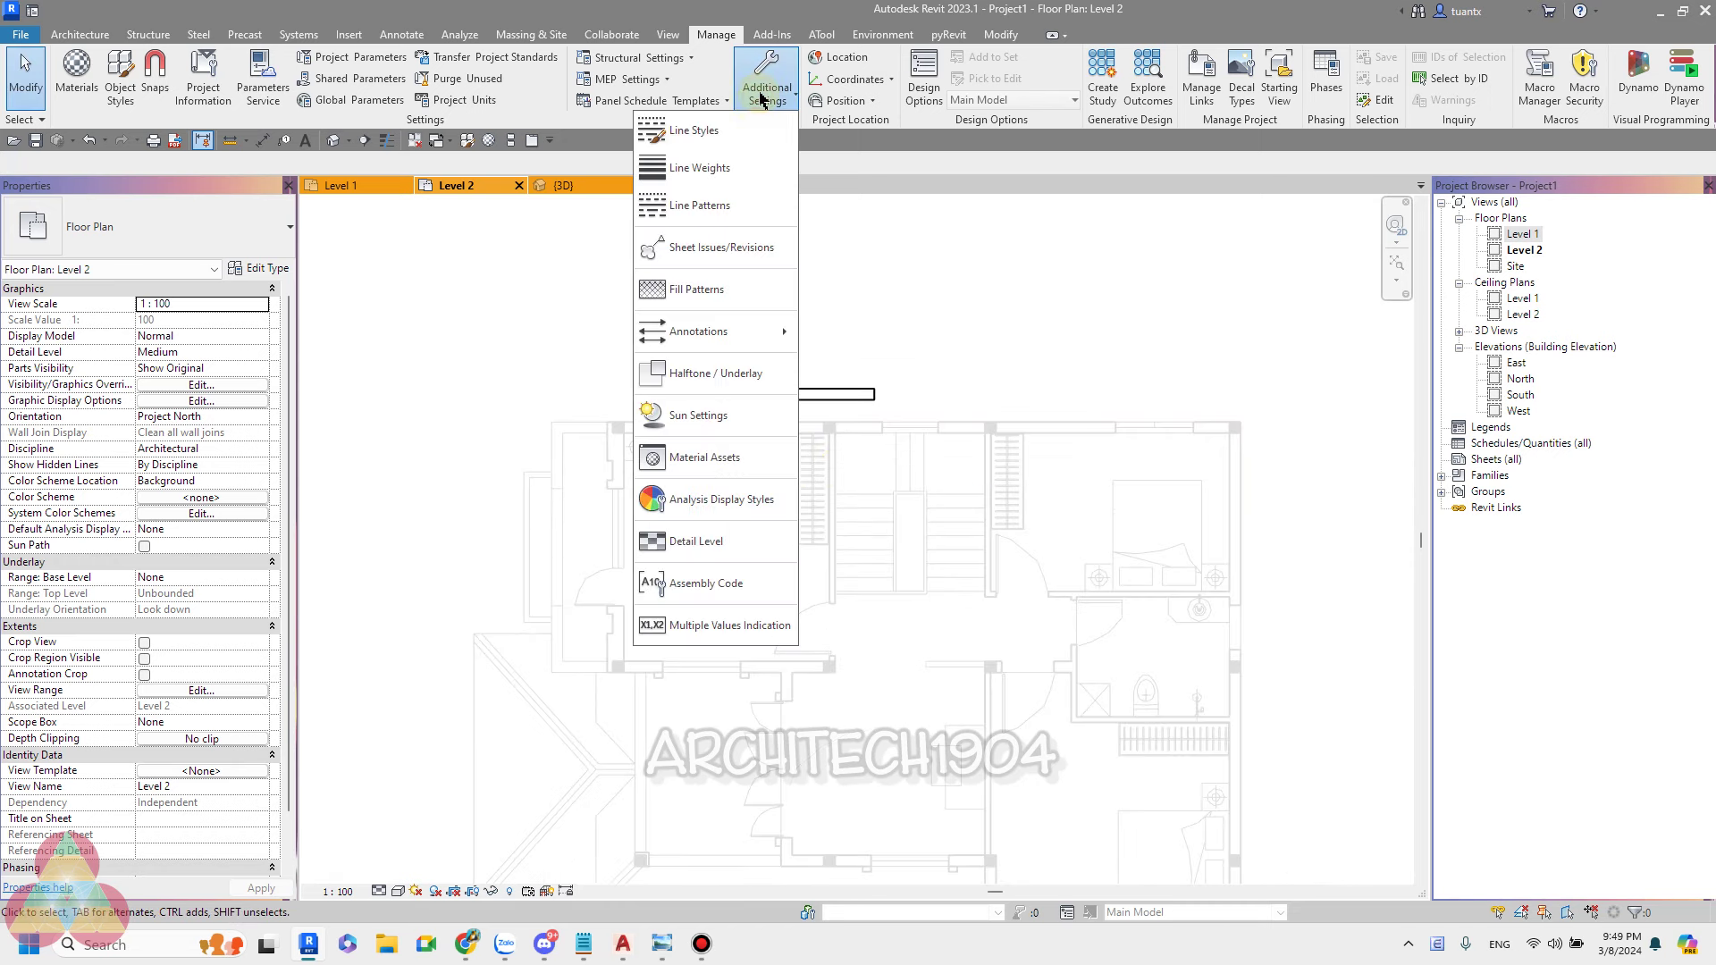
{"action": "left_click", "coordinate": [715, 371]}
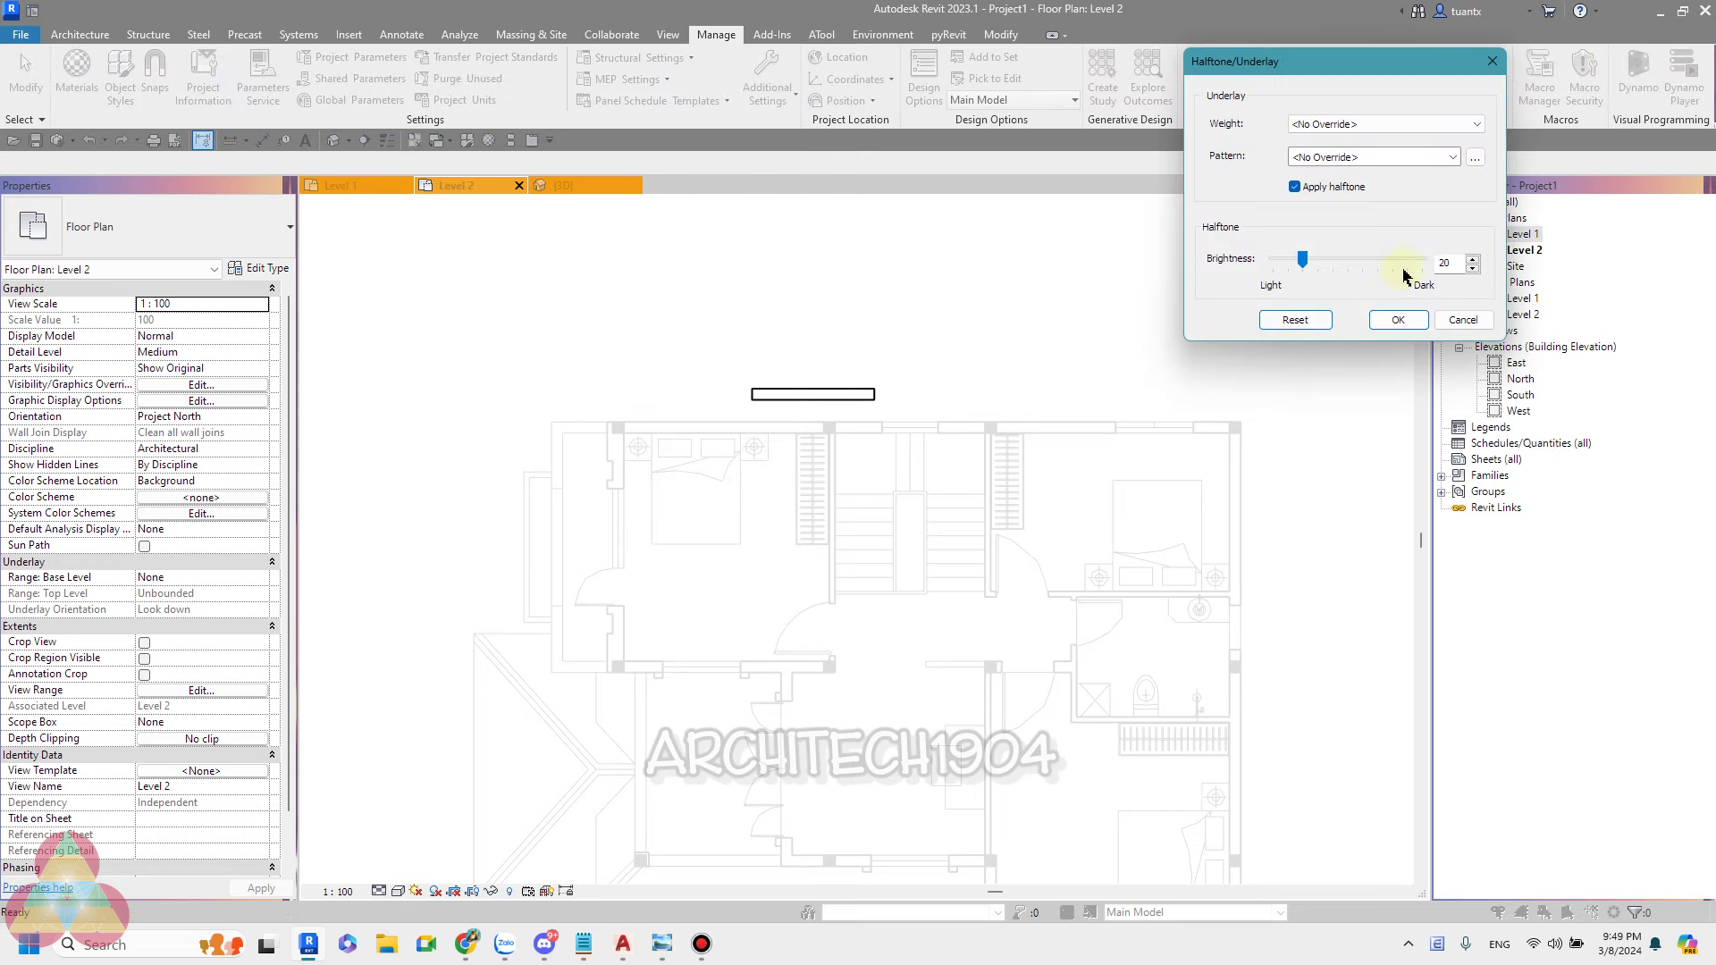
{"action": "left_click_drag", "start_coordinate": [1453, 261], "coordinate": [1409, 266]}
{"action": "left_click", "coordinate": [1388, 319]}
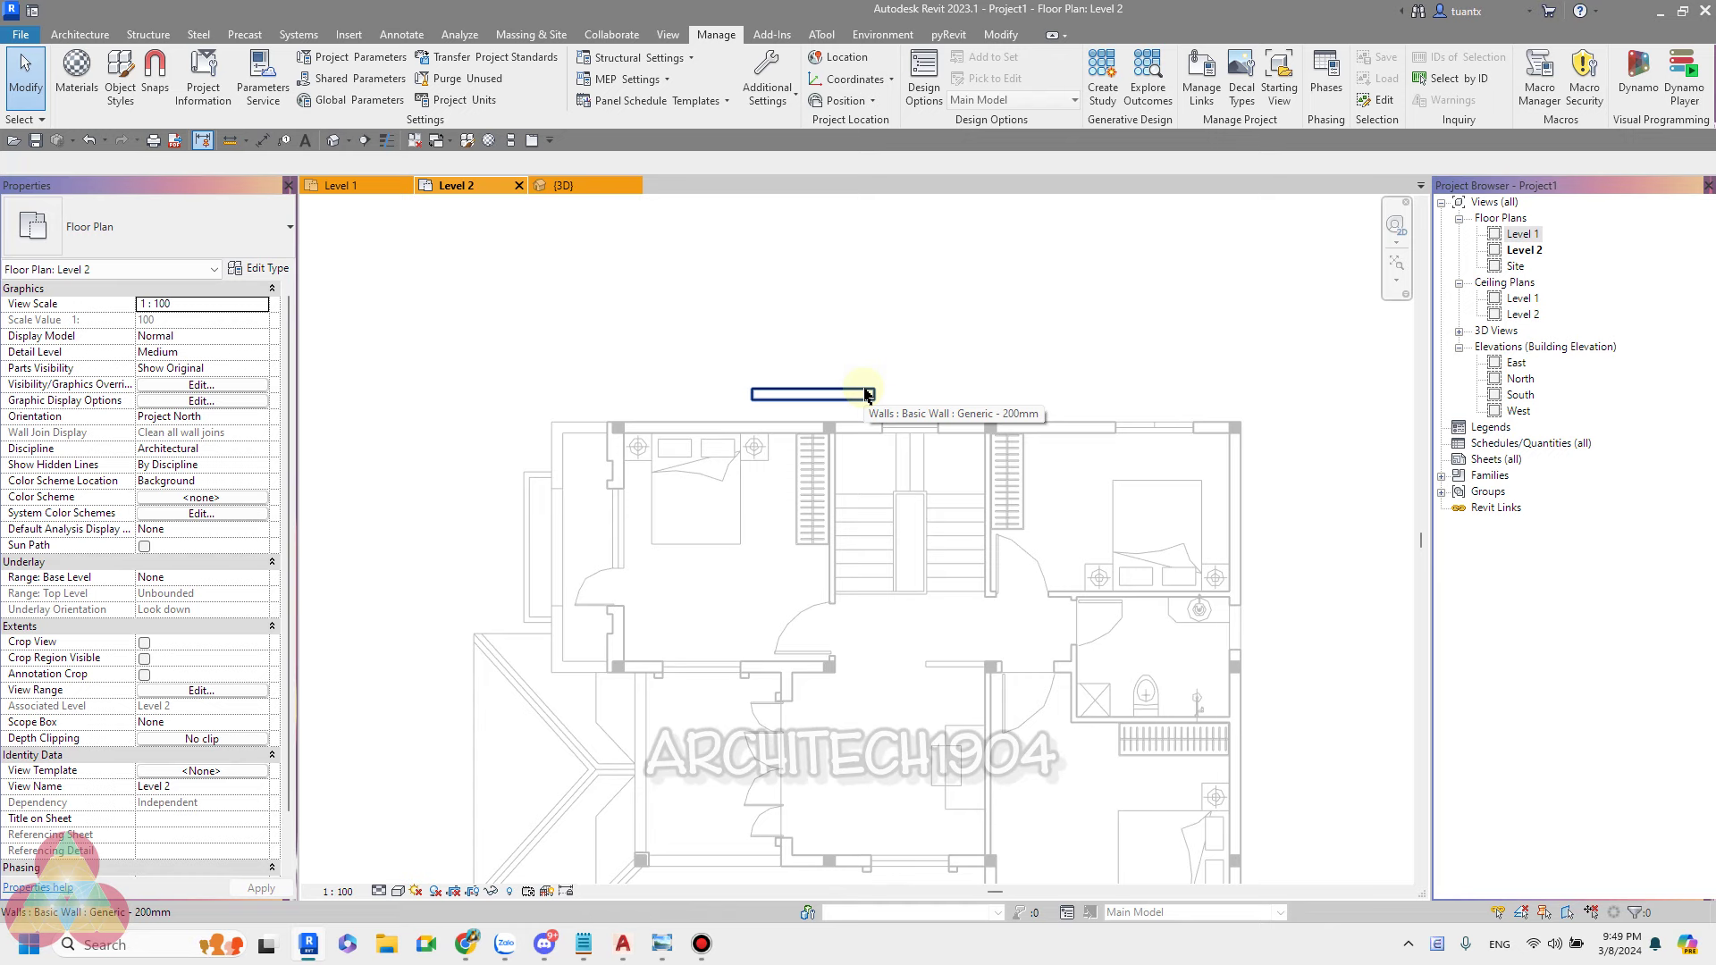
Delete the Generic test wall and bring the Notepad import checklist forward.
{"action": "left_click", "coordinate": [869, 396]}
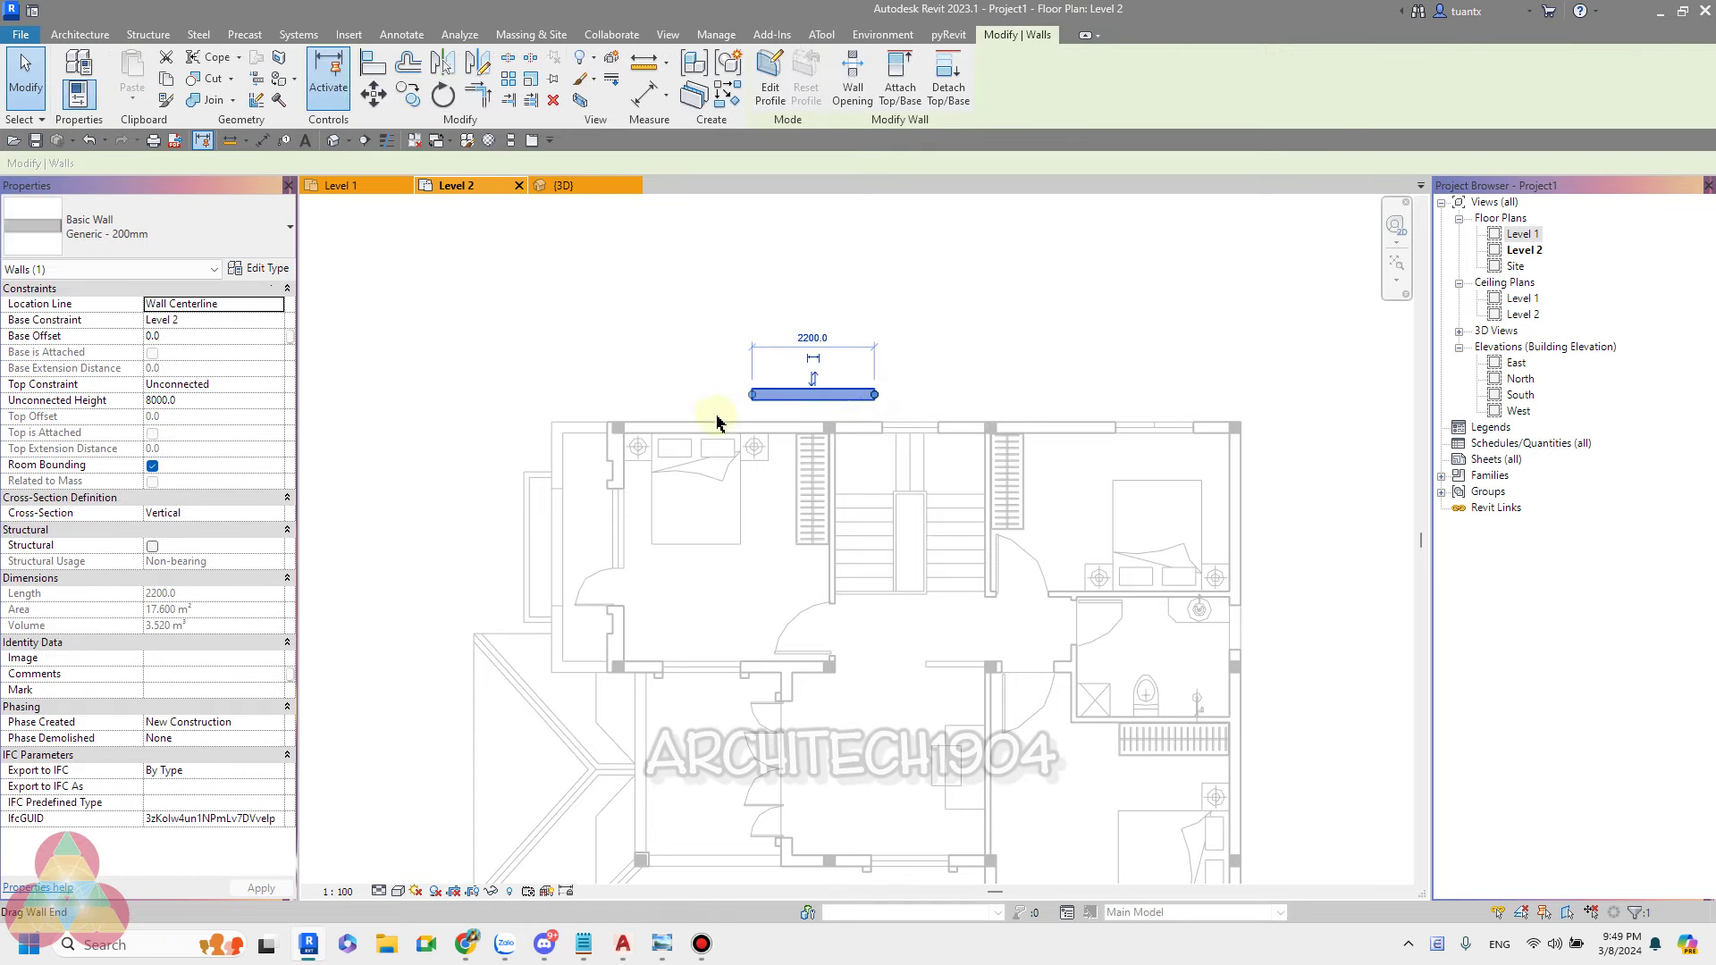
{"action": "scroll", "coordinate": [760, 394], "scroll_direction": "up", "scroll_amount": 2}
{"action": "scroll", "coordinate": [732, 374], "scroll_direction": "up", "scroll_amount": 1}
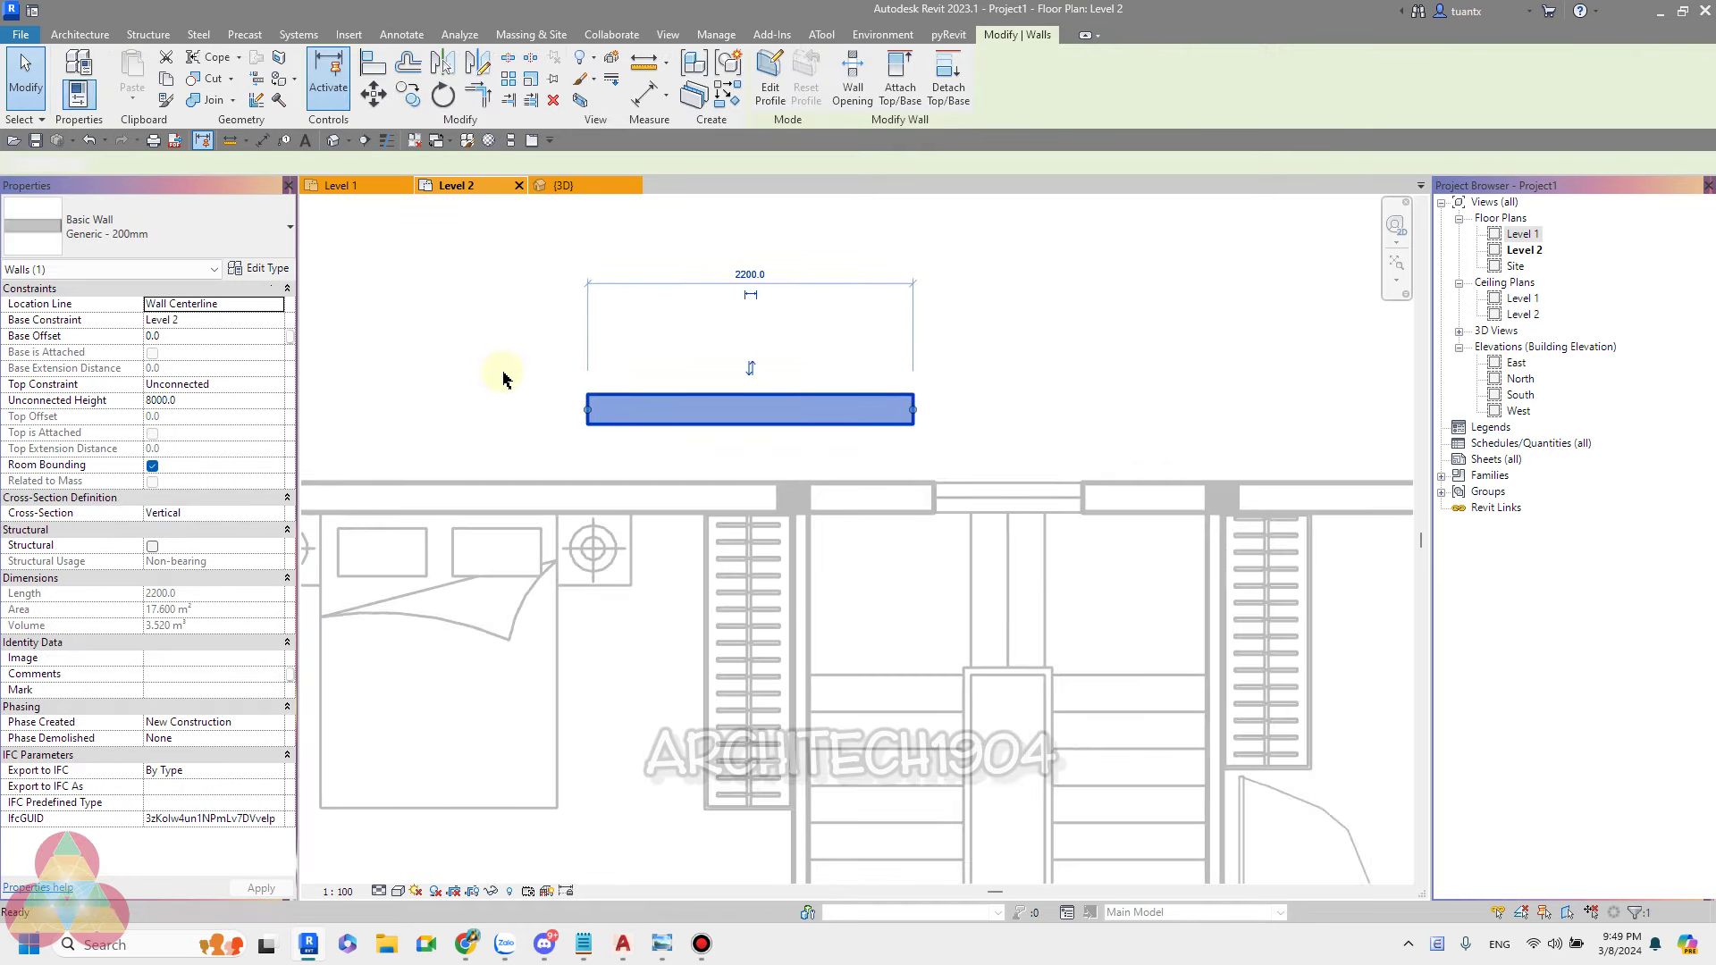
{"action": "key", "text": "Delete"}
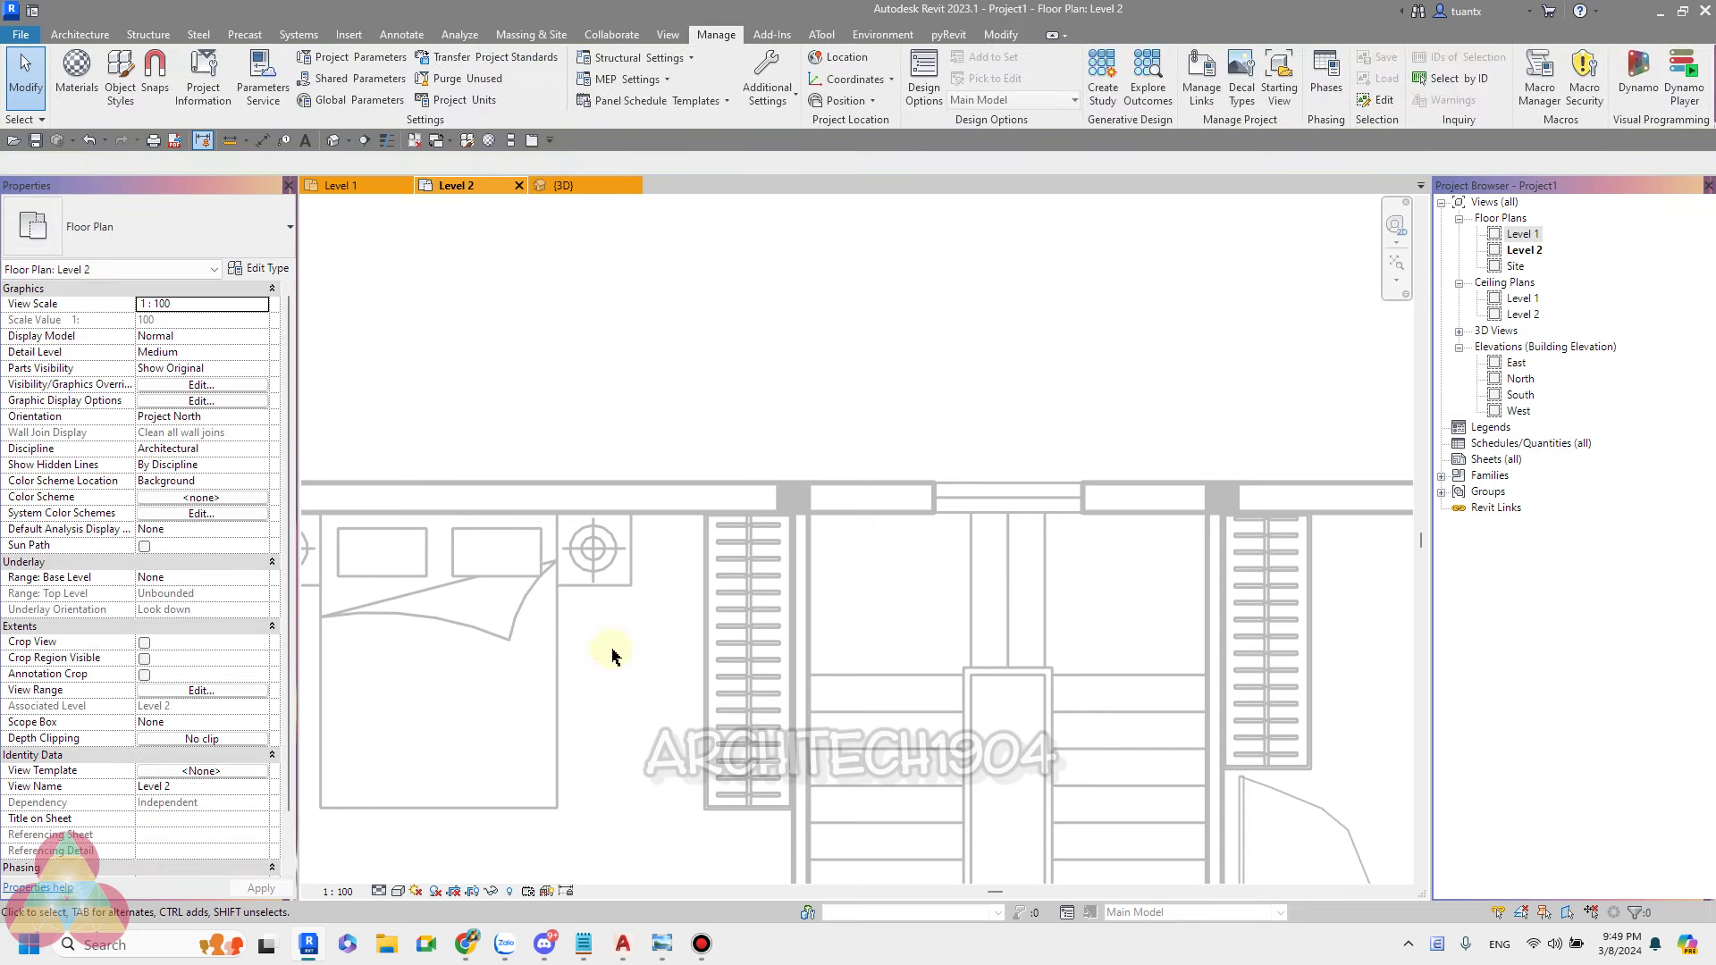
{"action": "left_click", "coordinate": [585, 939]}
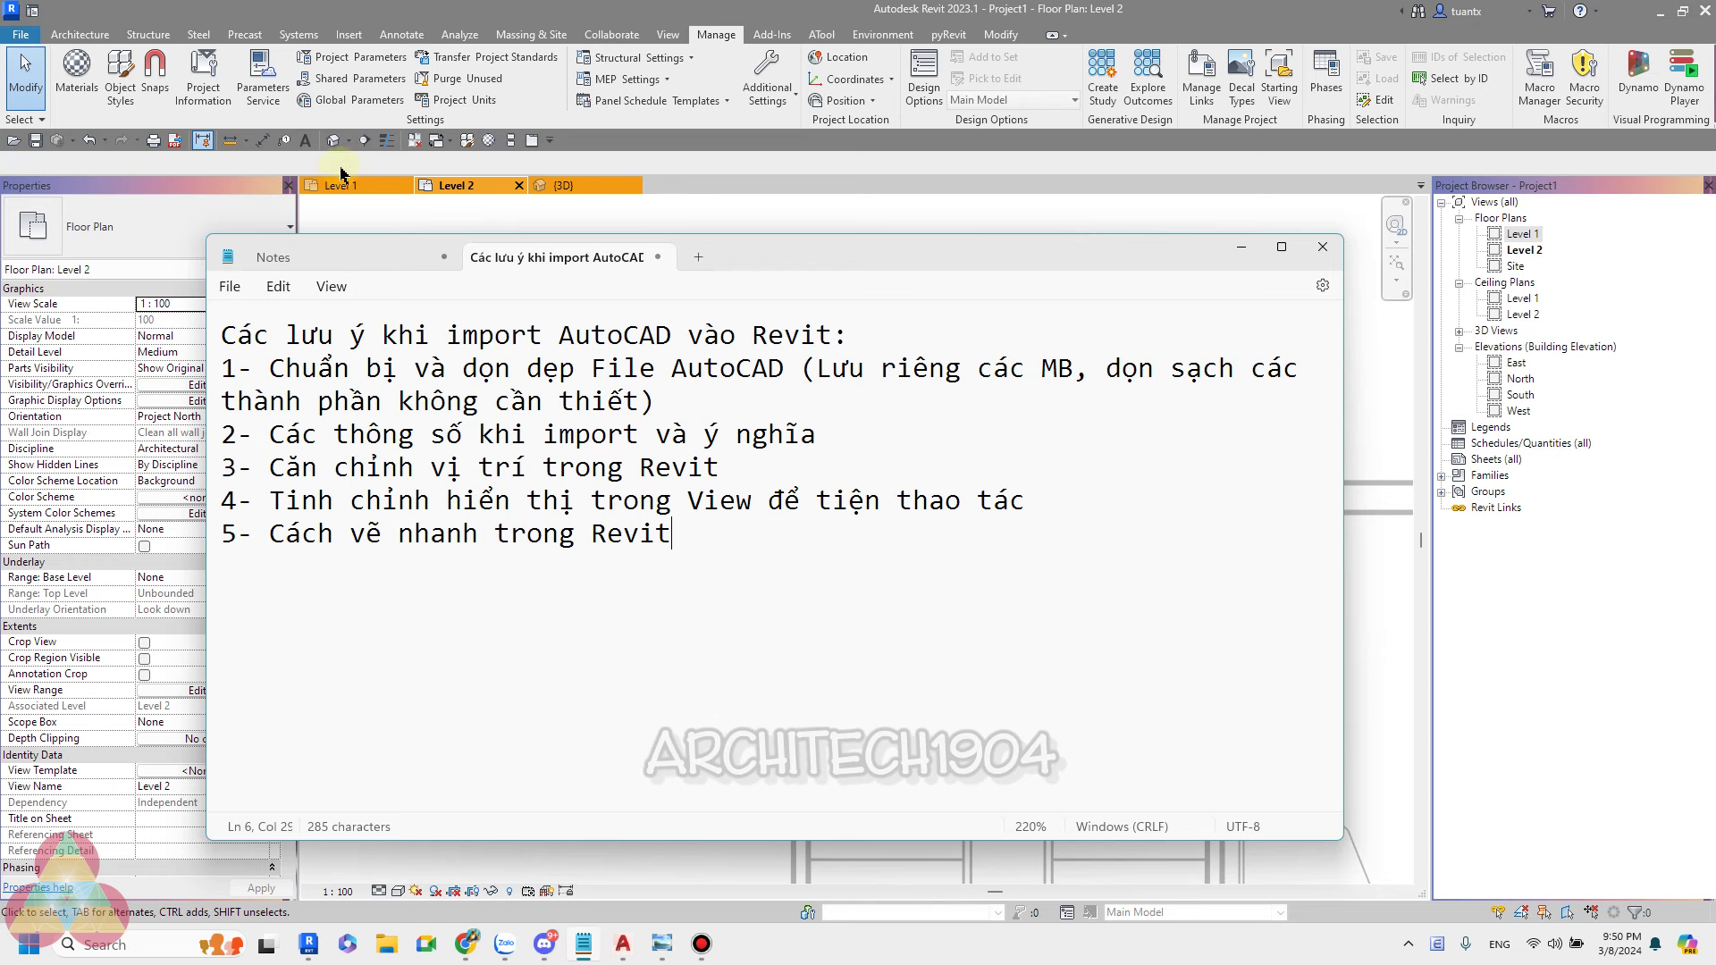
{"action": "mouse_move", "coordinate": [340, 185]}
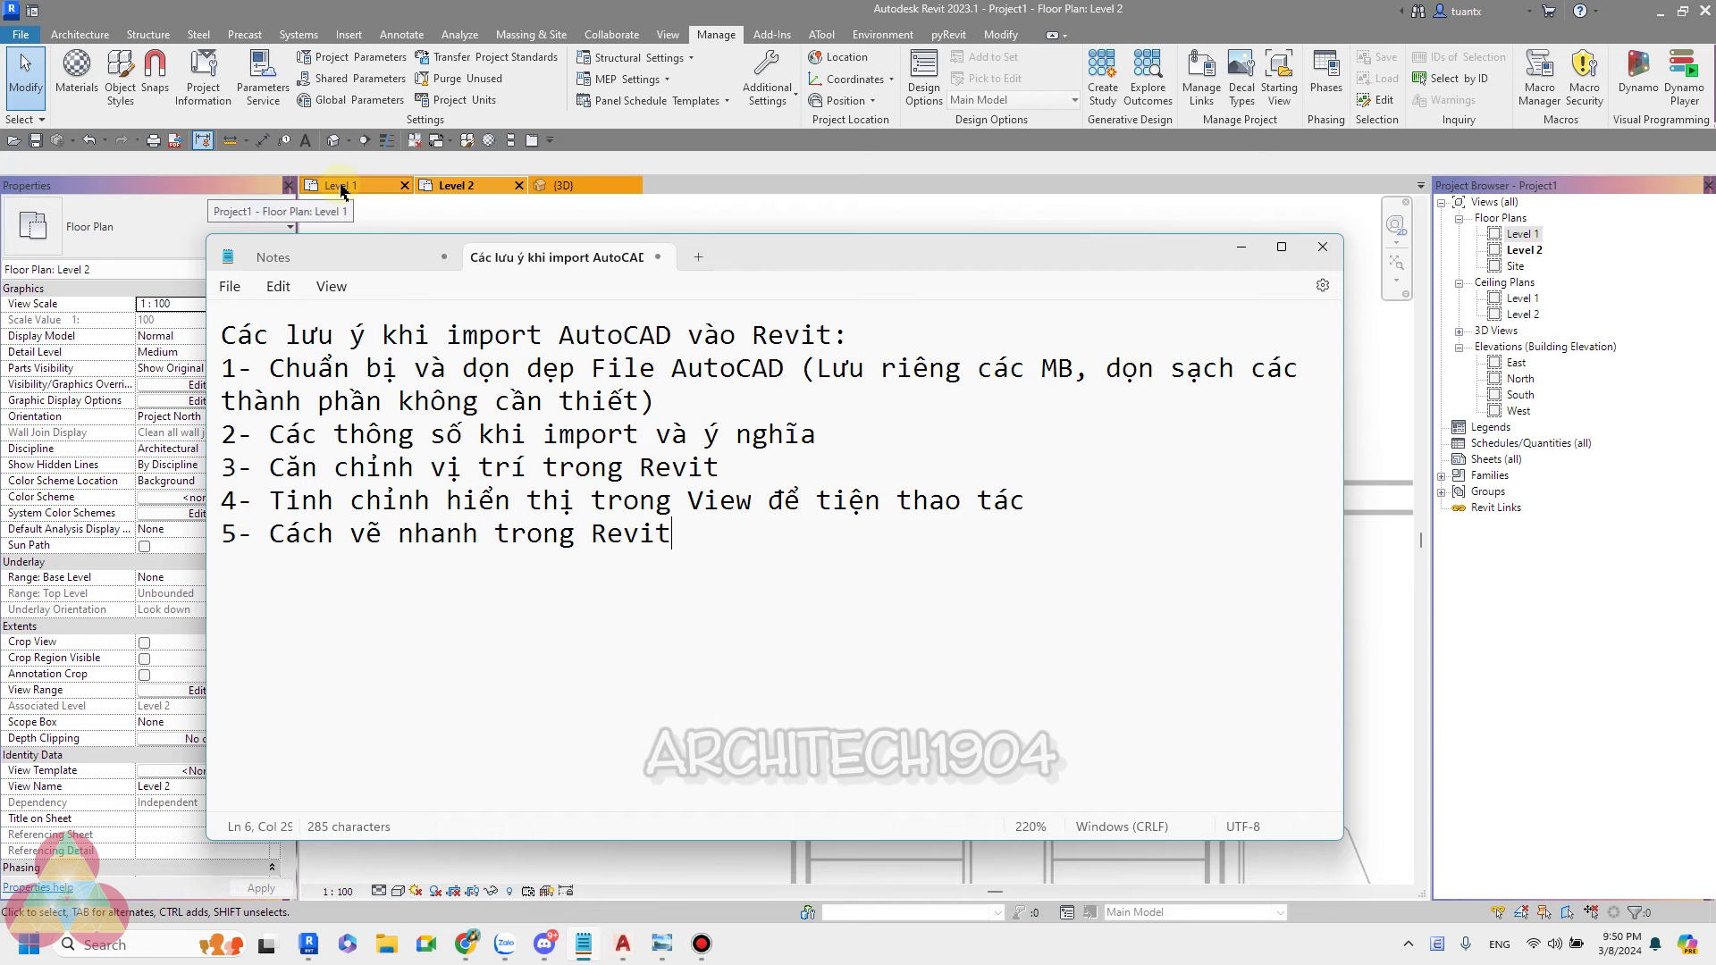
Switch to the Level 1 plan and pan to the top-left living area of MBT1.dwg.
{"action": "left_click", "coordinate": [340, 190]}
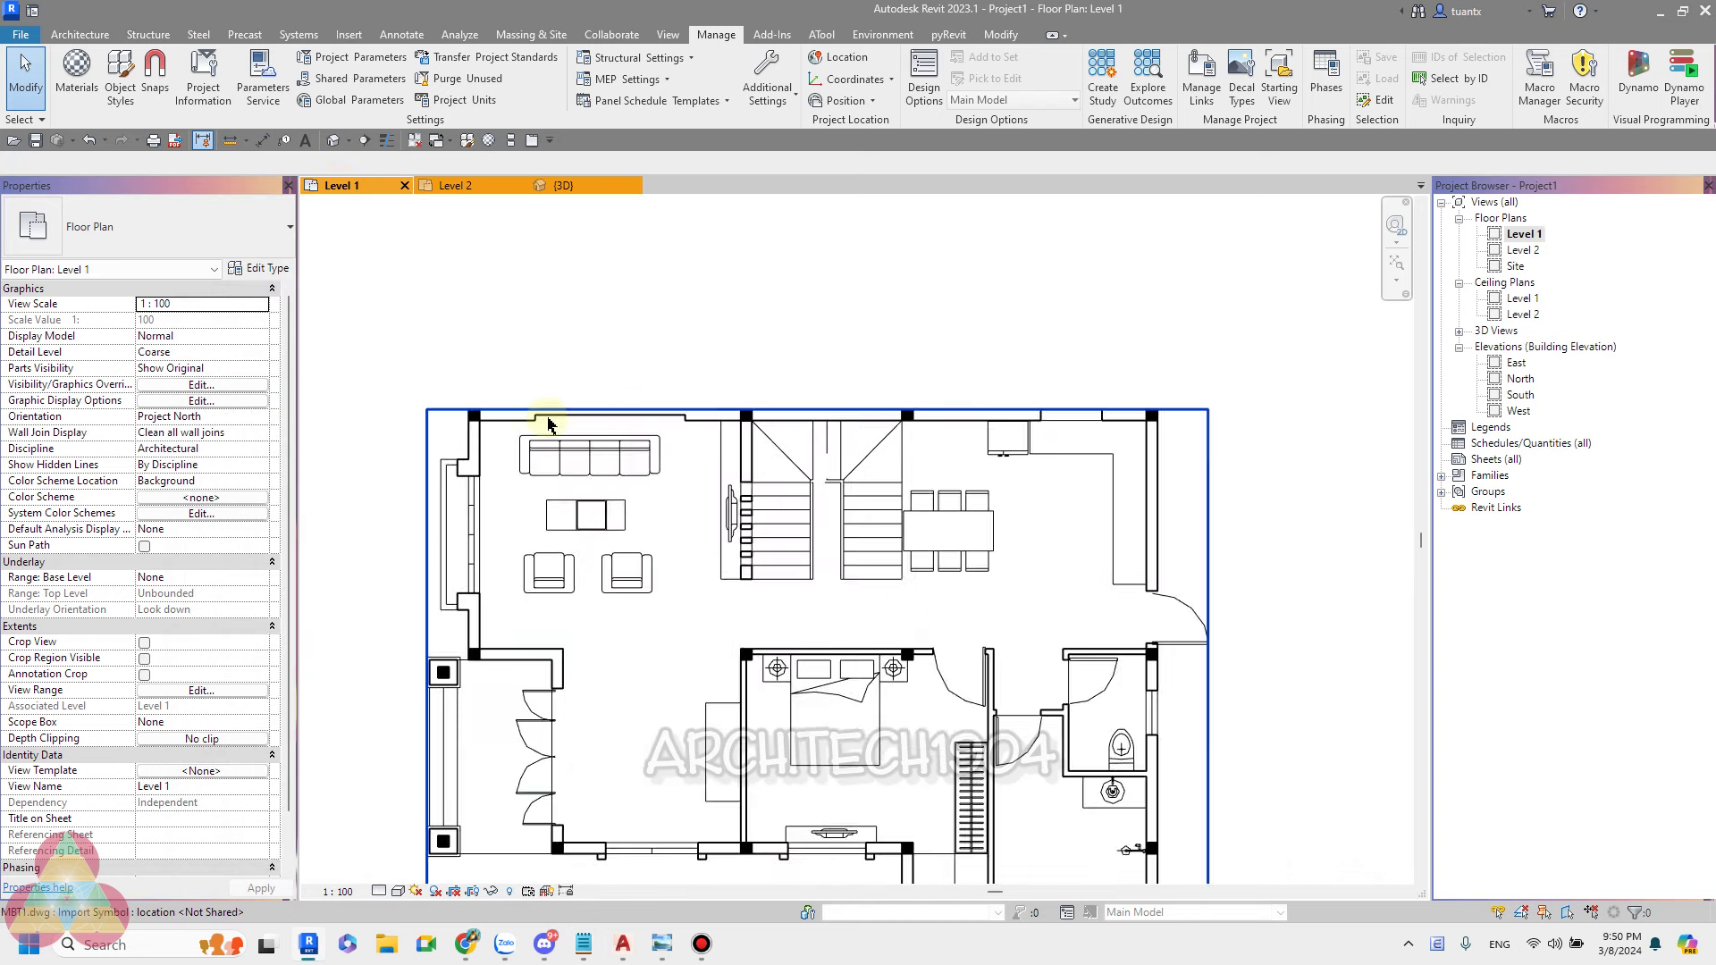
{"action": "scroll", "coordinate": [1111, 459], "scroll_direction": "up", "scroll_amount": 2}
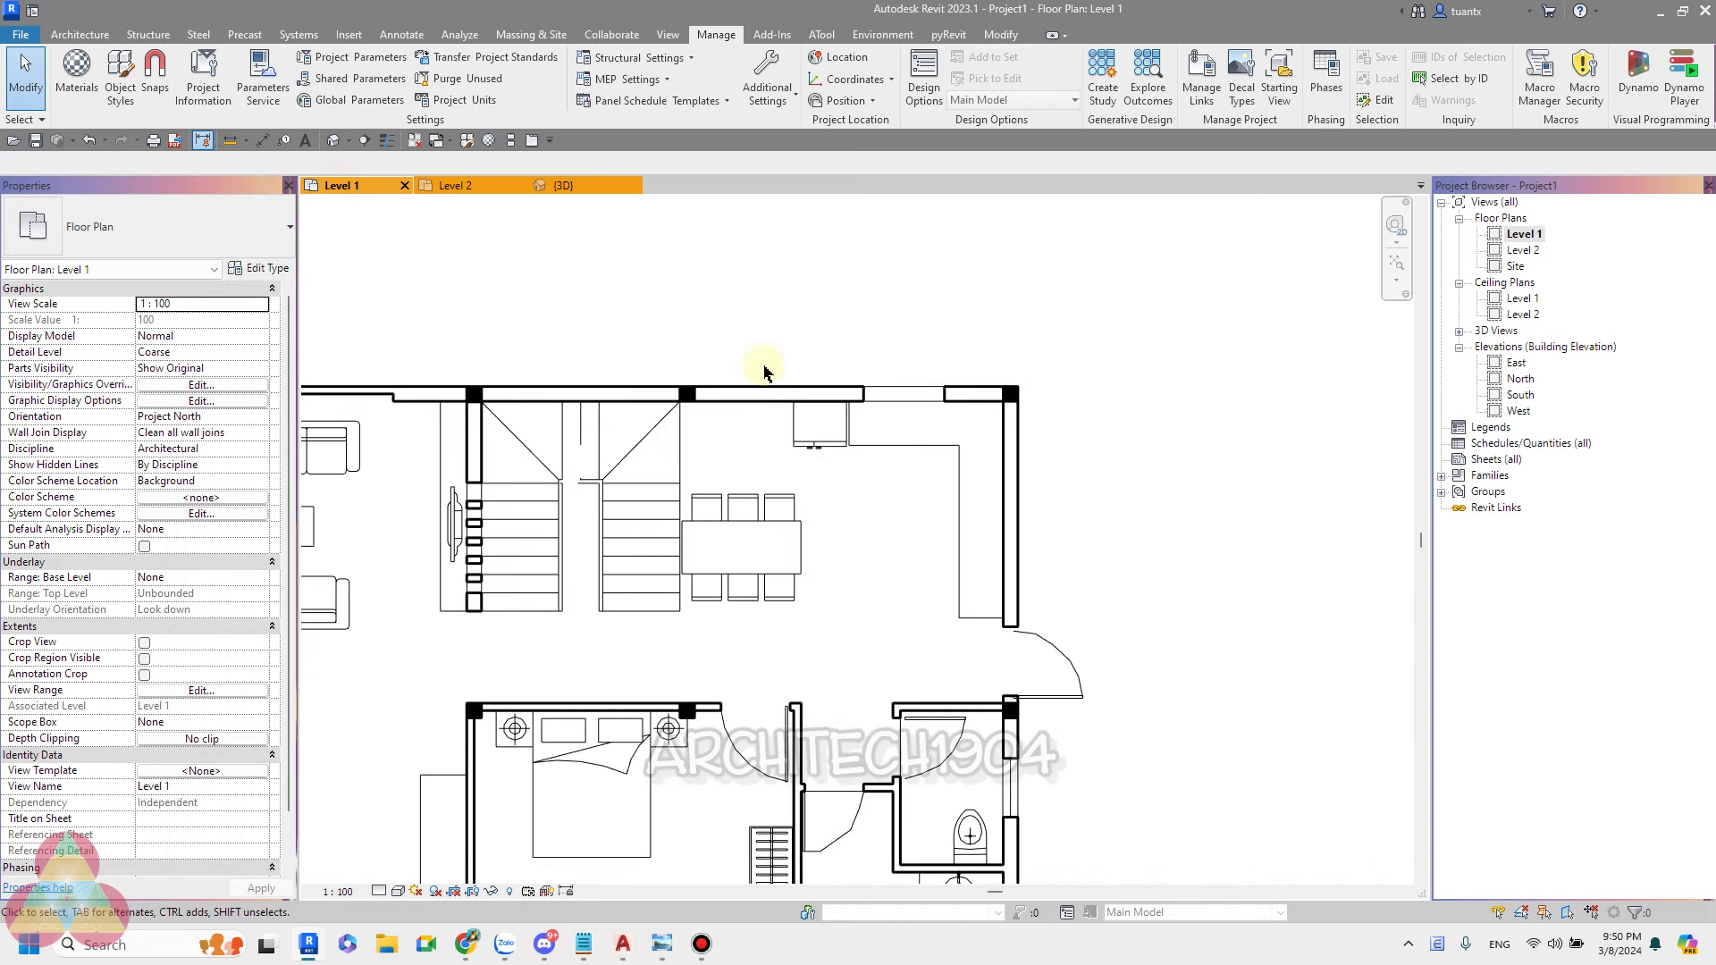
{"action": "scroll", "coordinate": [1119, 429], "scroll_direction": "down", "scroll_amount": 2}
{"action": "scroll", "coordinate": [1119, 429], "scroll_direction": "down", "scroll_amount": 1}
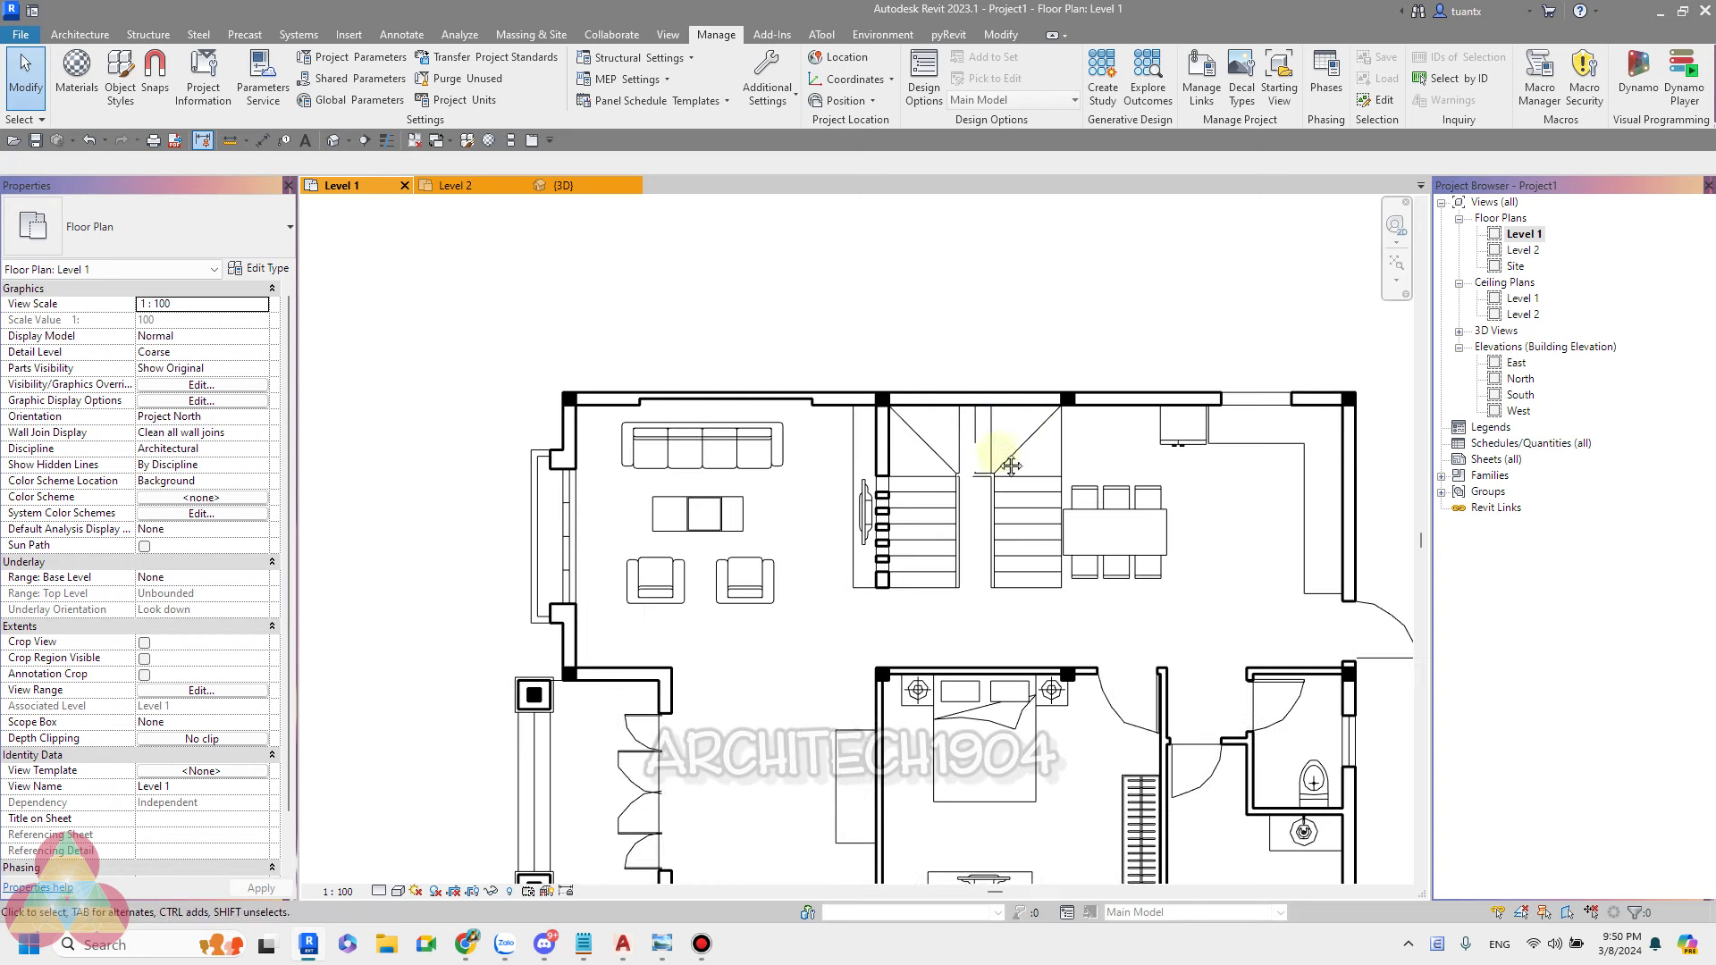
{"action": "middle_click_drag", "start_coordinate": [682, 452], "coordinate": [905, 371]}
{"action": "scroll", "coordinate": [568, 327], "scroll_direction": "up", "scroll_amount": 1}
{"action": "middle_click_drag", "start_coordinate": [569, 327], "coordinate": [591, 367]}
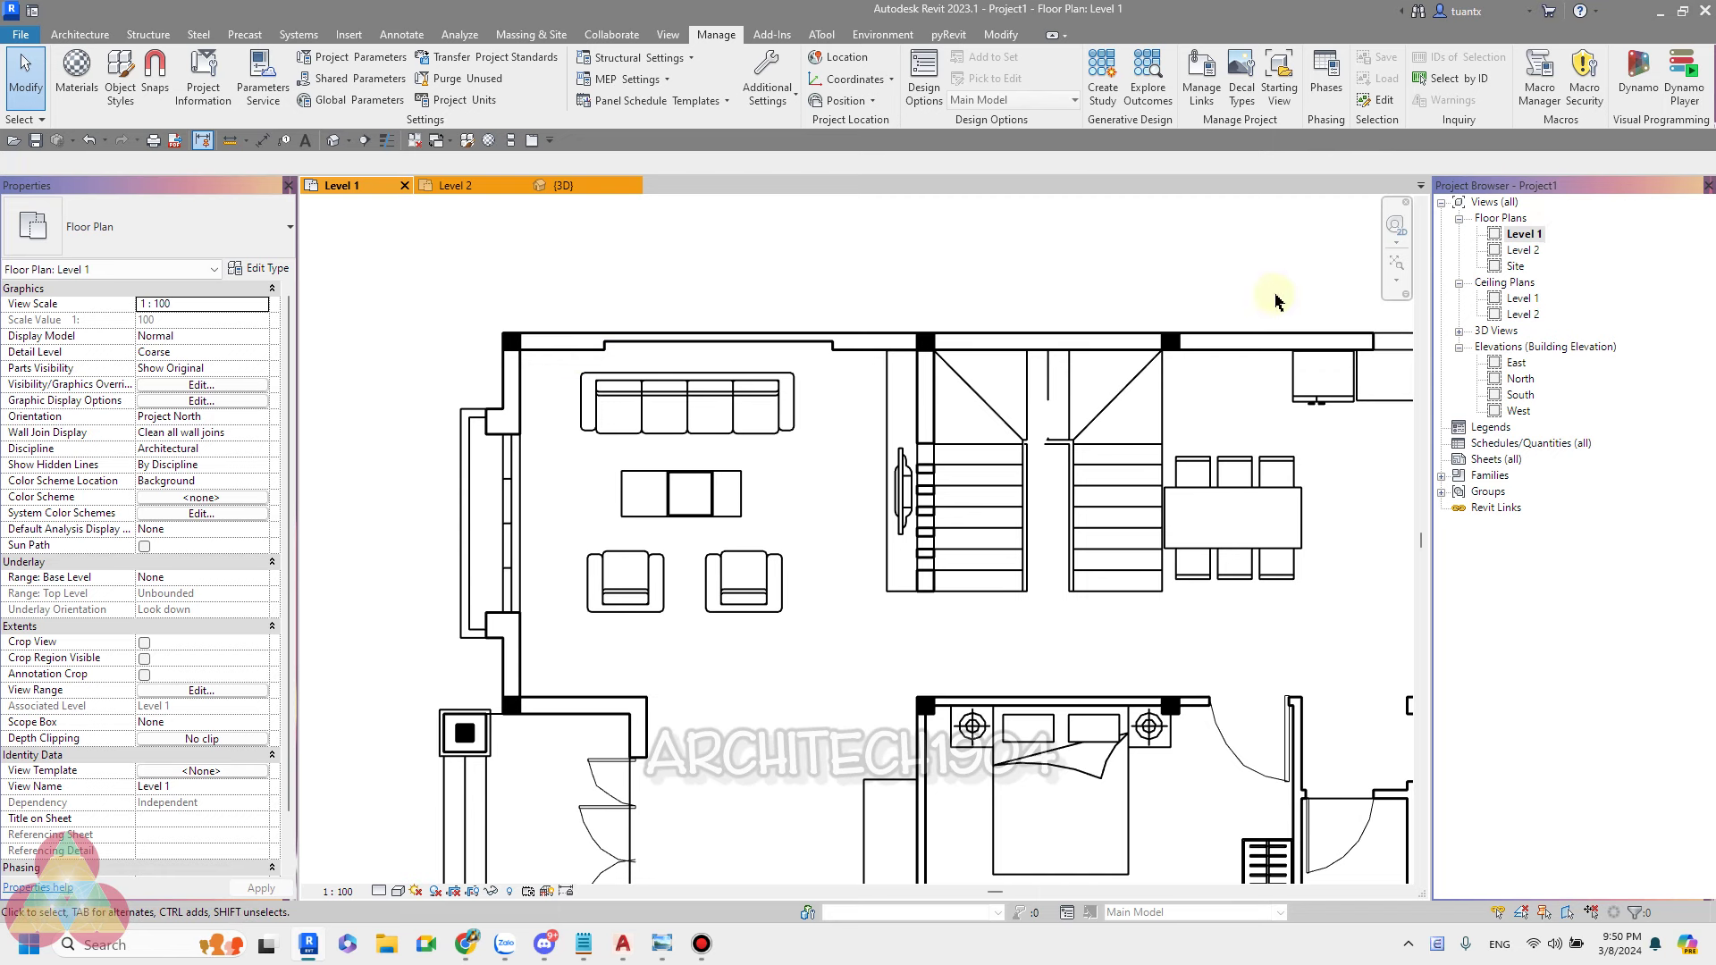
Start the Wall tool with Height up to Level 2 and Location Line Core Face: Exterior.
{"action": "left_click", "coordinate": [71, 35]}
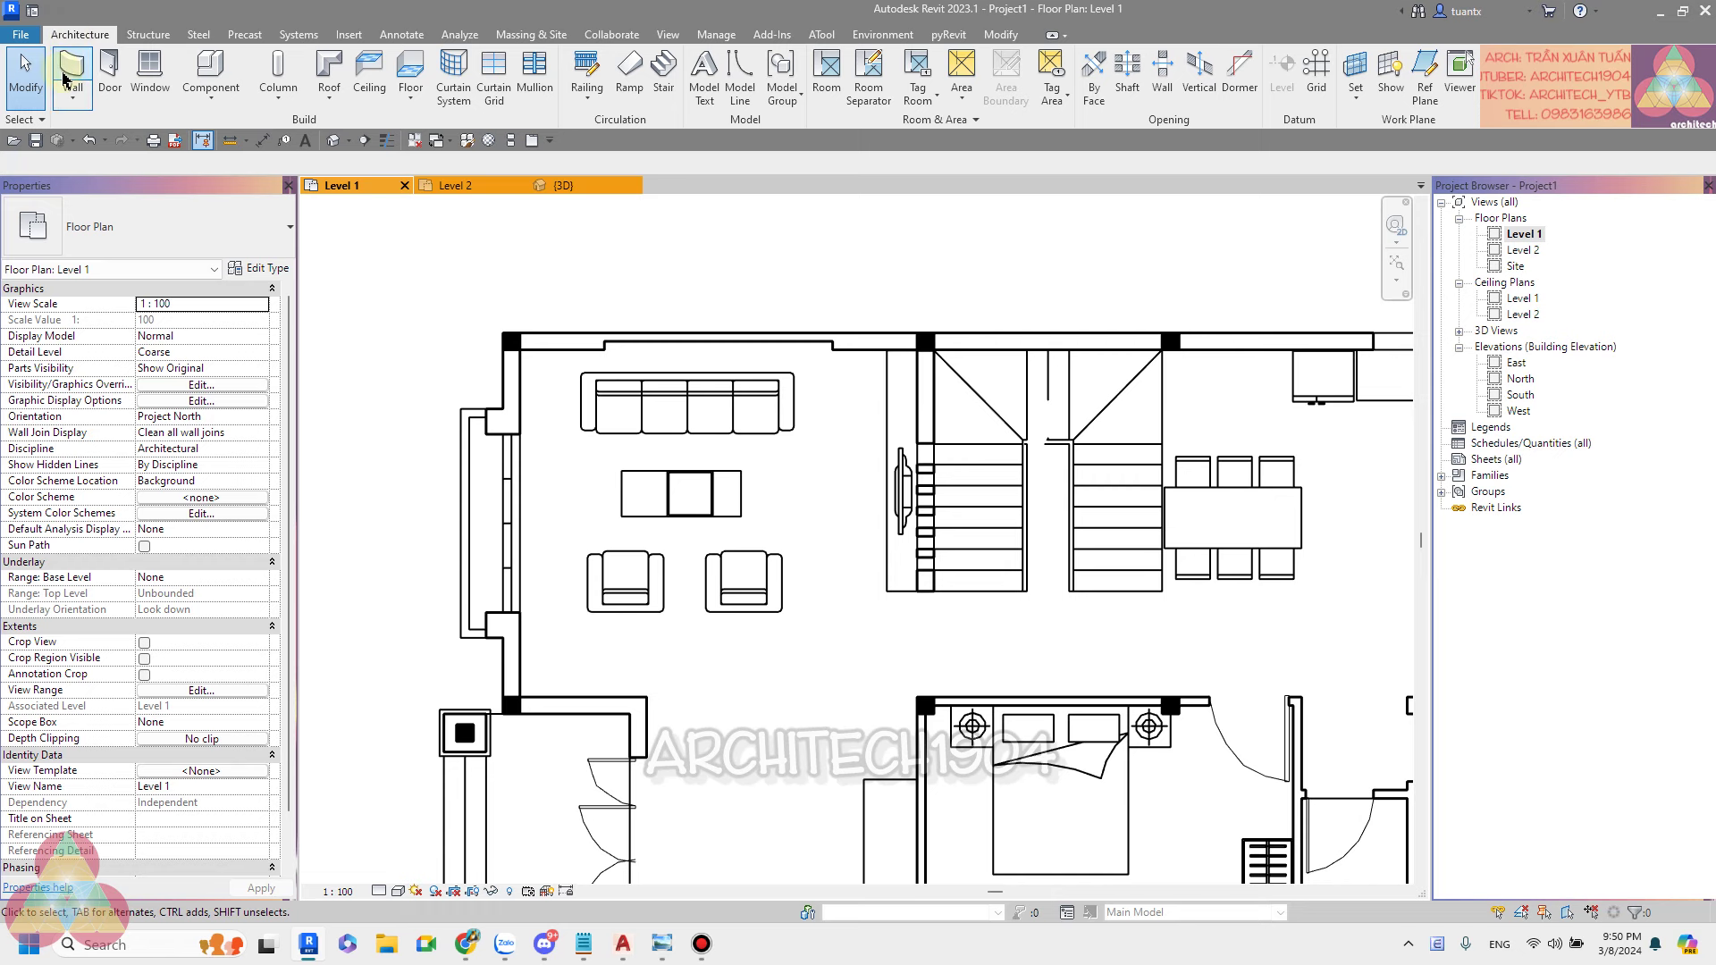
{"action": "left_click", "coordinate": [64, 79]}
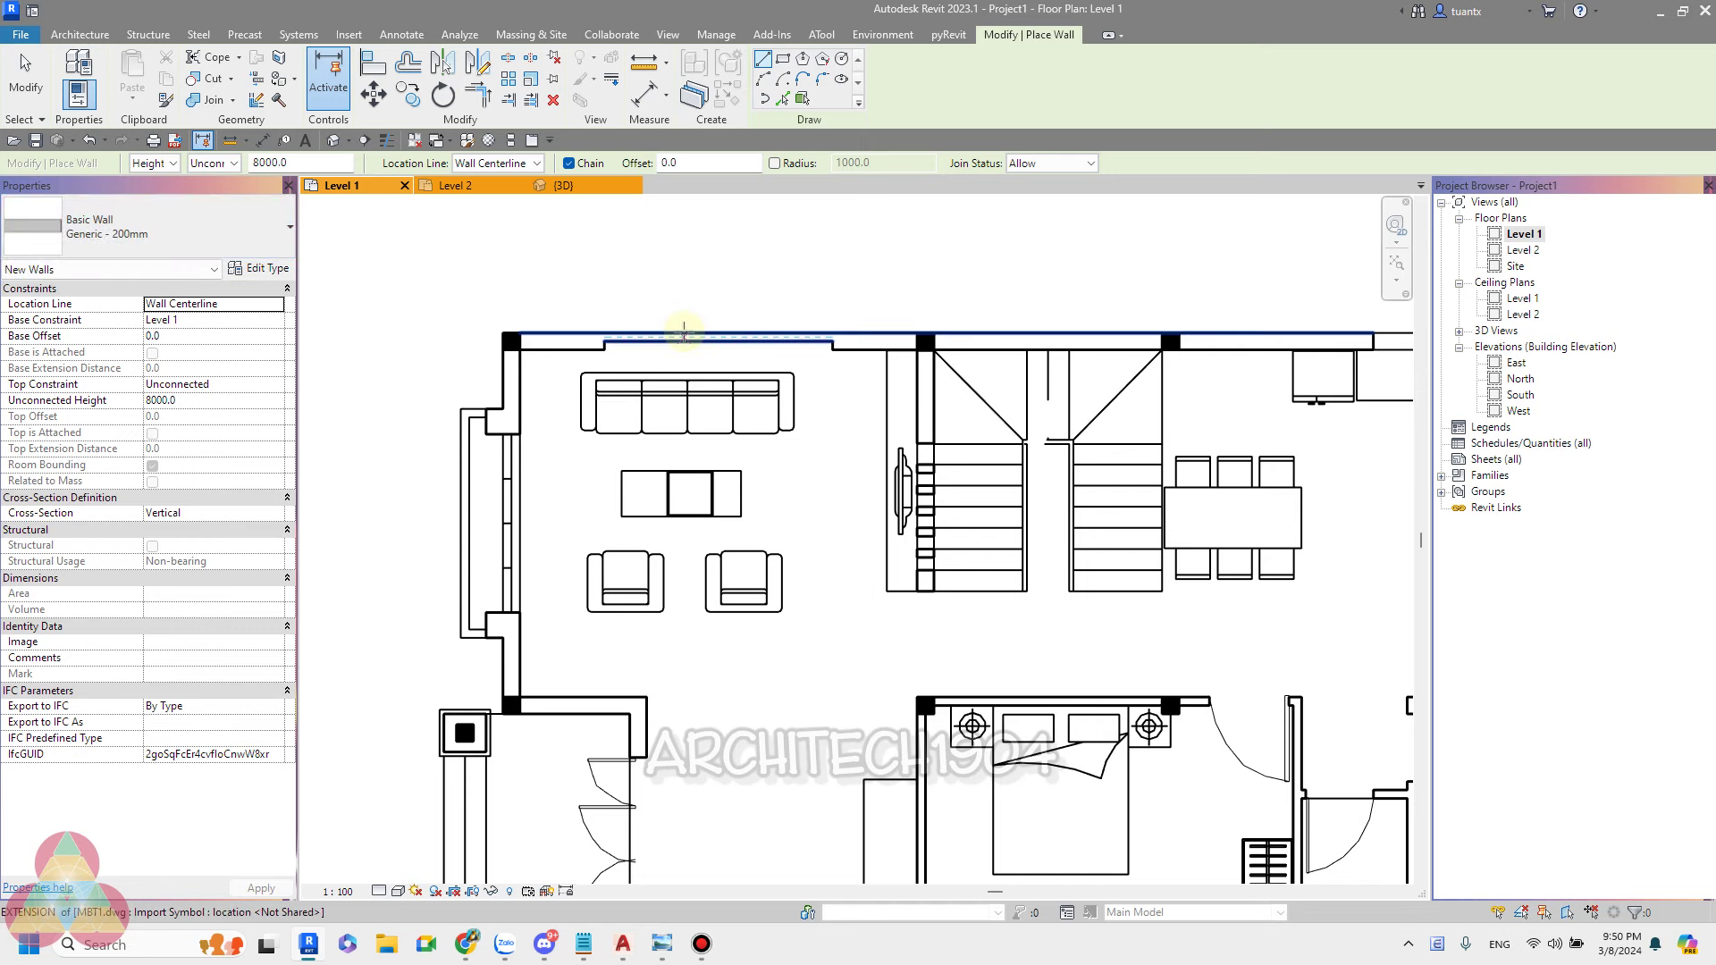
{"action": "scroll", "coordinate": [689, 325], "scroll_direction": "down", "scroll_amount": 1}
{"action": "scroll", "coordinate": [613, 333], "scroll_direction": "down", "scroll_amount": 1}
{"action": "scroll", "coordinate": [461, 320], "scroll_direction": "up", "scroll_amount": 2}
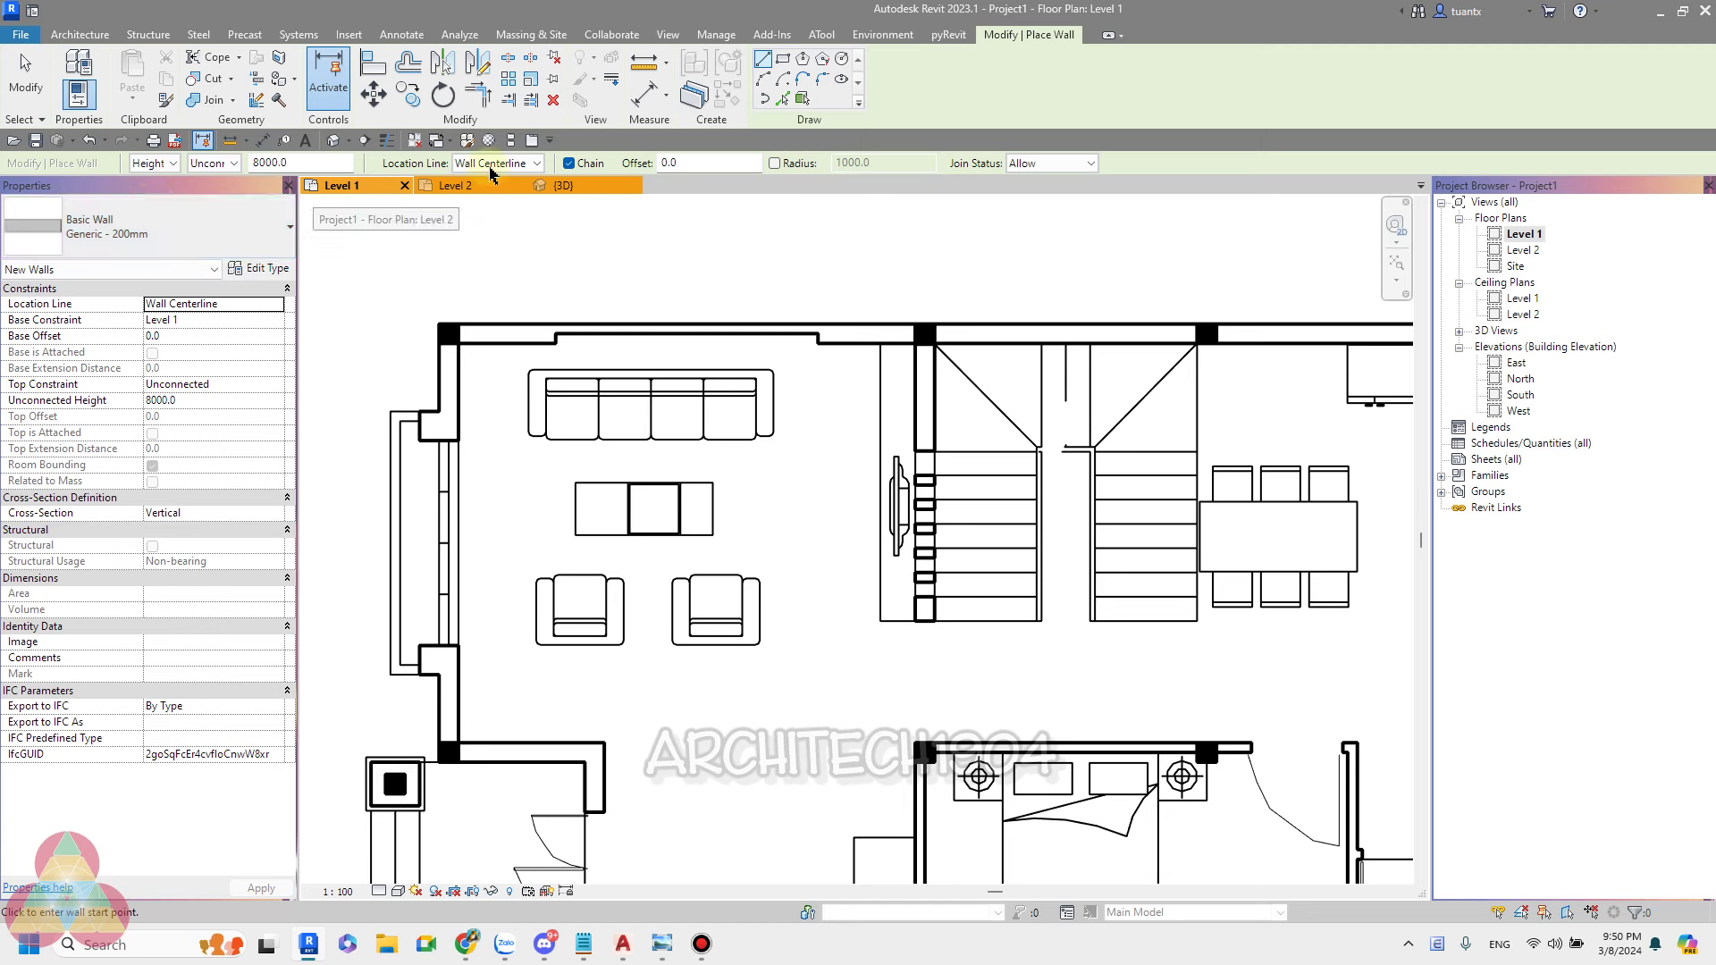
{"action": "left_click", "coordinate": [235, 163]}
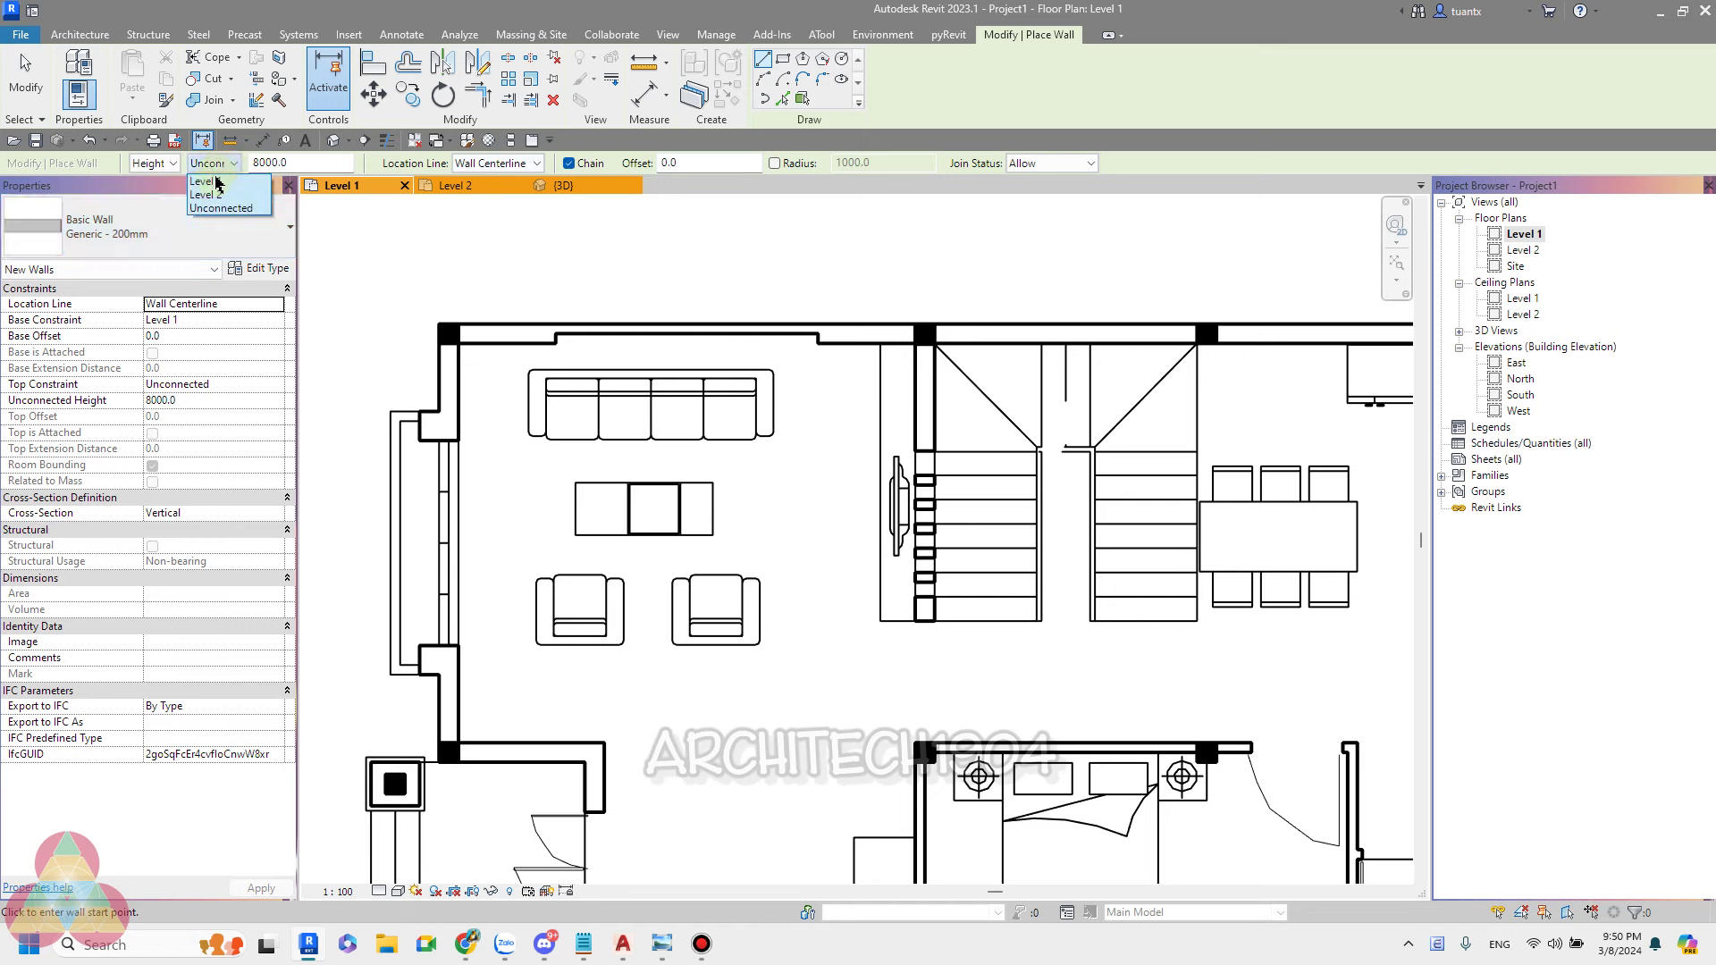
{"action": "left_click", "coordinate": [211, 196]}
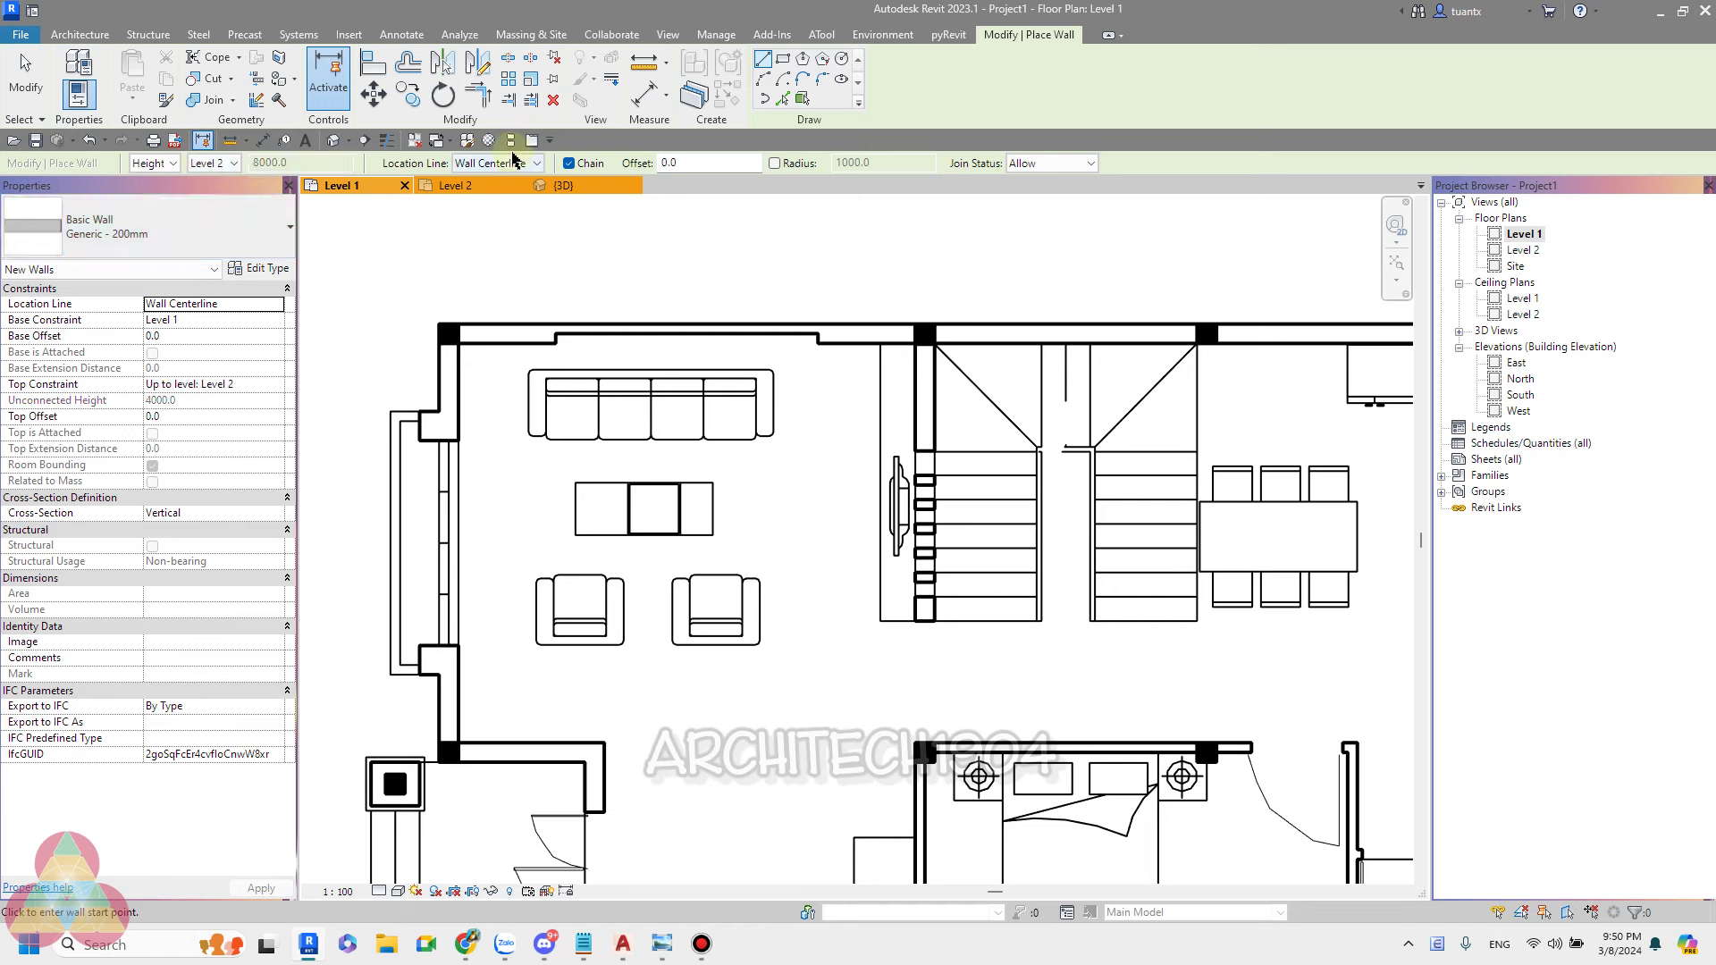
{"action": "left_click", "coordinate": [516, 164]}
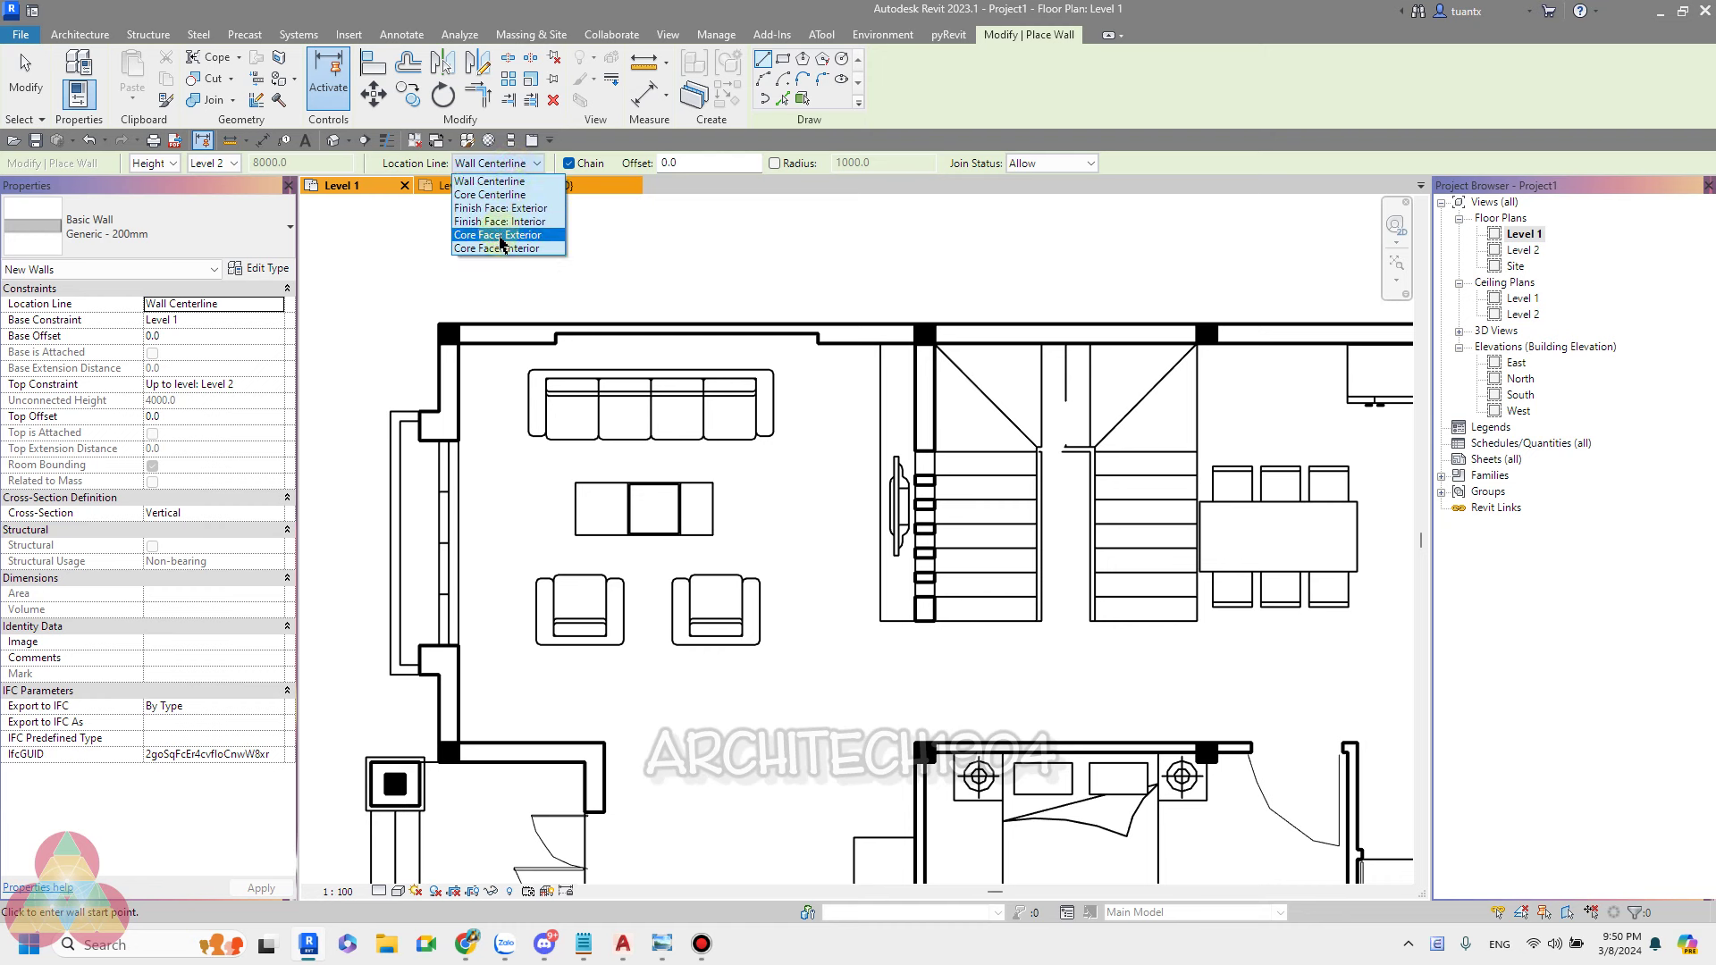
{"action": "left_click", "coordinate": [500, 235]}
{"action": "left_click", "coordinate": [505, 164]}
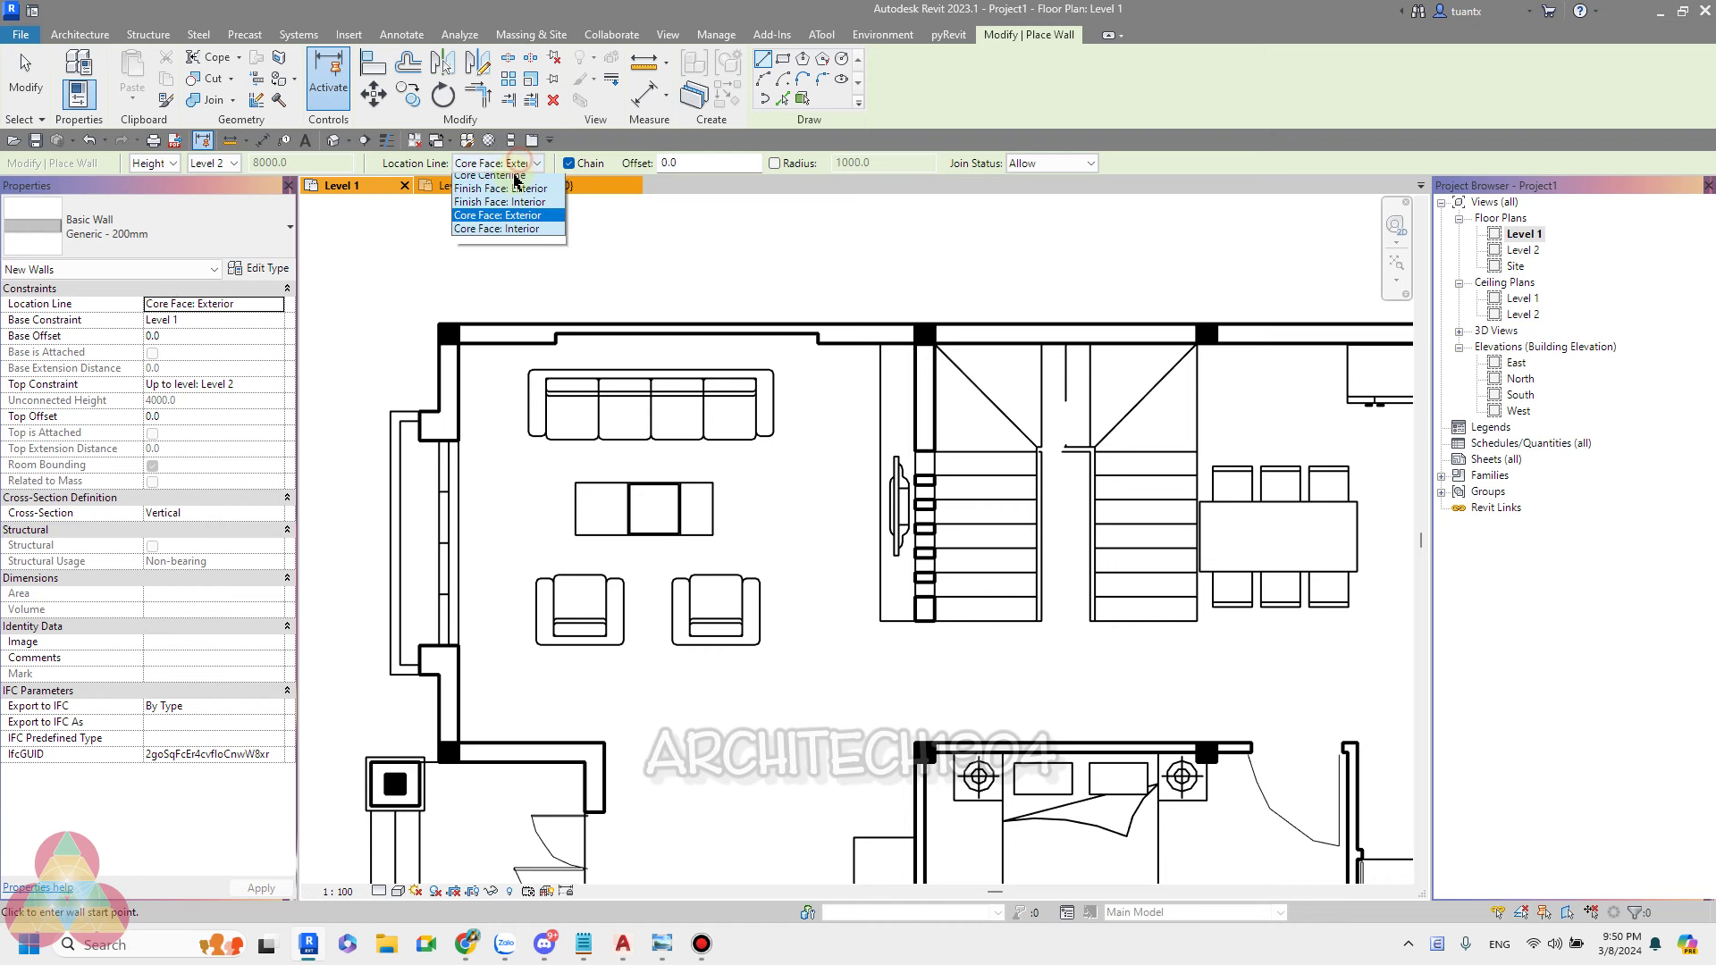
{"action": "left_click", "coordinate": [507, 163]}
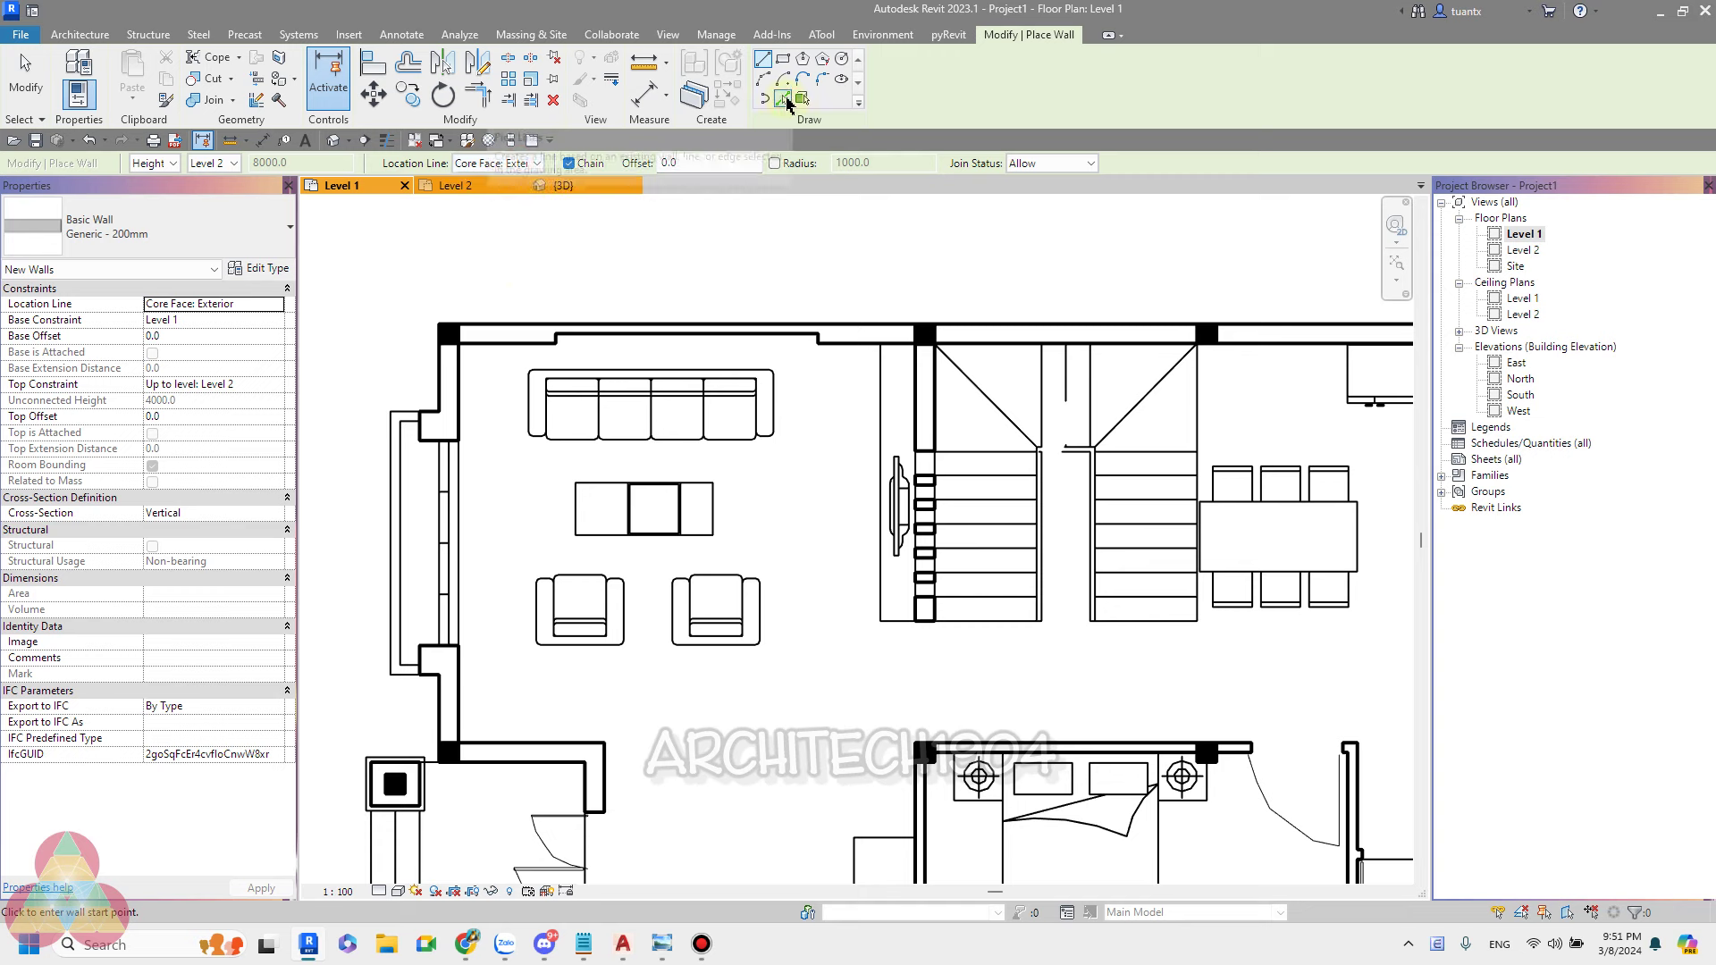
Use Pick Lines to trace a wall along the DWG's top exterior wall line.
{"action": "left_click", "coordinate": [784, 98]}
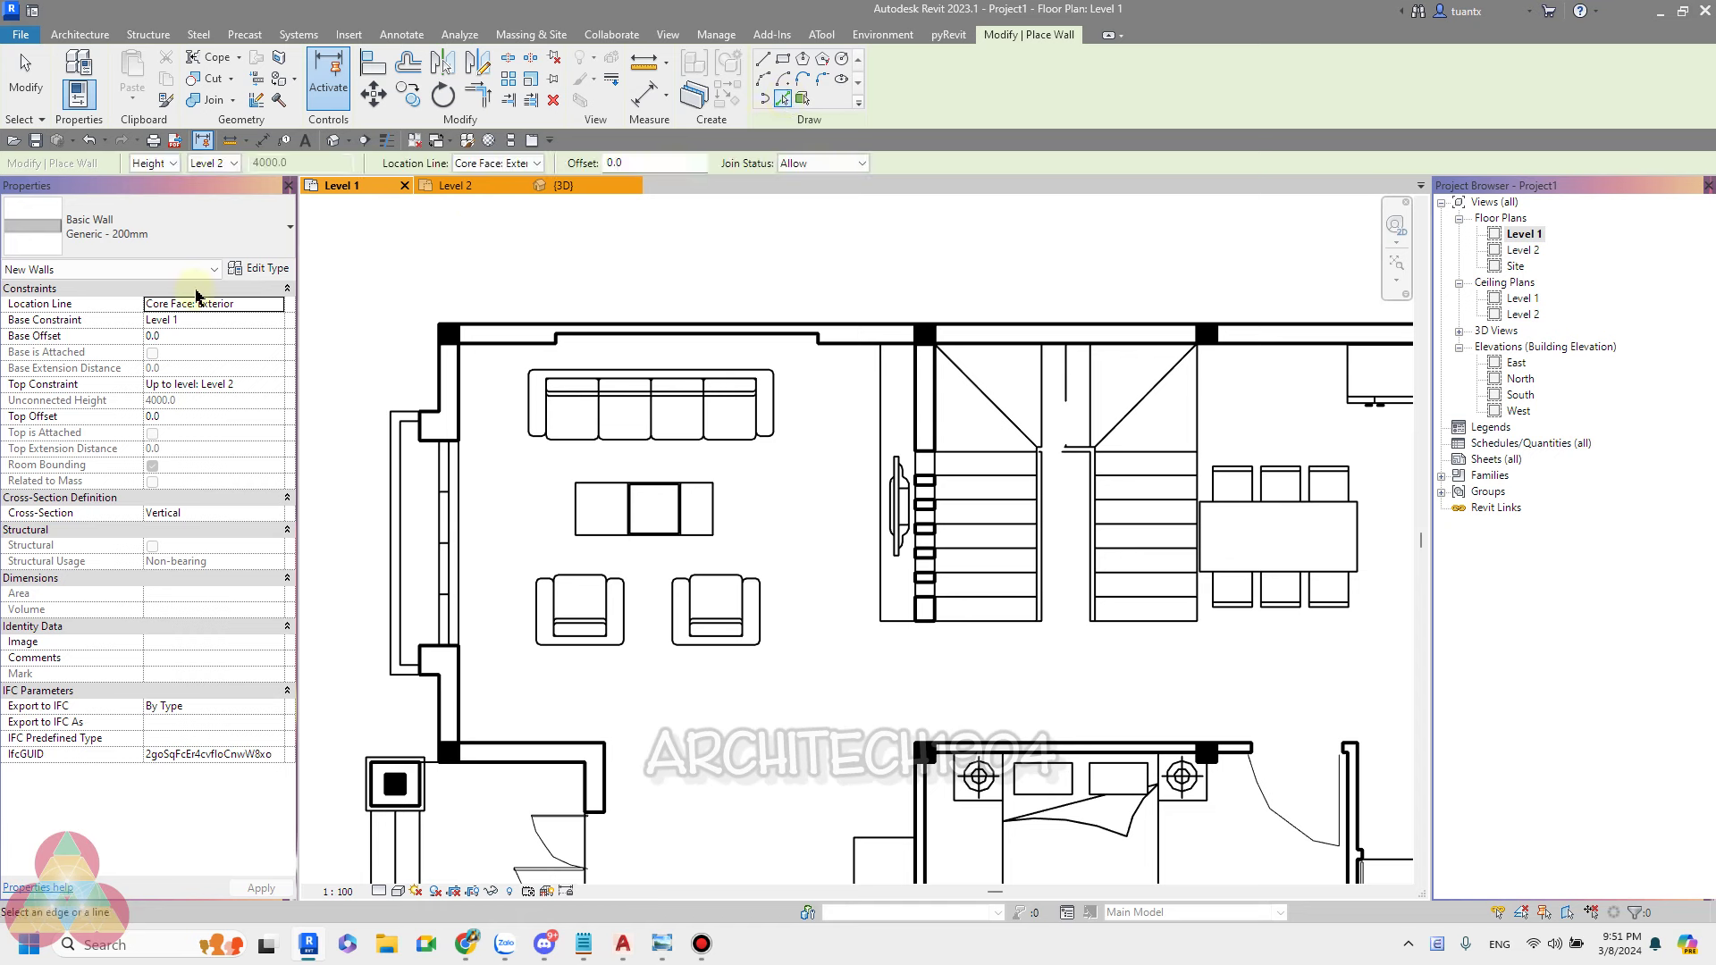
{"action": "scroll", "coordinate": [483, 326], "scroll_direction": "up", "scroll_amount": 2}
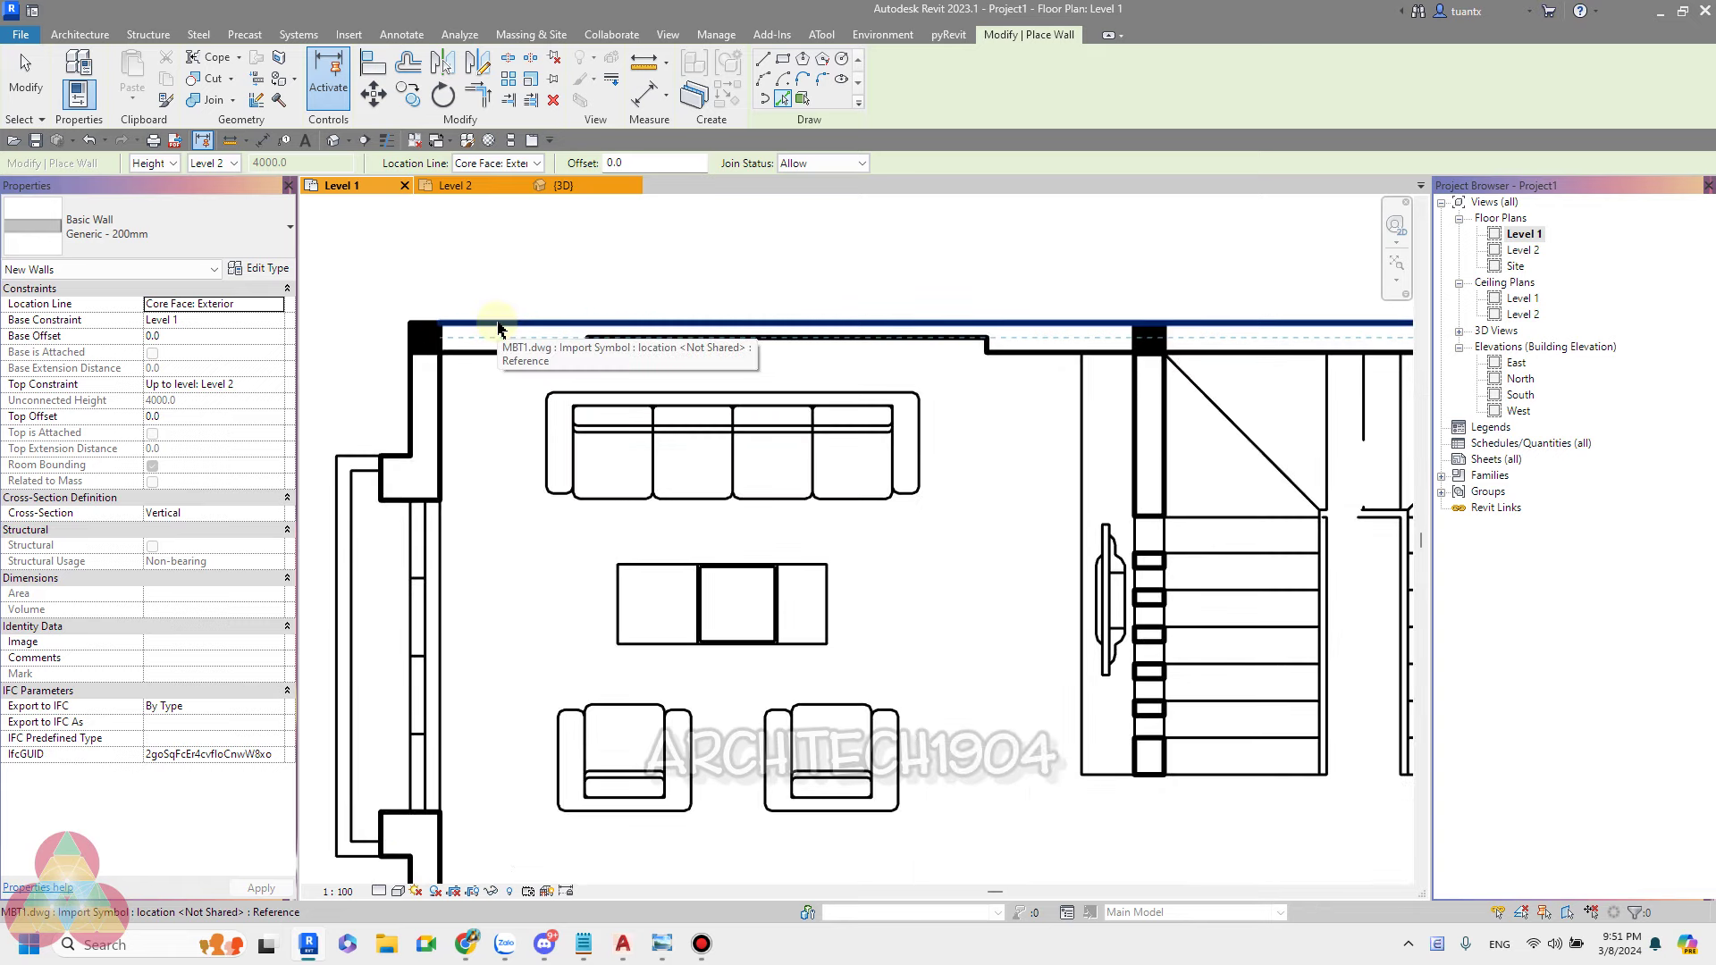
{"action": "left_click", "coordinate": [498, 320]}
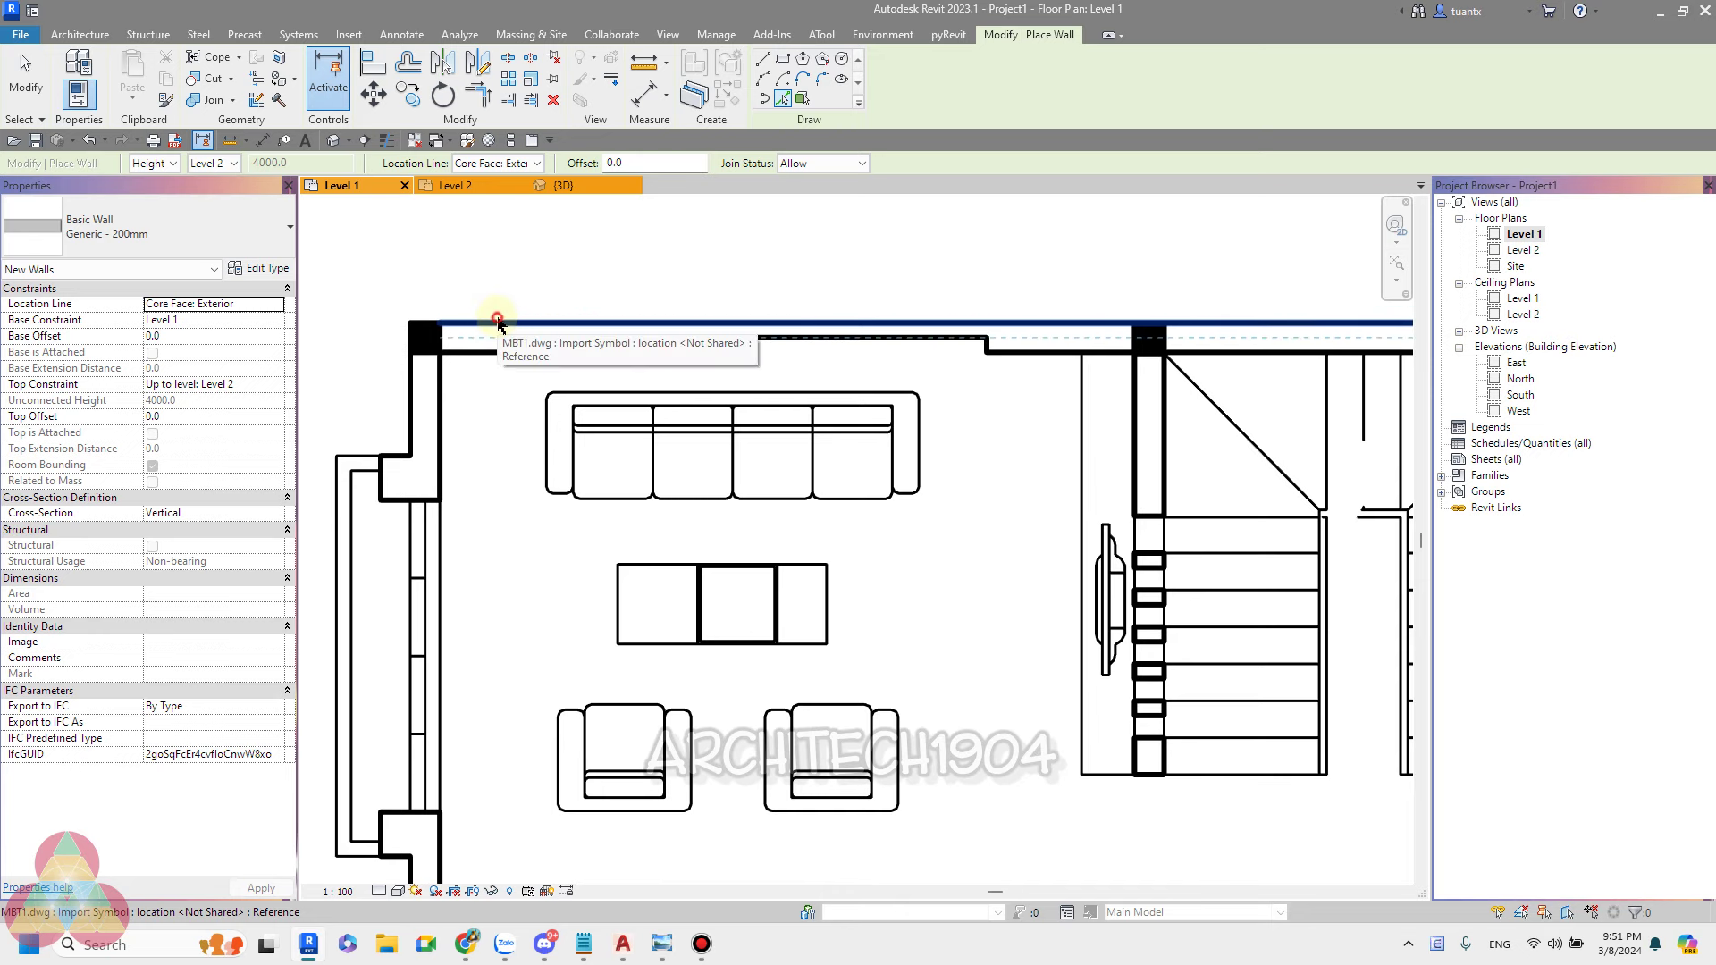
{"action": "scroll", "coordinate": [613, 335], "scroll_direction": "right", "scroll_amount": 10, "text": "shift"}
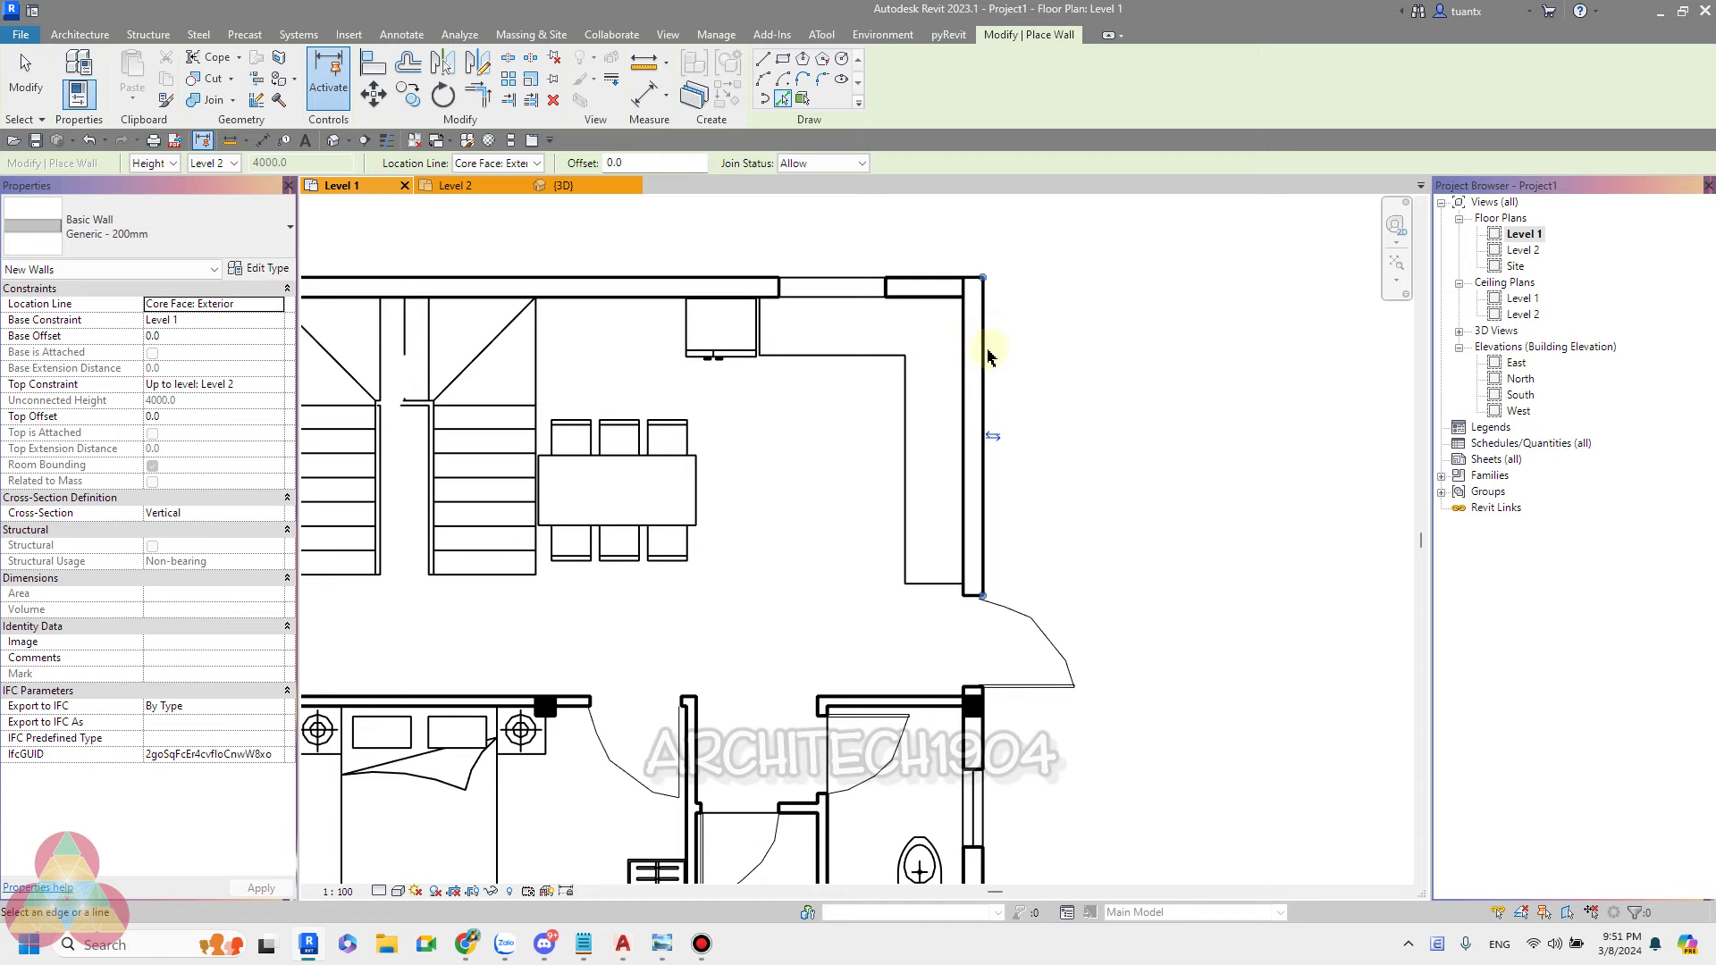
{"action": "scroll", "coordinate": [1008, 271], "scroll_direction": "down", "scroll_amount": 2}
{"action": "key", "text": "Escape"}
{"action": "key", "text": "Escape"}
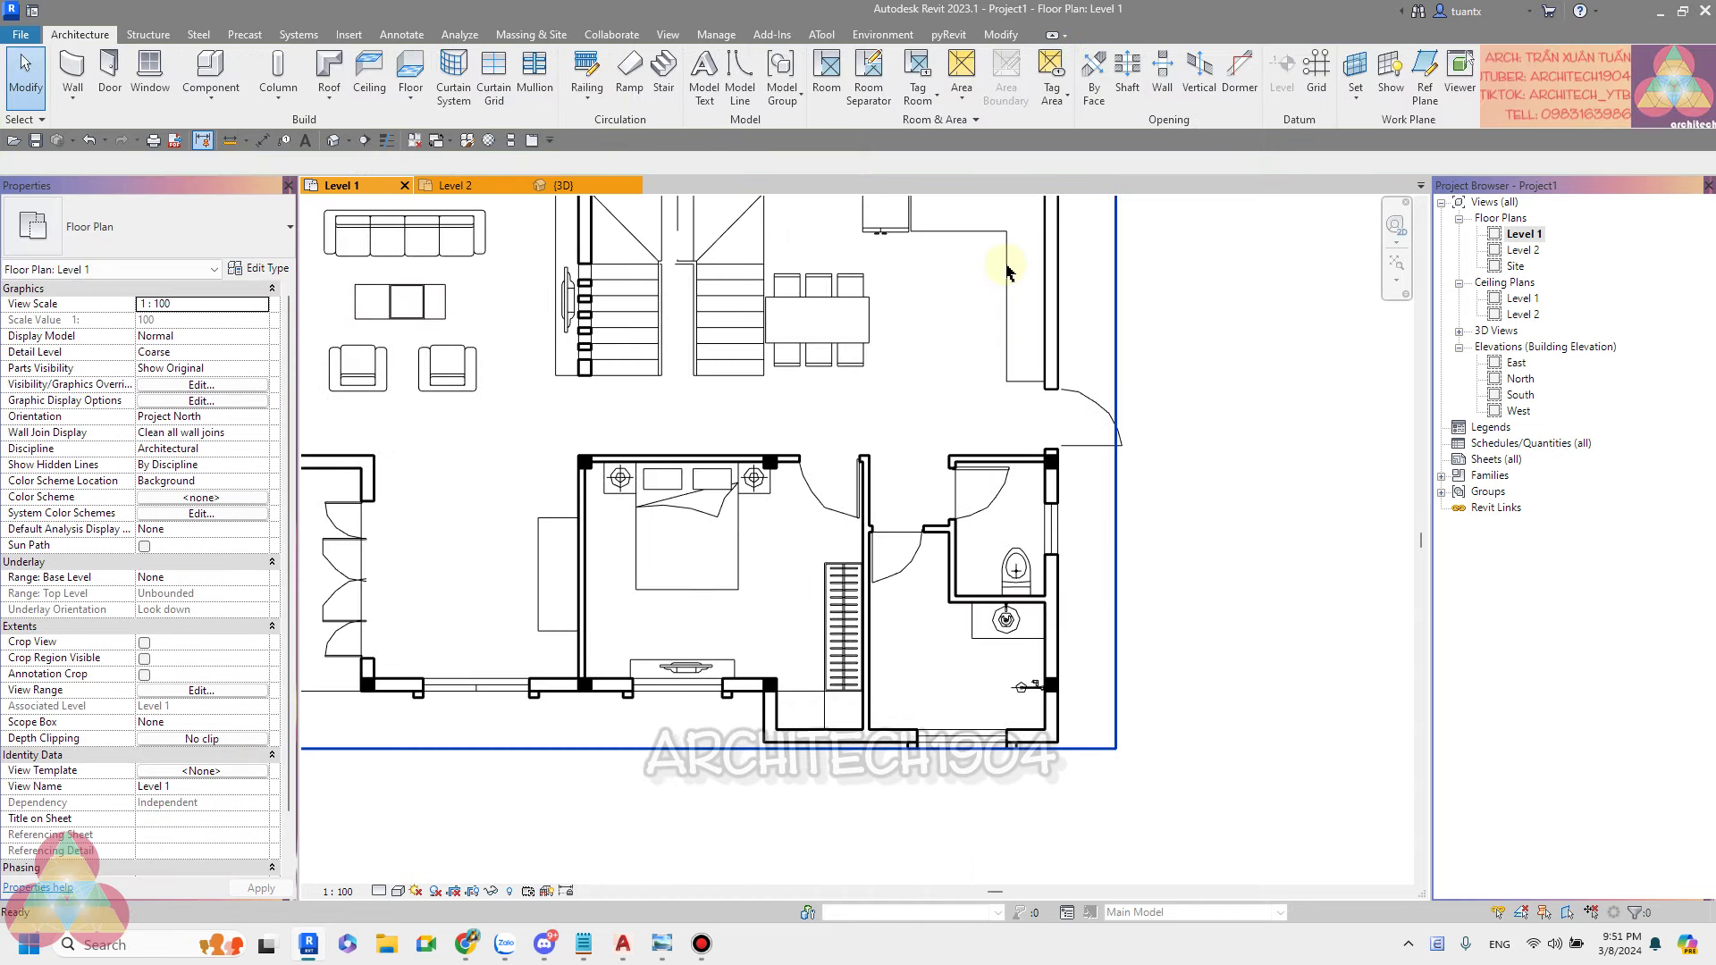
Set MBT1.dwg and MBT2.dwg to Halftone under Visibility/Graphics Imported Categories.
{"action": "key", "text": "v"}
{"action": "key", "text": "v"}
{"action": "left_click", "coordinate": [907, 122]}
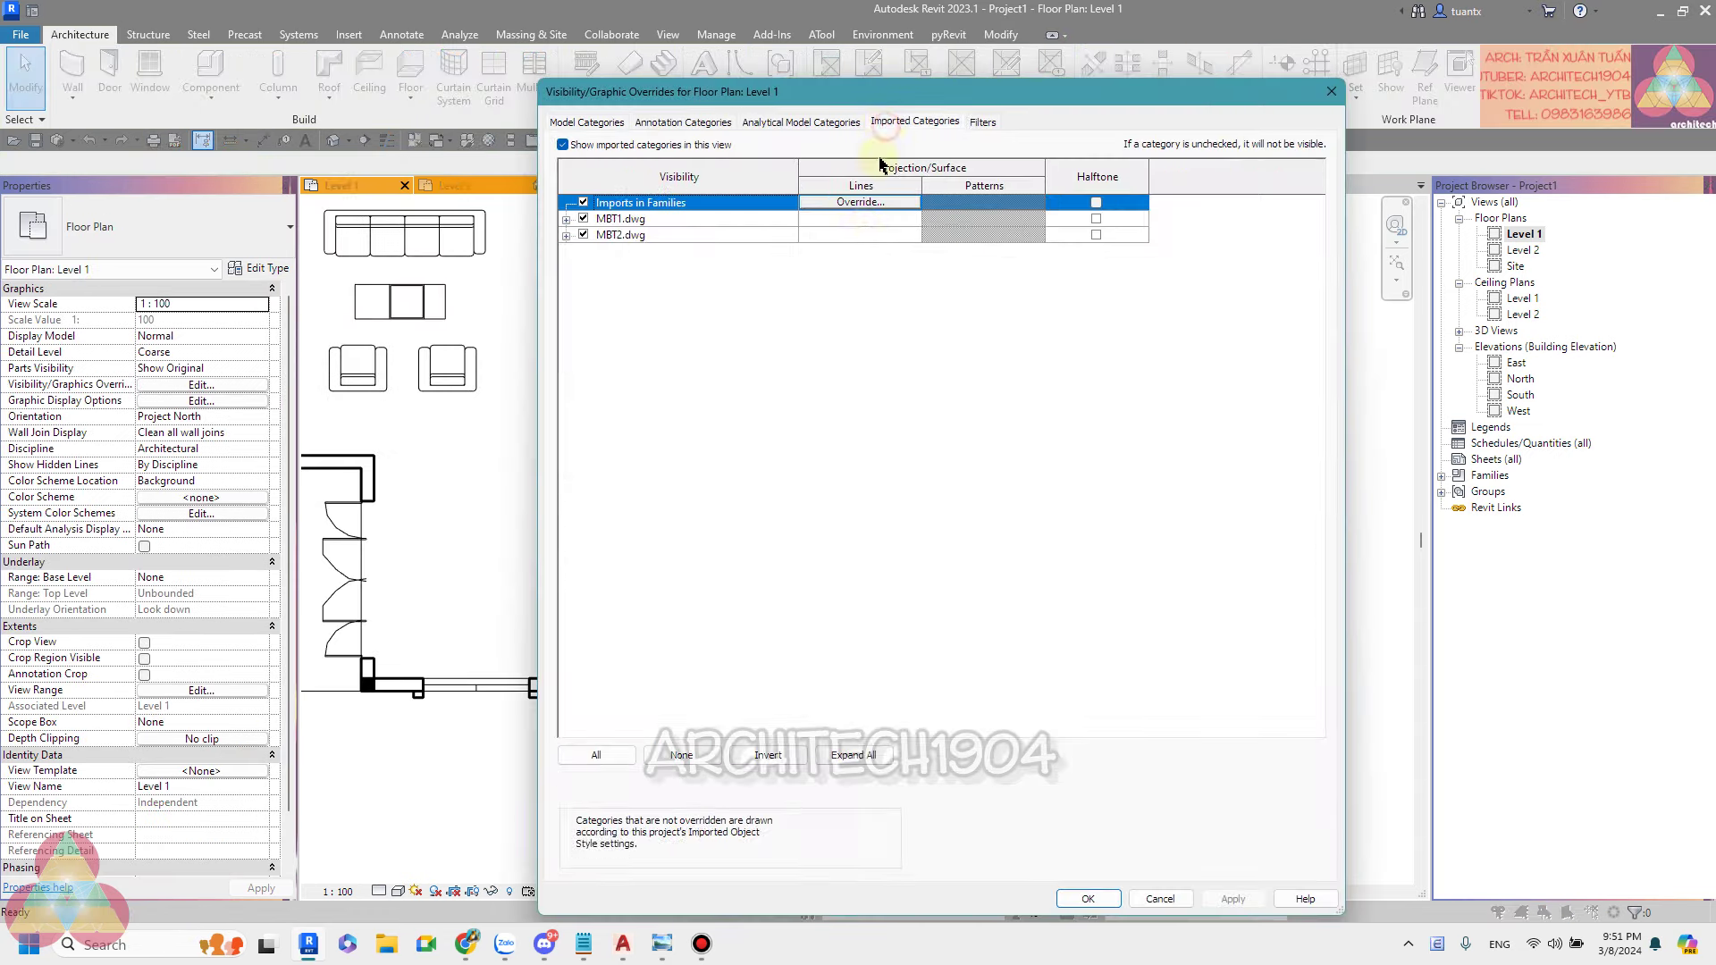
{"action": "left_click", "coordinate": [1096, 219]}
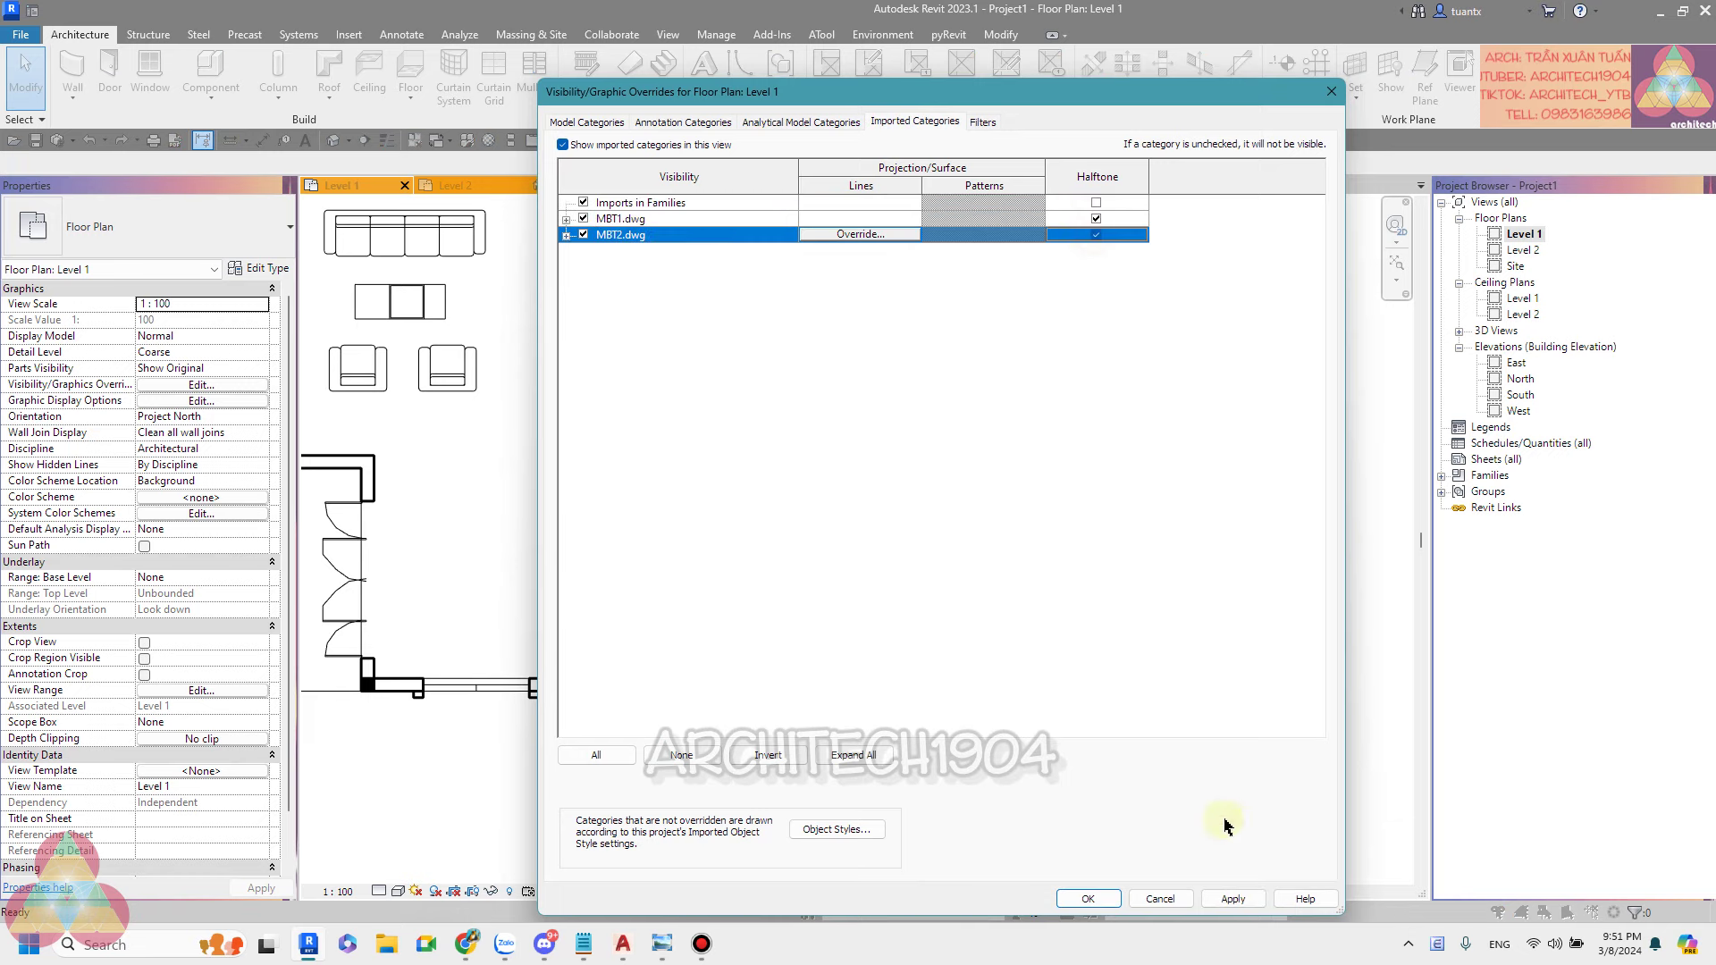
{"action": "left_click", "coordinate": [1091, 901]}
{"action": "scroll", "coordinate": [1108, 715], "scroll_direction": "down", "scroll_amount": 3}
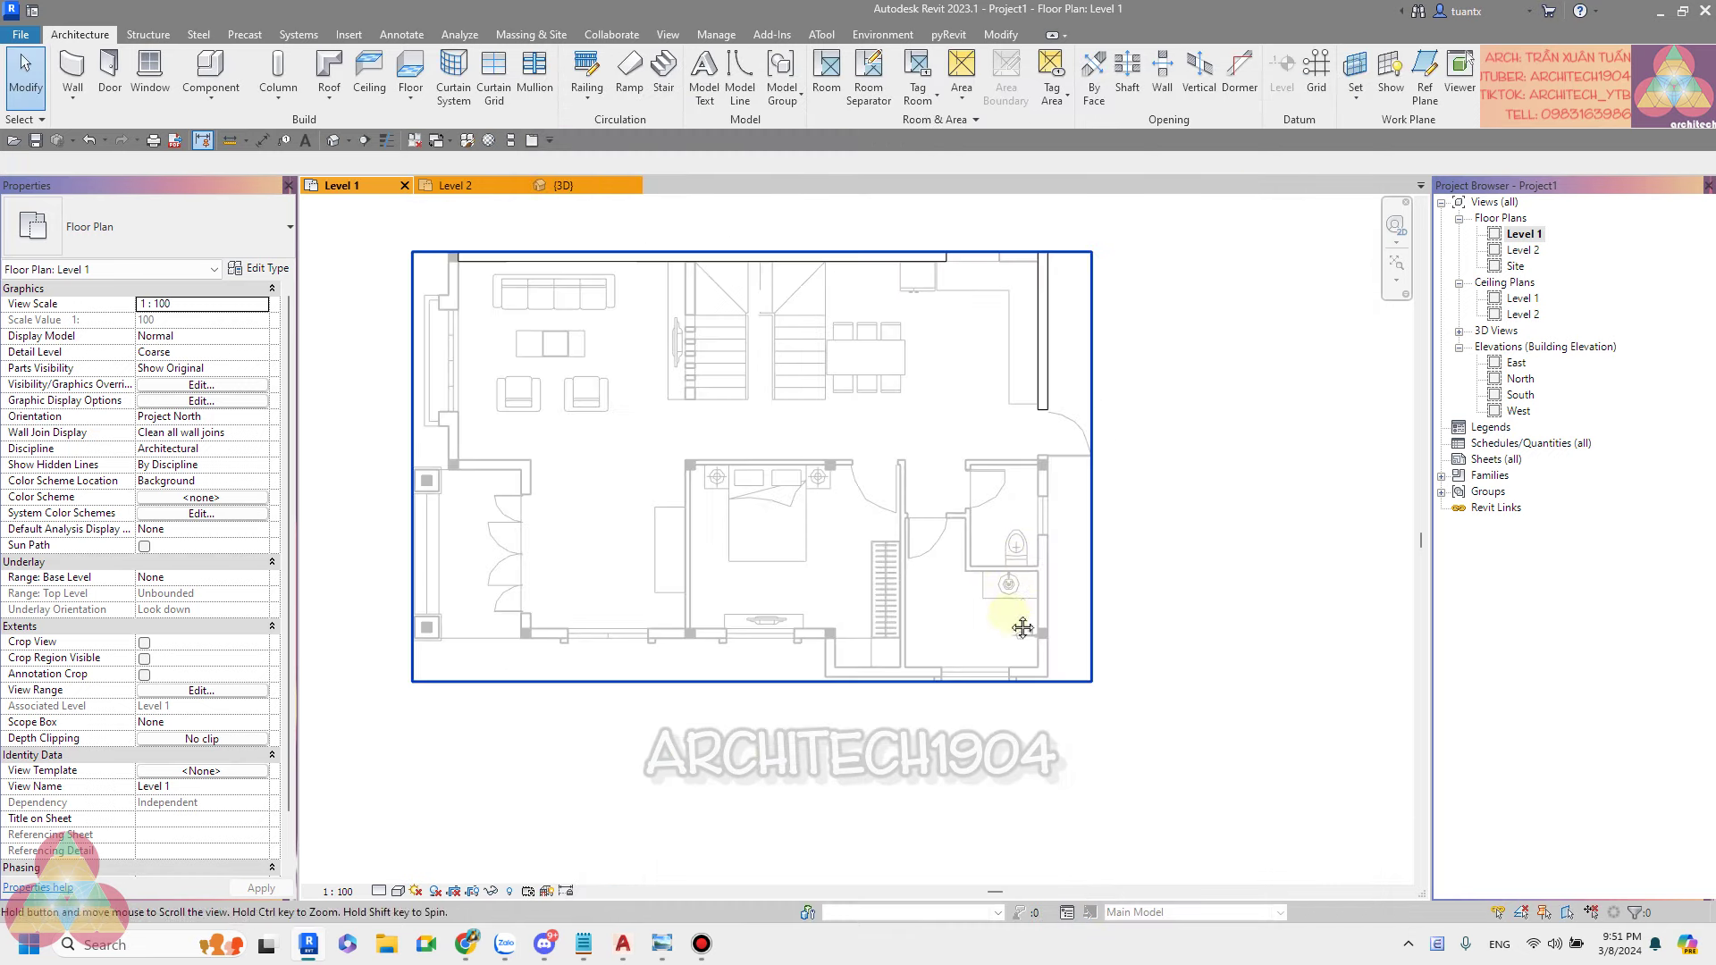
{"action": "scroll", "coordinate": [982, 416], "scroll_direction": "up", "scroll_amount": 2}
{"action": "scroll", "coordinate": [1081, 441], "scroll_direction": "up", "scroll_amount": 1}
{"action": "mouse_move", "coordinate": [1054, 426]}
{"action": "middle_mouse_down"}
{"action": "mouse_move", "coordinate": [1027, 383]}
{"action": "mouse_move", "coordinate": [1102, 398]}
{"action": "mouse_move", "coordinate": [1078, 287]}
{"action": "middle_mouse_up"}
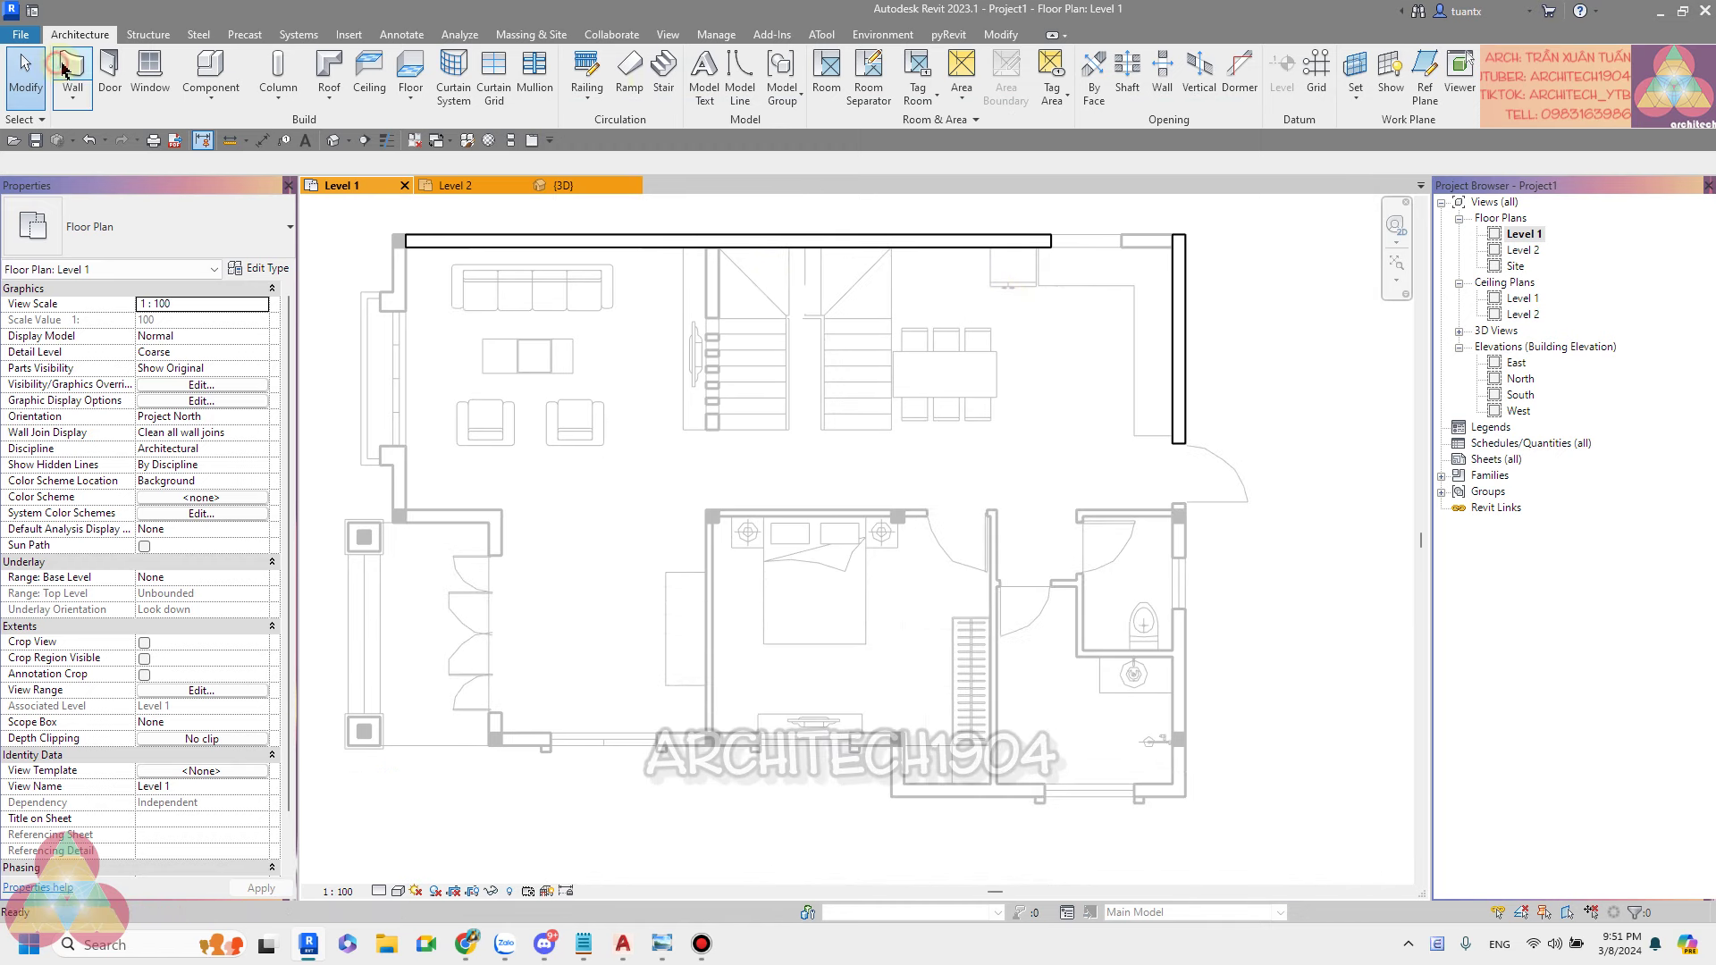
Trace walls with WA and Pick Lines on the left entrance's short and upper DWG edges.
{"action": "key", "text": "w"}
{"action": "key", "text": "a"}
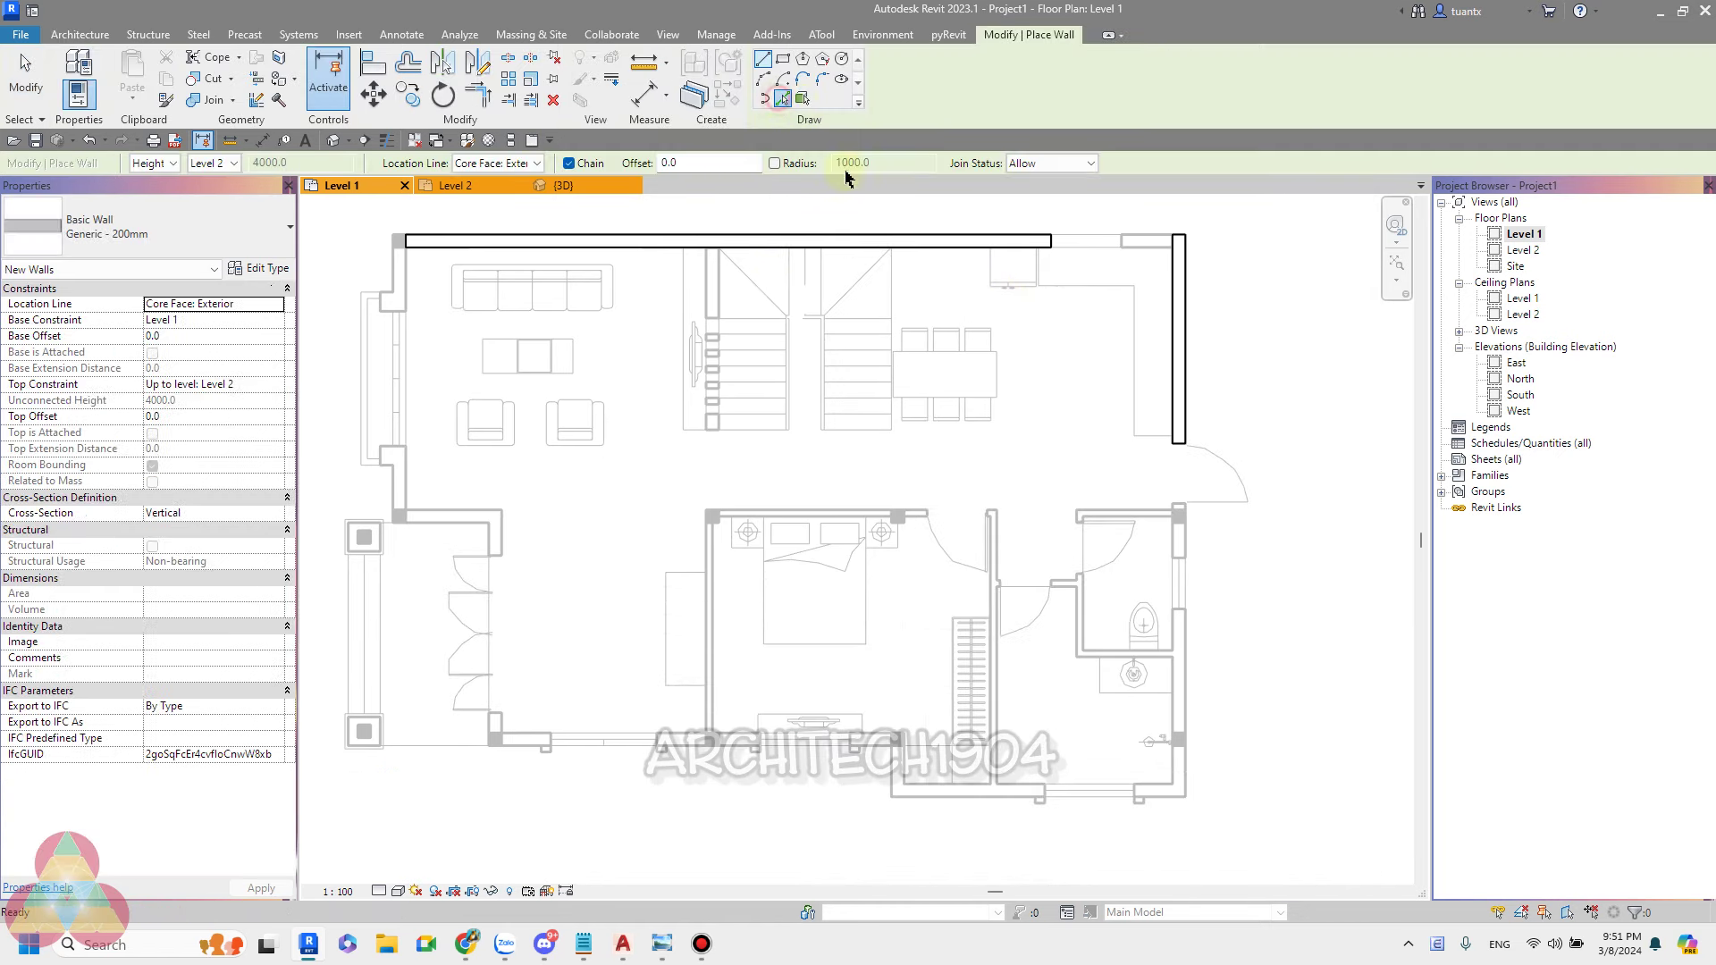
{"action": "key", "text": "p"}
{"action": "key", "text": "l"}
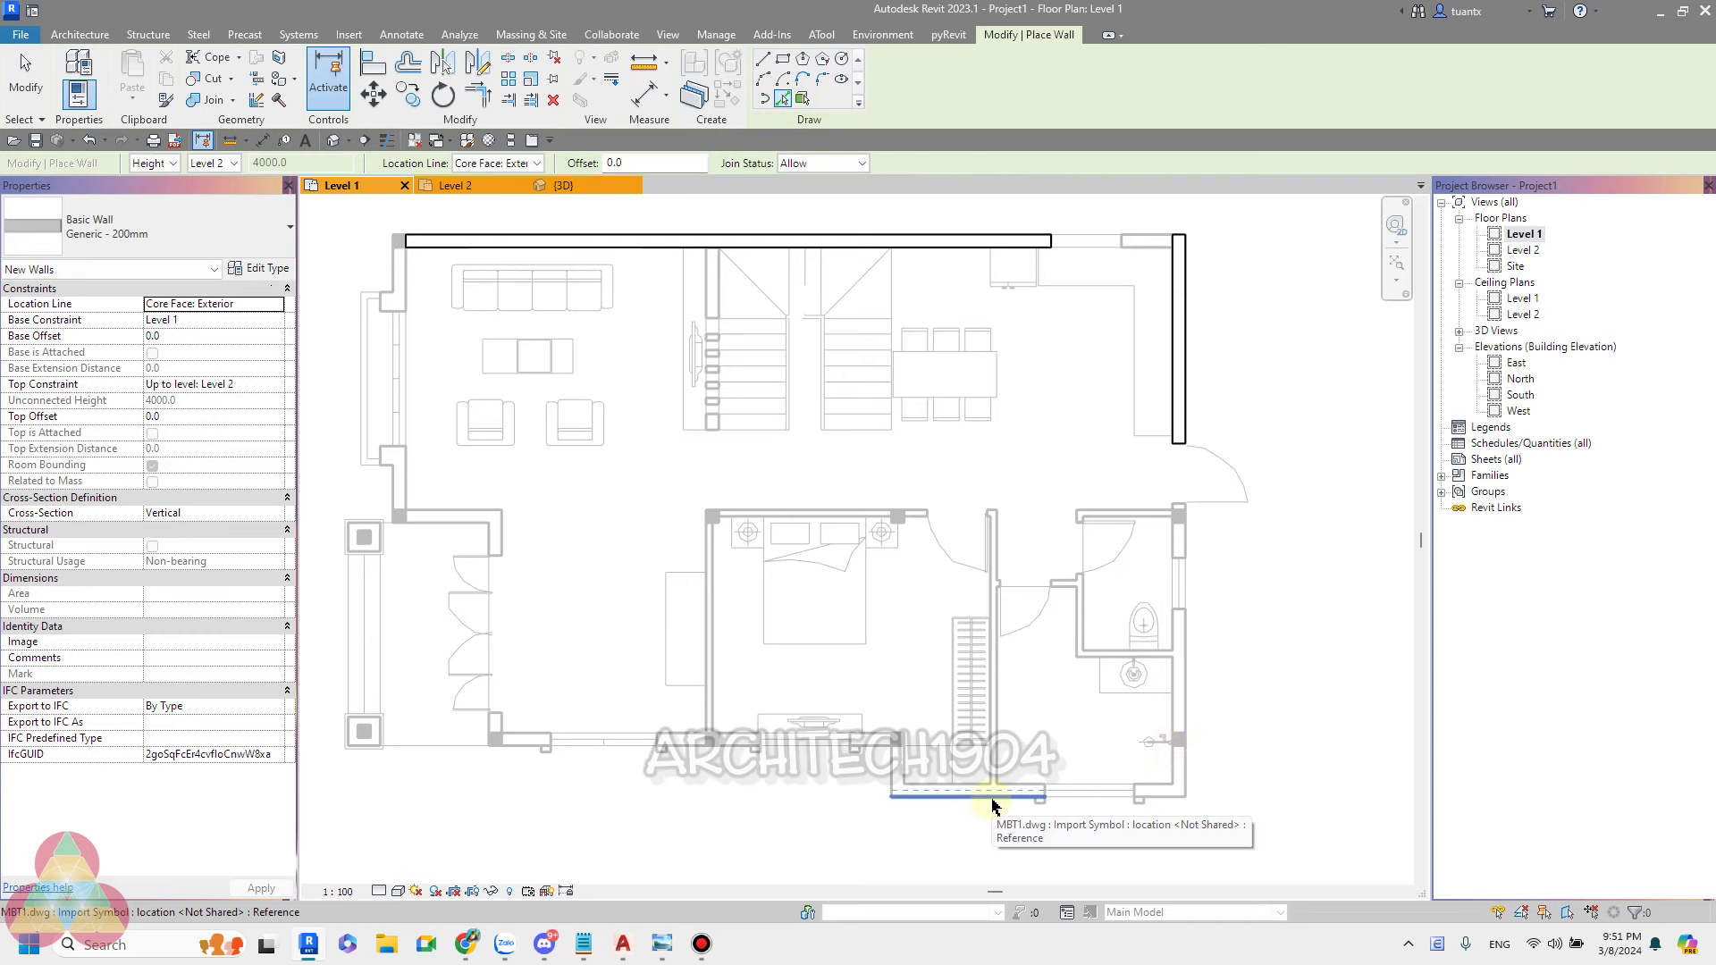
{"action": "scroll", "coordinate": [849, 742], "scroll_direction": "up", "scroll_amount": 2}
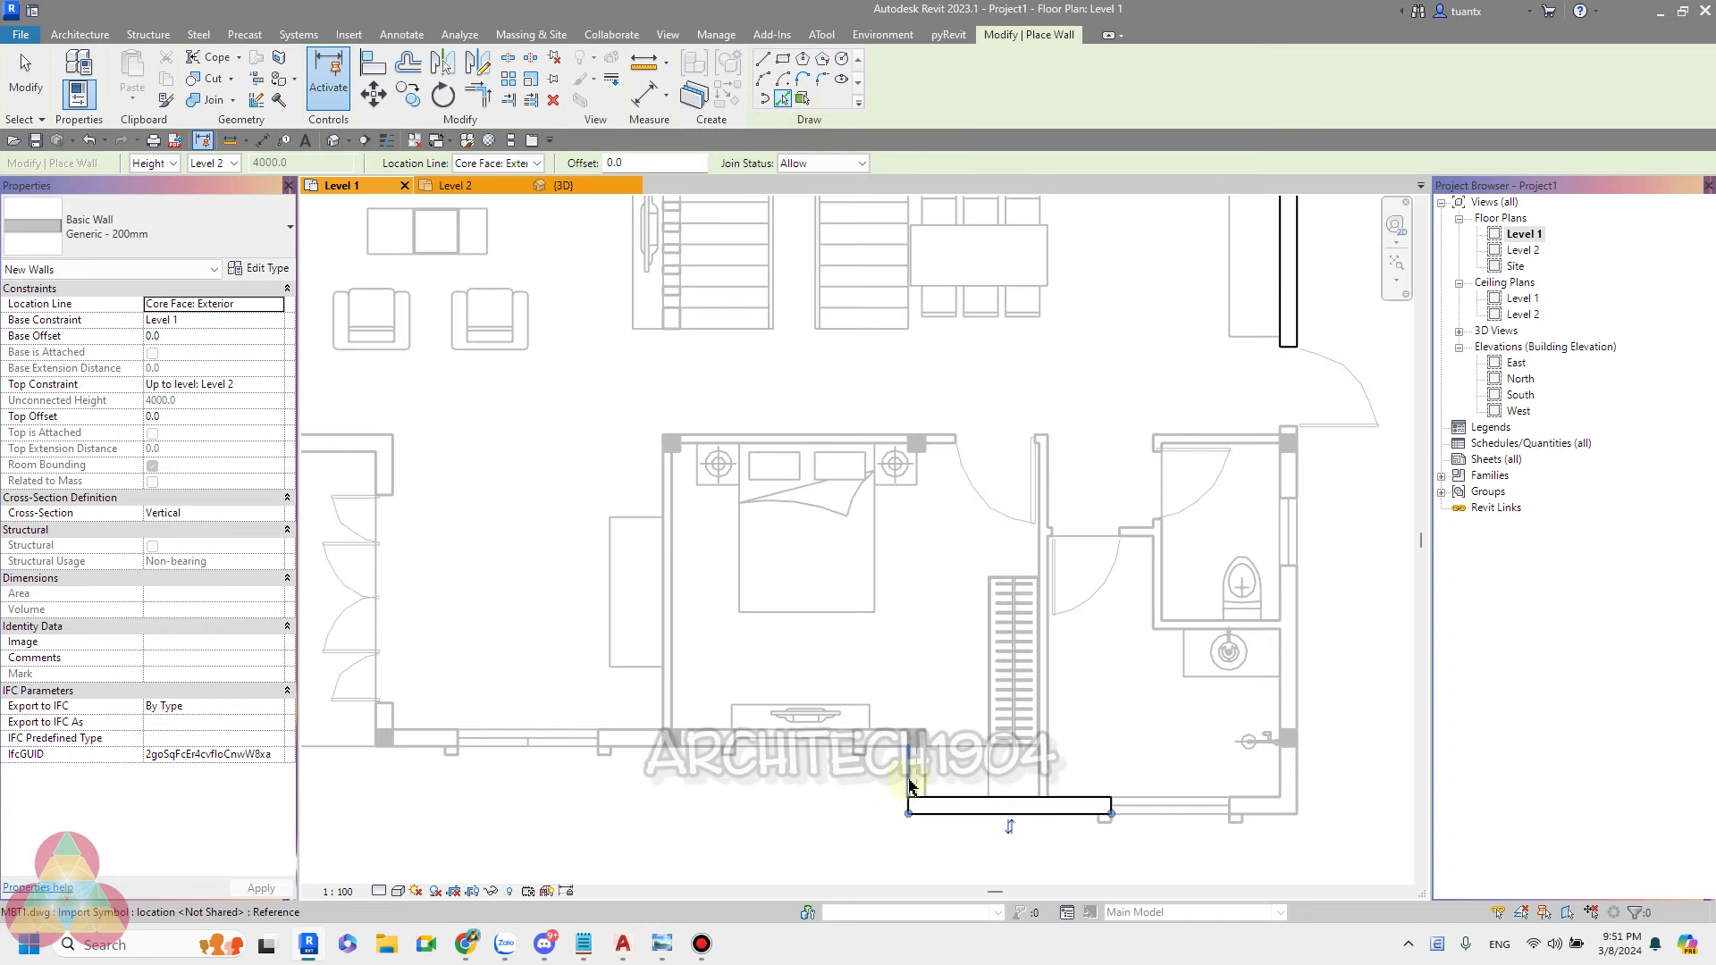
{"action": "scroll", "coordinate": [882, 759], "scroll_direction": "down", "scroll_amount": 3}
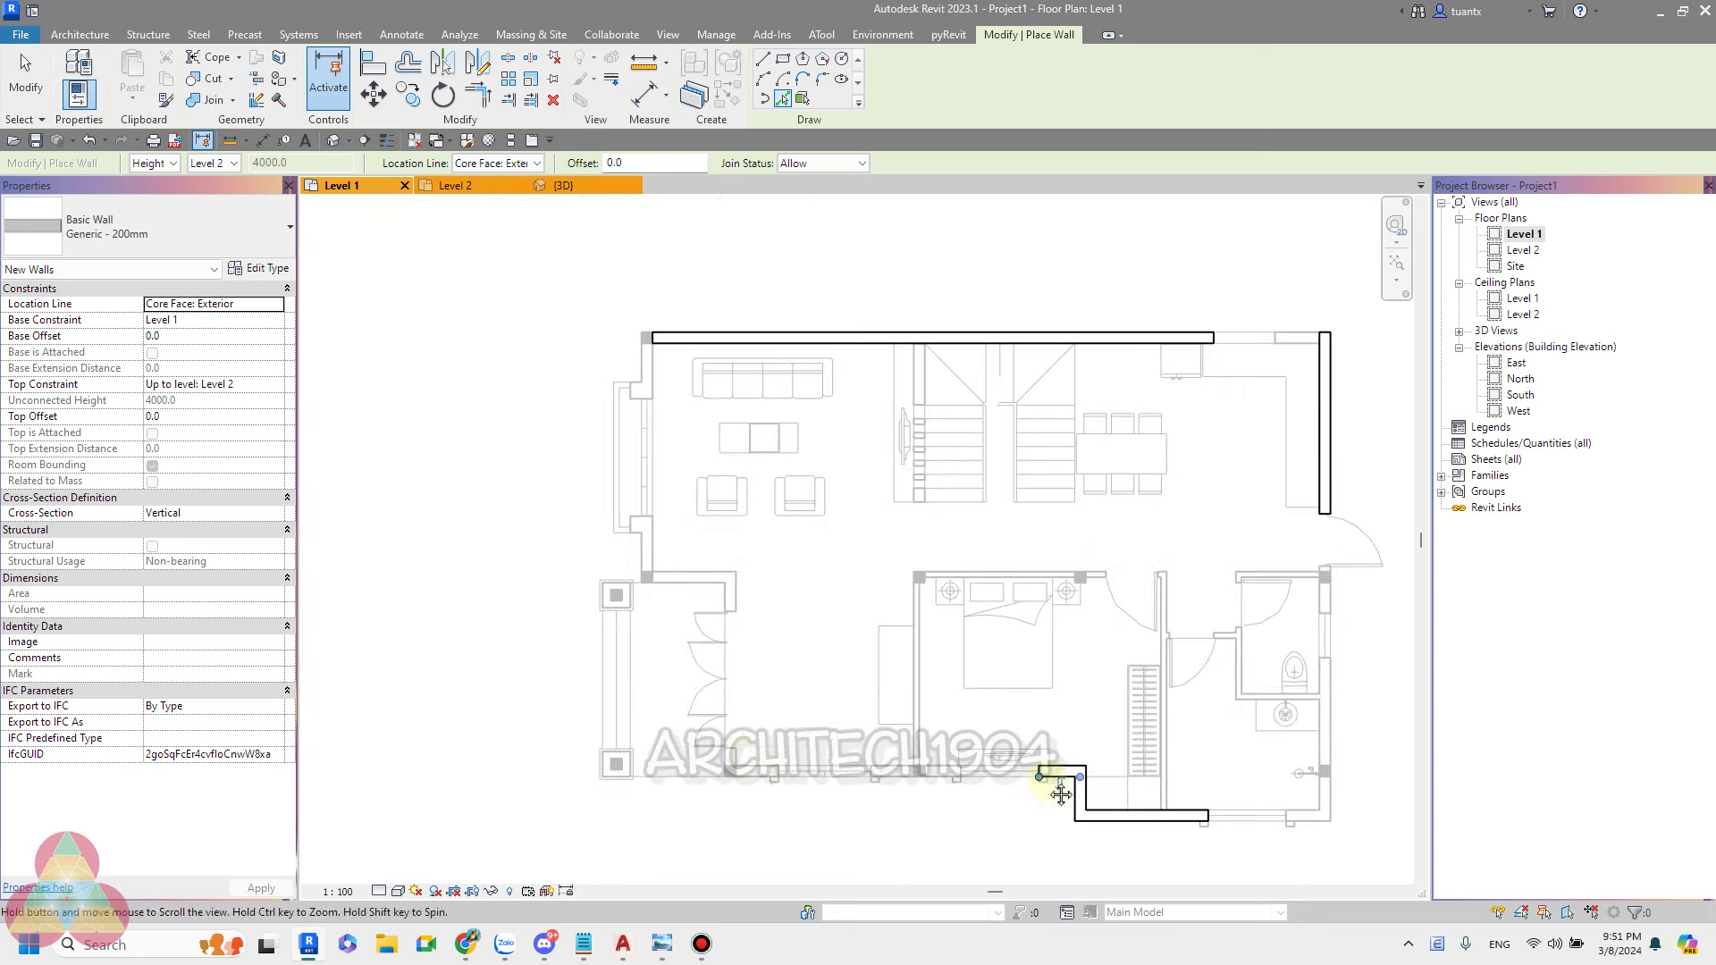
{"action": "scroll", "coordinate": [730, 705], "scroll_direction": "up", "scroll_amount": 3}
{"action": "scroll", "coordinate": [726, 617], "scroll_direction": "up", "scroll_amount": 1}
{"action": "scroll", "coordinate": [725, 519], "scroll_direction": "up", "scroll_amount": 2}
{"action": "left_click", "coordinate": [726, 518]}
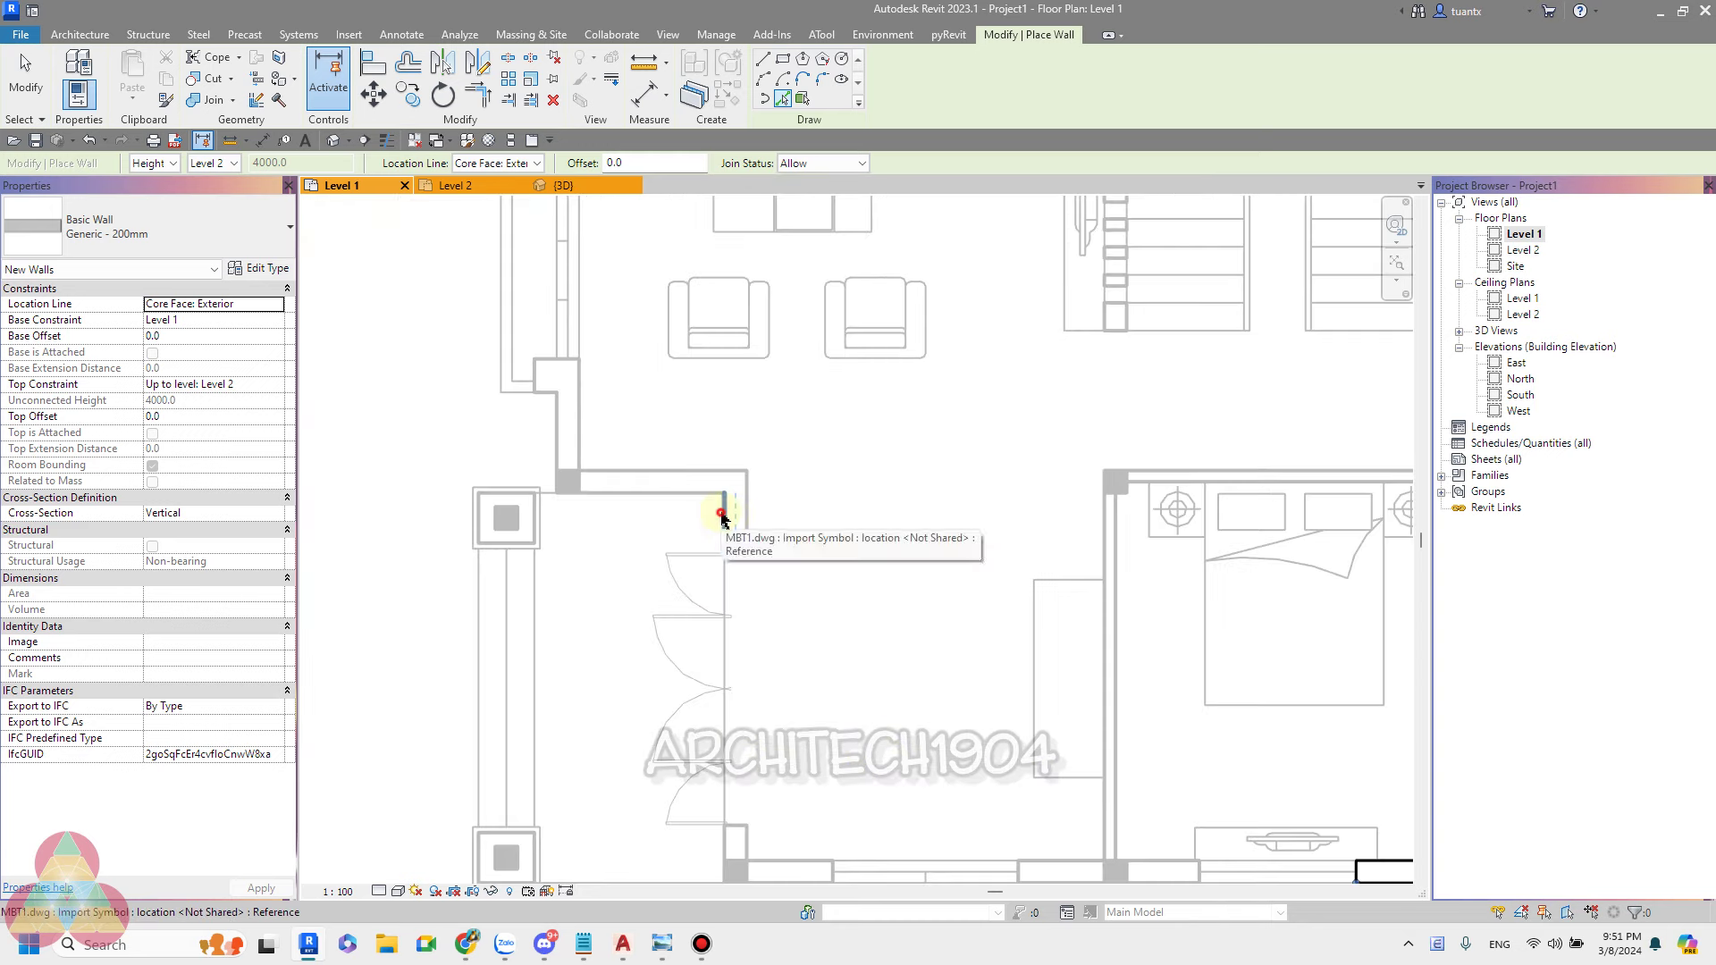
{"action": "left_click", "coordinate": [600, 490]}
{"action": "scroll", "coordinate": [621, 541], "scroll_direction": "down", "scroll_amount": 2}
{"action": "scroll", "coordinate": [559, 554], "scroll_direction": "down", "scroll_amount": 2}
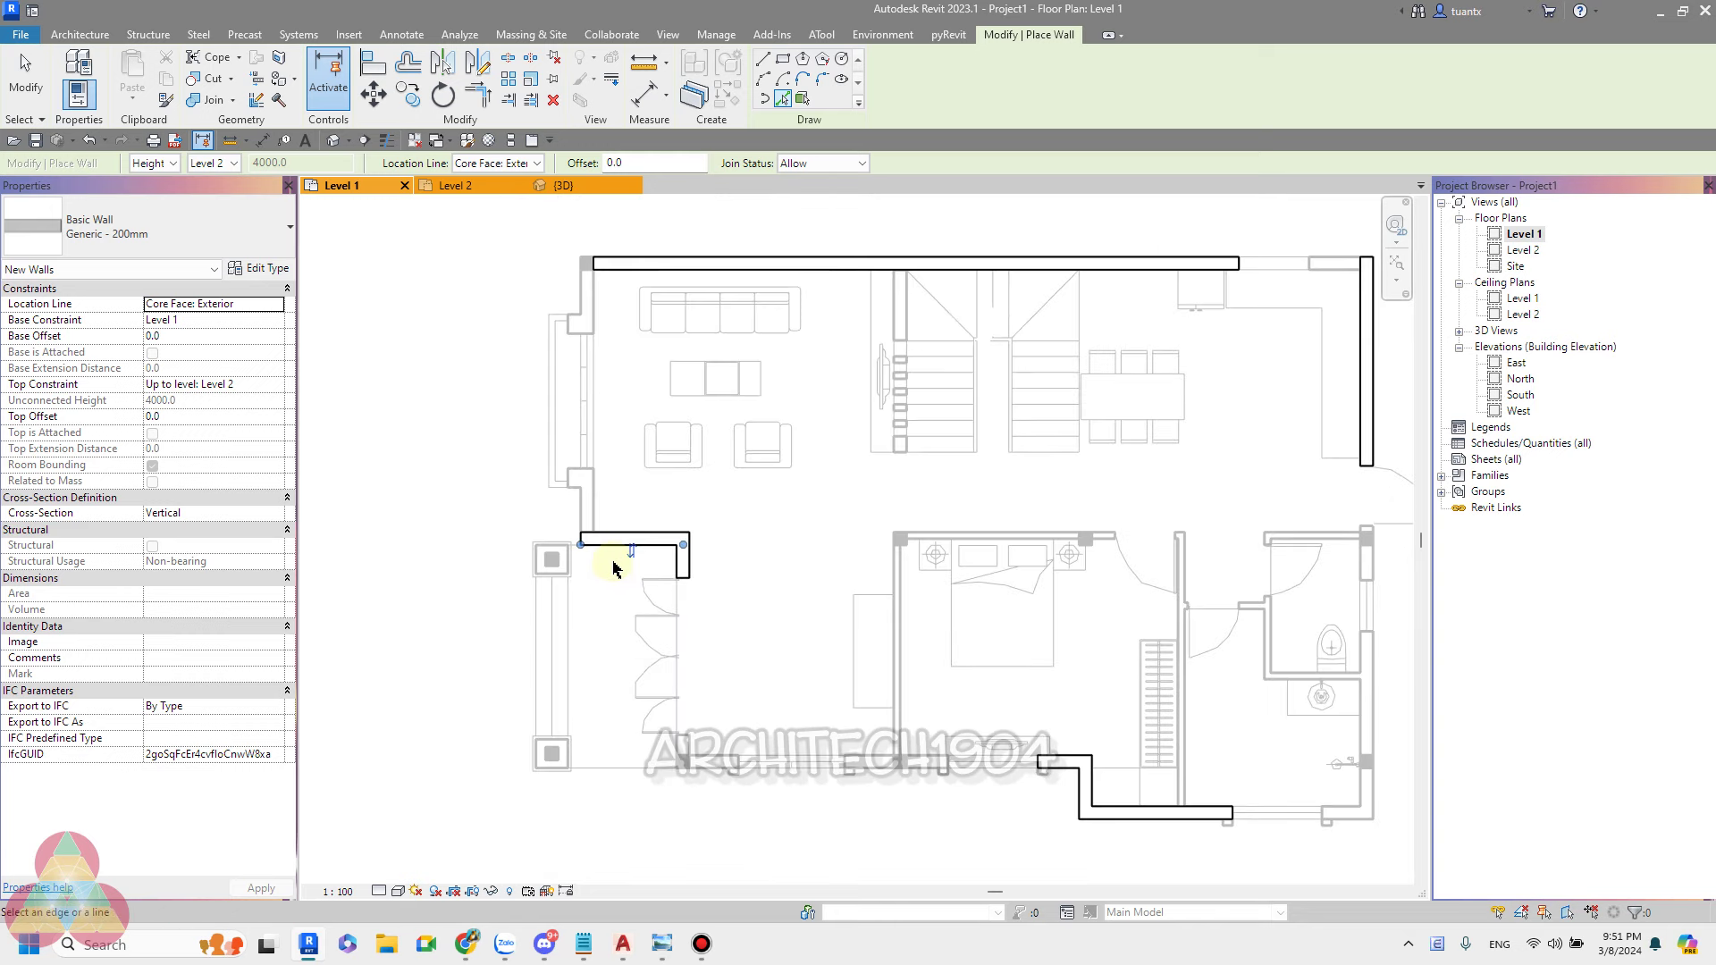
{"action": "key", "text": "Escape"}
{"action": "key", "text": "Escape"}
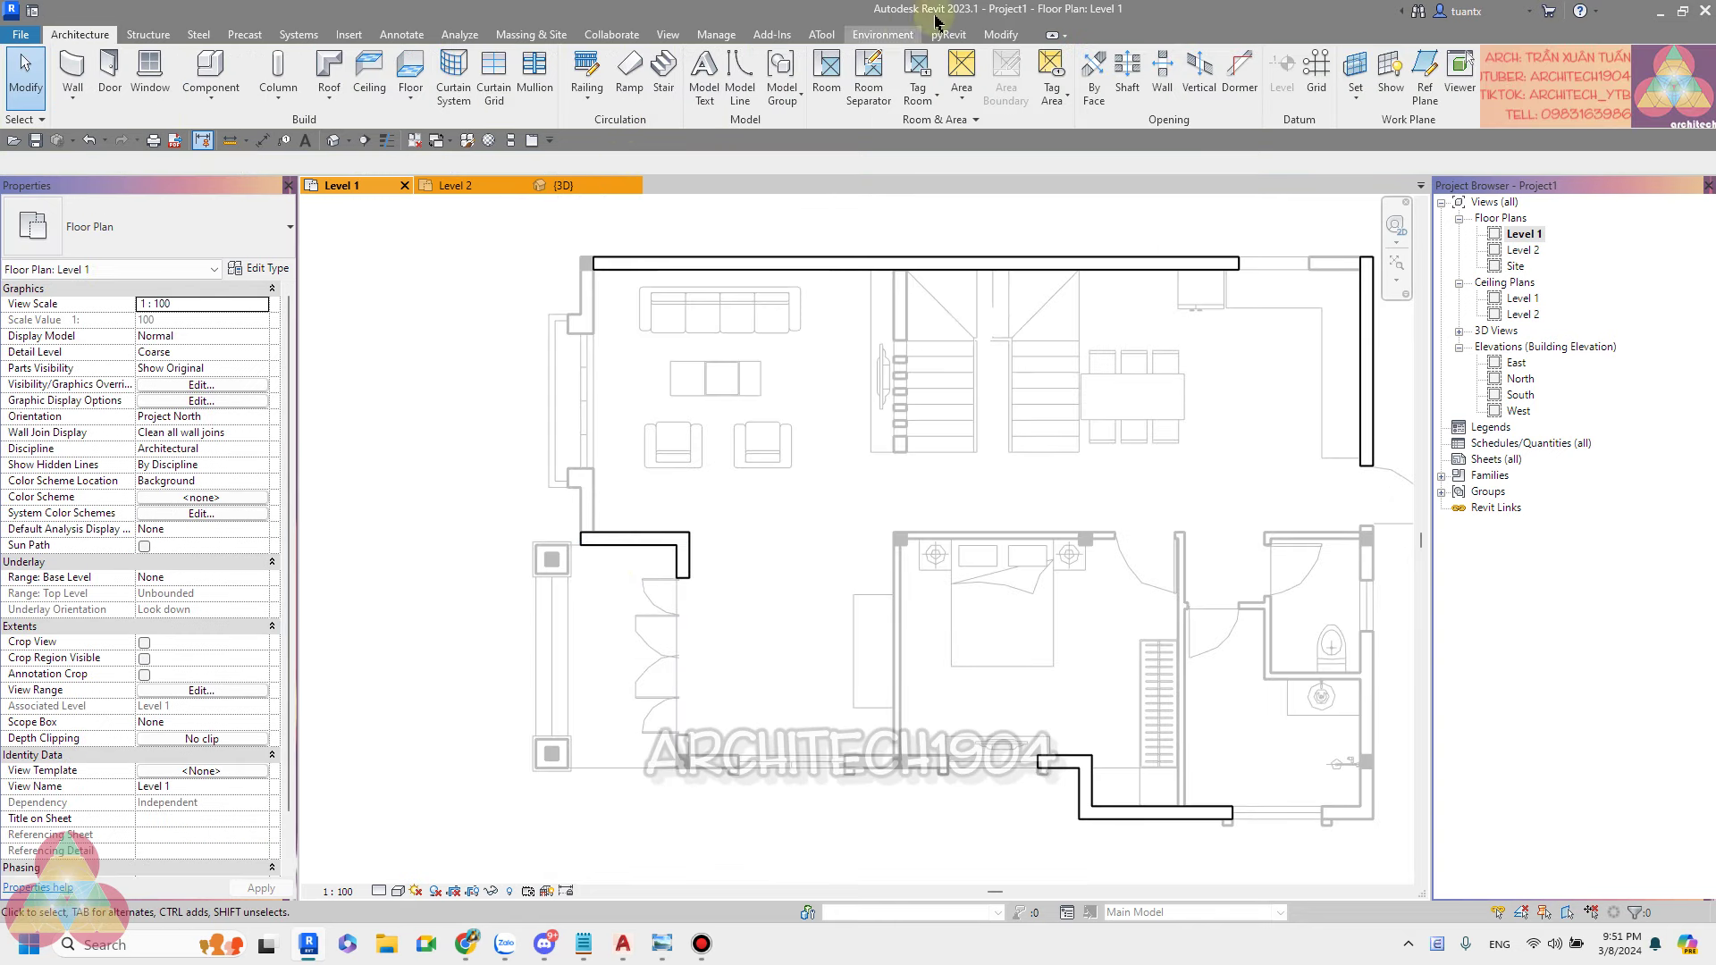
Trim/Extend to Corner the top/right, right/bottom and vertical/bottom wall pairs.
{"action": "left_click", "coordinate": [1000, 34]}
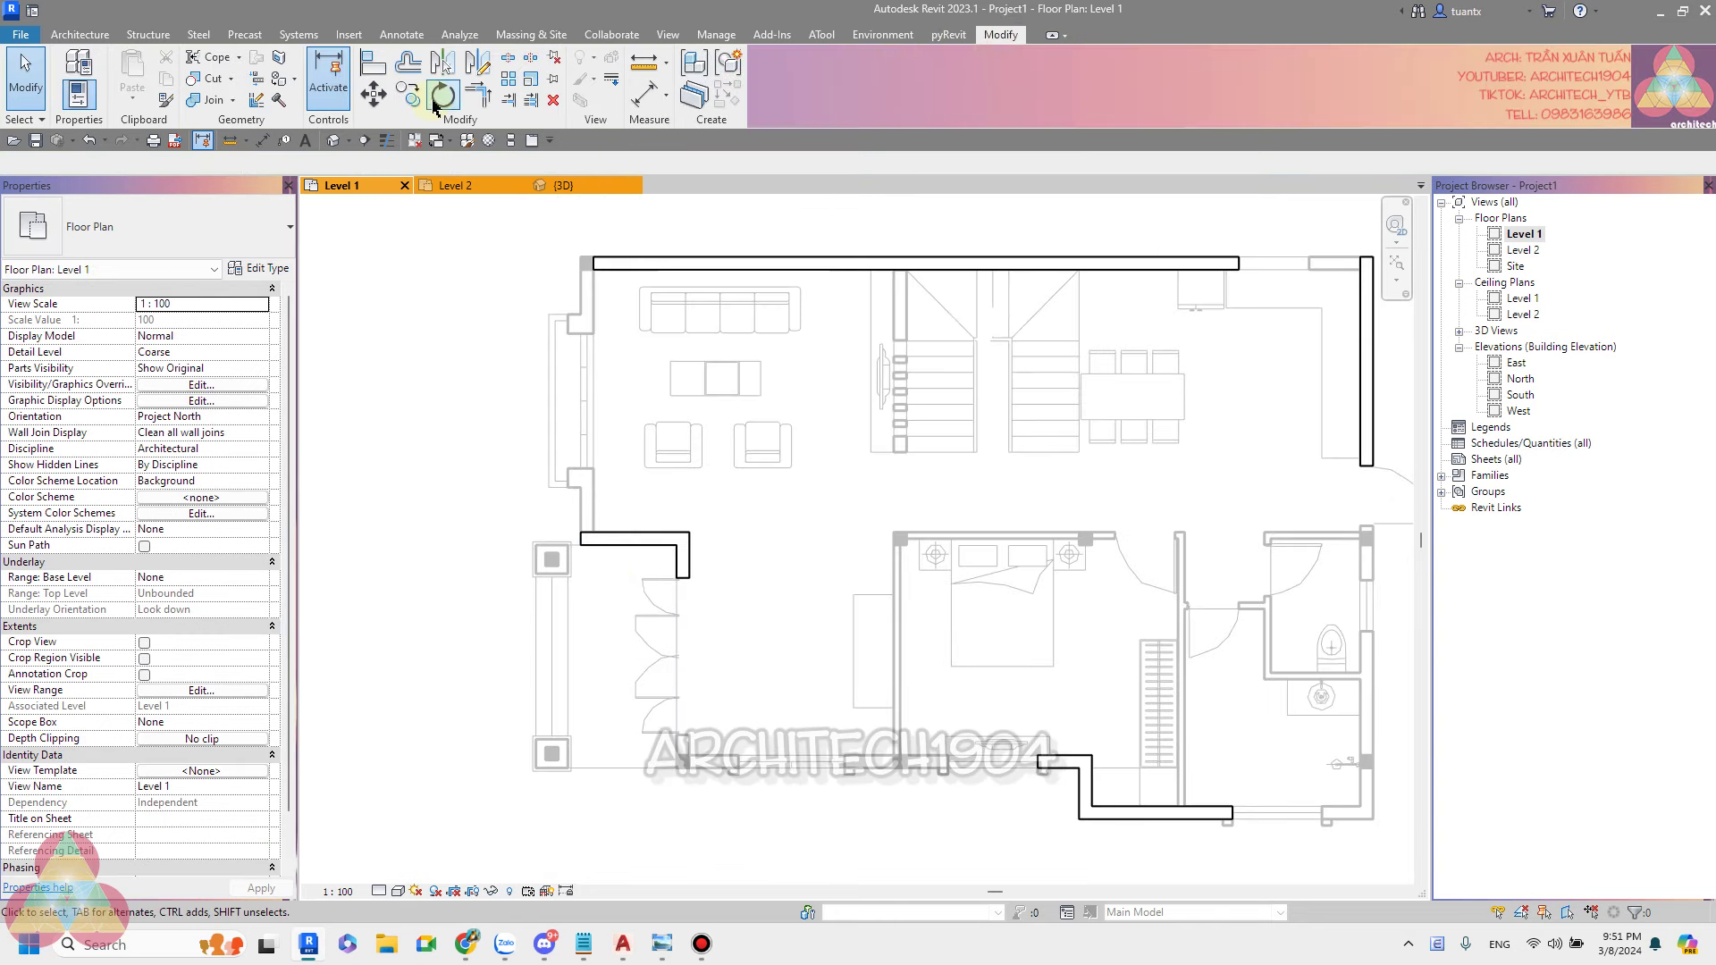
{"action": "left_click", "coordinate": [479, 93]}
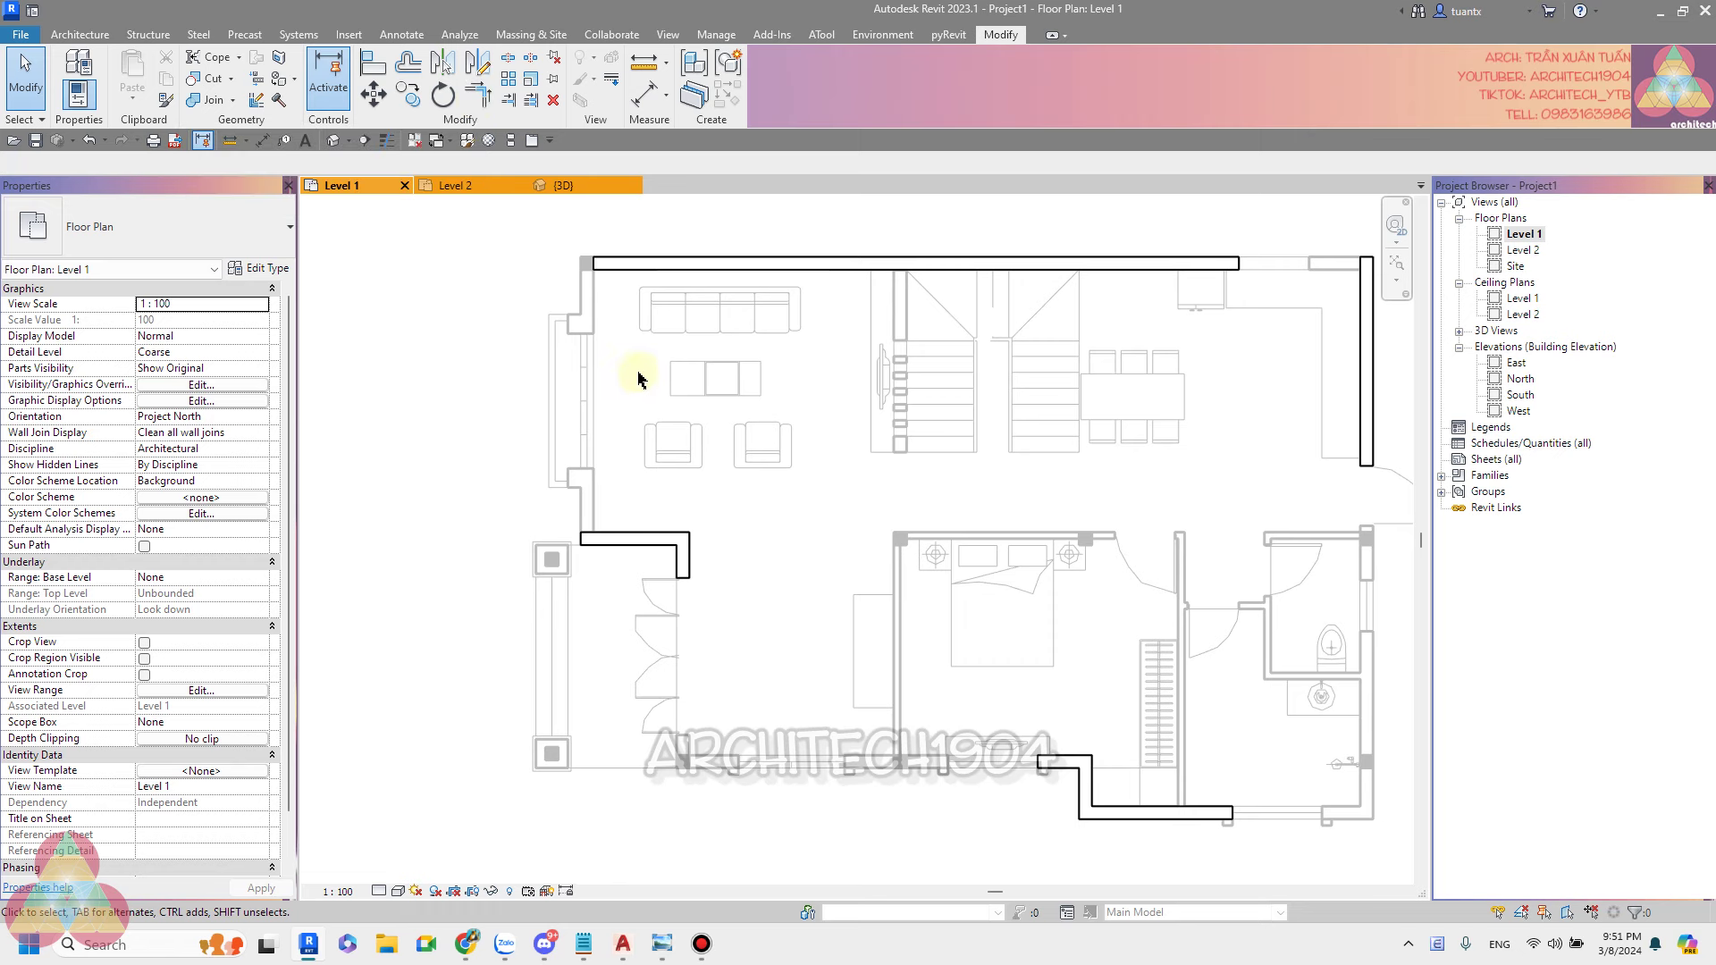
{"action": "left_click", "coordinate": [601, 537]}
{"action": "middle_click_drag", "start_coordinate": [1284, 277], "coordinate": [1039, 277]}
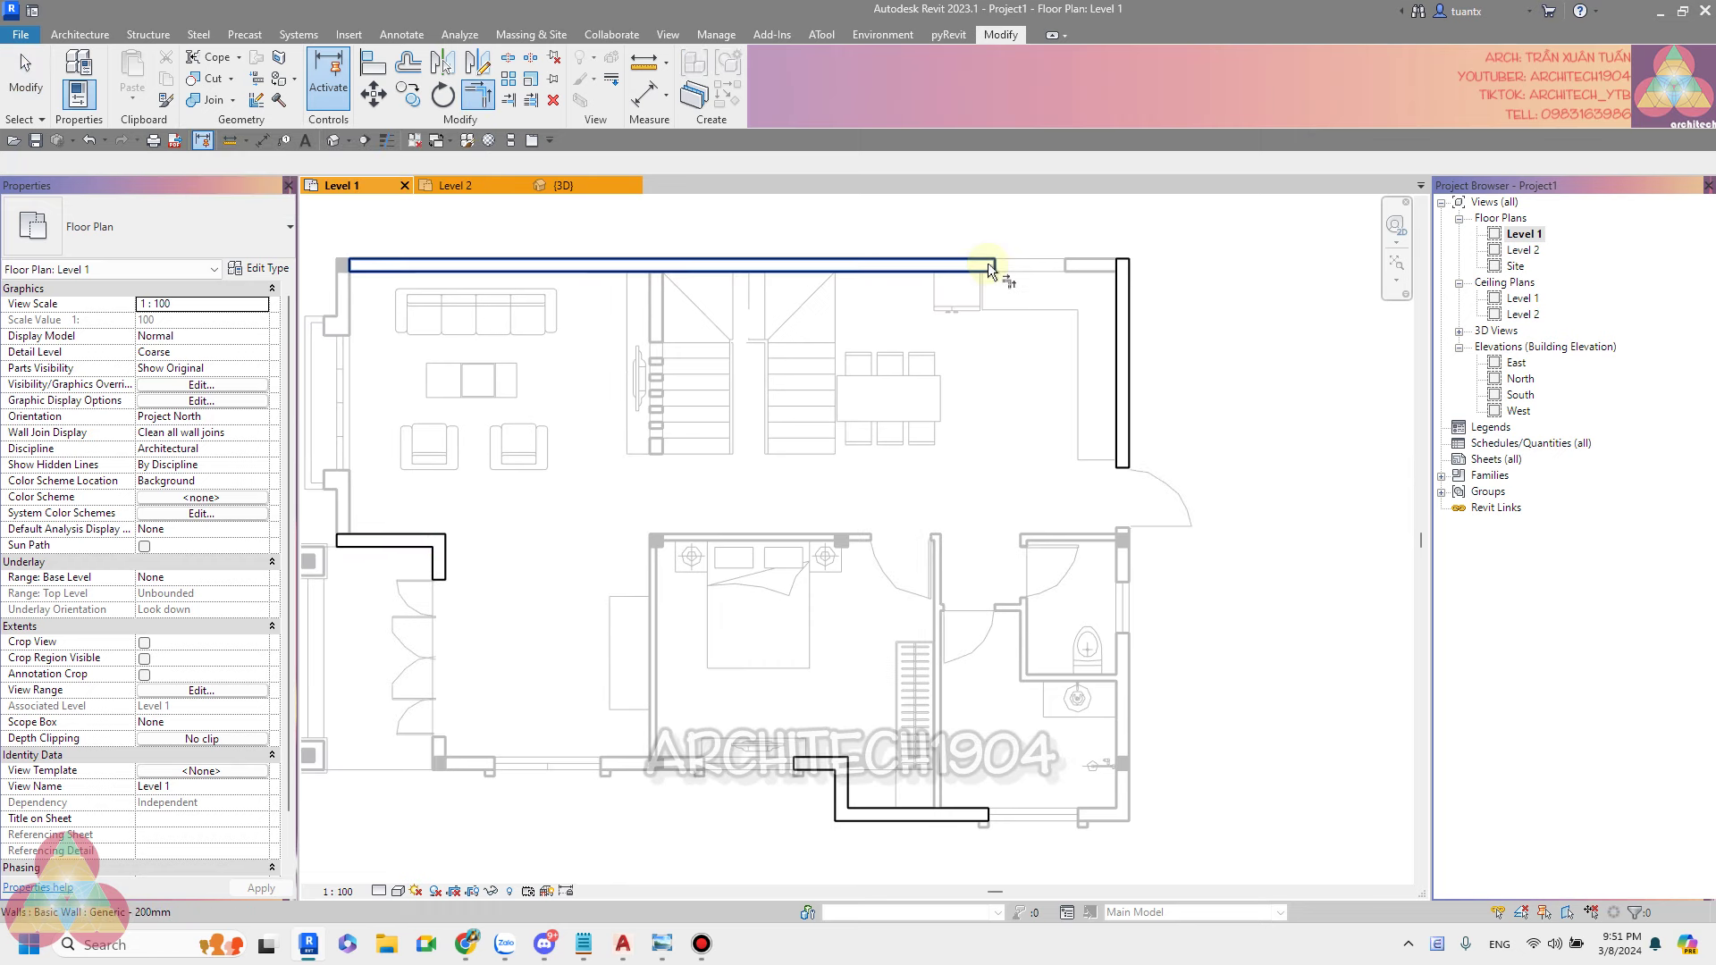
{"action": "left_click", "coordinate": [1122, 345]}
{"action": "left_click", "coordinate": [967, 818]}
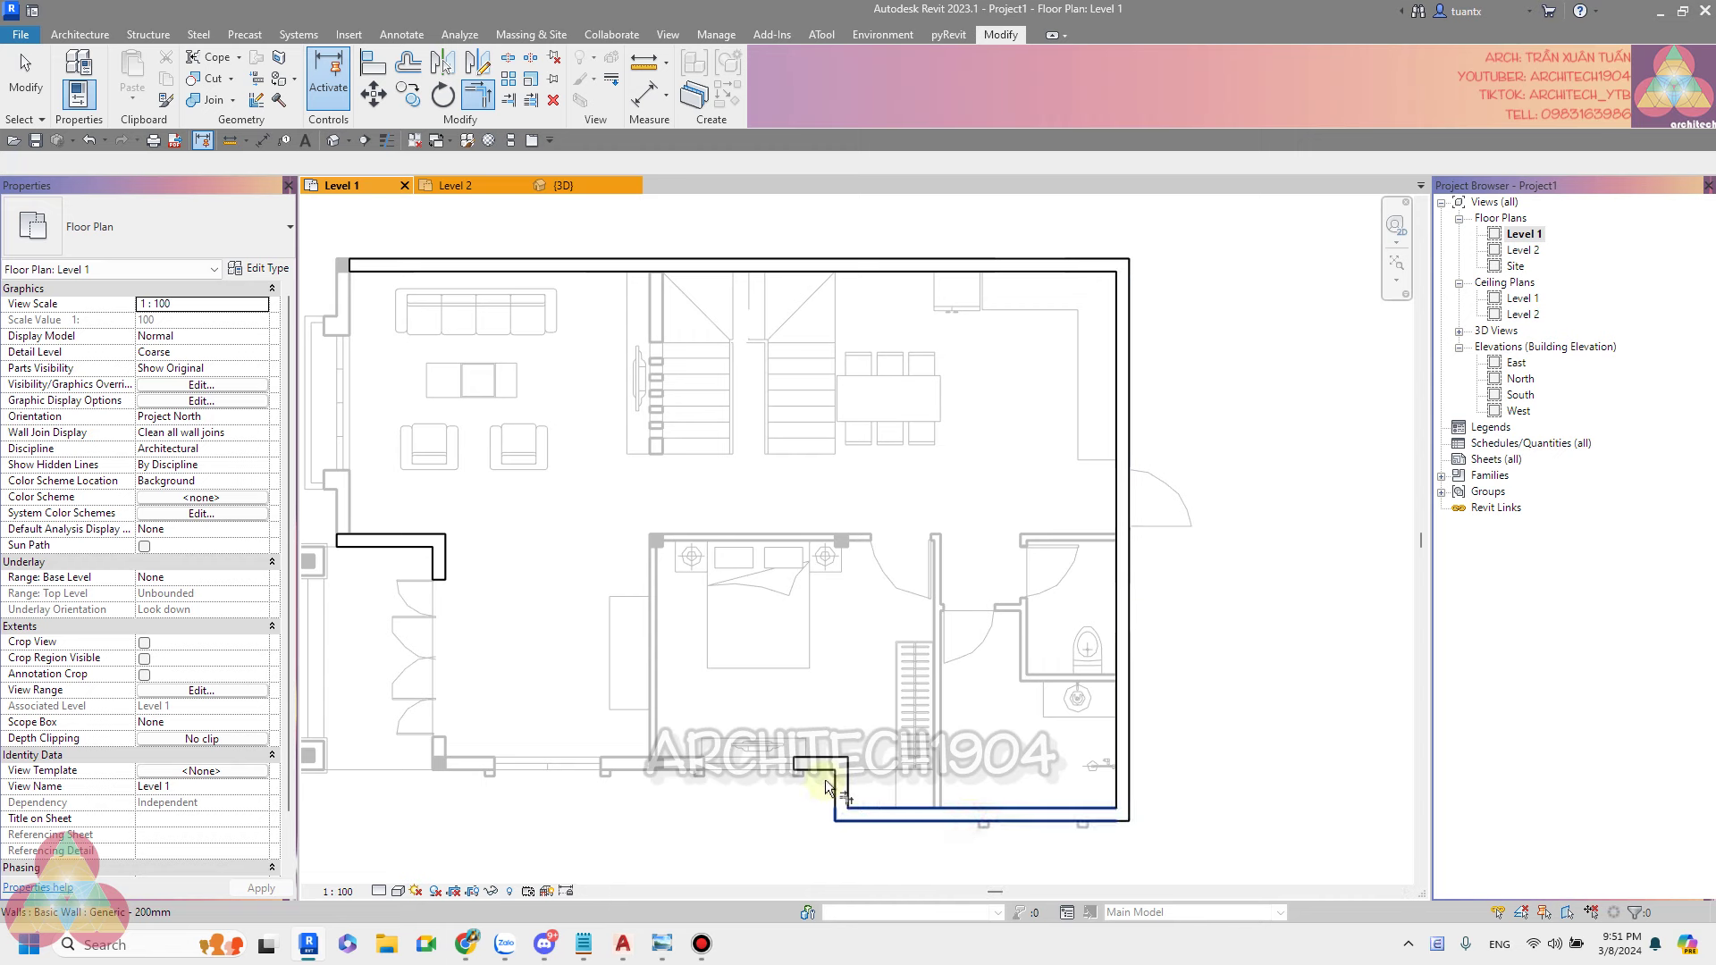
{"action": "middle_click_drag", "start_coordinate": [429, 626], "coordinate": [657, 638]}
{"action": "left_click", "coordinate": [666, 595]}
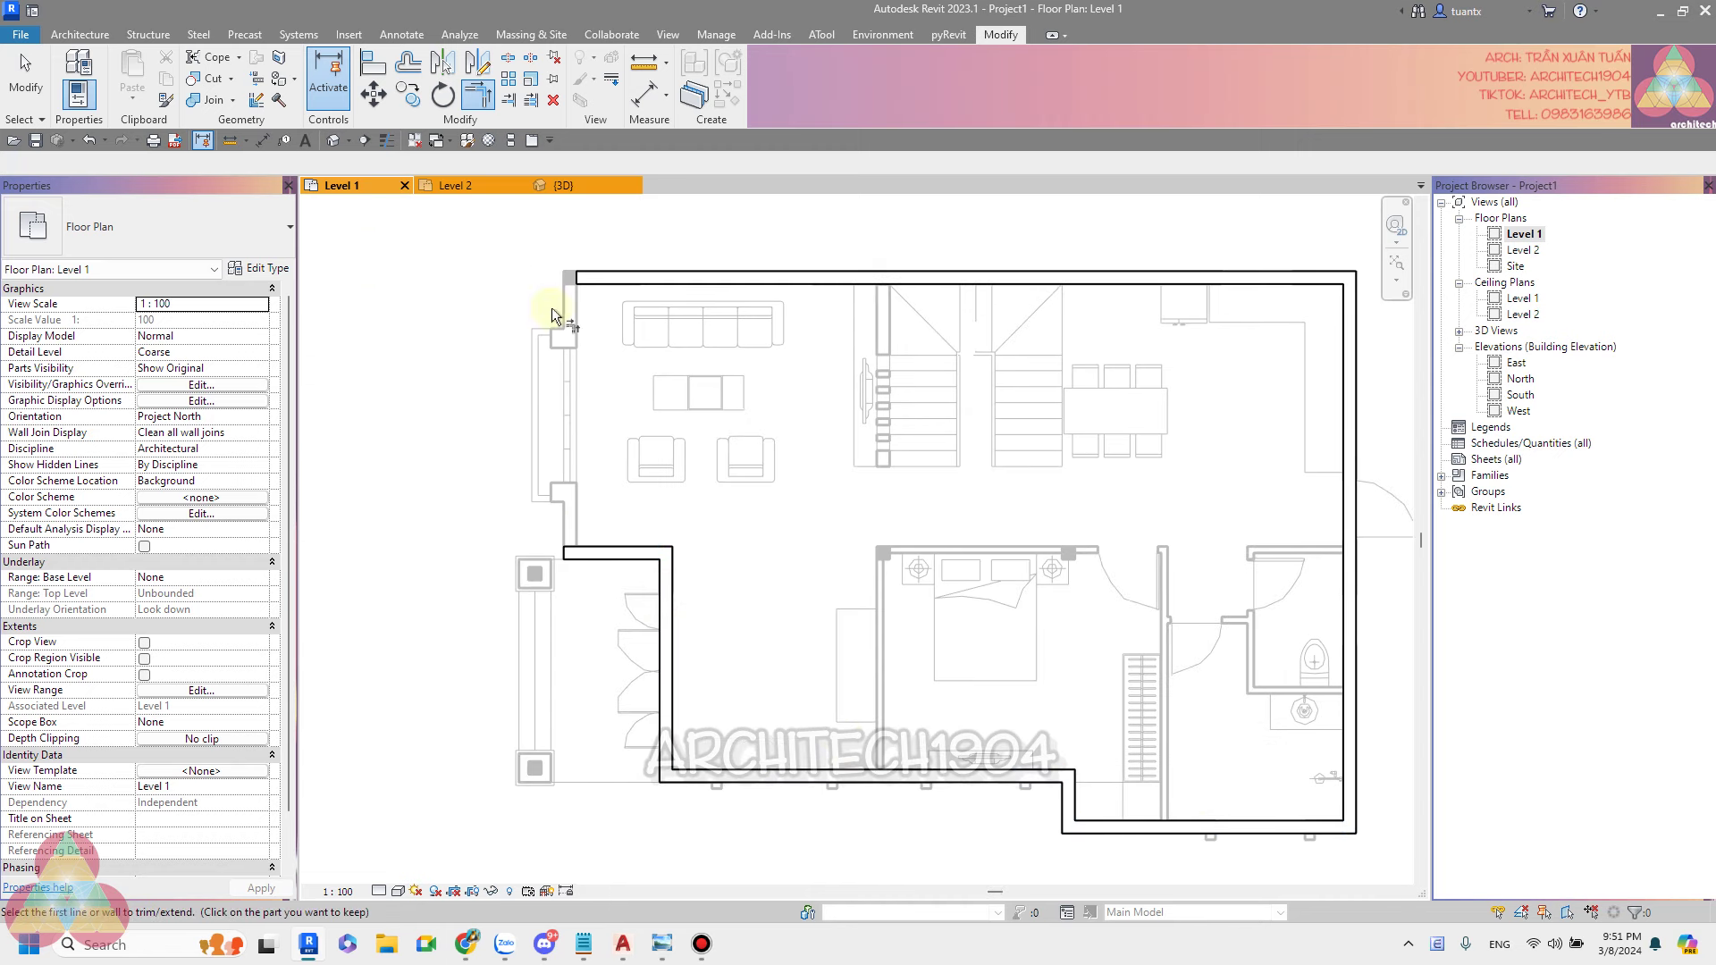
{"action": "key", "text": "Escape"}
{"action": "key", "text": "Escape"}
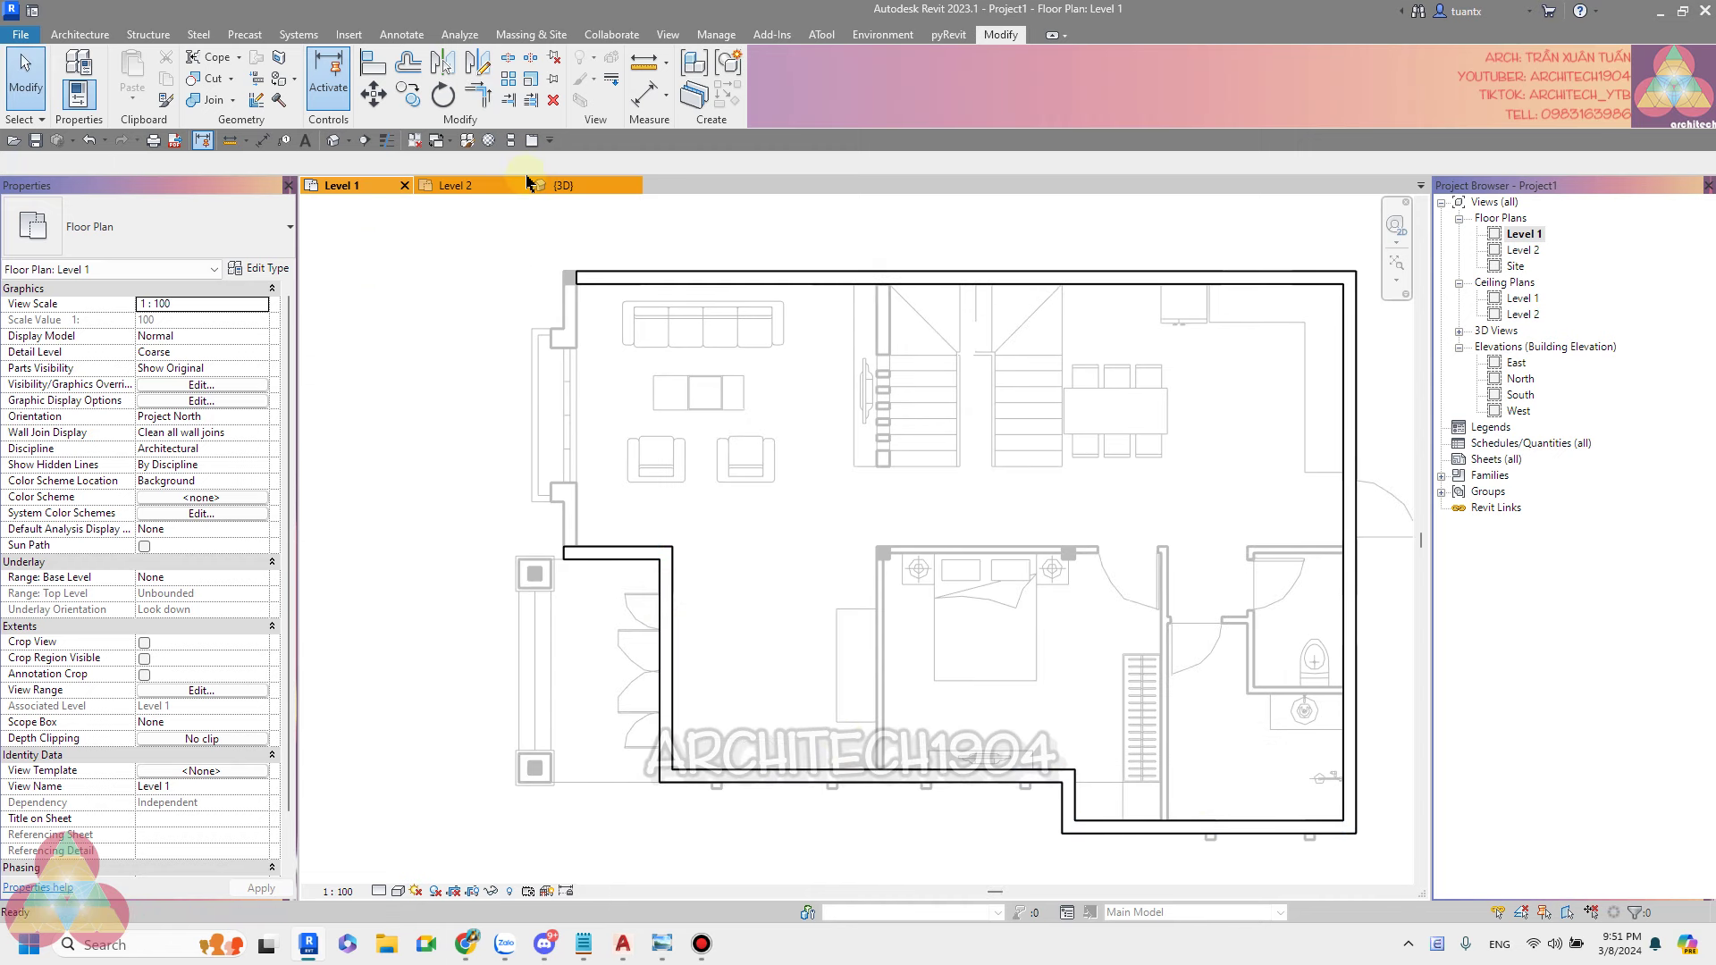
Trace a wall on the left exterior DWG edge using WA with Pick Lines.
{"action": "key", "text": "w"}
{"action": "key", "text": "a"}
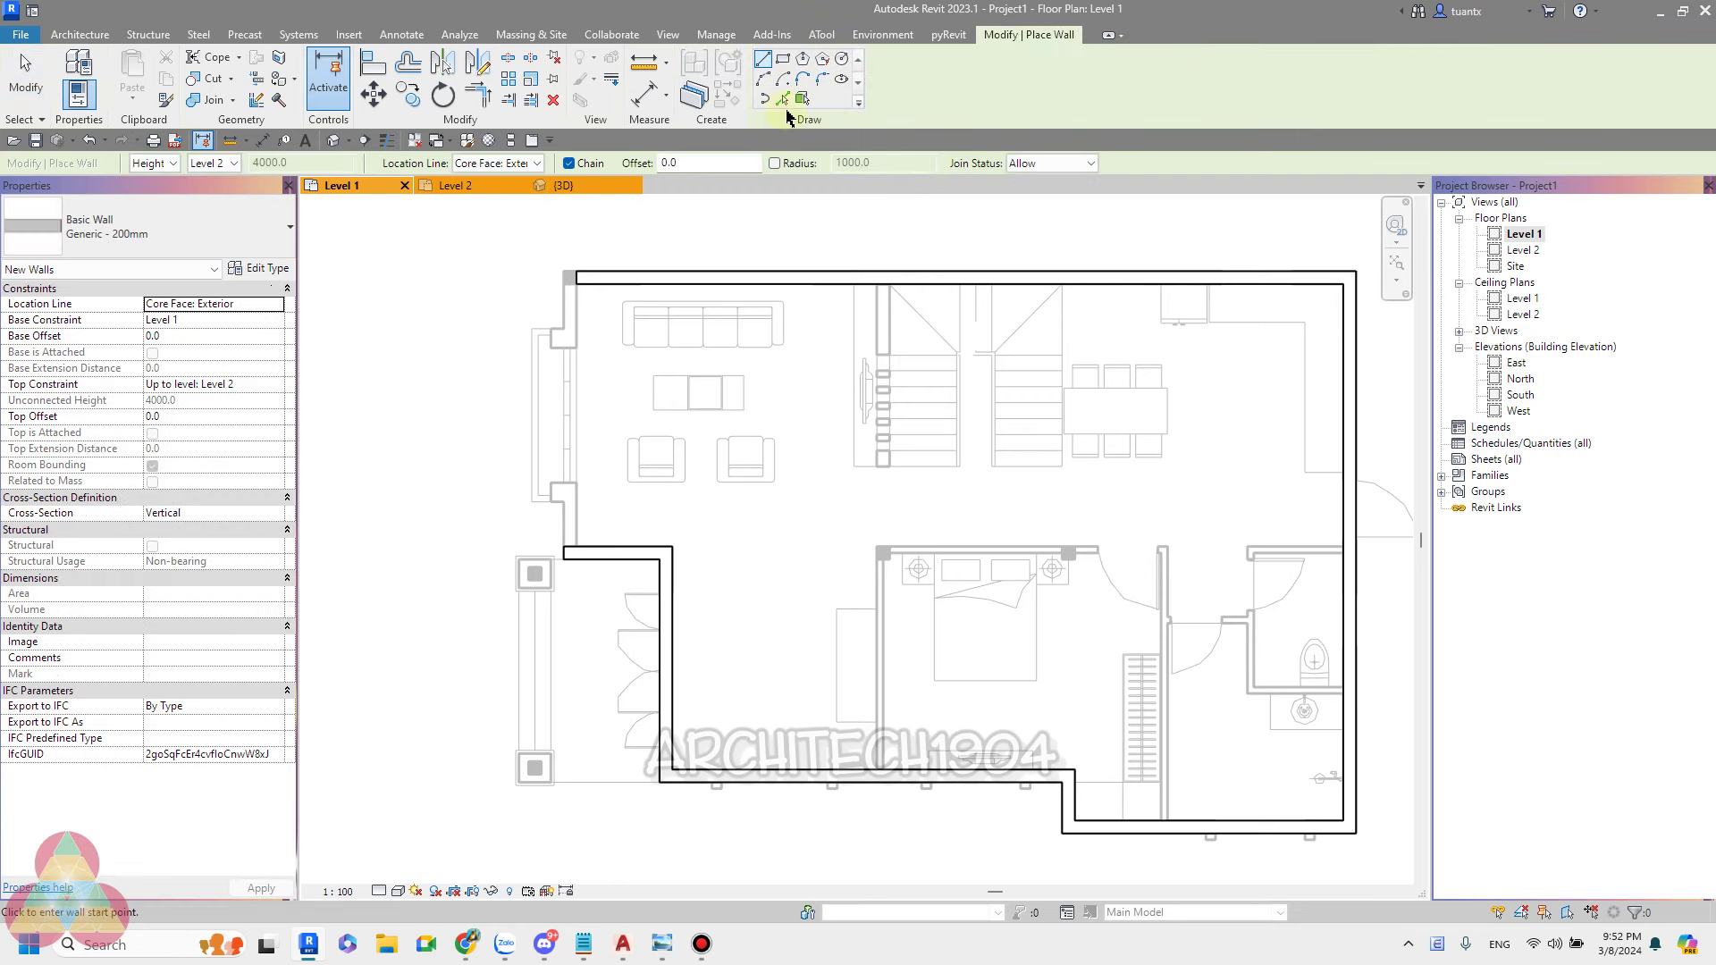
{"action": "key", "text": "p"}
{"action": "key", "text": "l"}
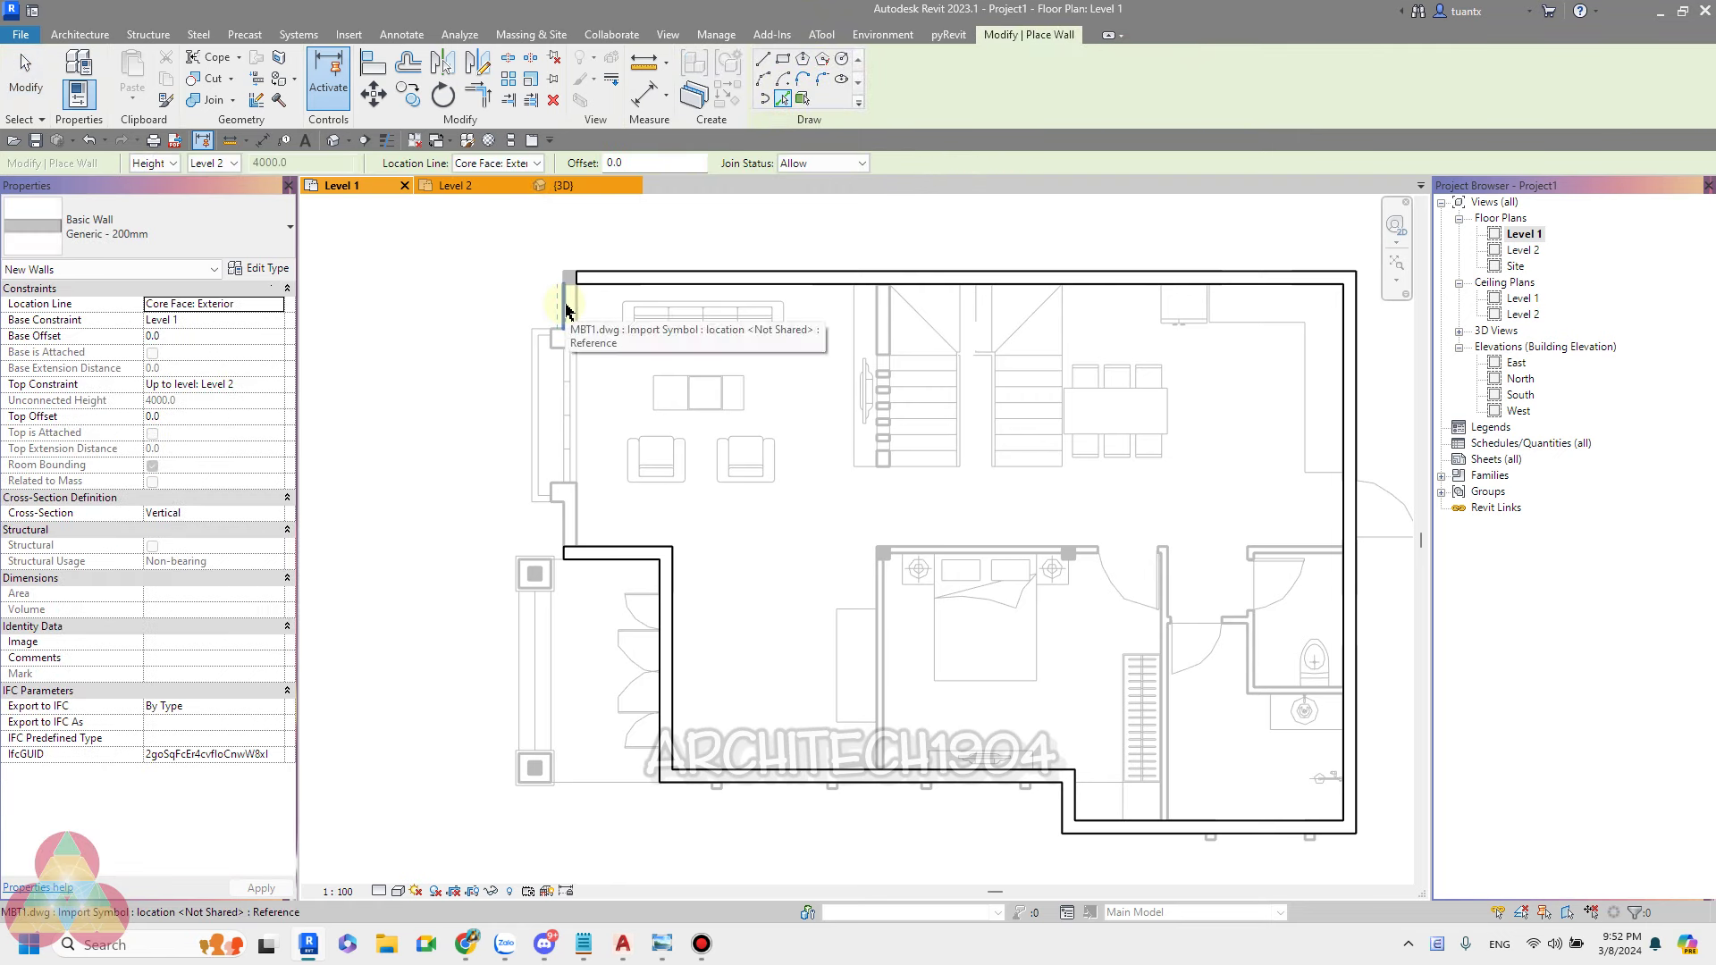
{"action": "scroll", "coordinate": [573, 310], "scroll_direction": "up", "scroll_amount": 2}
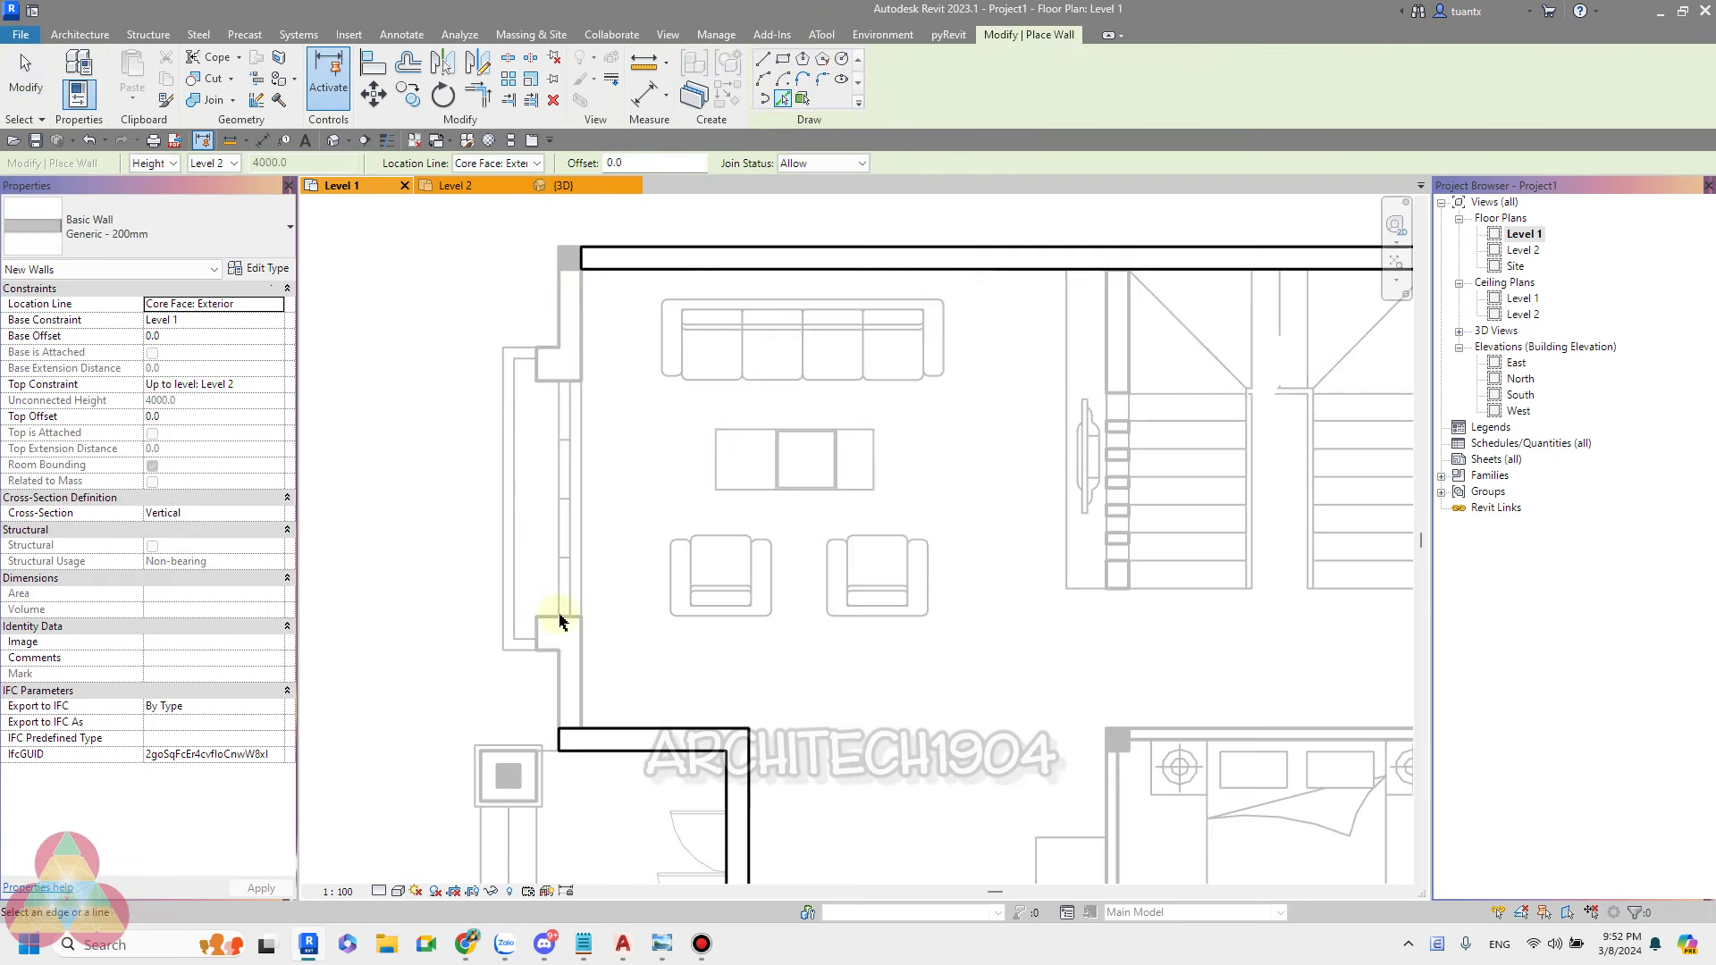
{"action": "left_click", "coordinate": [559, 687]}
{"action": "scroll", "coordinate": [562, 680], "scroll_direction": "down", "scroll_amount": 1}
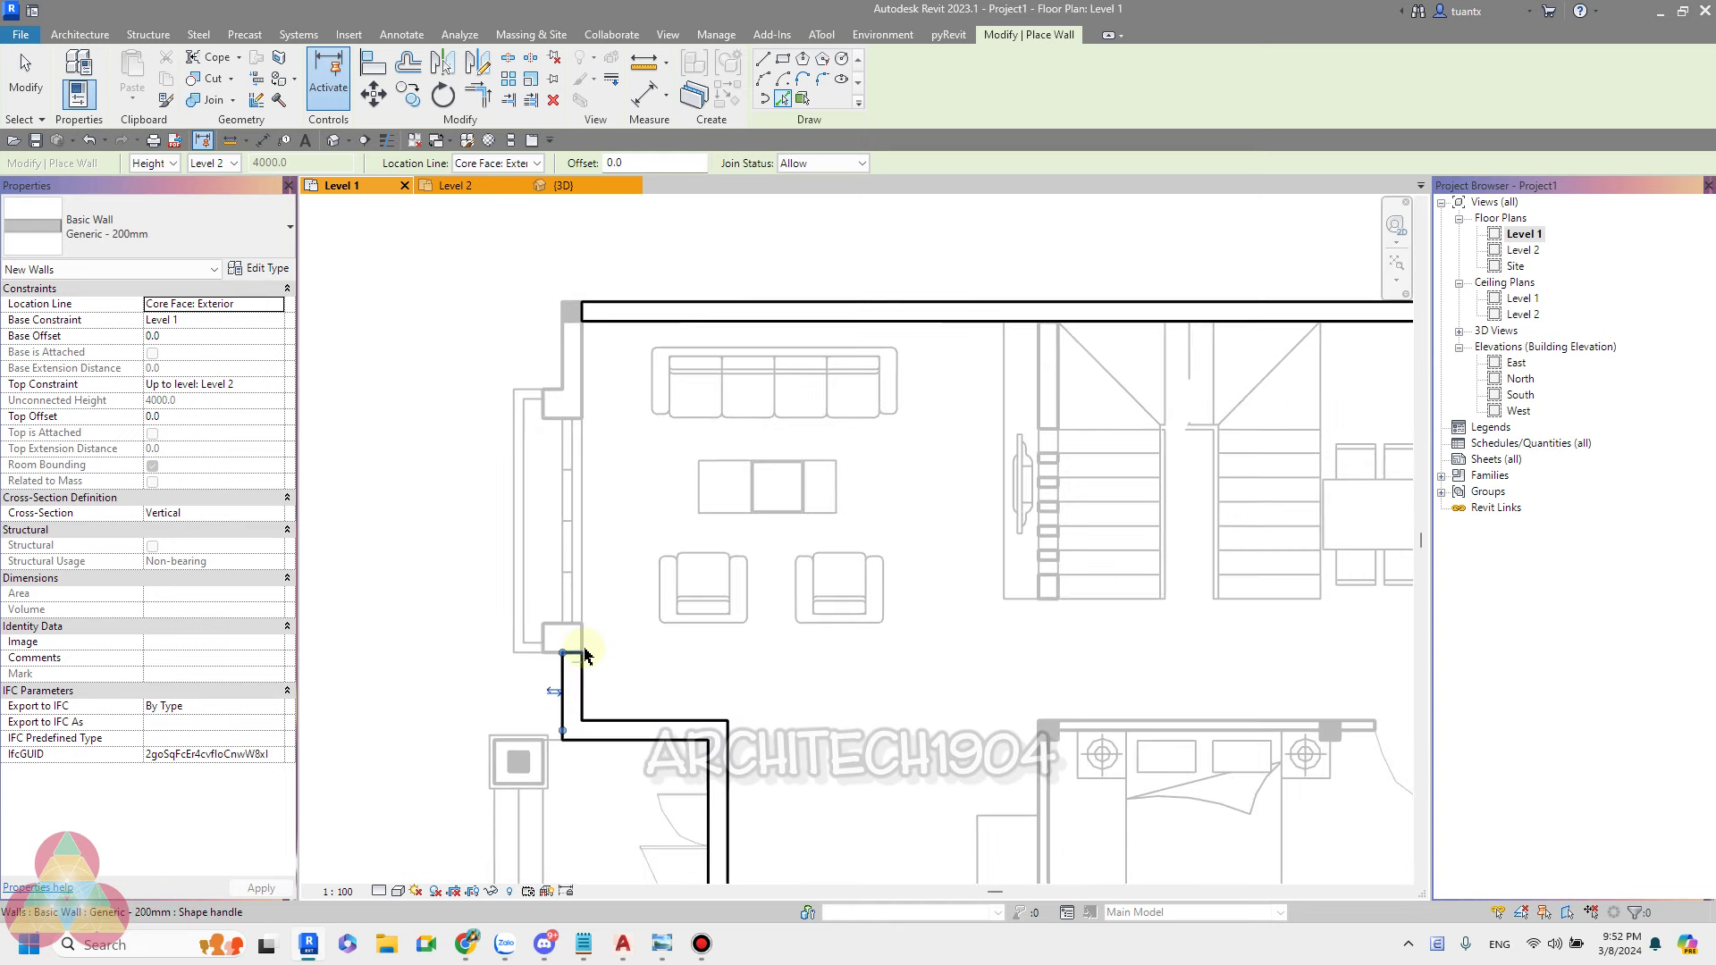
{"action": "key", "text": "Escape"}
{"action": "key", "text": "Escape"}
Extend the short left wall up to the top wall with Trim/Extend to Corner (TR).
{"action": "key", "text": "t"}
{"action": "key", "text": "r"}
{"action": "left_click", "coordinate": [592, 666]}
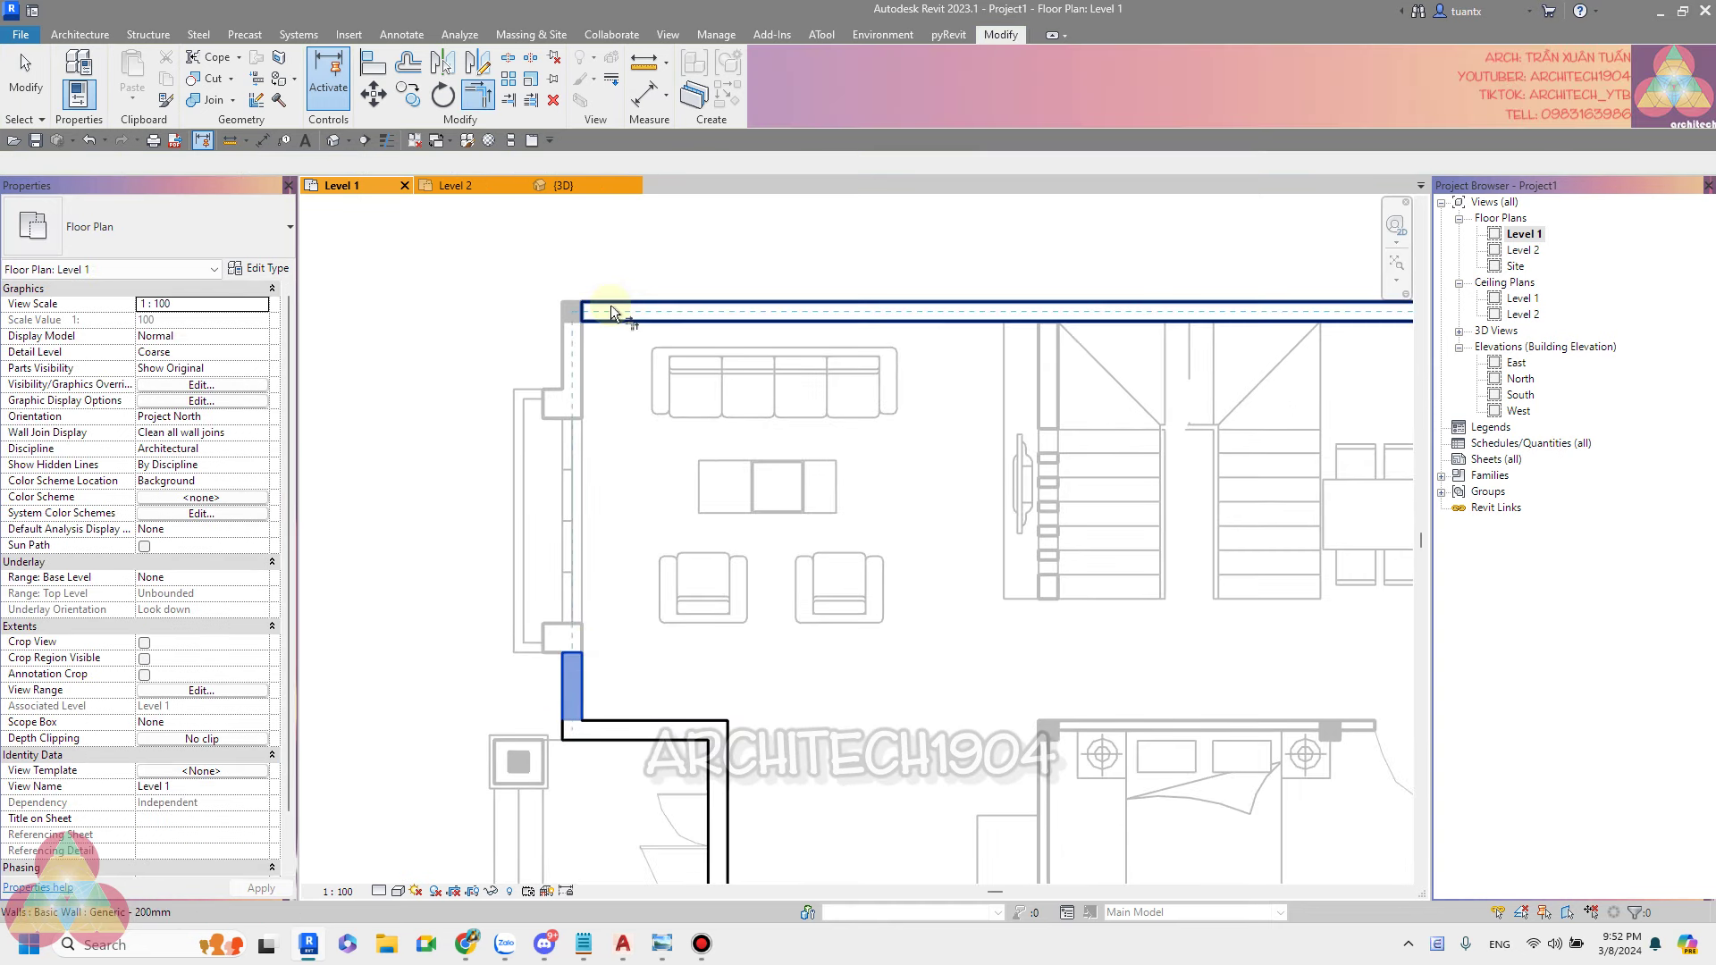
{"action": "left_click", "coordinate": [608, 311]}
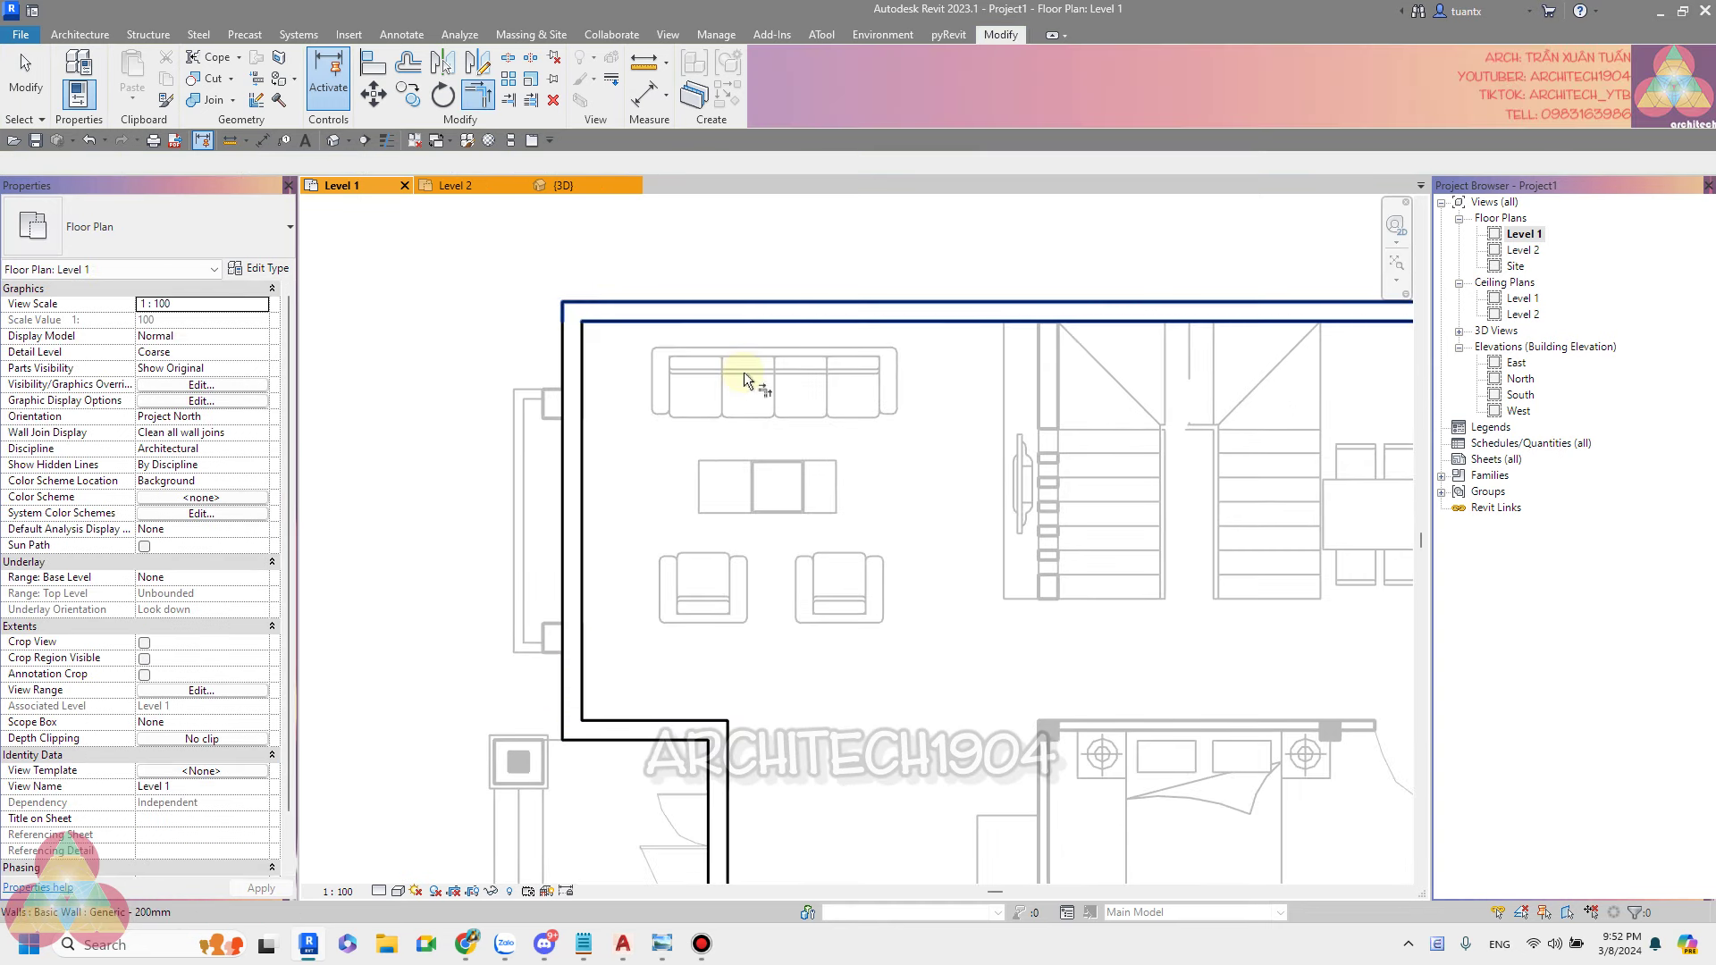
{"action": "scroll", "coordinate": [743, 372], "scroll_direction": "down", "scroll_amount": 3}
{"action": "scroll", "coordinate": [704, 393], "scroll_direction": "down", "scroll_amount": 1}
{"action": "key", "text": "Escape"}
{"action": "key", "text": "Escape"}
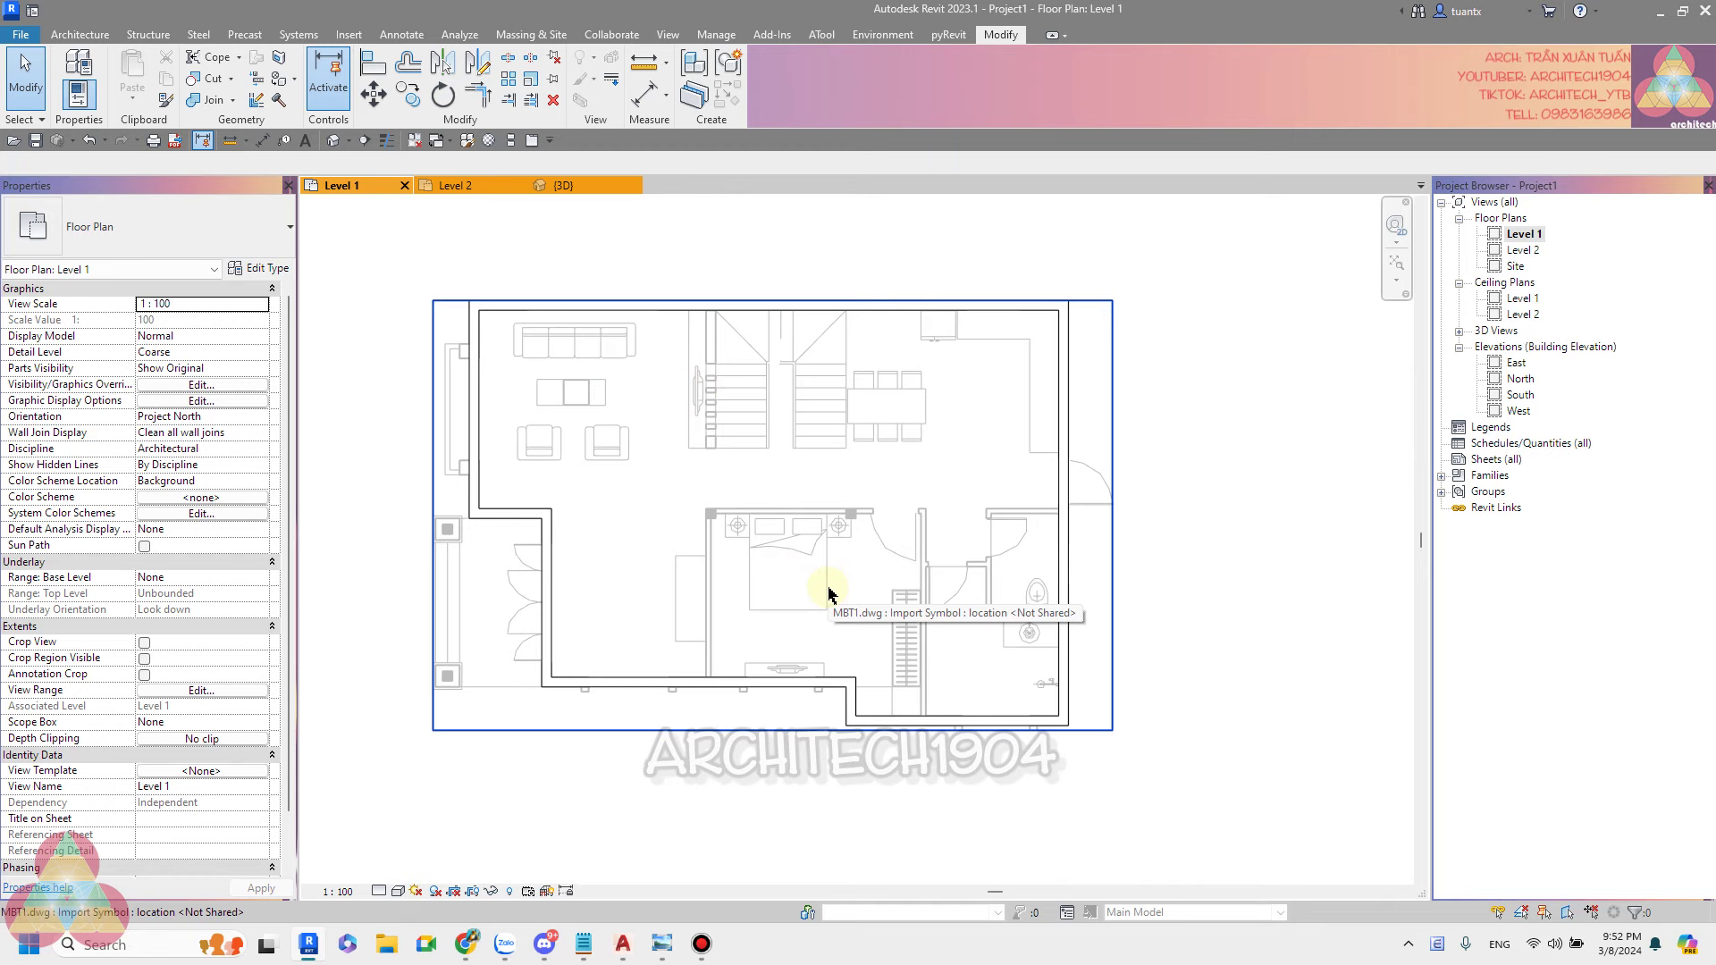
Select the top exterior wall.
{"action": "scroll", "coordinate": [468, 277], "scroll_direction": "up", "scroll_amount": 1}
{"action": "scroll", "coordinate": [473, 320], "scroll_direction": "up", "scroll_amount": 3}
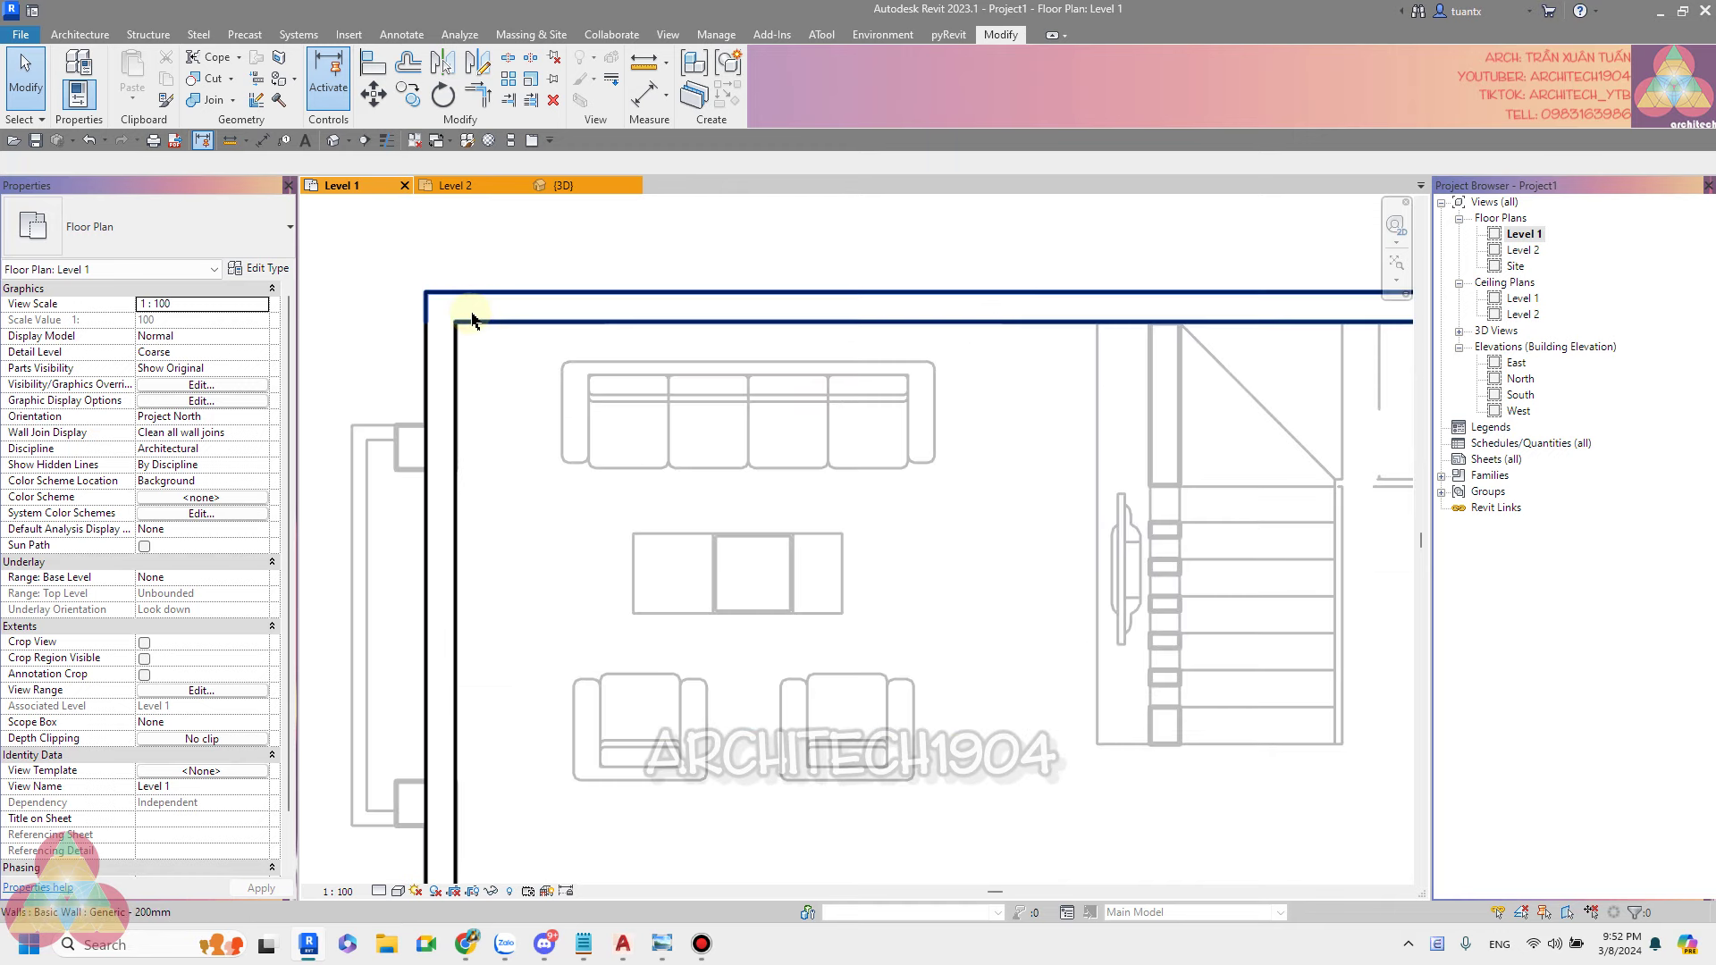
{"action": "left_click", "coordinate": [472, 322]}
{"action": "scroll", "coordinate": [452, 304], "scroll_direction": "up", "scroll_amount": 3}
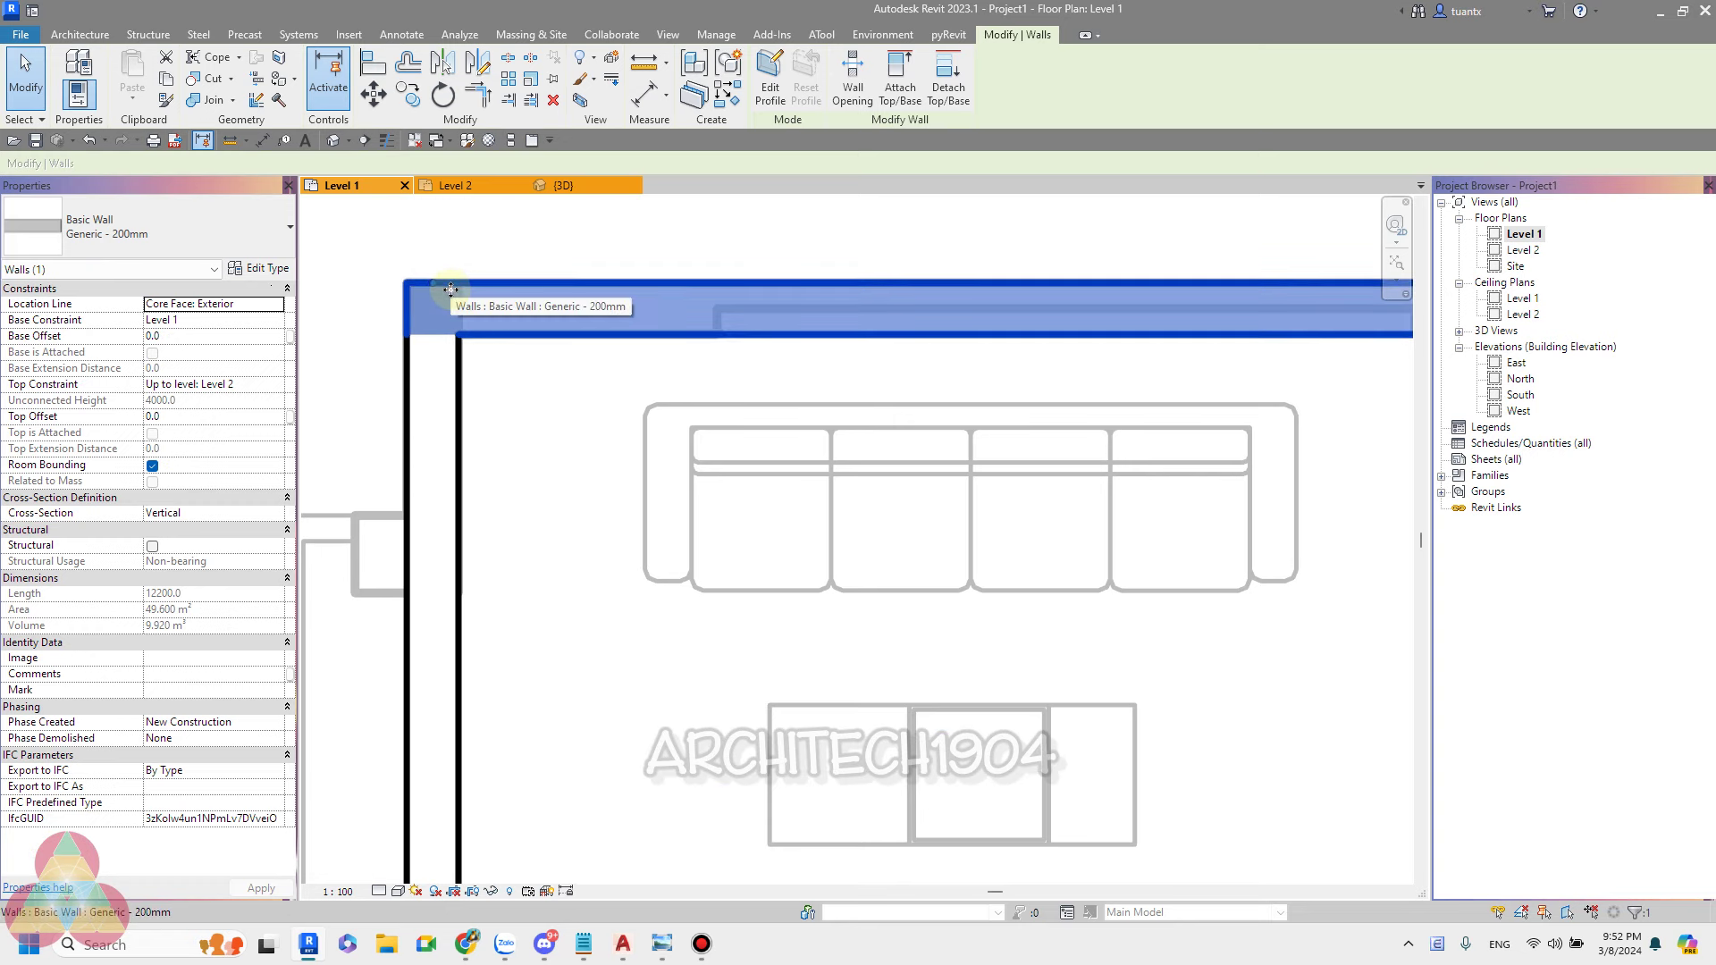
Change the top wall's type to CW 102-50-100p in the Type Selector.
{"action": "scroll", "coordinate": [832, 390], "scroll_direction": "down", "scroll_amount": 2}
{"action": "scroll", "coordinate": [832, 391], "scroll_direction": "down", "scroll_amount": 2}
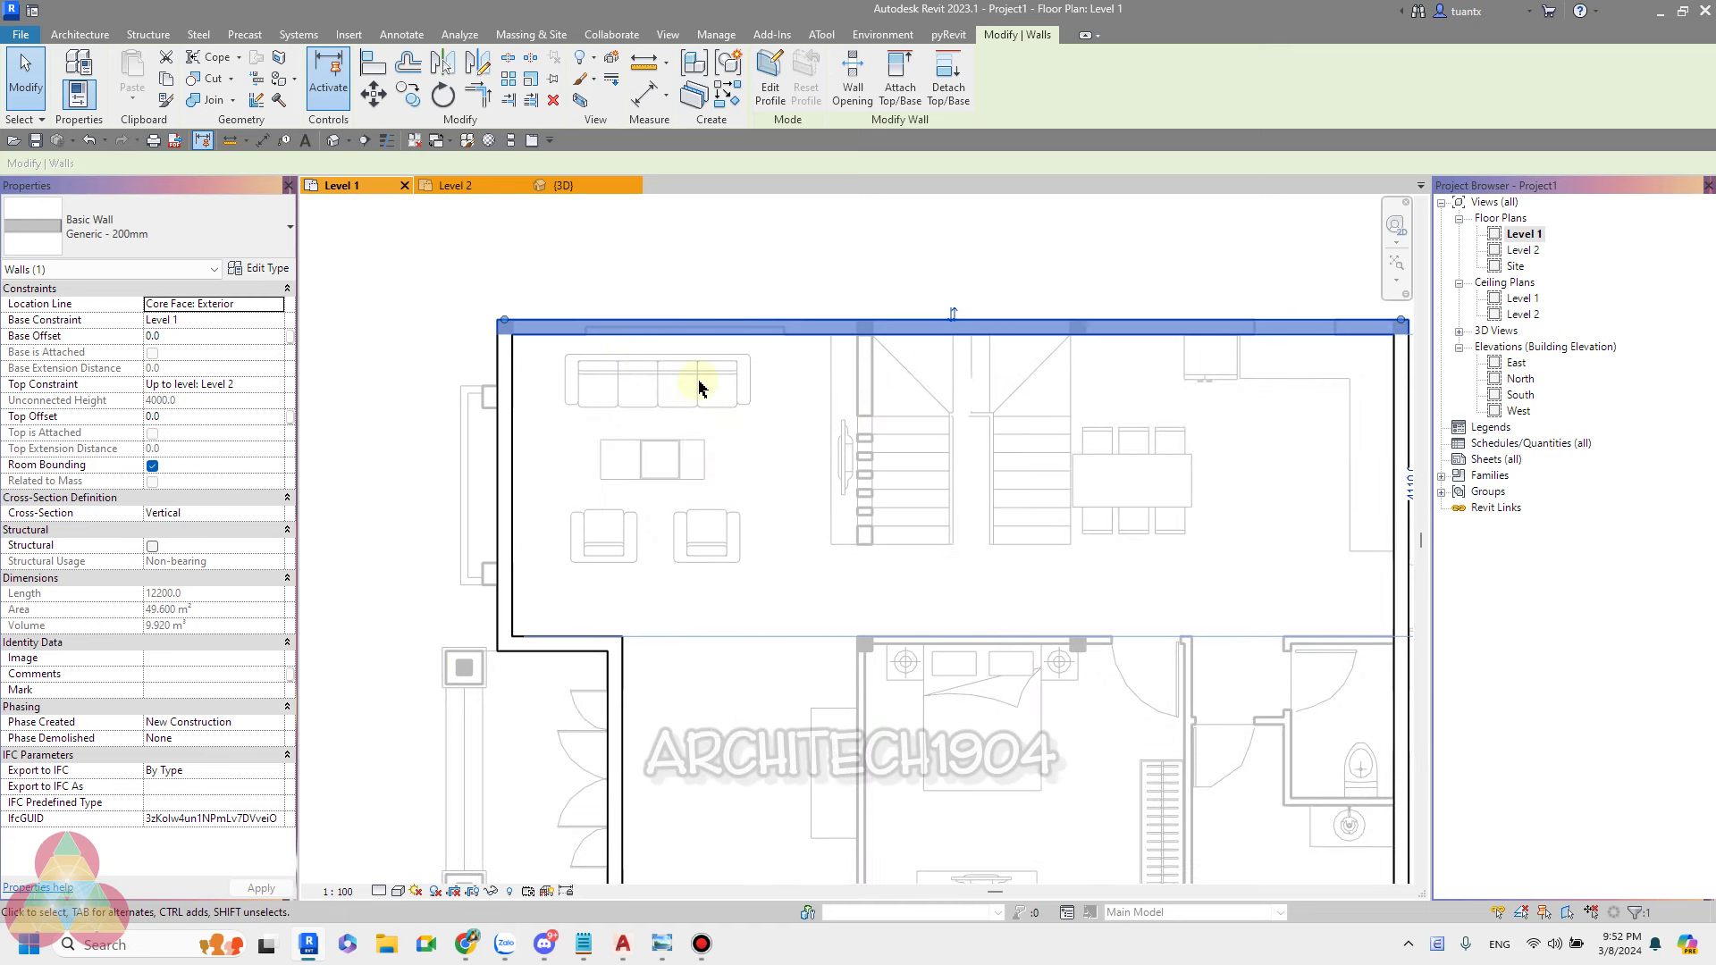
{"action": "left_click", "coordinate": [190, 239]}
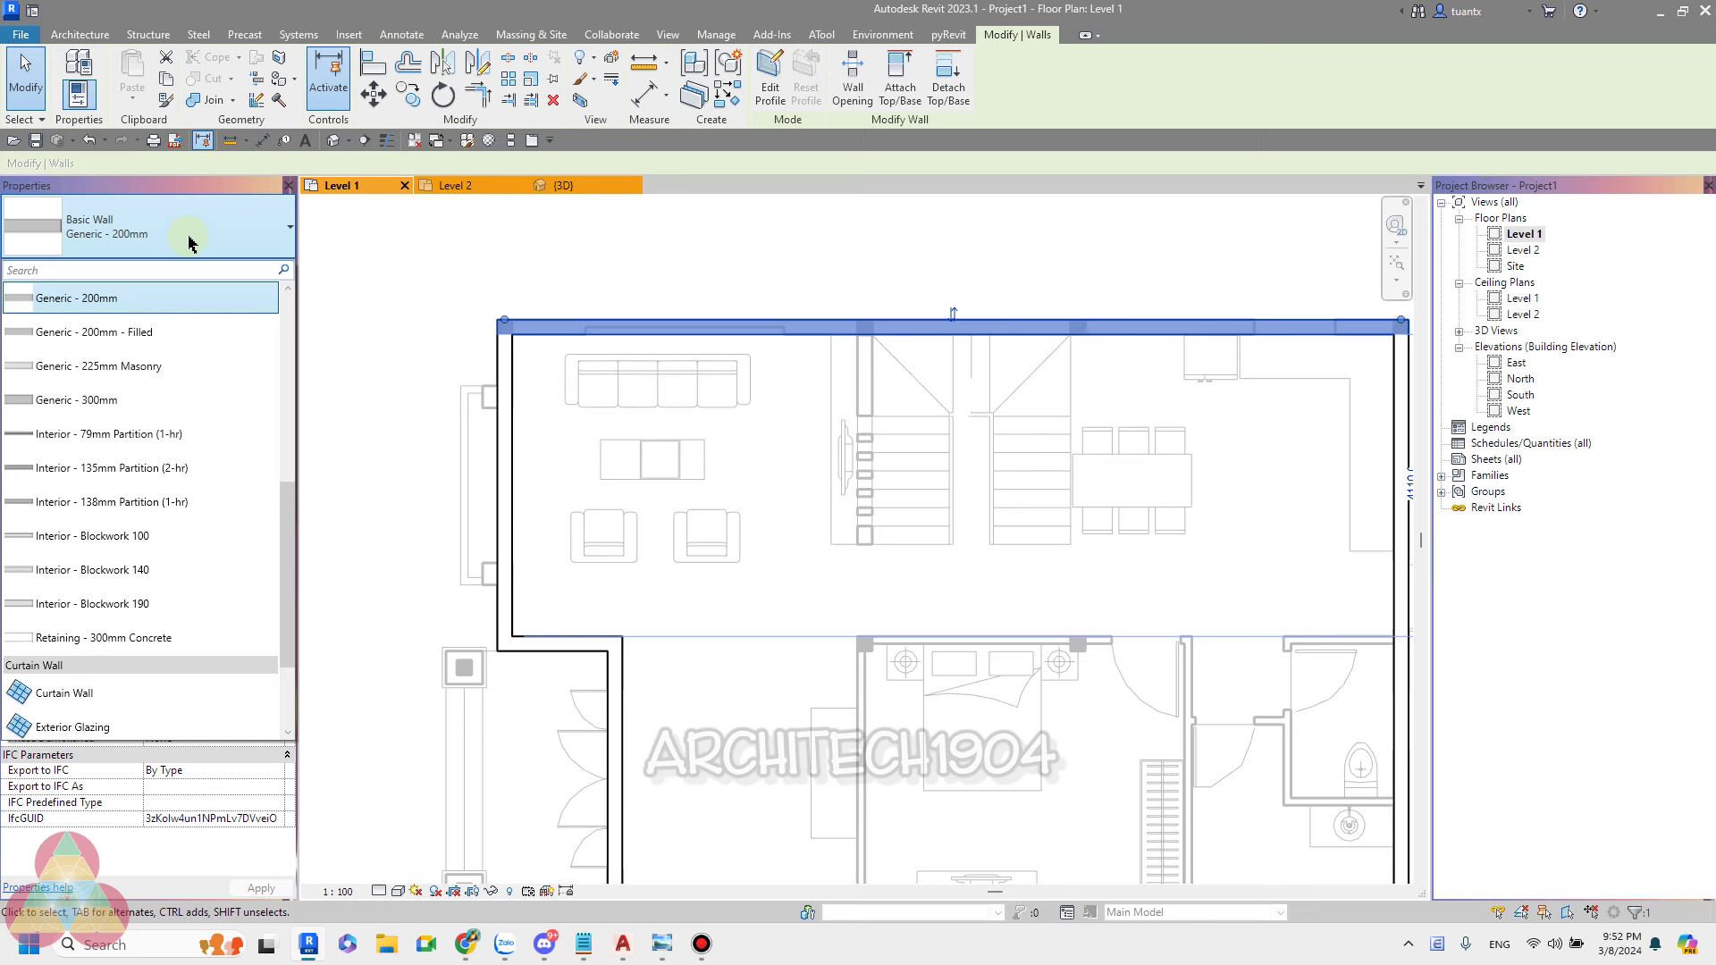
{"action": "scroll", "coordinate": [164, 335], "scroll_direction": "up", "scroll_amount": 4}
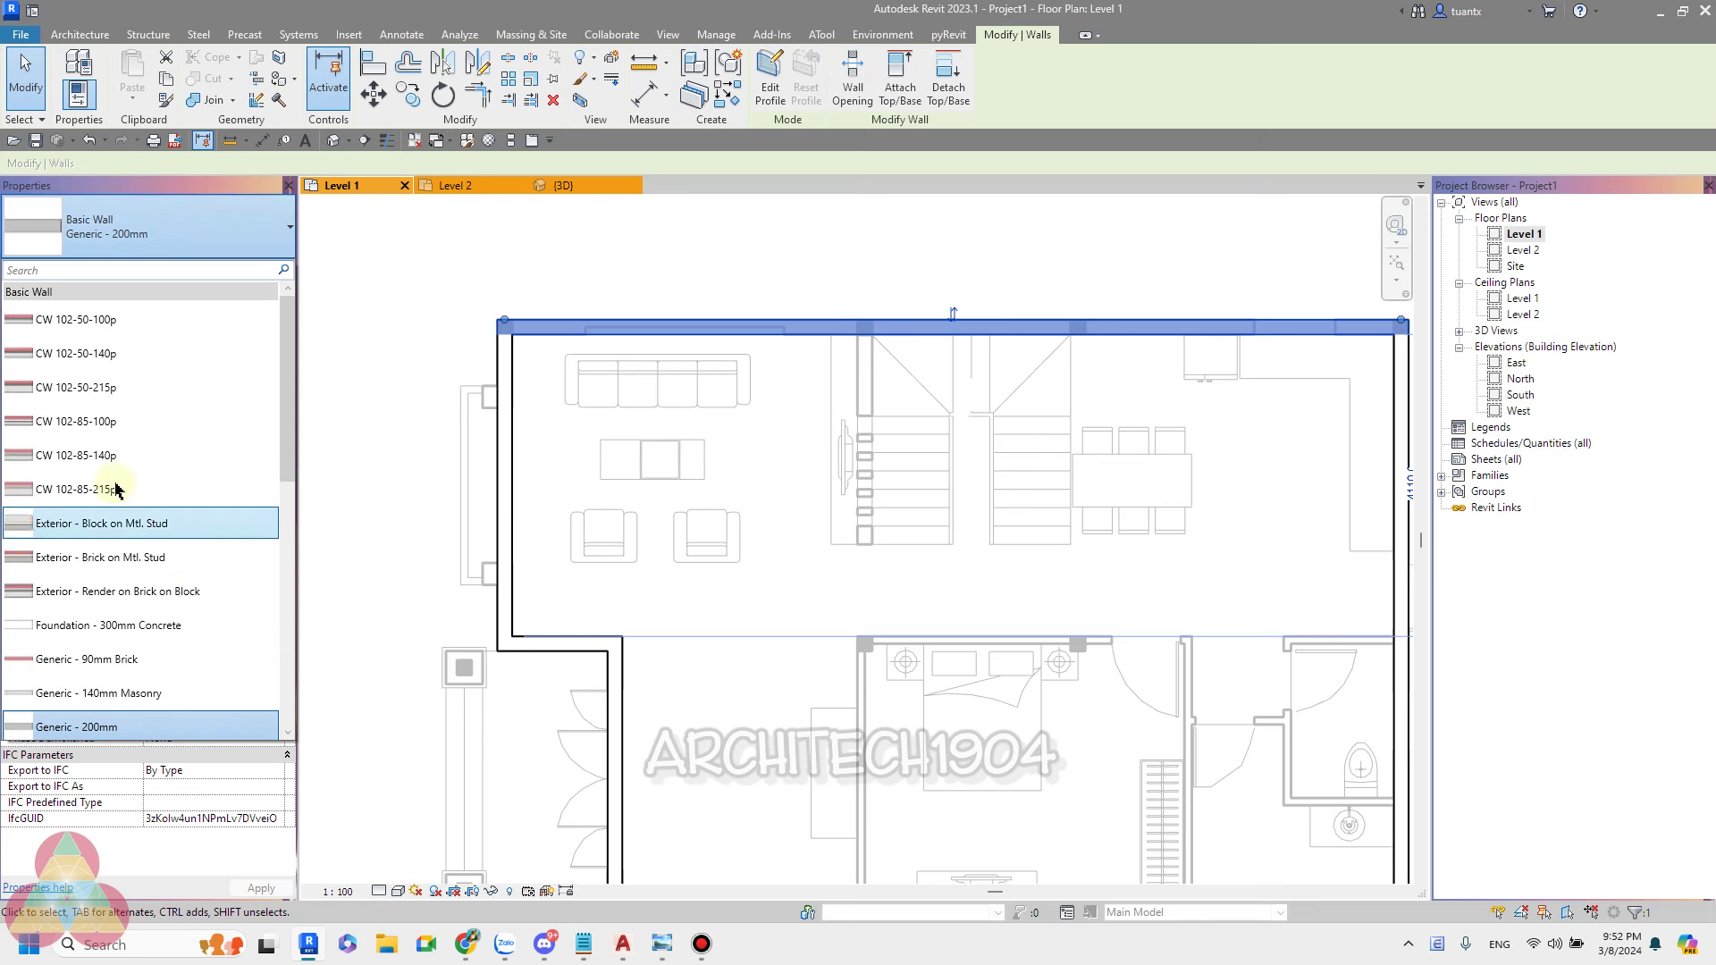
{"action": "left_click", "coordinate": [75, 333]}
{"action": "scroll", "coordinate": [486, 337], "scroll_direction": "up", "scroll_amount": 2}
{"action": "scroll", "coordinate": [439, 344], "scroll_direction": "up", "scroll_amount": 2}
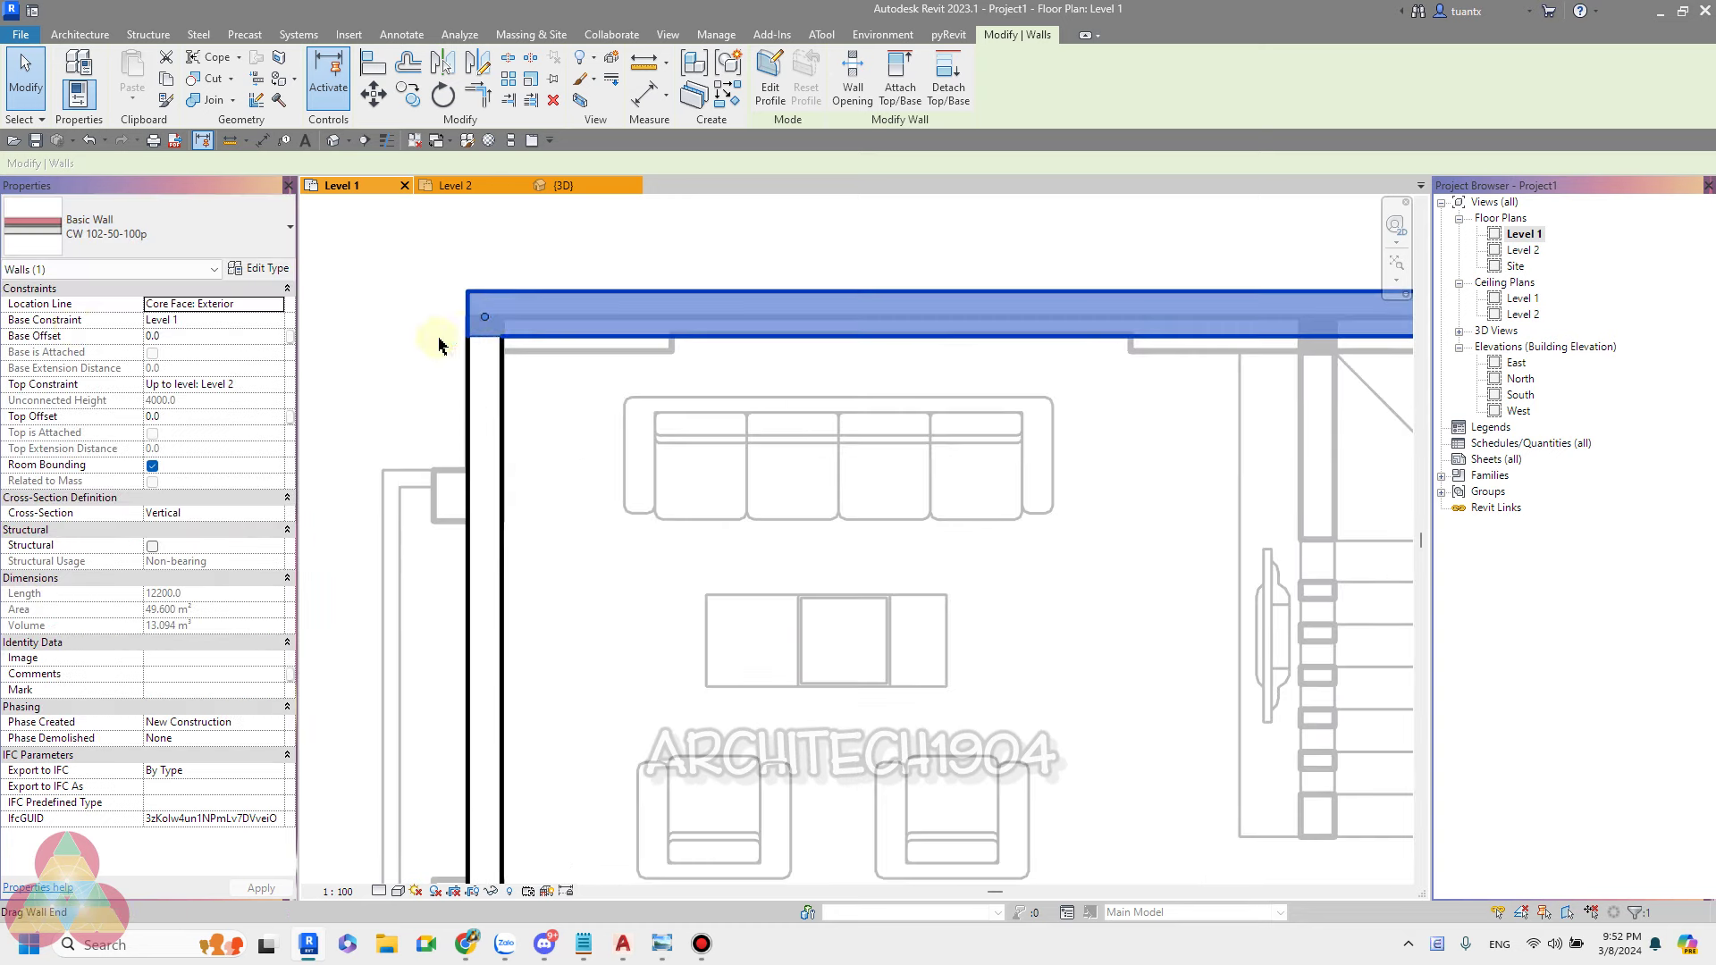
Set the plan's Detail Level to Medium and clear the selection.
{"action": "left_click", "coordinate": [379, 891]}
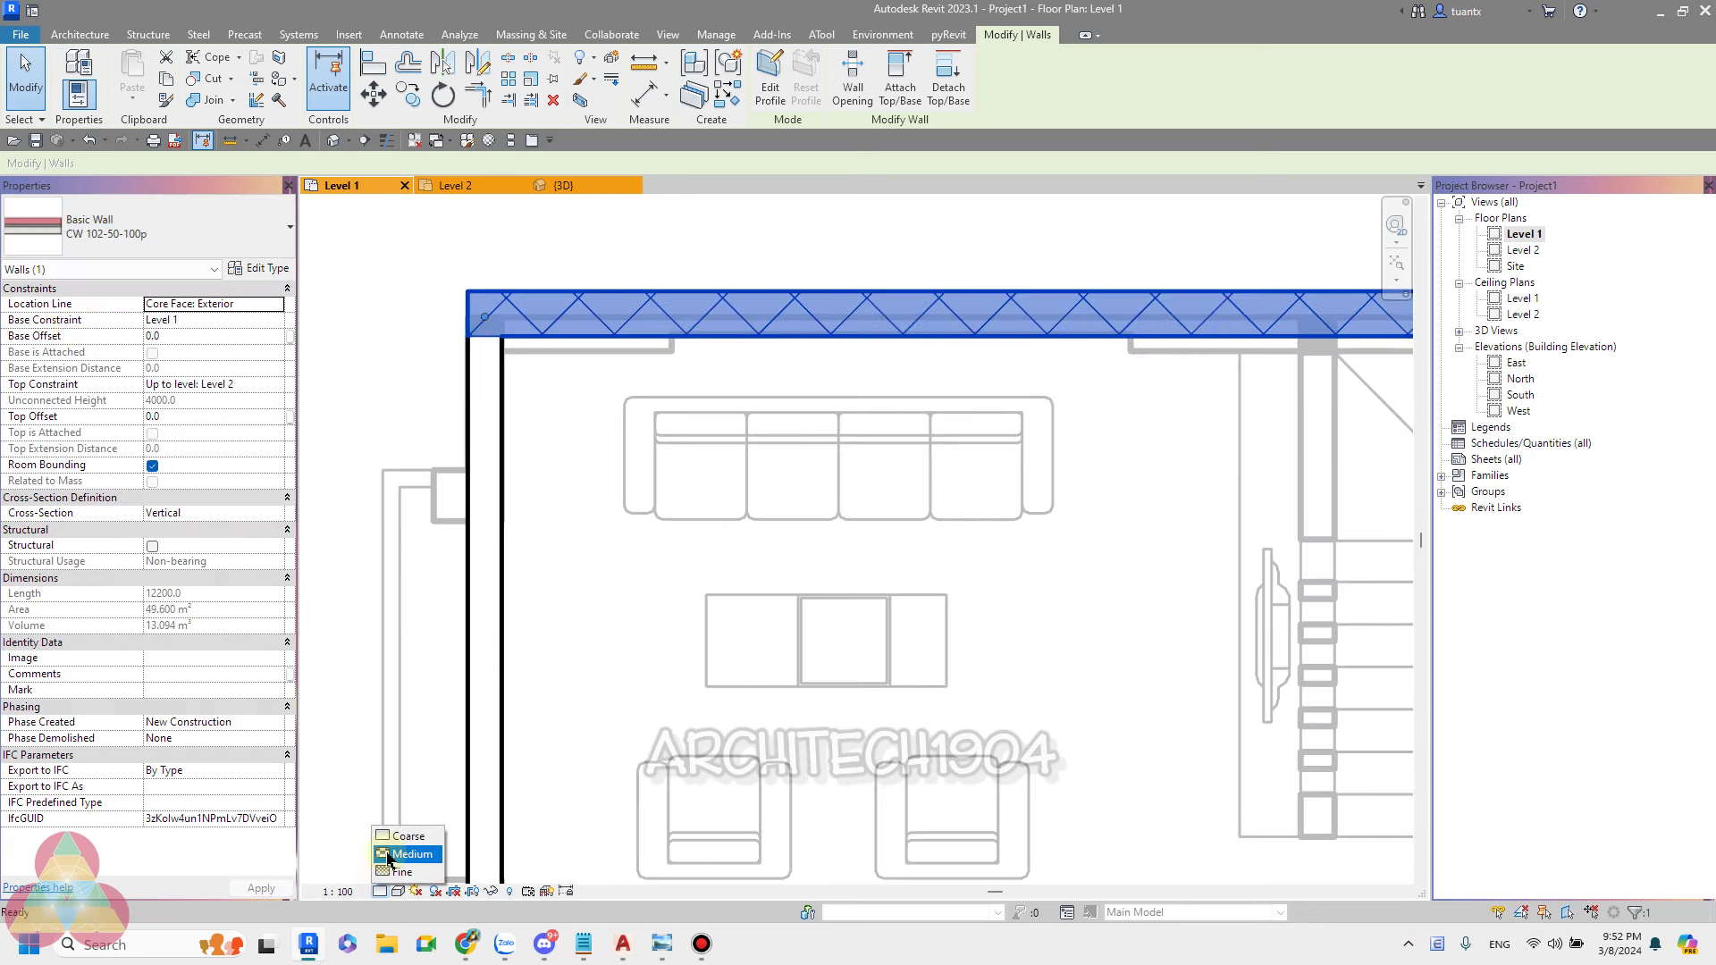
{"action": "left_click", "coordinate": [388, 854]}
{"action": "key", "text": "Escape"}
{"action": "scroll", "coordinate": [479, 351], "scroll_direction": "up", "scroll_amount": 3}
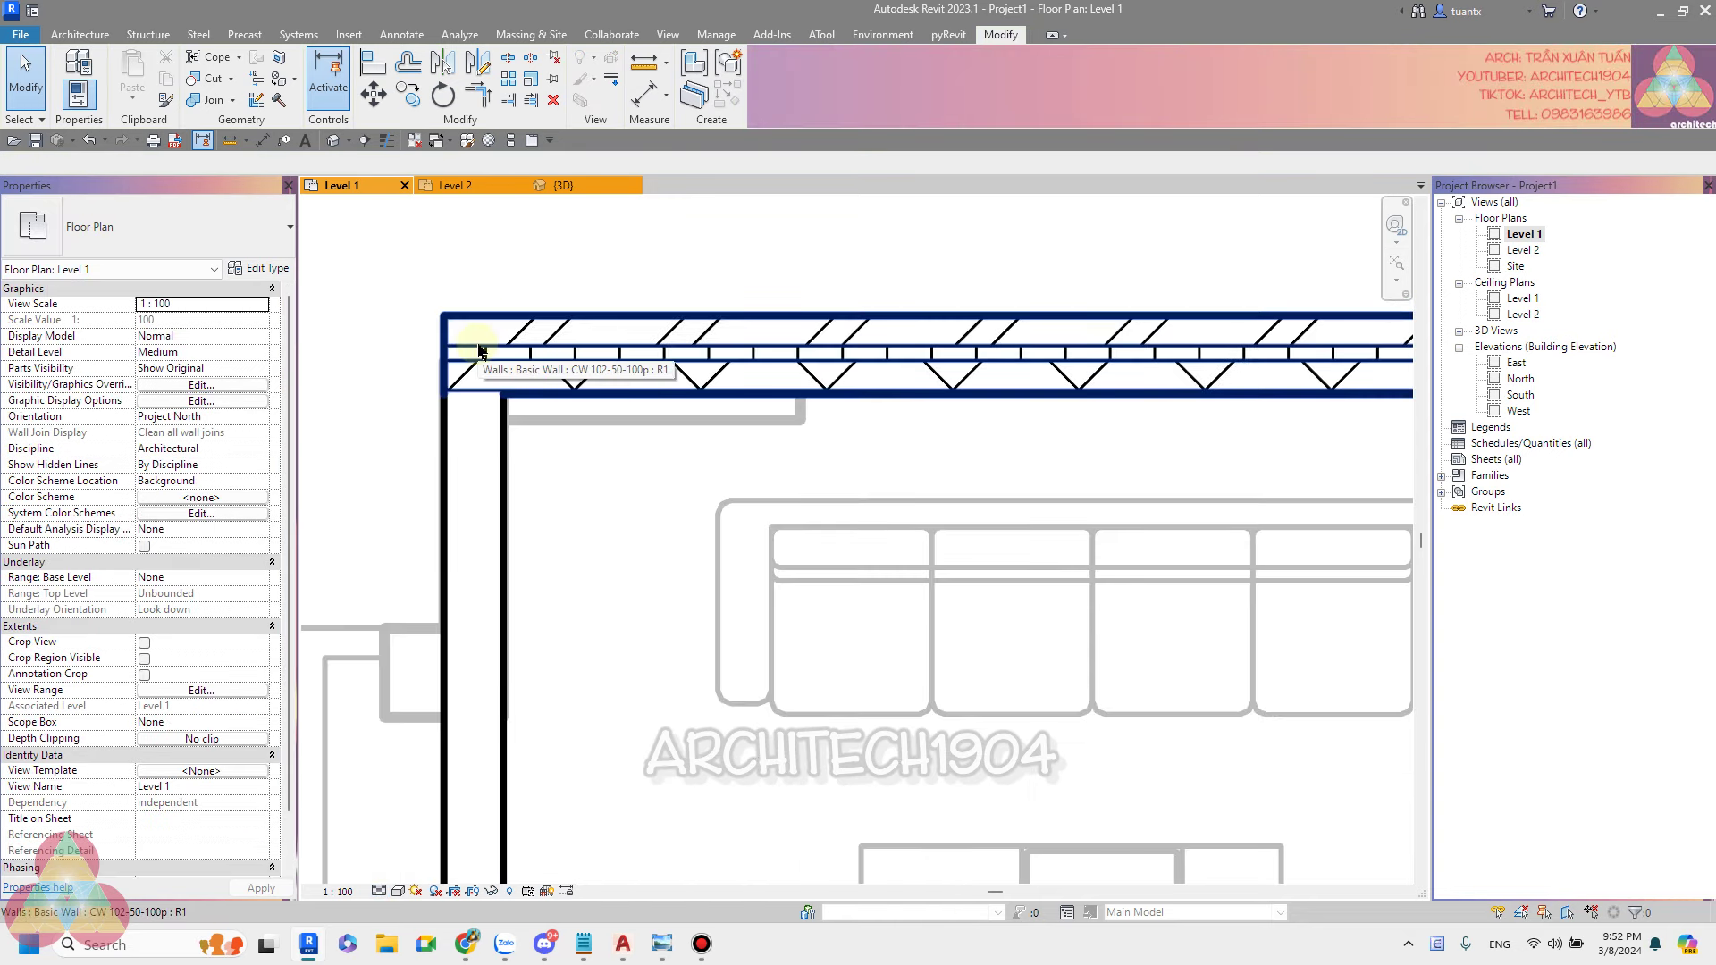
{"action": "scroll", "coordinate": [536, 323], "scroll_direction": "down", "scroll_amount": 2}
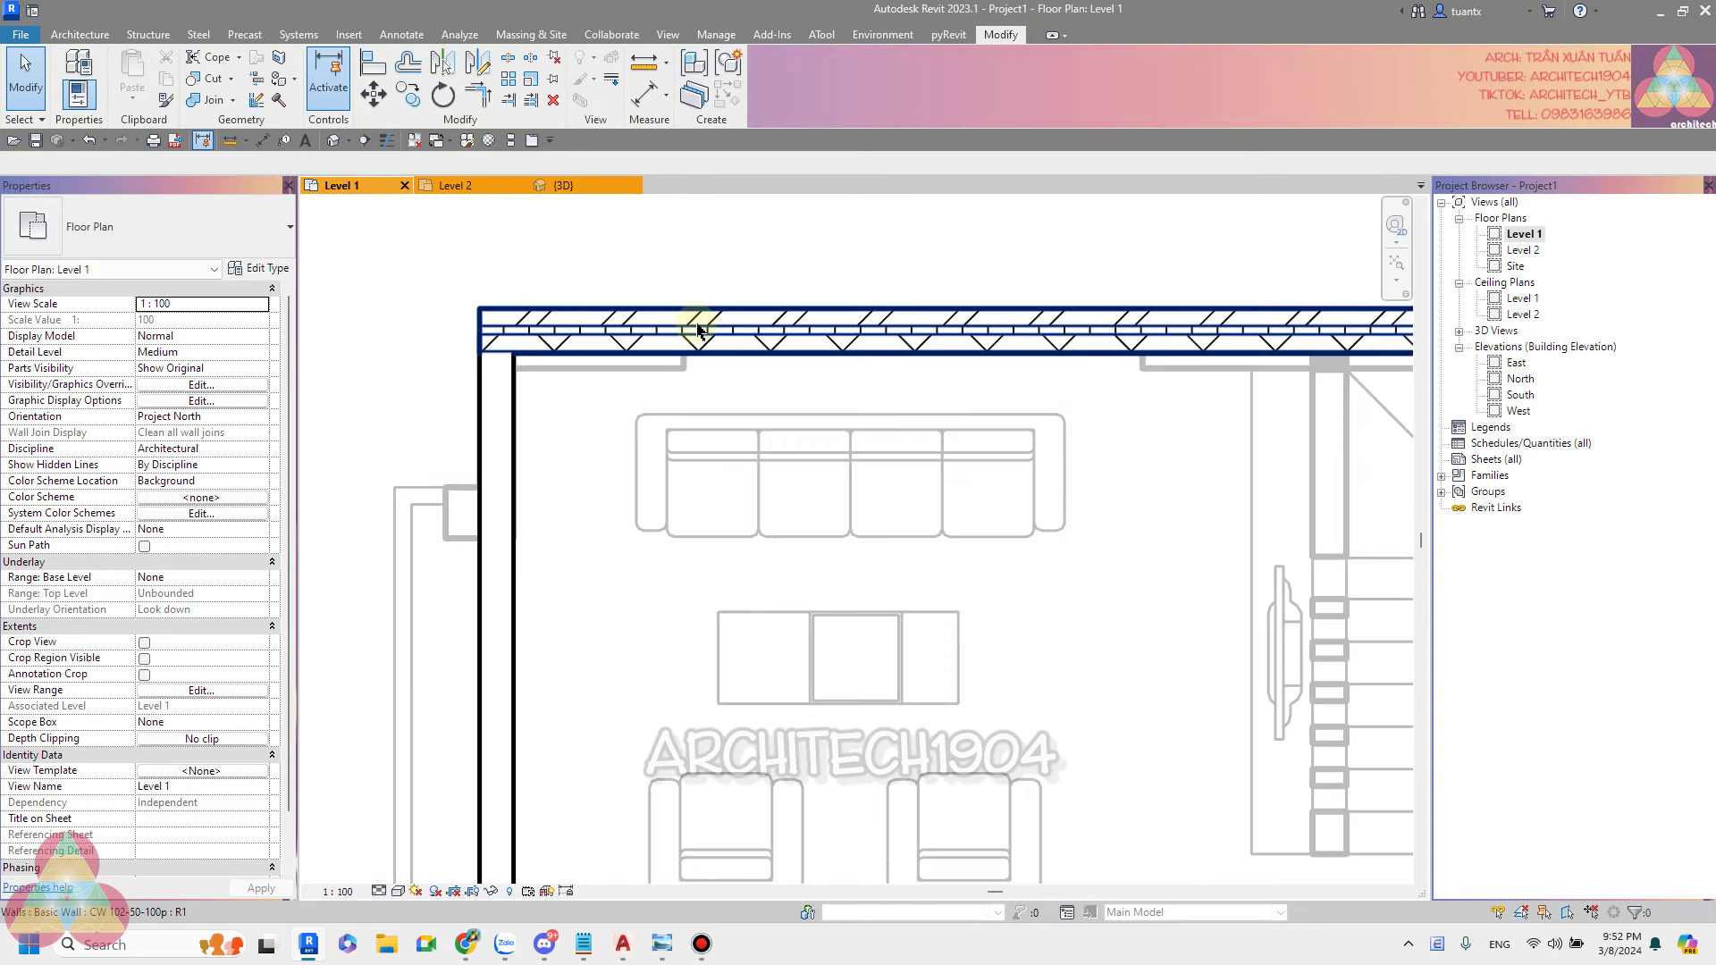
Change the top exterior wall to the Generic - 200mm type.
{"action": "left_click", "coordinate": [555, 312]}
{"action": "left_click", "coordinate": [187, 230]}
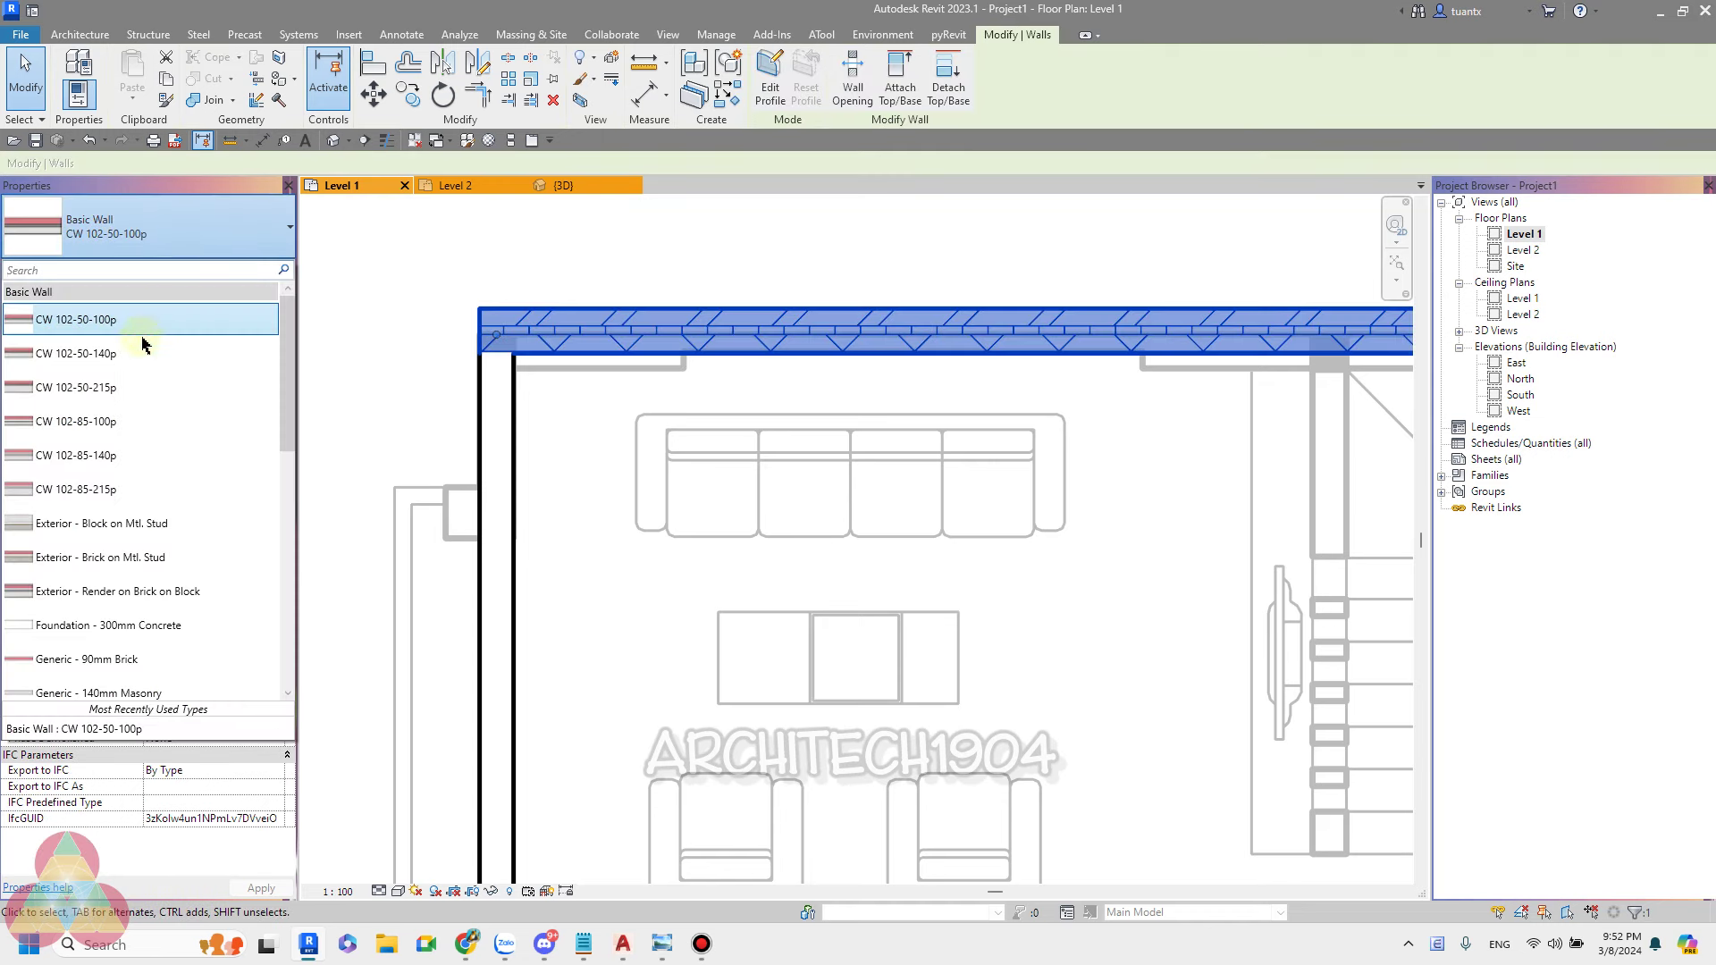
{"action": "scroll", "coordinate": [143, 496], "scroll_direction": "down", "scroll_amount": 2}
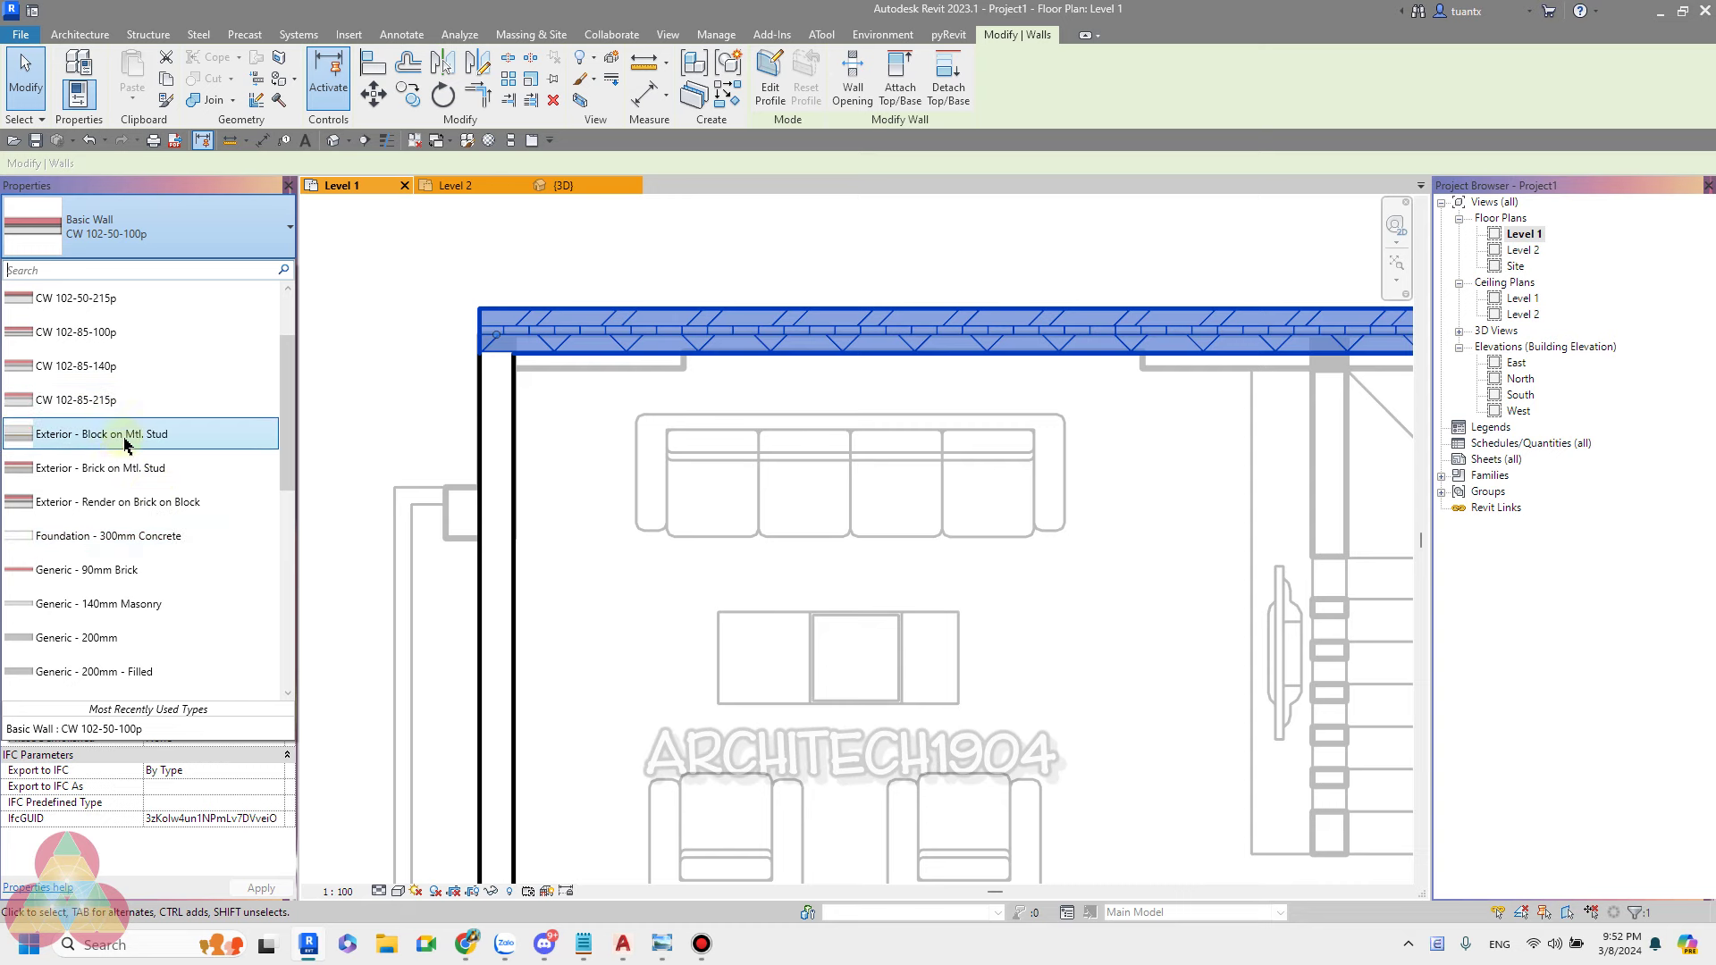
{"action": "left_click", "coordinate": [112, 640]}
{"action": "scroll", "coordinate": [898, 324], "scroll_direction": "down", "scroll_amount": 2}
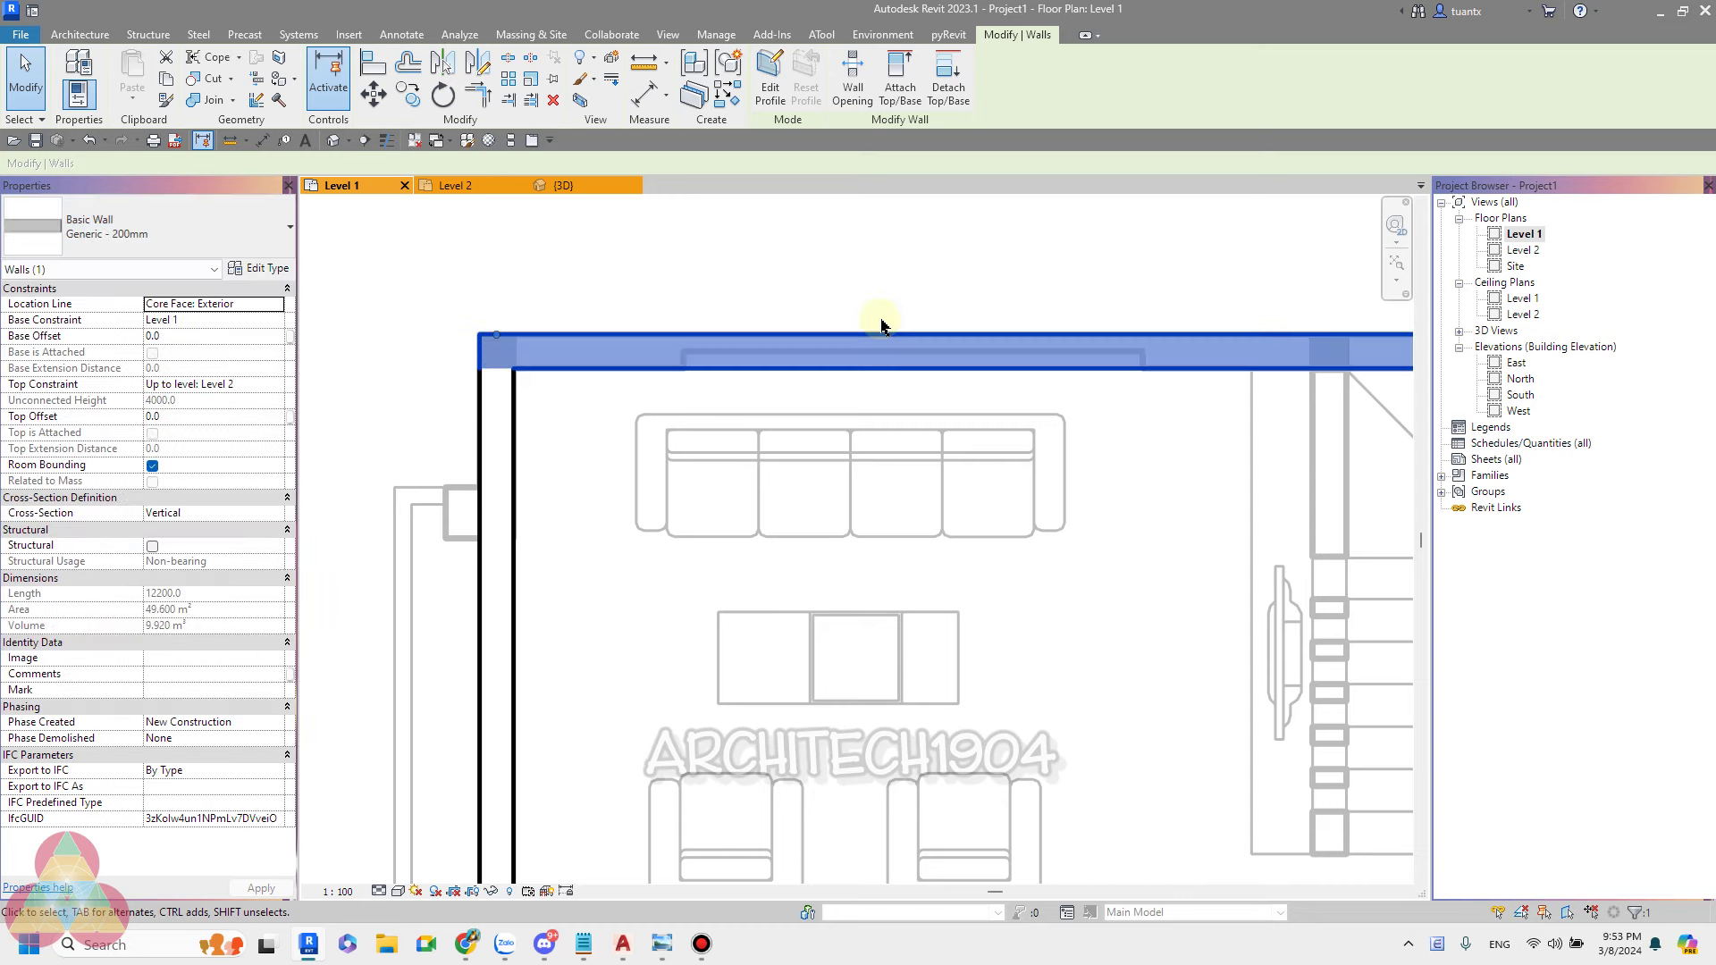
{"action": "scroll", "coordinate": [885, 326], "scroll_direction": "down", "scroll_amount": 2}
{"action": "scroll", "coordinate": [869, 340], "scroll_direction": "down", "scroll_amount": 2}
{"action": "key", "text": "Escape"}
{"action": "scroll", "coordinate": [840, 349], "scroll_direction": "down", "scroll_amount": 2}
Set the Level 1 plan's Visual Style to Wireframe.
{"action": "scroll", "coordinate": [708, 340], "scroll_direction": "down", "scroll_amount": 2}
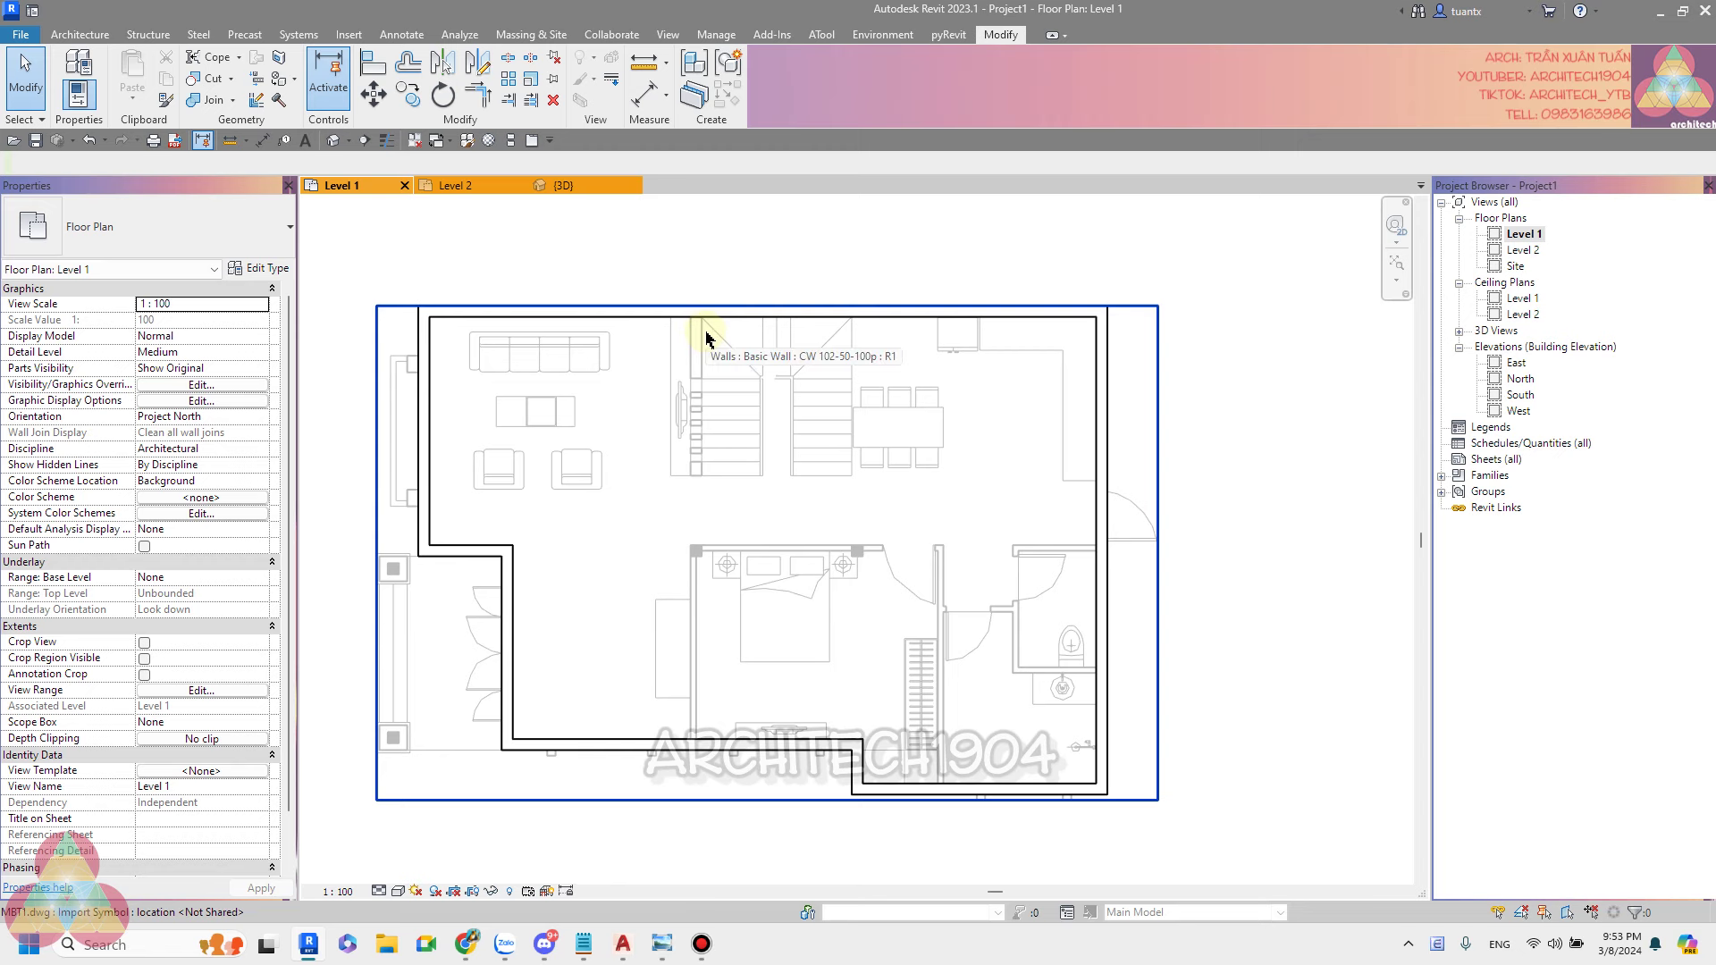
{"action": "scroll", "coordinate": [644, 331], "scroll_direction": "up", "scroll_amount": 1}
{"action": "scroll", "coordinate": [672, 330], "scroll_direction": "up", "scroll_amount": 1}
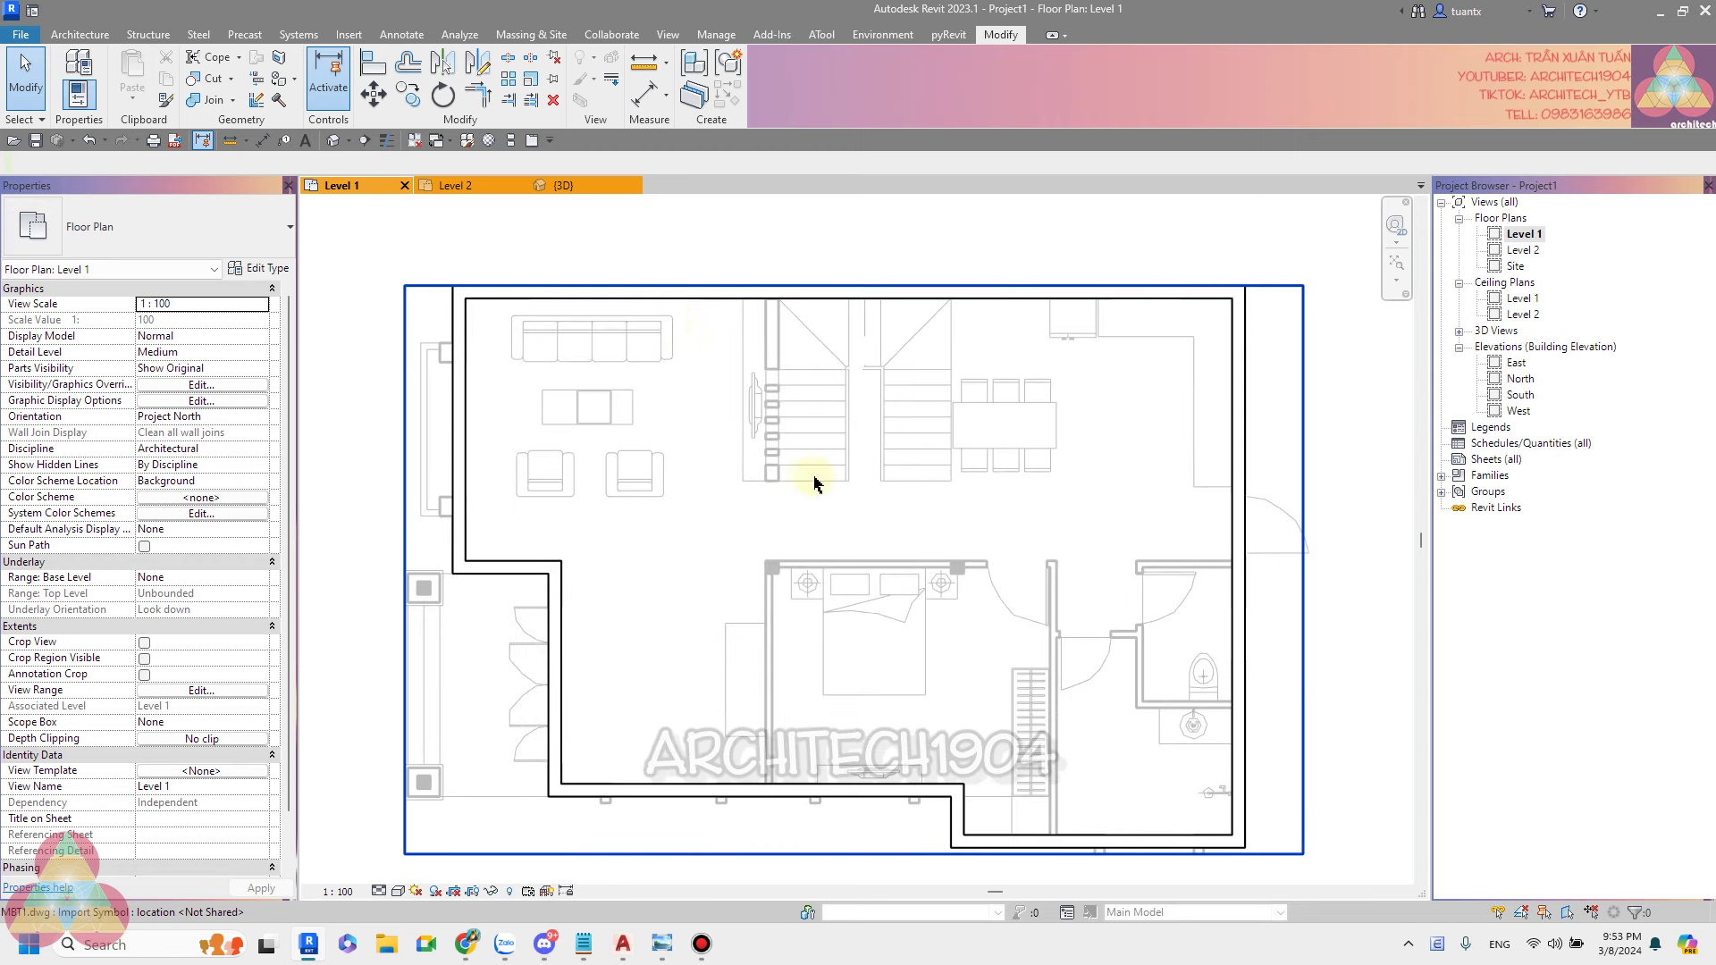
{"action": "scroll", "coordinate": [813, 478], "scroll_direction": "up", "scroll_amount": 1}
{"action": "scroll", "coordinate": [894, 465], "scroll_direction": "up", "scroll_amount": 2}
{"action": "scroll", "coordinate": [781, 426], "scroll_direction": "up", "scroll_amount": 1}
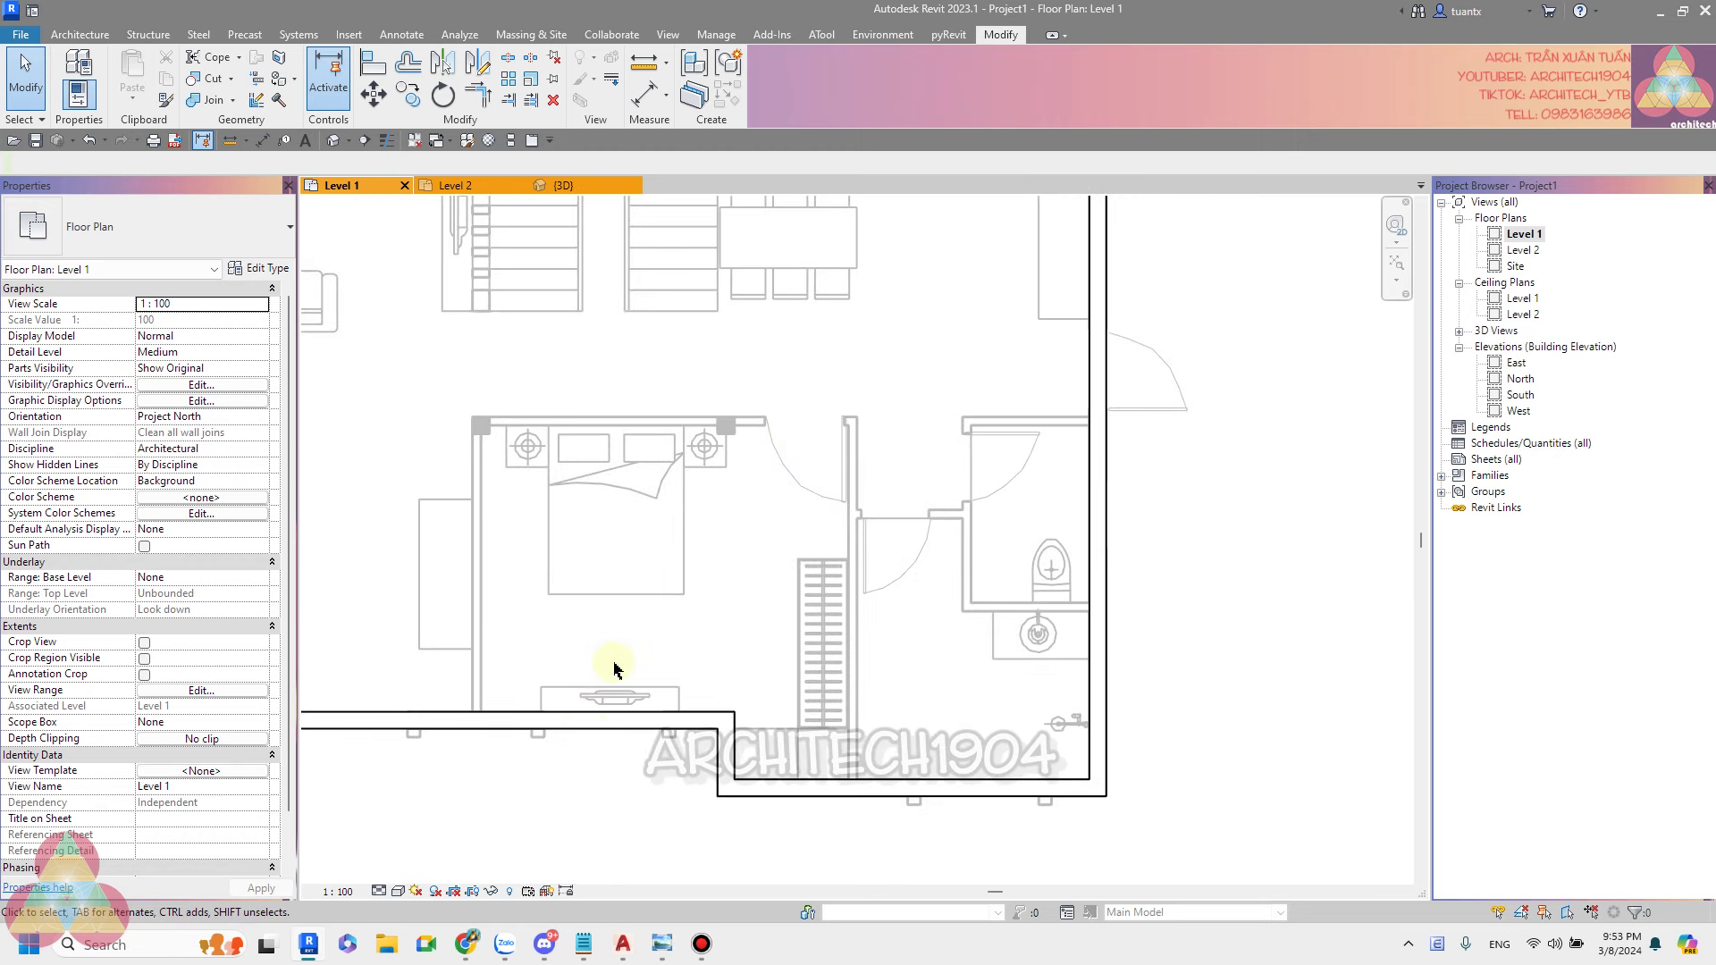
{"action": "middle_click_drag", "start_coordinate": [641, 650], "coordinate": [665, 628]}
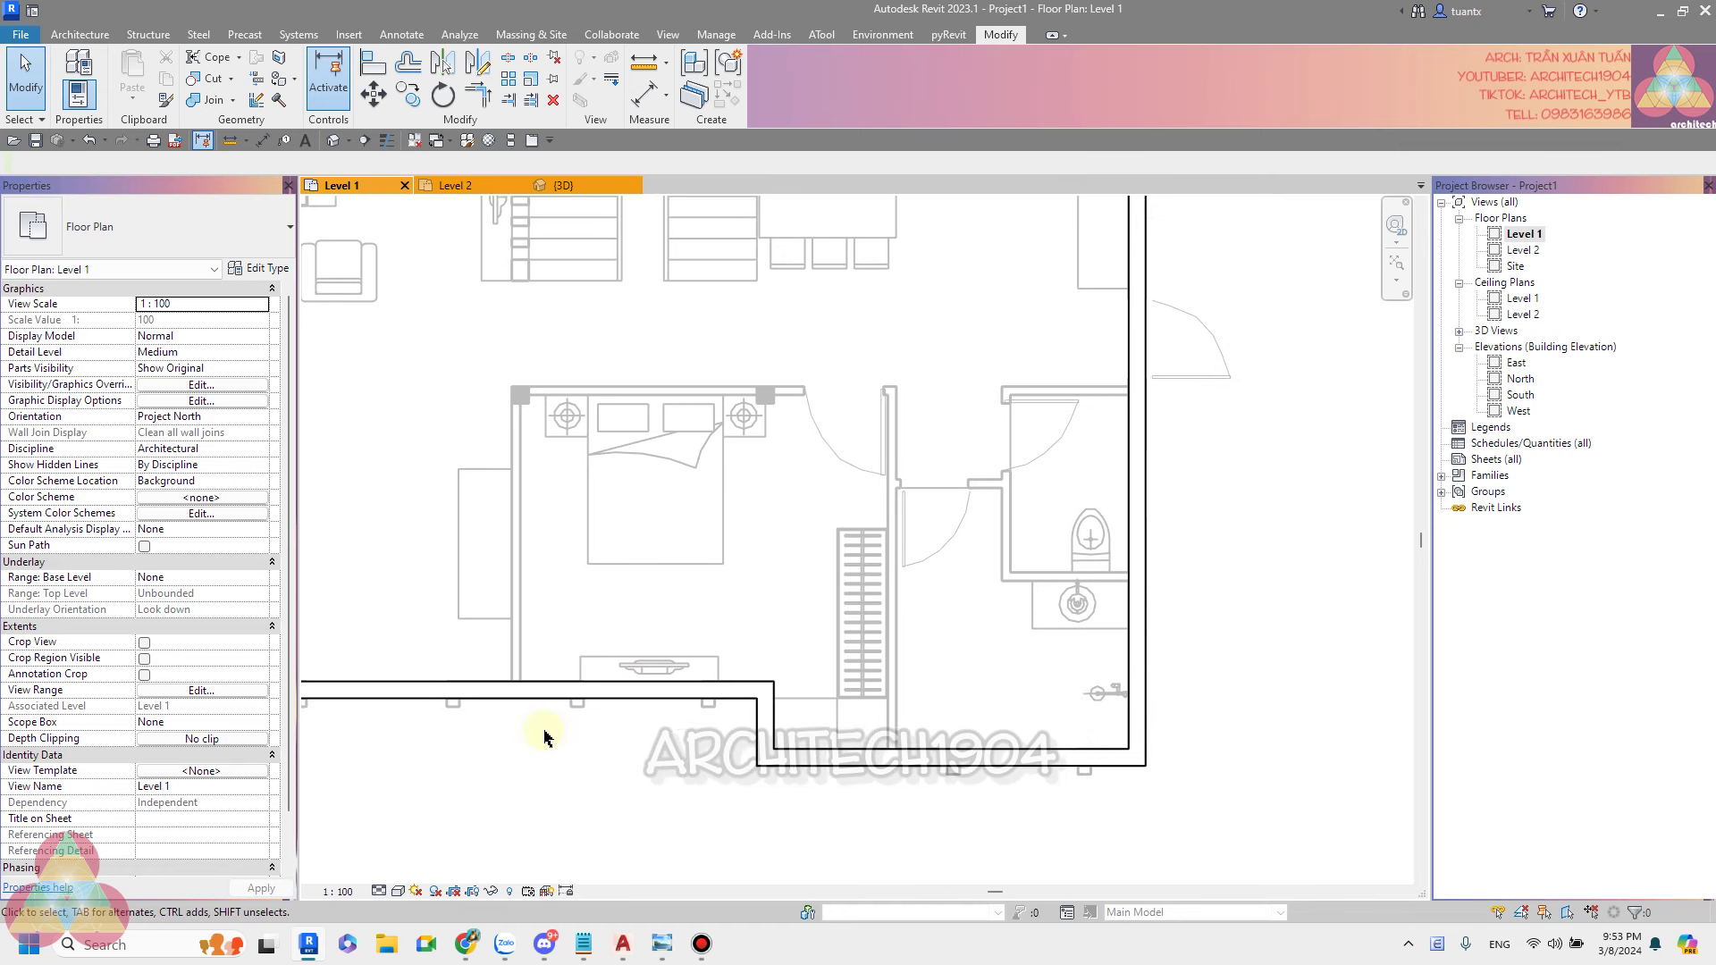
{"action": "left_click", "coordinate": [399, 892]}
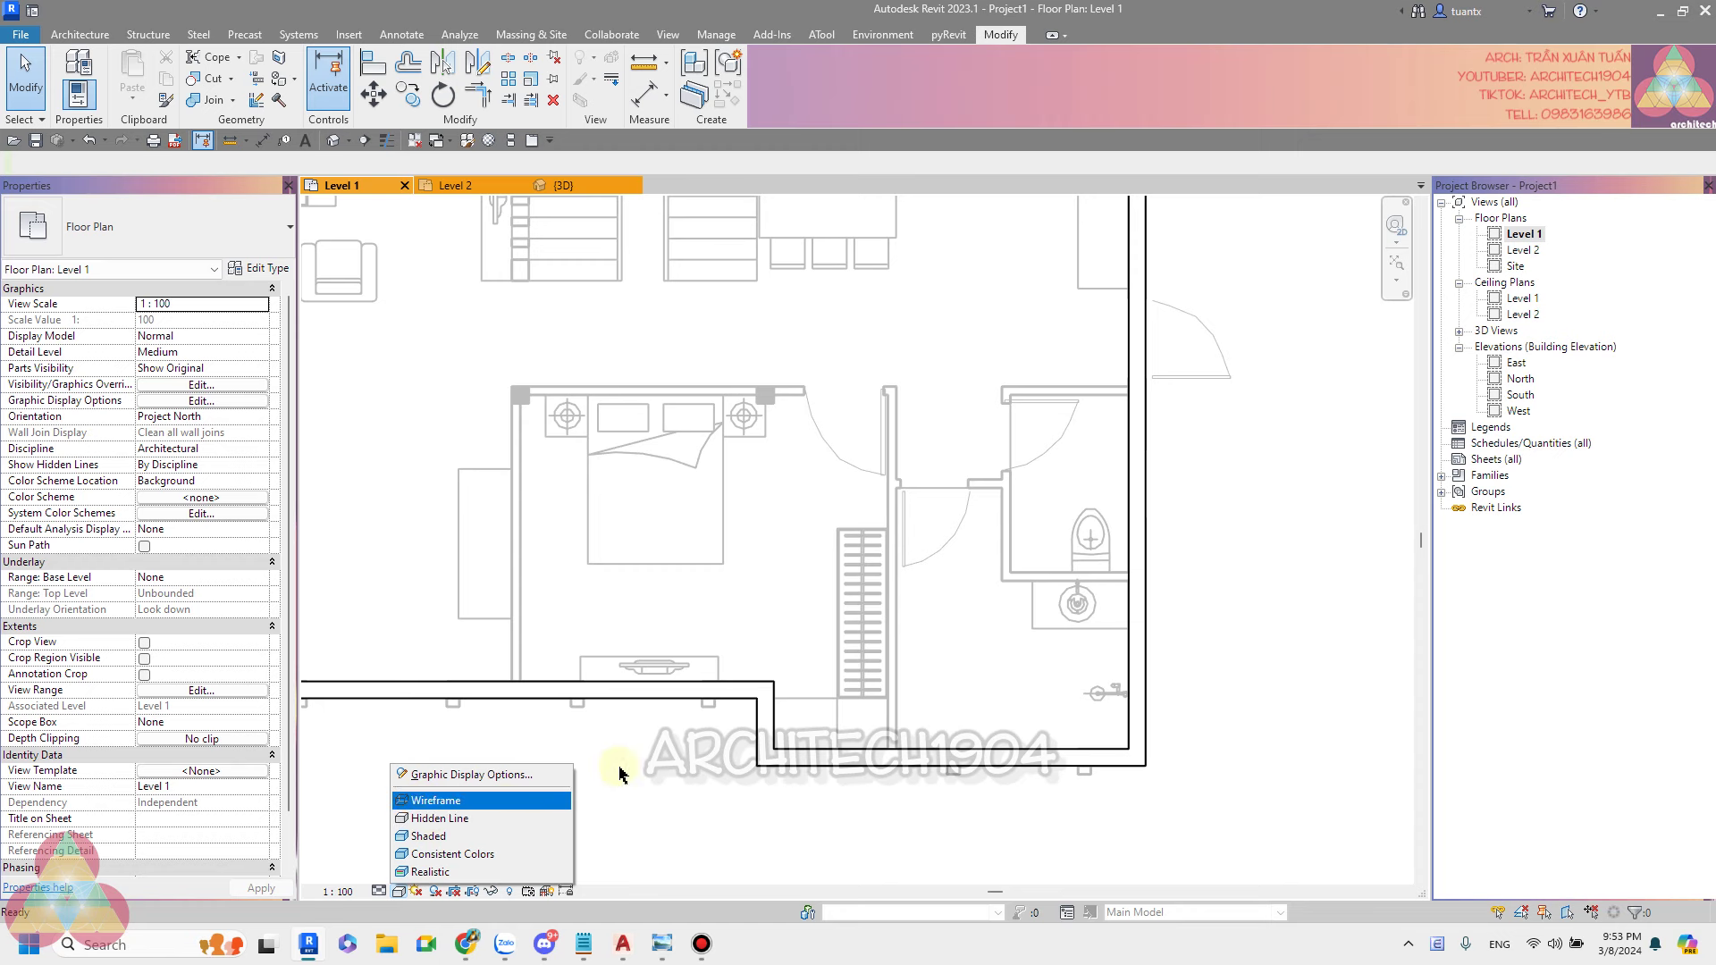
{"action": "left_click", "coordinate": [450, 801]}
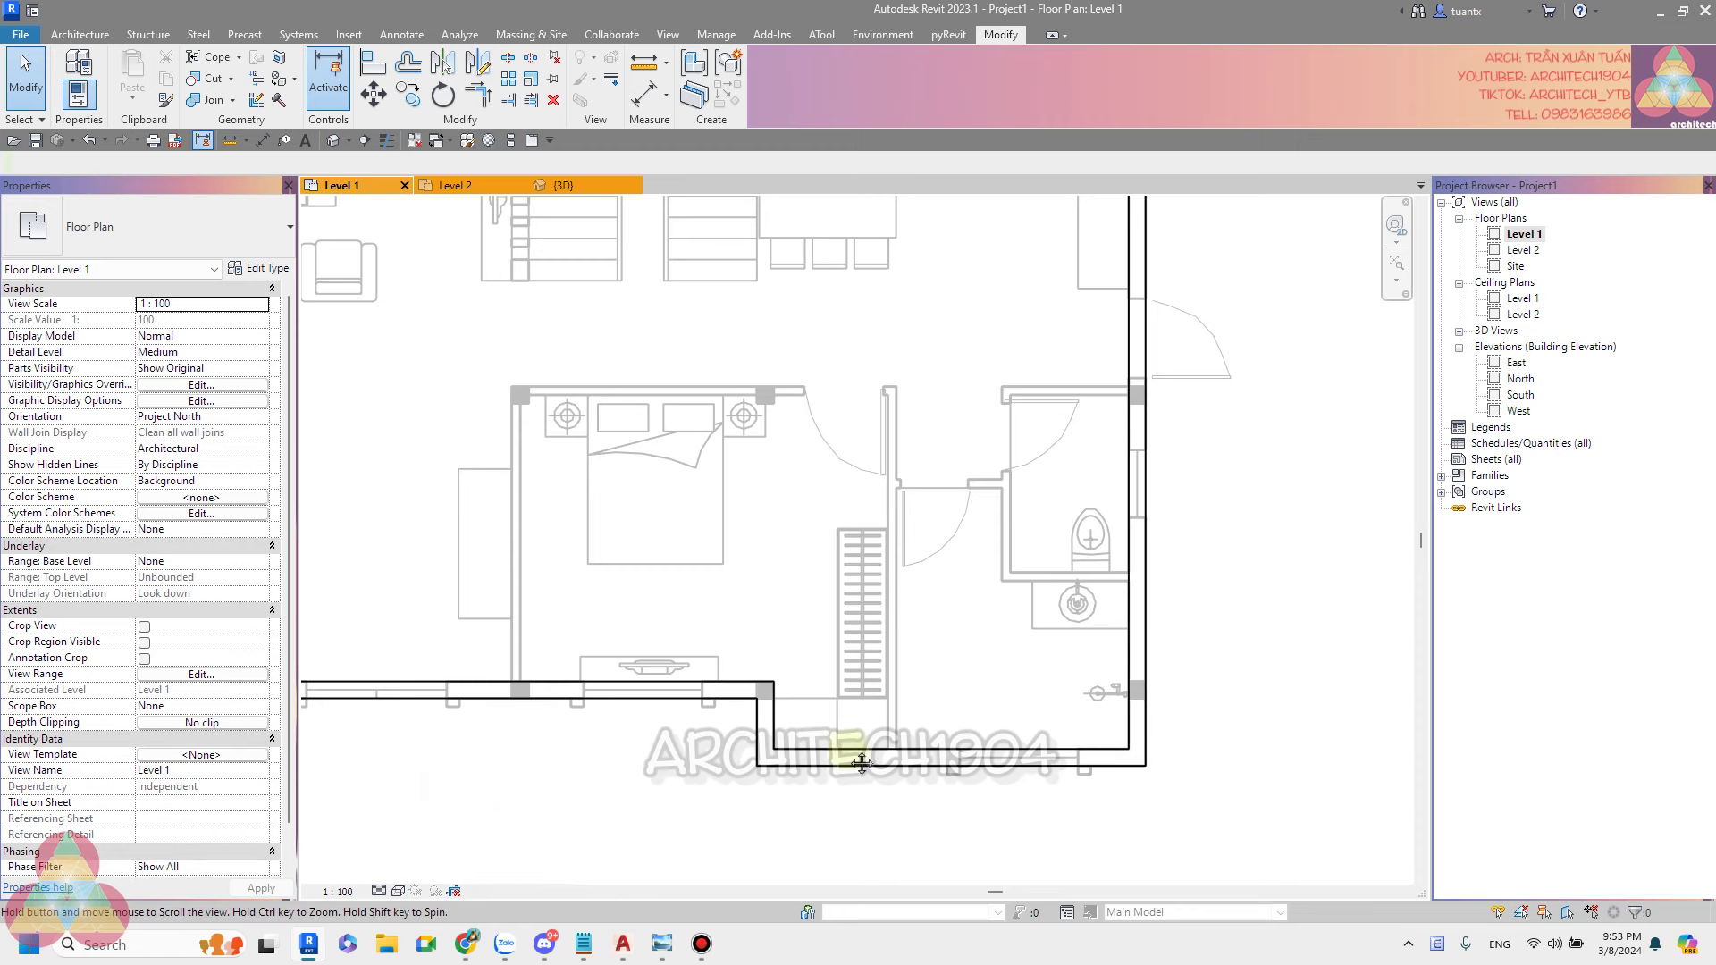
Measure the 2460 wall length from the wall endpoint.
{"action": "scroll", "coordinate": [451, 801], "scroll_direction": "down", "scroll_amount": 3}
{"action": "scroll", "coordinate": [726, 277], "scroll_direction": "up", "scroll_amount": 2}
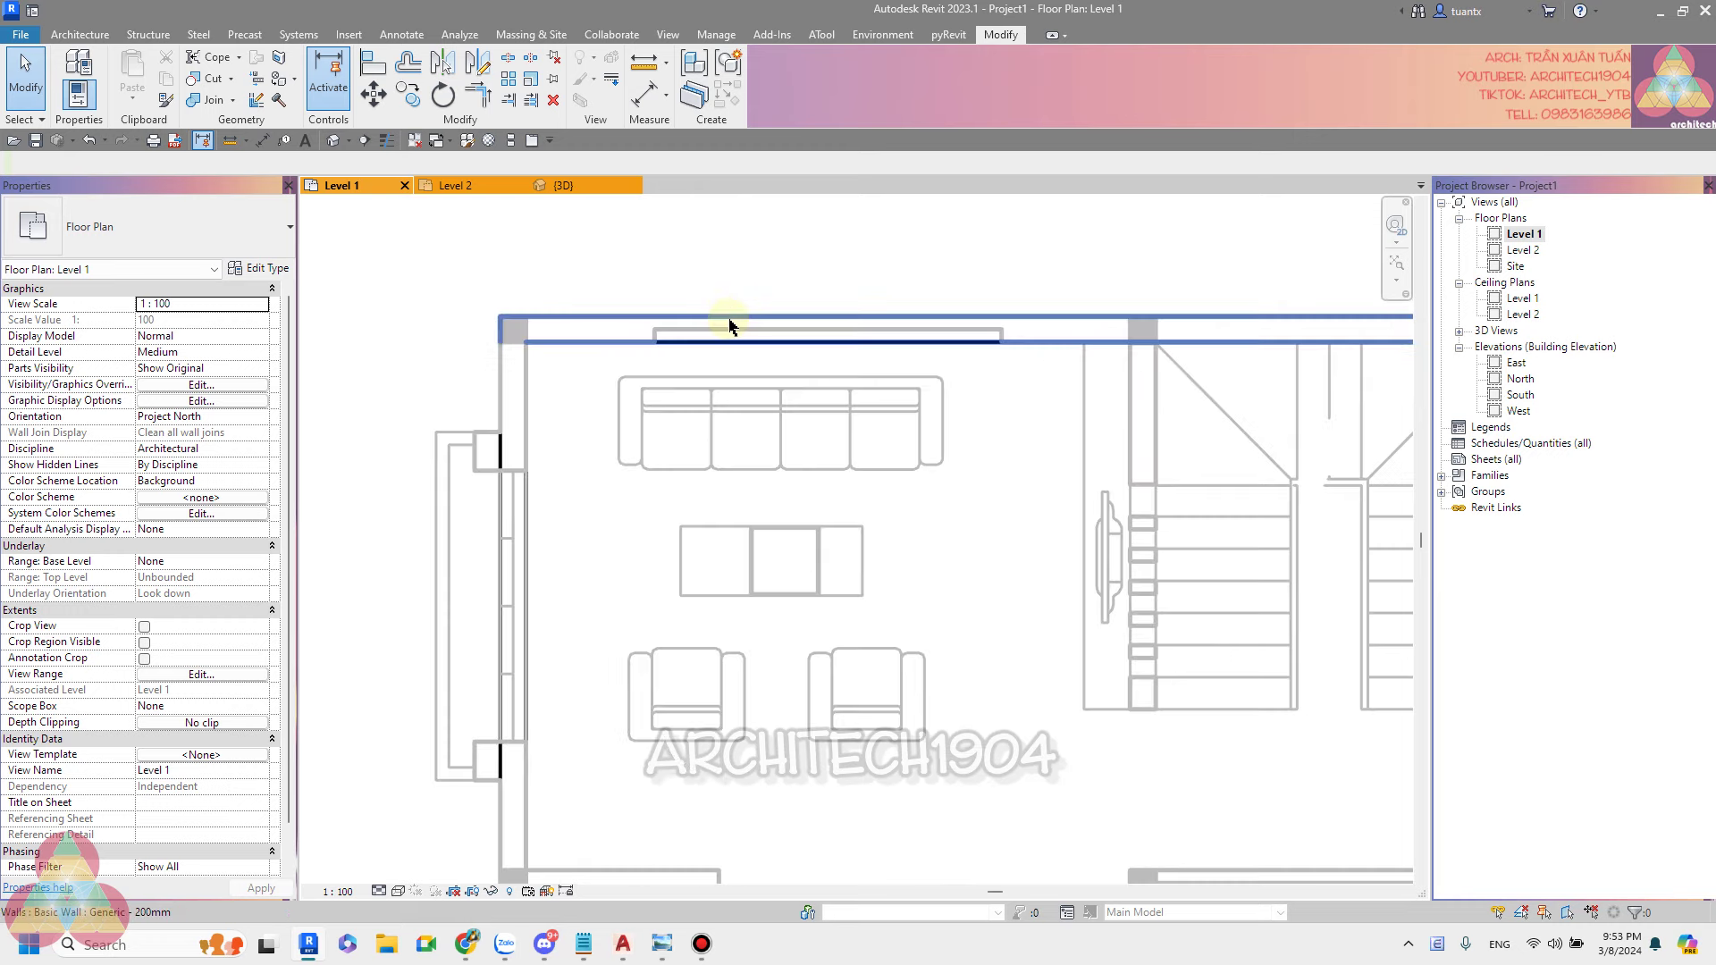
{"action": "scroll", "coordinate": [720, 322], "scroll_direction": "down", "scroll_amount": 3}
{"action": "scroll", "coordinate": [756, 455], "scroll_direction": "up", "scroll_amount": 3}
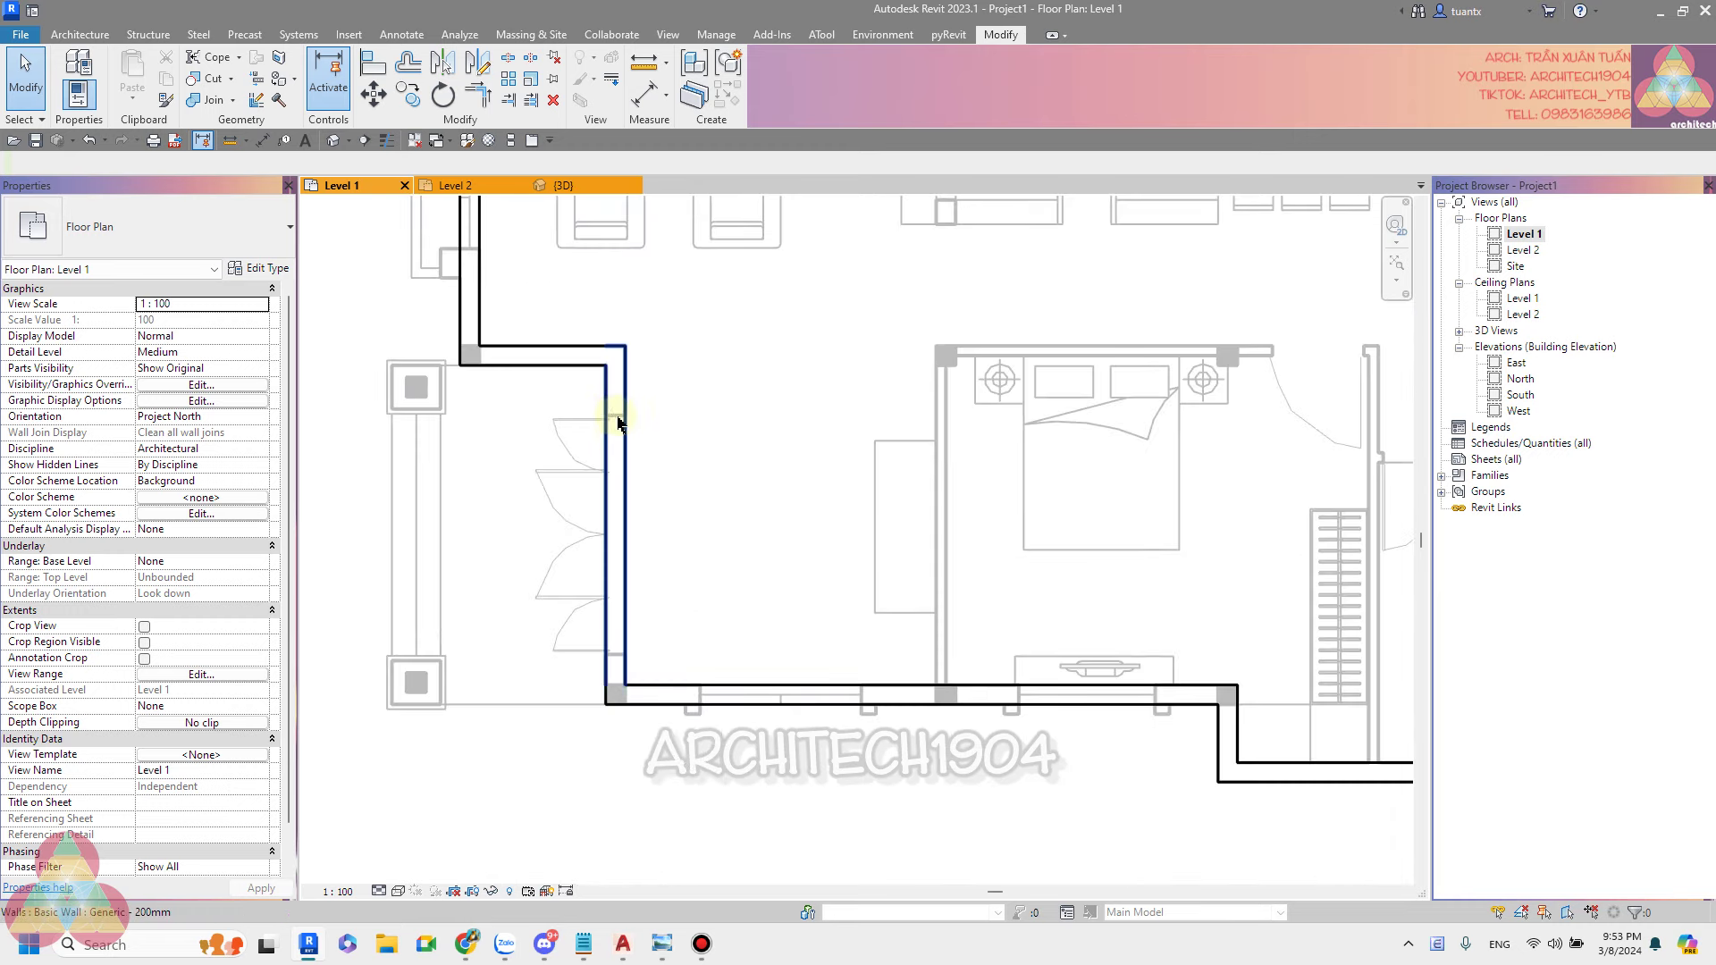
{"action": "scroll", "coordinate": [626, 425], "scroll_direction": "up", "scroll_amount": 2}
{"action": "scroll", "coordinate": [644, 420], "scroll_direction": "up", "scroll_amount": 3}
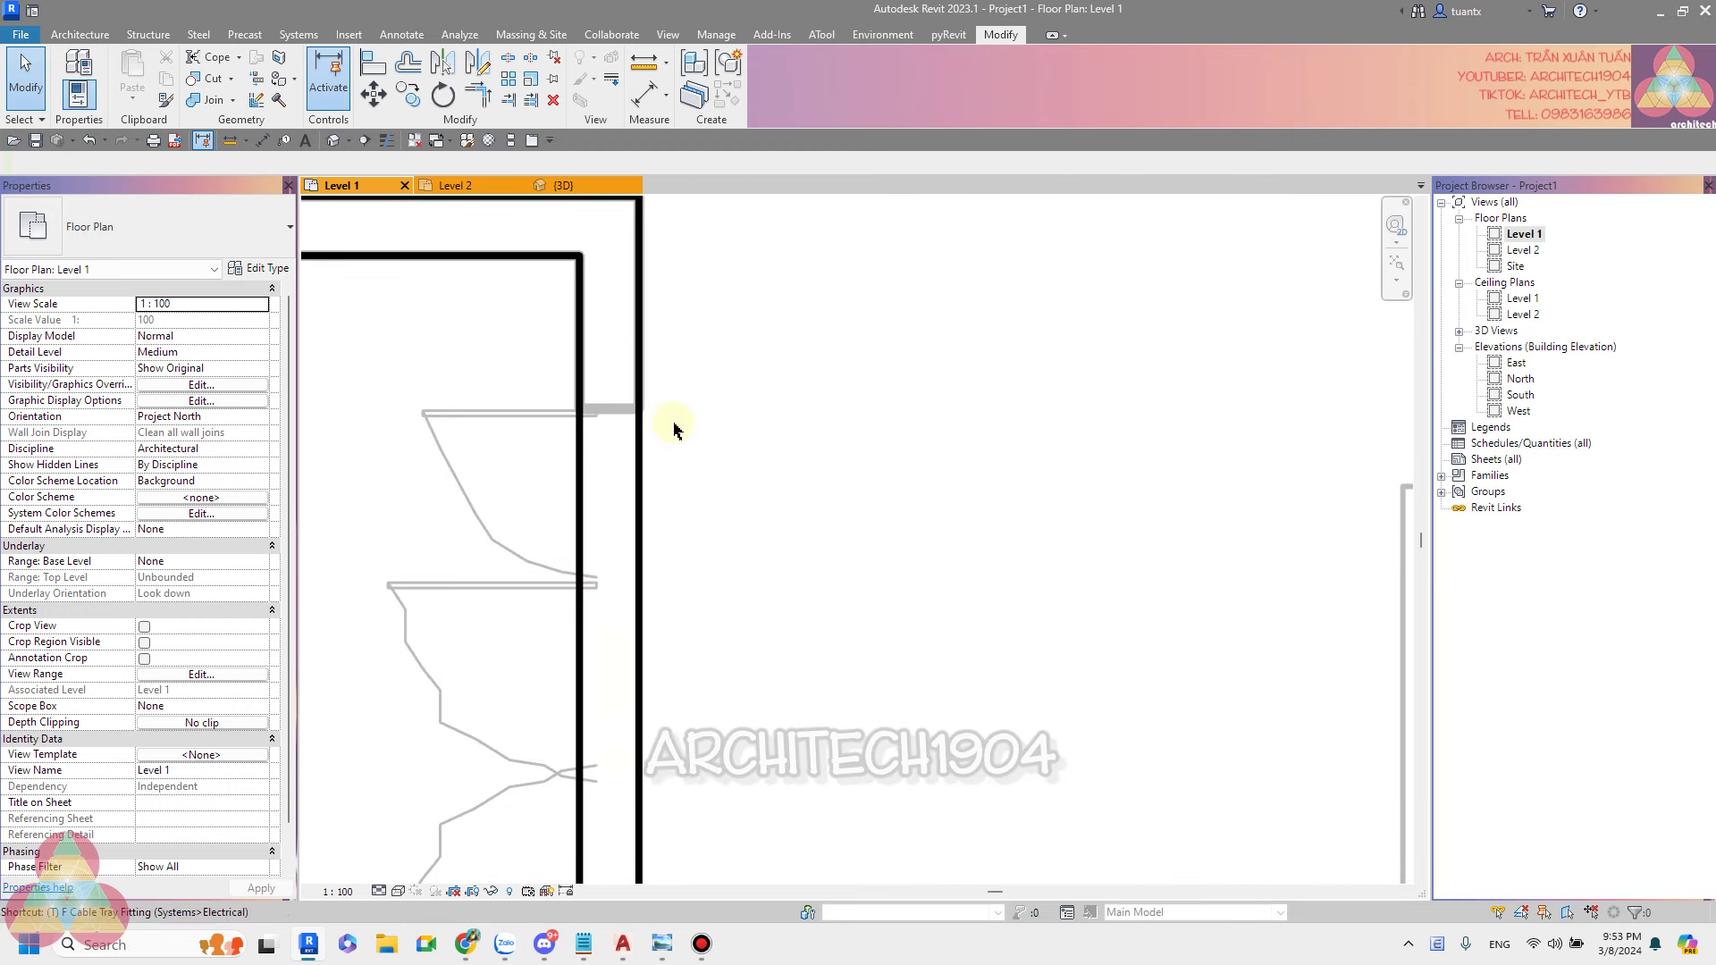
{"action": "scroll", "coordinate": [675, 429], "scroll_direction": "down", "scroll_amount": 2}
{"action": "scroll", "coordinate": [675, 429], "scroll_direction": "down", "scroll_amount": 3}
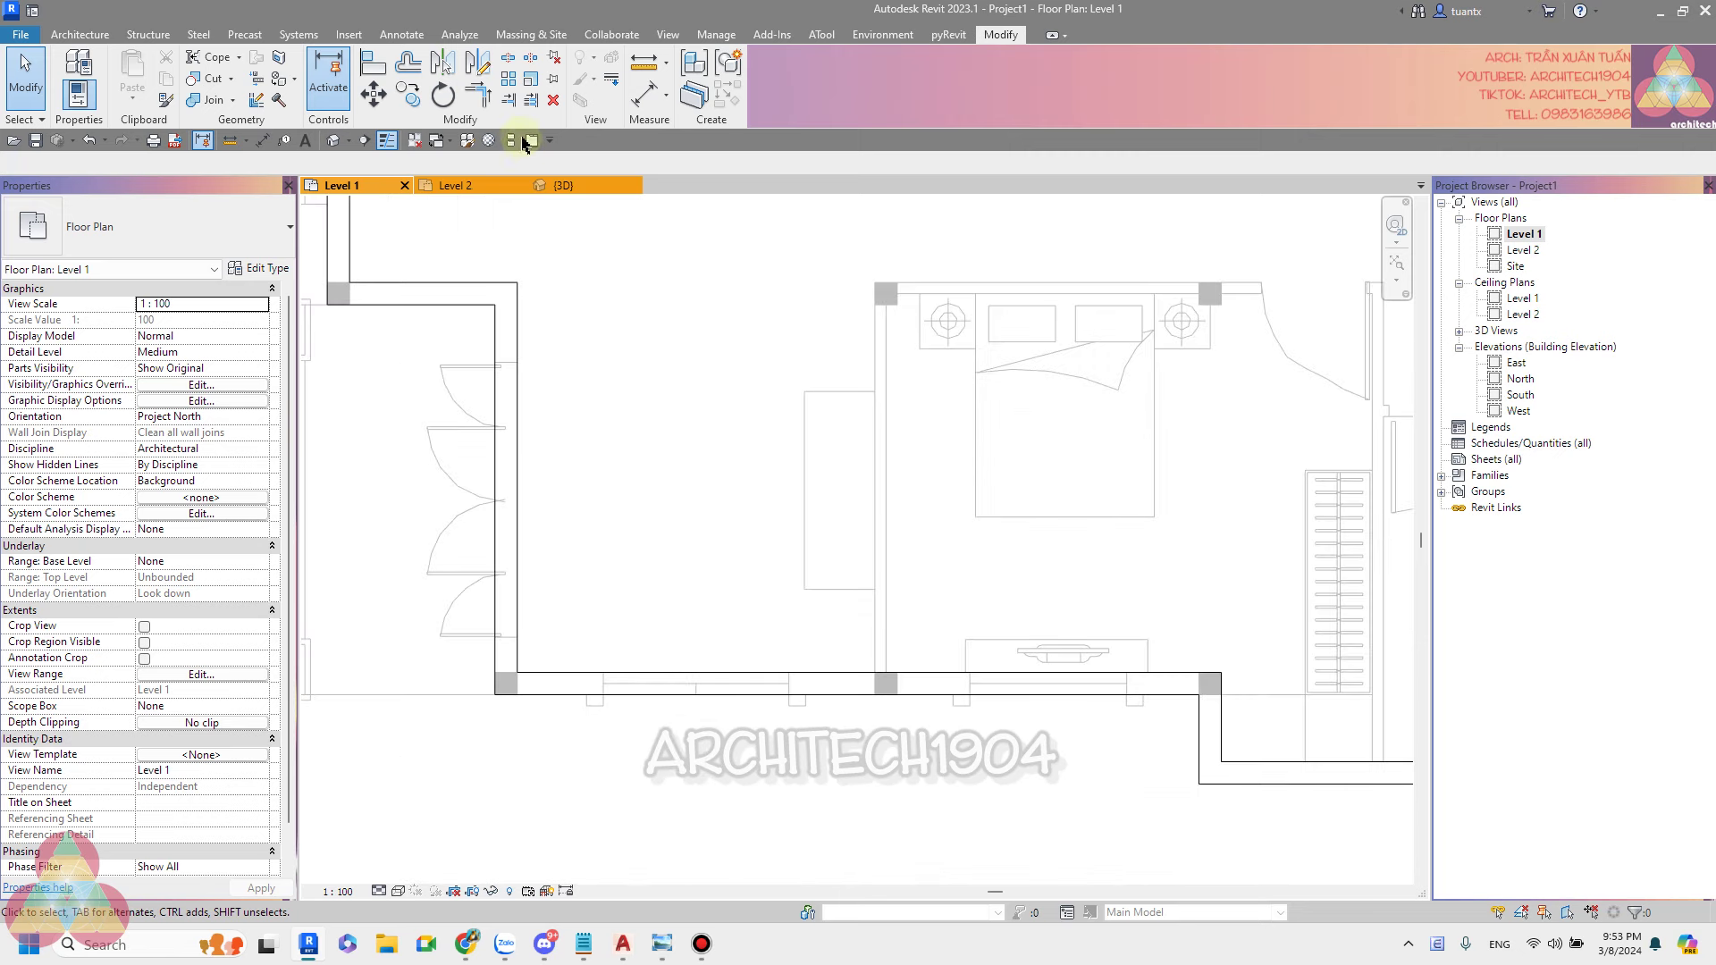
{"action": "left_click", "coordinate": [230, 143]}
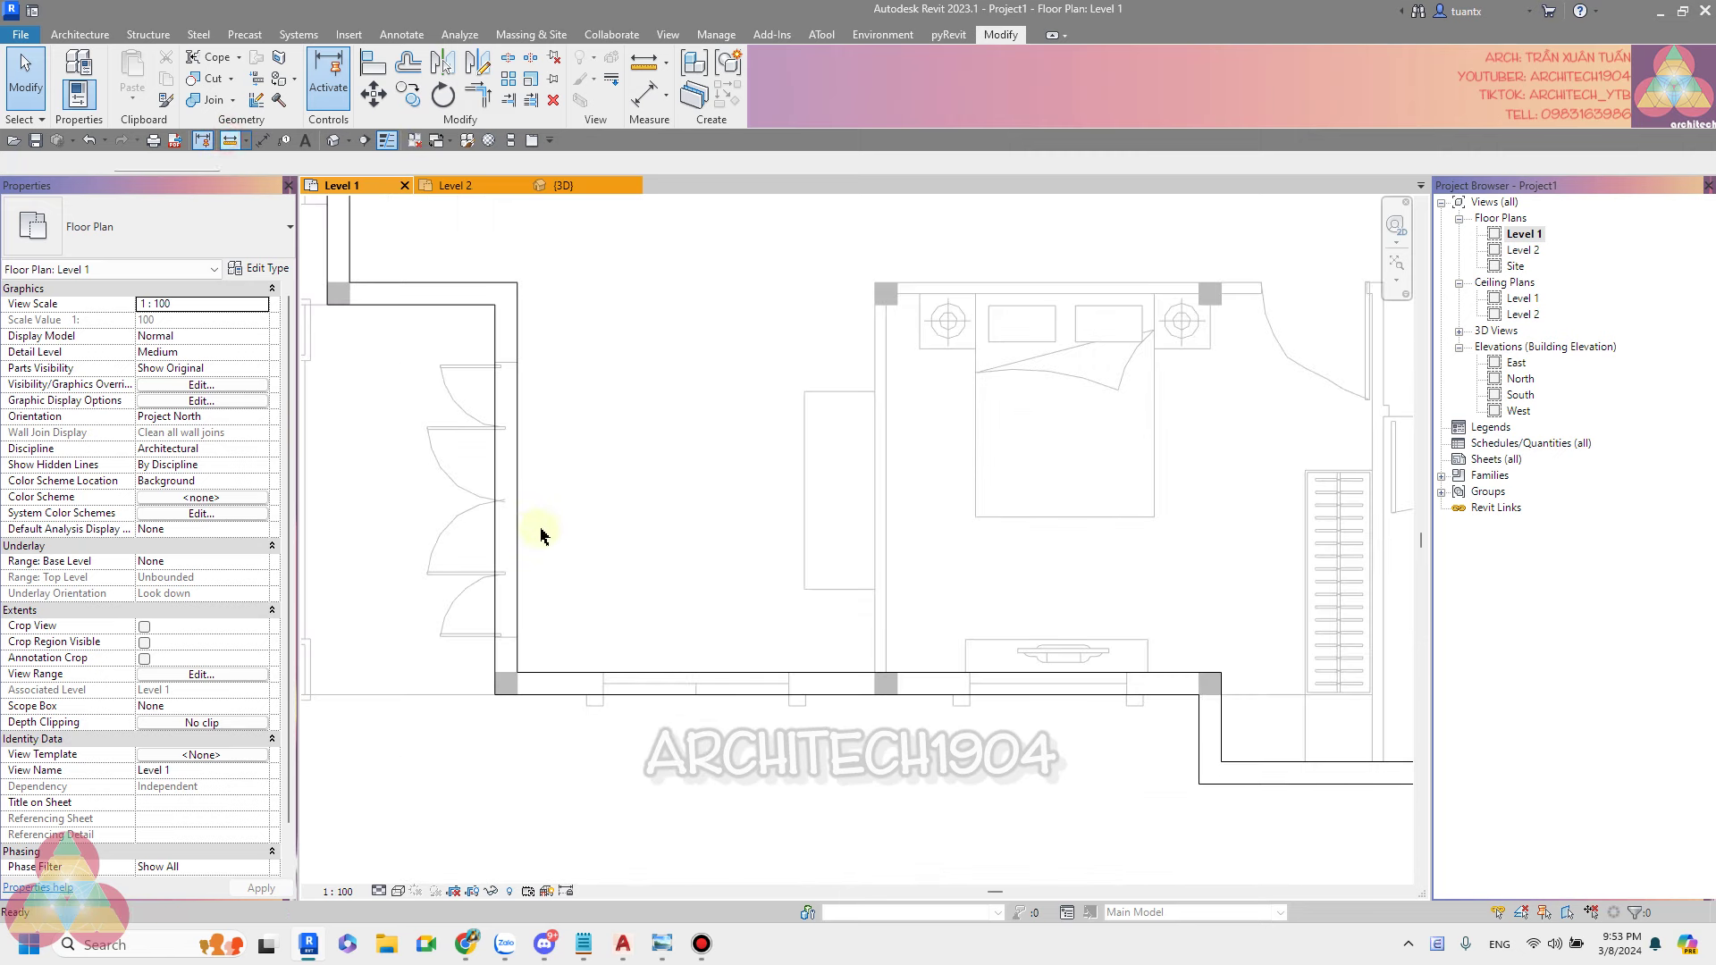
{"action": "left_click", "coordinate": [517, 362]}
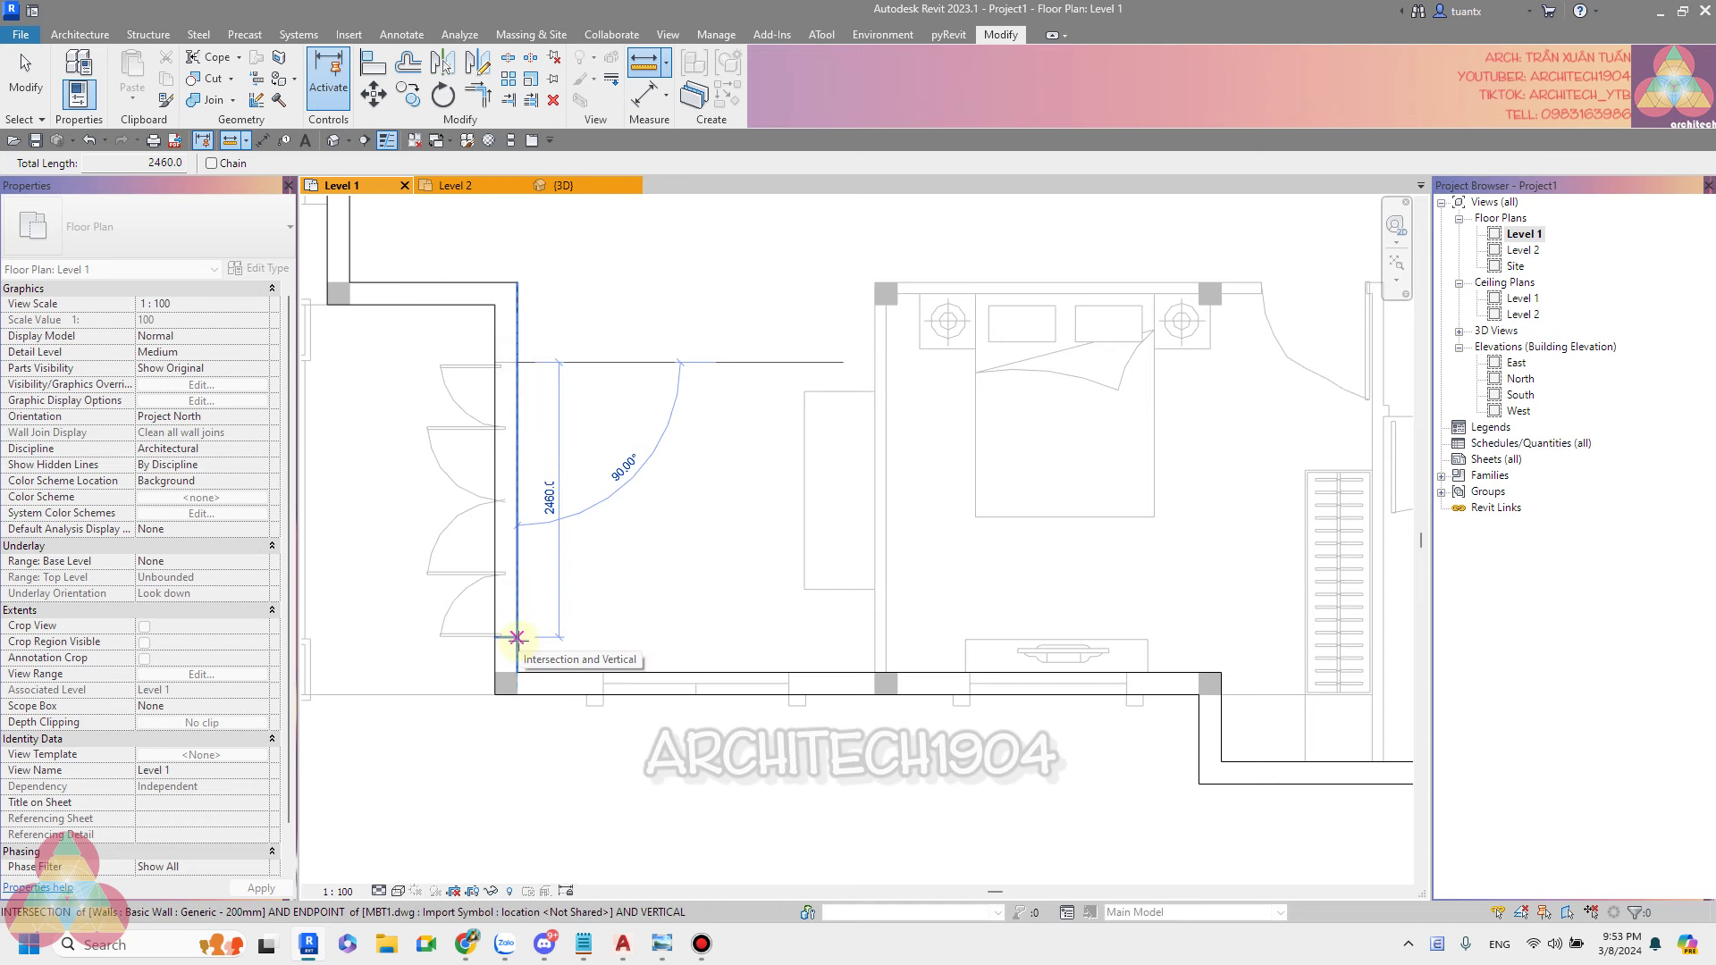
{"action": "key", "text": "Escape"}
{"action": "key", "text": "Escape"}
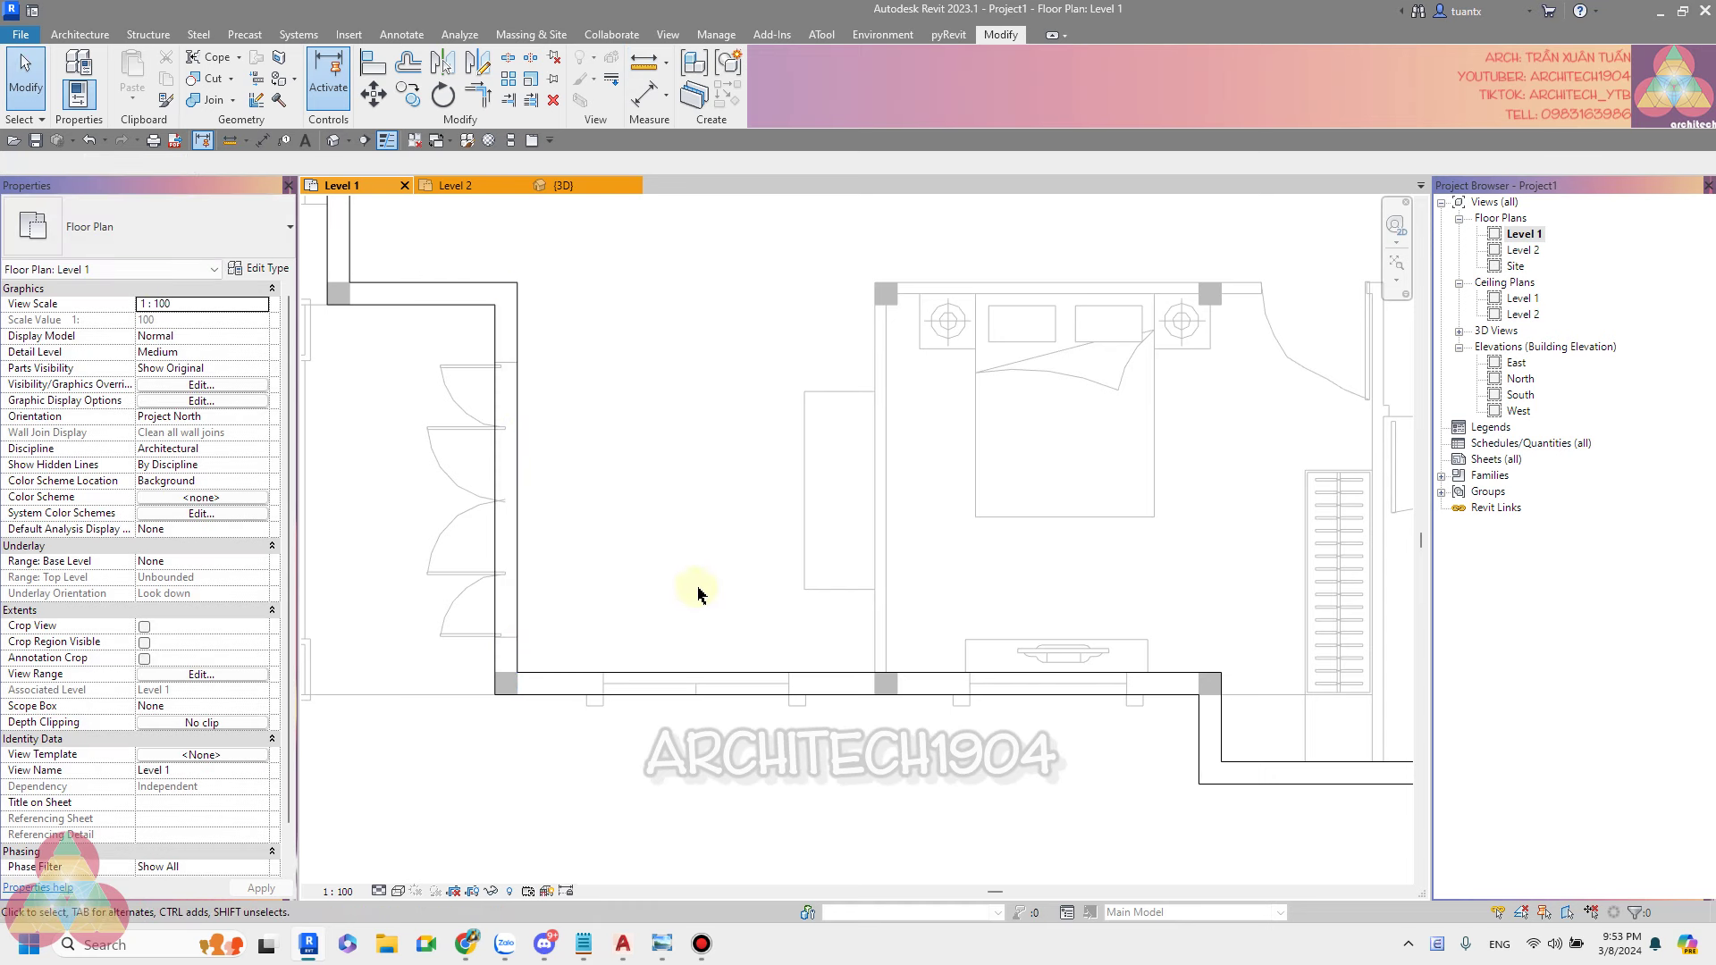
Pan the plan to bring the bedroom and bathroom into view.
{"action": "scroll", "coordinate": [808, 690], "scroll_direction": "up", "scroll_amount": 3}
{"action": "scroll", "coordinate": [879, 703], "scroll_direction": "down", "scroll_amount": 3}
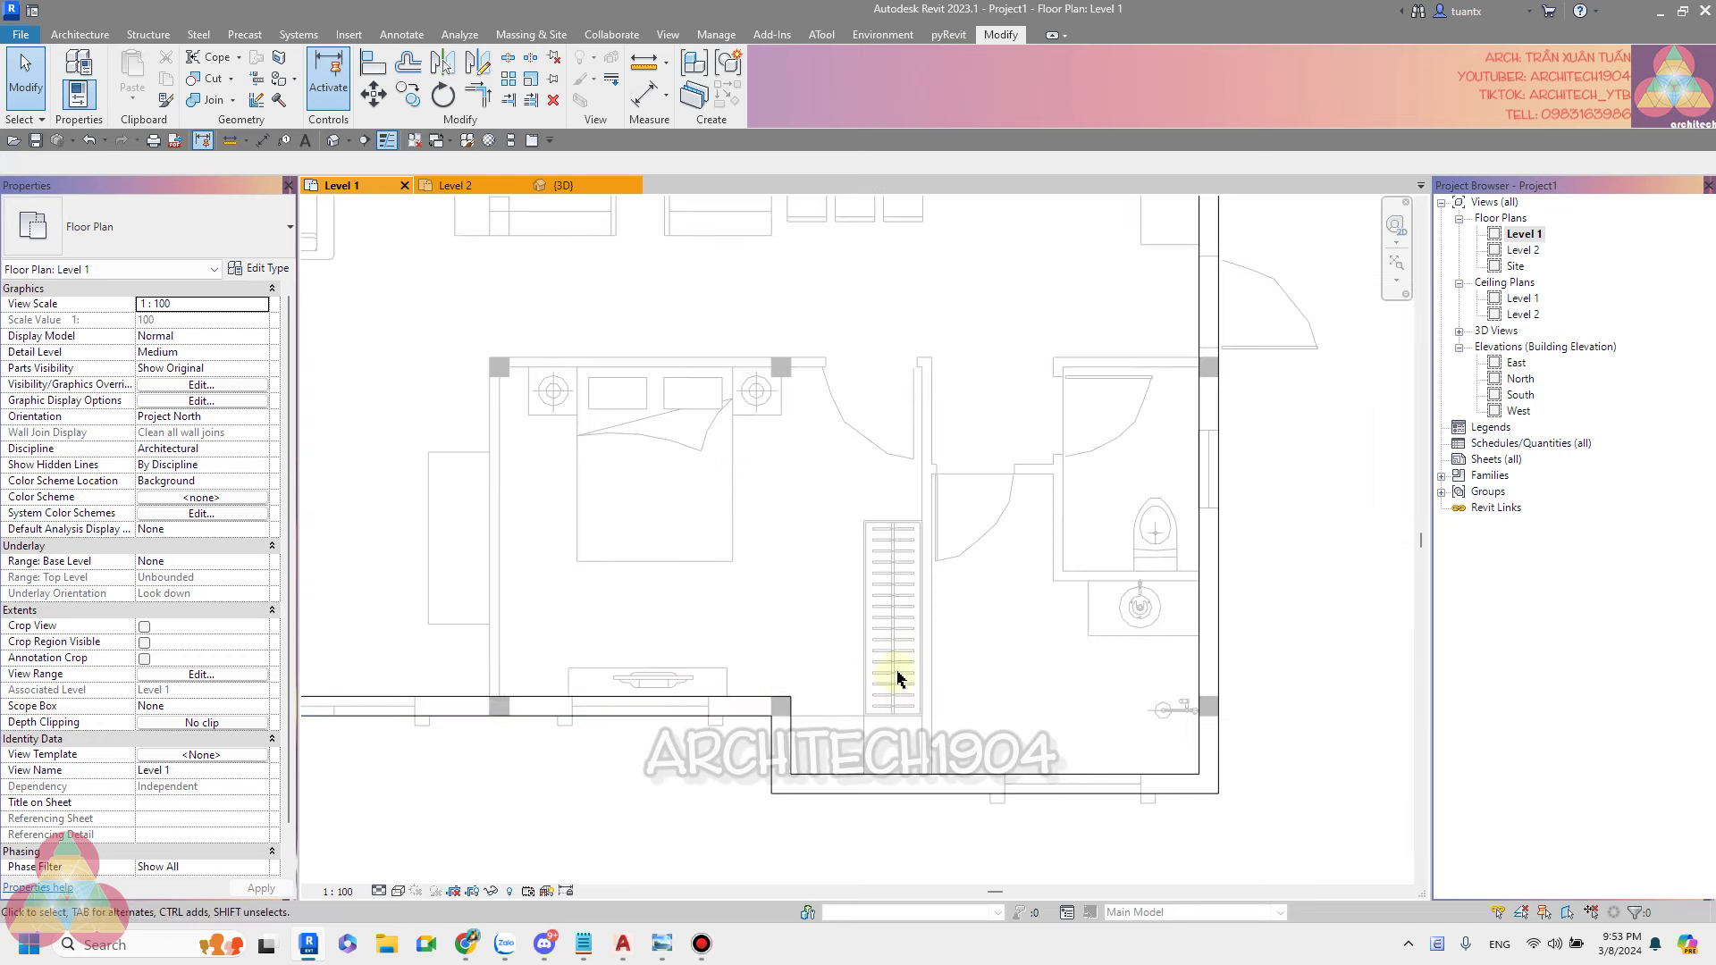
{"action": "middle_click_drag", "start_coordinate": [892, 677], "coordinate": [1099, 659]}
{"action": "scroll", "coordinate": [920, 536], "scroll_direction": "up", "scroll_amount": 2}
{"action": "middle_click_drag", "start_coordinate": [920, 537], "coordinate": [1118, 580]}
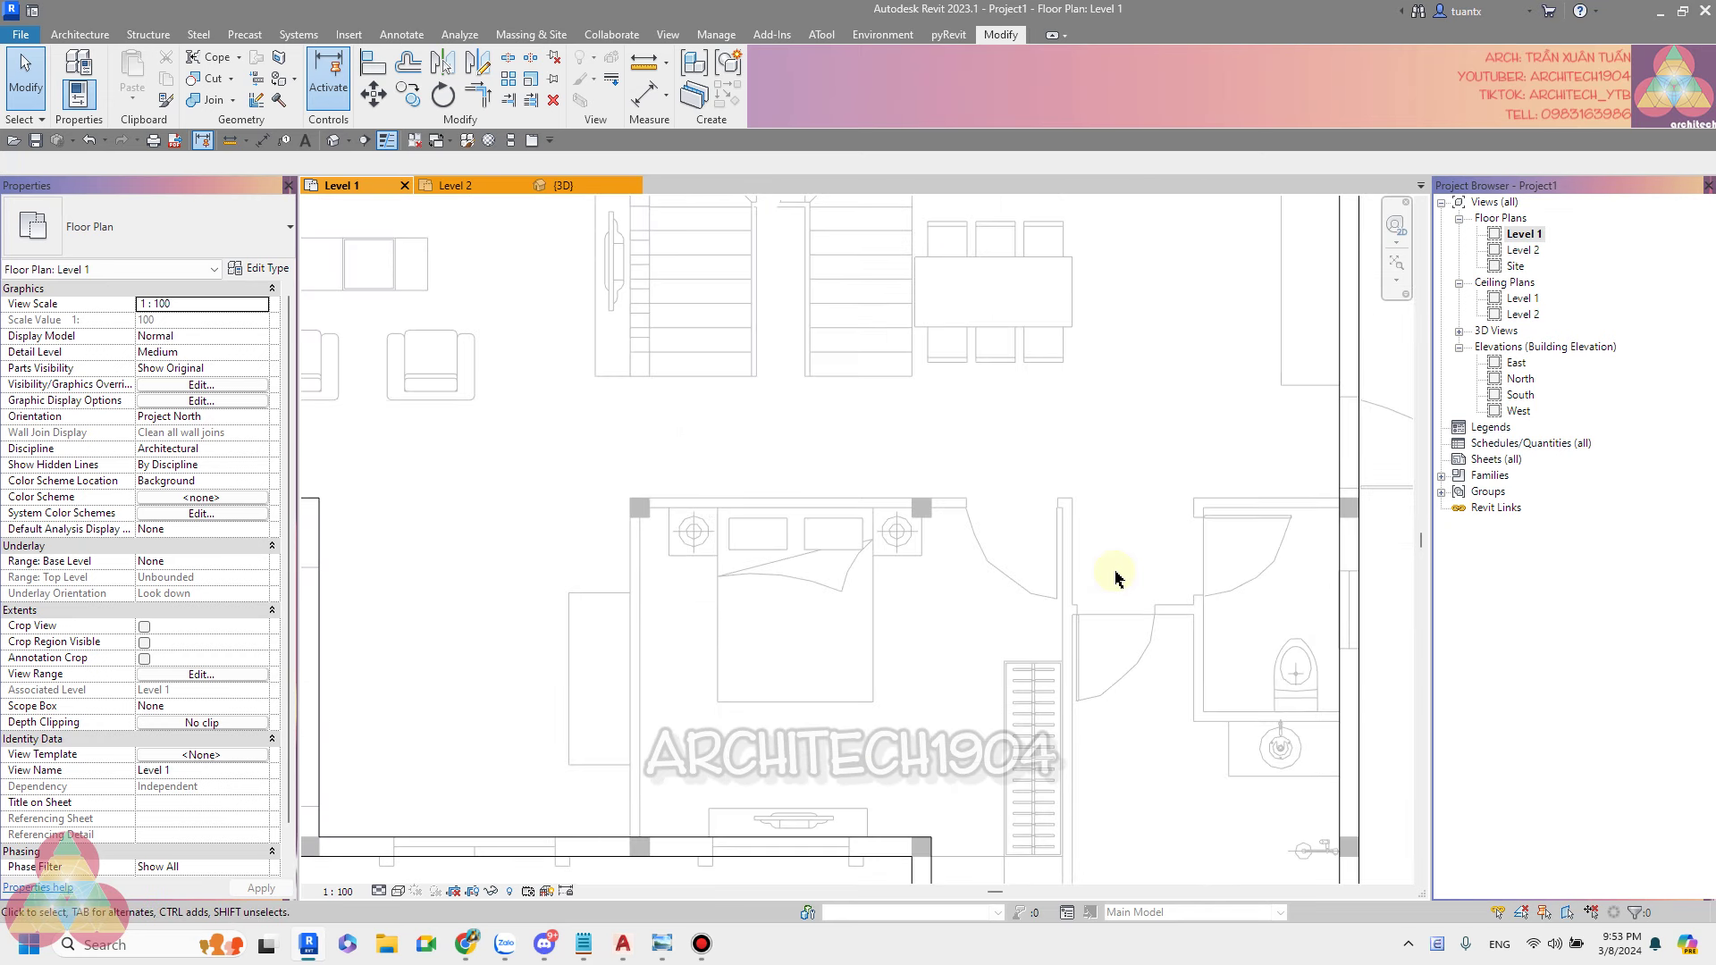
Review the five numbered AutoCAD import notes in Notepad, then return to Revit.
{"action": "left_click", "coordinate": [582, 944]}
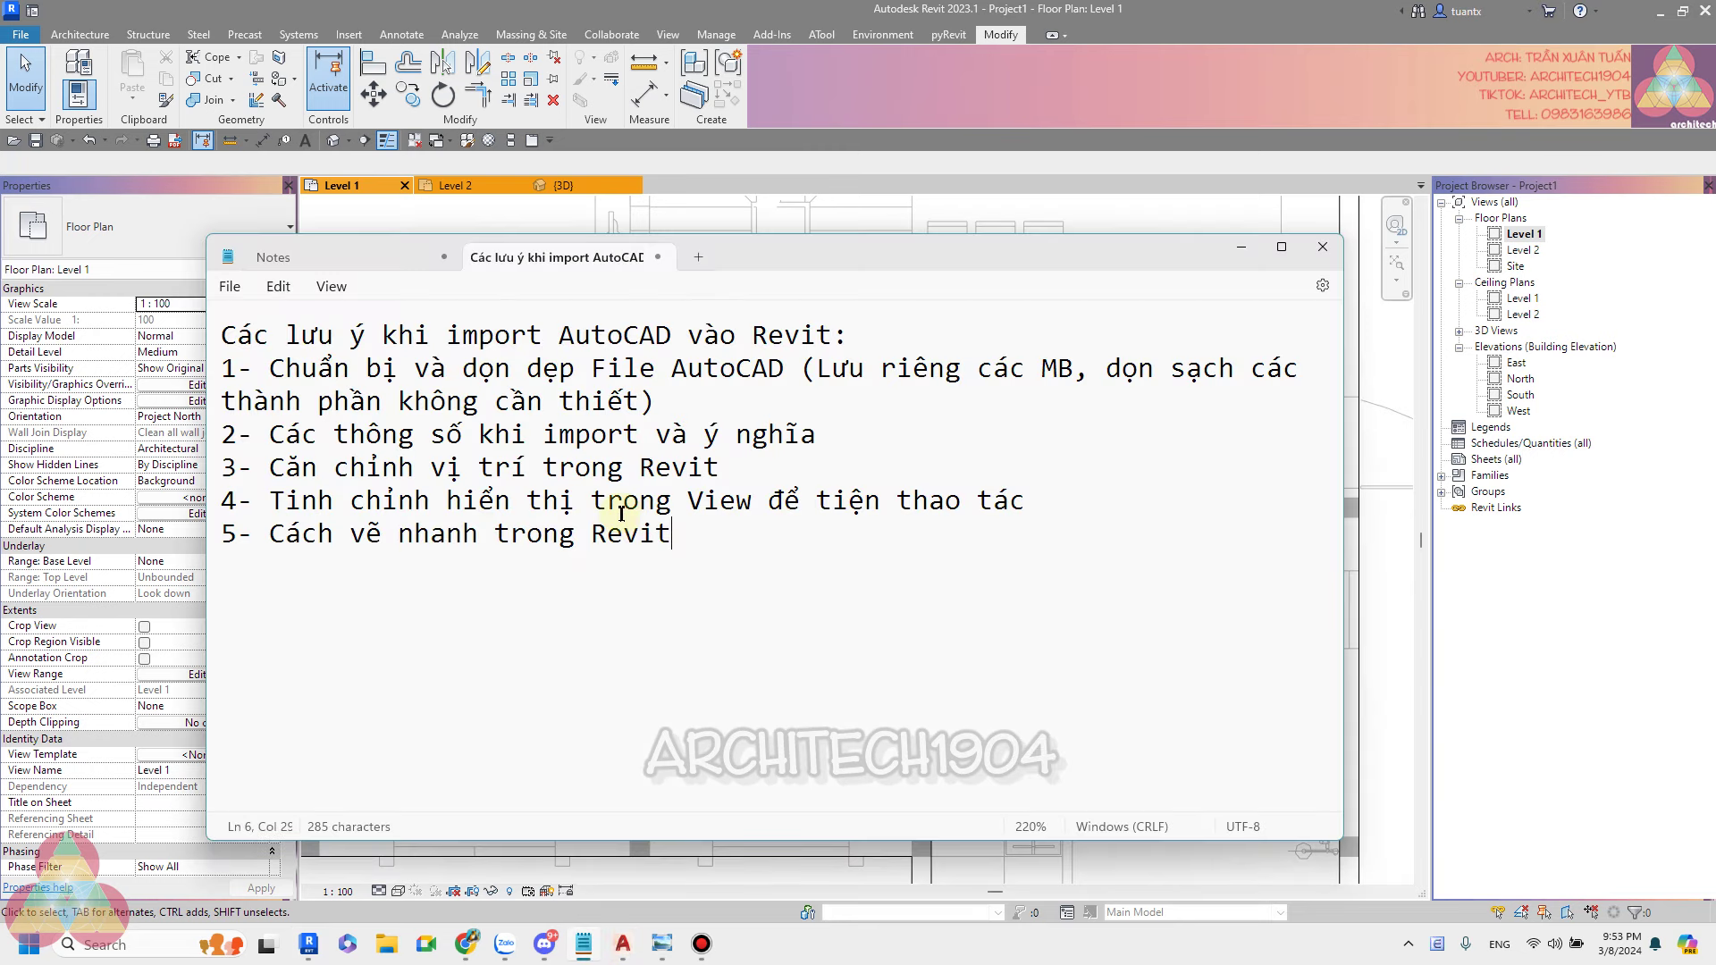
{"action": "left_click_drag", "start_coordinate": [673, 536], "coordinate": [227, 359]}
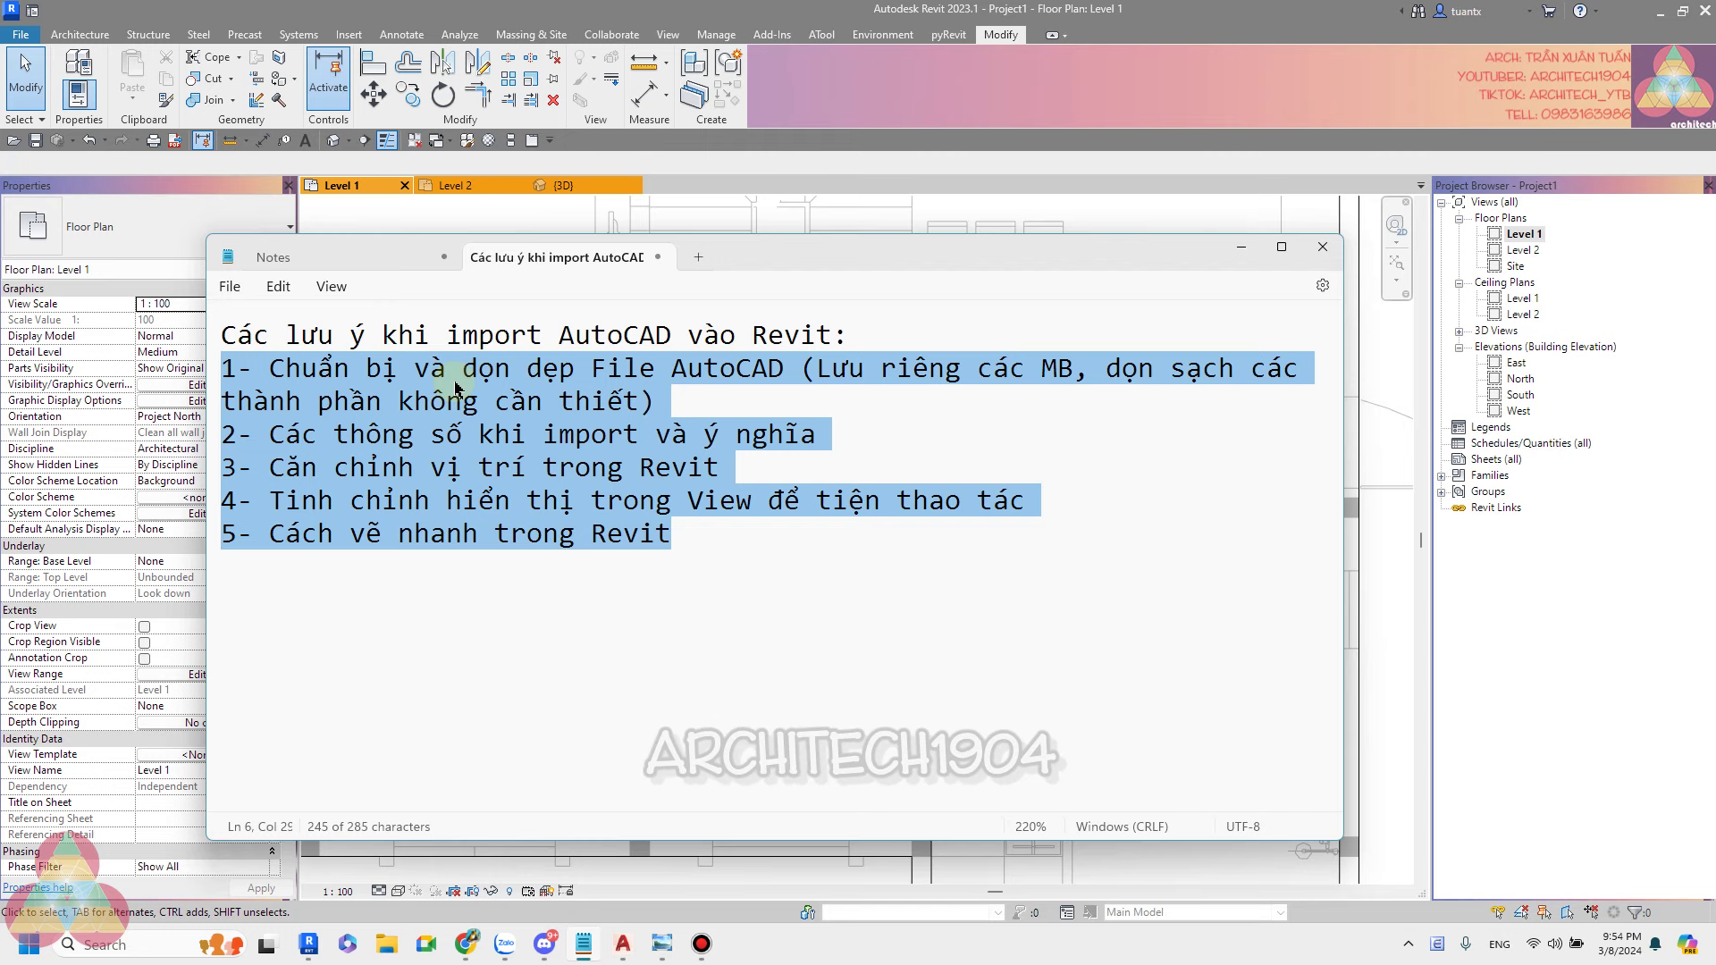
{"action": "left_click", "coordinate": [349, 35]}
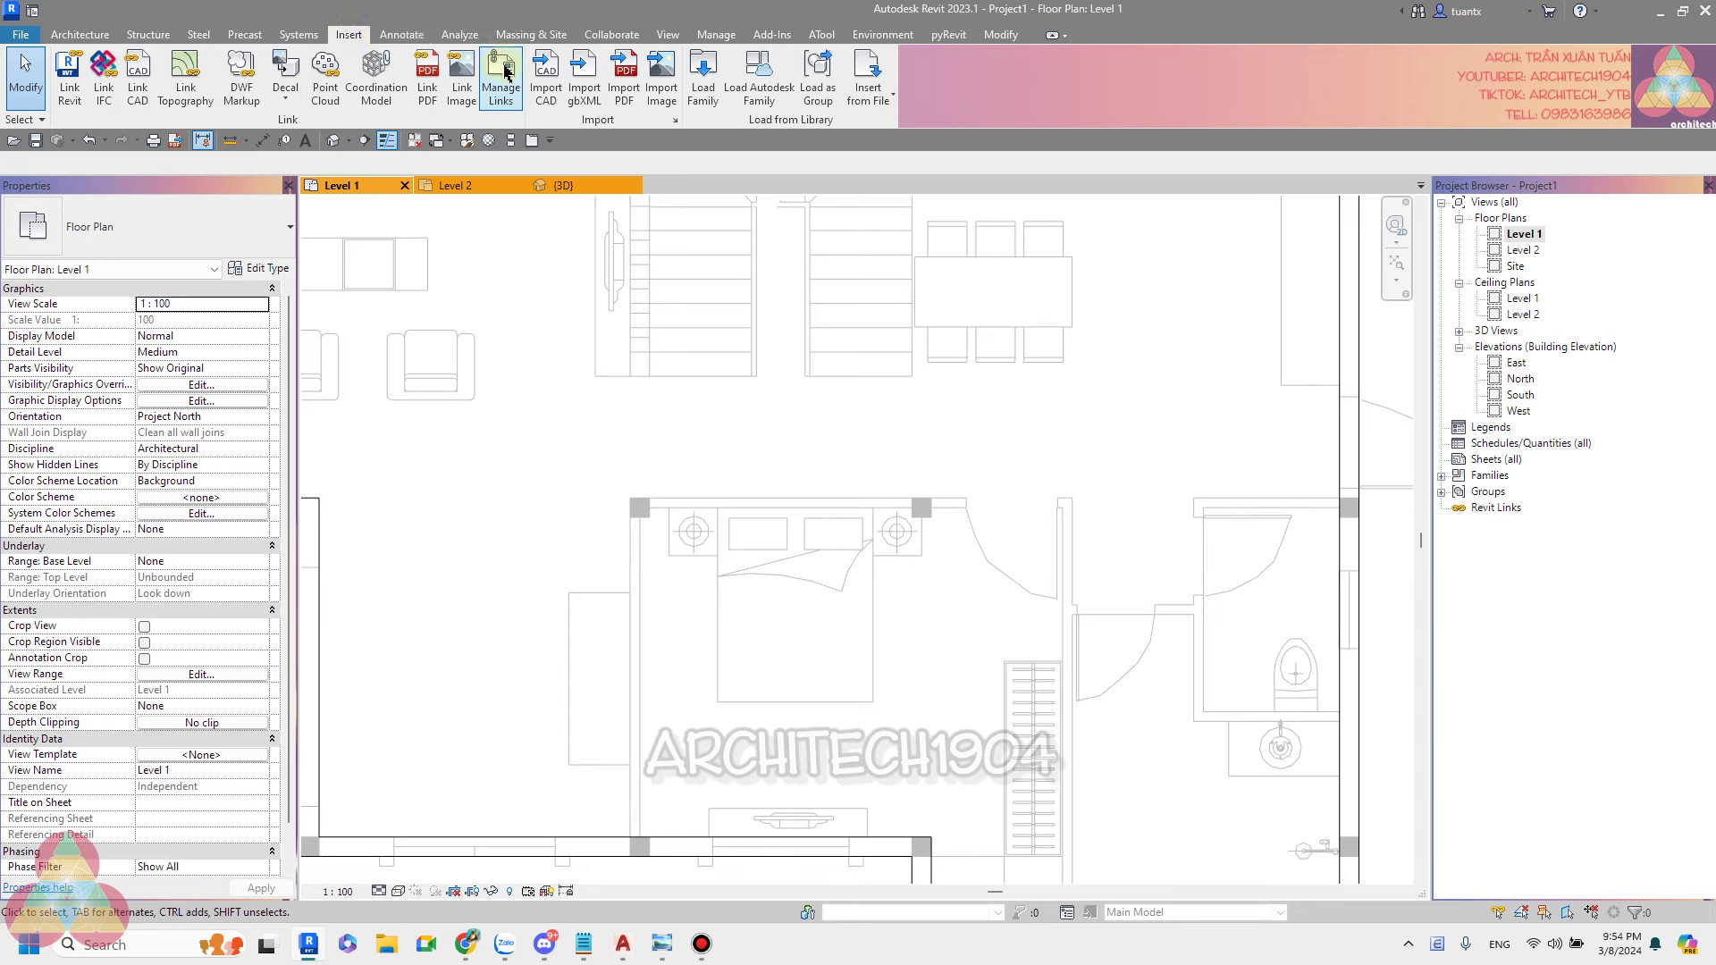
Select MBT1.dwg under Manage Links' CAD Formats, then switch to AutoCAD.
{"action": "left_click", "coordinate": [500, 78]}
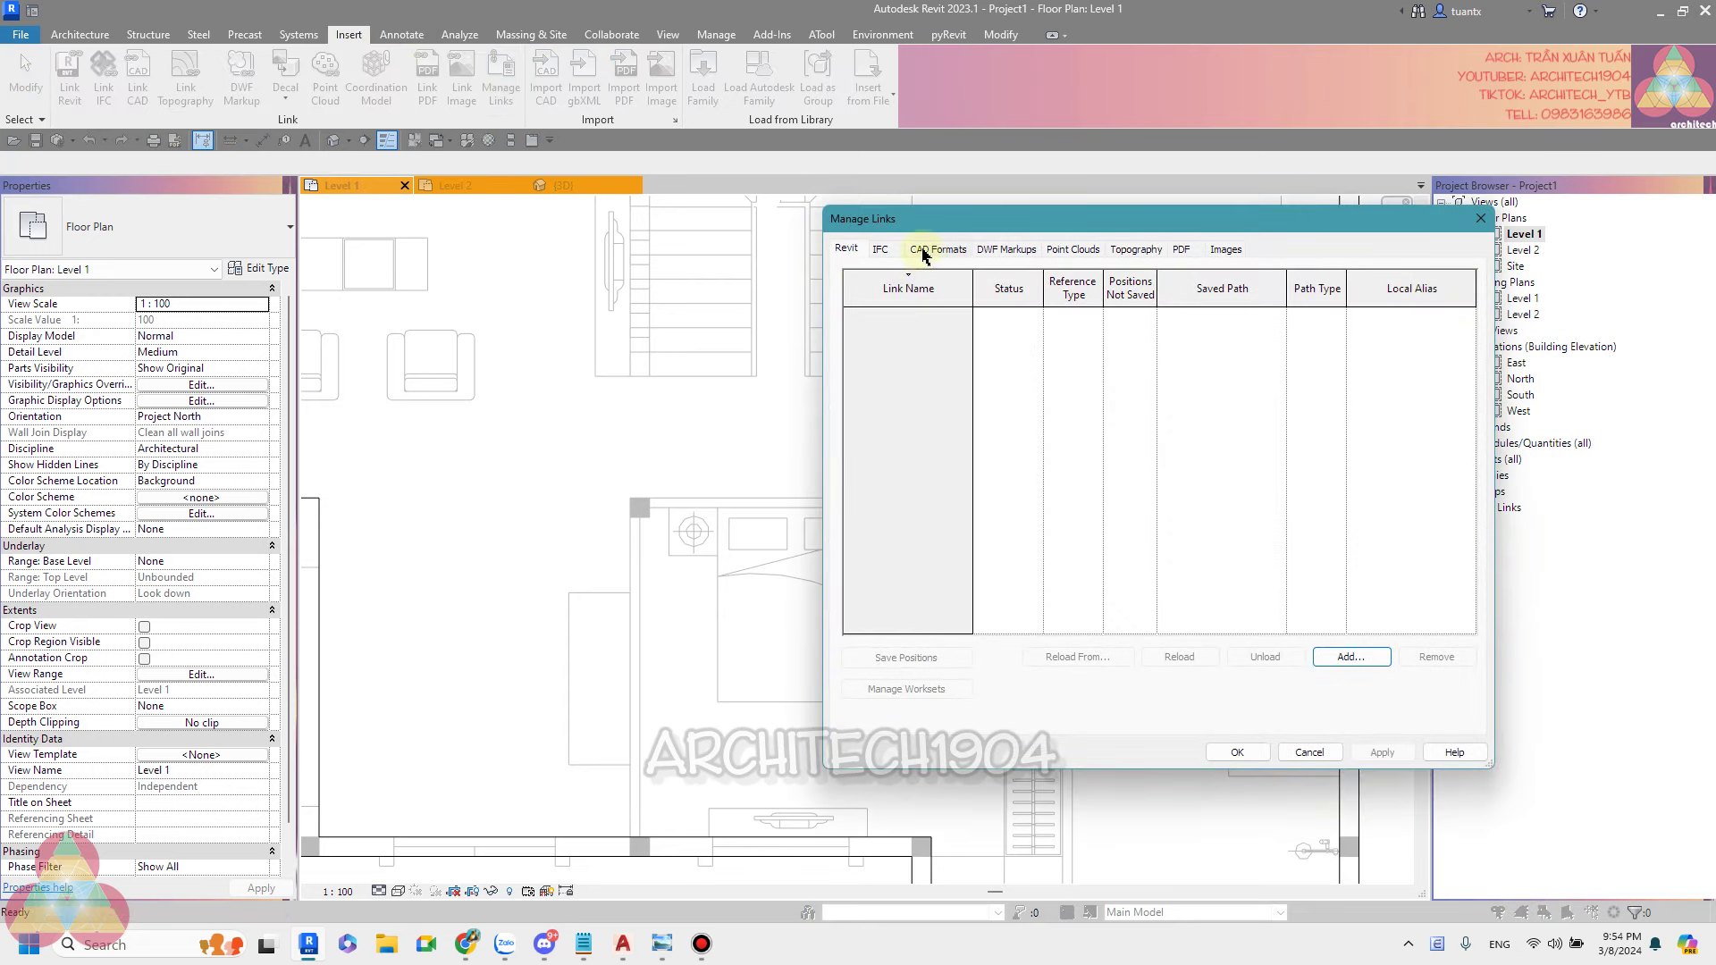
{"action": "left_click", "coordinate": [924, 252]}
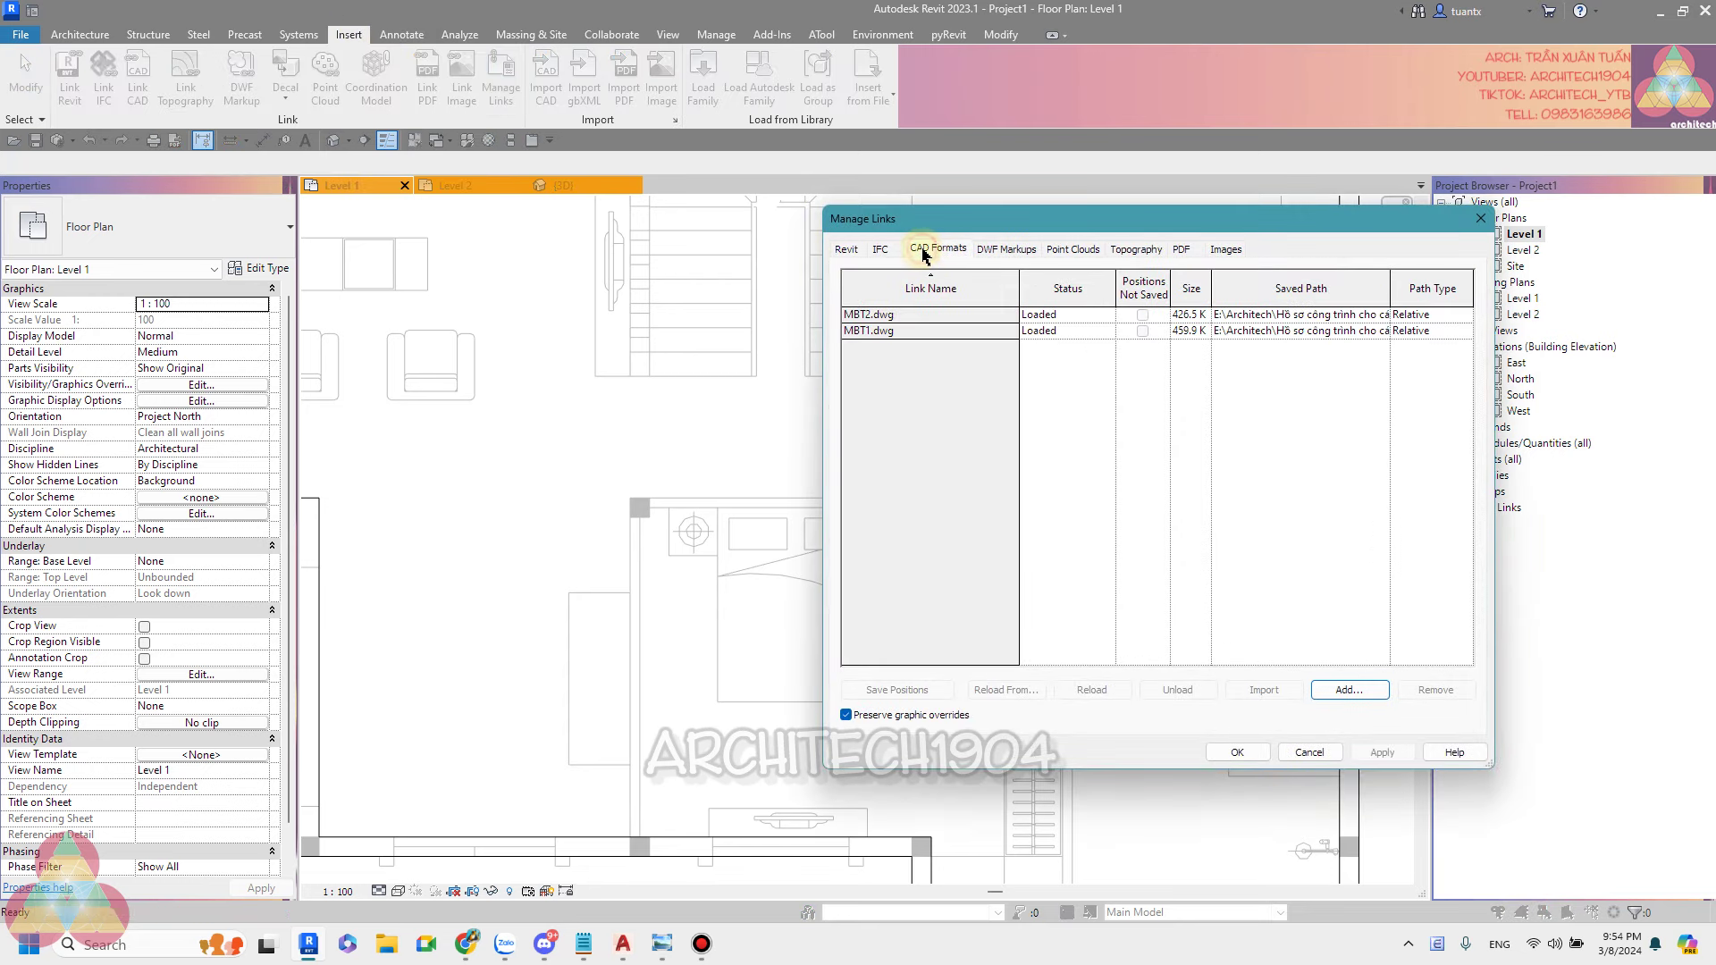
{"action": "left_click", "coordinate": [884, 333]}
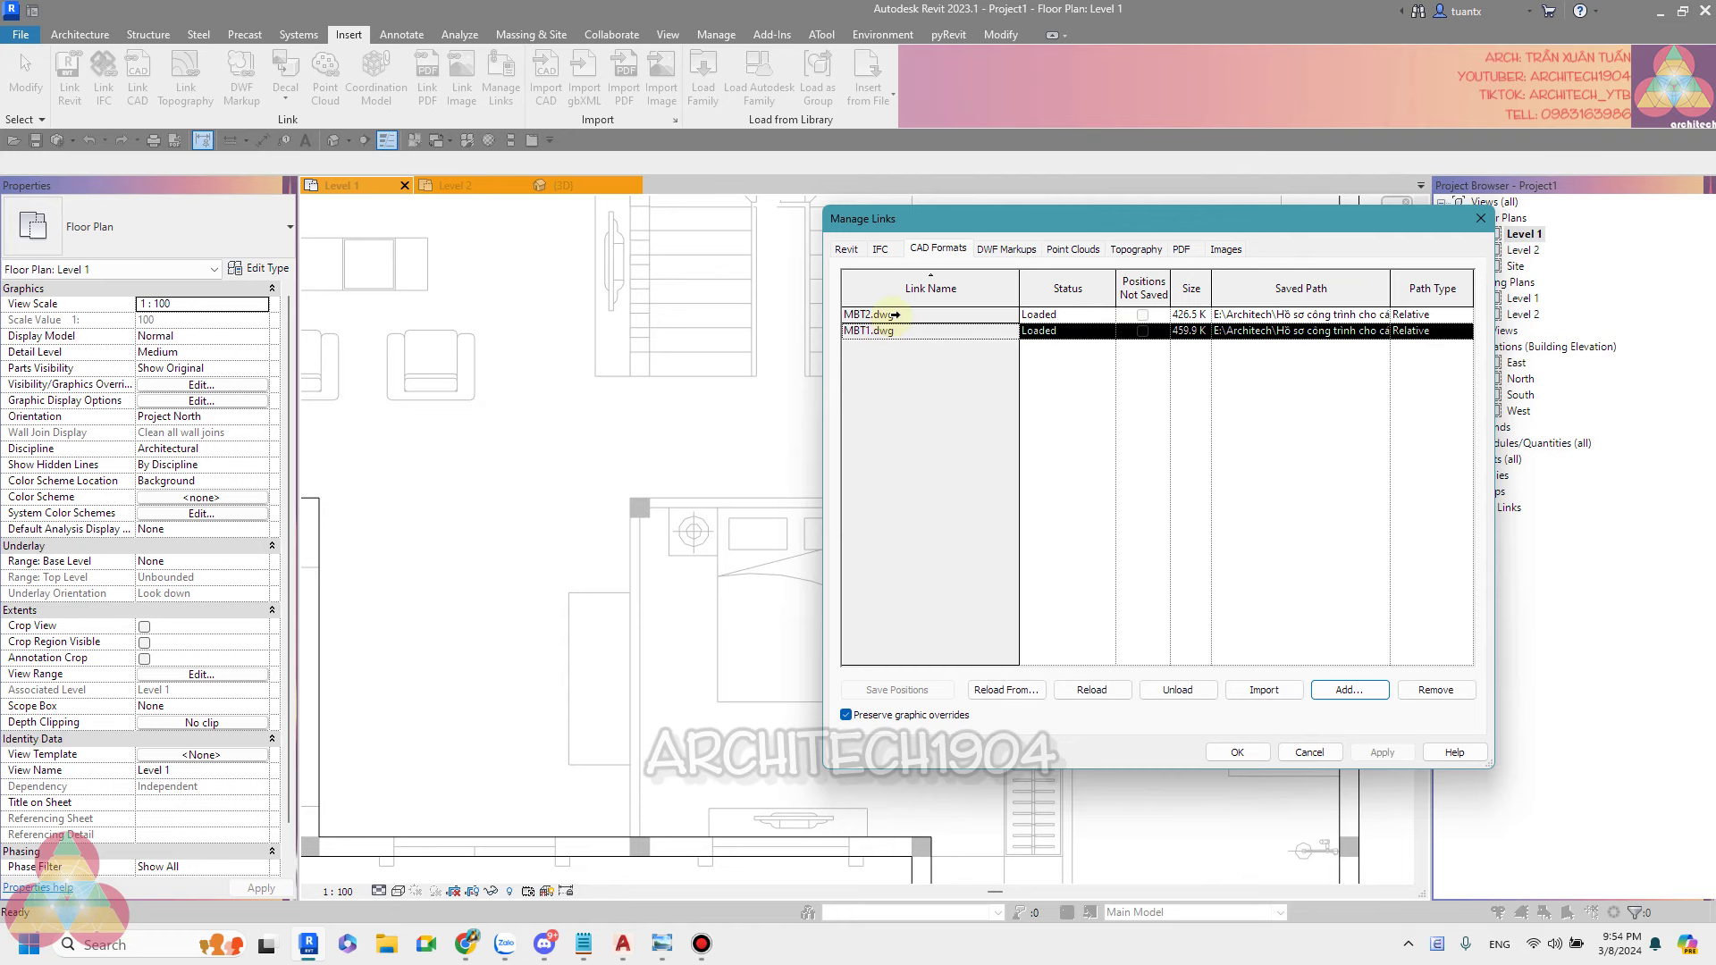
{"action": "mouse_move", "coordinate": [622, 943]}
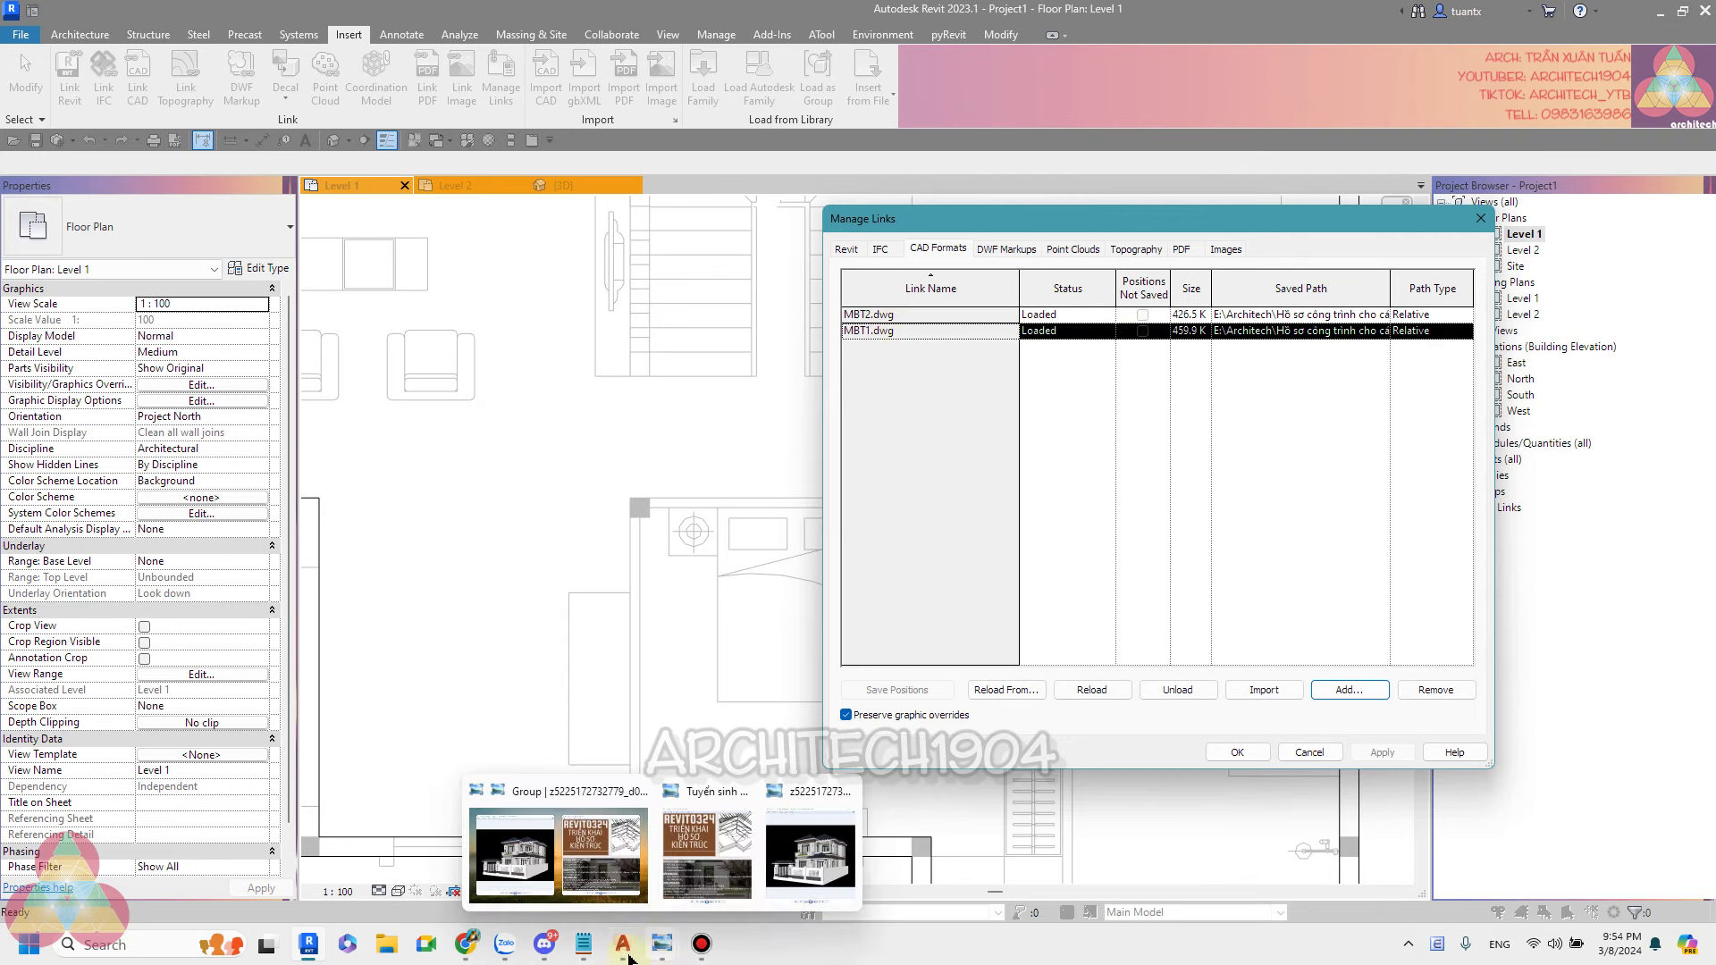
{"action": "left_click", "coordinate": [733, 849]}
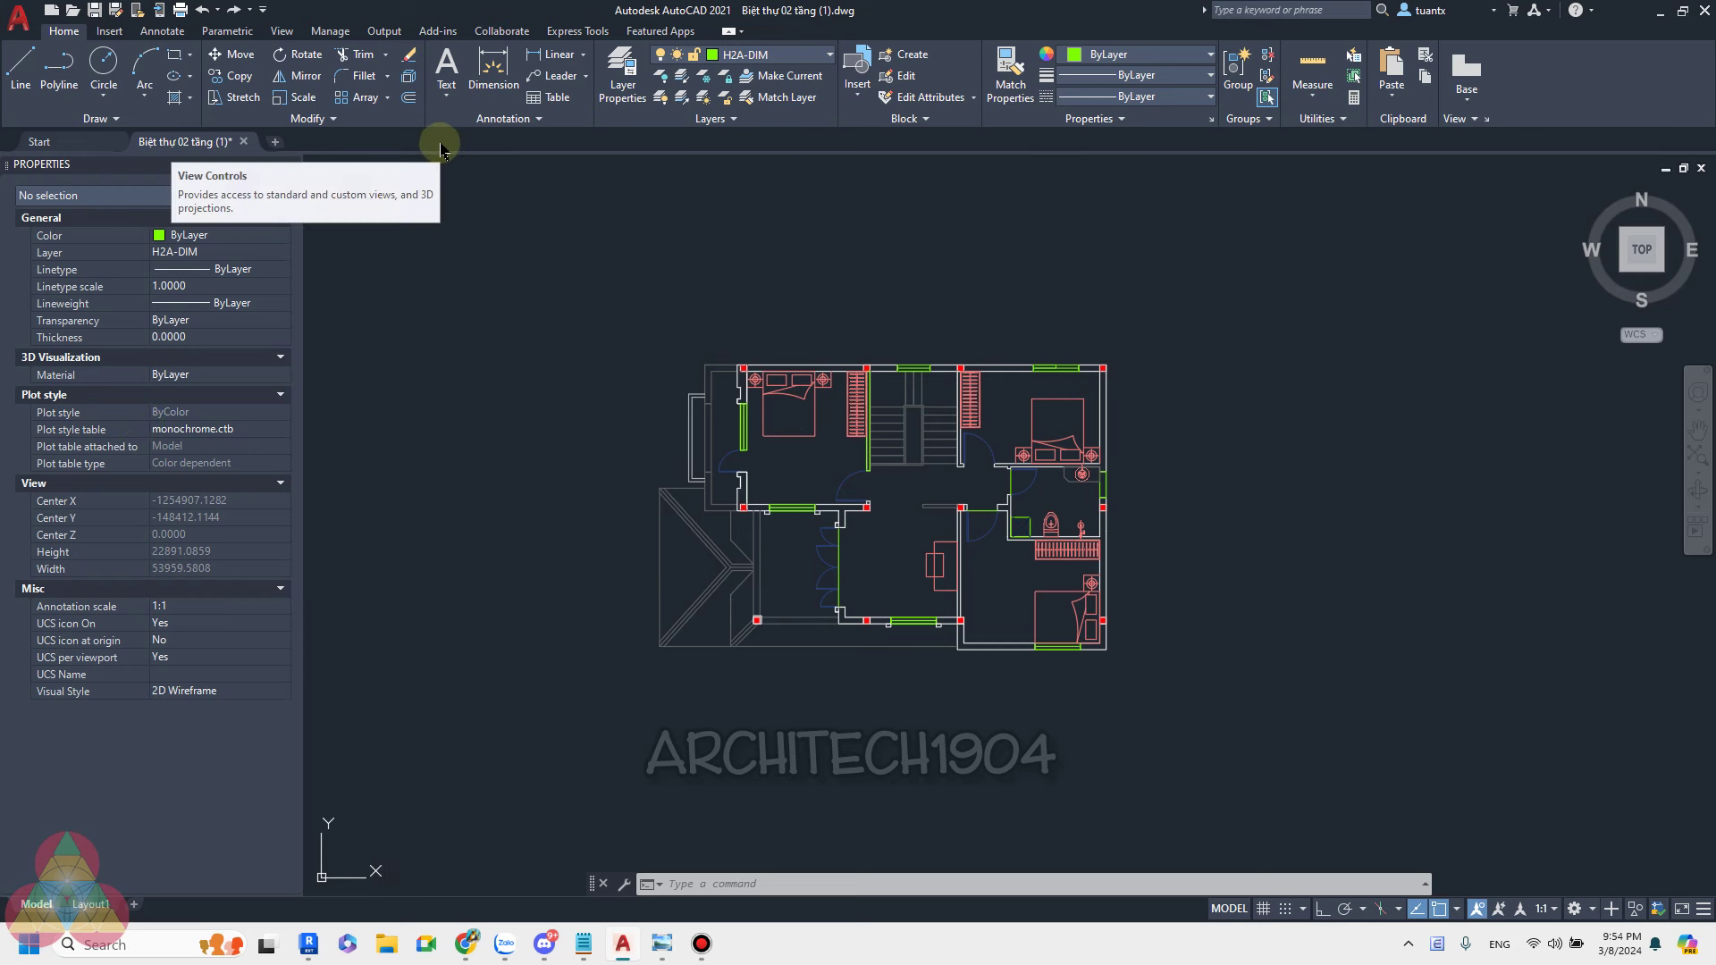
Open MBT1.dwg from the Import folder in AutoCAD.
{"action": "key", "text": "ctrl+o"}
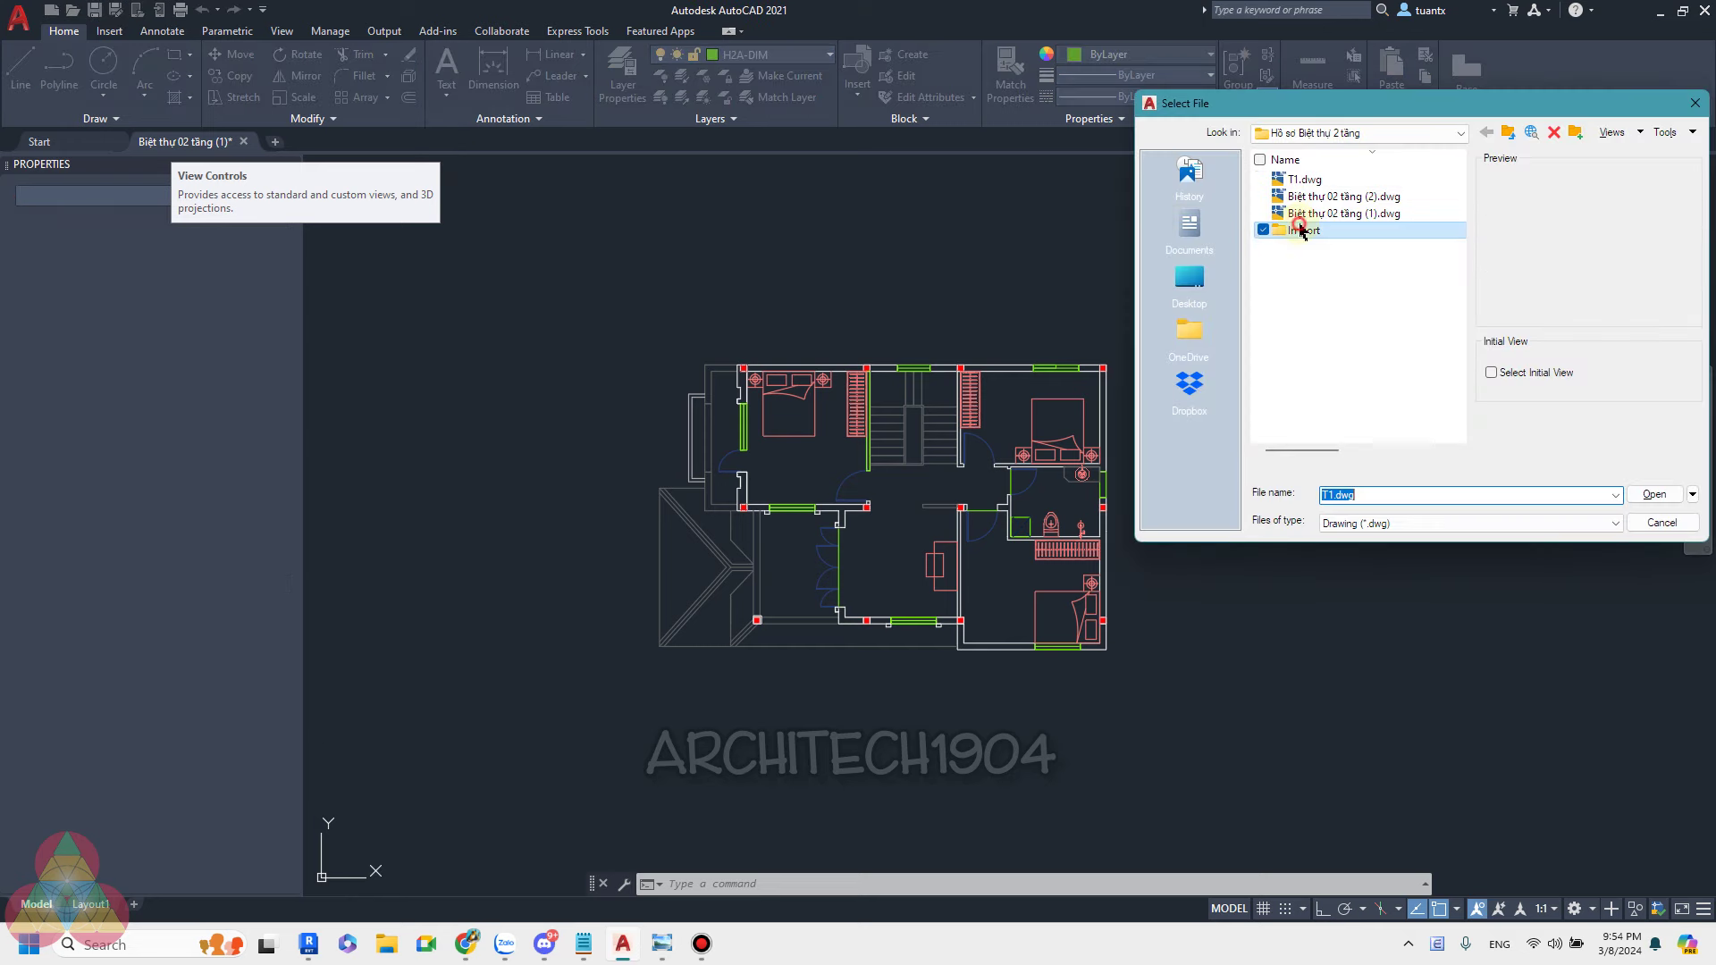
{"action": "double_click", "coordinate": [1296, 217]}
{"action": "double_click", "coordinate": [1303, 193]}
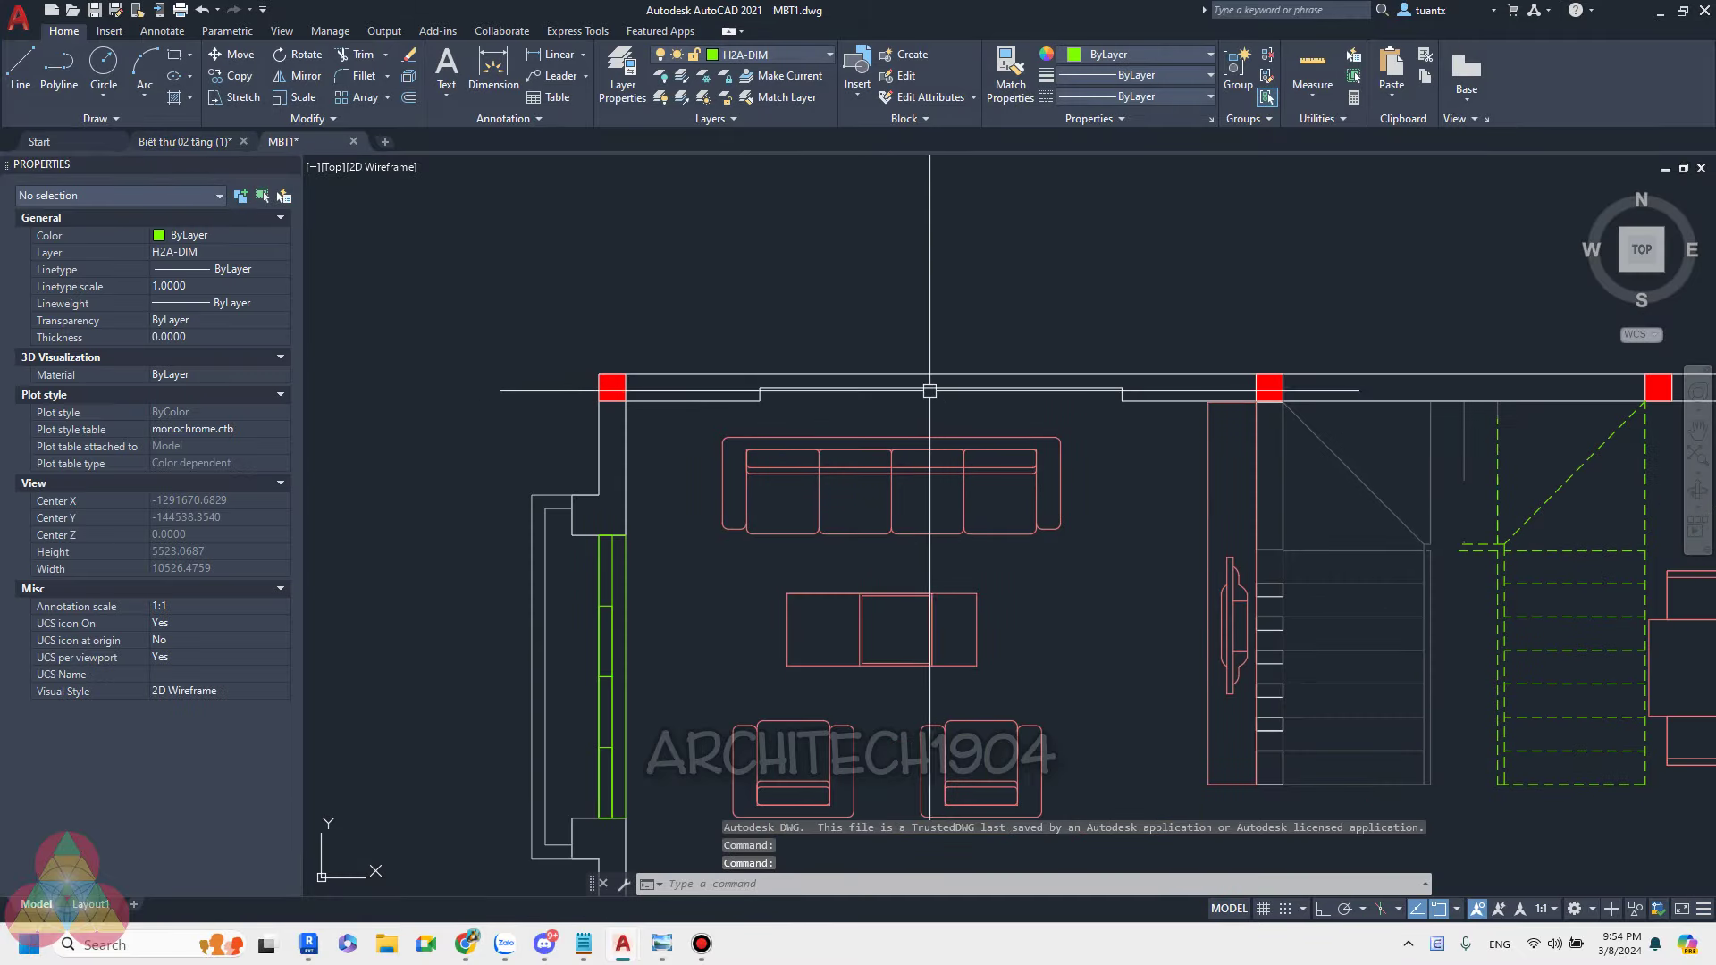
Delete the stepped polyline and short leftover line above the sofa, leaving the long line unchanged.
{"action": "left_click", "coordinate": [746, 301]}
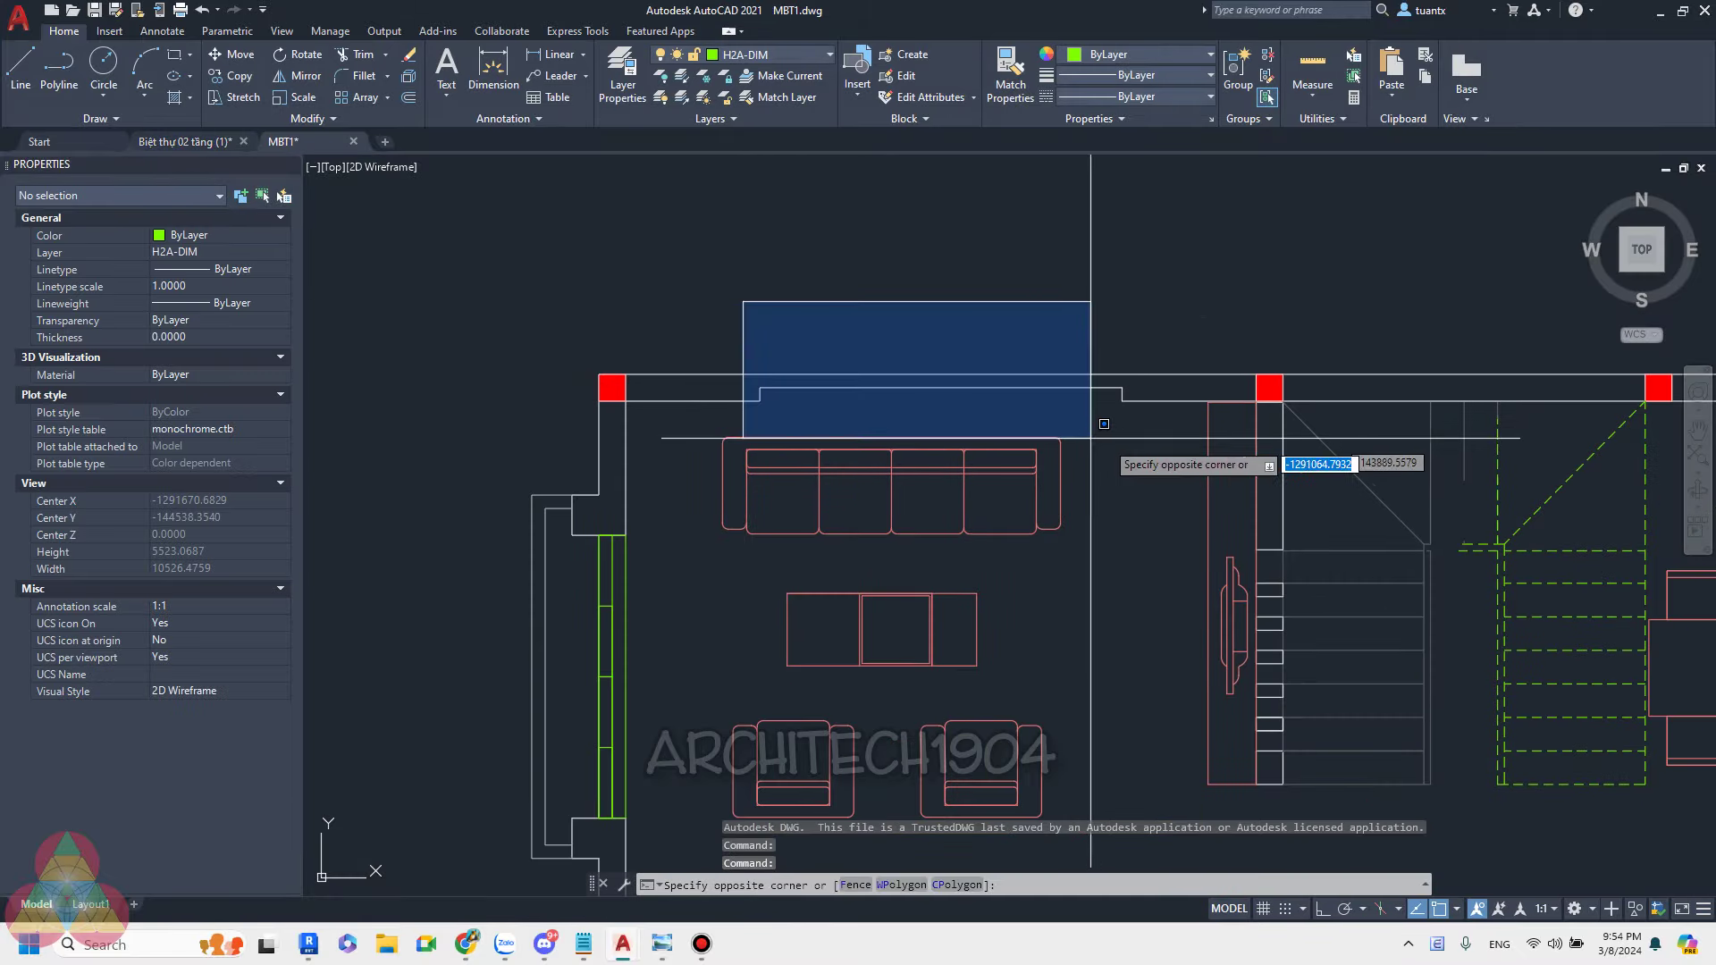
{"action": "left_click", "coordinate": [1137, 424]}
{"action": "key", "text": "Delete"}
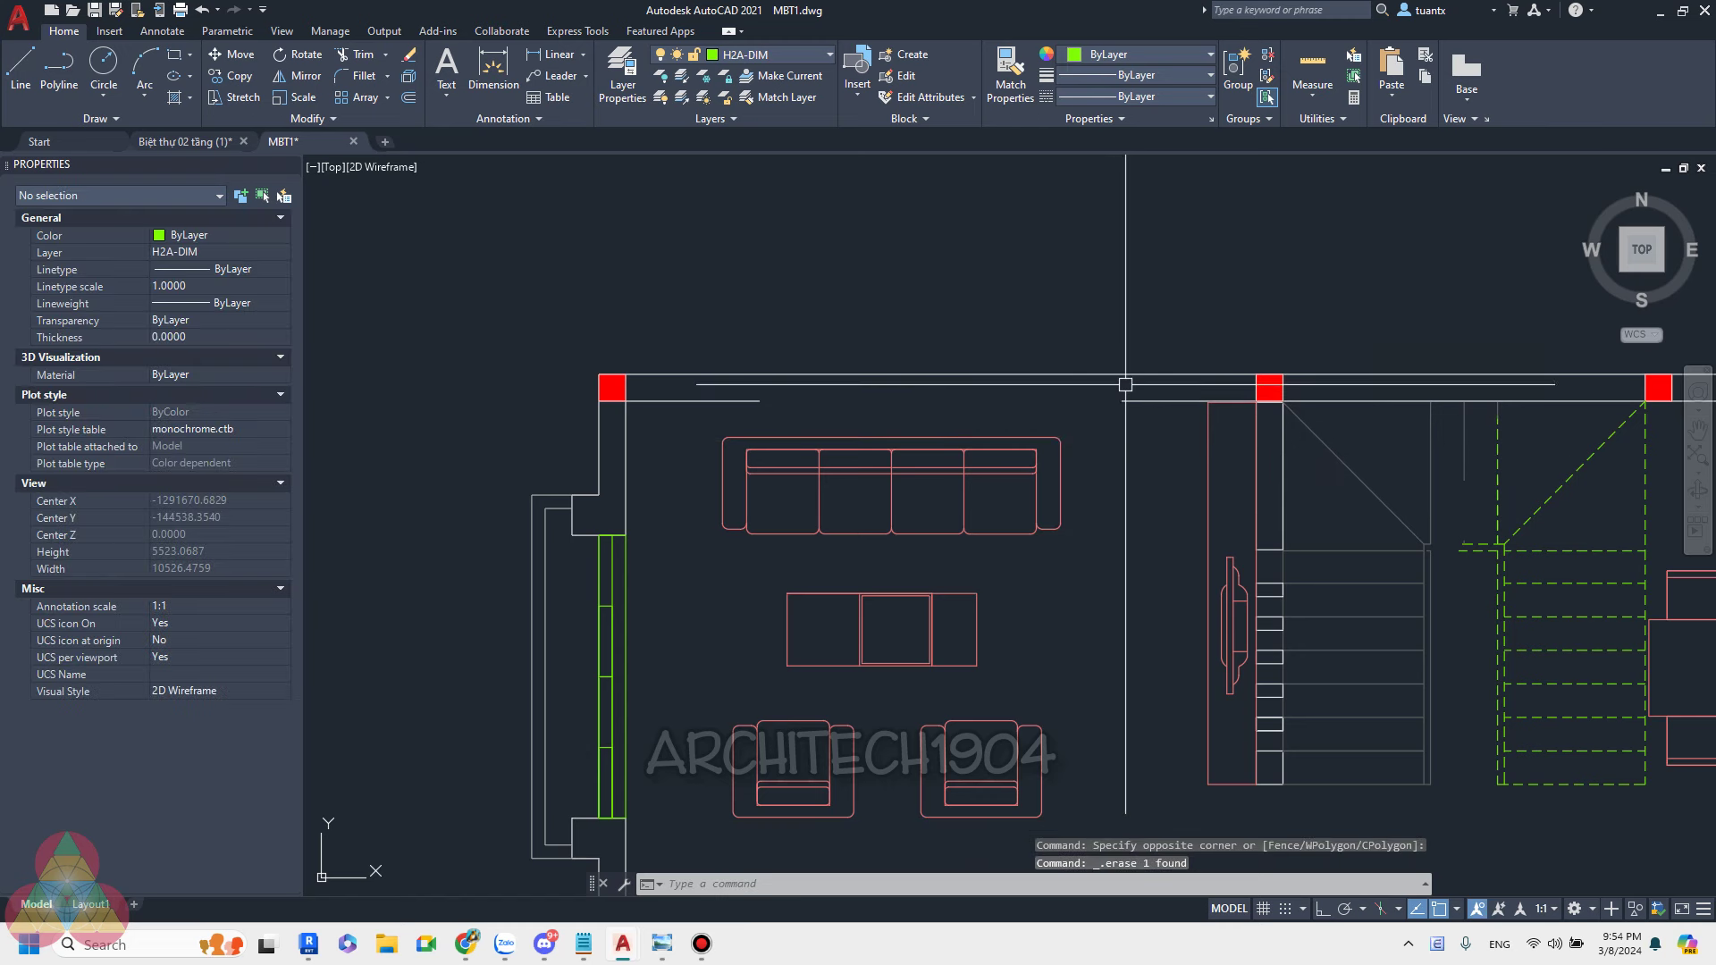
{"action": "left_click", "coordinate": [758, 399]}
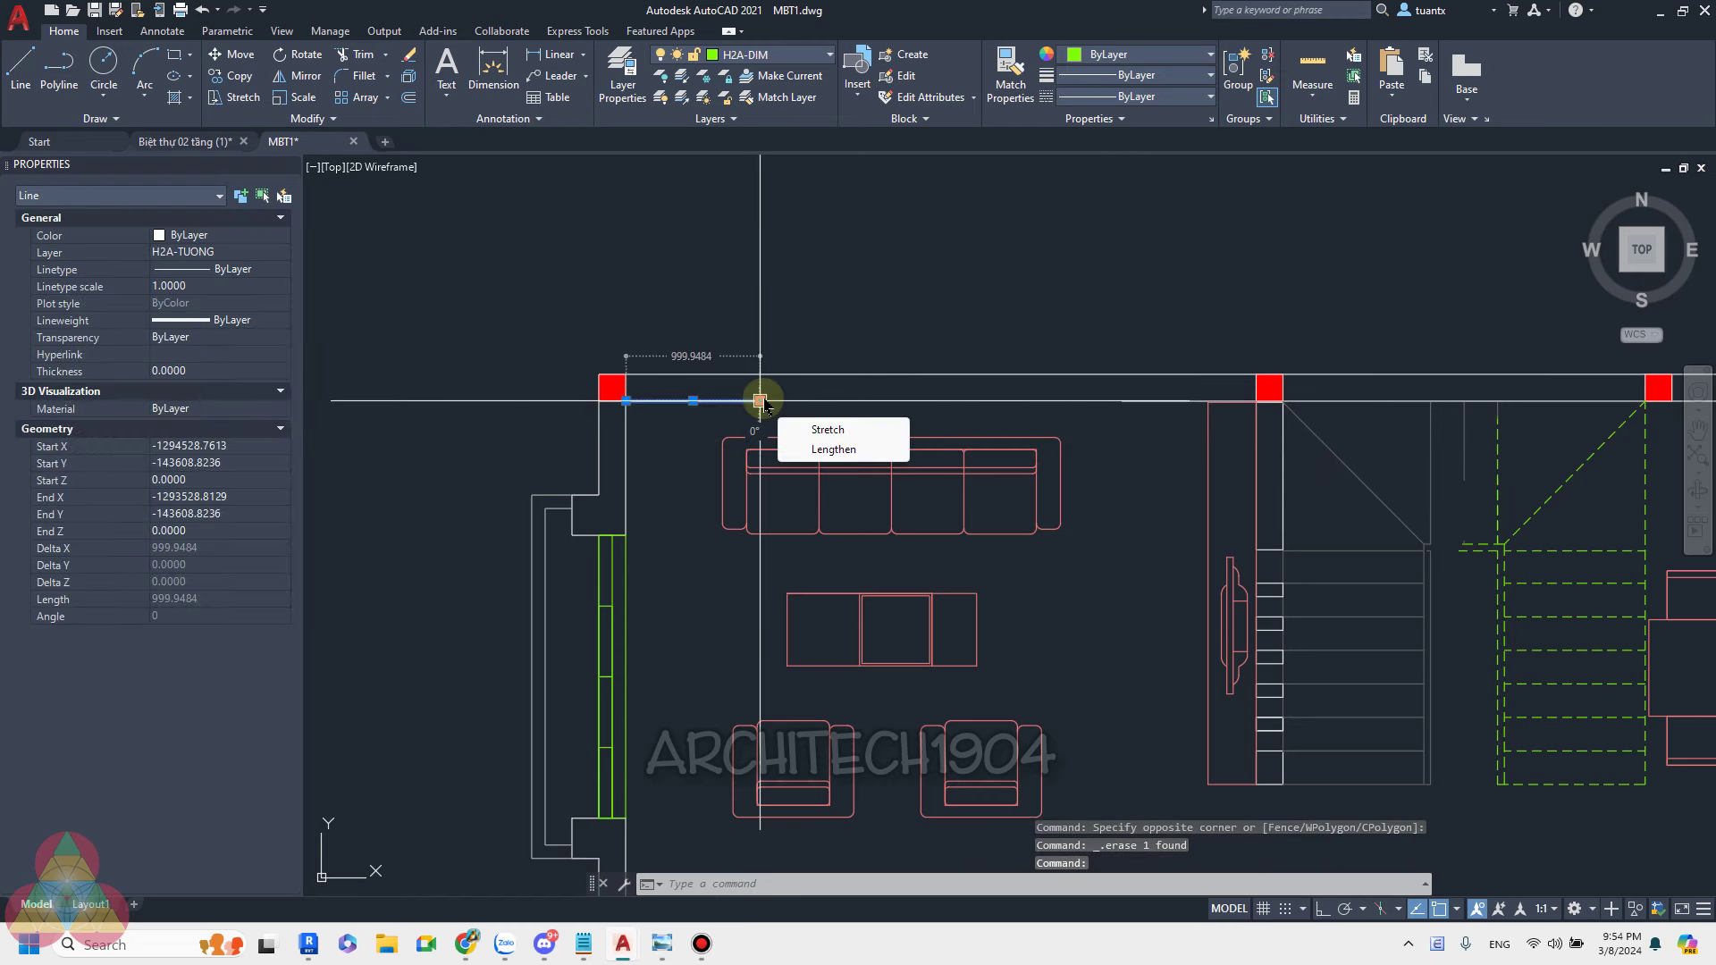
{"action": "key", "text": "Delete"}
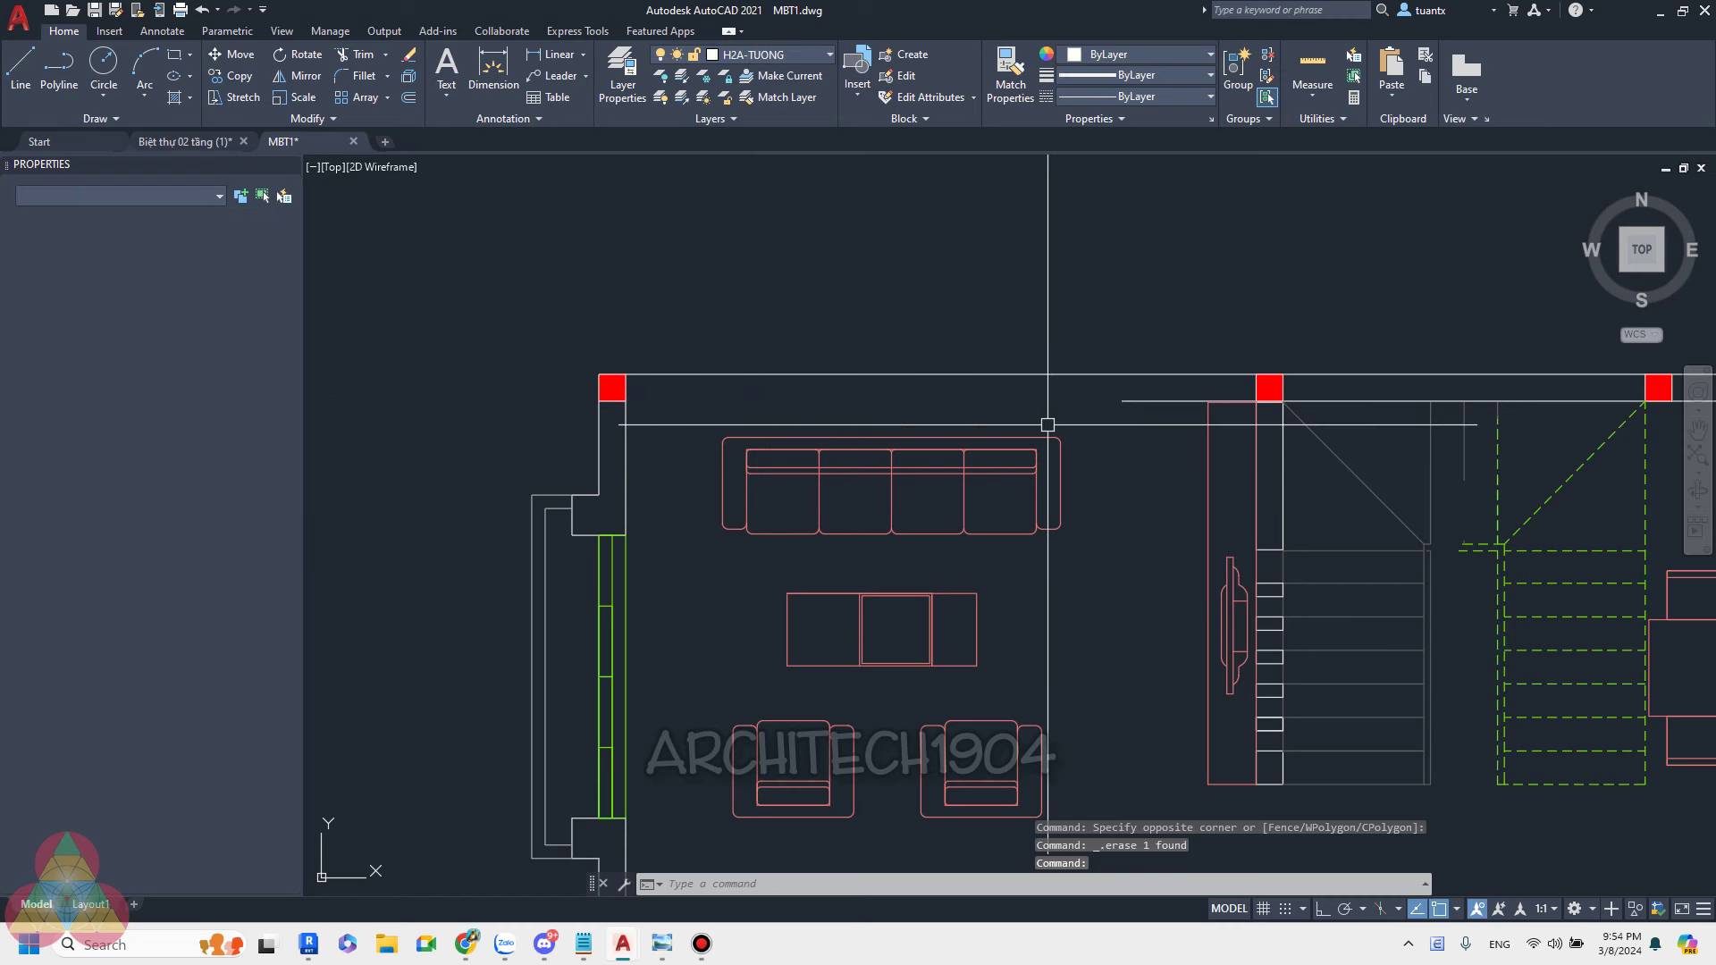
{"action": "left_click", "coordinate": [1073, 375]}
{"action": "key", "text": "Escape"}
{"action": "left_click", "coordinate": [1116, 403]}
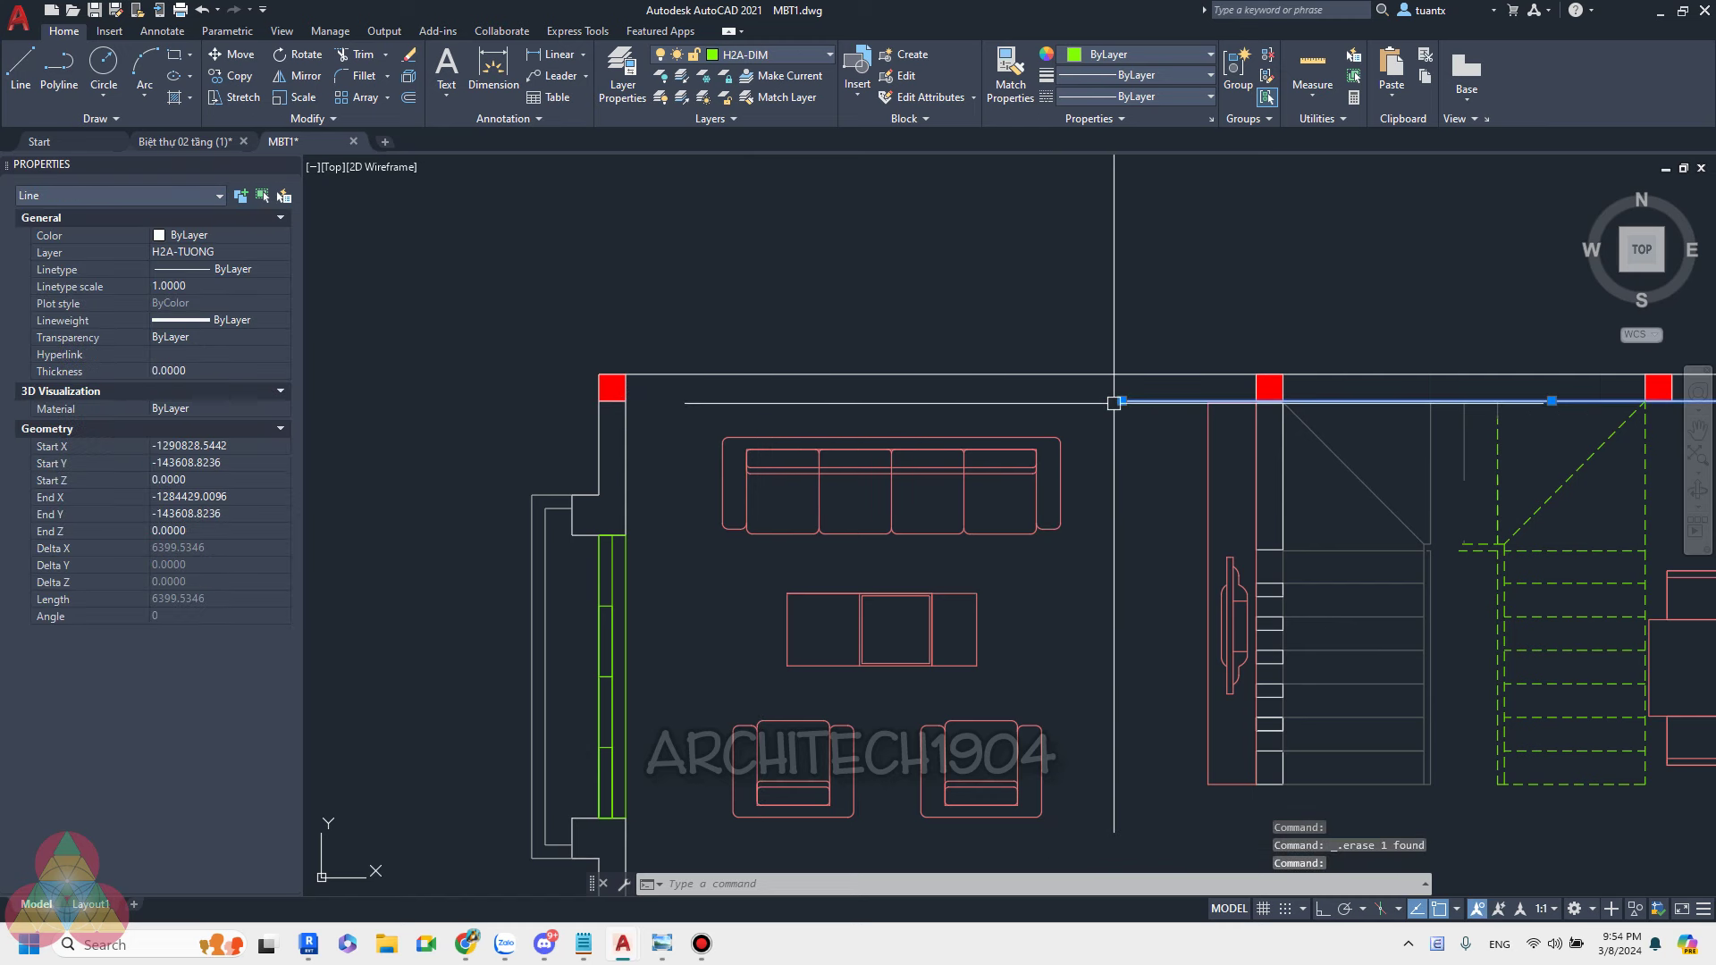
{"action": "left_click", "coordinate": [1116, 403]}
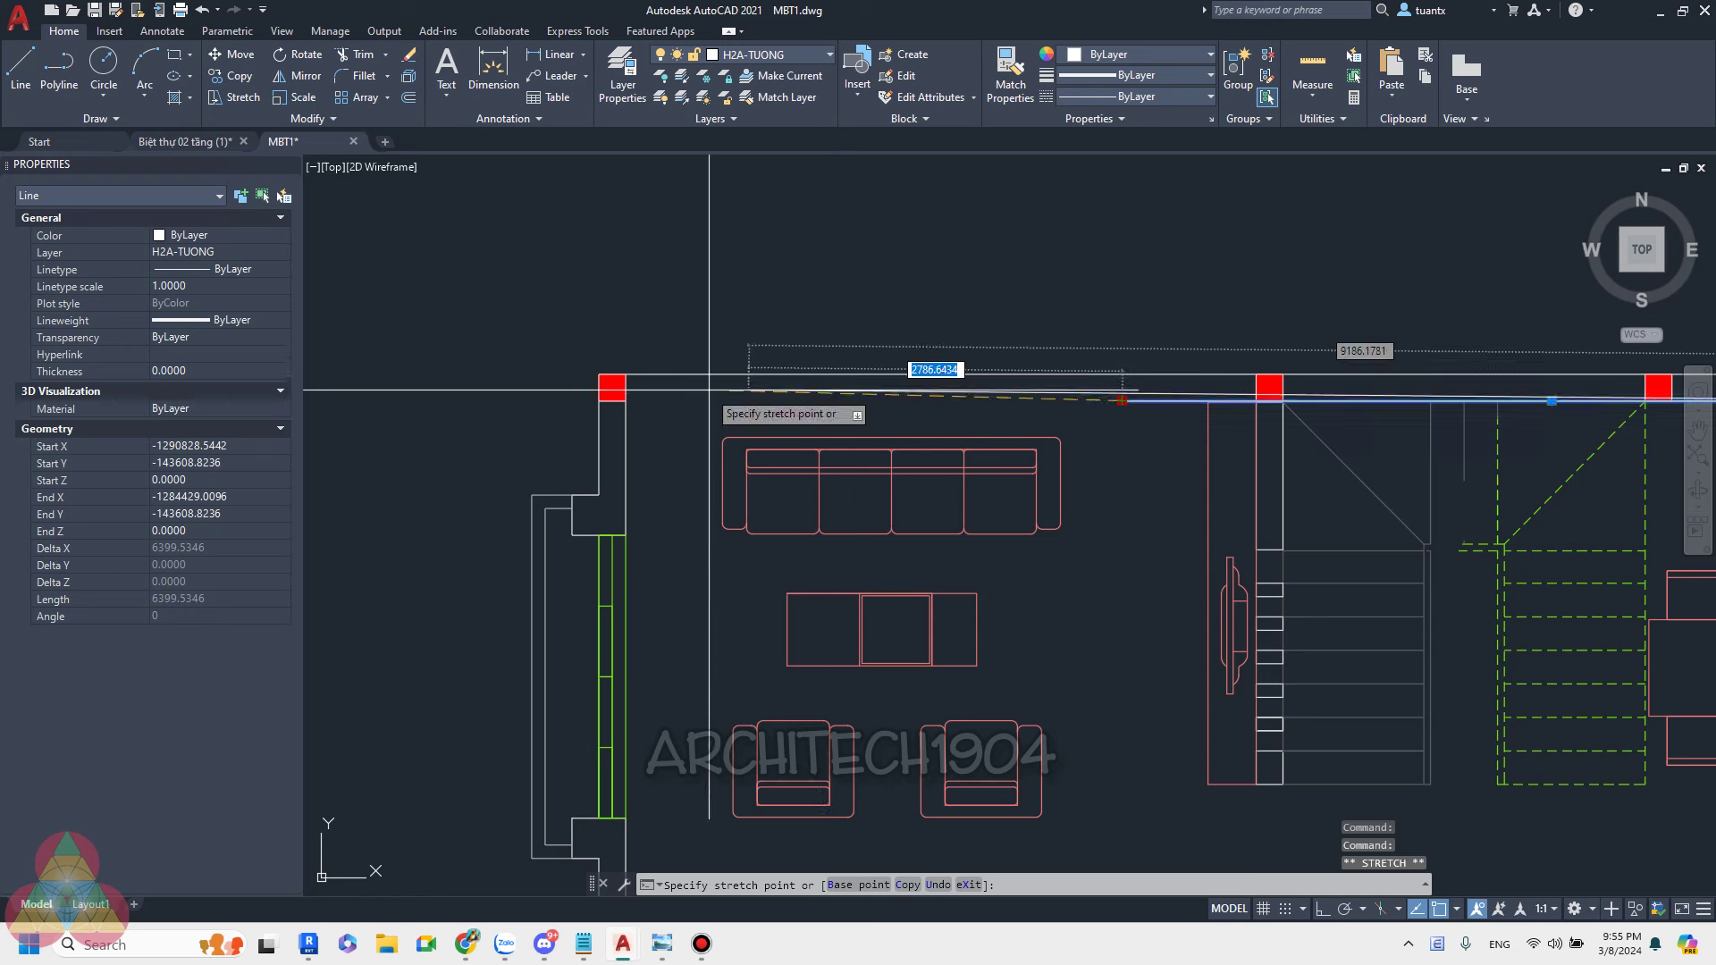
{"action": "key", "text": "Escape"}
{"action": "key", "text": "Escape"}
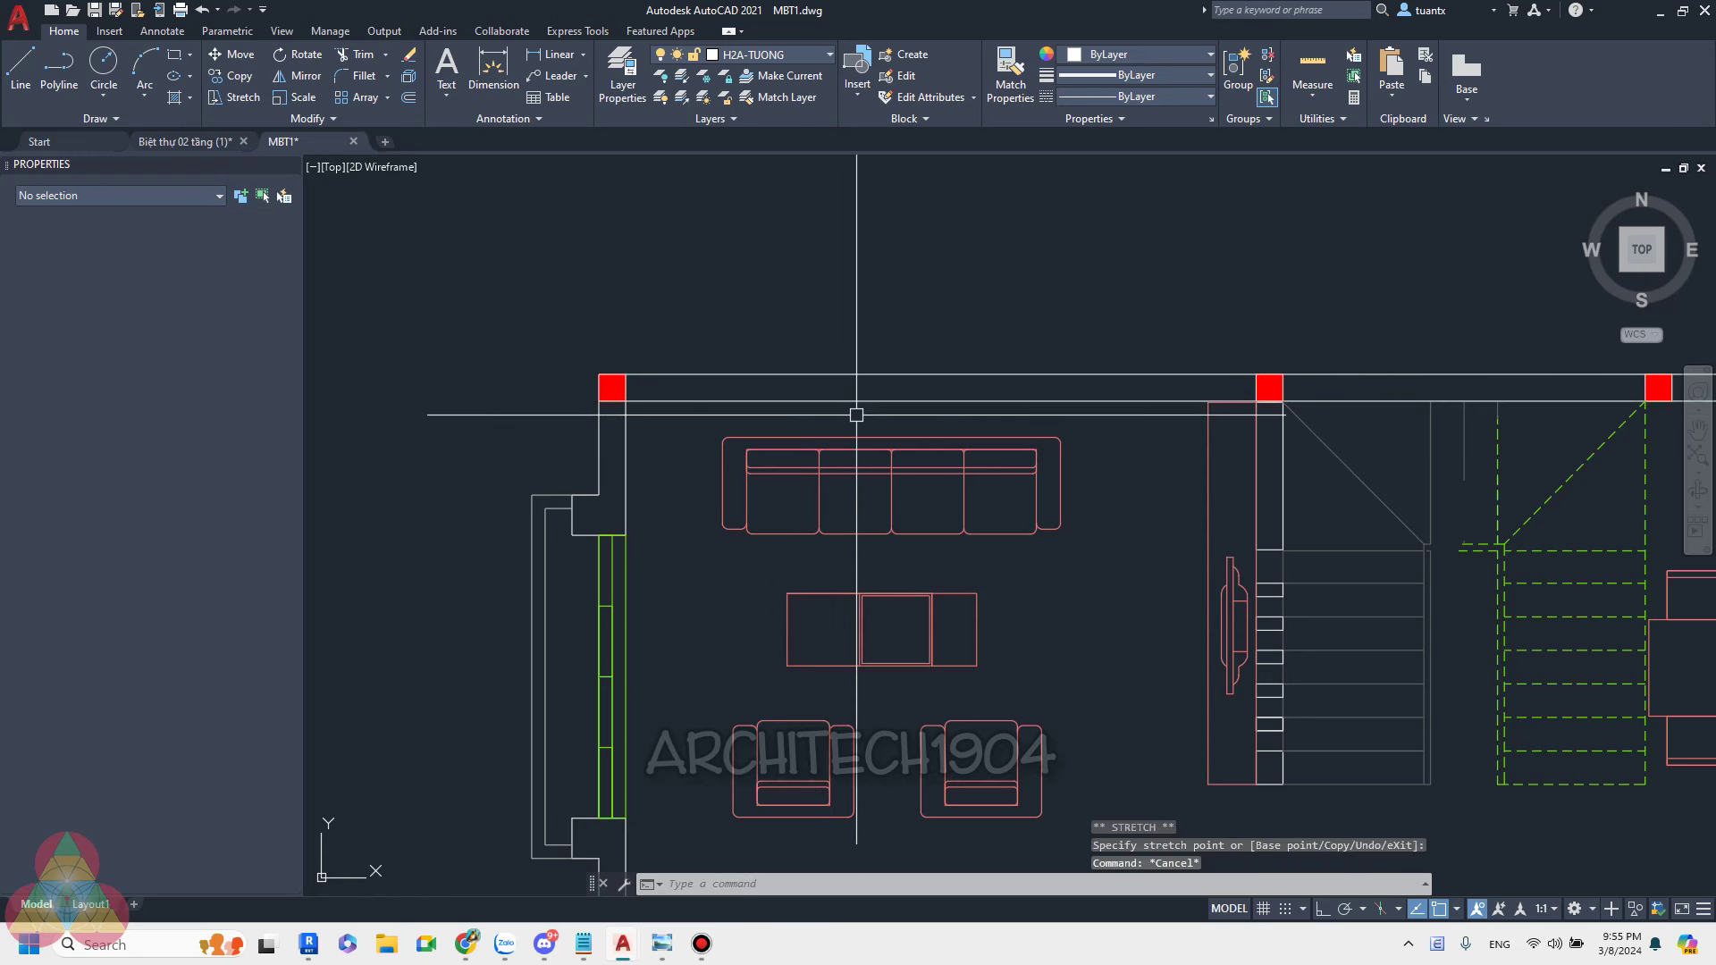
Save and close MBT1.dwg, then return to Revit's Manage Links.
{"action": "key", "text": "ctrl+s"}
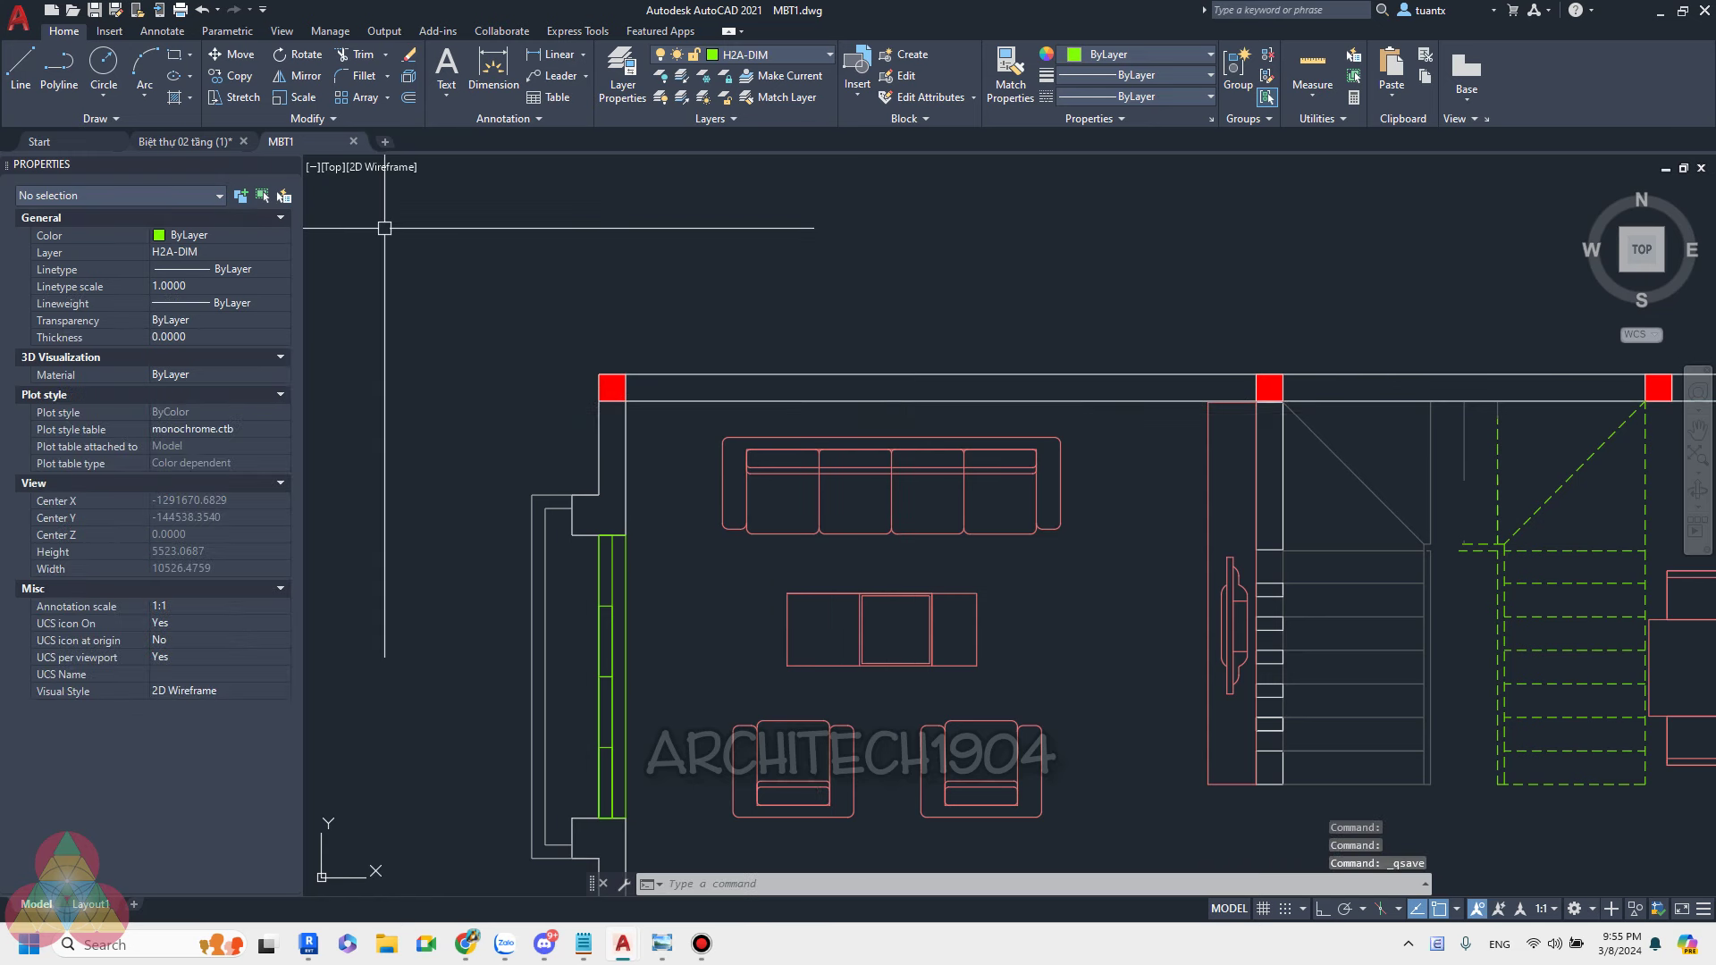
{"action": "left_click", "coordinate": [354, 143]}
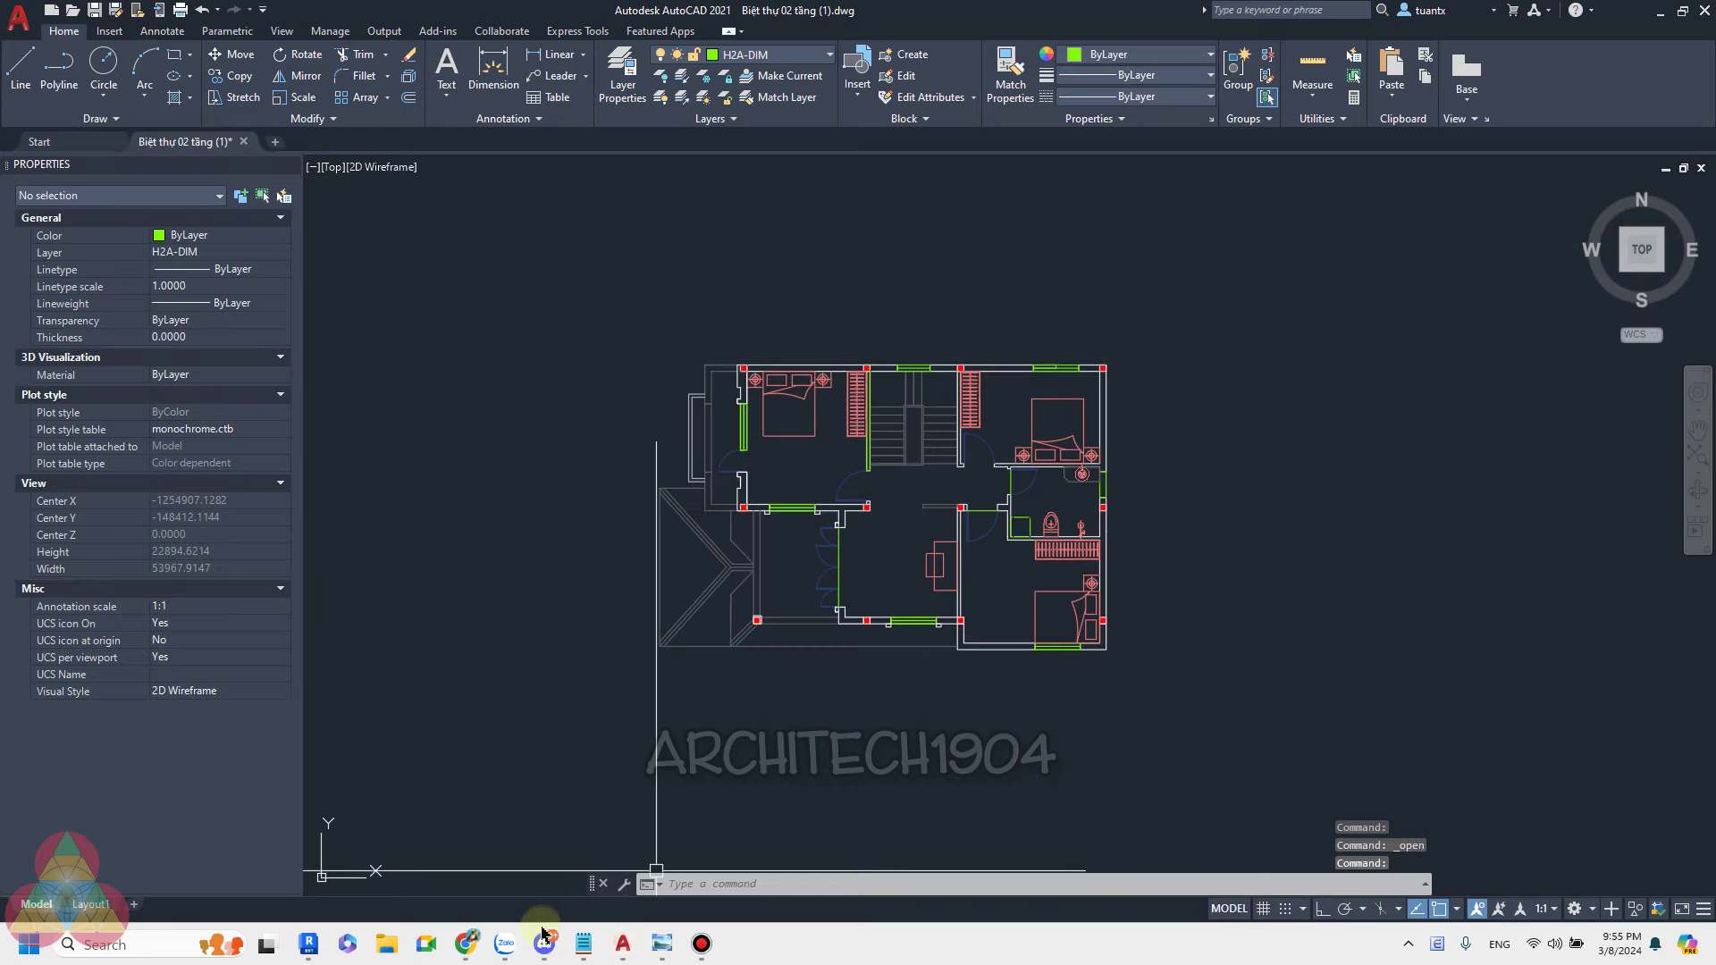
{"action": "left_click", "coordinate": [308, 944]}
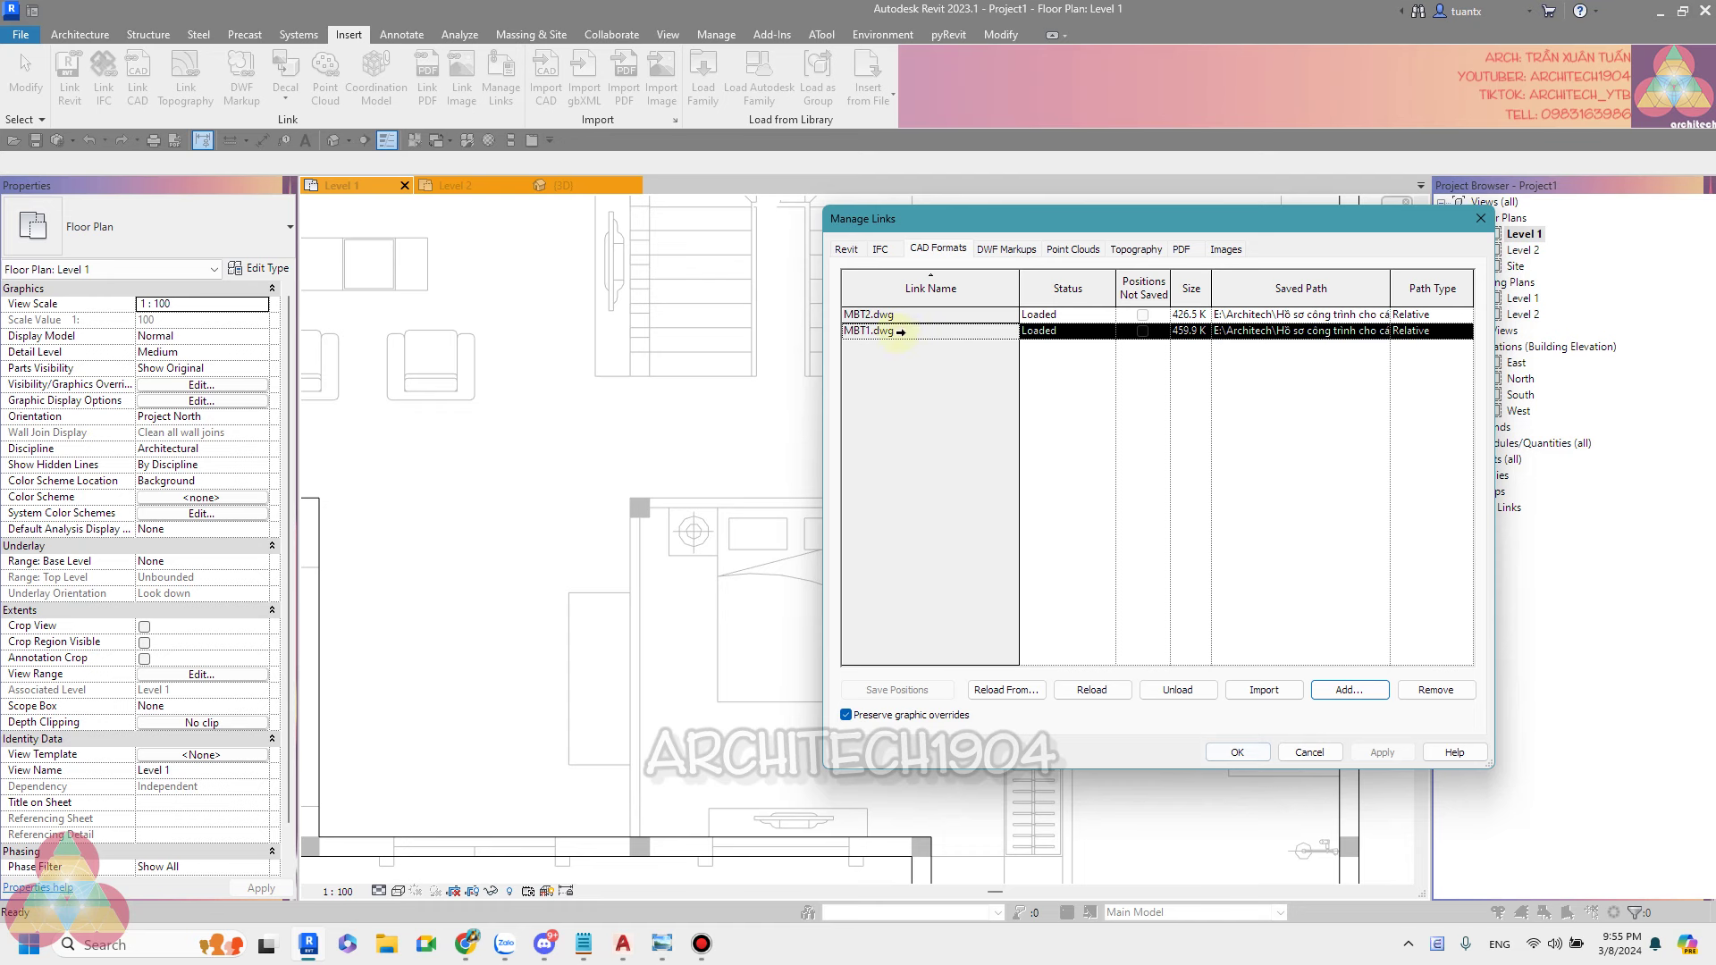
Reload the MBT1.dwg link with Remove Constraints and confirm the Manage Links changes.
{"action": "left_click", "coordinate": [1096, 691]}
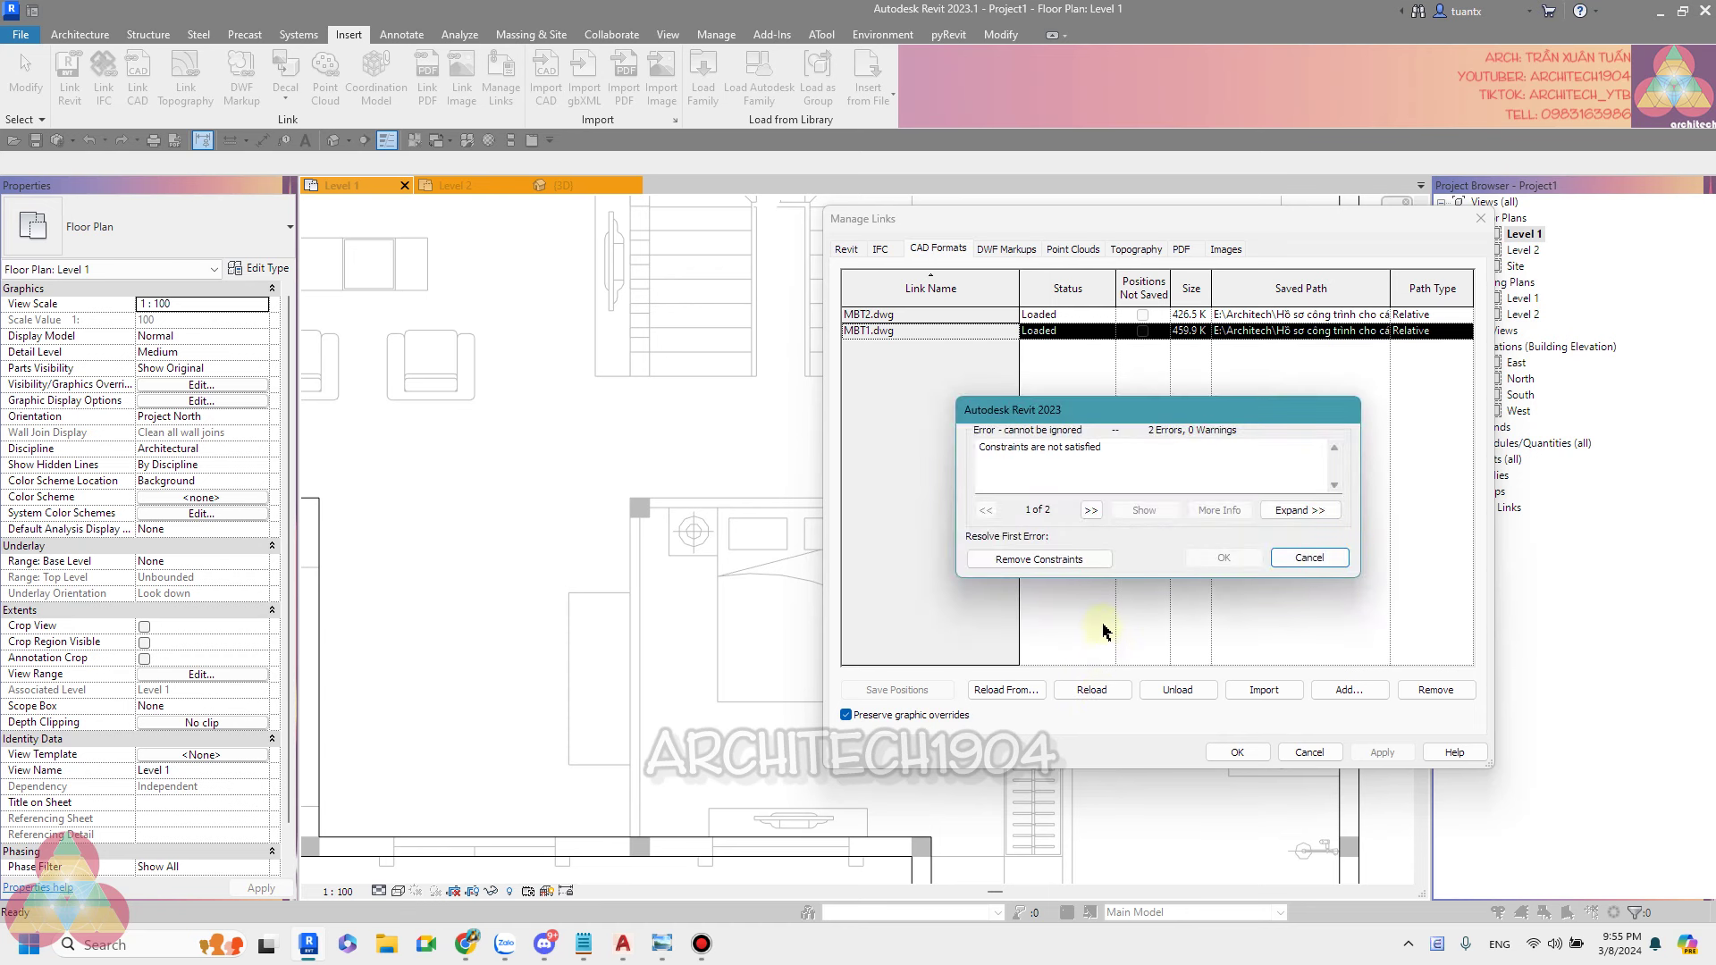
{"action": "left_click", "coordinate": [1064, 561]}
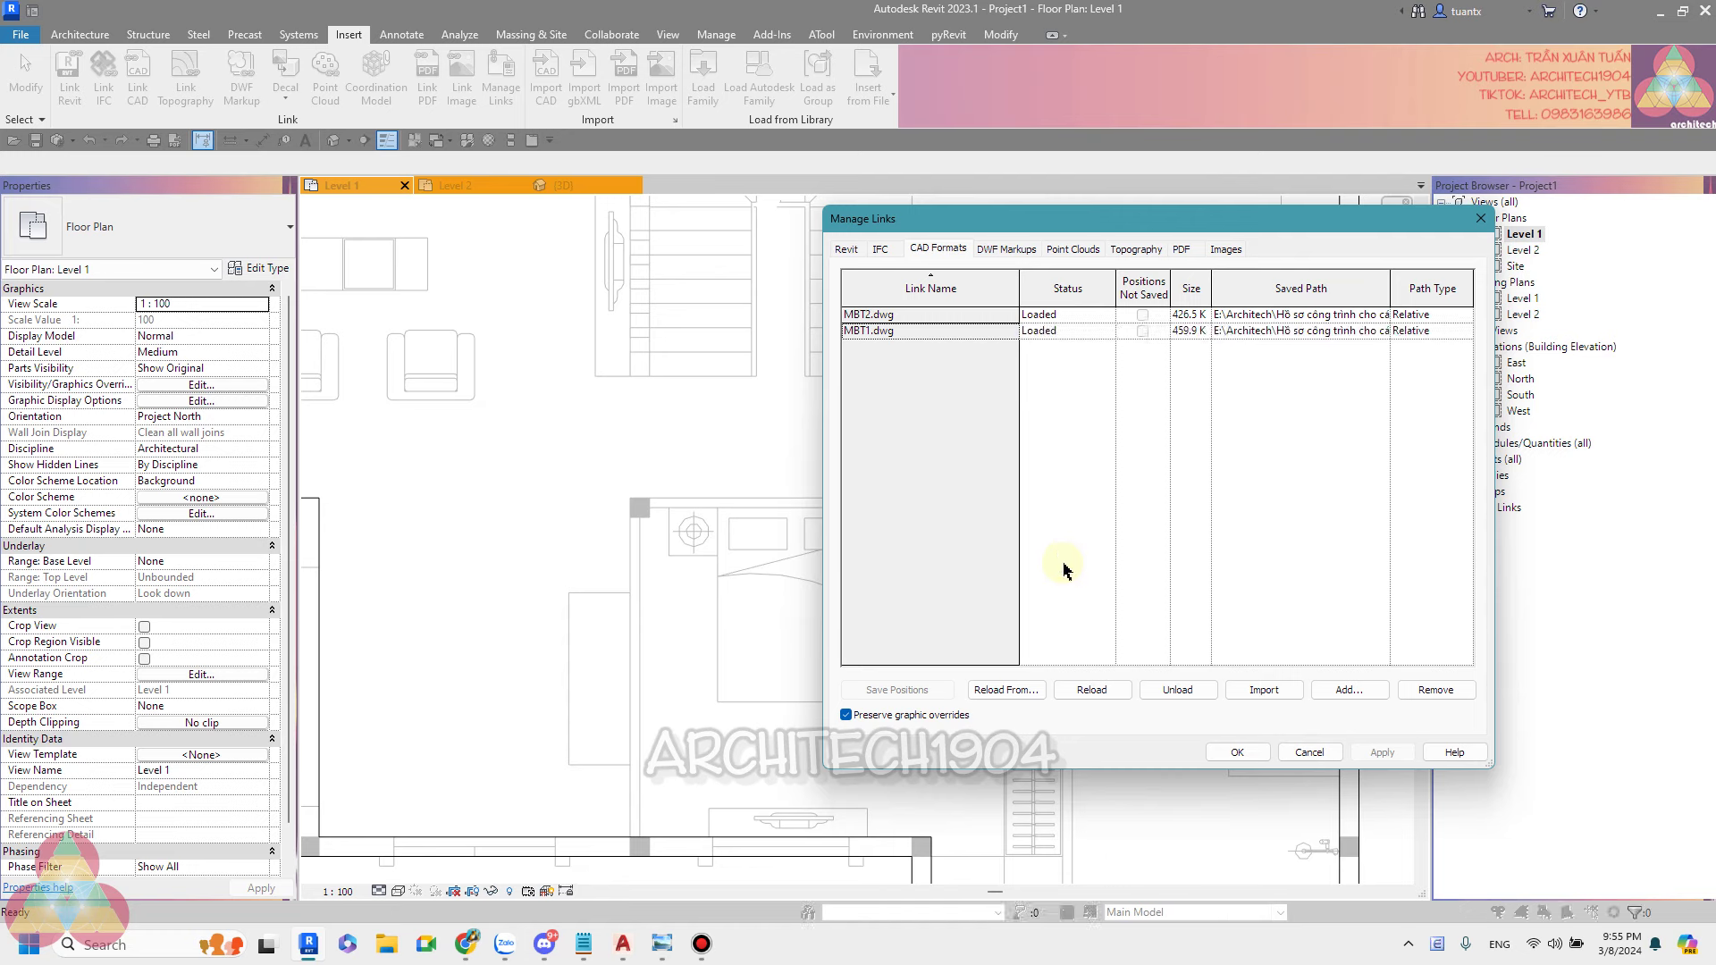
{"action": "left_click", "coordinate": [1237, 752]}
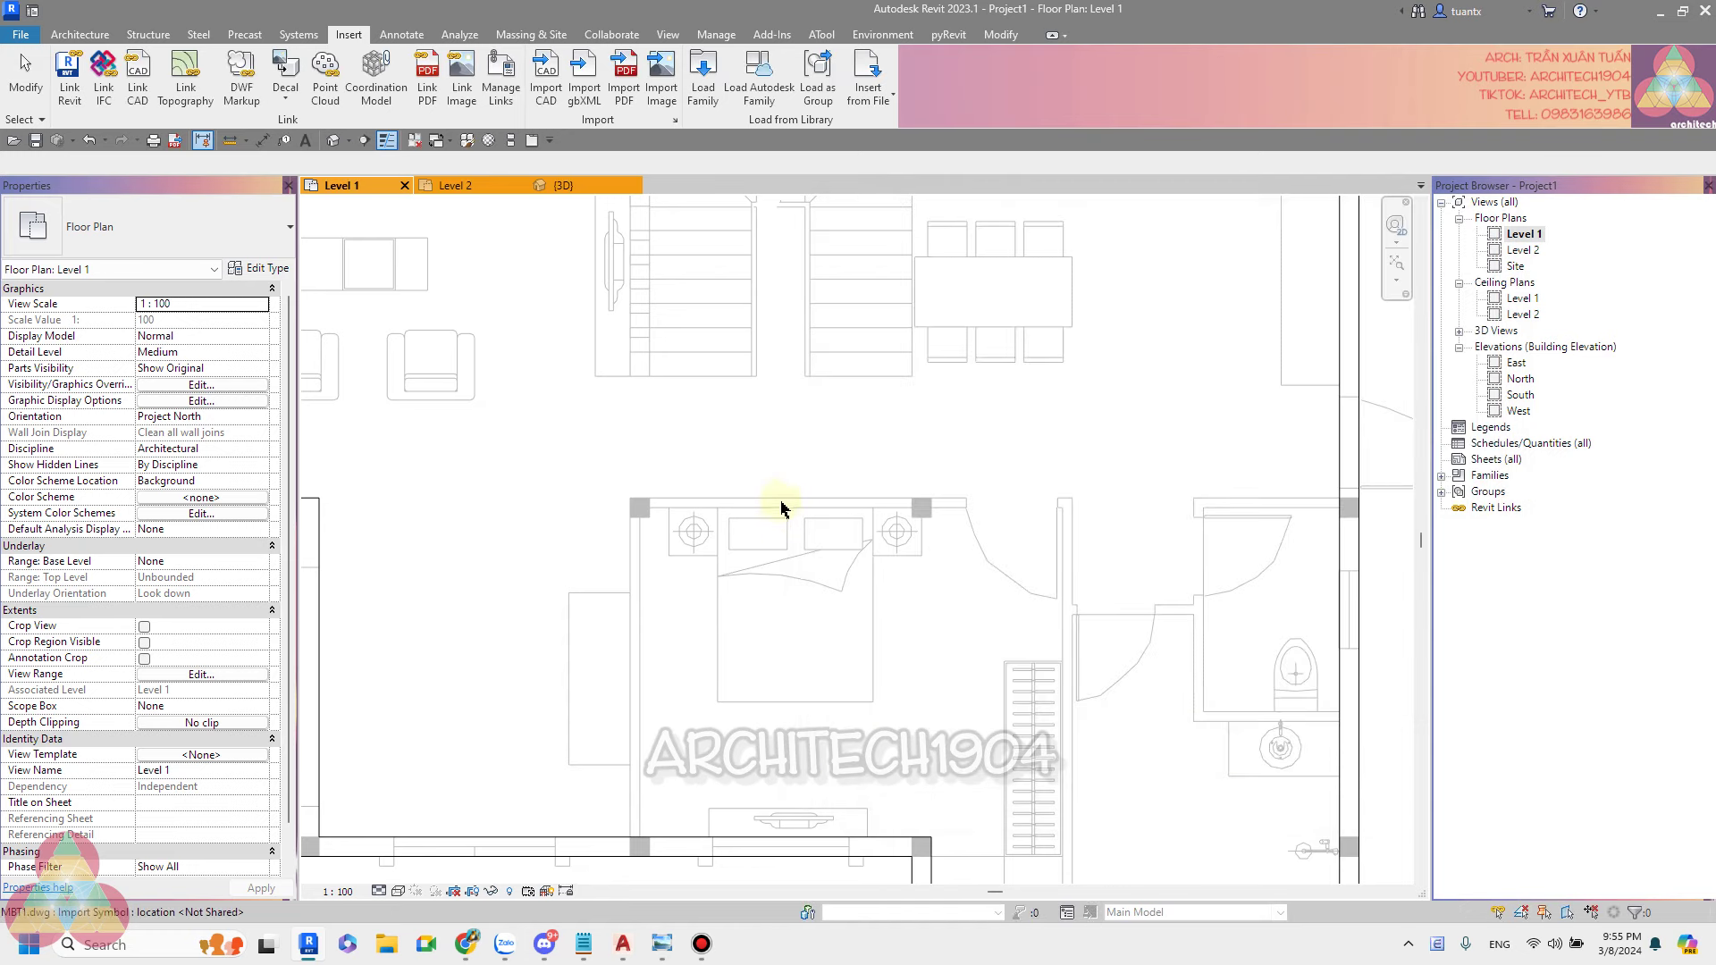
Zoom around the Level 1 plan to check the cleaned-up lines along the top wall.
{"action": "scroll", "coordinate": [778, 528], "scroll_direction": "down", "scroll_amount": 2}
{"action": "scroll", "coordinate": [835, 582], "scroll_direction": "down", "scroll_amount": 2}
{"action": "scroll", "coordinate": [605, 398], "scroll_direction": "up", "scroll_amount": 1}
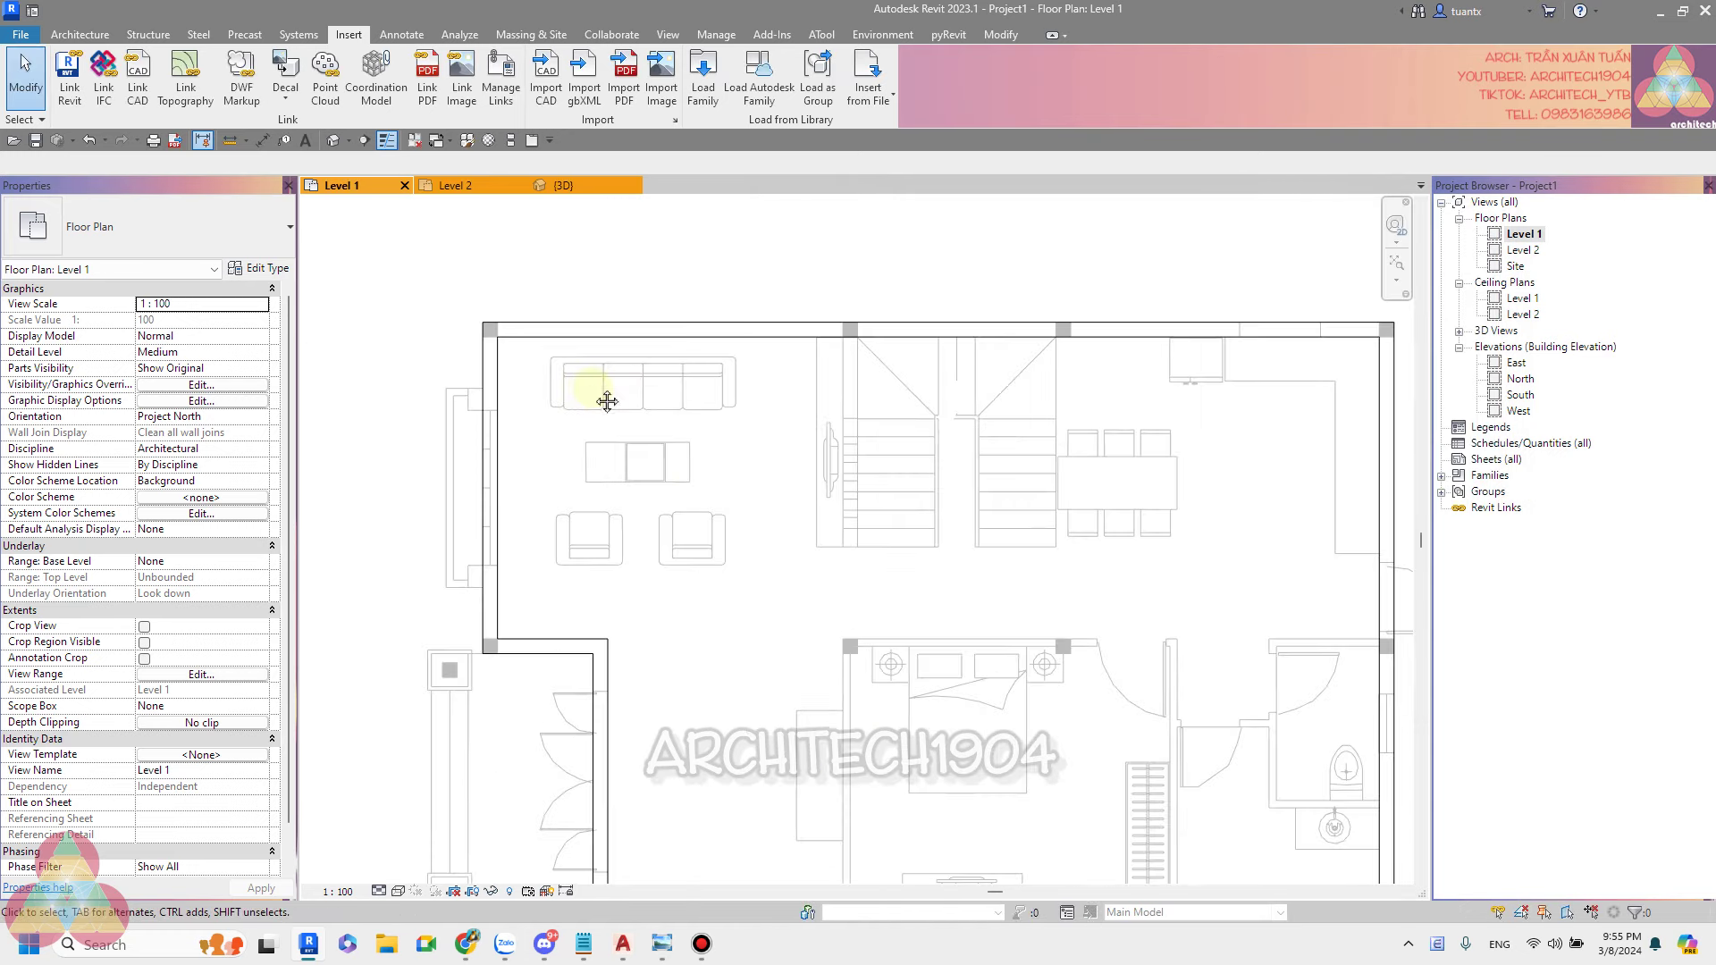
{"action": "scroll", "coordinate": [593, 414], "scroll_direction": "up", "scroll_amount": 1}
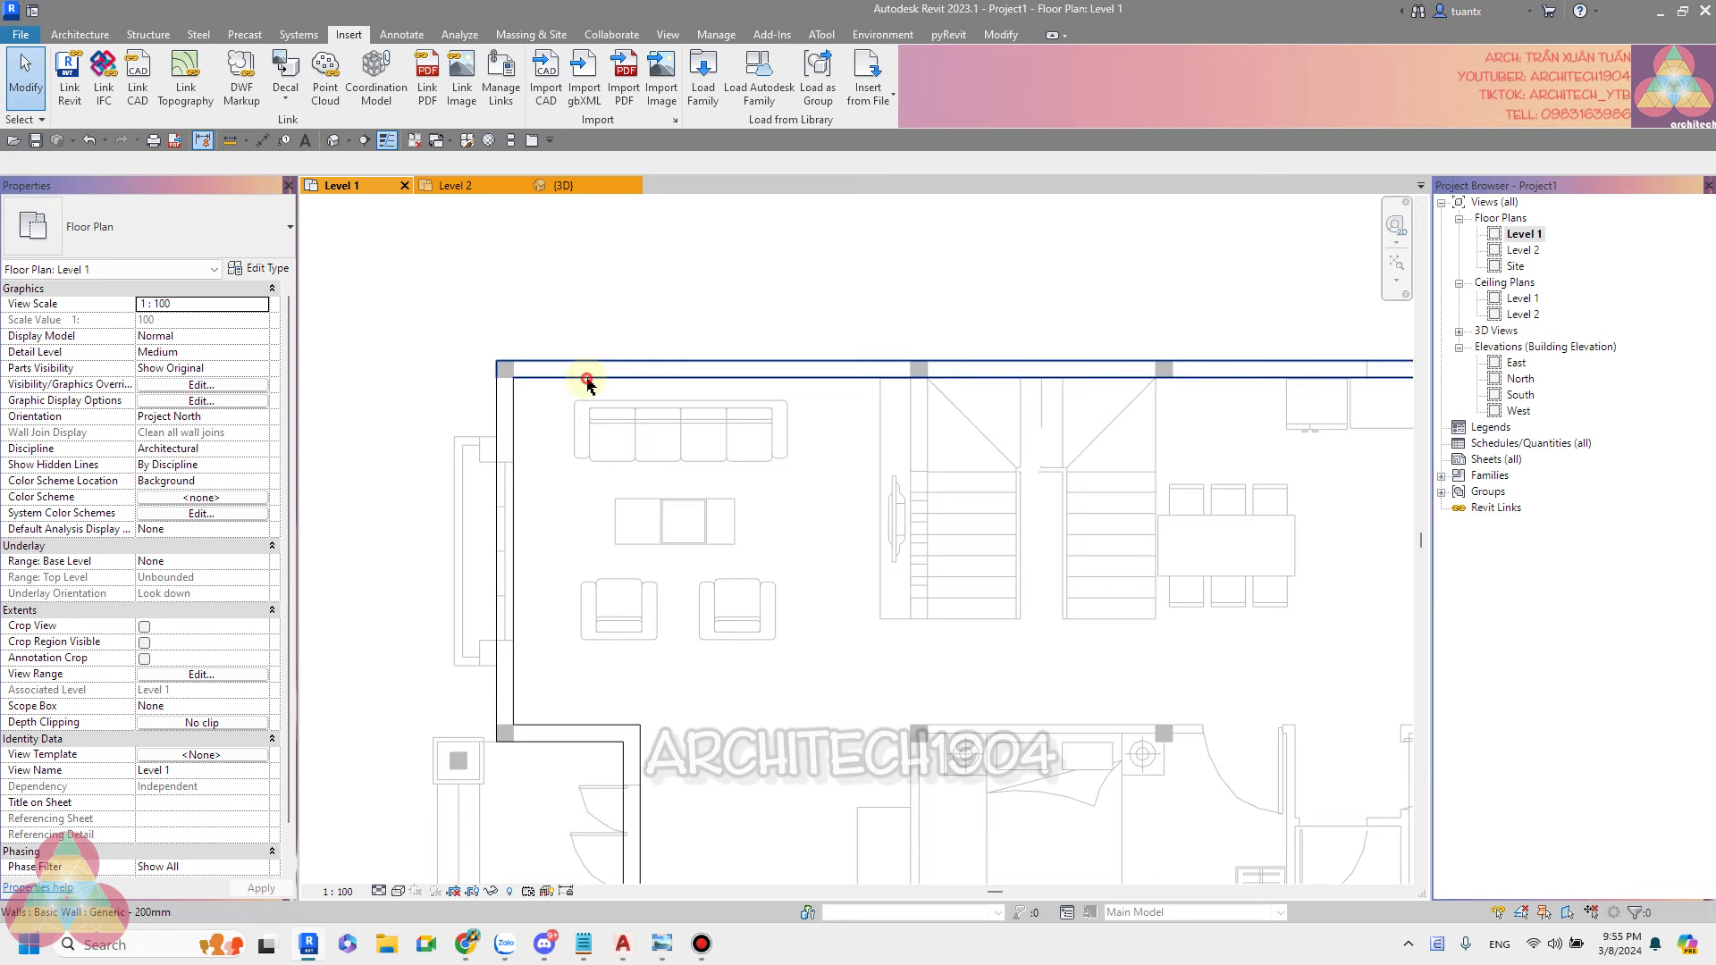
{"action": "left_click", "coordinate": [585, 371]}
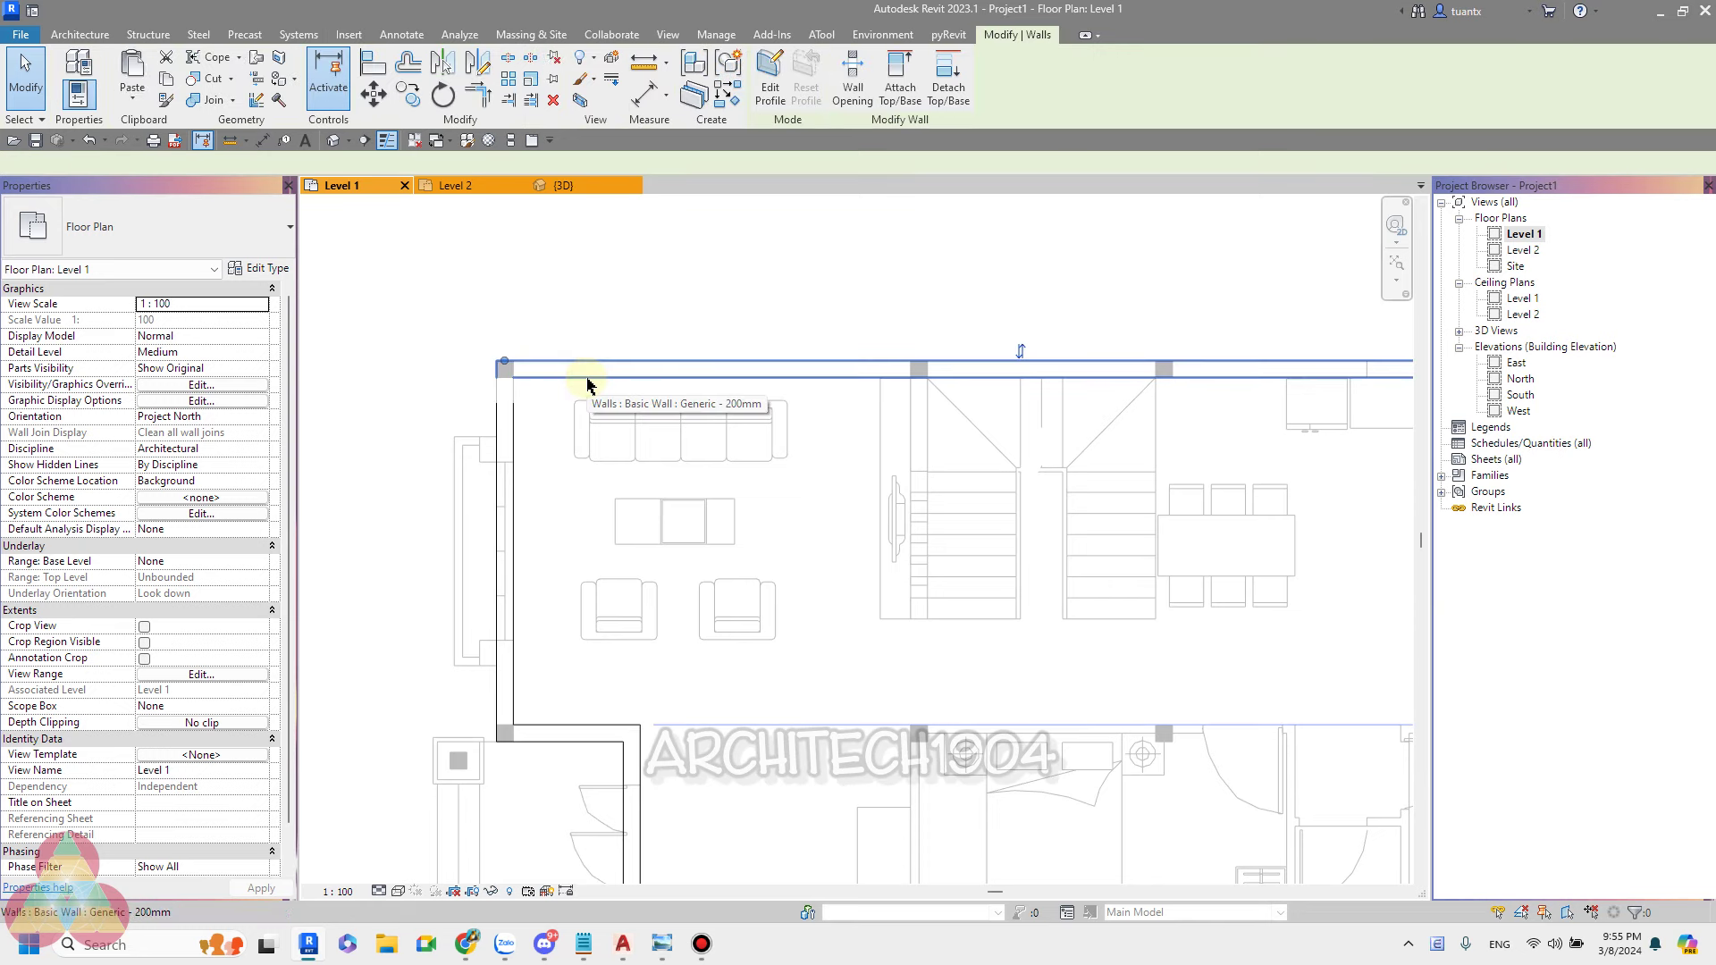
{"action": "left_click", "coordinate": [673, 335]}
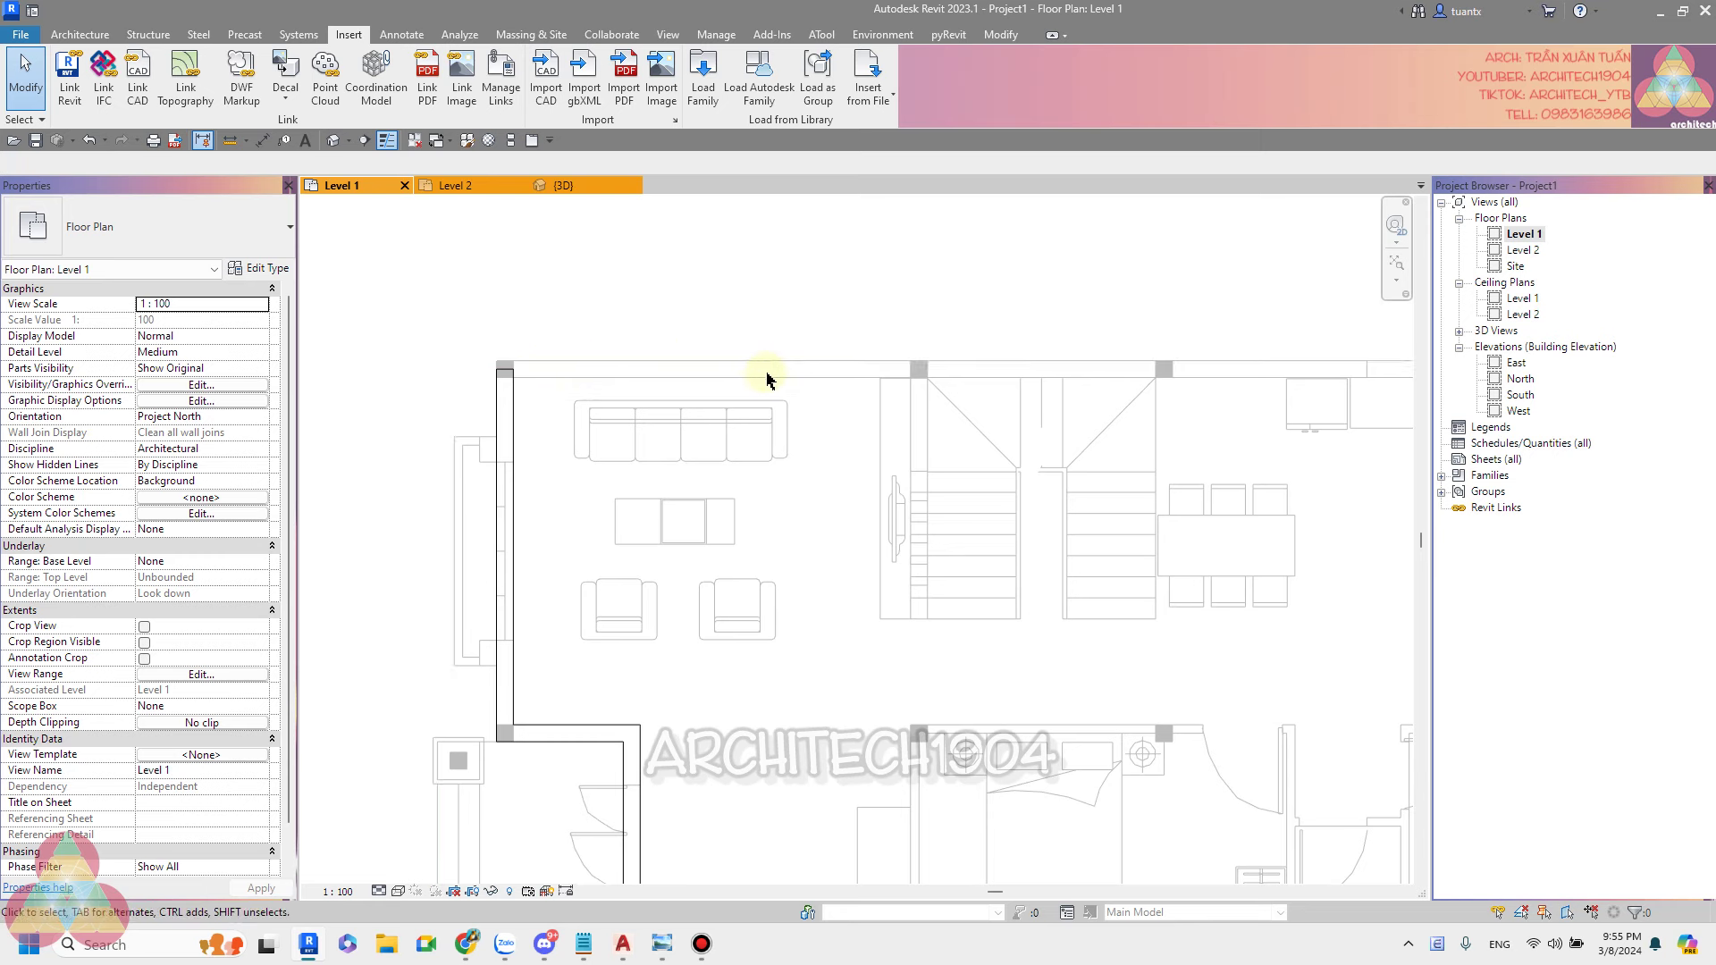
{"action": "scroll", "coordinate": [784, 382], "scroll_direction": "down", "scroll_amount": 2}
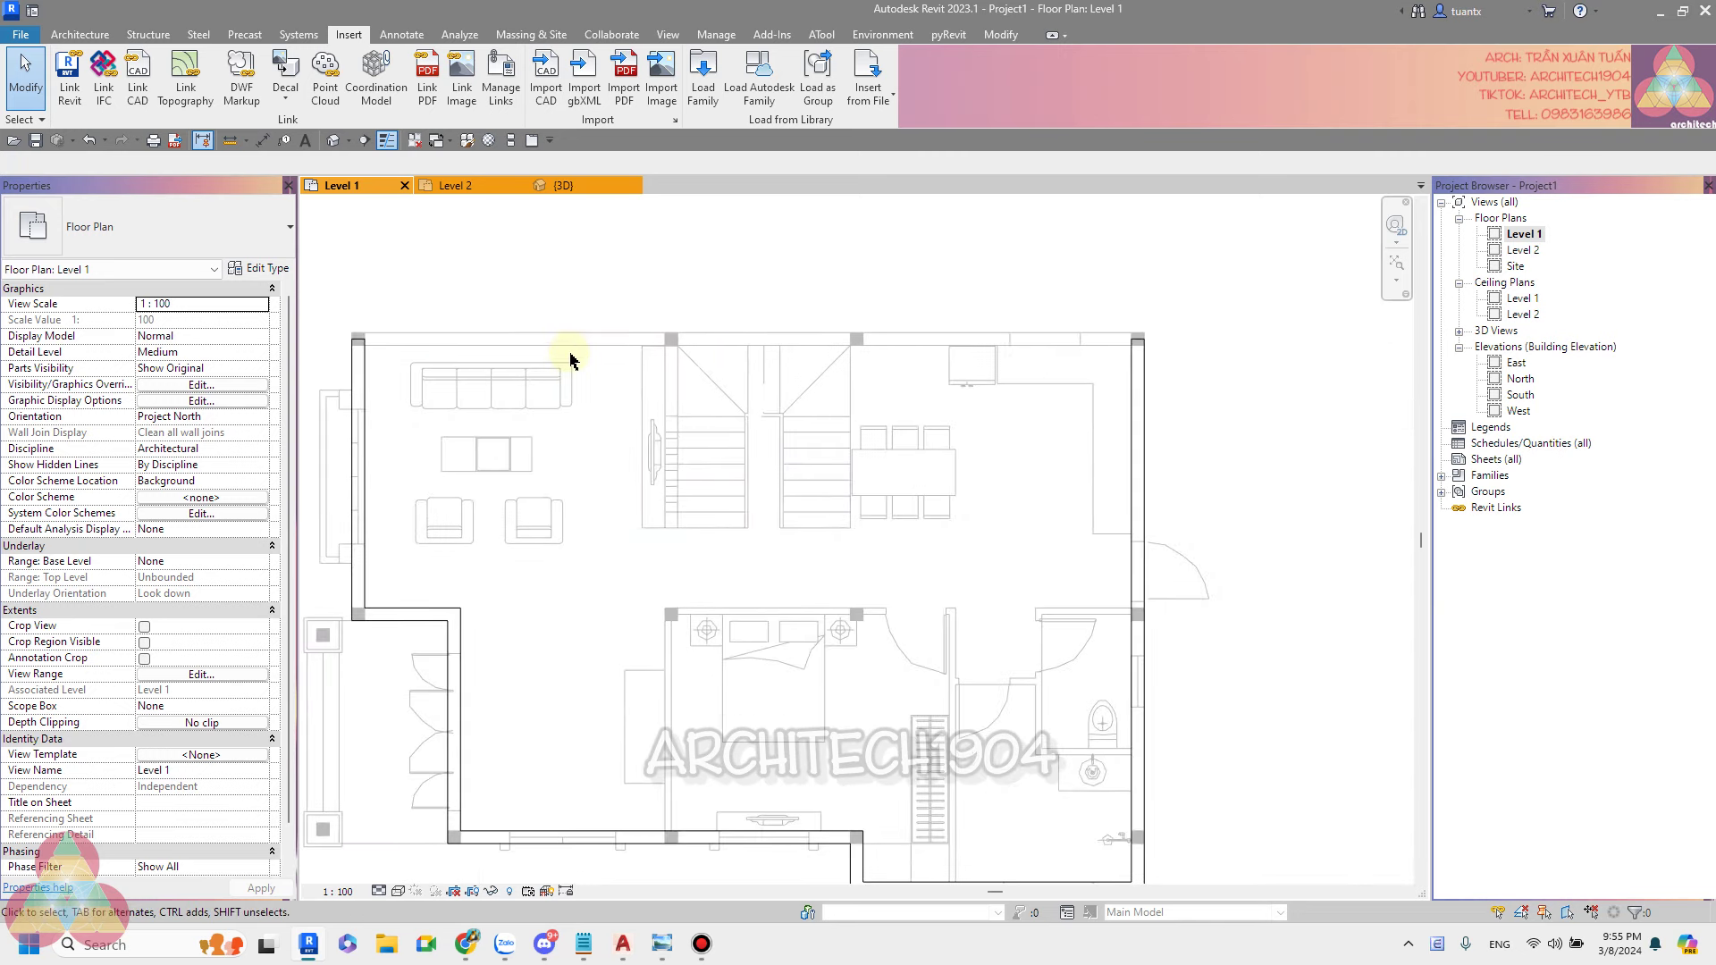
{"action": "scroll", "coordinate": [570, 359], "scroll_direction": "up", "scroll_amount": 2}
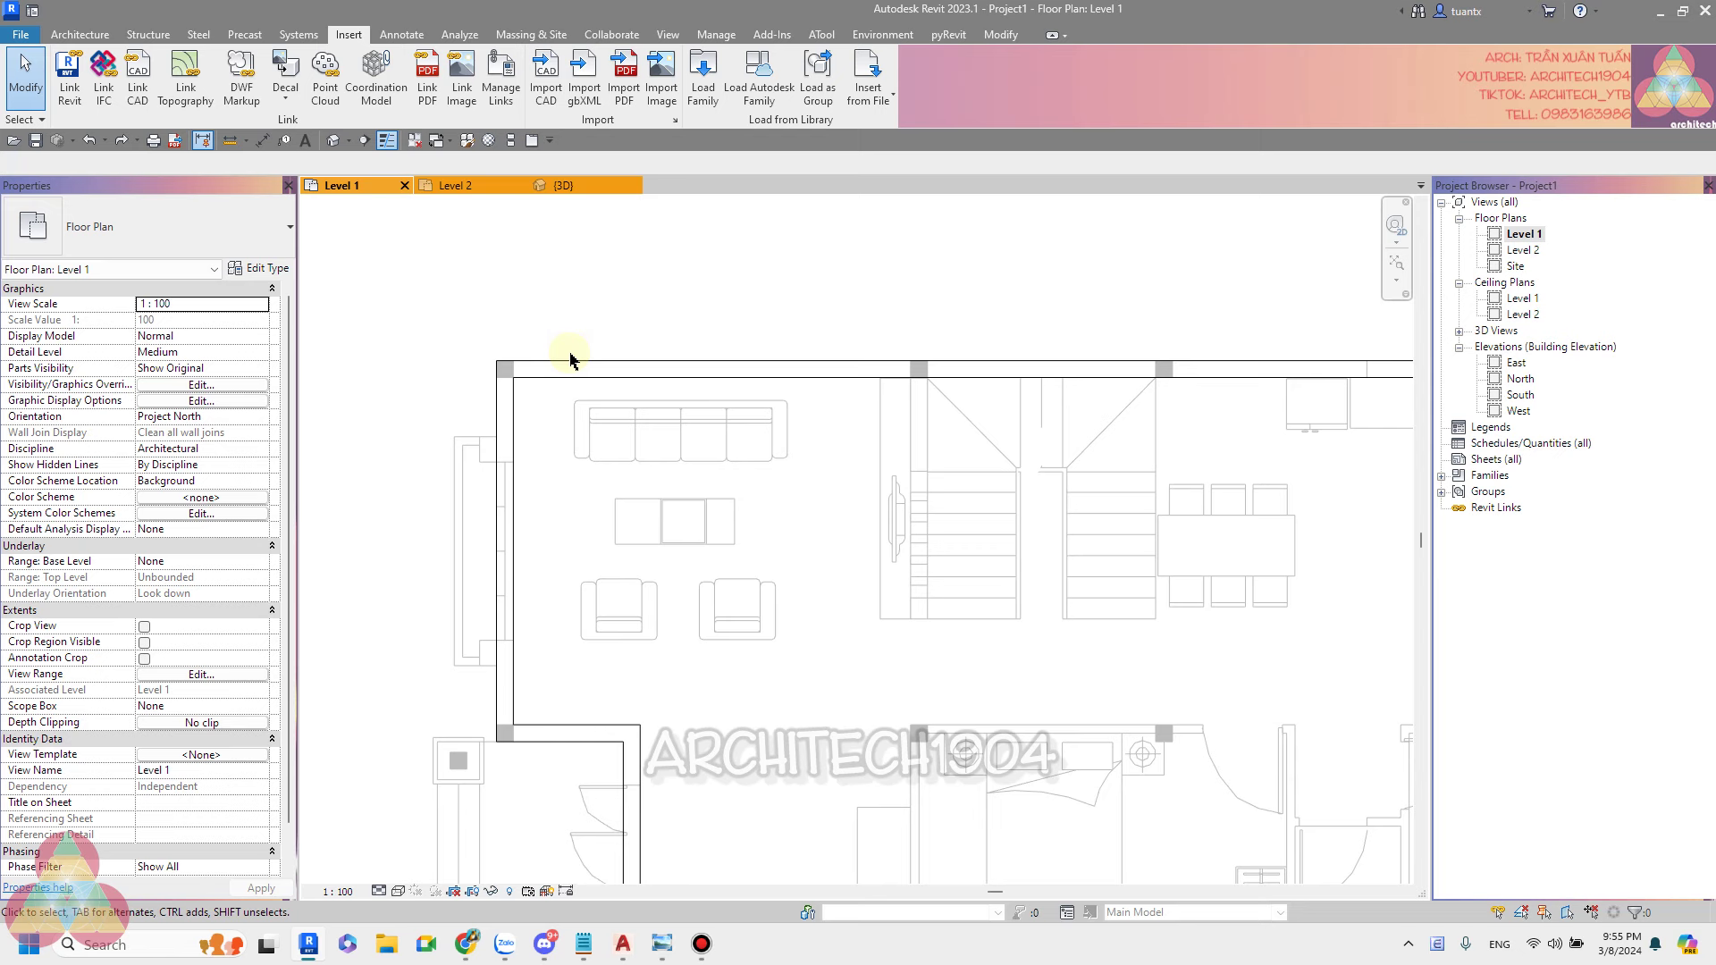
{"action": "scroll", "coordinate": [536, 358], "scroll_direction": "down", "scroll_amount": 2}
{"action": "scroll", "coordinate": [581, 385], "scroll_direction": "down", "scroll_amount": 2}
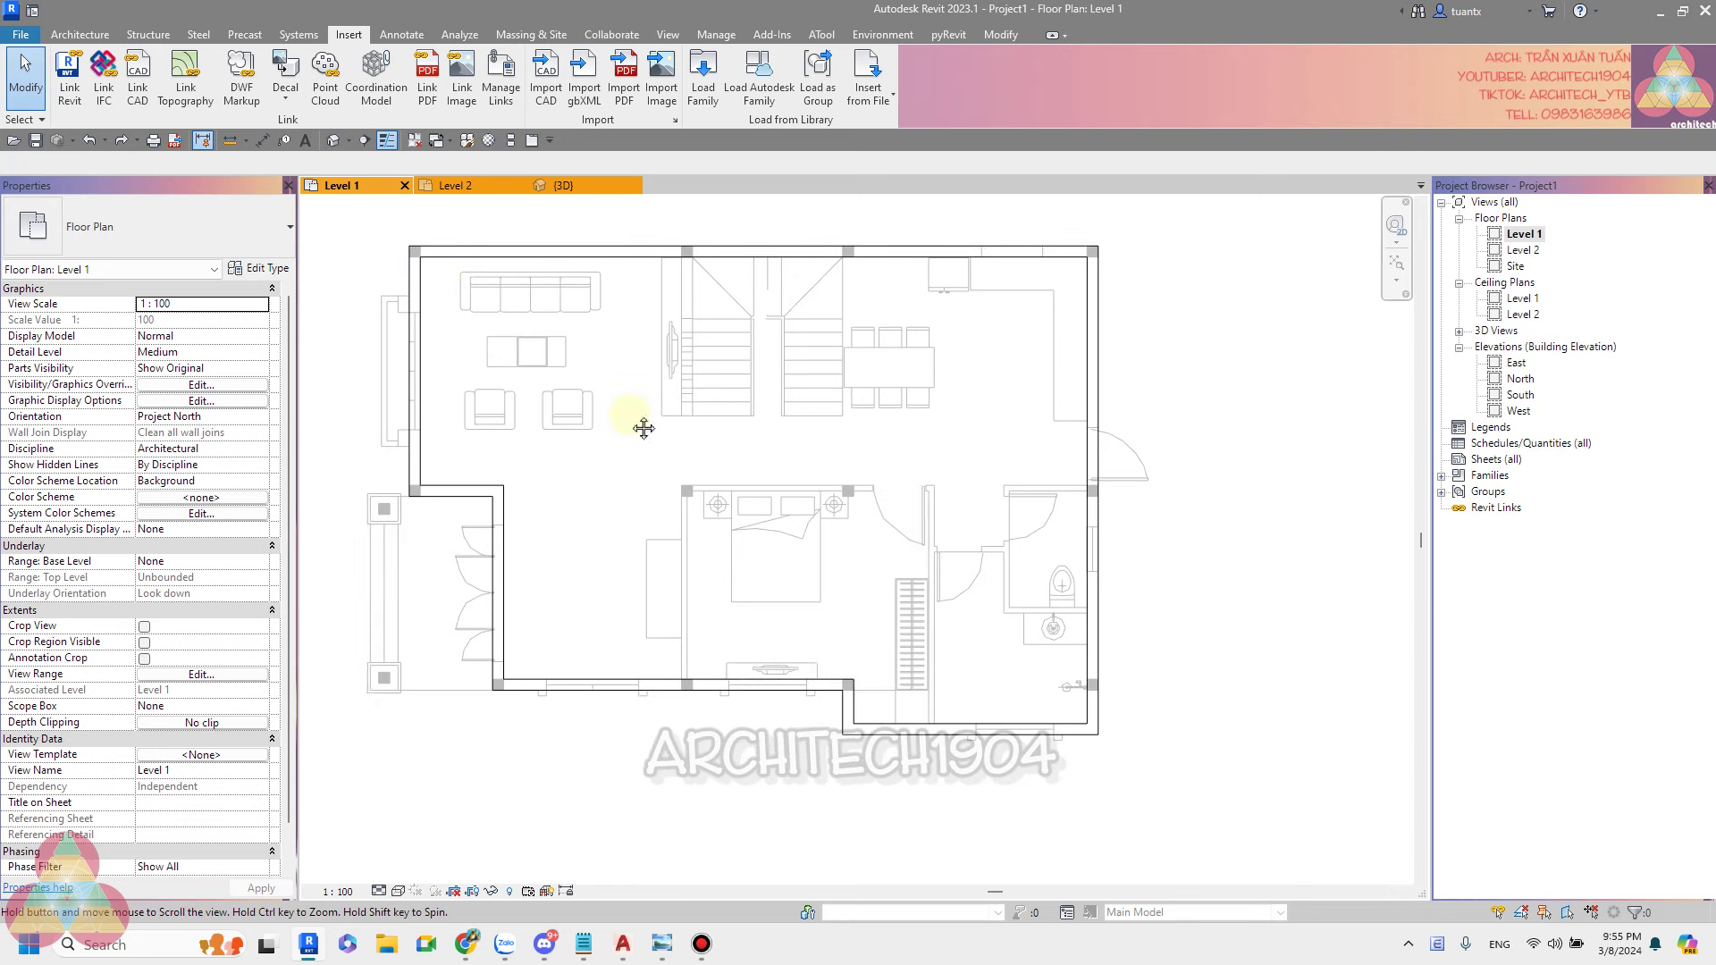